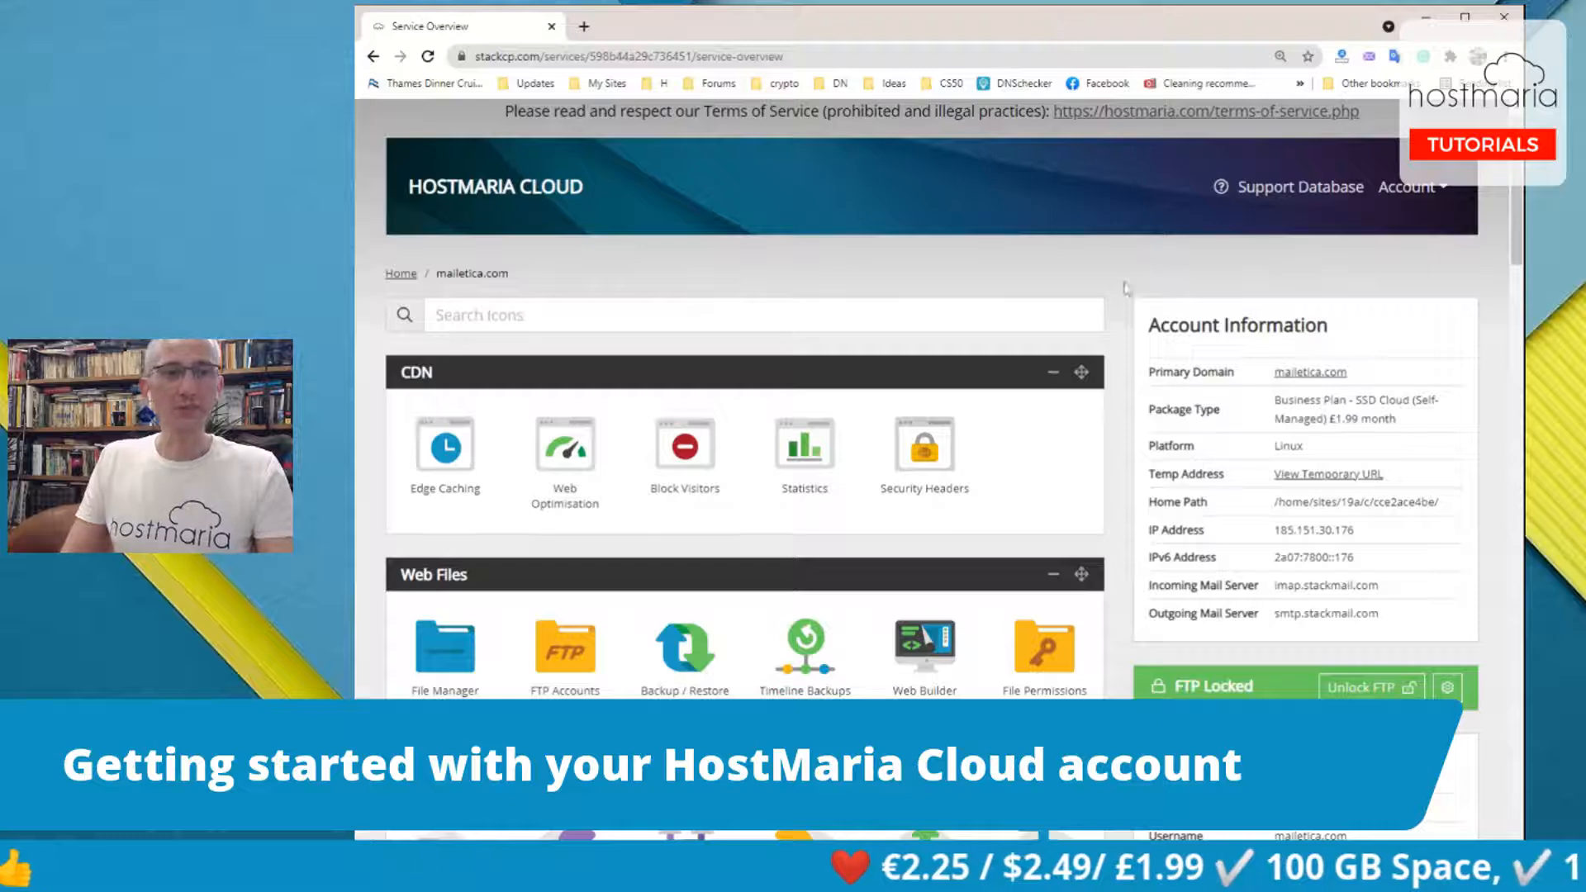
# Review the StackCP overview and highlight the domain name mailetica.com.
pyautogui.scroll(-2, 1120, 278)
pyautogui.scroll(-4, 1120, 279)
pyautogui.scroll(5, 1120, 278)
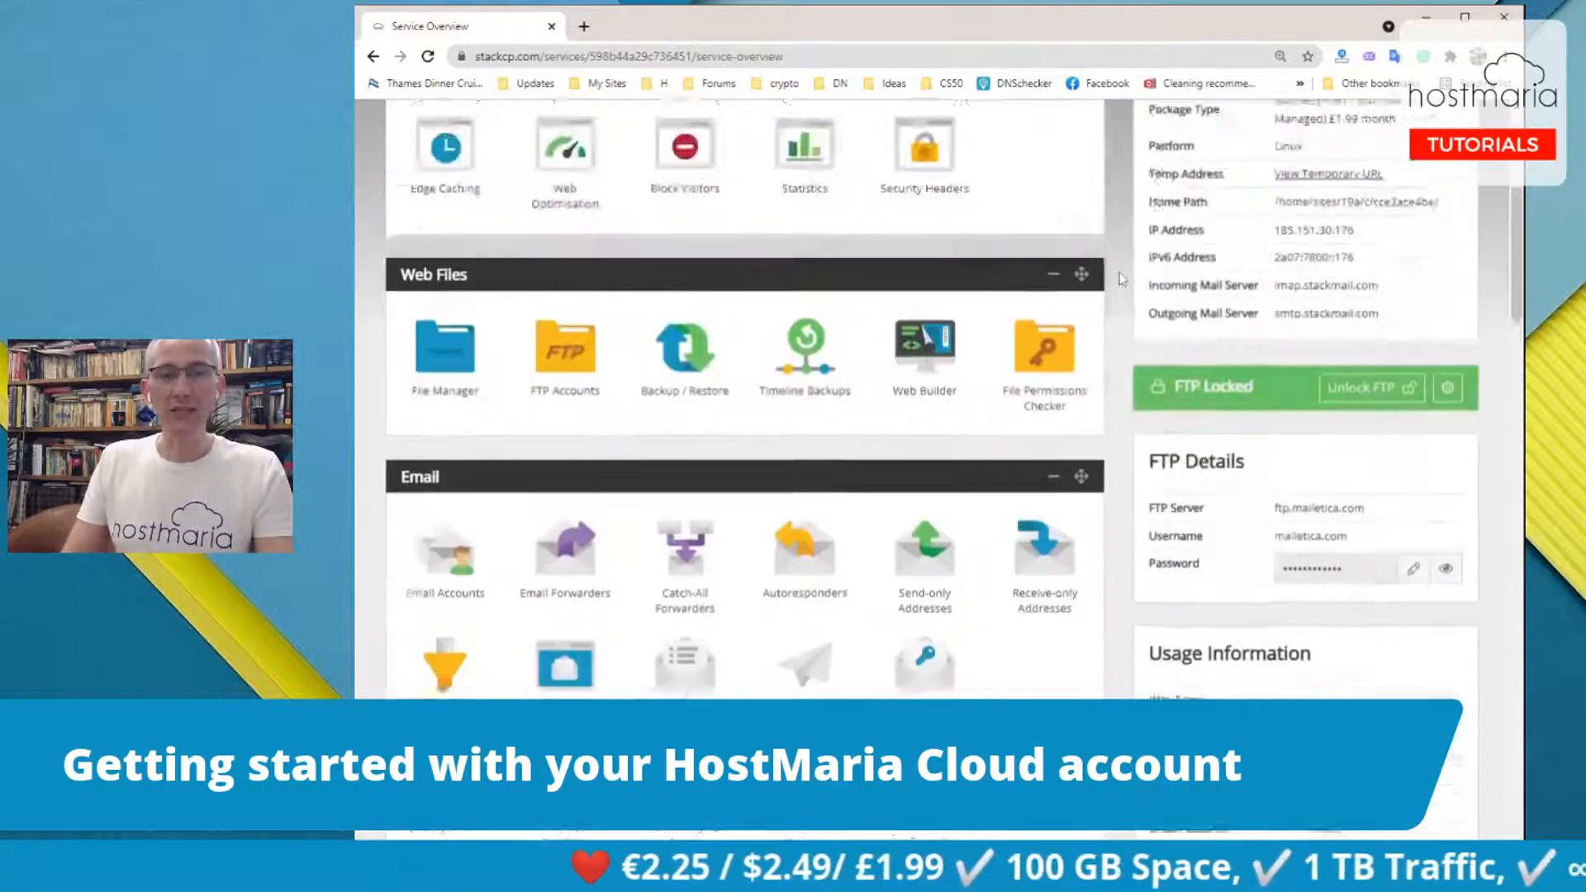
pyautogui.scroll(1, 1120, 279)
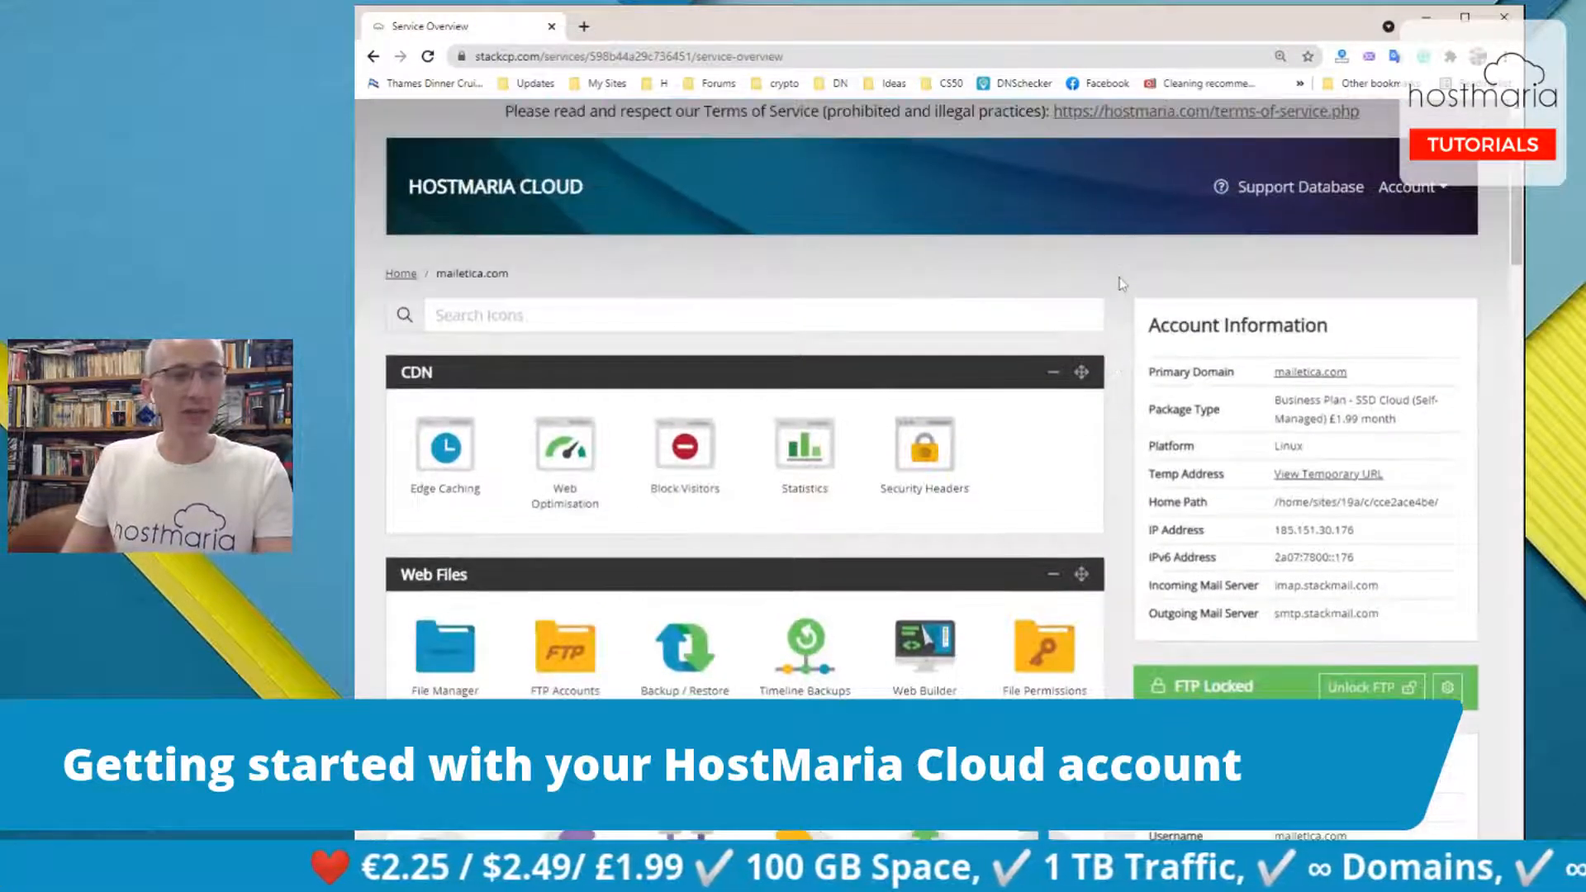
pyautogui.scroll(-1, 1121, 281)
pyautogui.scroll(-1, 1121, 284)
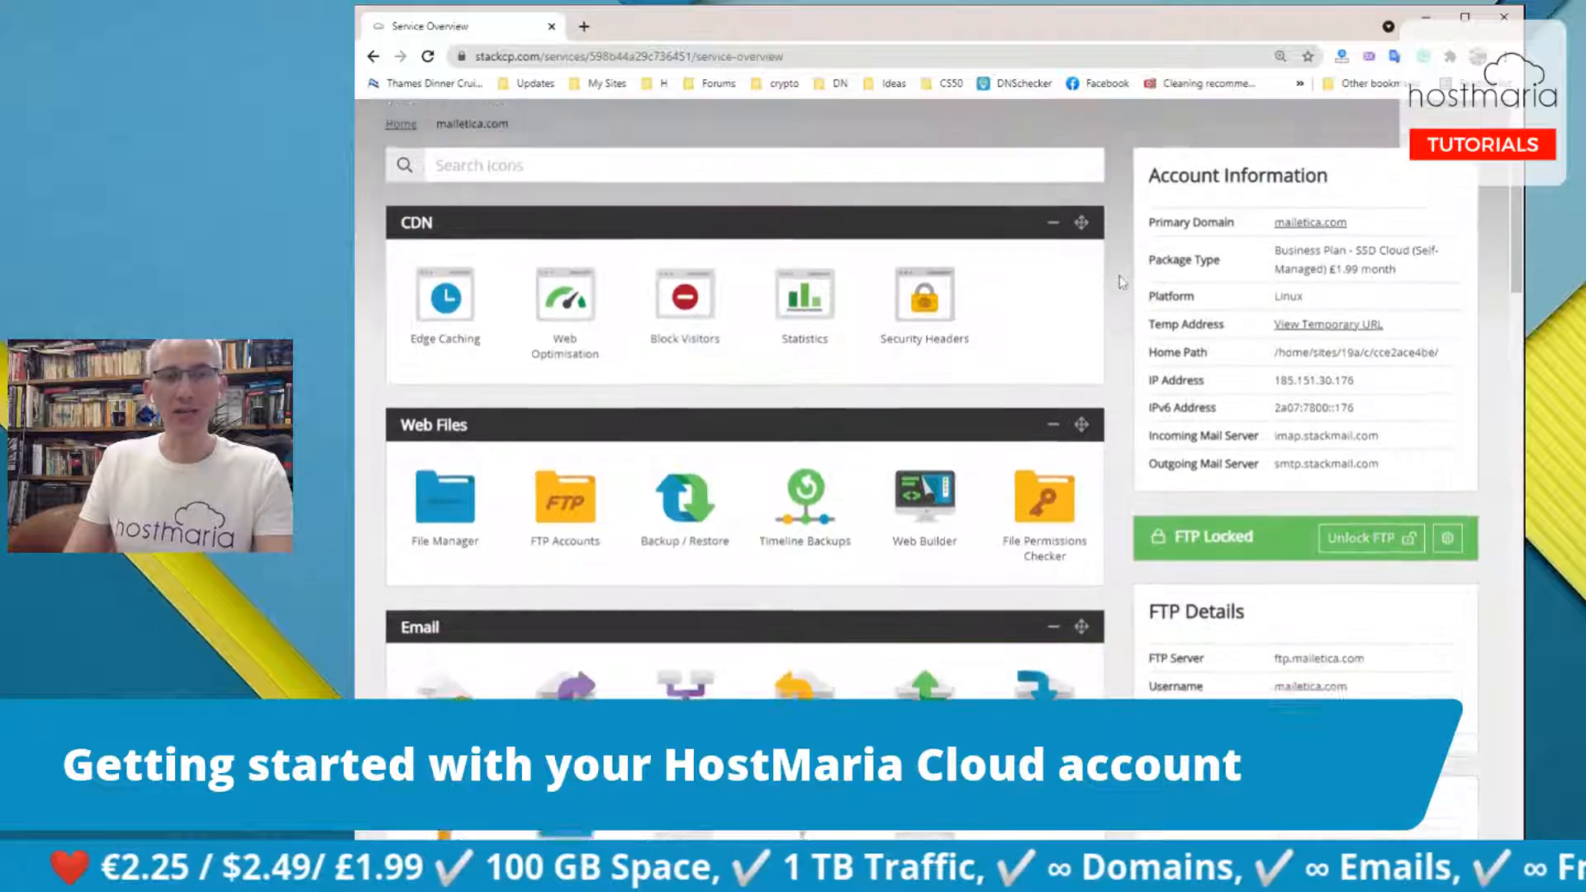
pyautogui.scroll(1, 1122, 284)
pyautogui.scroll(-1, 1113, 394)
pyautogui.scroll(1, 1113, 395)
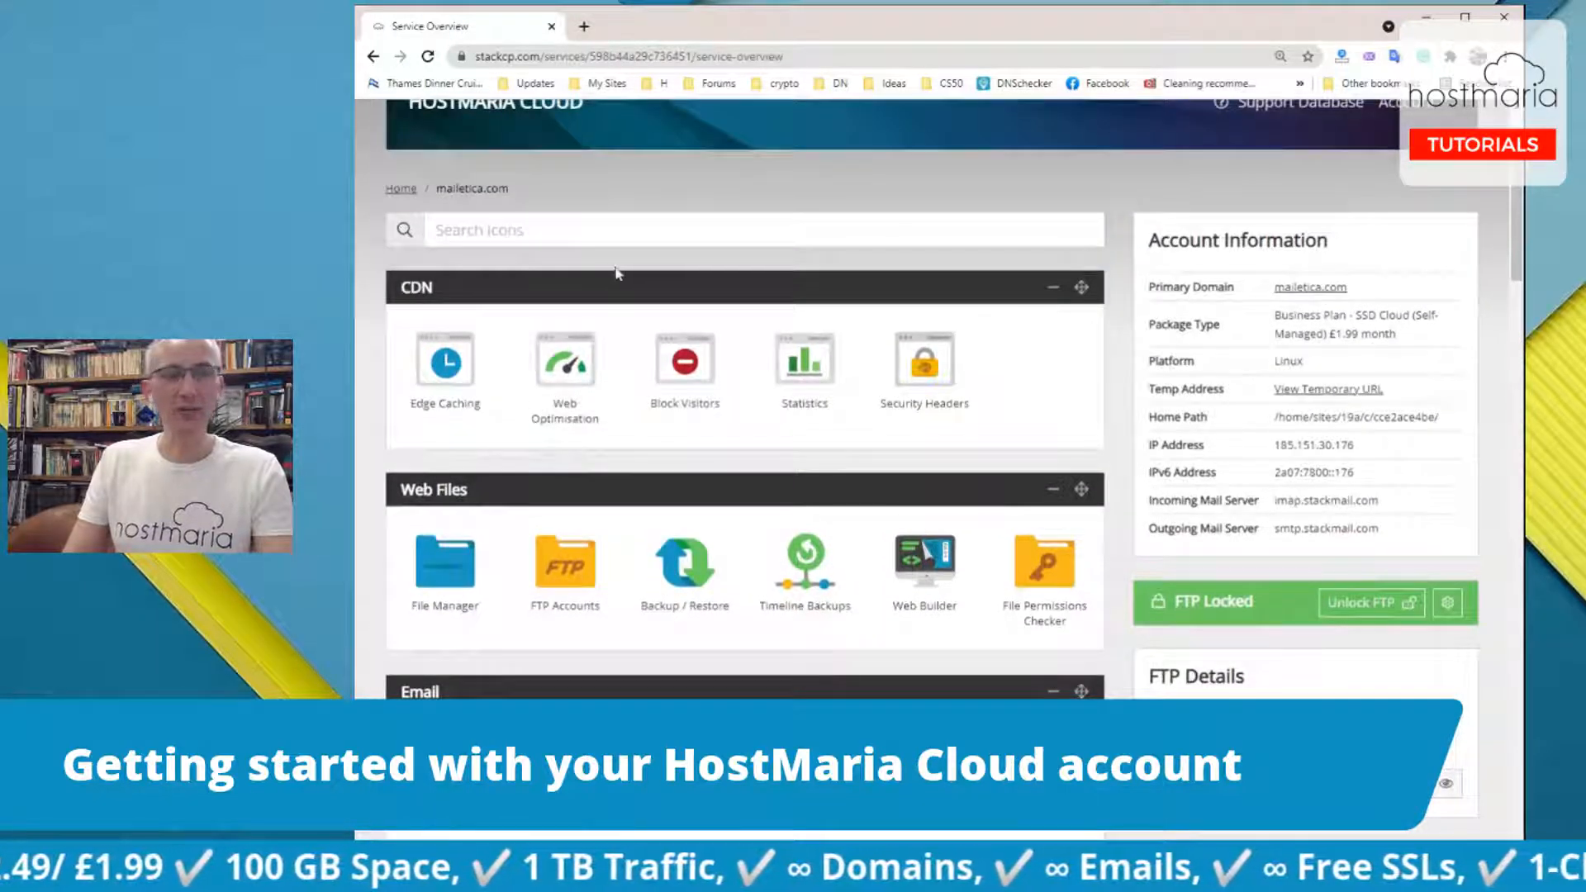
pyautogui.moveTo(435, 188); pyautogui.dragTo(512, 190)
pyautogui.click(514, 194)
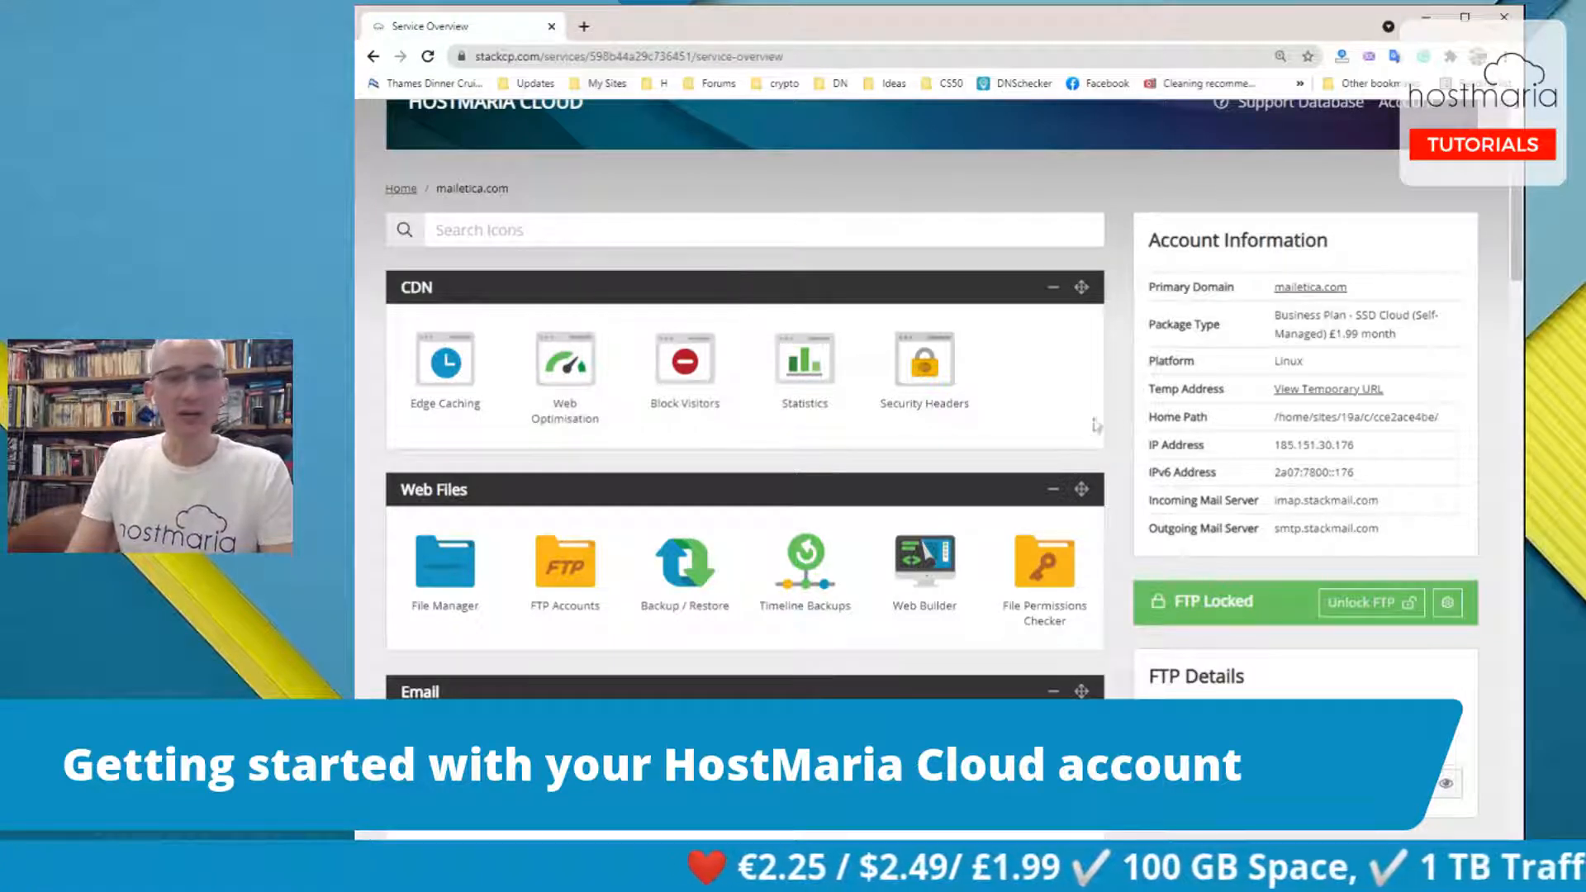
# Scroll down to the nameserver details and highlight the nameserver lines.
pyautogui.scroll(-2, 1094, 426)
pyautogui.scroll(-2, 1388, 438)
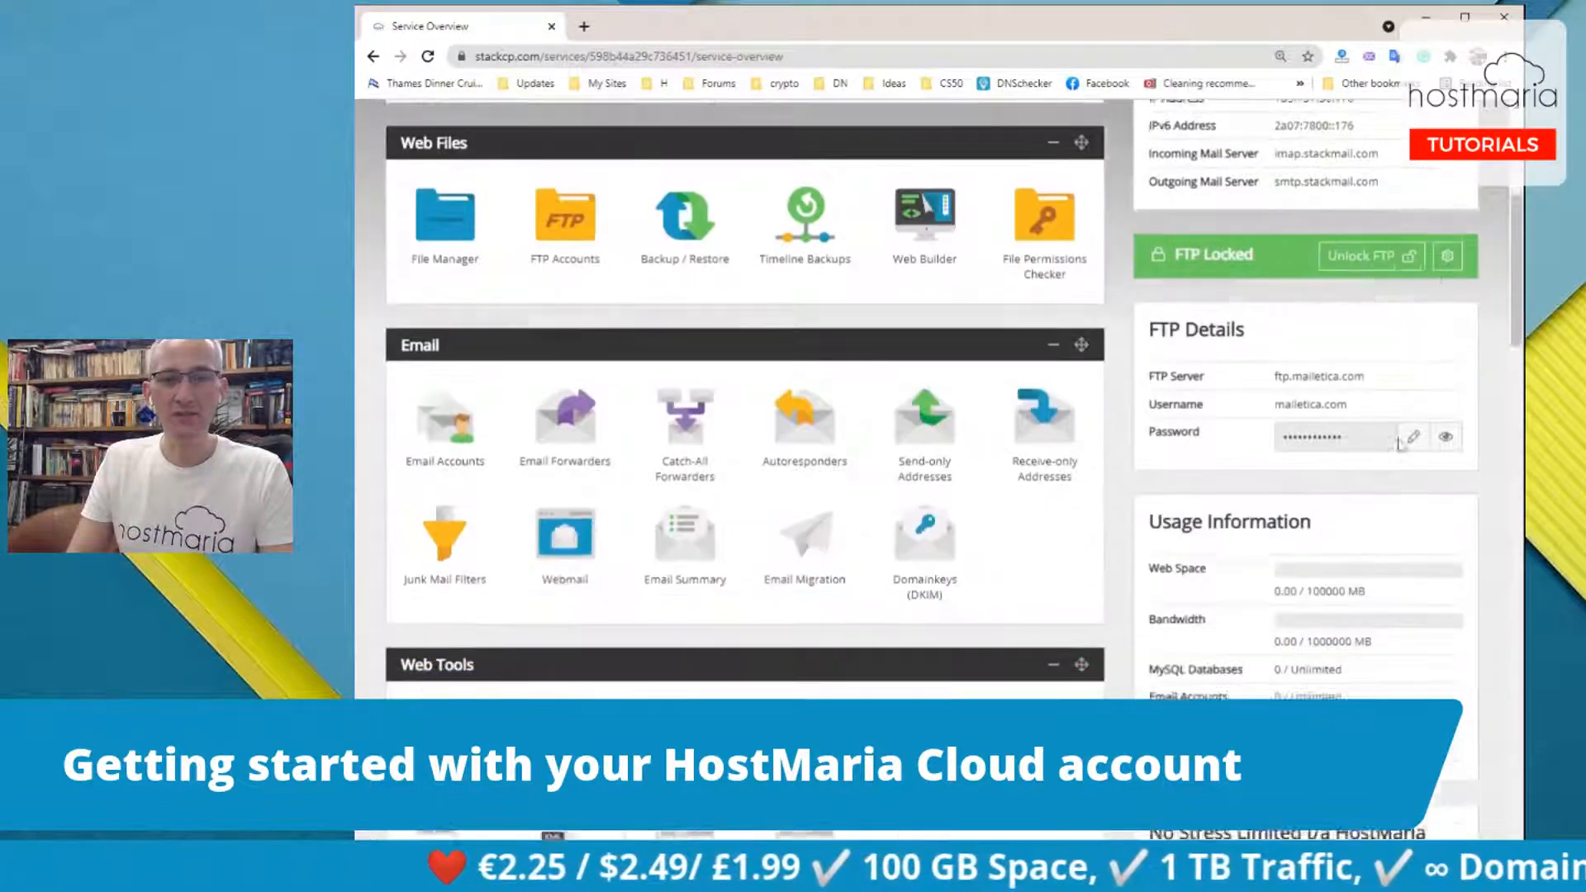
pyautogui.scroll(-7, 1398, 444)
pyautogui.moveTo(1373, 528); pyautogui.dragTo(1272, 453)
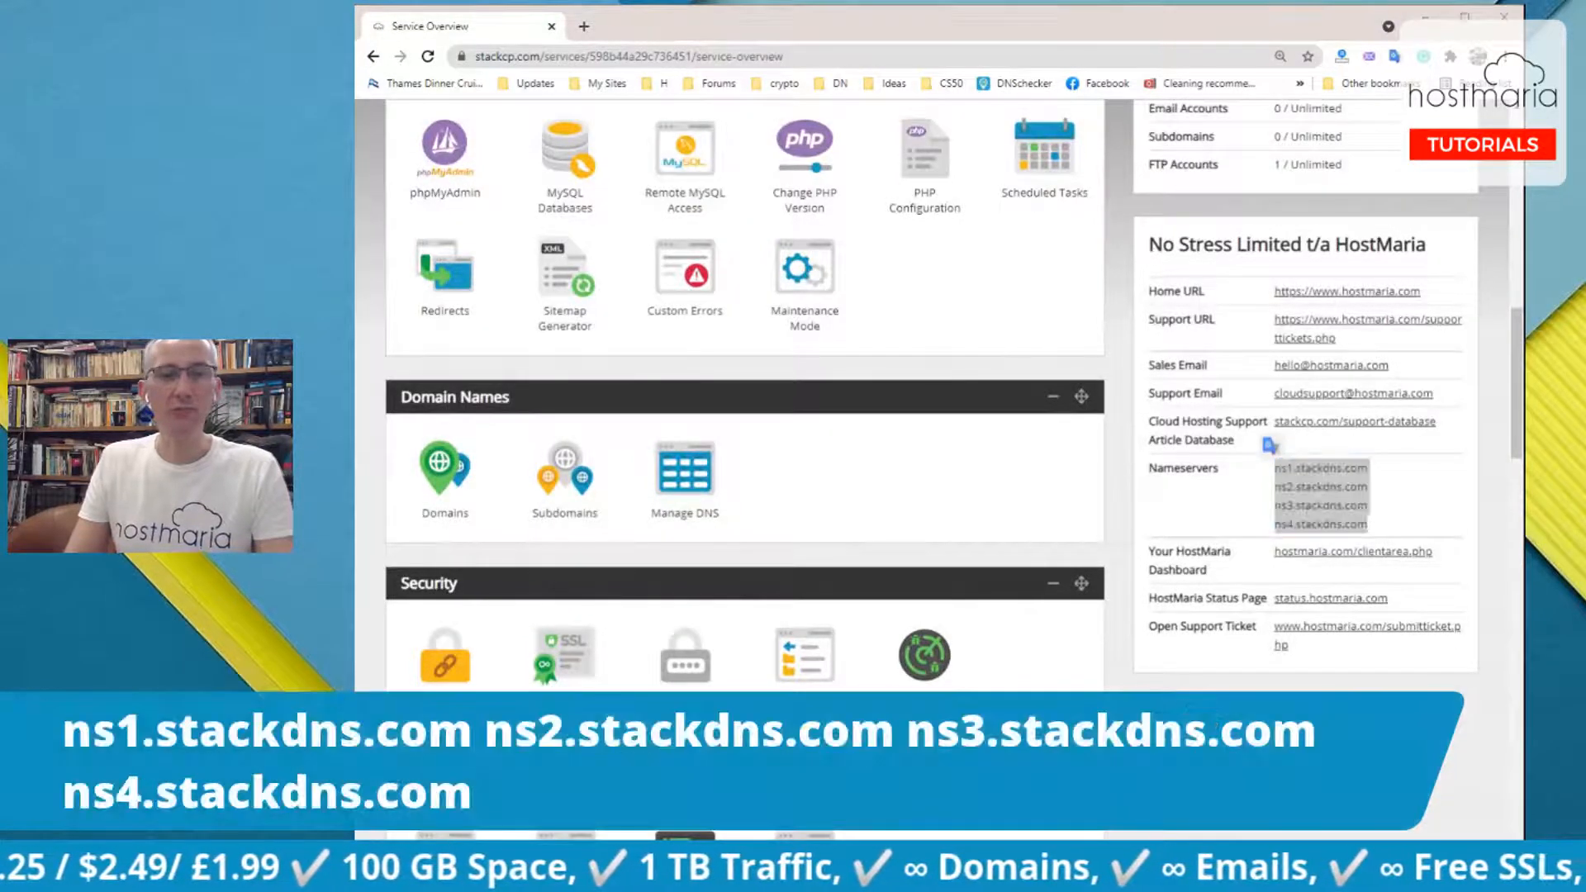
pyautogui.click(1137, 477)
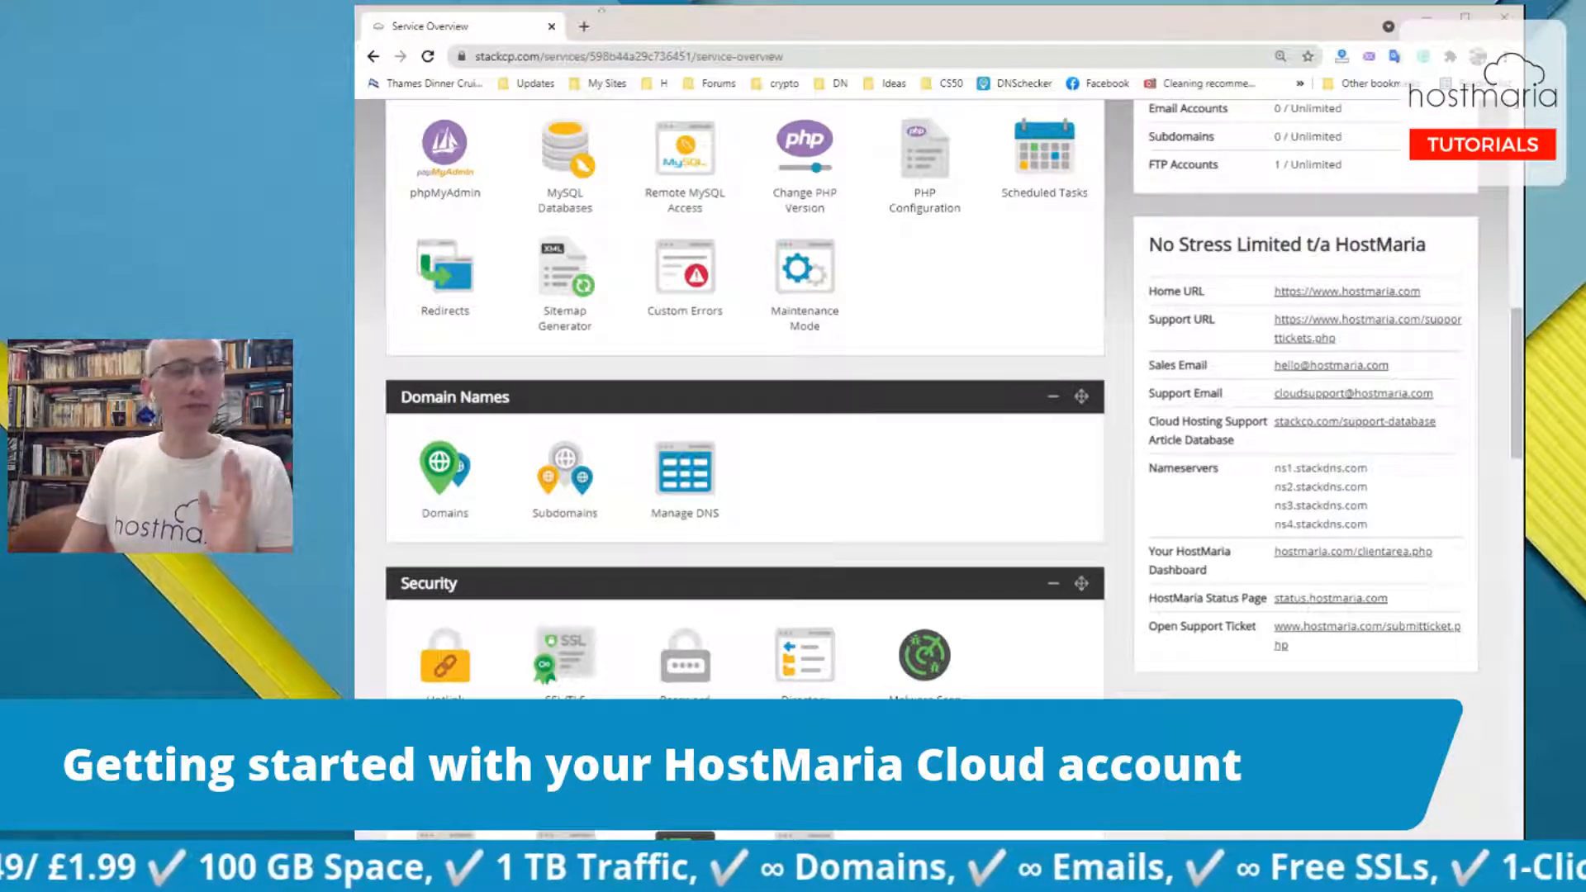
# Load DNSChecker.org in a new tab, then copy mailetica.com from the StackCP panel.
pyautogui.click(585, 27)
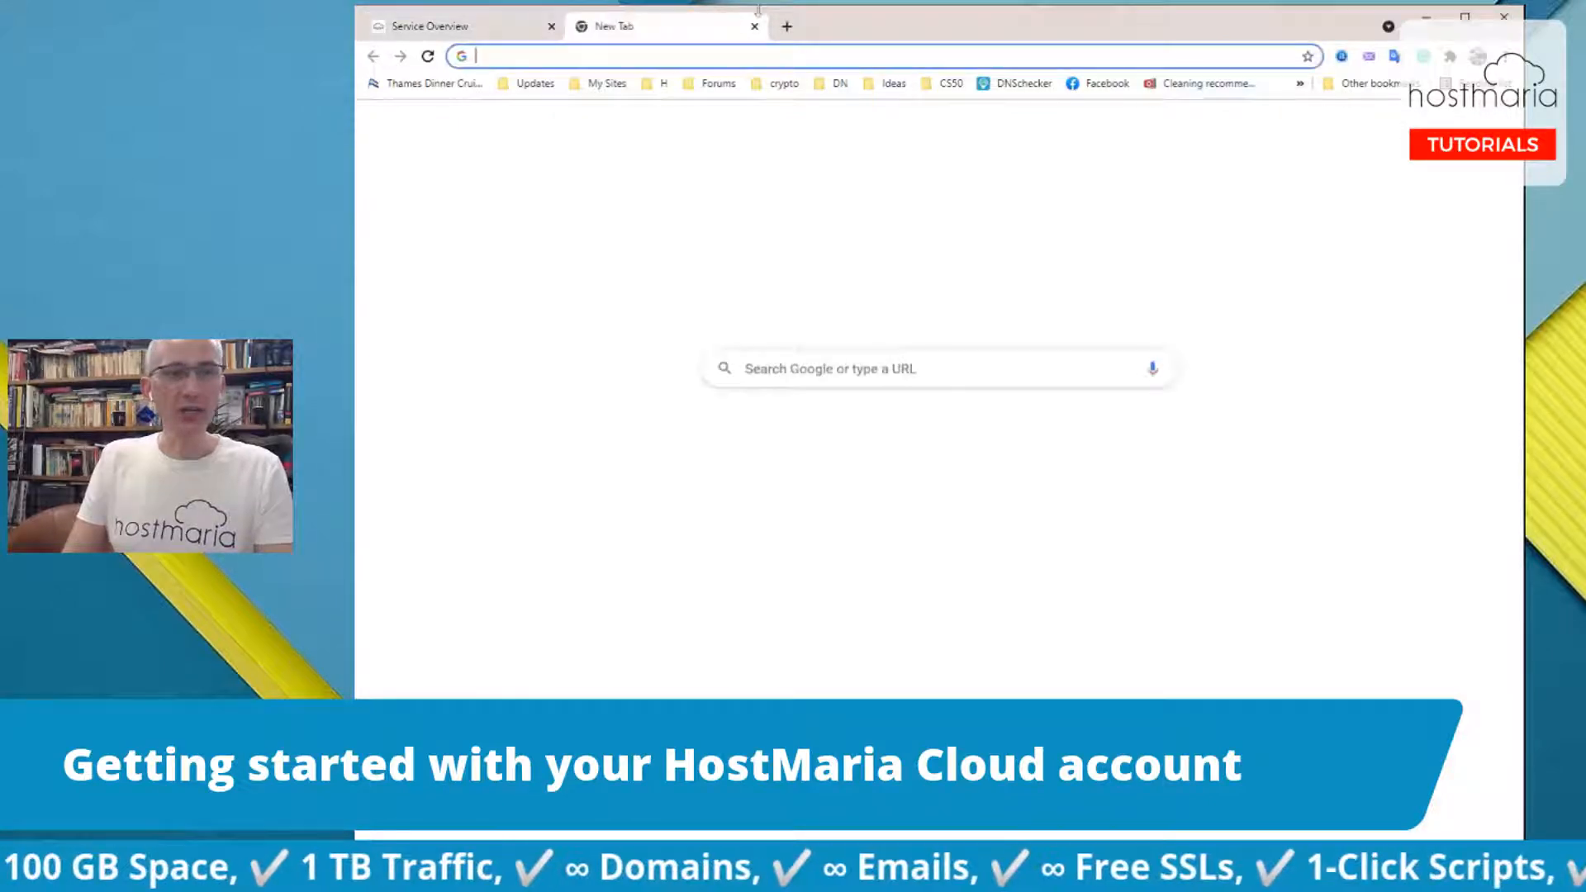
pyautogui.click(1028, 85)
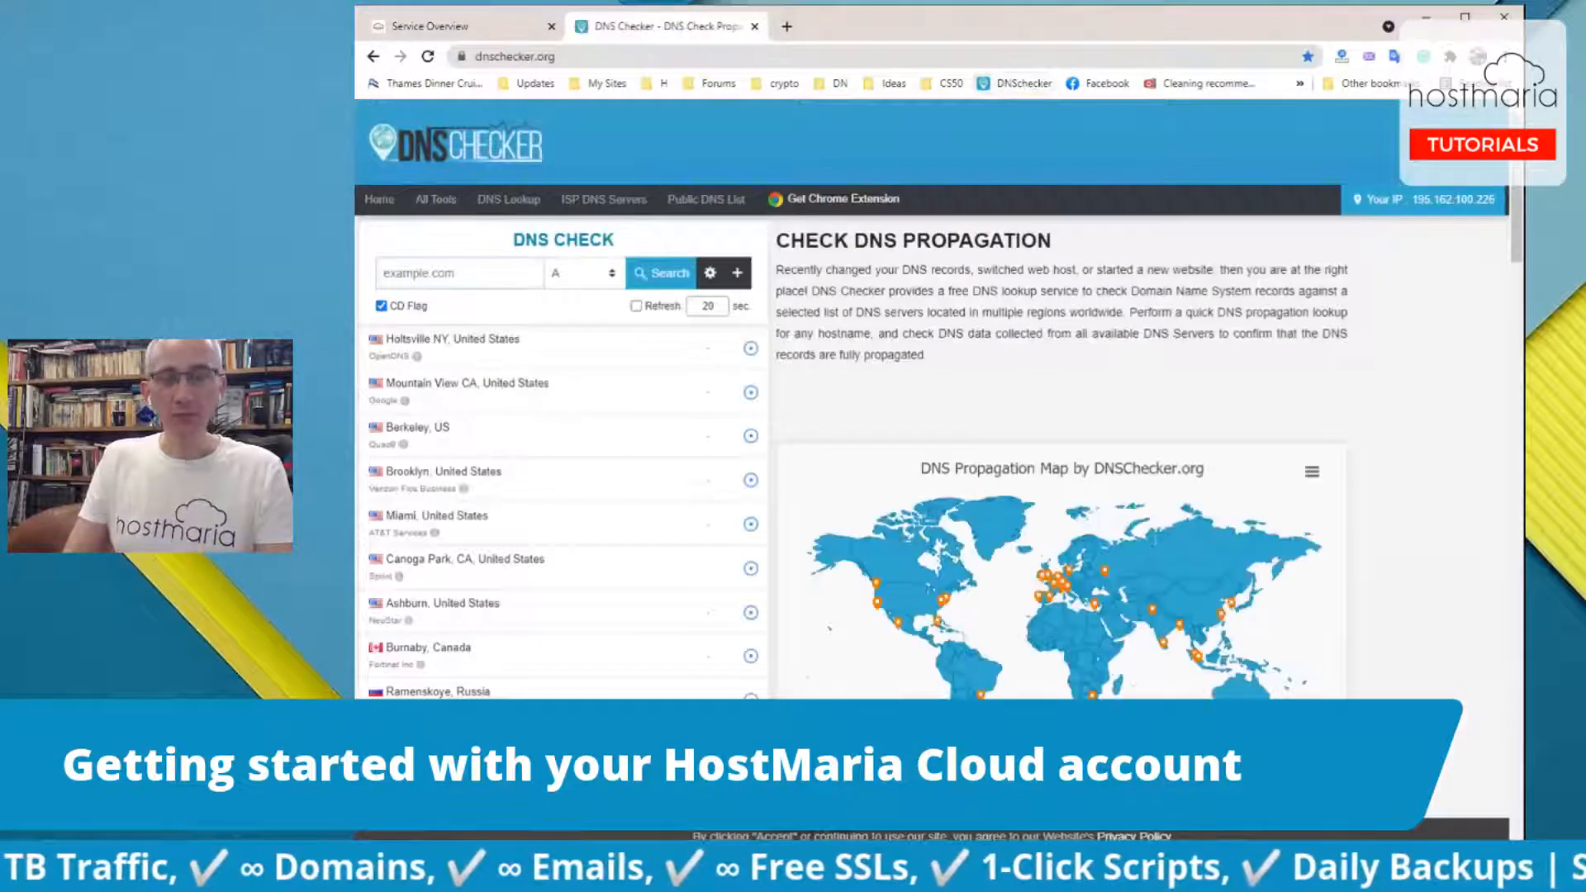
pyautogui.click(533, 34)
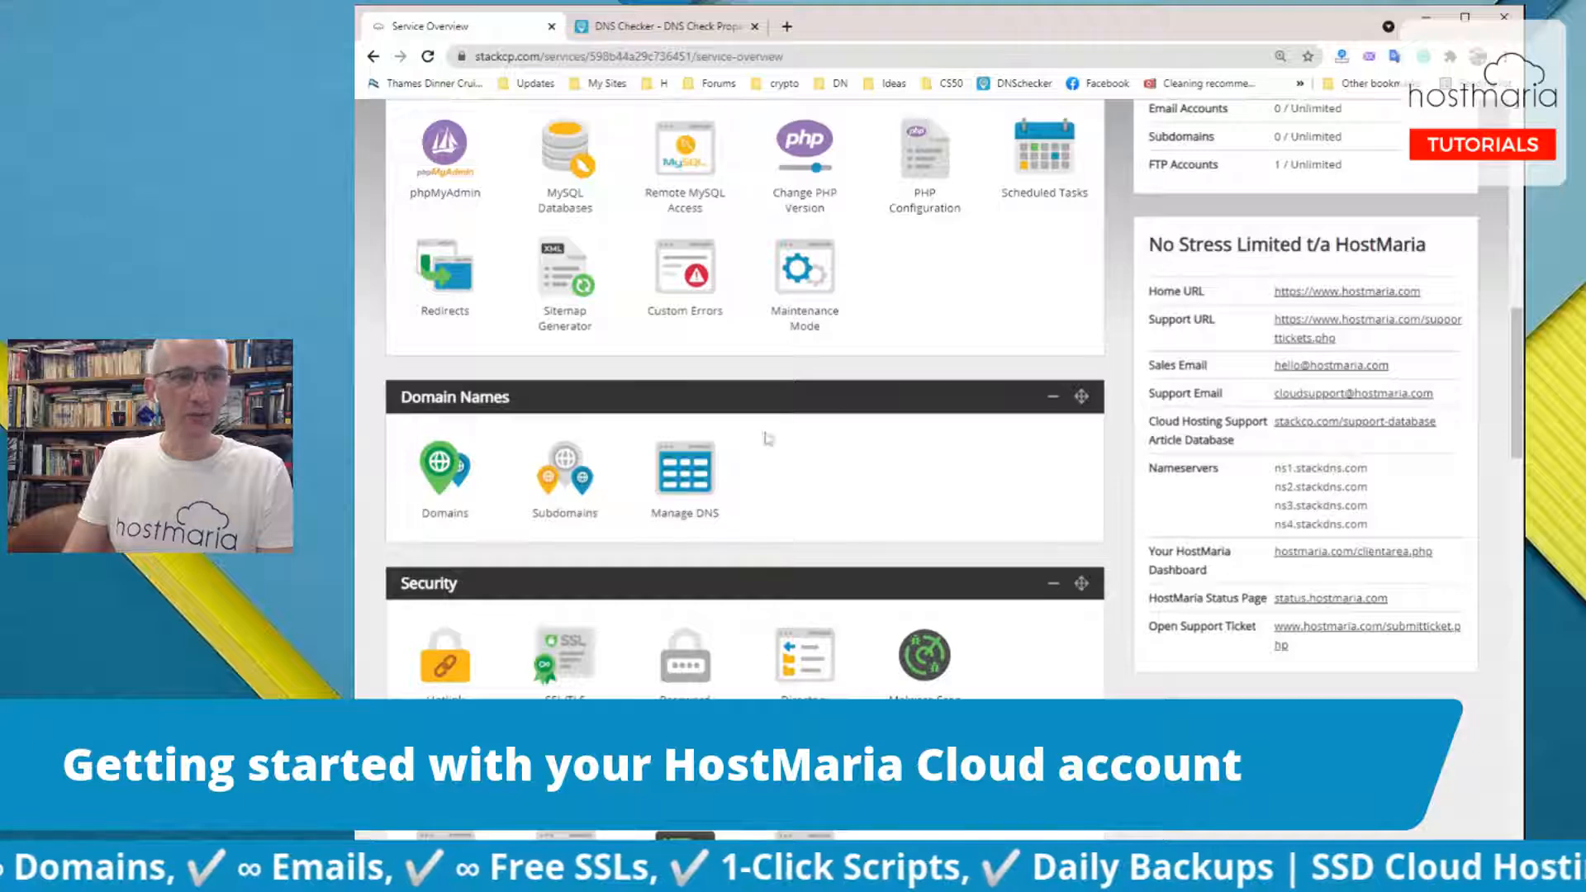
pyautogui.scroll(-8, 666, 439)
pyautogui.scroll(3, 621, 231)
pyautogui.scroll(3, 621, 231)
pyautogui.moveTo(434, 274); pyautogui.dragTo(509, 274)
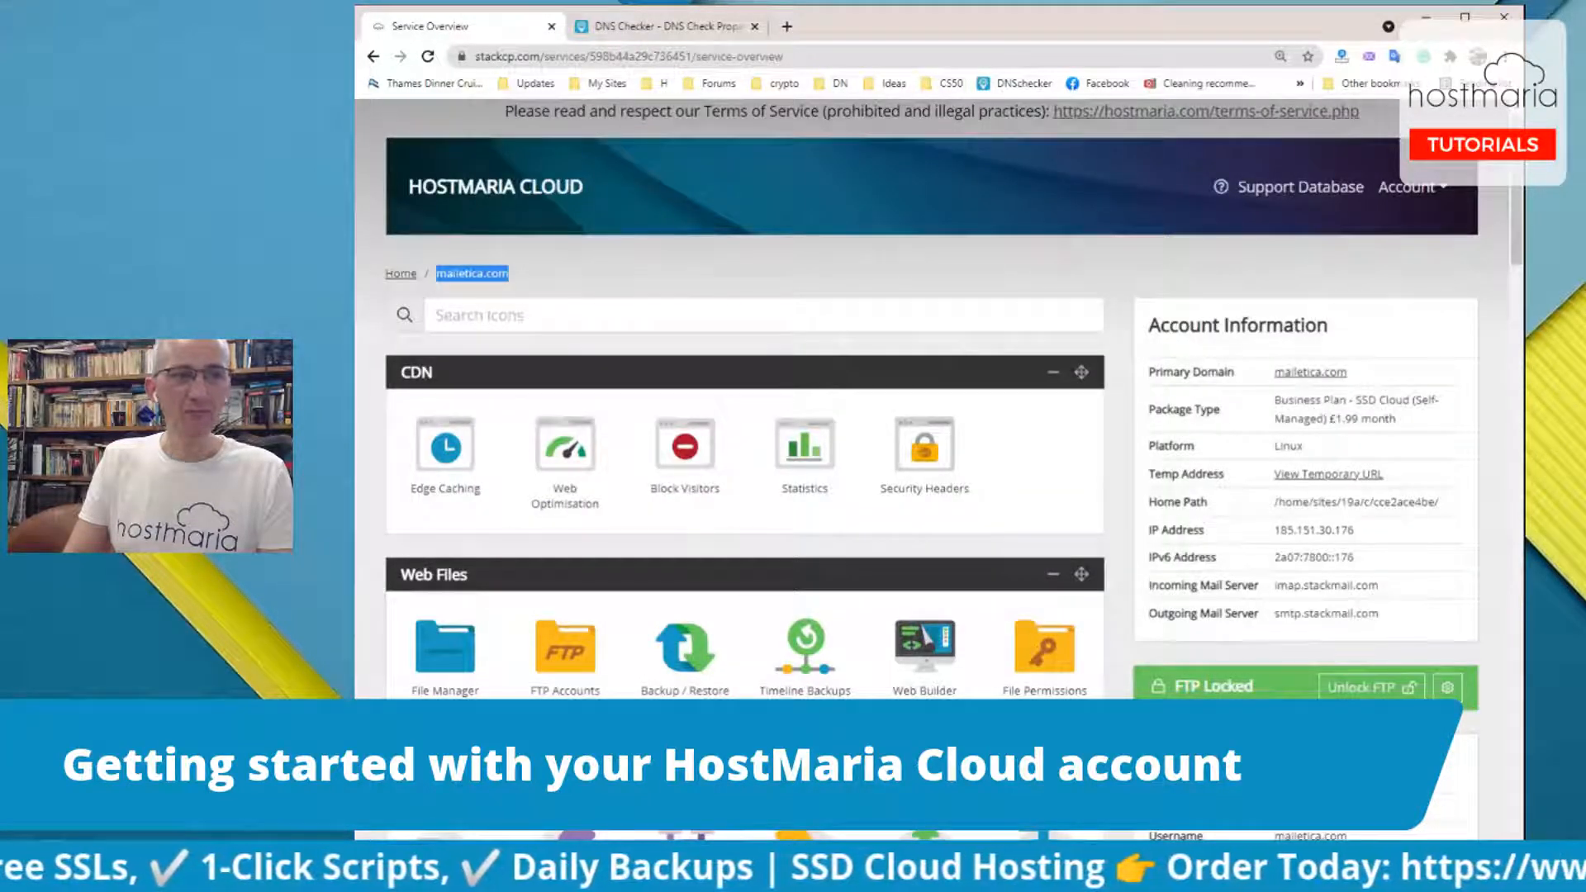
pyautogui.hotkey('ctrl', 'c')
# Paste mailetica.com into DNSChecker and run a worldwide NS record lookup.
pyautogui.click(652, 26)
pyautogui.hotkey('ctrl', 'v')
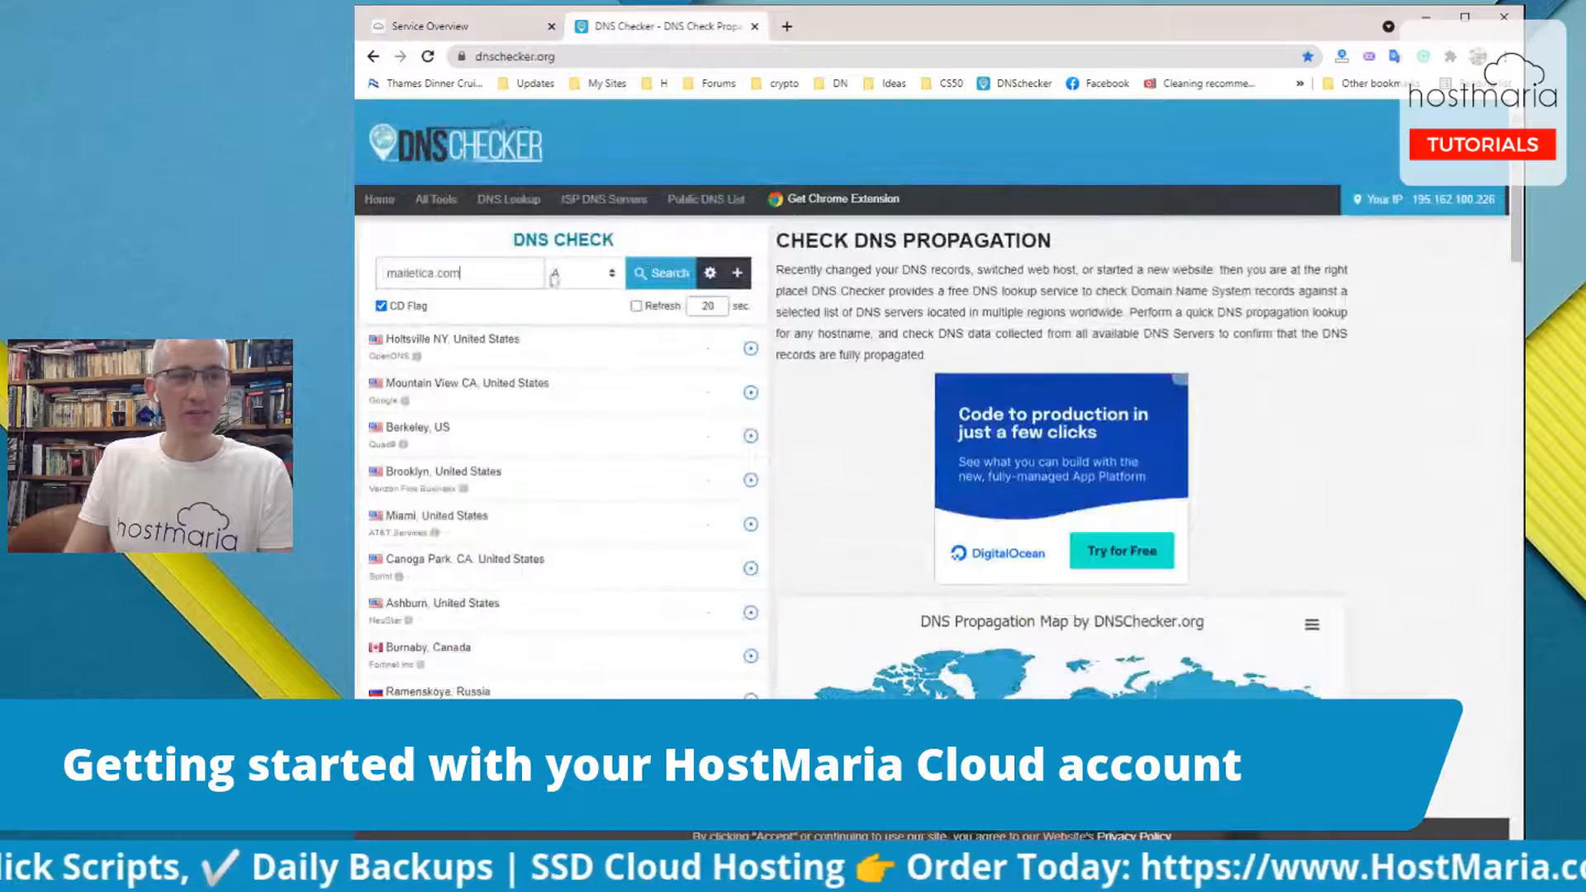
pyautogui.click(564, 283)
pyautogui.click(579, 353)
pyautogui.click(658, 283)
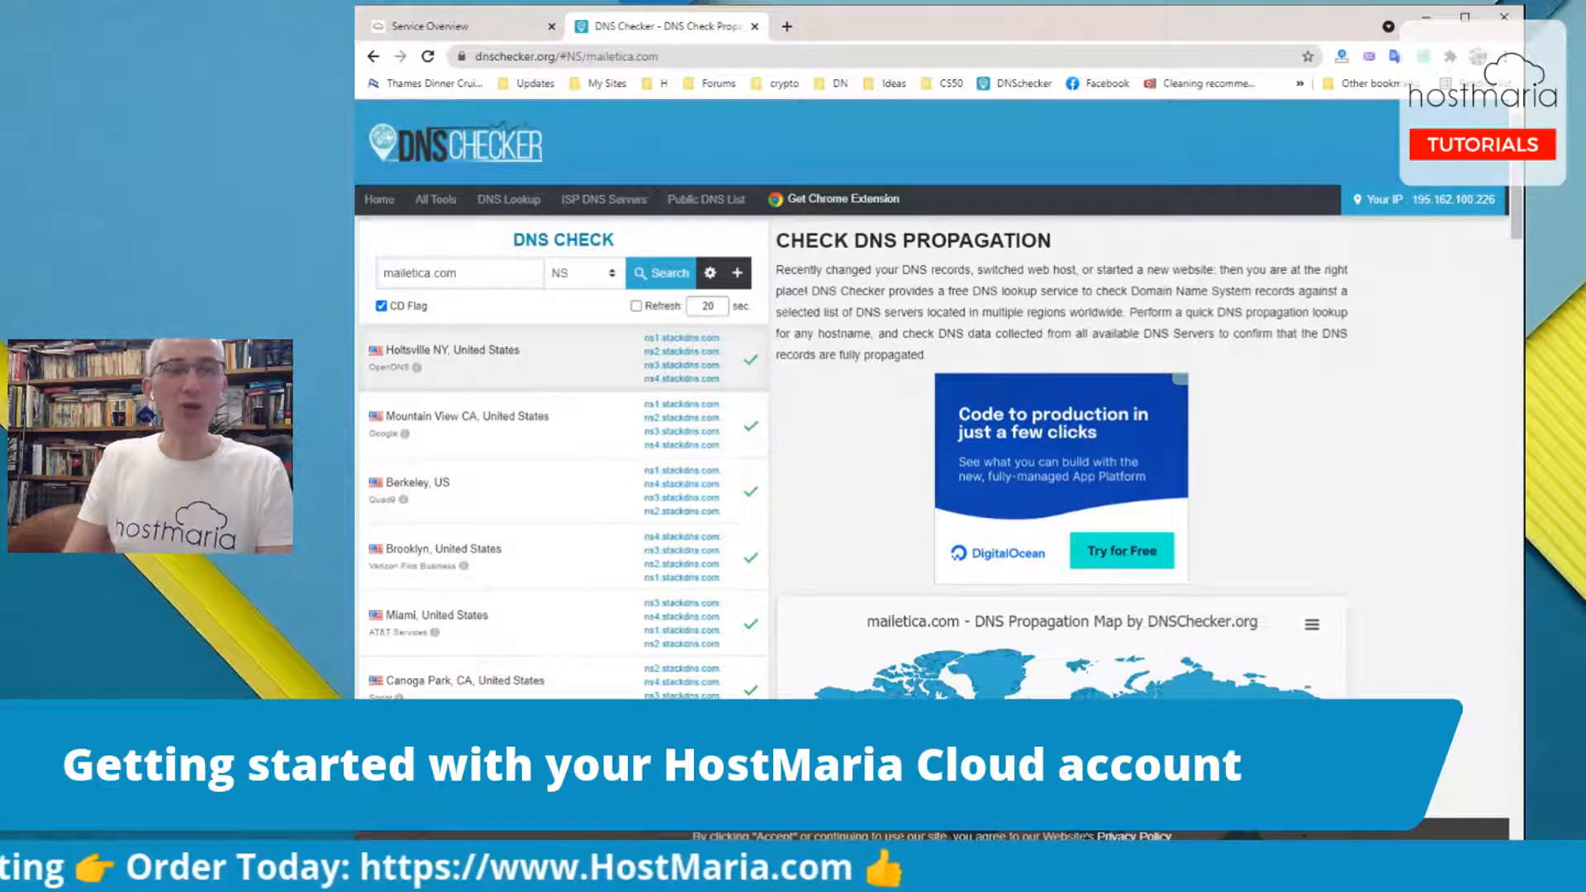
pyautogui.scroll(-2, 727, 248)
pyautogui.scroll(2, 727, 248)
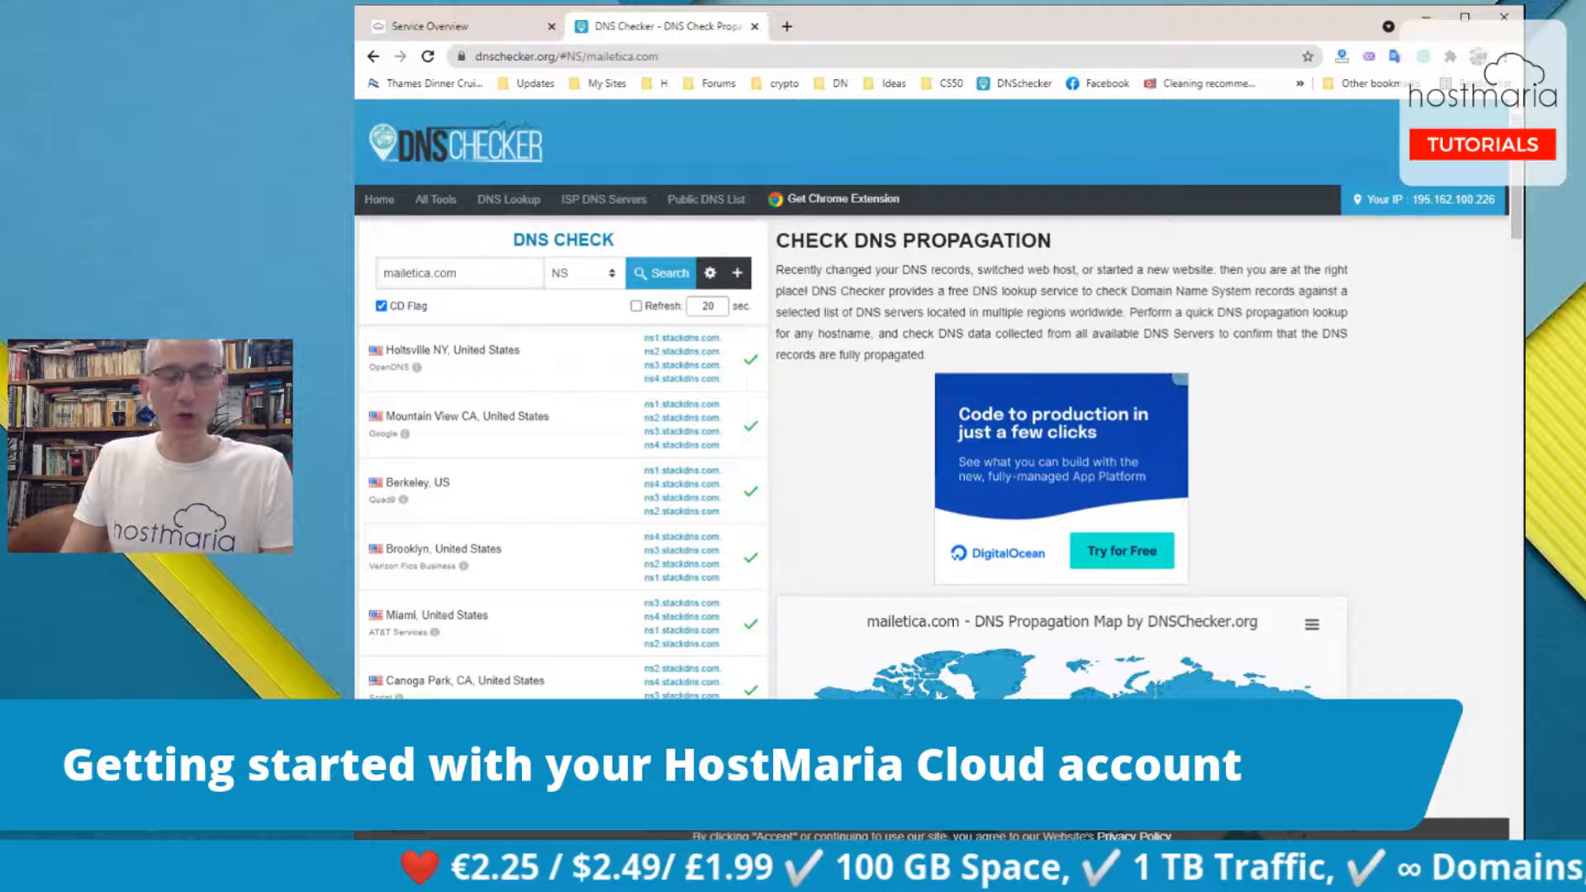
pyautogui.scroll(-2, 756, 383)
pyautogui.scroll(1, 740, 384)
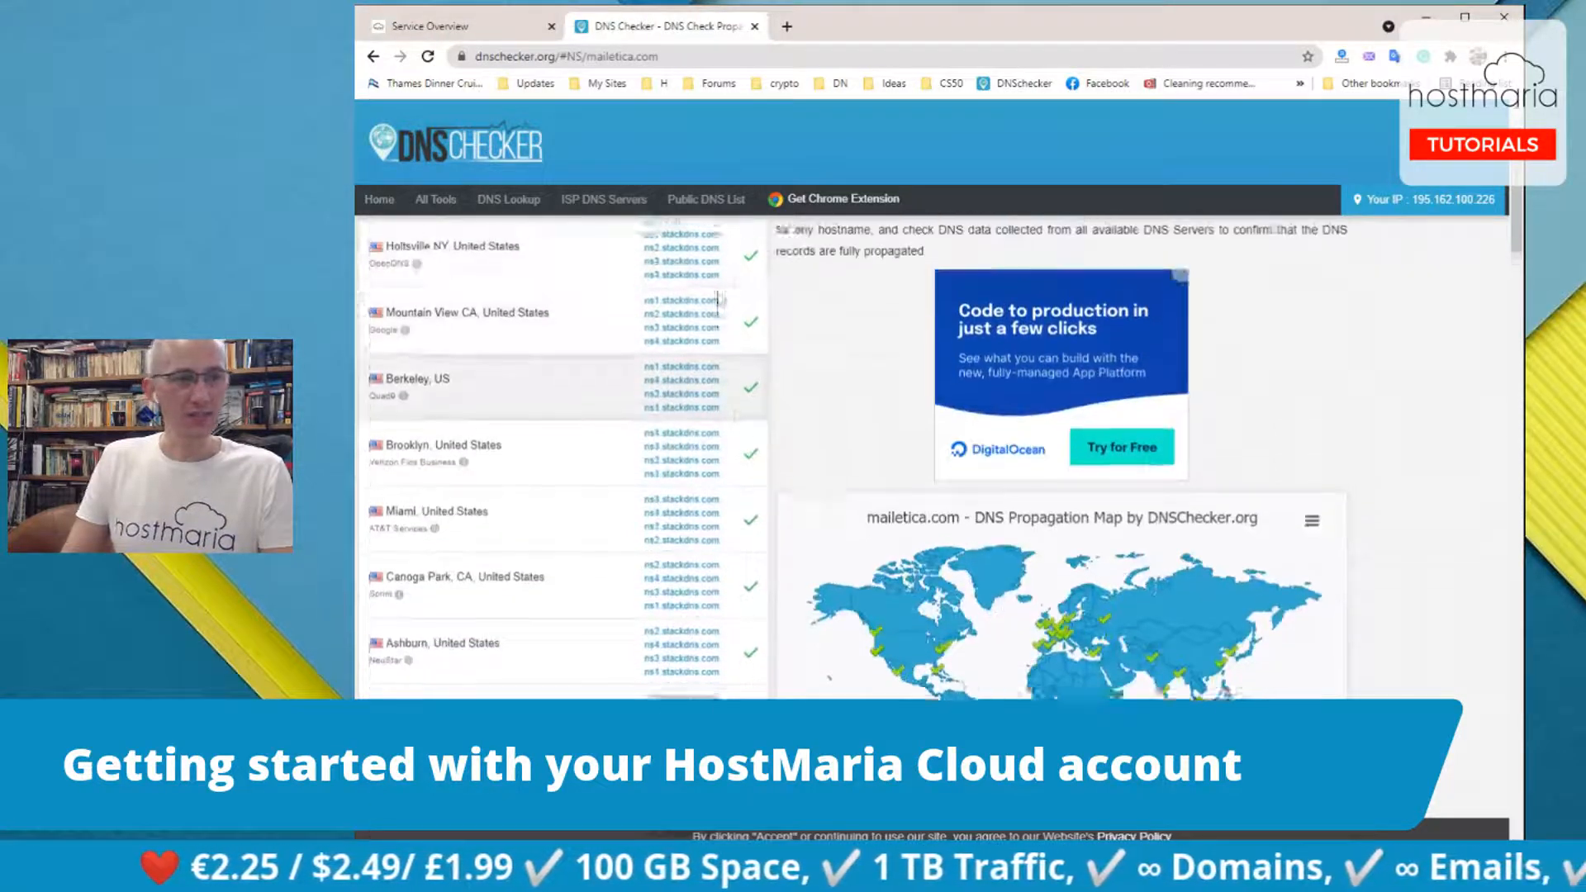
pyautogui.scroll(-8, 678, 312)
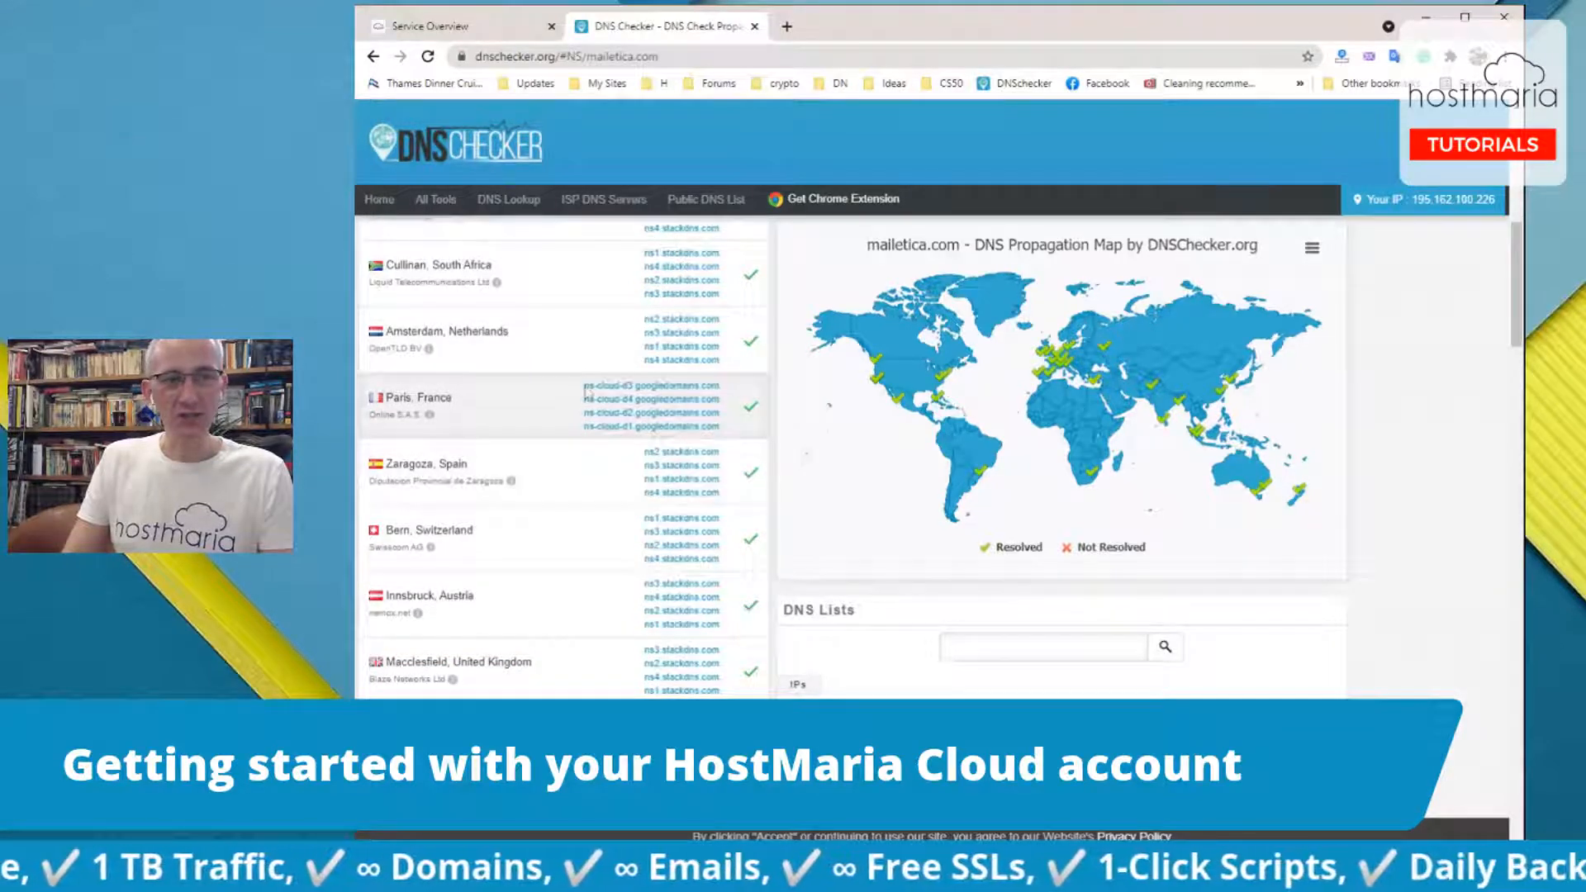
pyautogui.moveTo(583, 381); pyautogui.dragTo(725, 430)
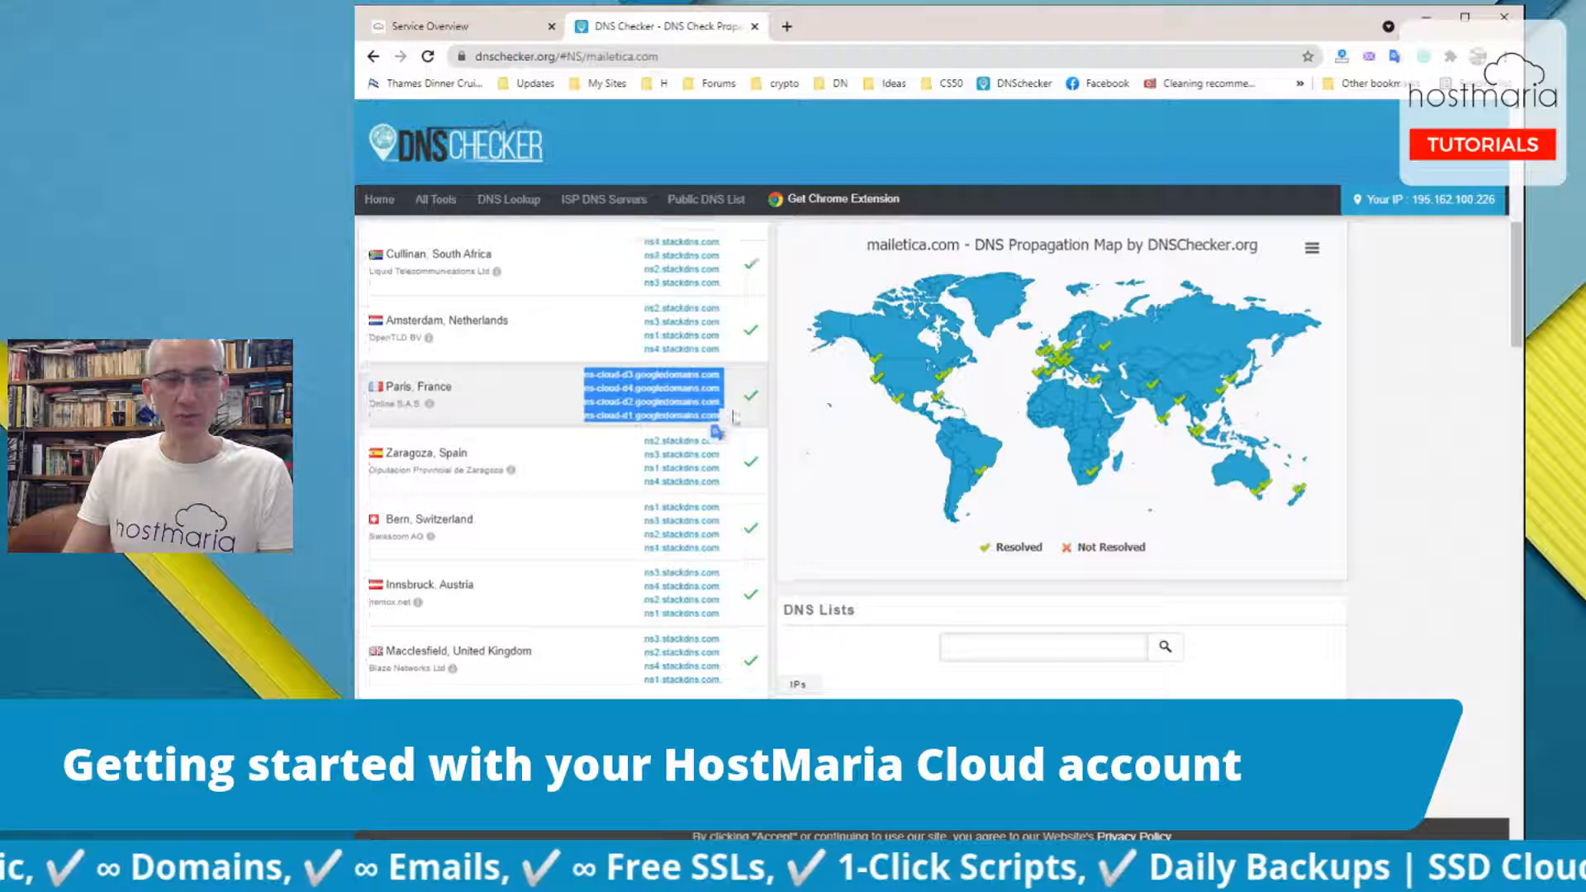
pyautogui.scroll(-4, 733, 417)
pyautogui.scroll(-6, 734, 418)
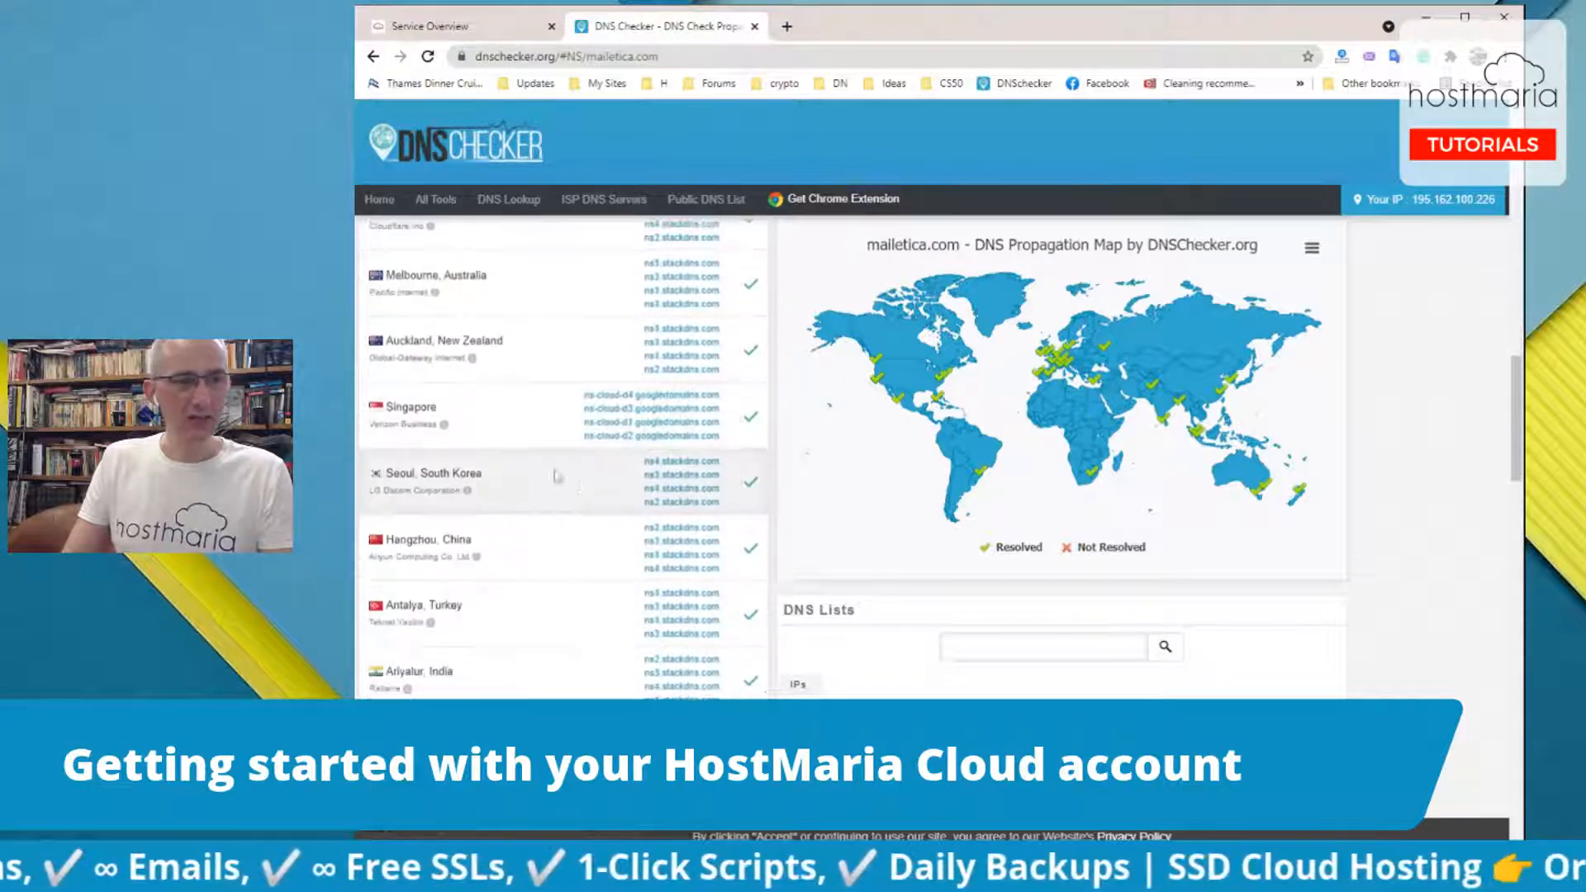
pyautogui.moveTo(583, 402); pyautogui.dragTo(725, 443)
pyautogui.scroll(-6, 724, 443)
pyautogui.scroll(6, 725, 442)
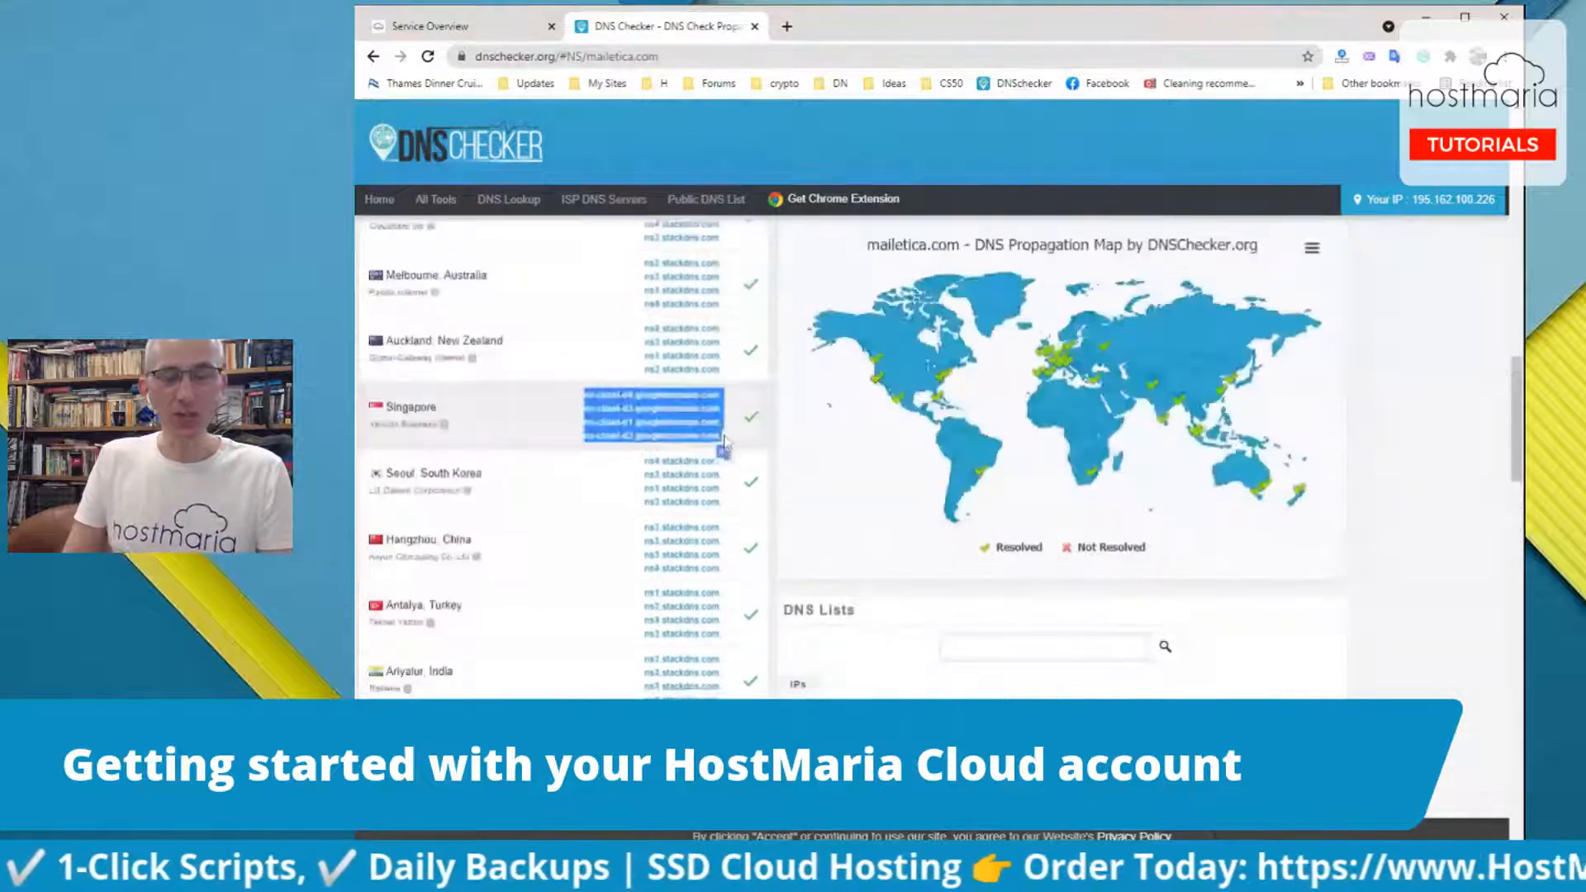
pyautogui.scroll(-3, 726, 442)
pyautogui.scroll(10, 726, 442)
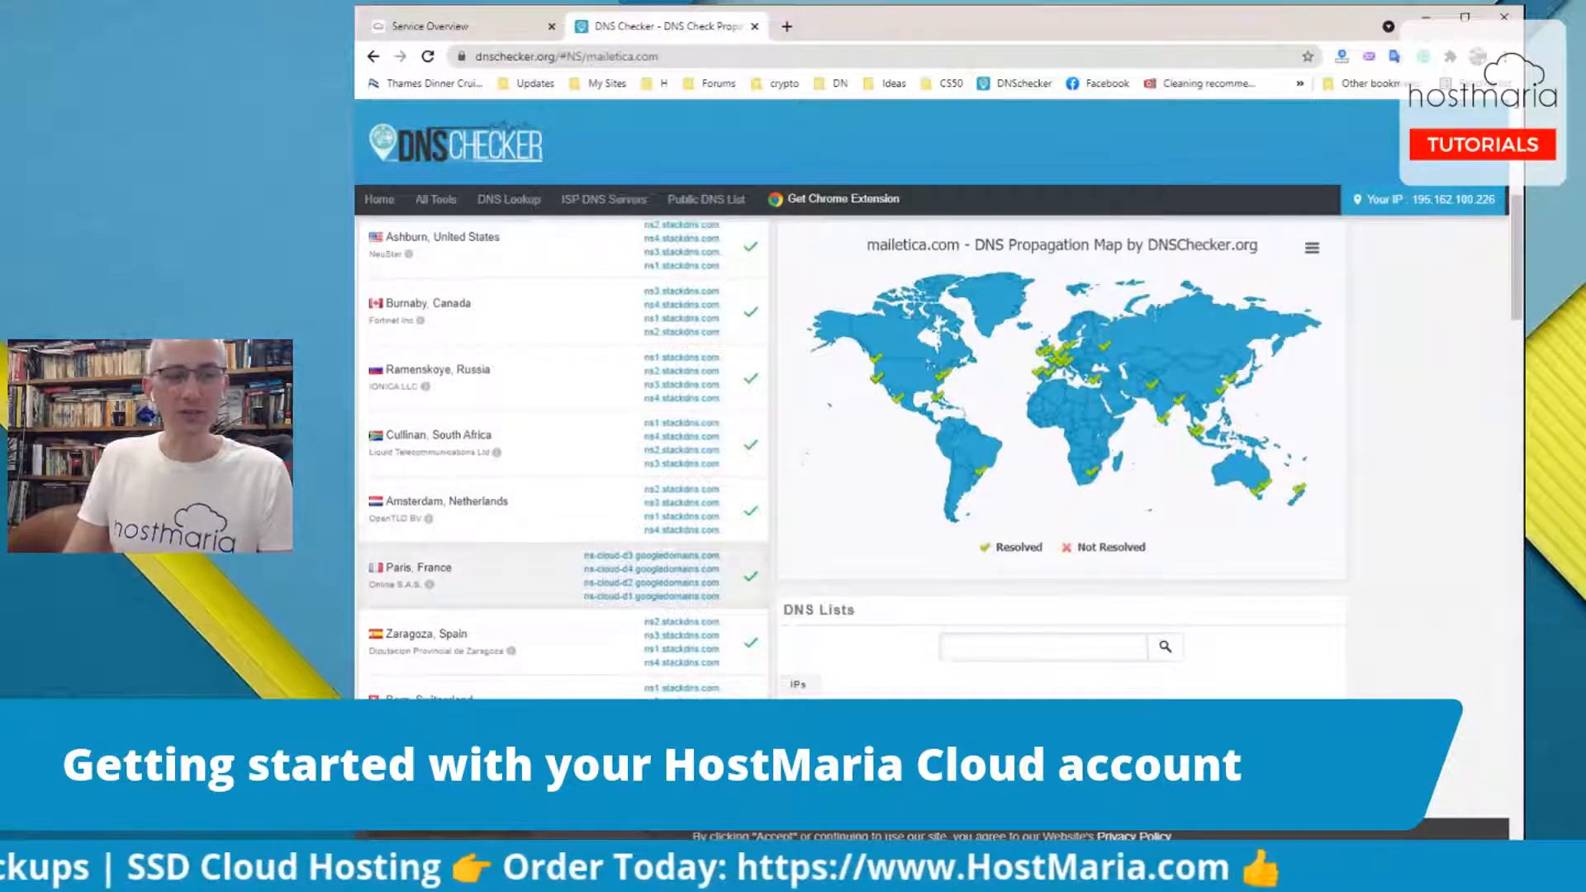
pyautogui.moveTo(584, 551); pyautogui.dragTo(728, 609)
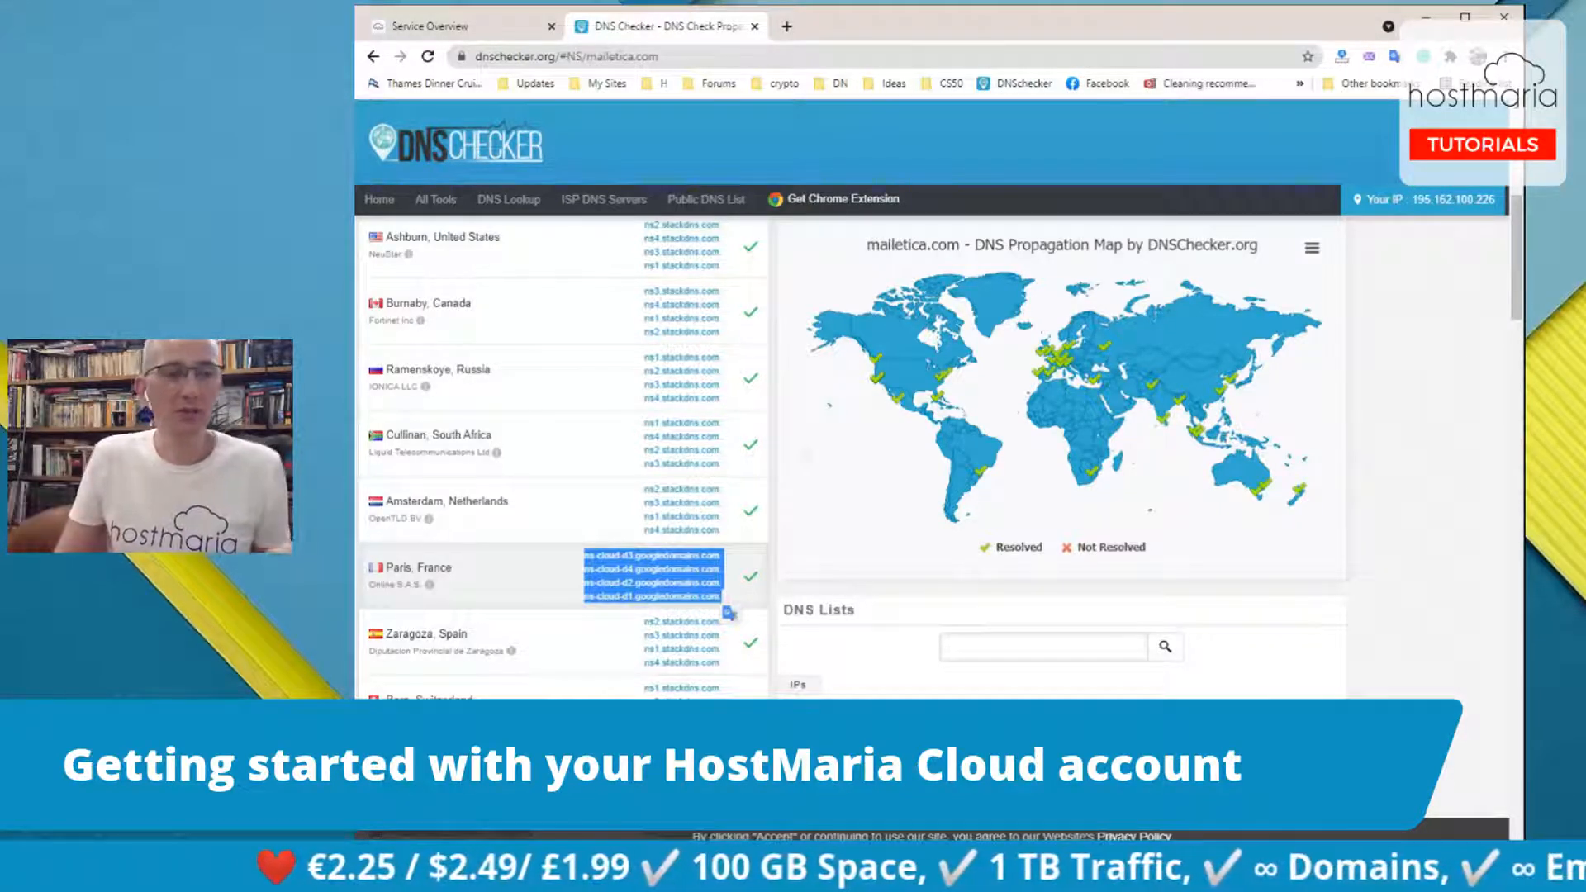
# Deselect Paris's googledomains result, scroll to the top, and switch back to the Service Overview tab.
pyautogui.doubleClick(669, 569)
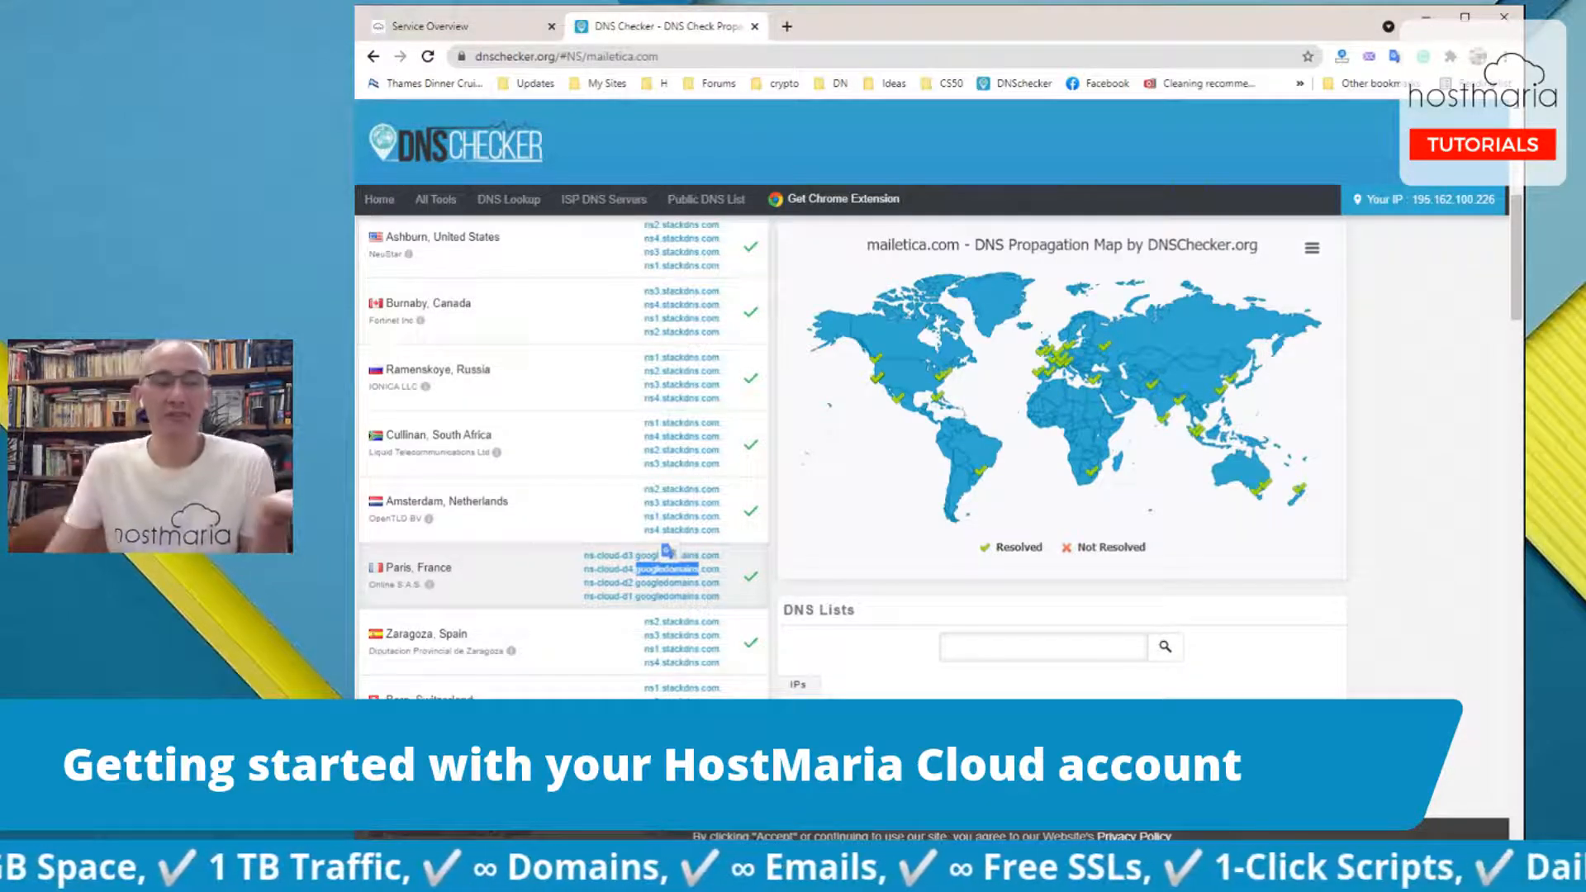
pyautogui.click(670, 571)
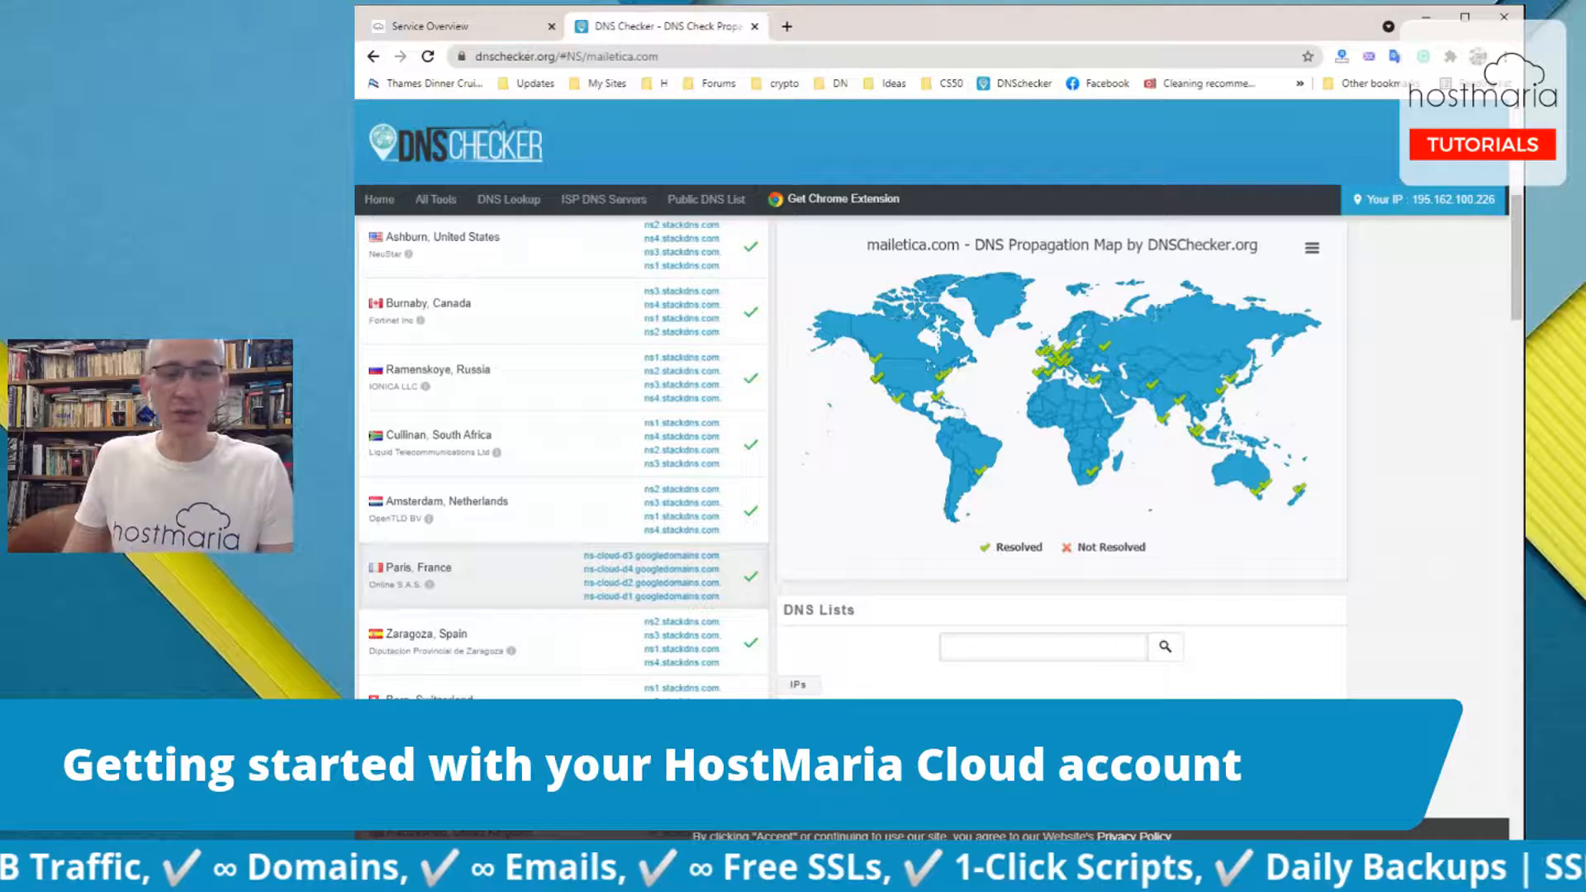
pyautogui.scroll(-10, 584, 561)
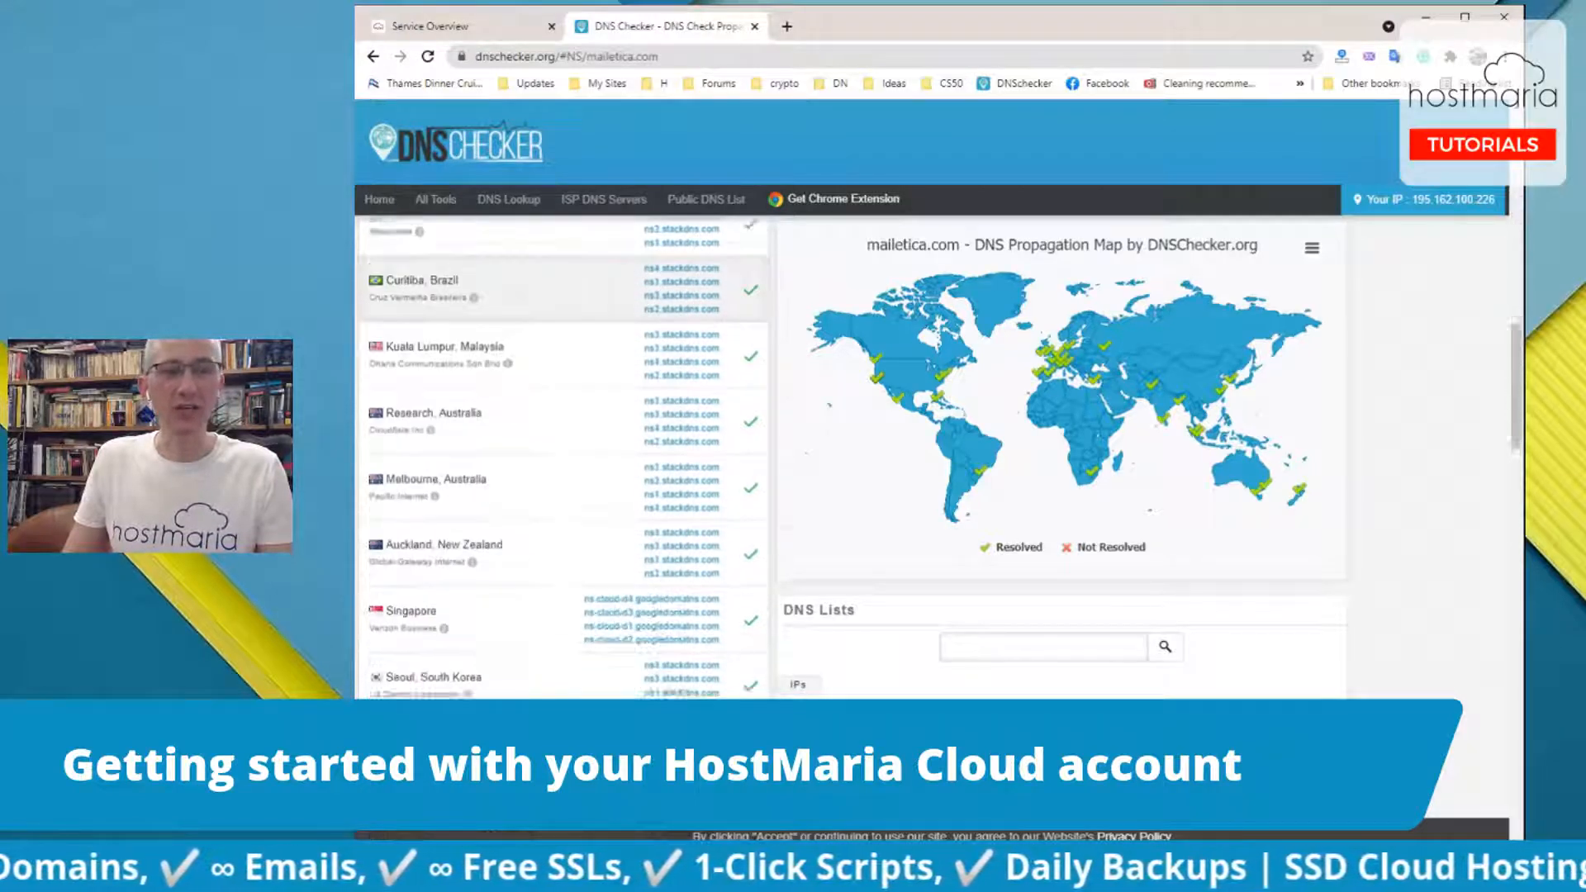
pyautogui.scroll(12, 562, 454)
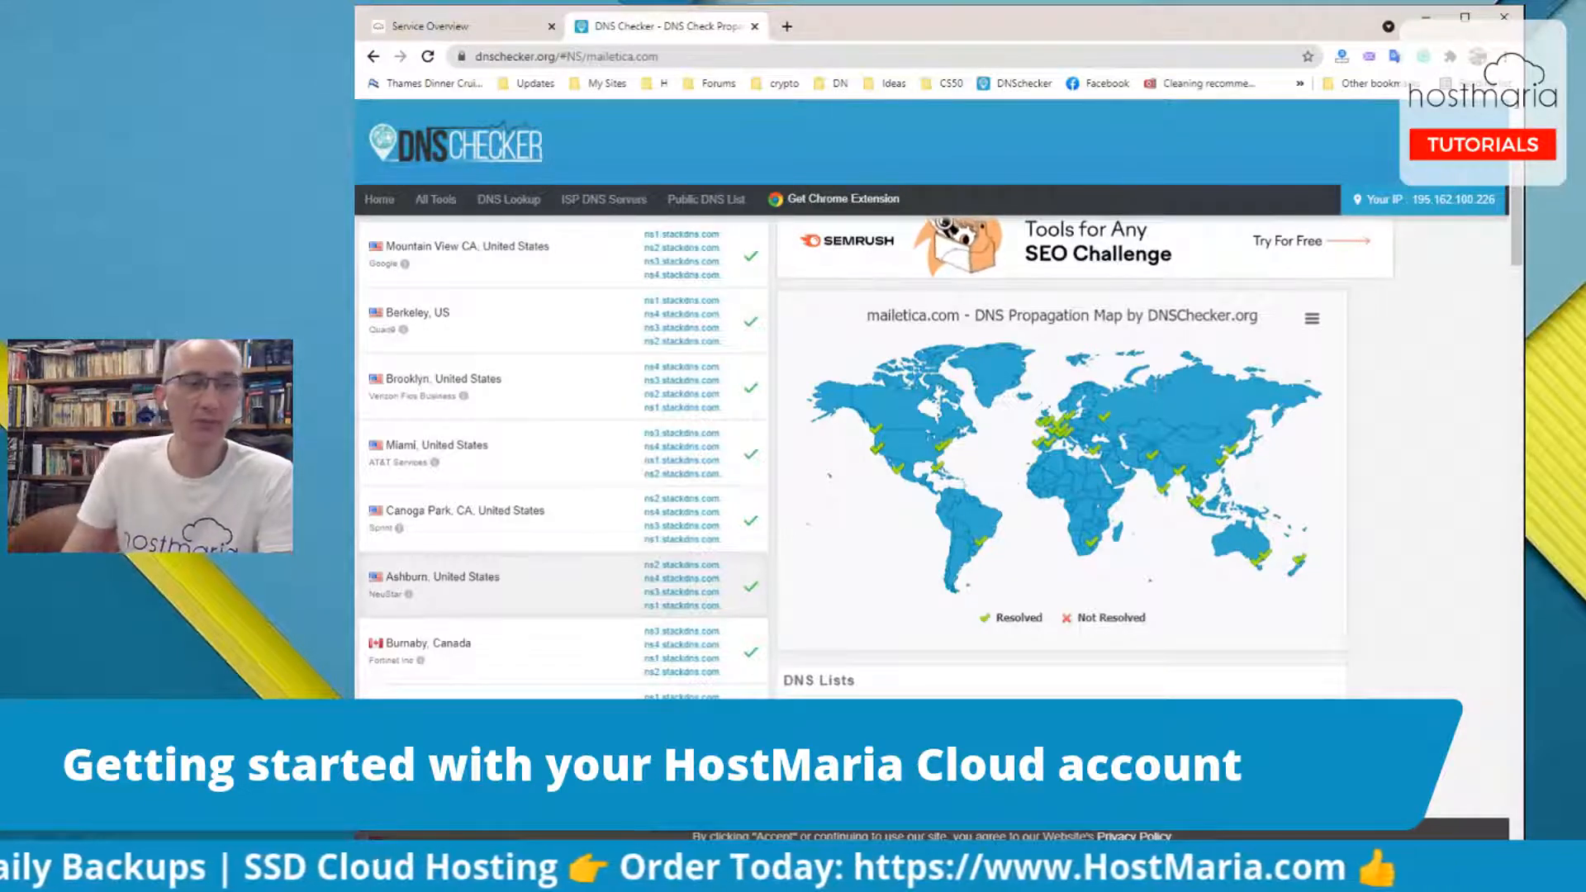
pyautogui.scroll(2, 876, 455)
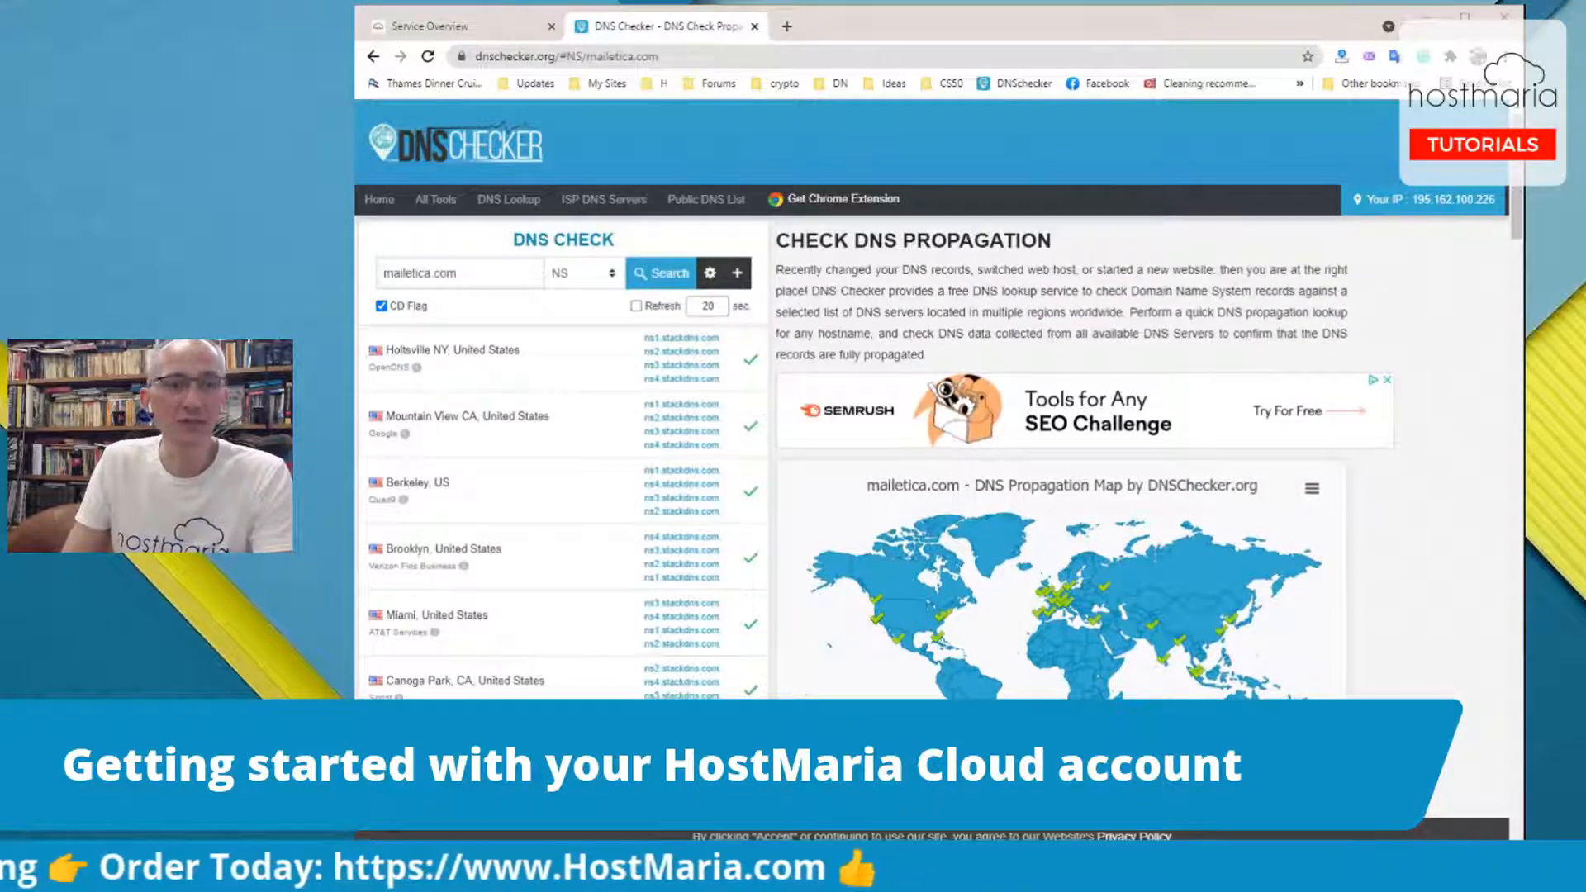
pyautogui.click(459, 27)
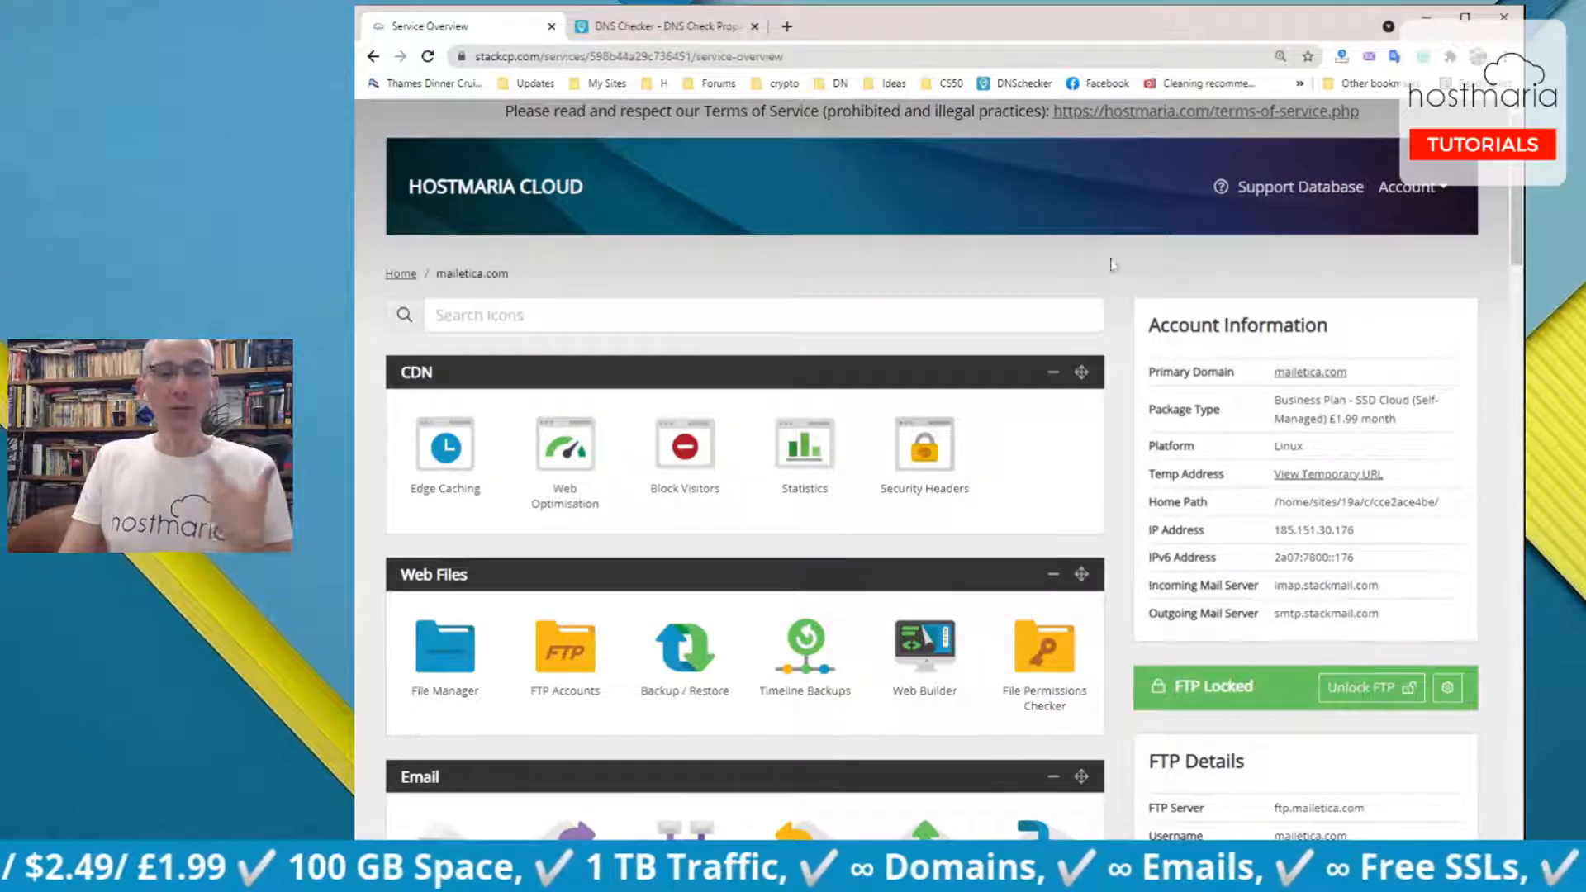
# Activate the free wildcard SSL for mailetica.com on the SSL/TLS page.
pyautogui.scroll(-1, 1117, 271)
pyautogui.scroll(-6, 1119, 271)
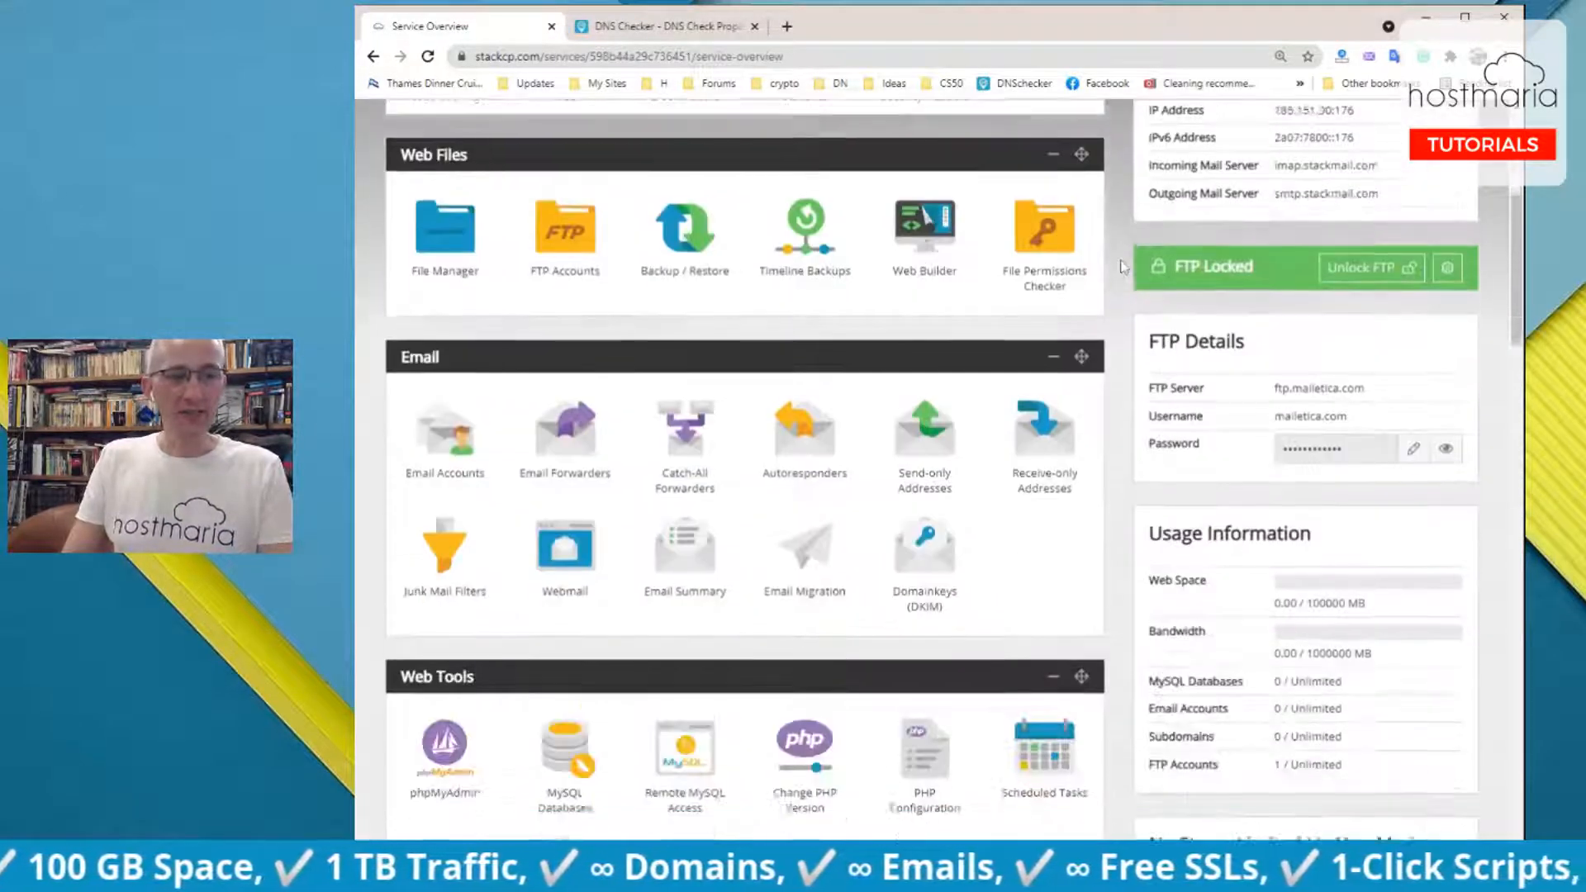
pyautogui.scroll(-4, 1123, 266)
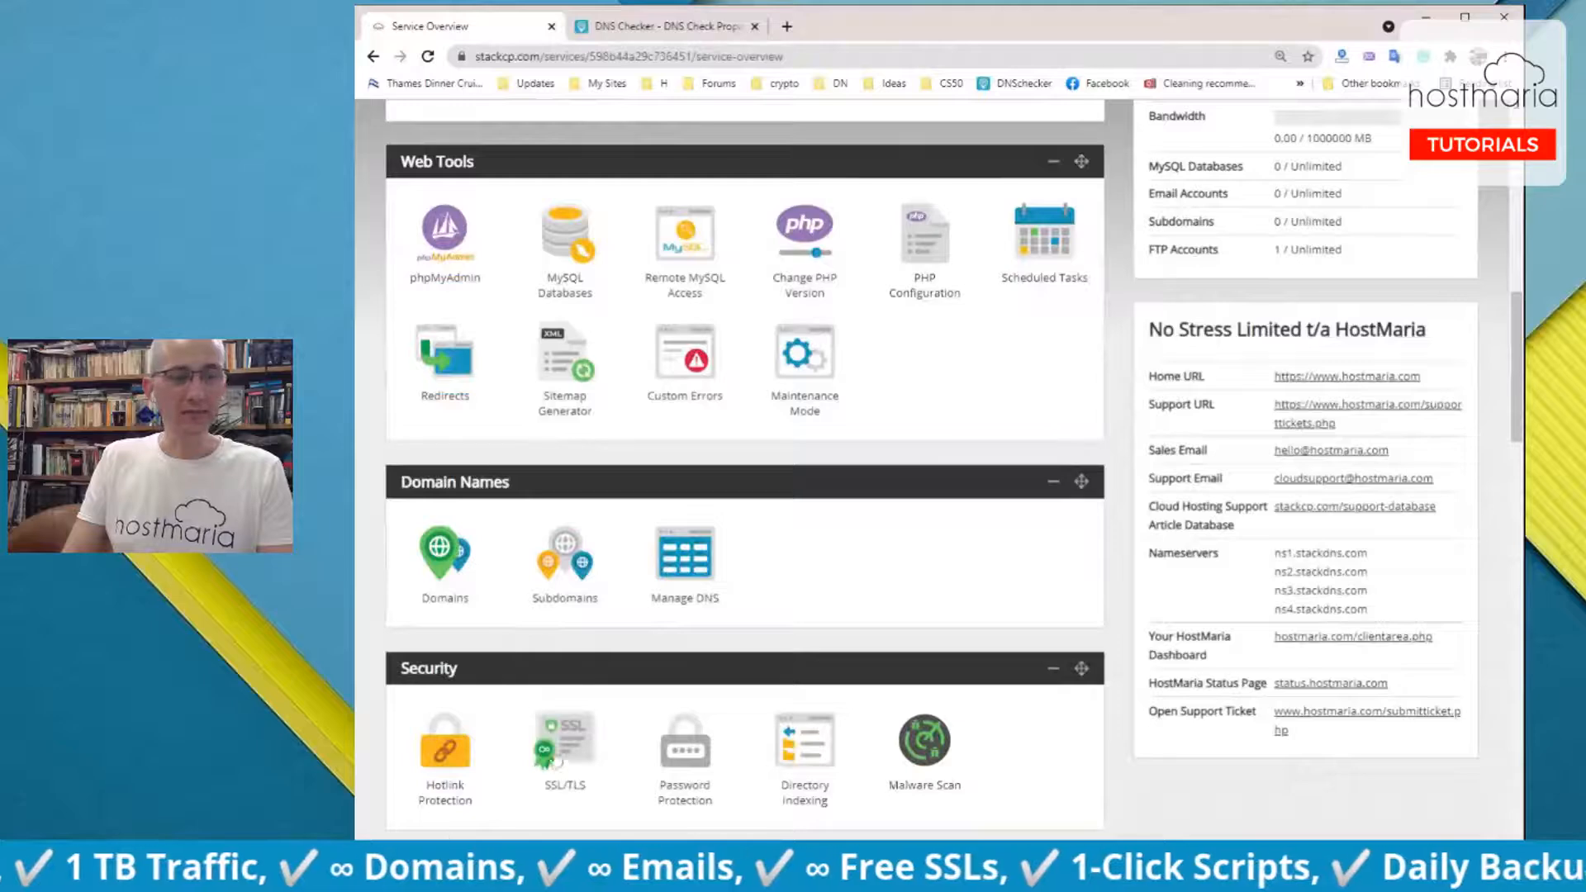
pyautogui.click(562, 747)
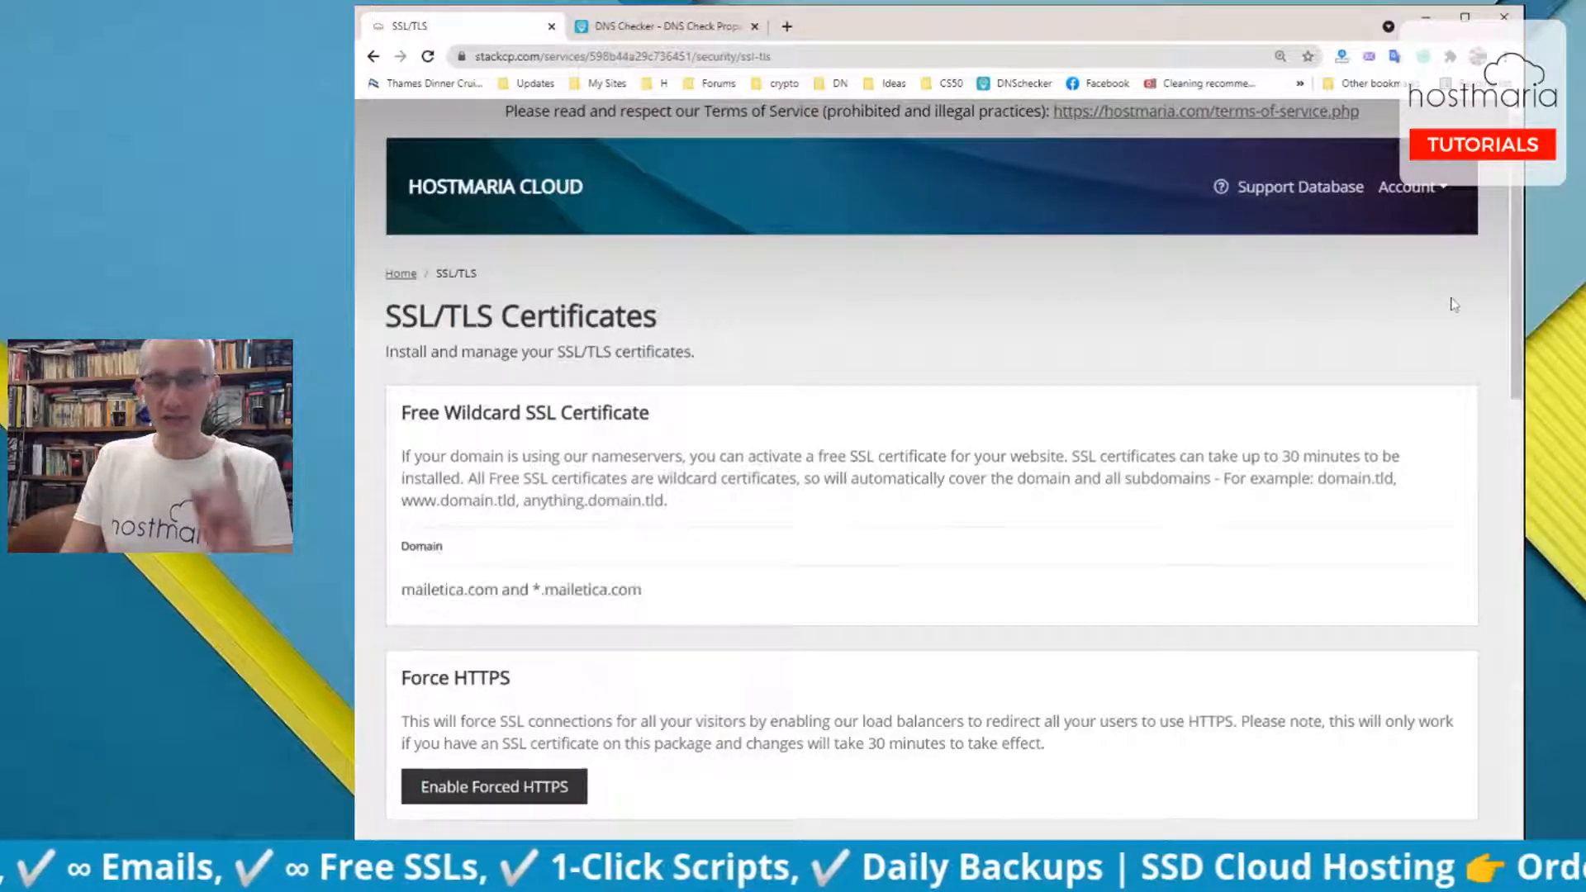
pyautogui.scroll(-1, 1455, 298)
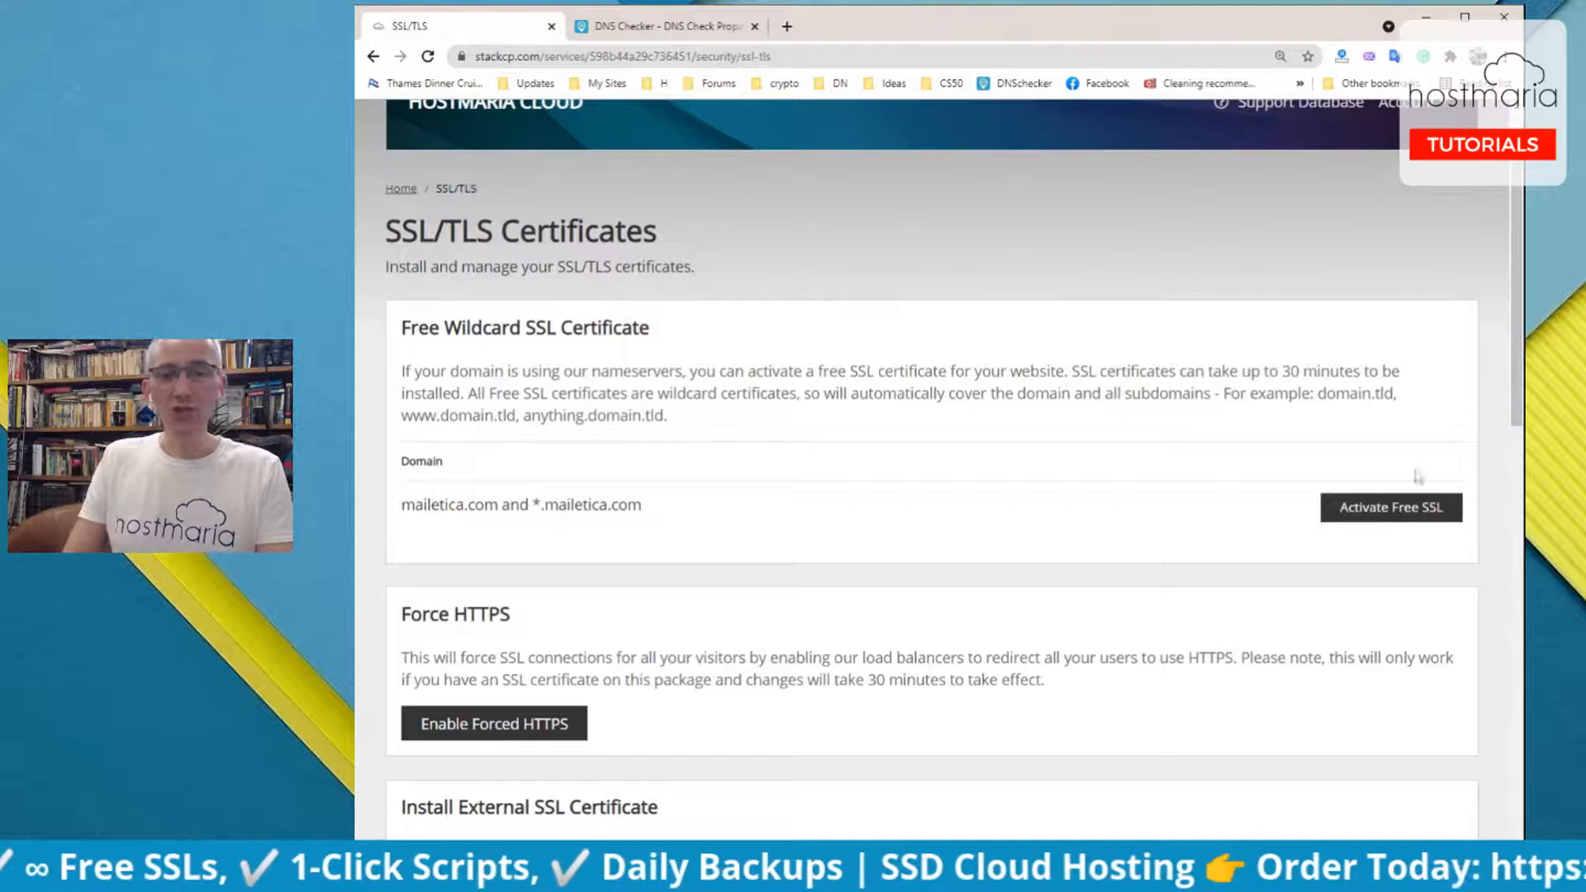
pyautogui.click(1407, 512)
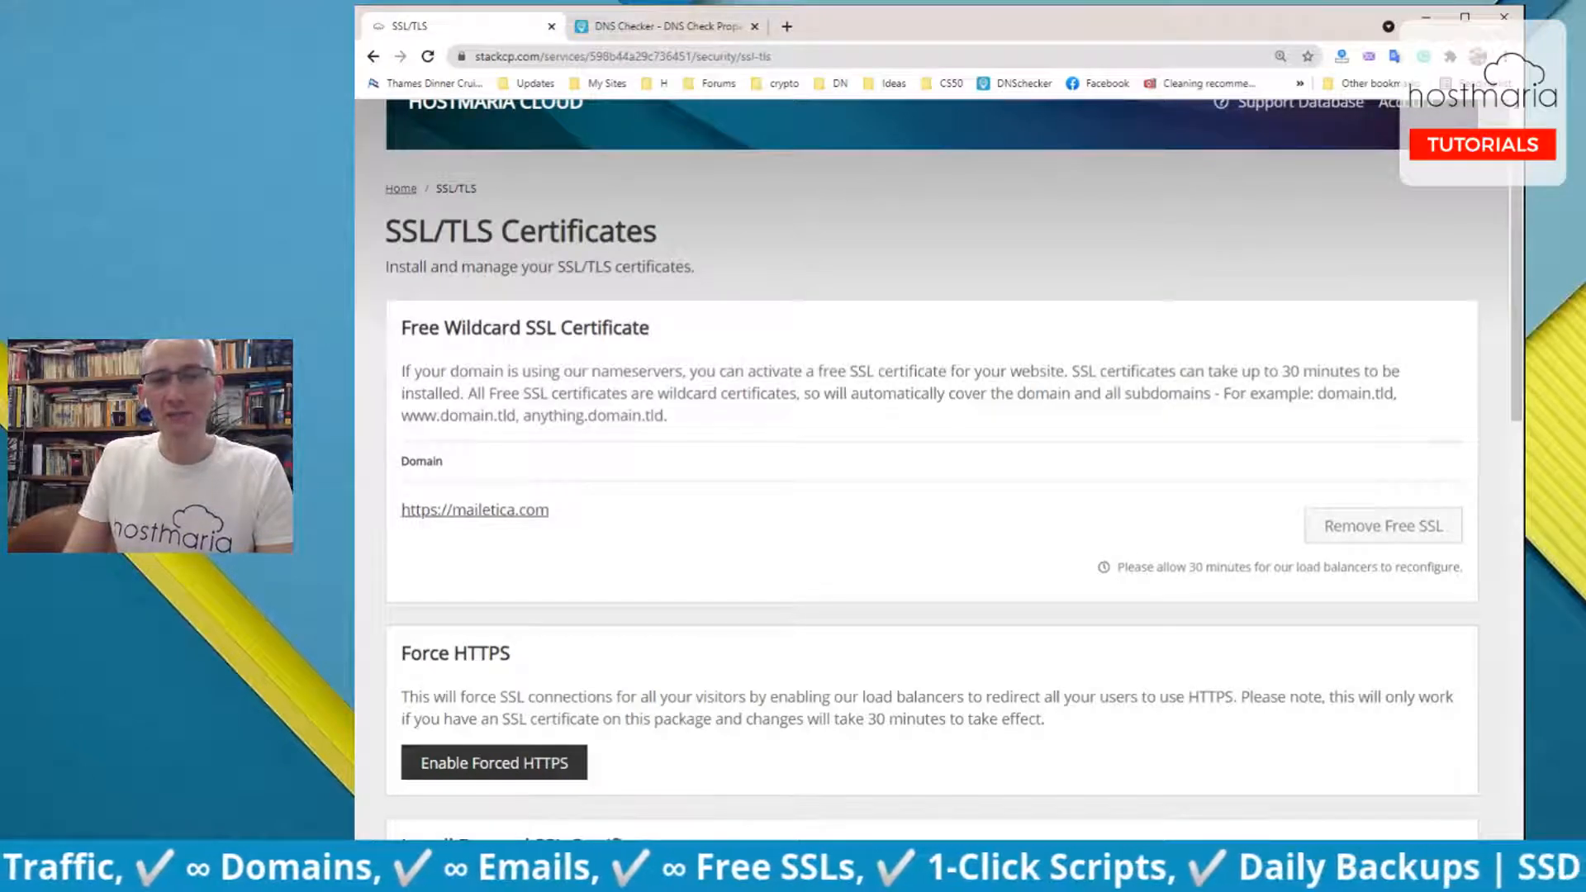
# Note the 30-minute reconfiguration notice, then go back to the service overview.
pyautogui.moveTo(1118, 567); pyautogui.dragTo(1372, 568)
pyautogui.click(1367, 567)
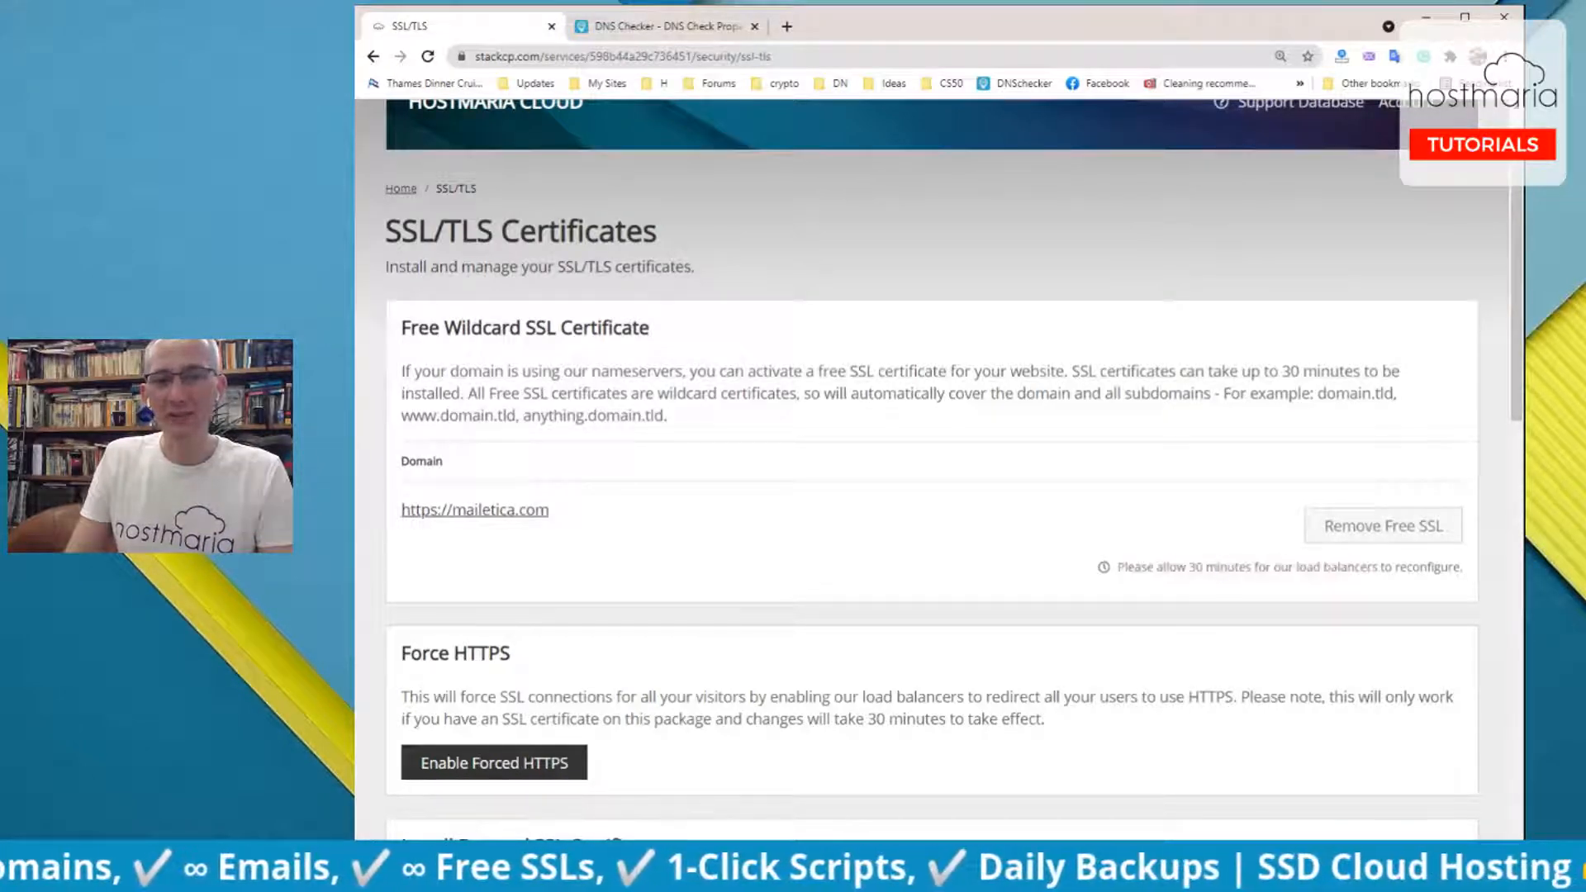
pyautogui.moveTo(1218, 568); pyautogui.dragTo(1472, 570)
pyautogui.doubleClick(1429, 567)
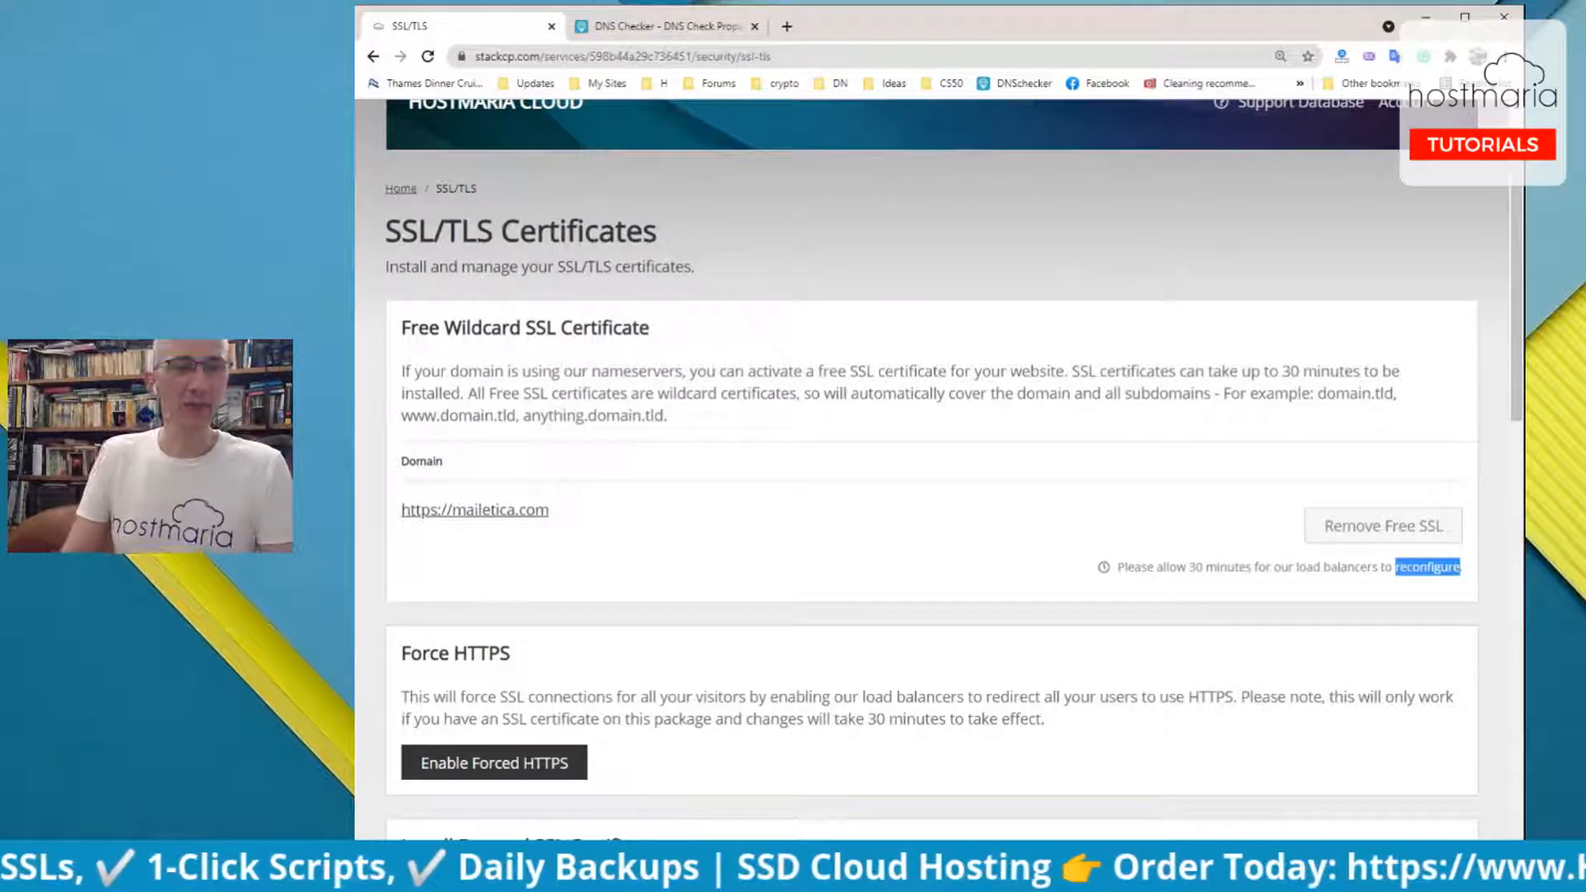
pyautogui.click(1094, 319)
pyautogui.click(402, 190)
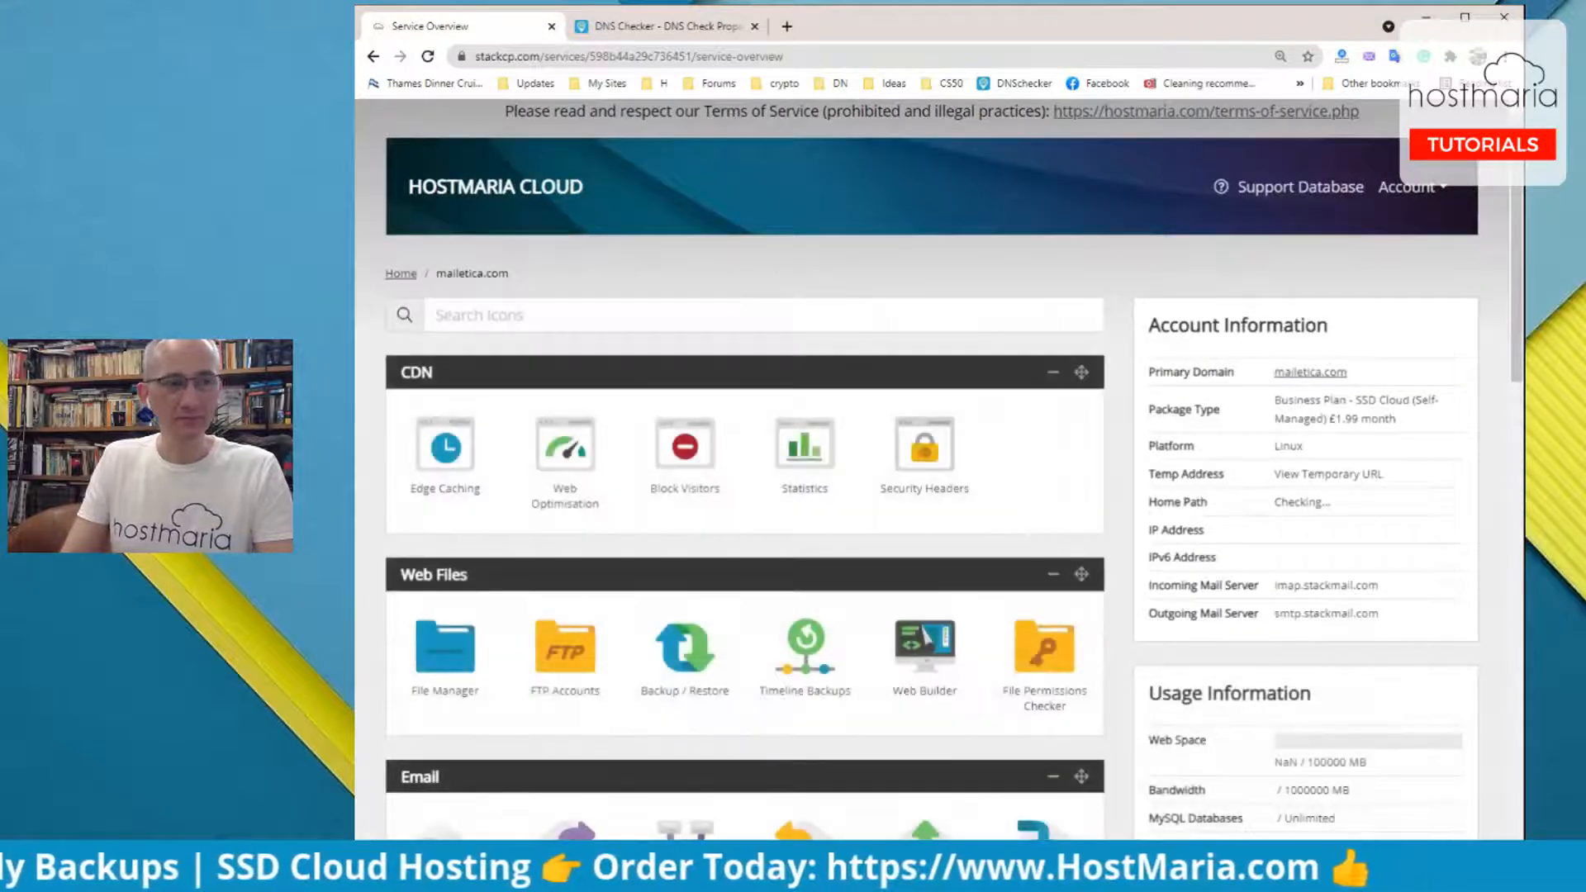
# Open domain management and review the primary domain mailetica.com.
pyautogui.scroll(-5, 1072, 329)
pyautogui.scroll(2, 1090, 326)
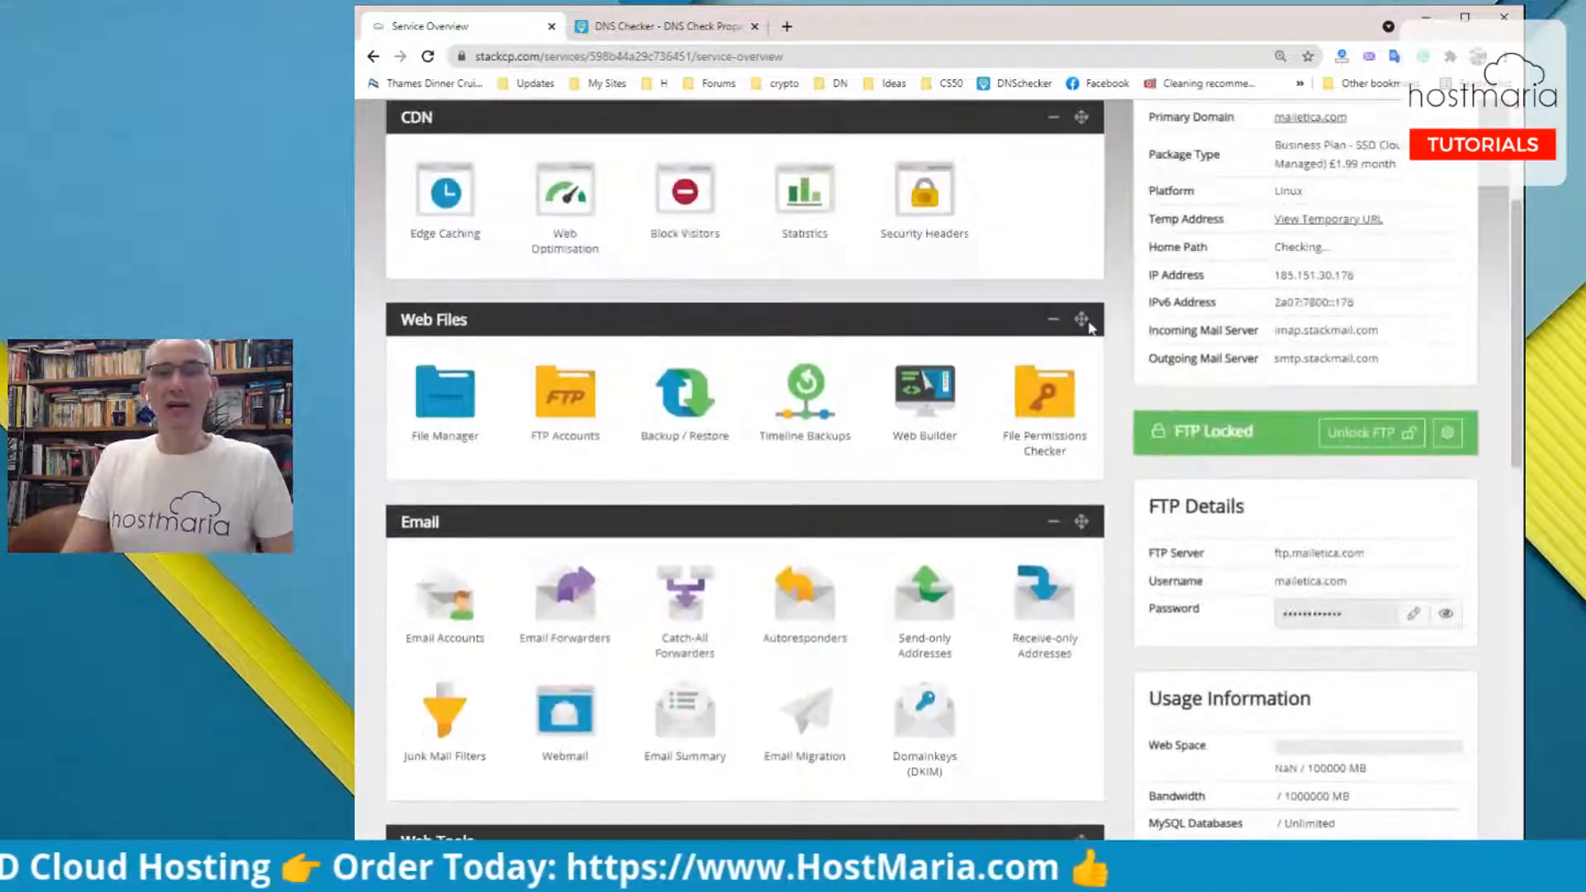
pyautogui.scroll(-1, 460, 371)
pyautogui.scroll(-8, 460, 370)
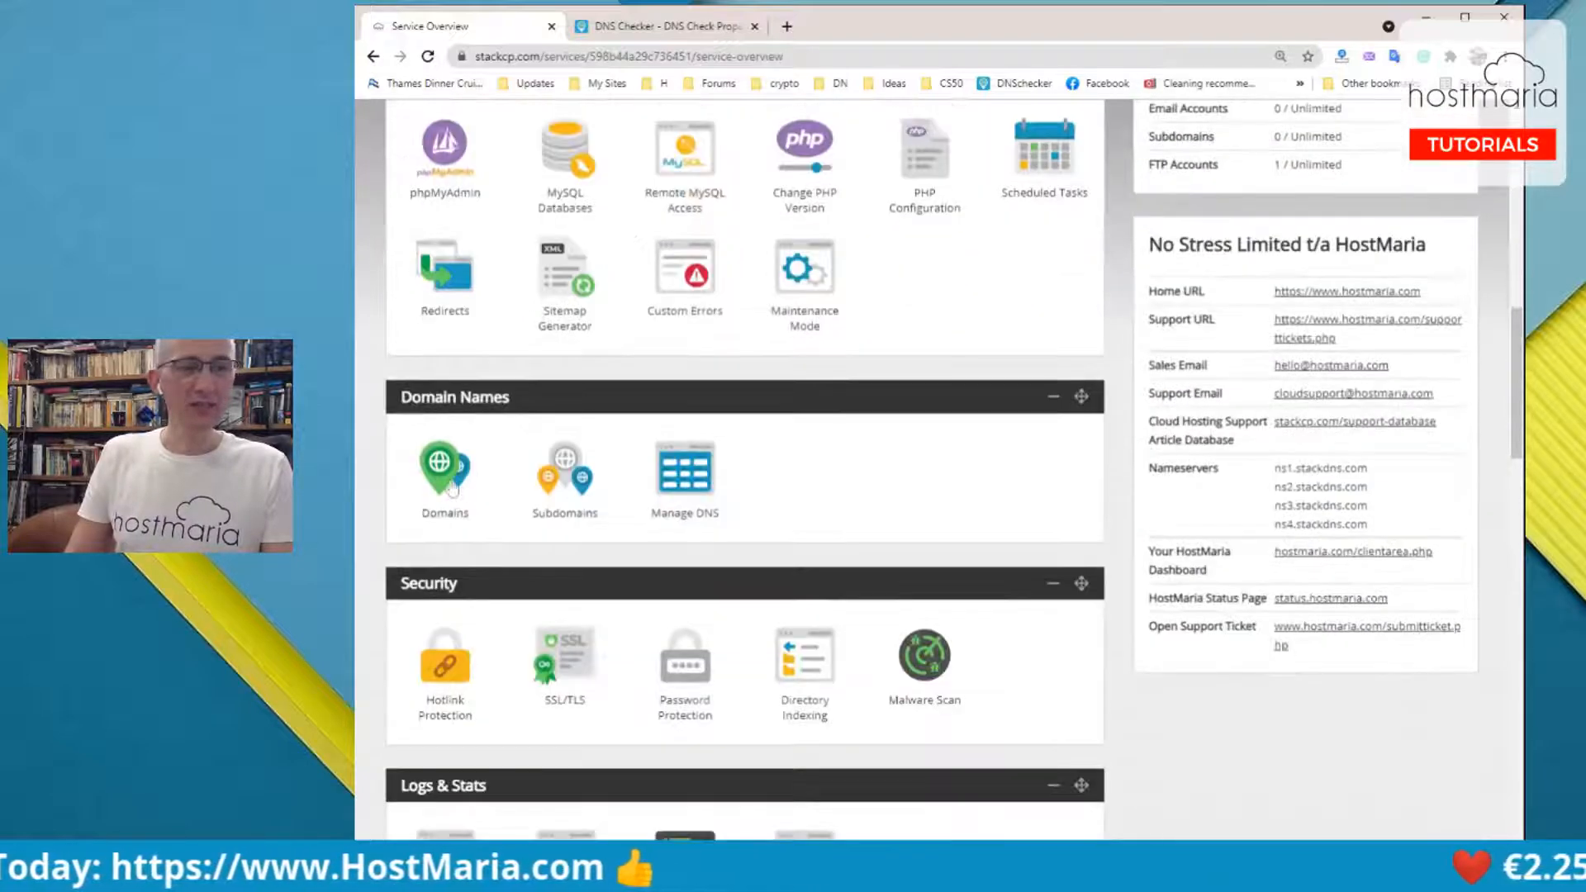
pyautogui.click(453, 489)
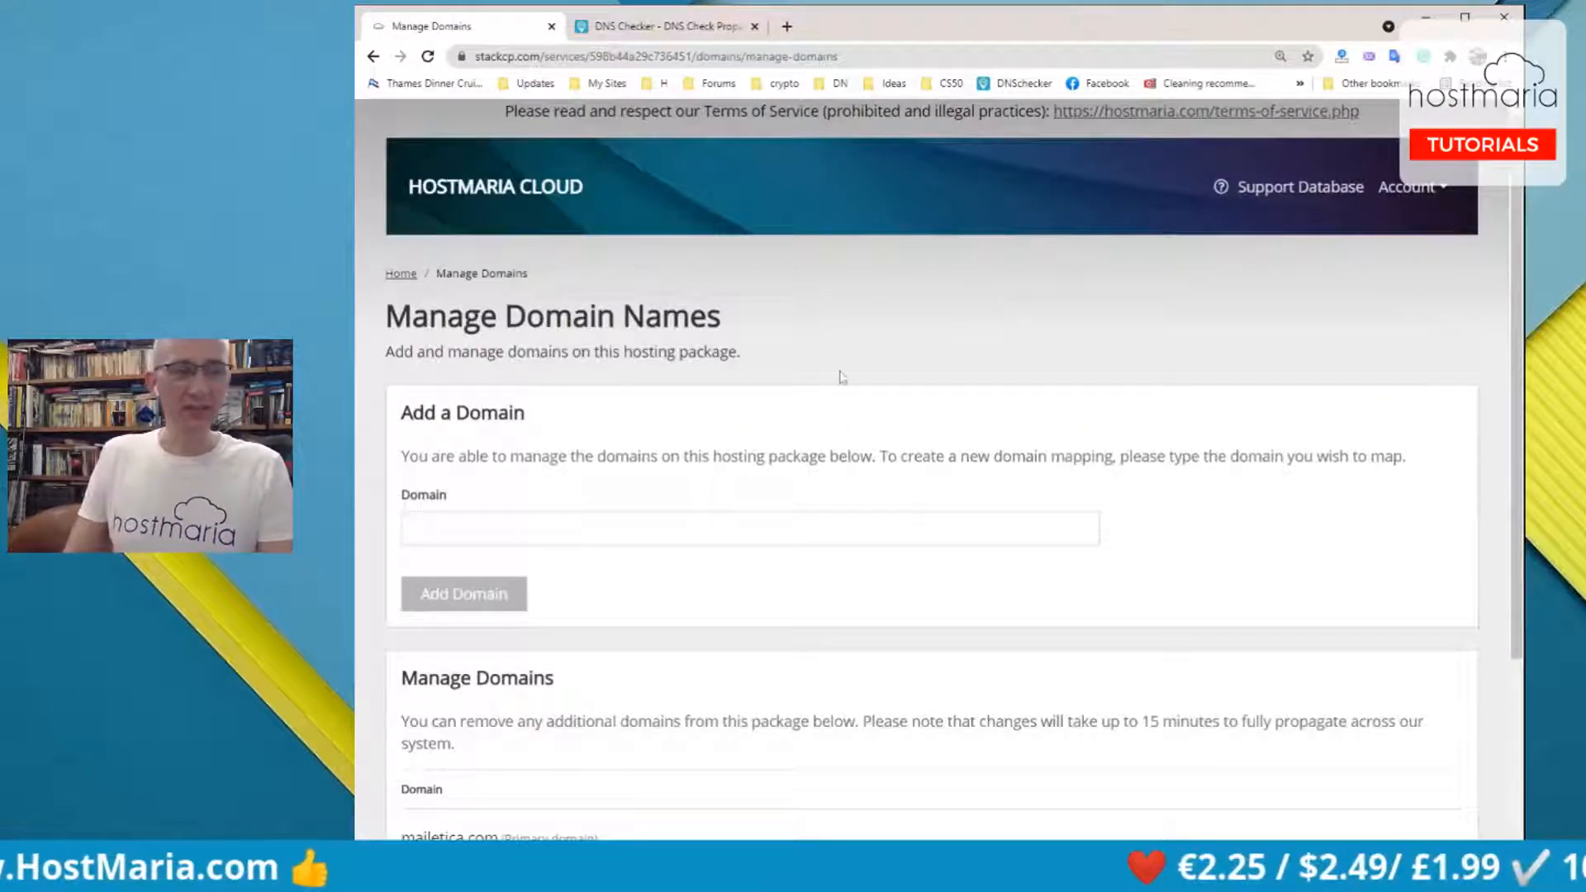
pyautogui.scroll(-3, 838, 405)
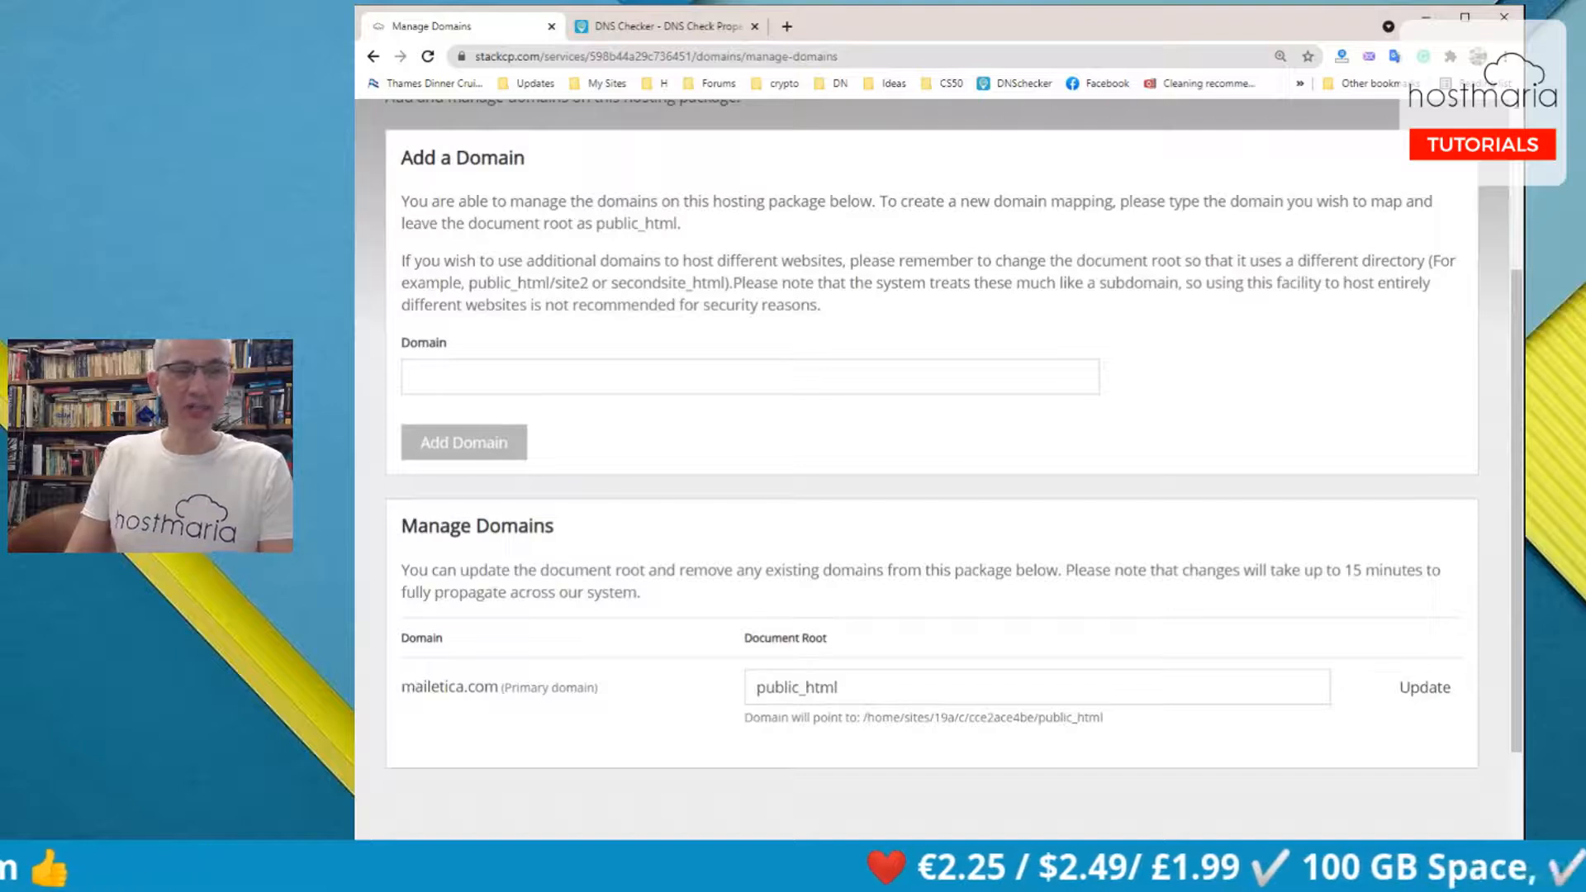
pyautogui.moveTo(401, 688); pyautogui.dragTo(500, 688)
pyautogui.click(453, 705)
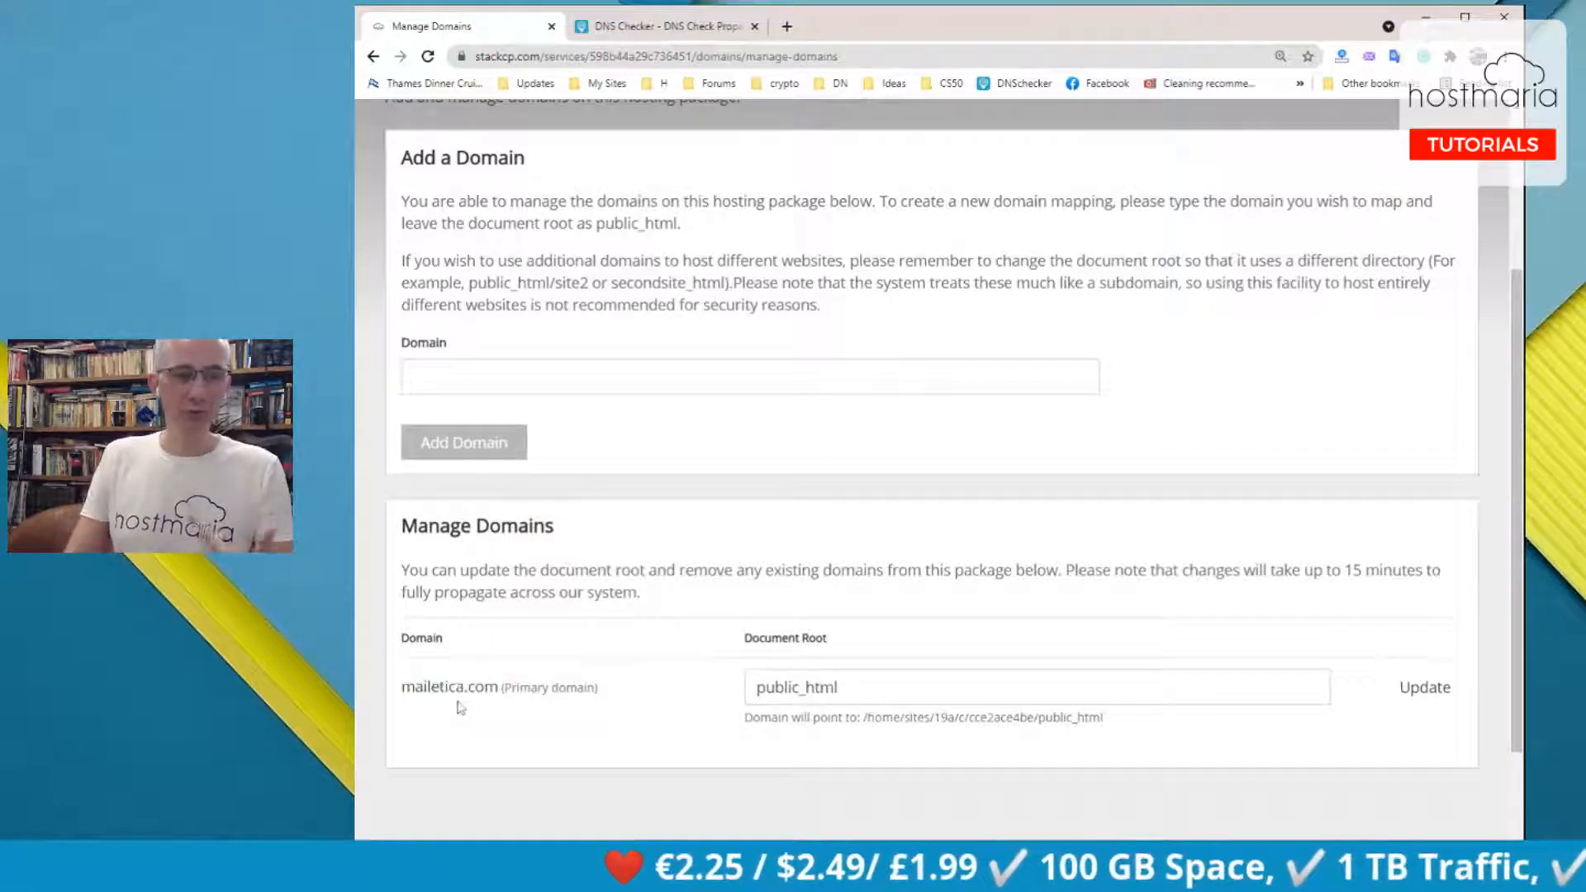
# Add myoldwebsite.net as a new domain on the hosting package.
pyautogui.click(413, 378)
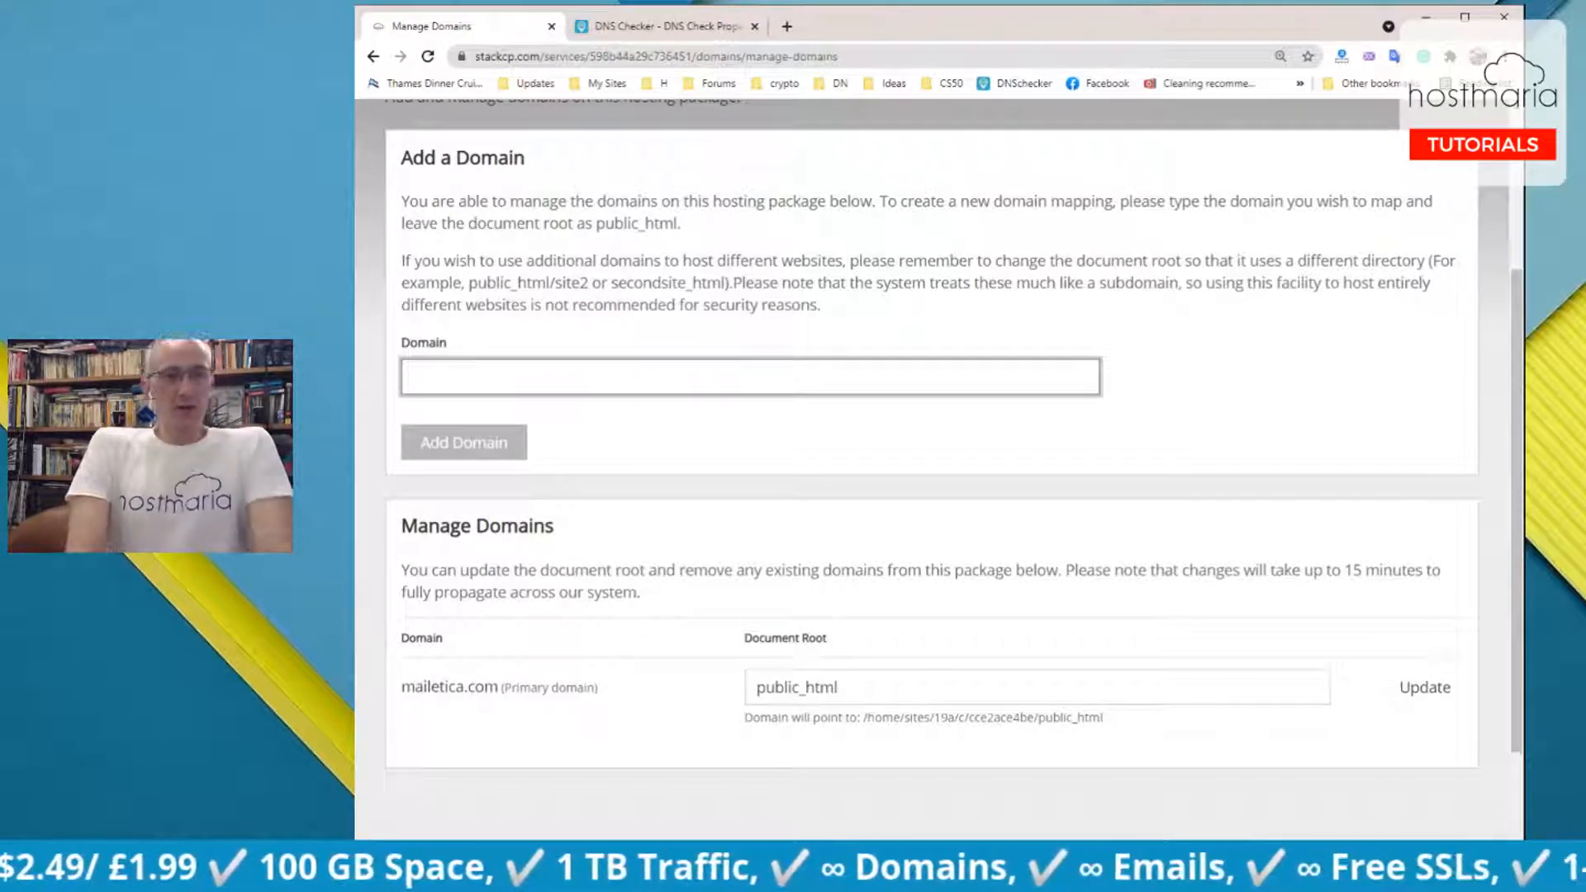
pyautogui.write('m')
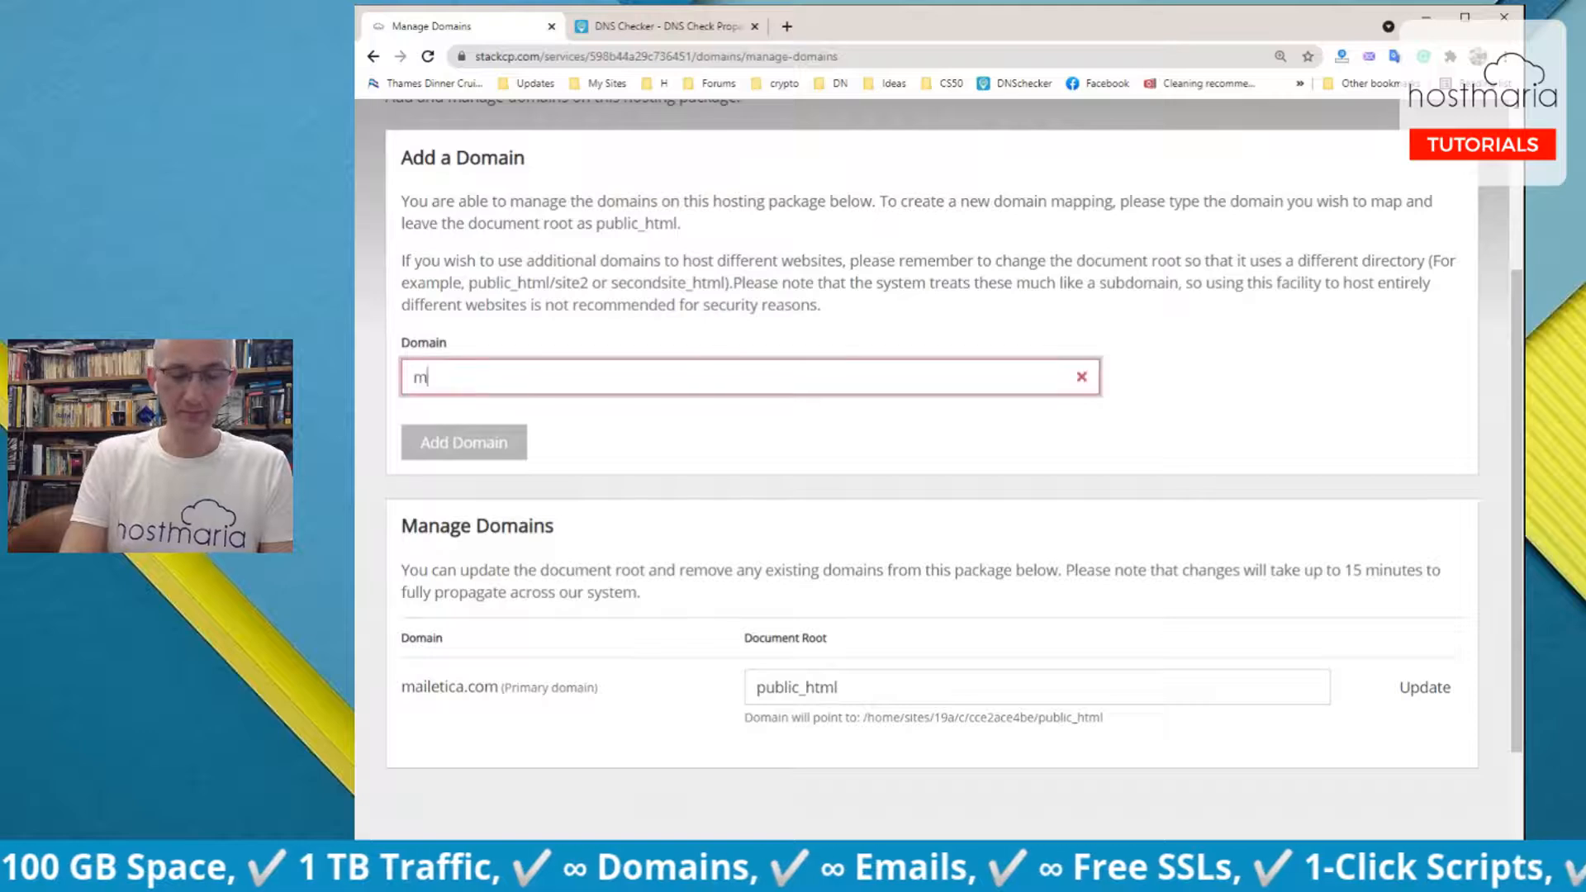
pyautogui.write('ynew')
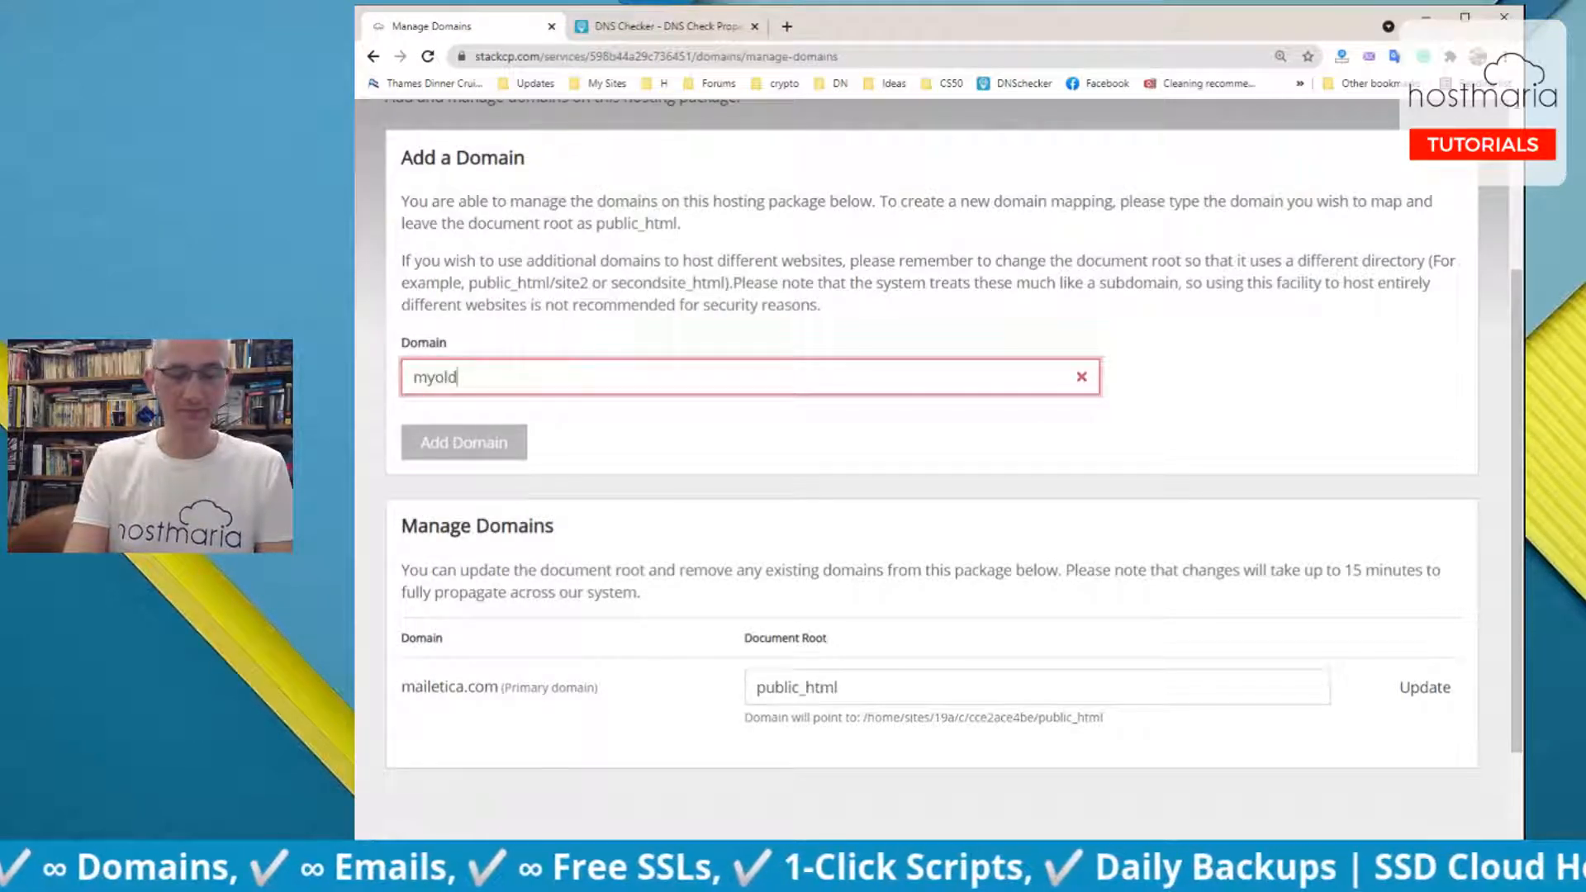
pyautogui.write('website')
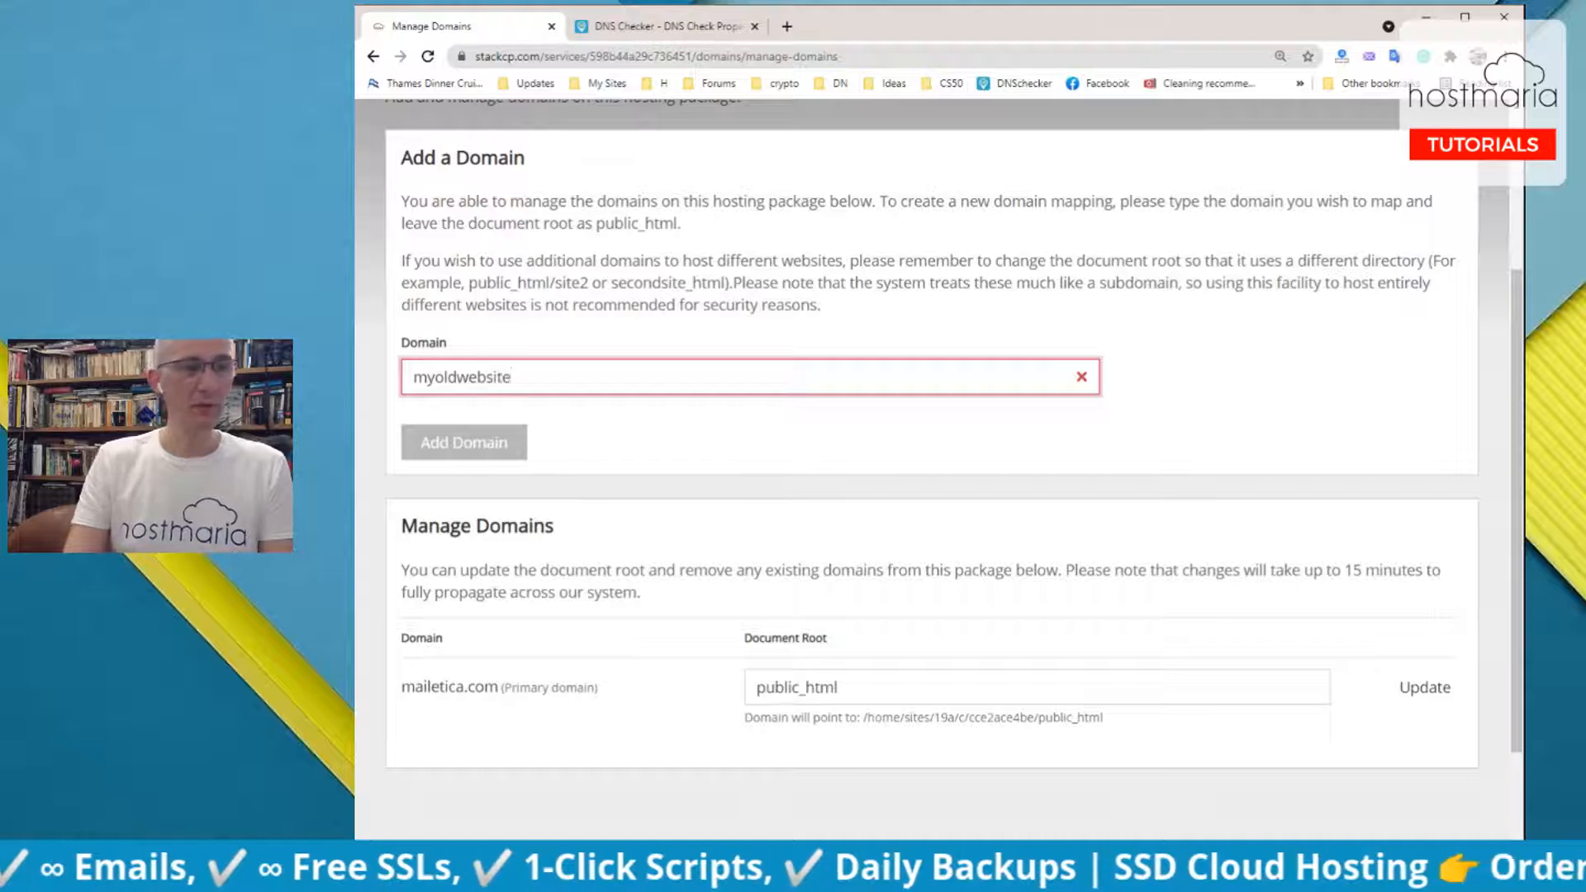
pyautogui.write('.net')
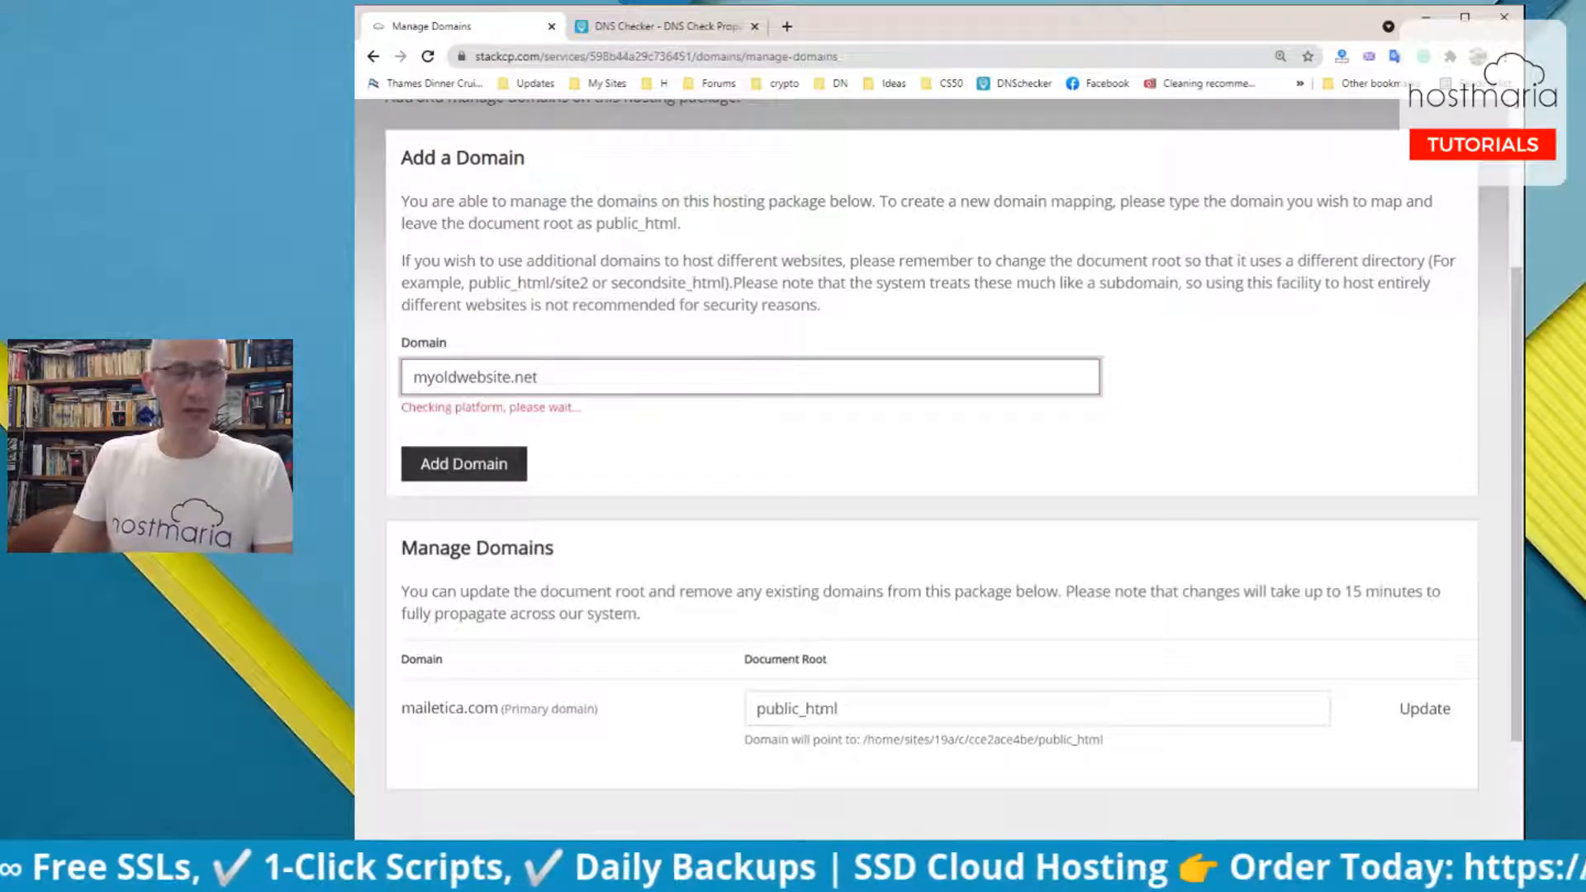
pyautogui.click(499, 451)
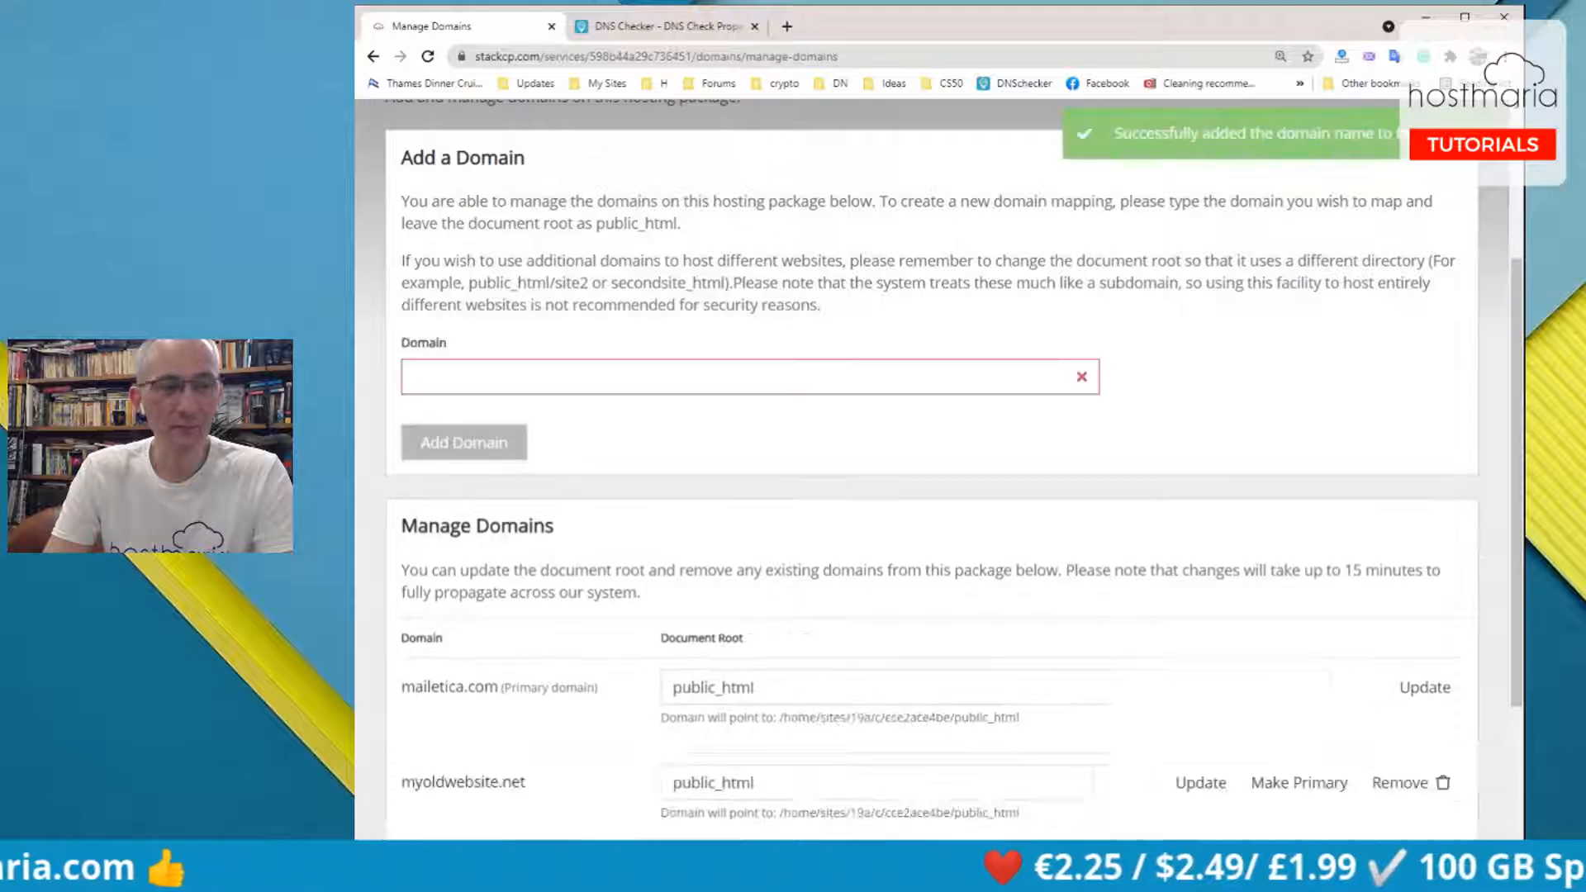
pyautogui.scroll(-3, 1179, 457)
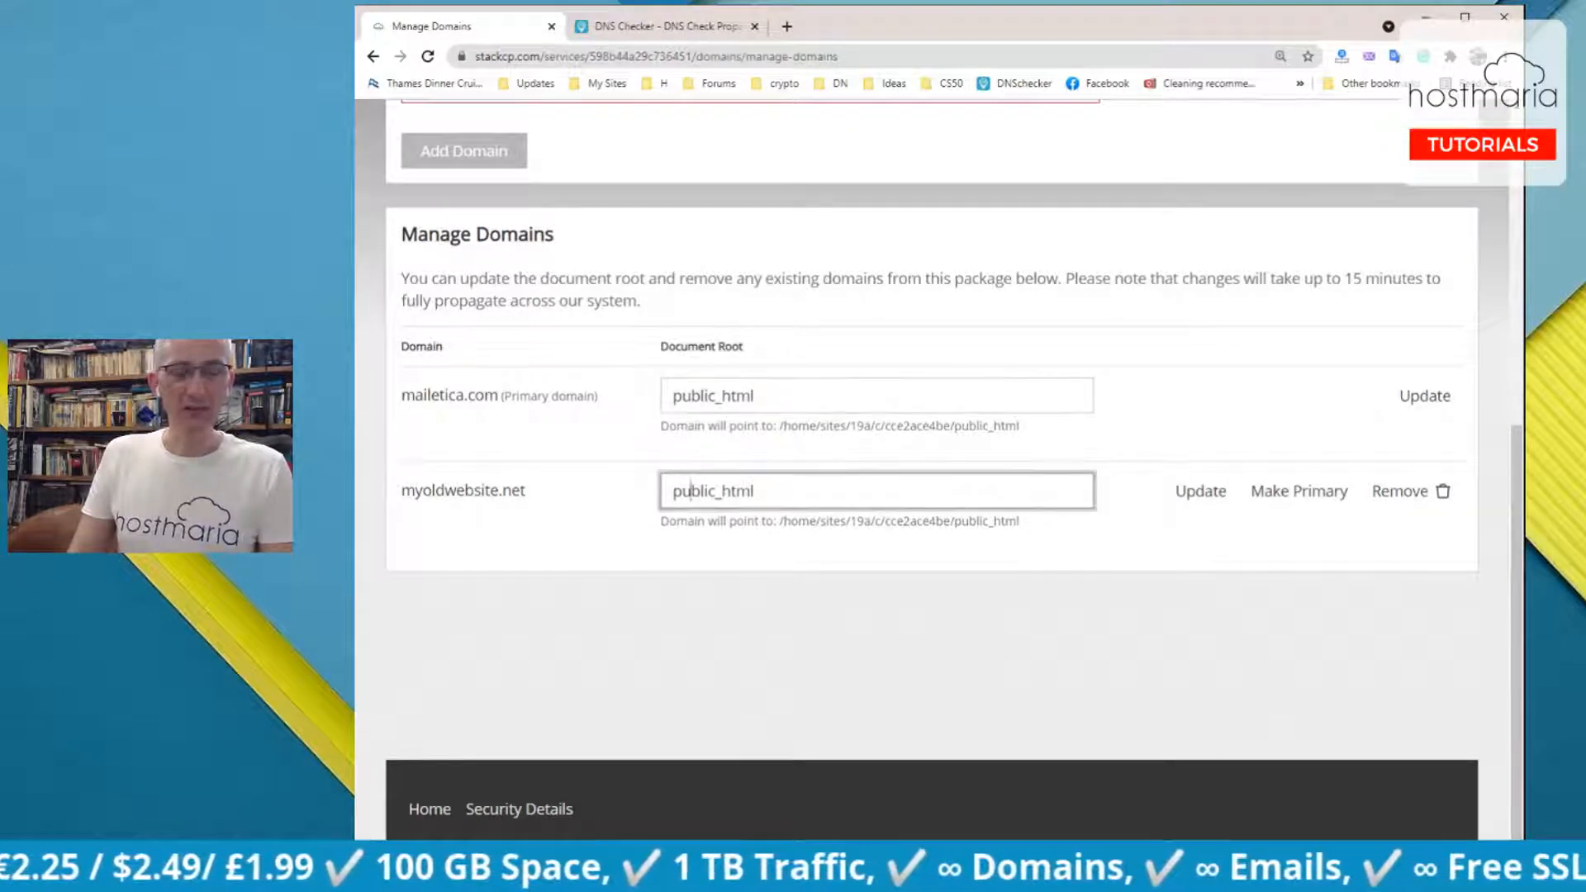
pyautogui.scroll(10, 556, 496)
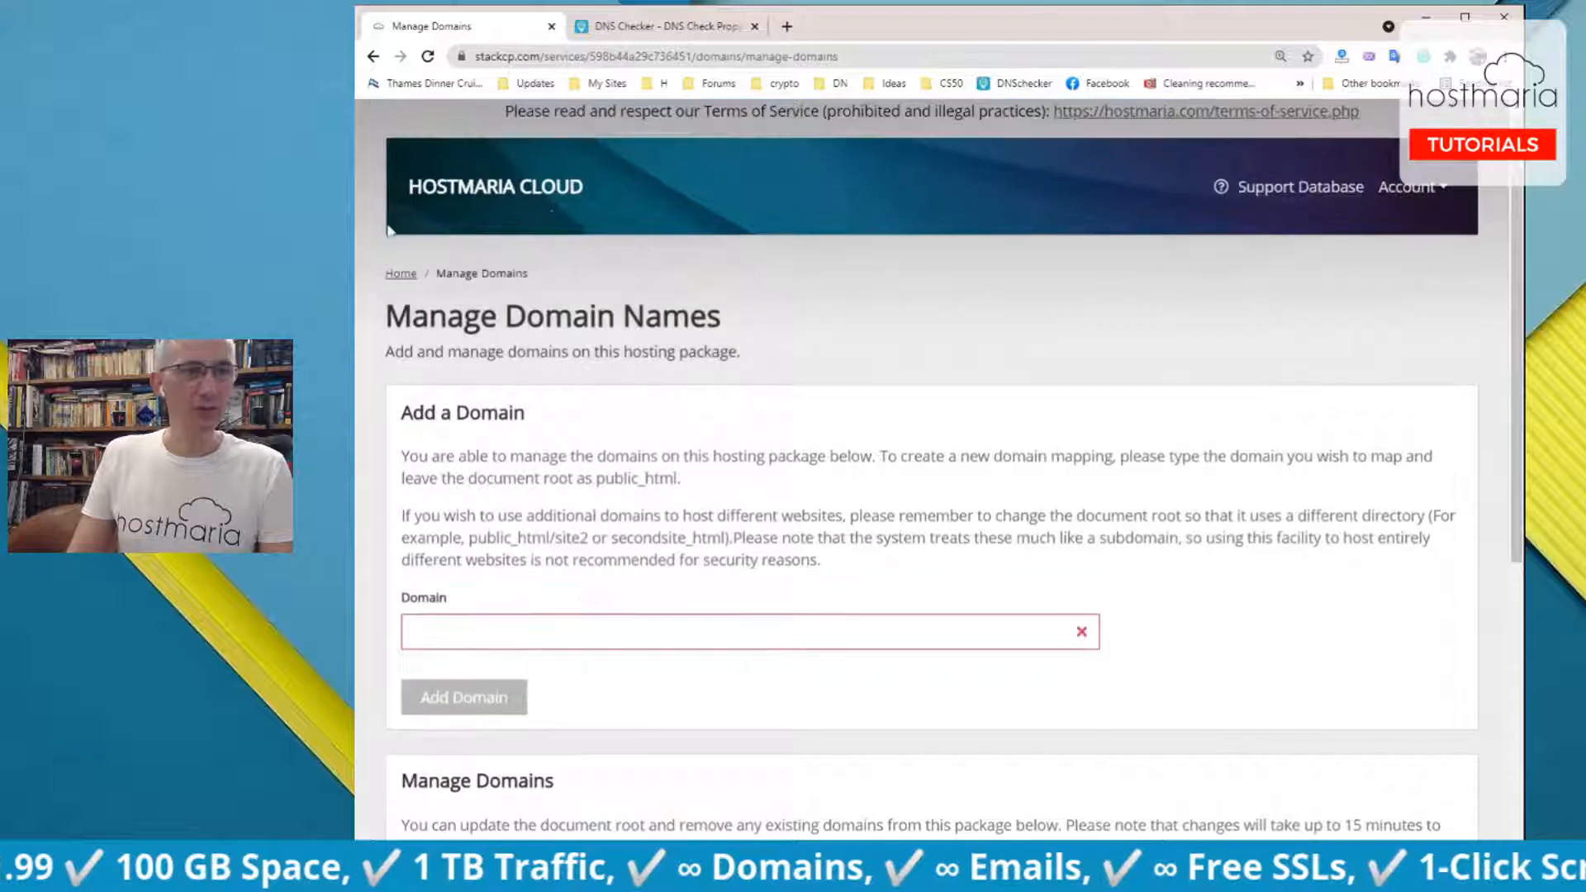
# Return to the service overview and open the File Manager from Web Files.
pyautogui.click(401, 274)
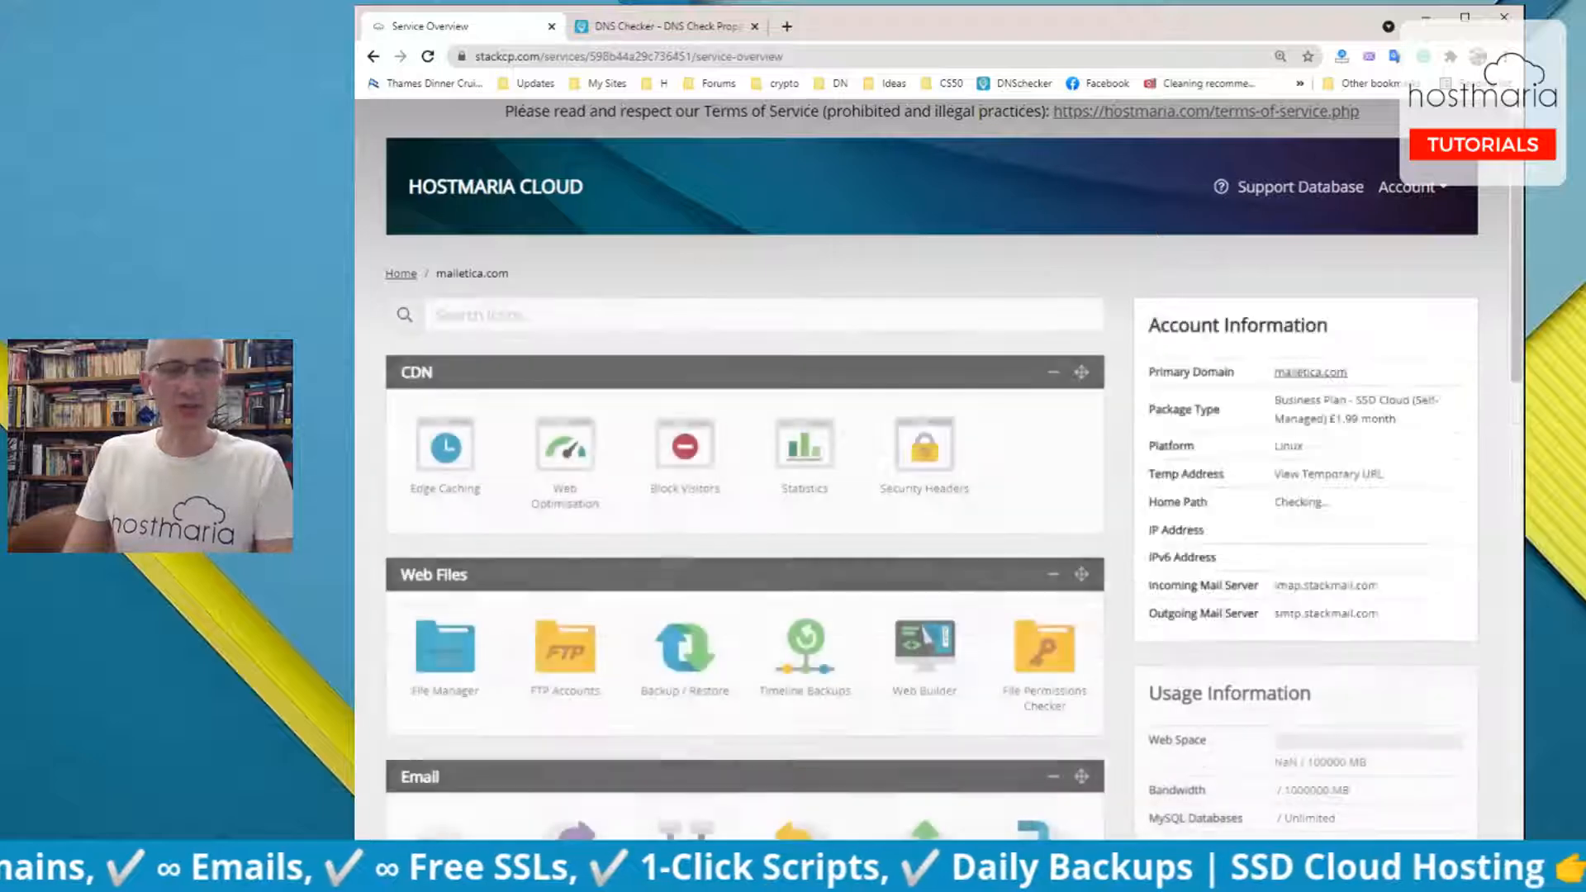
pyautogui.scroll(-4, 545, 679)
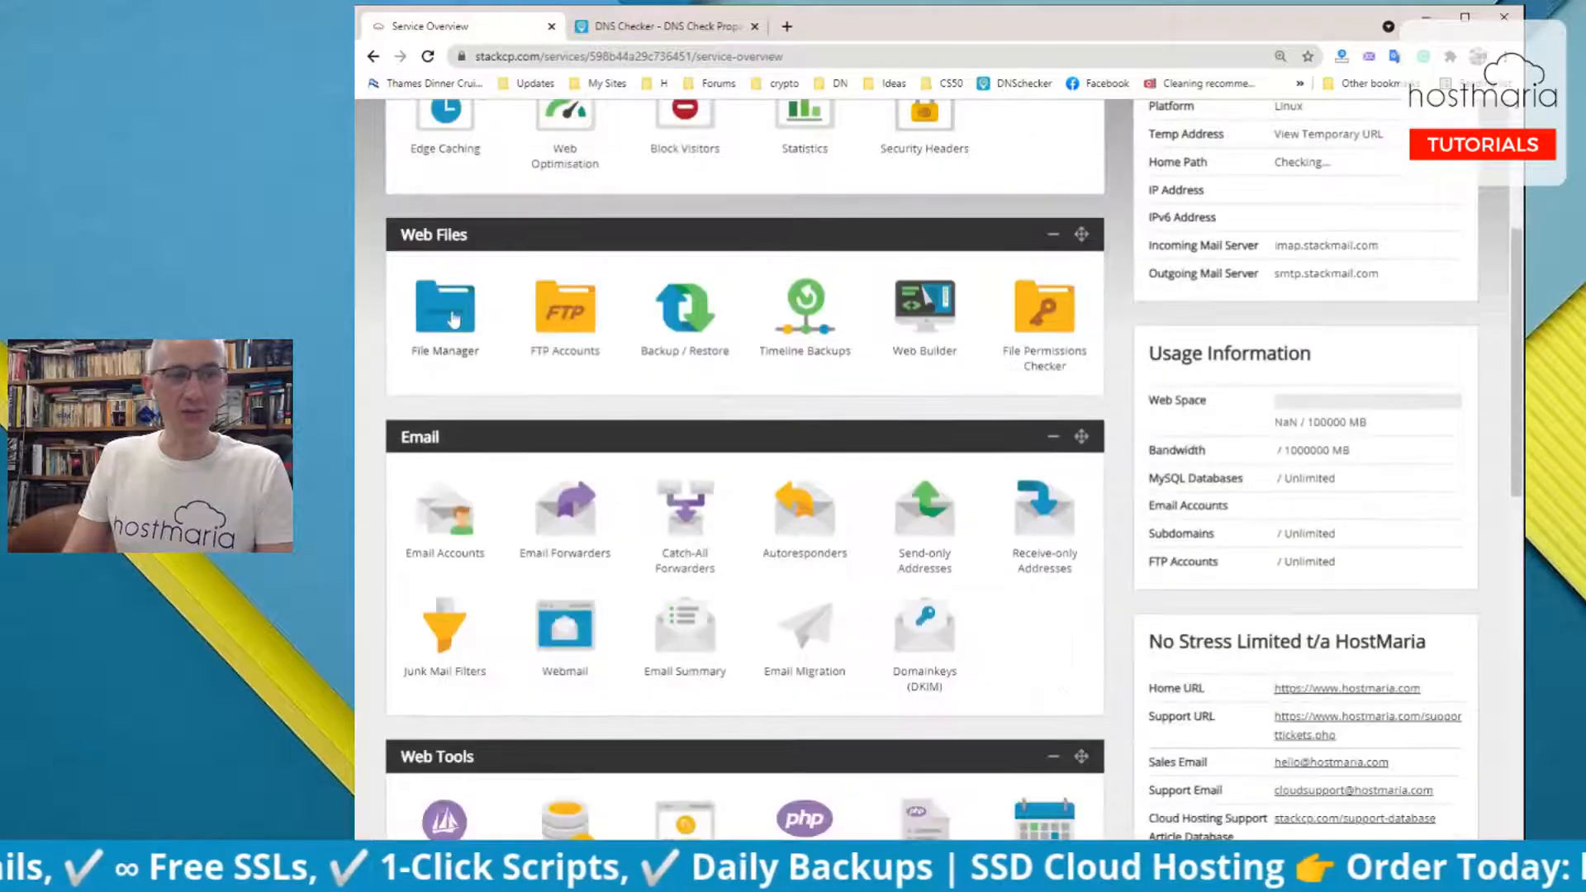
pyautogui.click(453, 318)
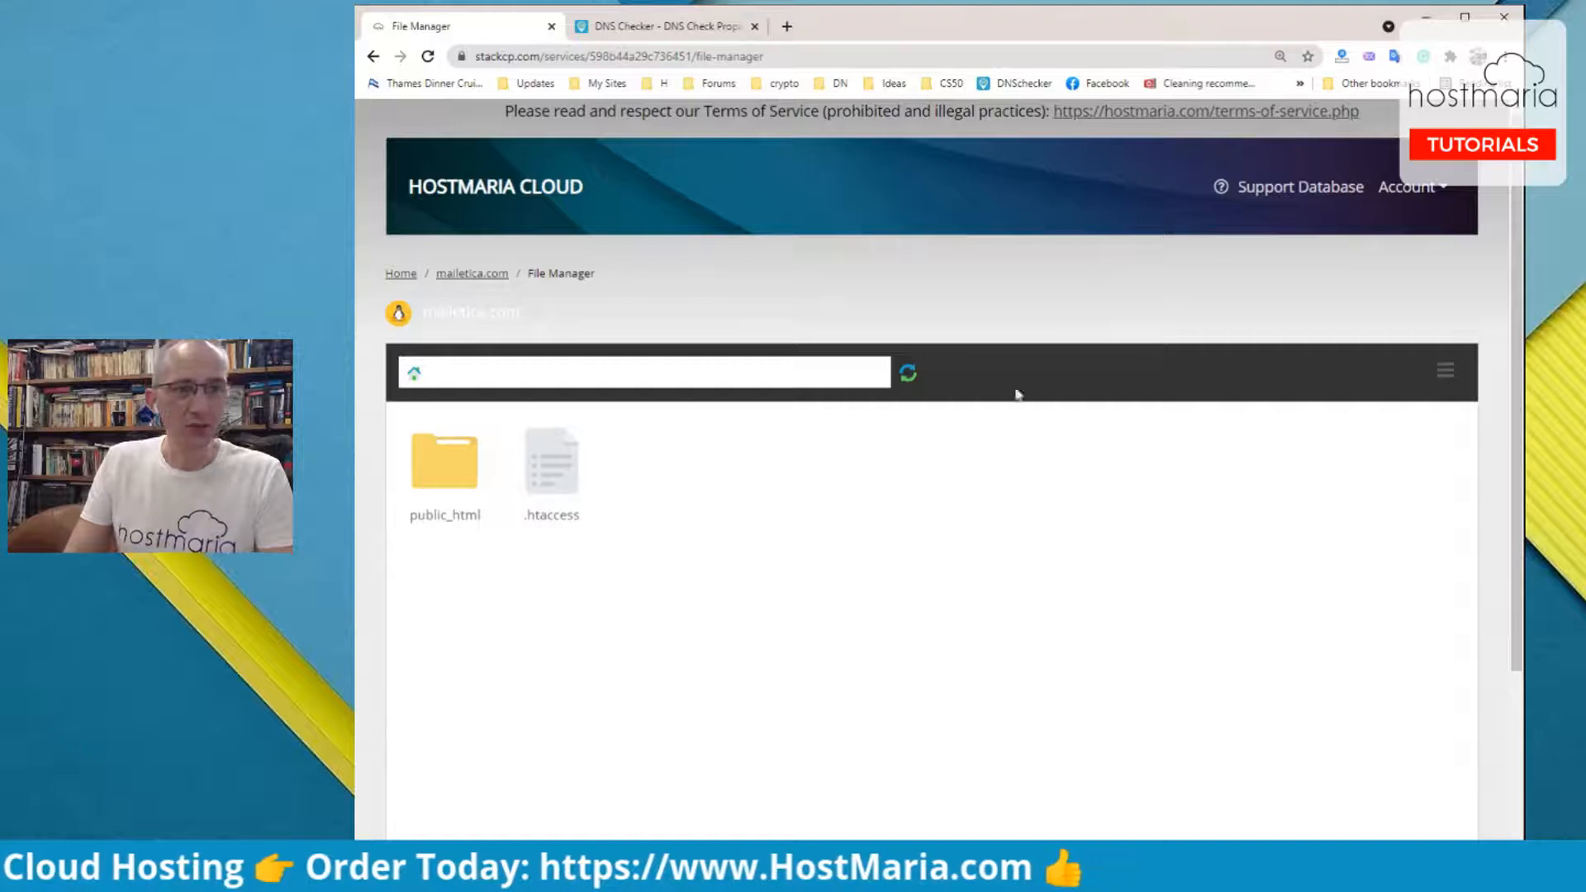
# Zoom out, switch the File Manager to List View, select public_html, and start a new folder.
pyautogui.hotkey('ctrl', '-')
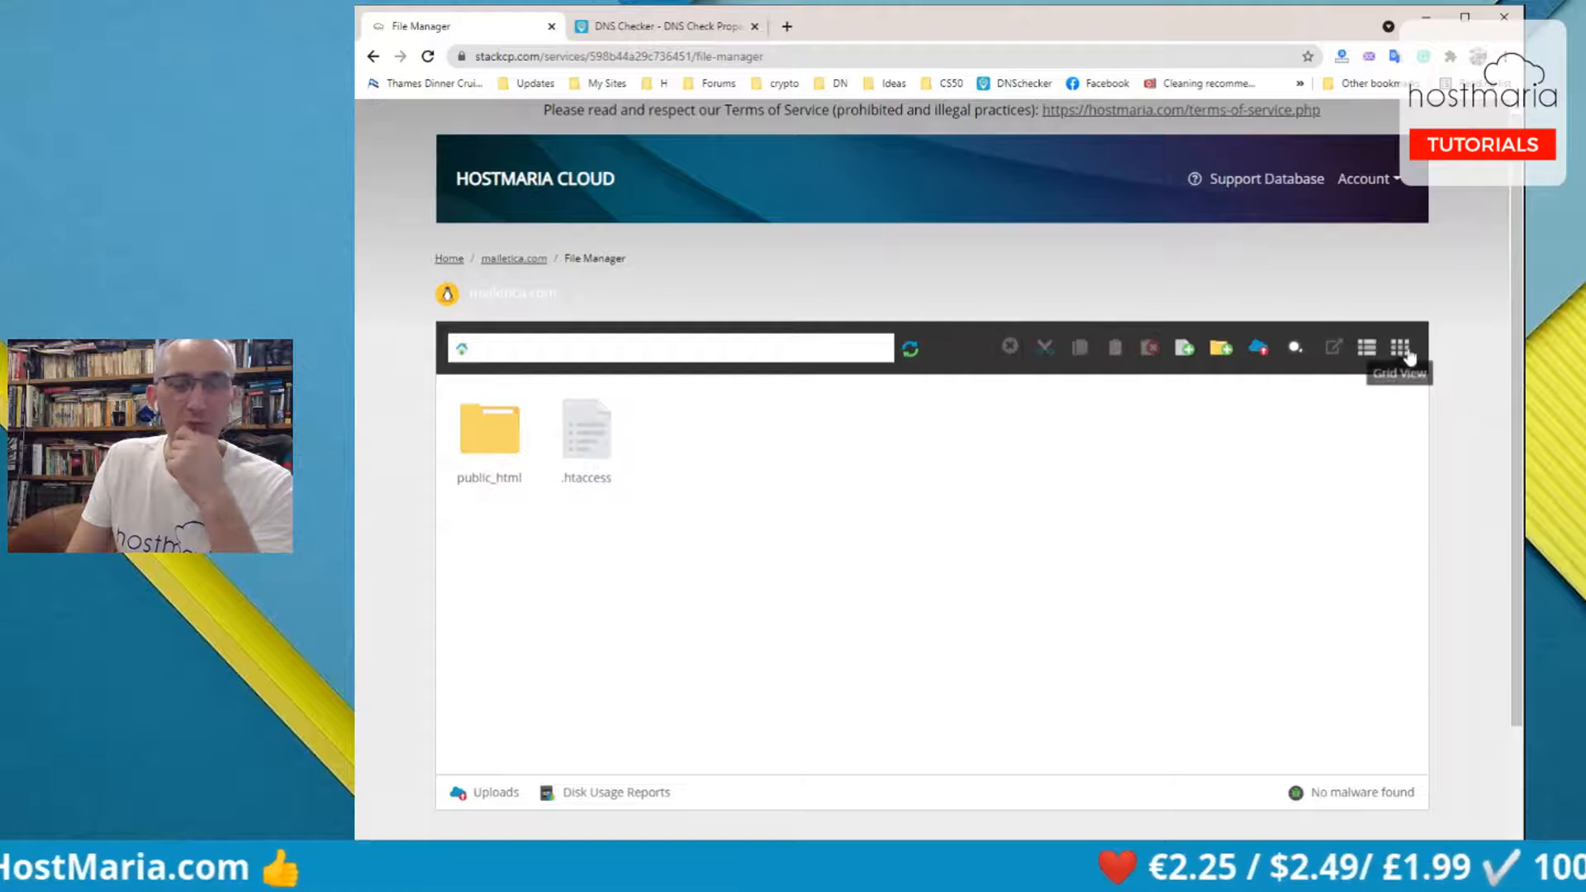
pyautogui.click(1366, 348)
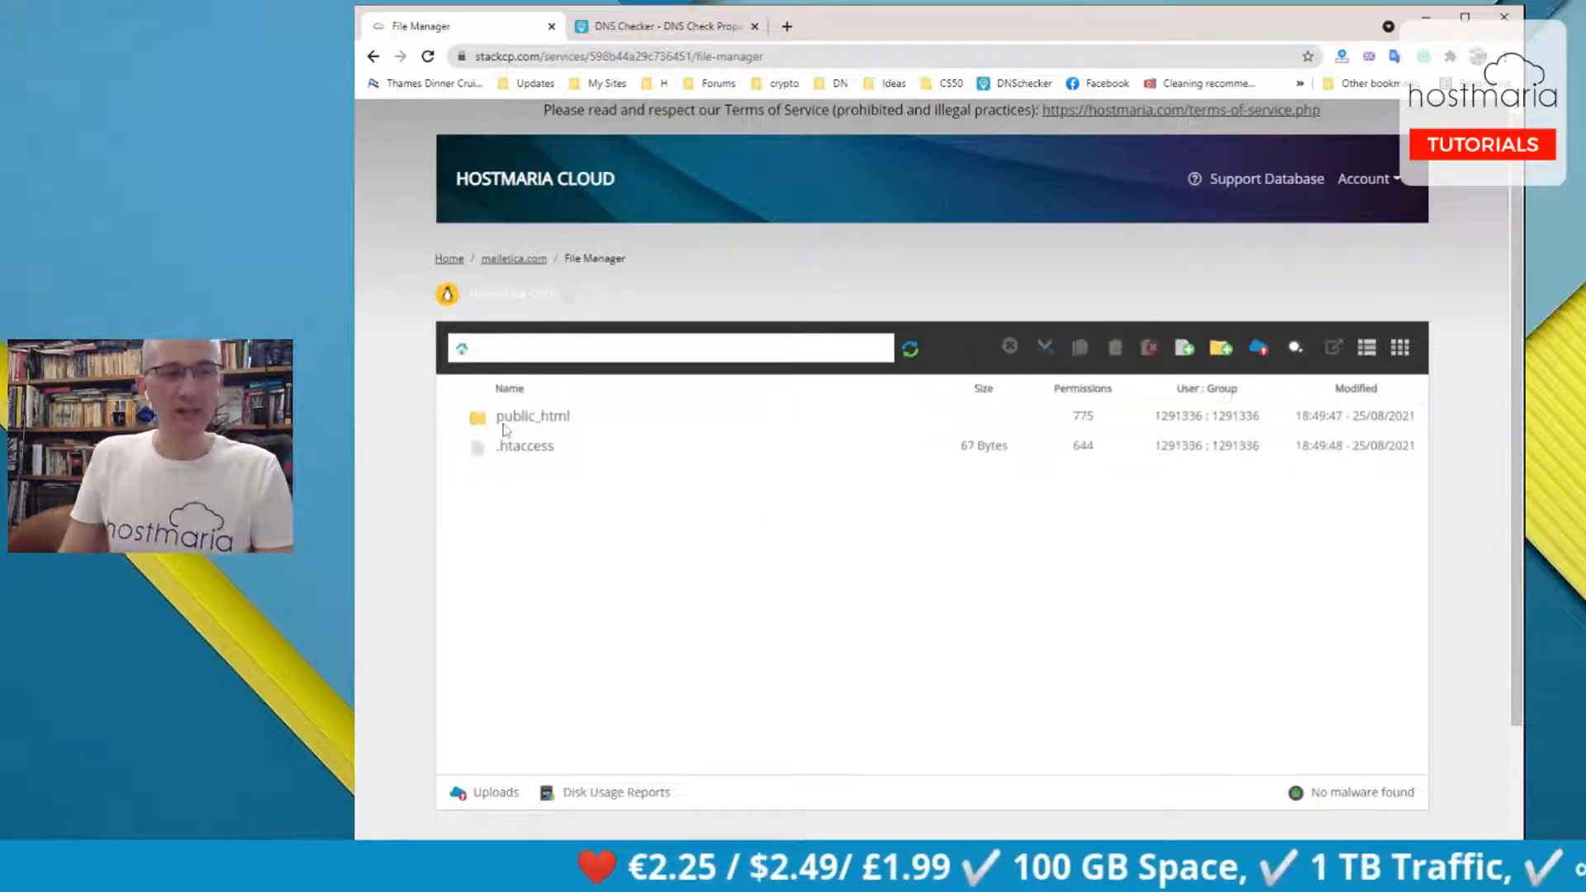
pyautogui.click(504, 425)
pyautogui.click(559, 533)
pyautogui.click(479, 417)
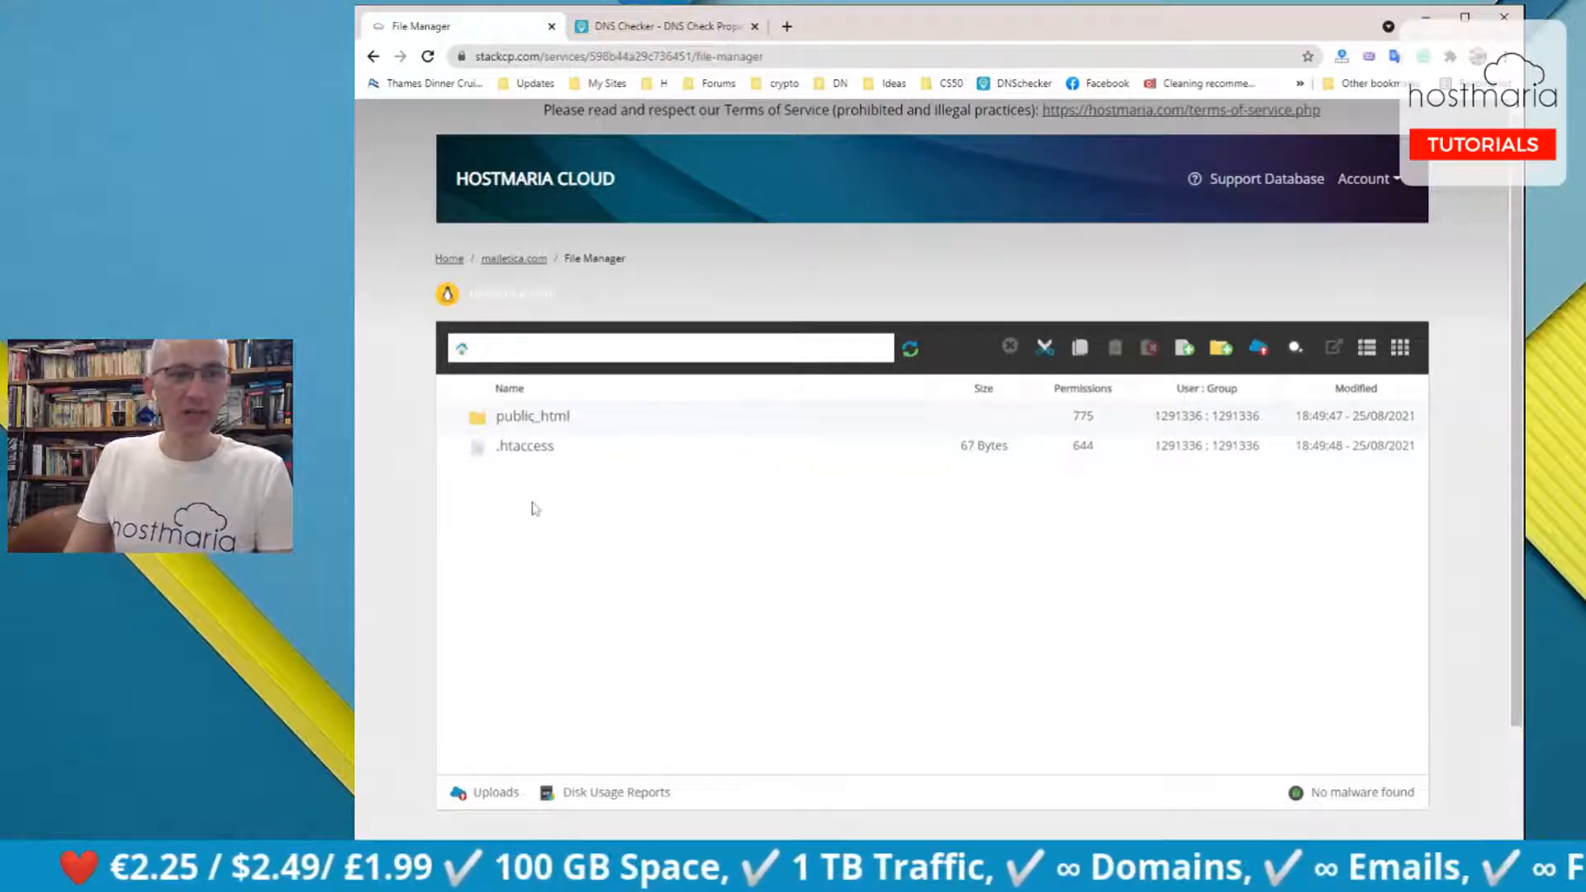
pyautogui.click(1220, 349)
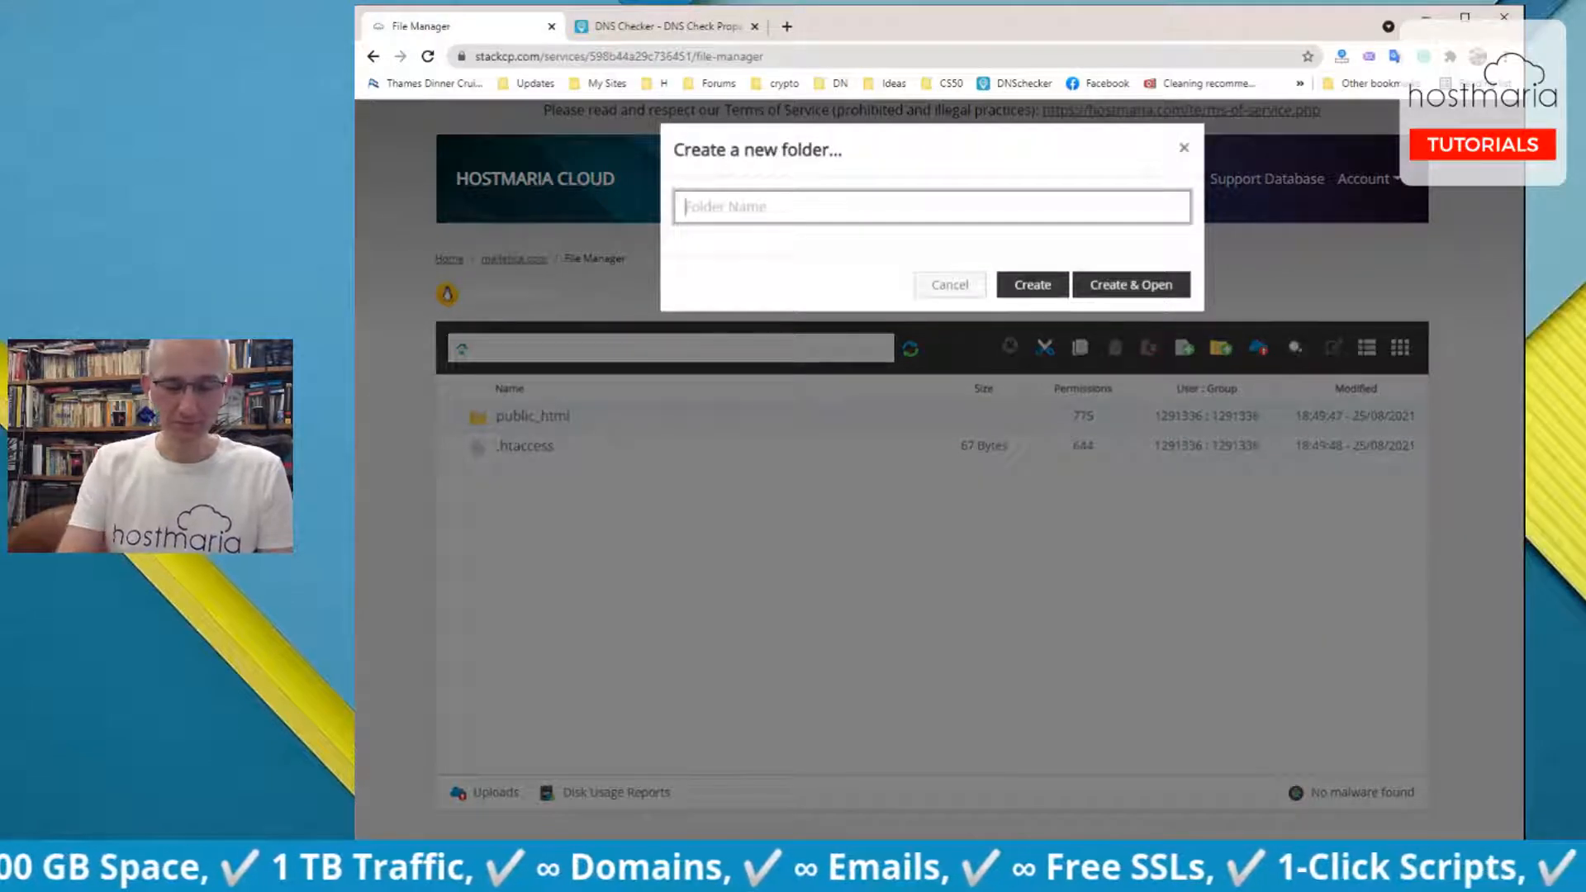
# Create a folder named myoldwebsite, fixing a typo, open it, then return to mailetica.com's overview.
pyautogui.write('myolf')
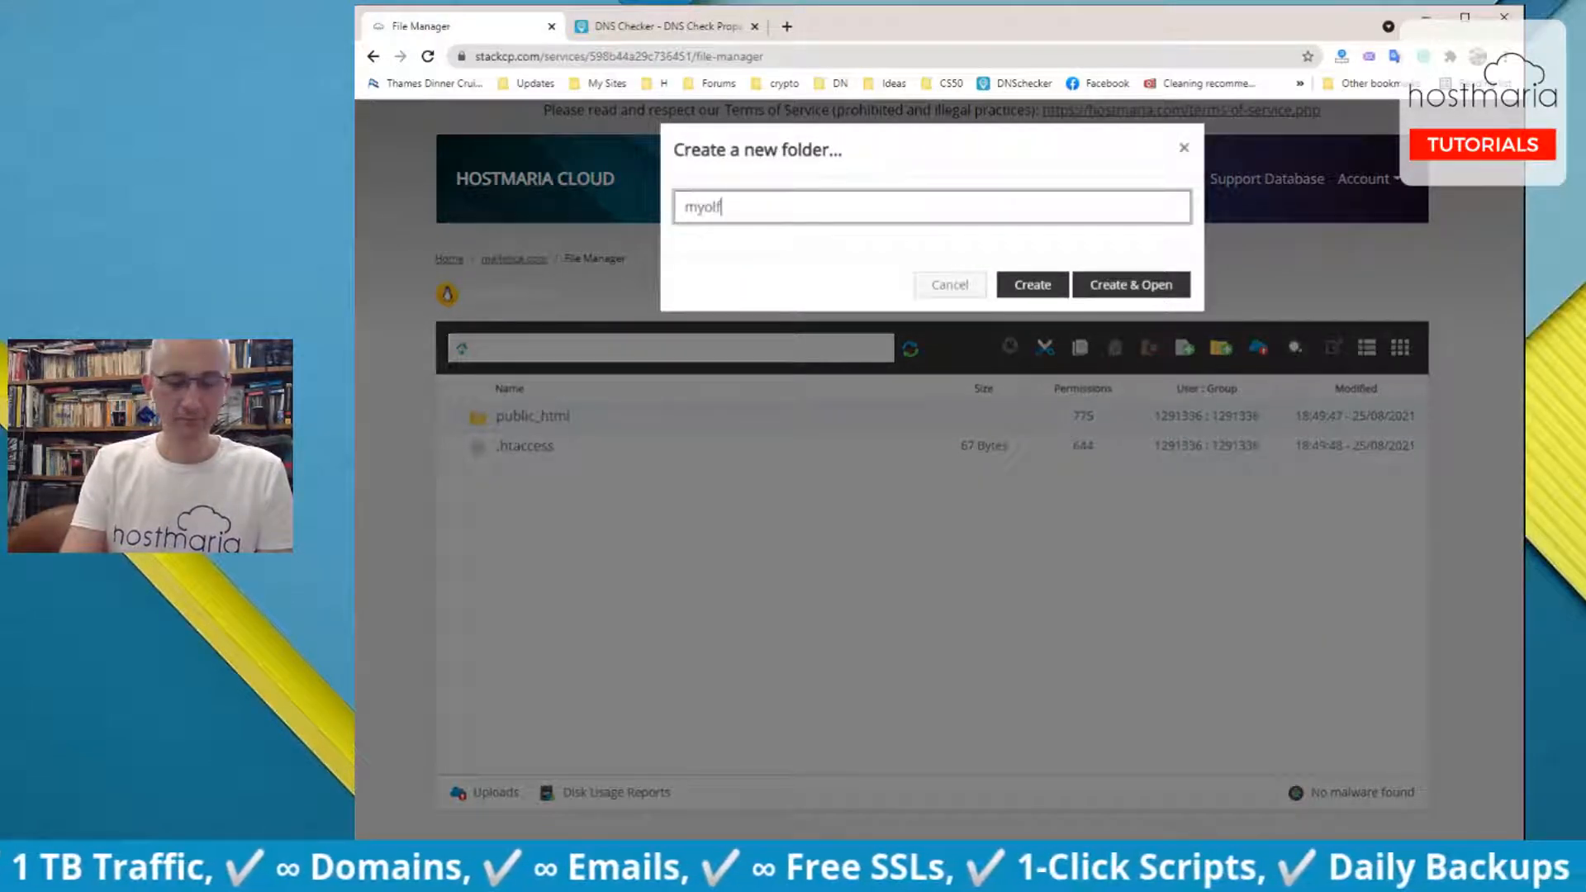
pyautogui.write('website')
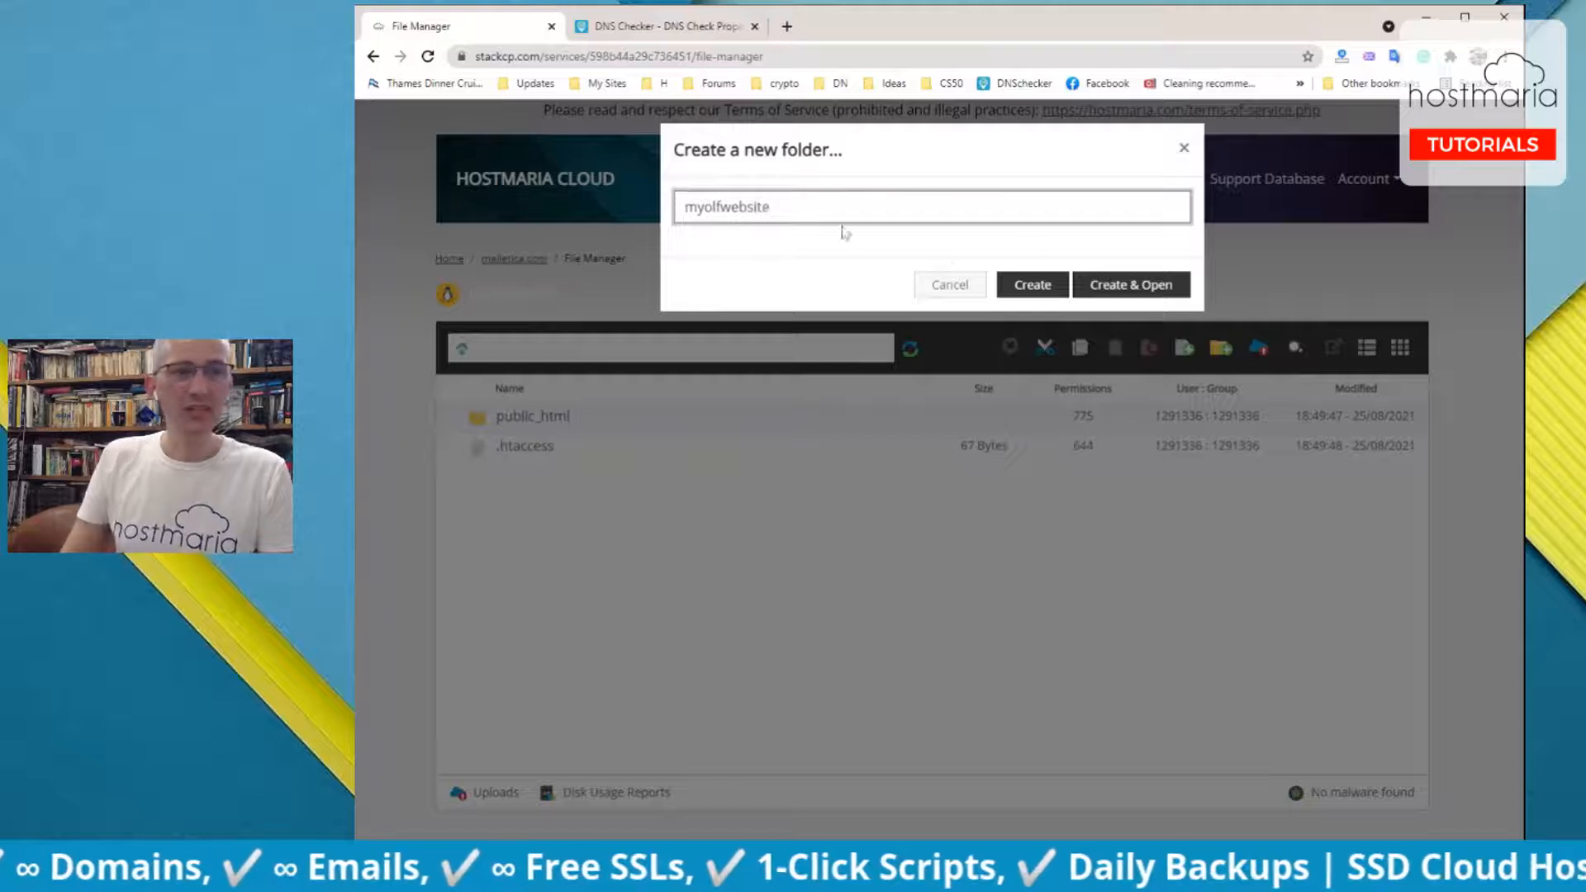
pyautogui.click(721, 207)
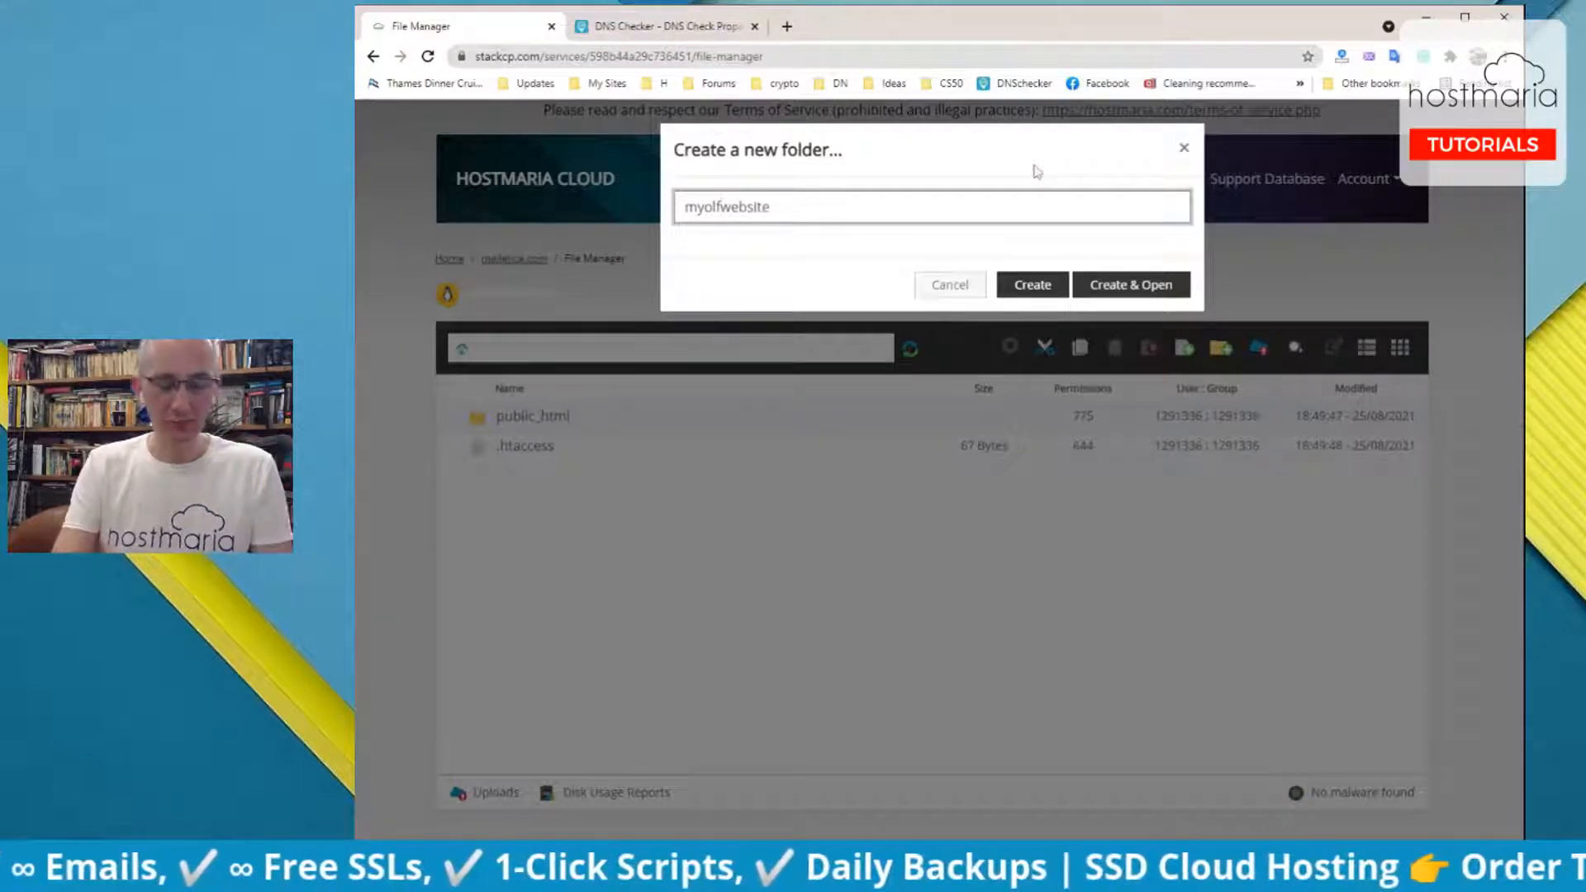
pyautogui.press('BackSpace')
pyautogui.write('d')
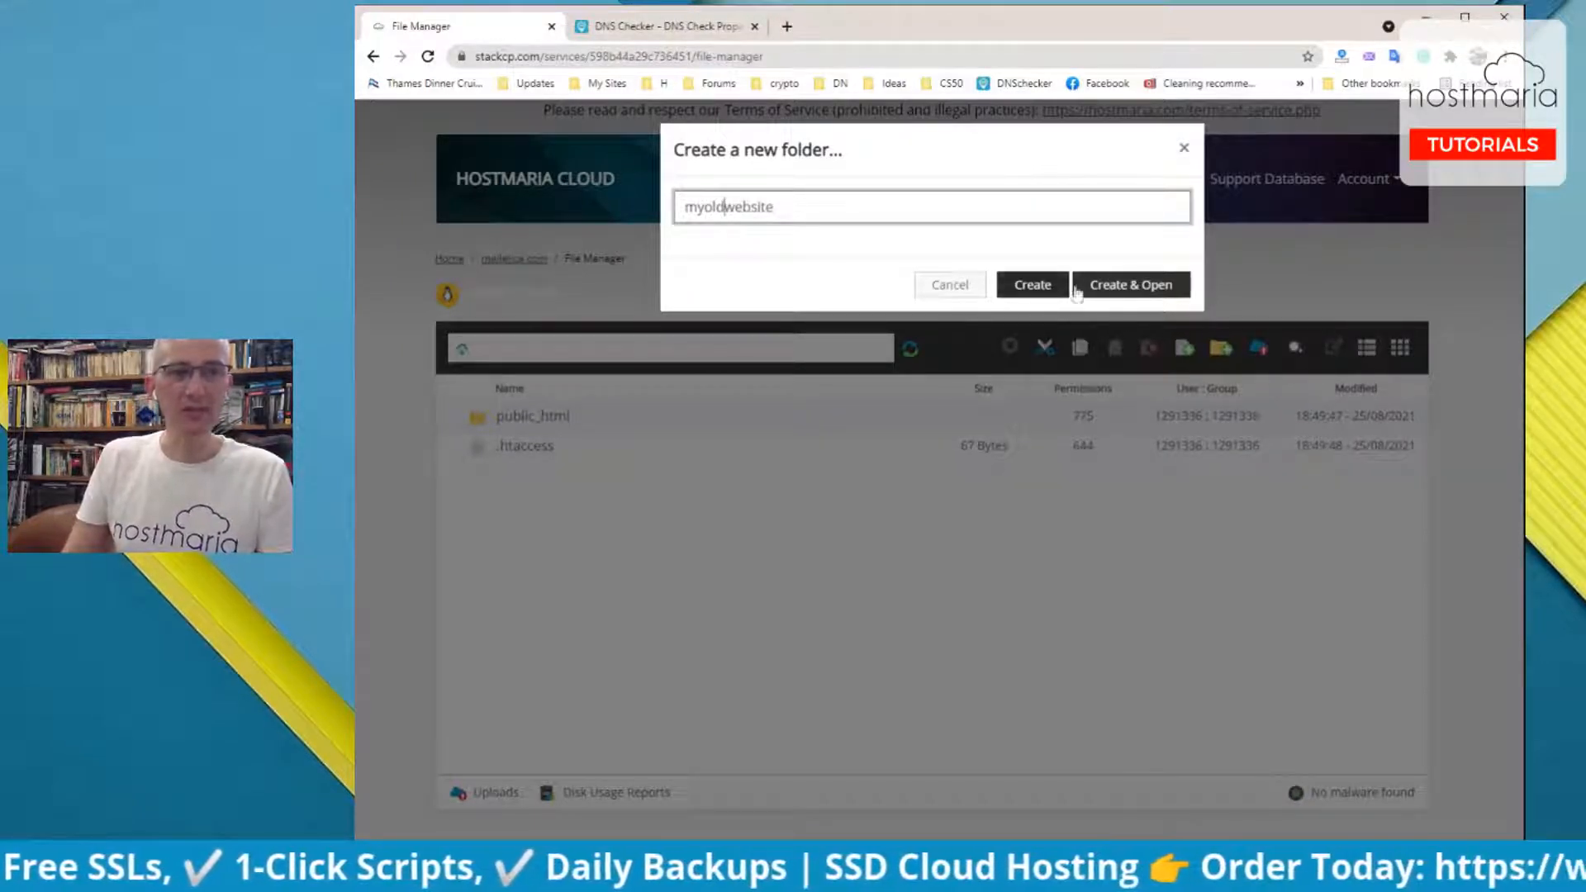
pyautogui.click(1049, 289)
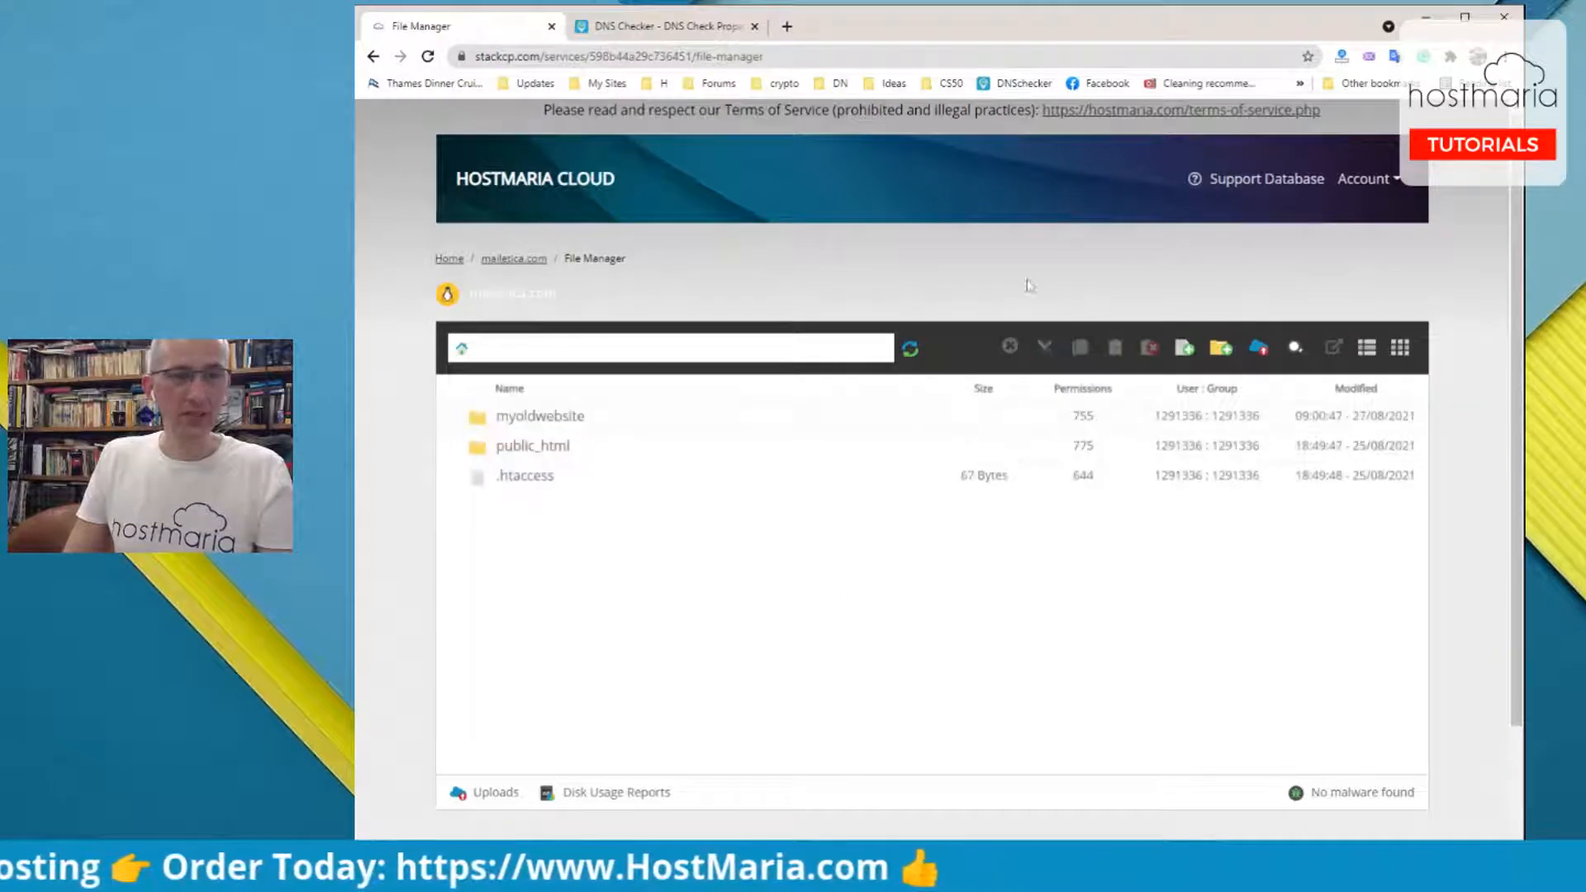
pyautogui.doubleClick(479, 418)
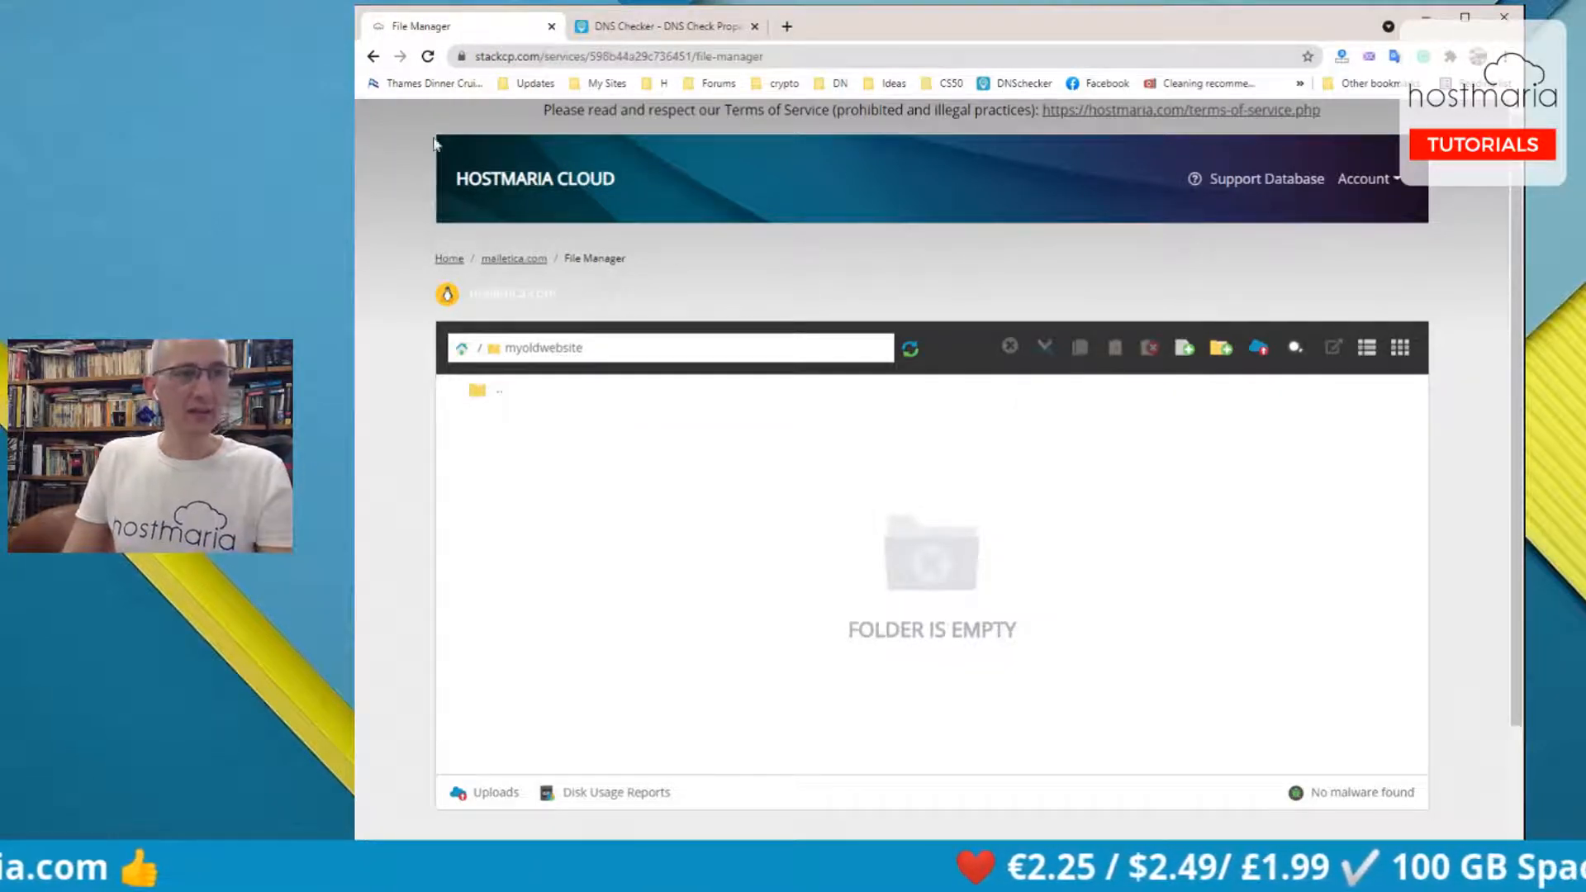
pyautogui.click(508, 261)
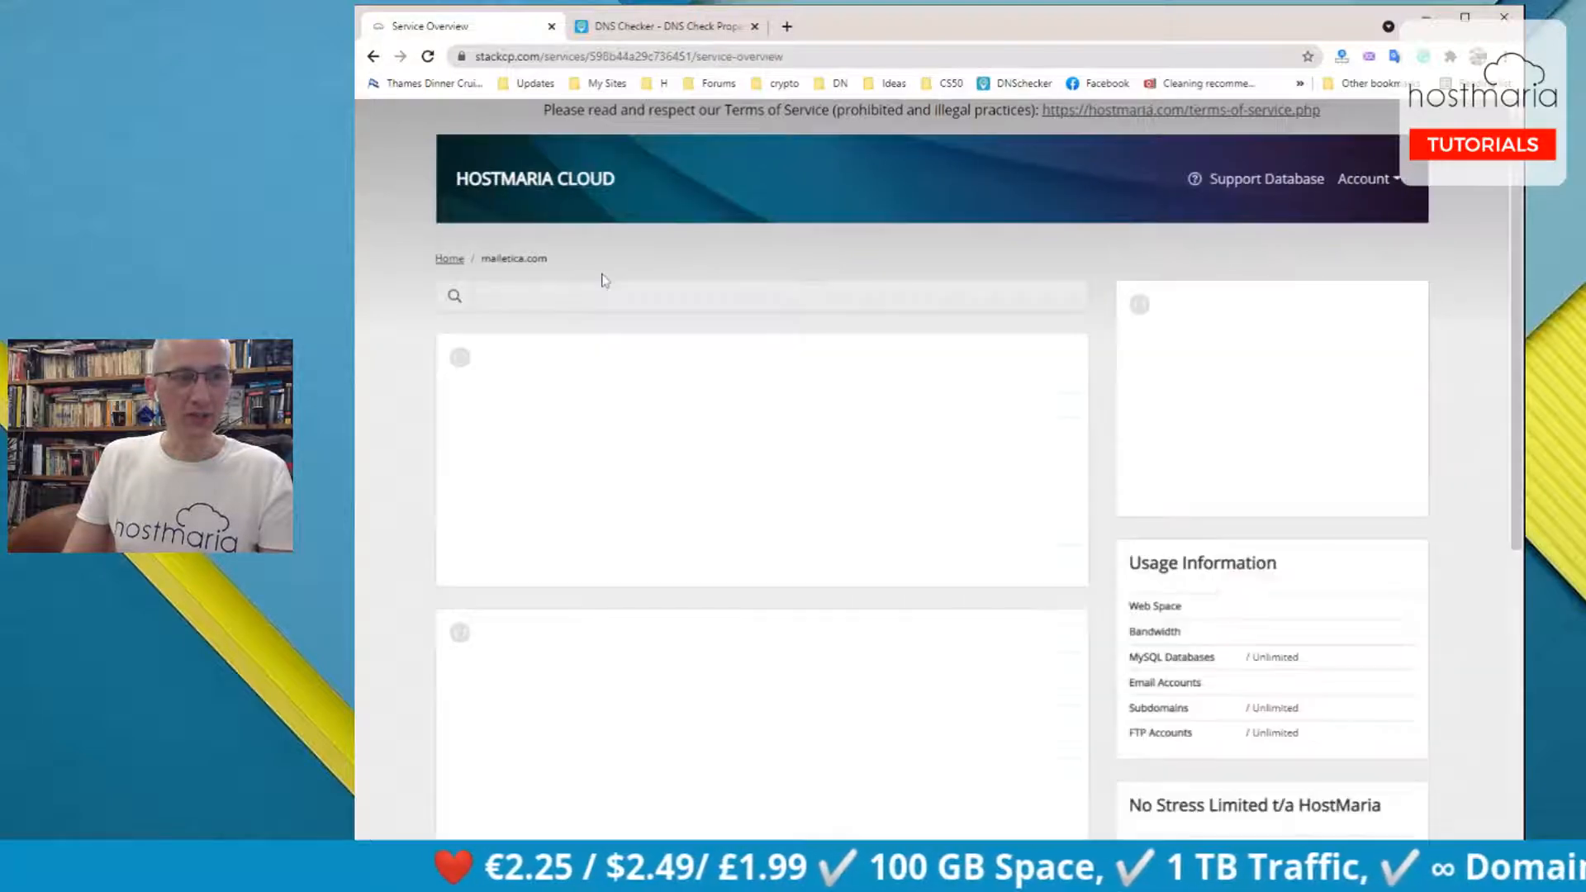
# Open the Domains page and scroll to the Manage Domains list with document roots.
pyautogui.scroll(-6, 603, 281)
pyautogui.scroll(-3, 600, 285)
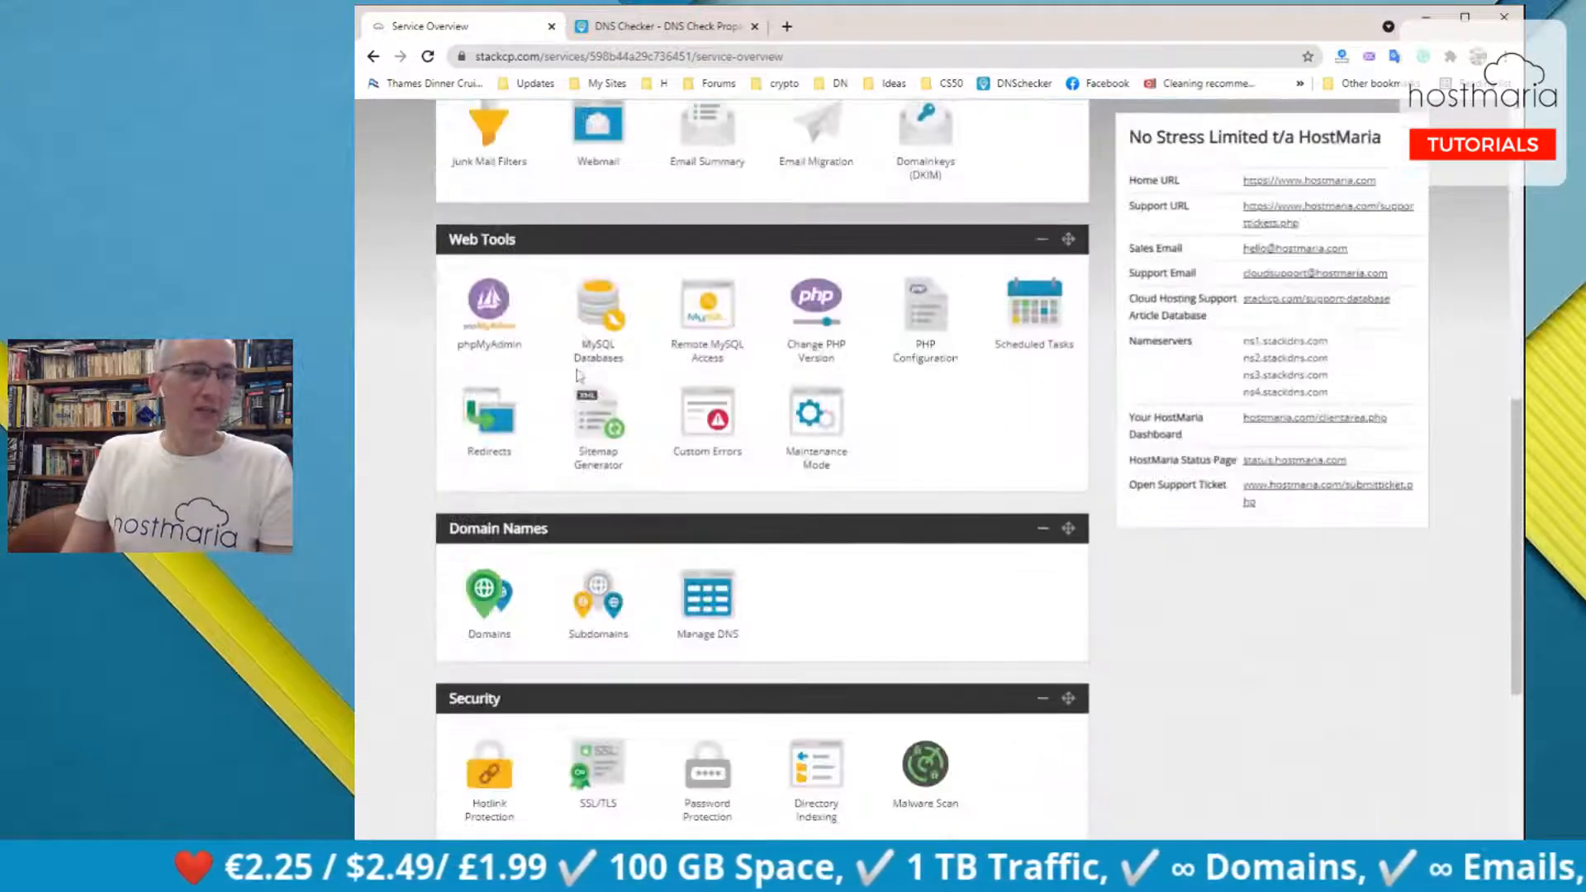
pyautogui.click(514, 594)
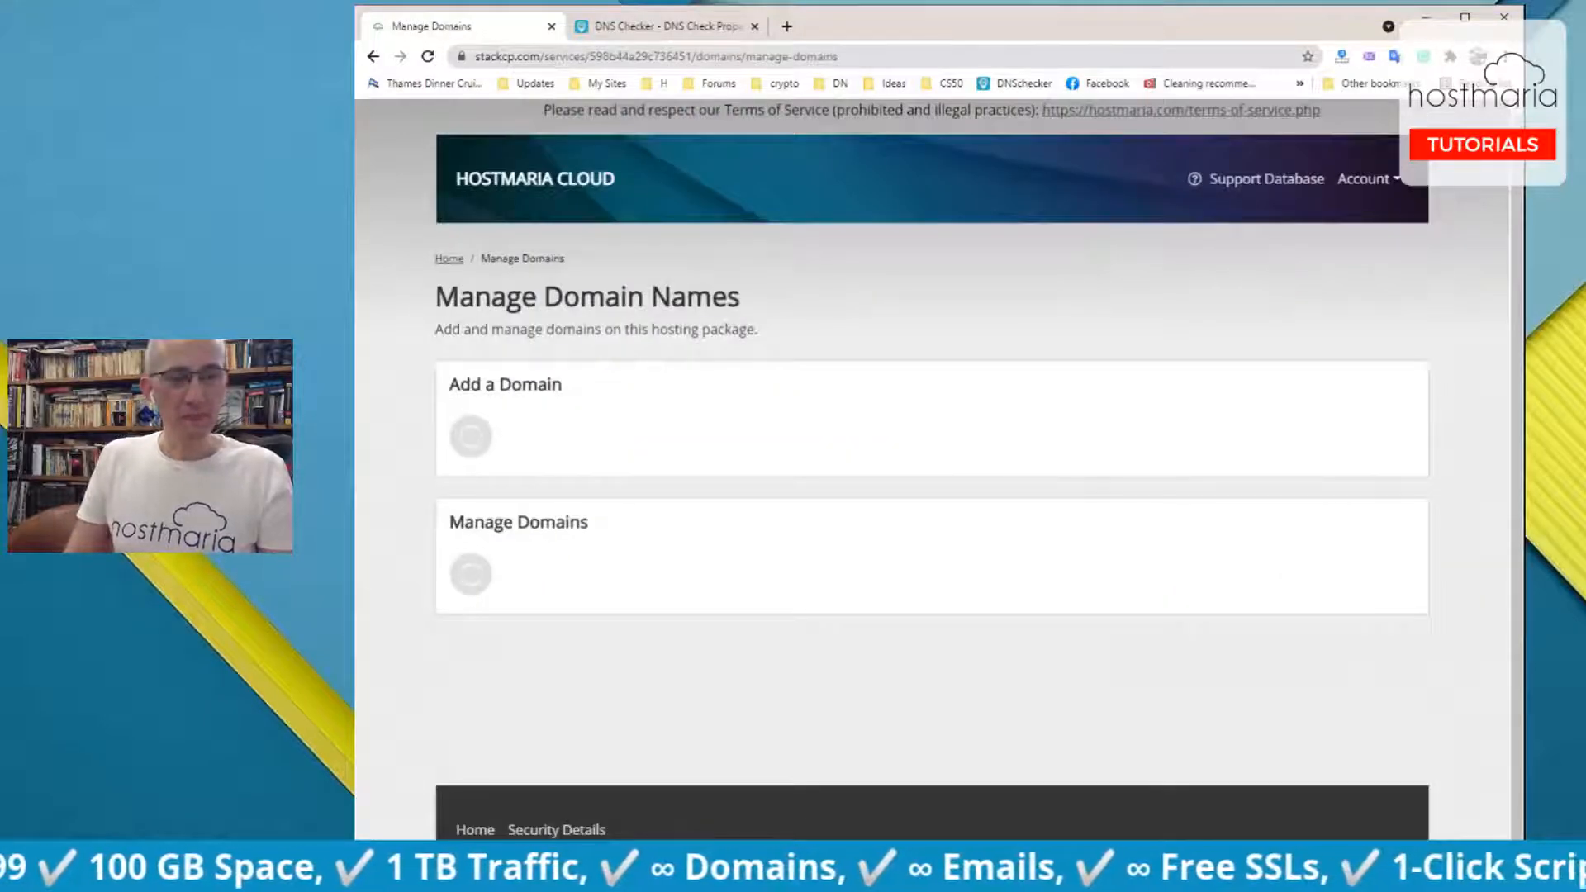
pyautogui.scroll(-3, 570, 529)
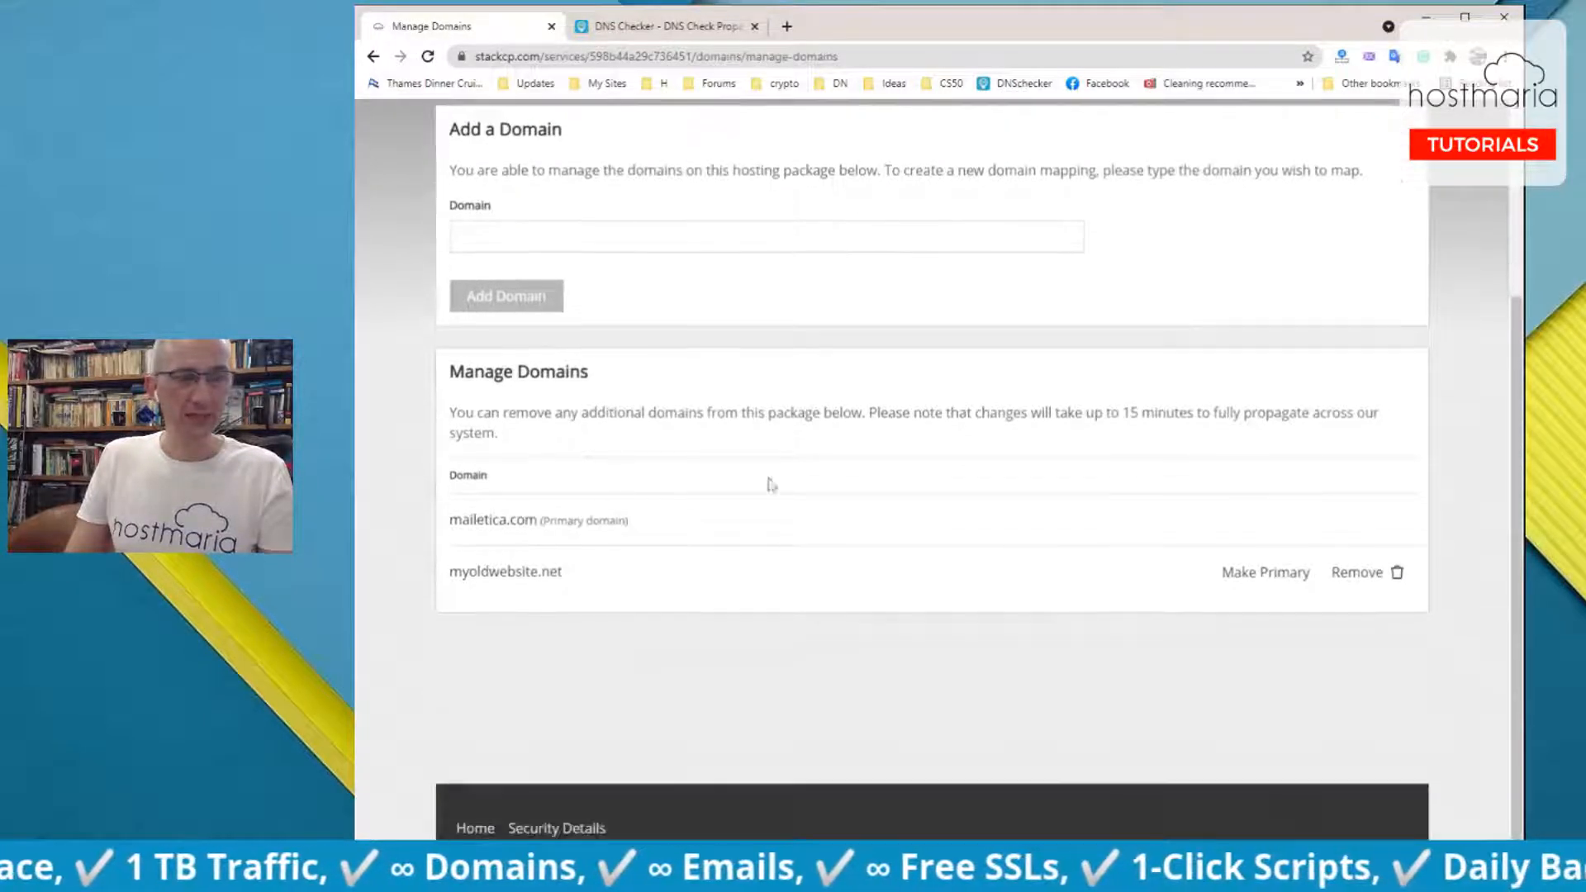
pyautogui.scroll(-3, 673, 556)
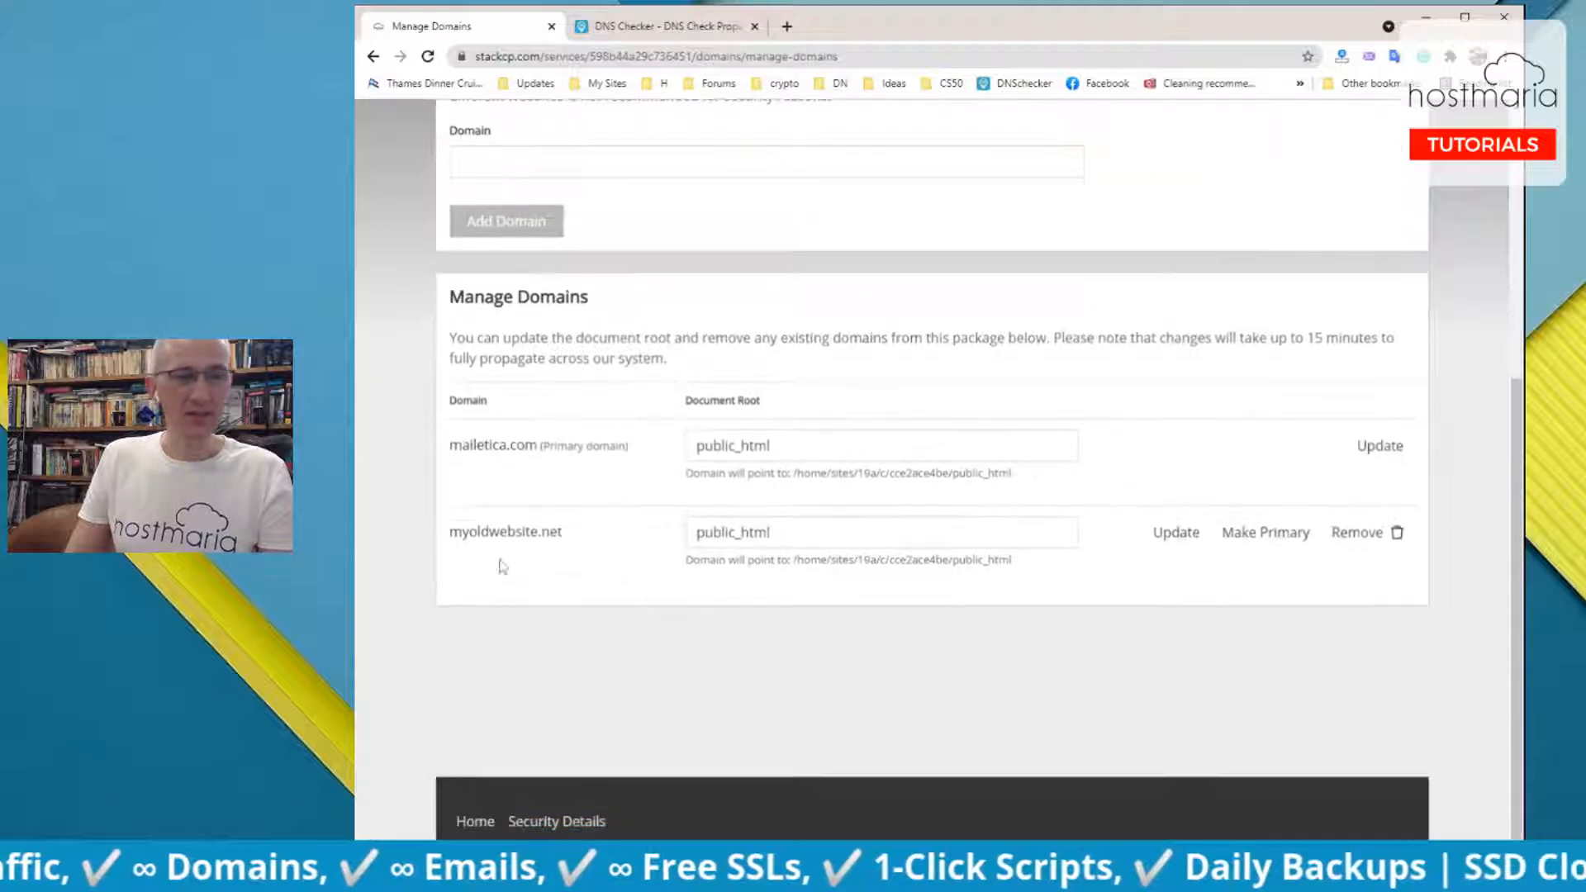
# Change myoldwebsite.net's document root from public_html to myoldwebsite, then return to the overview.
pyautogui.moveTo(794, 535); pyautogui.dragTo(641, 541)
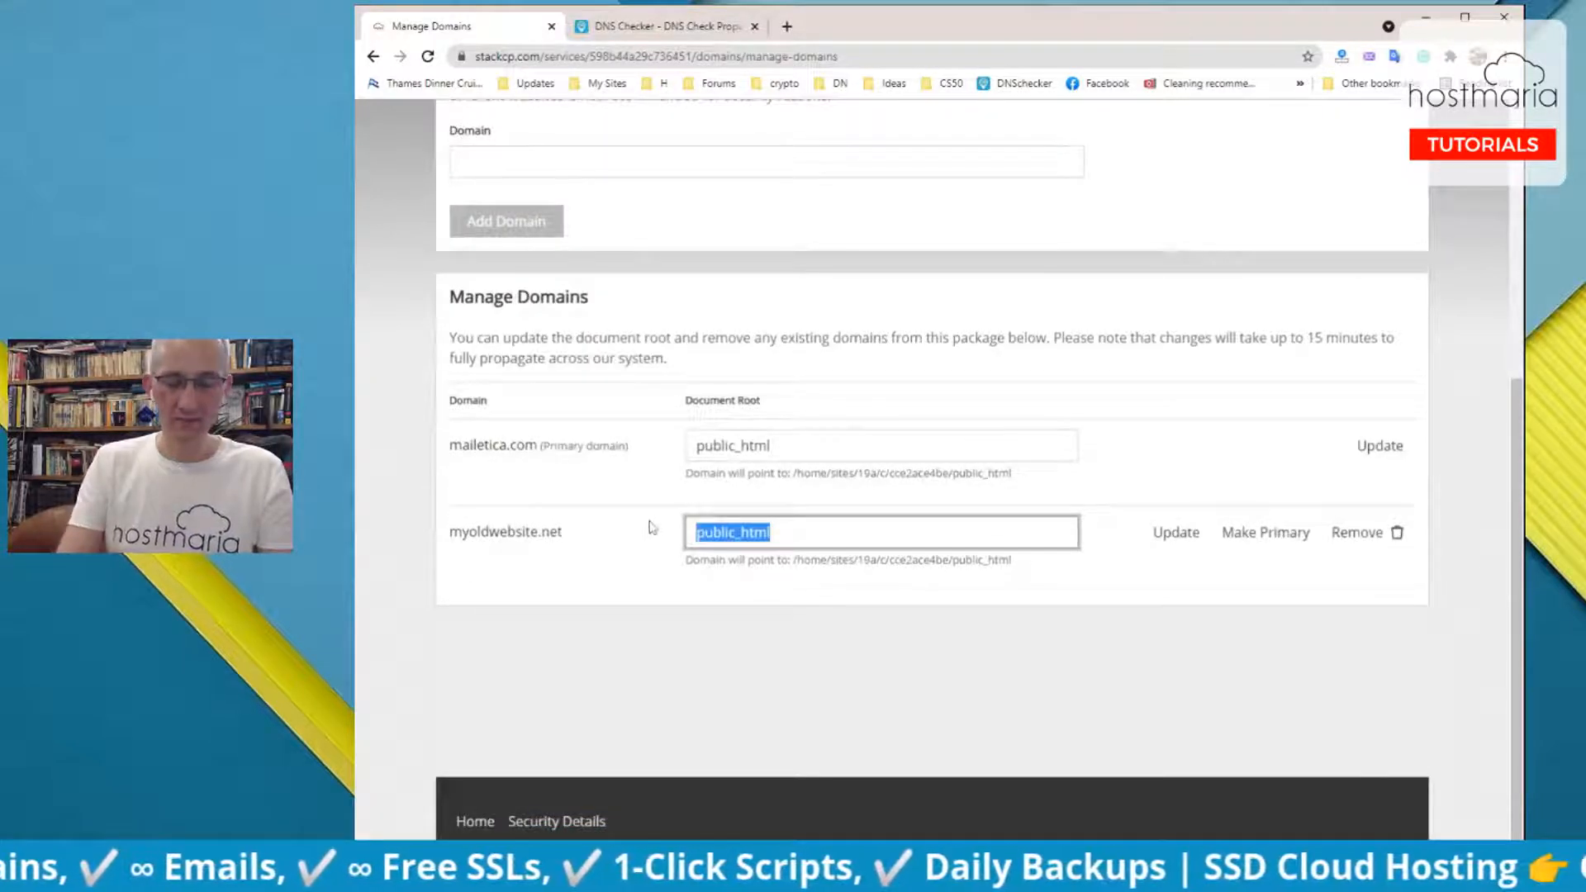
pyautogui.write('myoldwe')
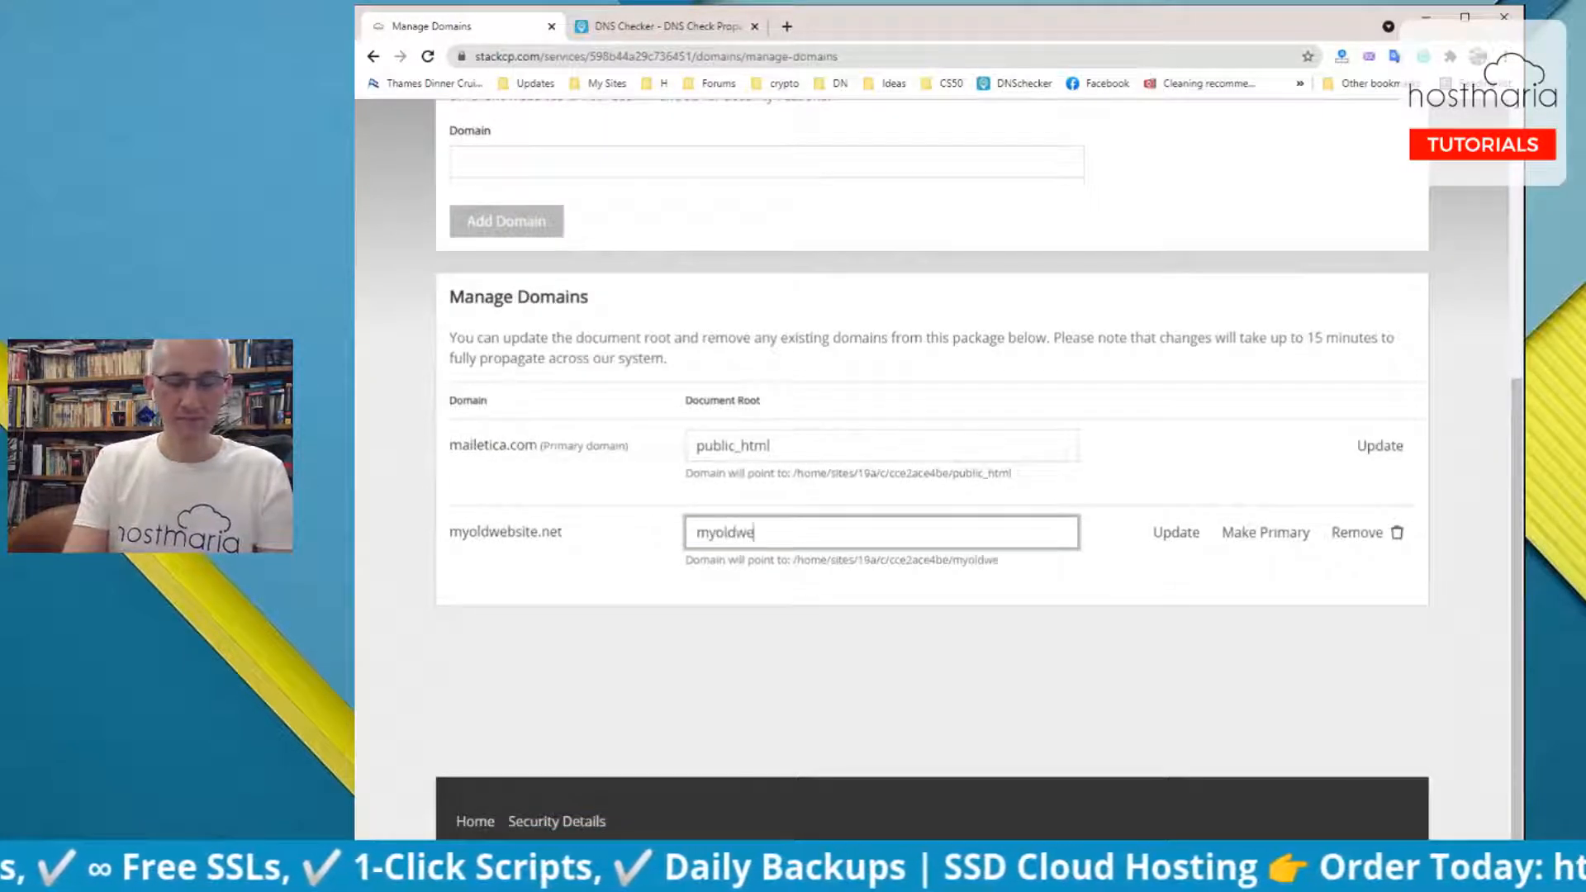
pyautogui.write('bsite')
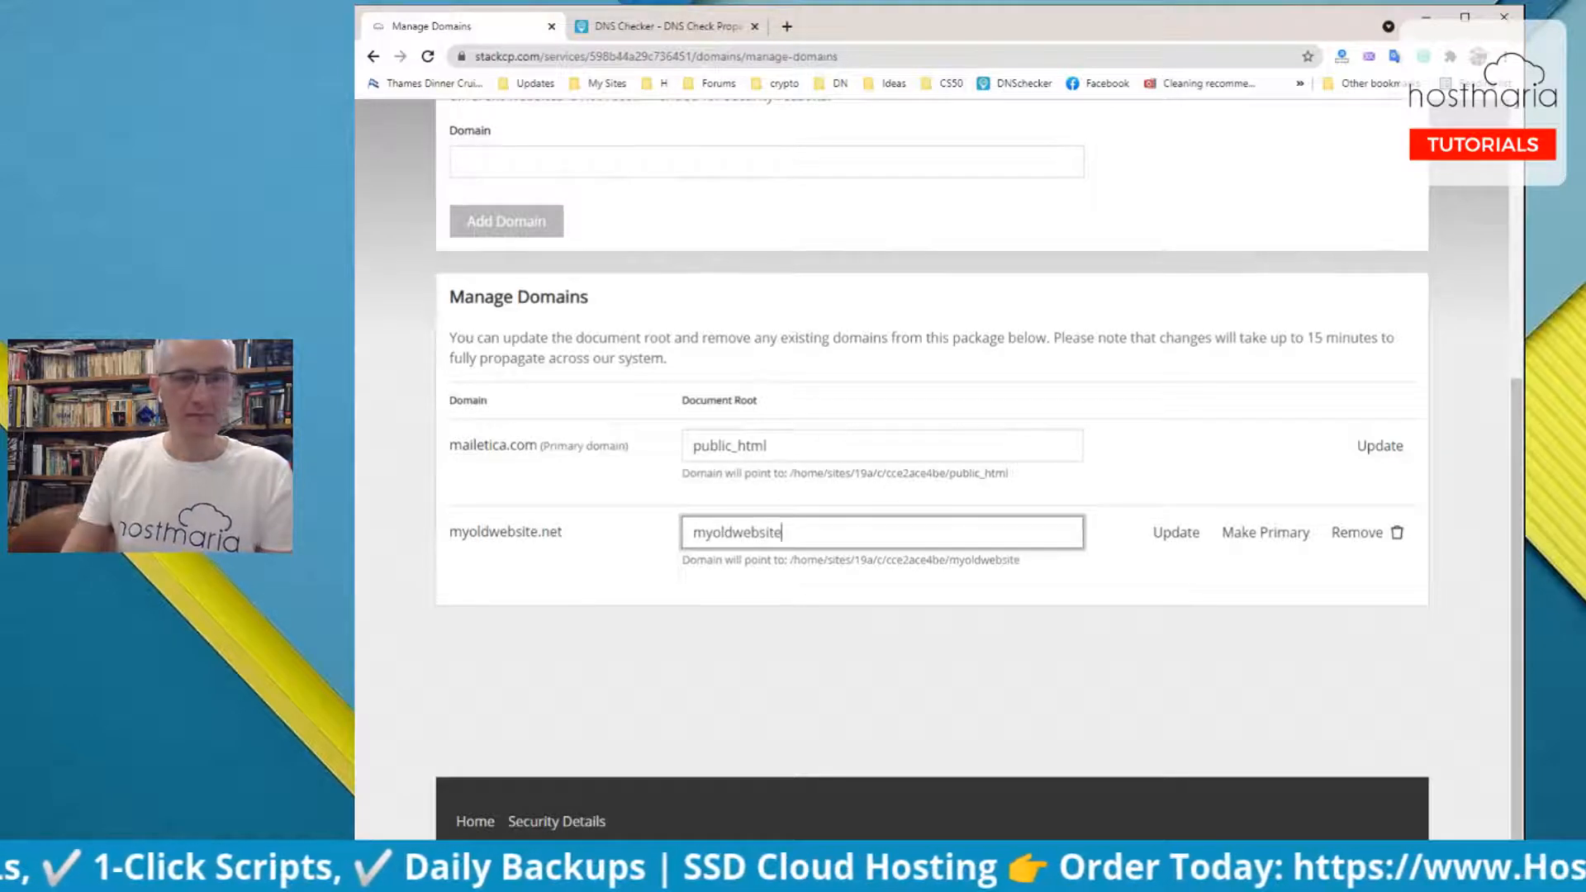
pyautogui.click(1176, 536)
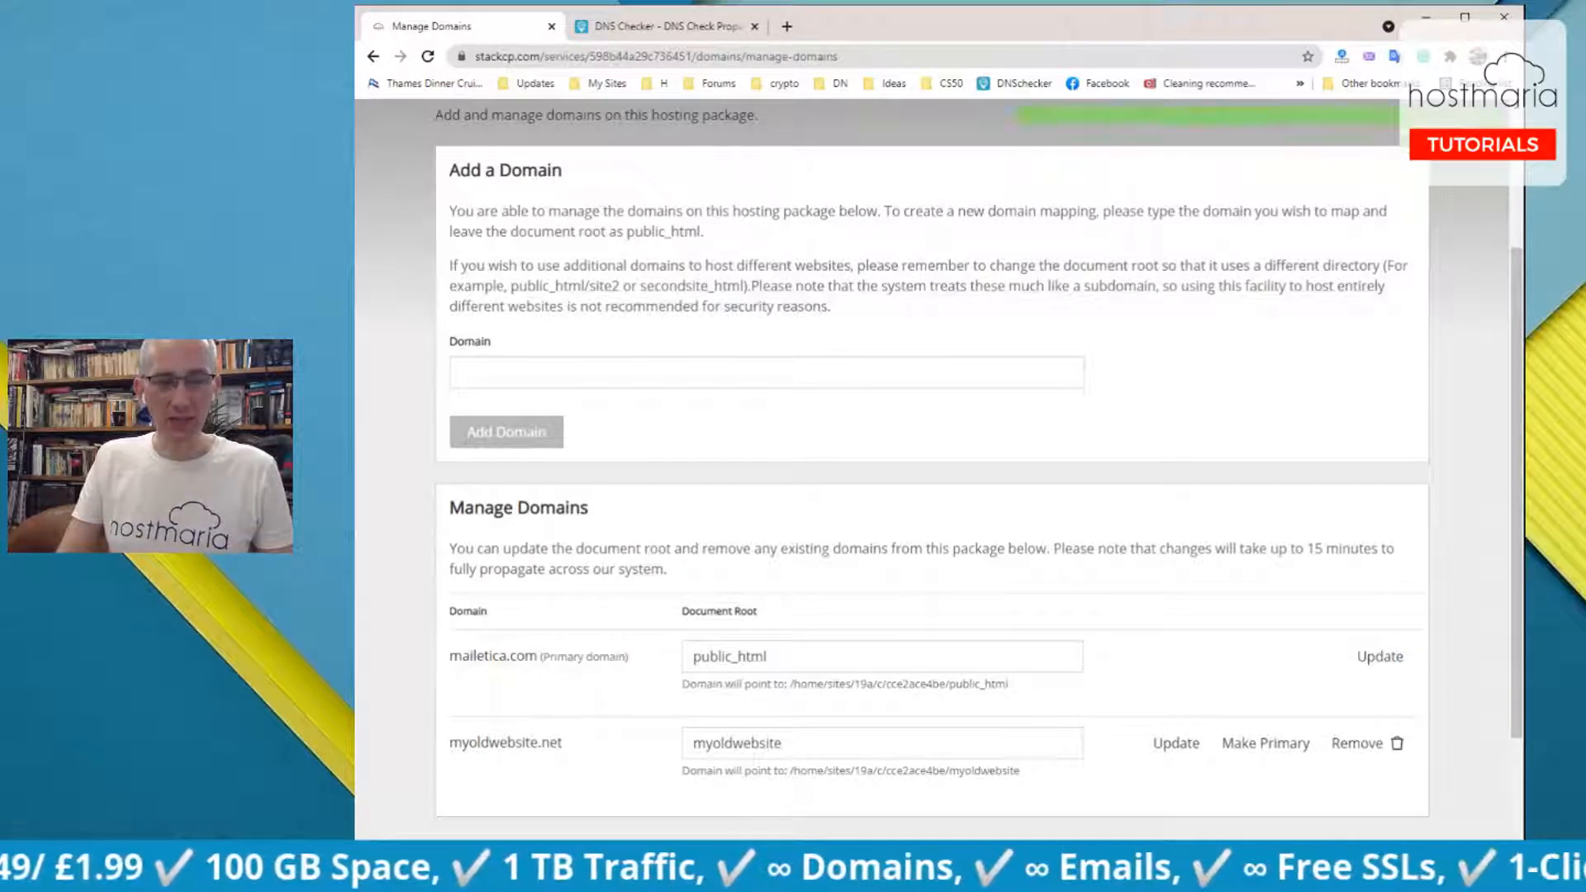
pyautogui.doubleClick(502, 742)
pyautogui.click(583, 747)
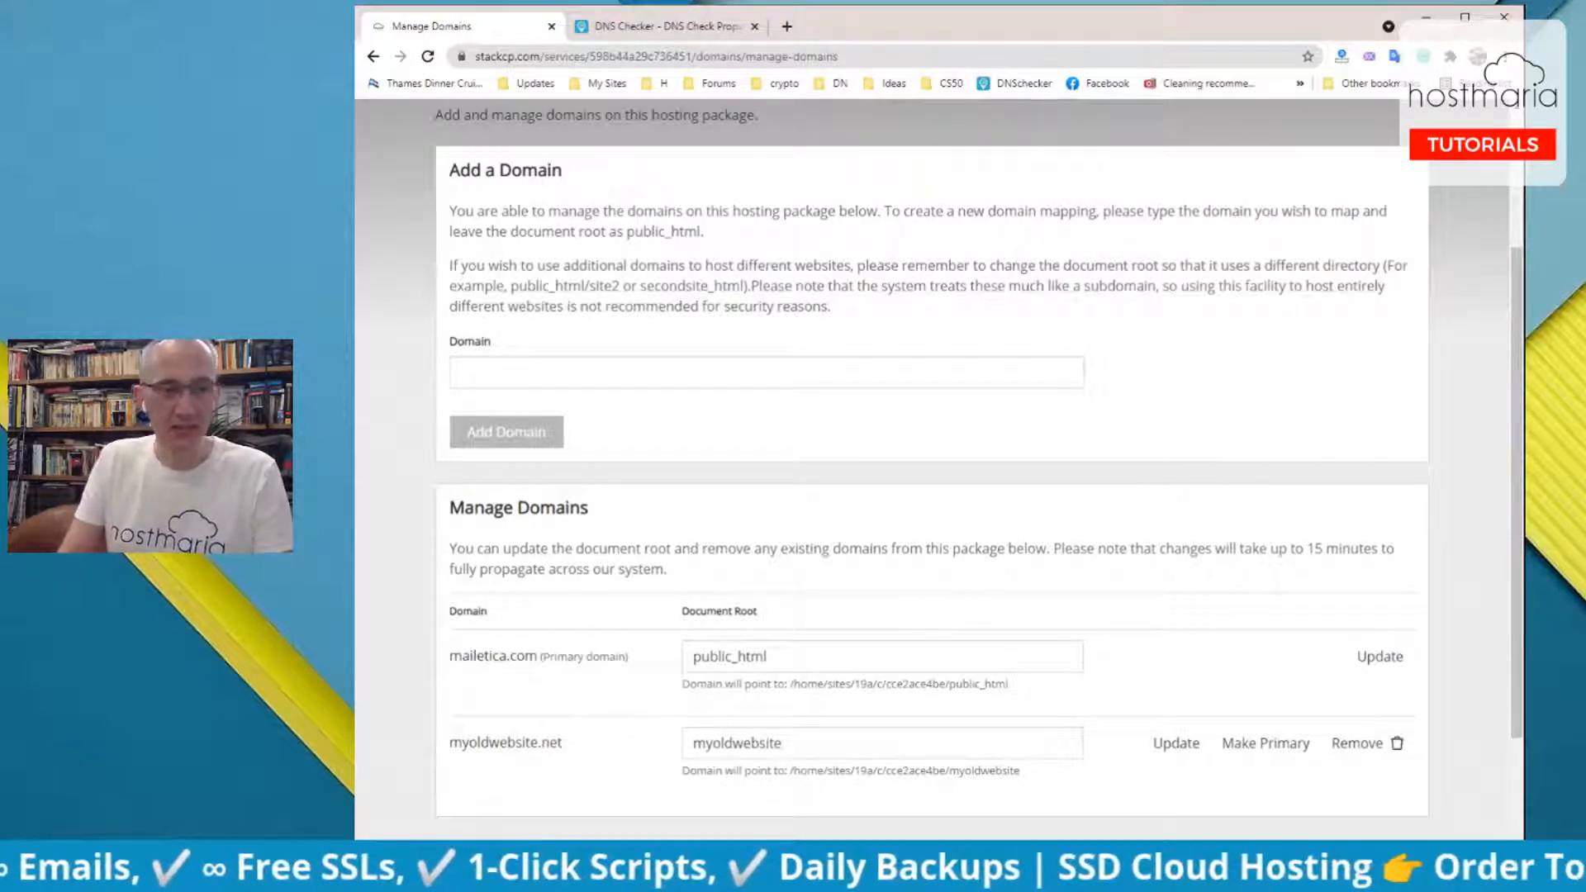
pyautogui.scroll(3, 716, 628)
pyautogui.click(454, 264)
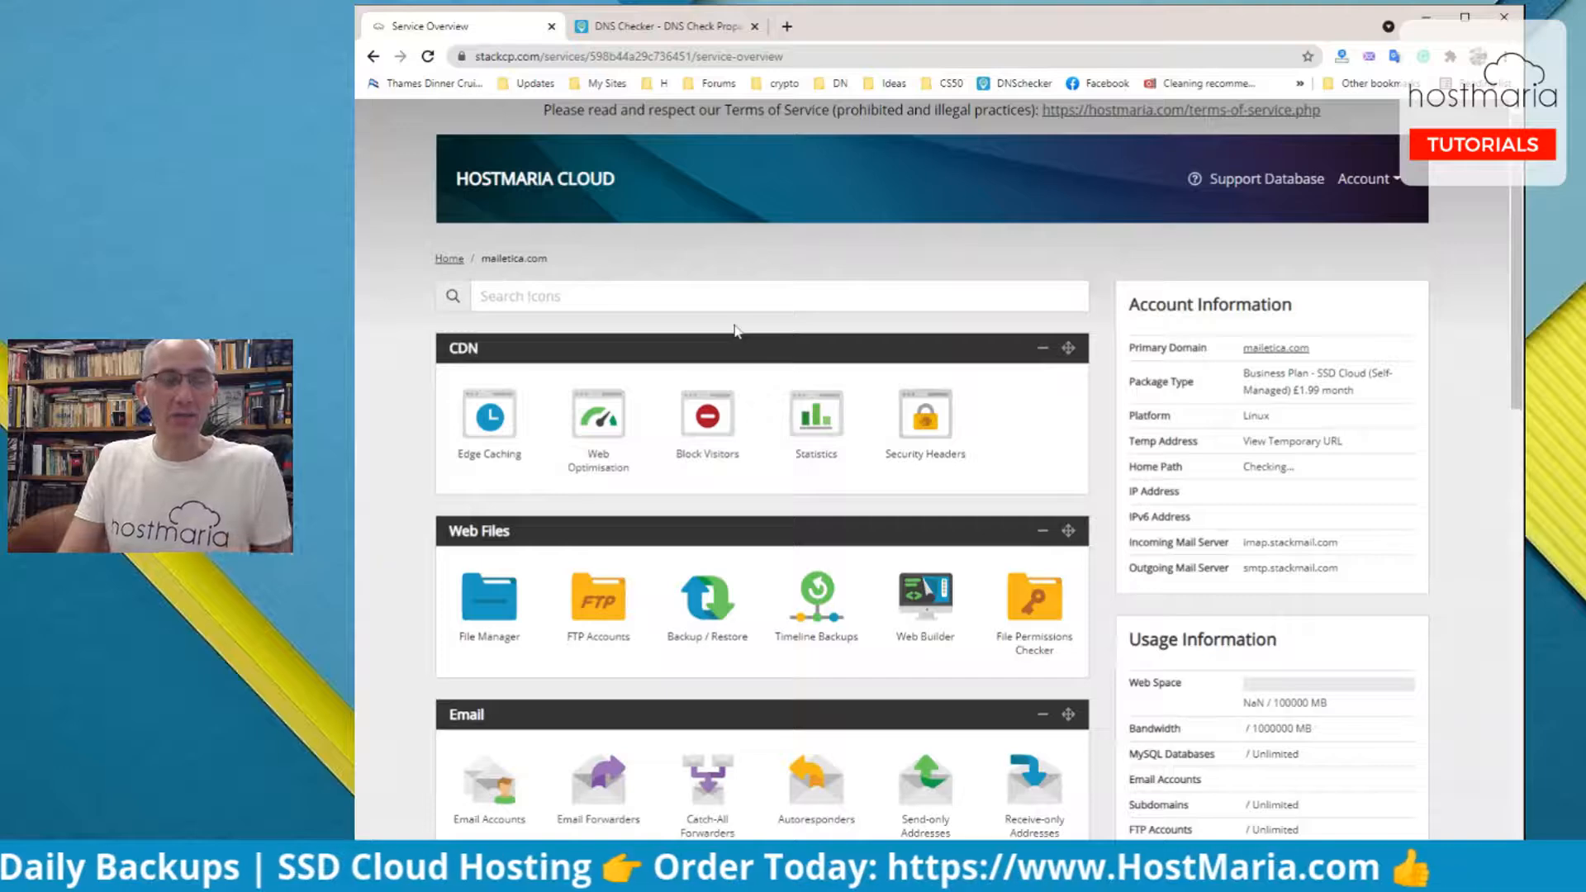
# Open the SSL/TLS certificates page from the Security section.
pyautogui.scroll(-5, 736, 331)
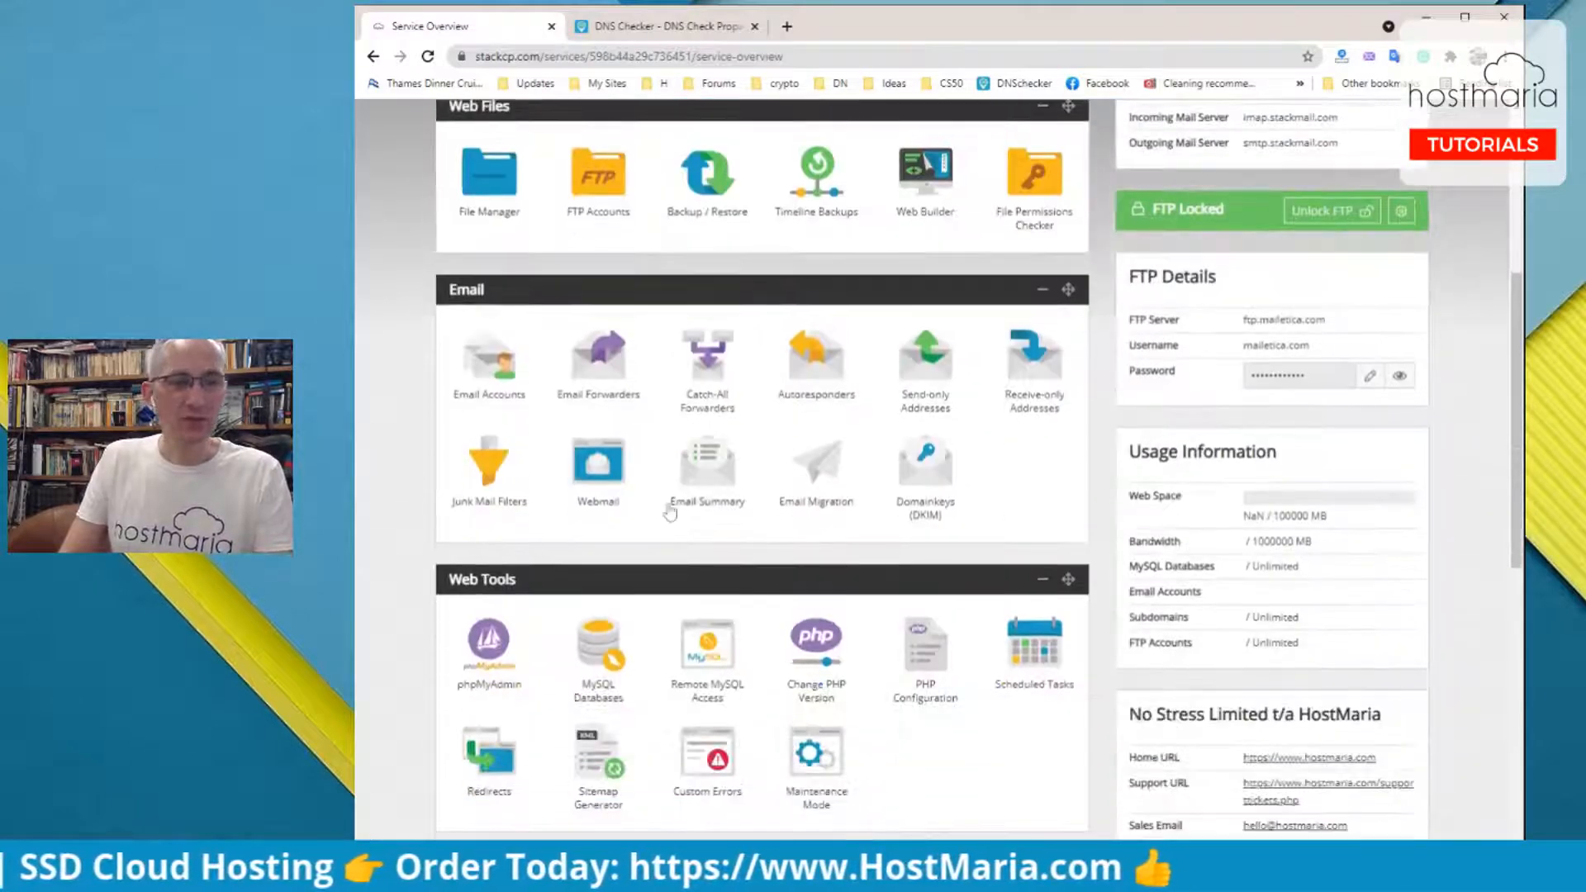
pyautogui.scroll(-3, 715, 481)
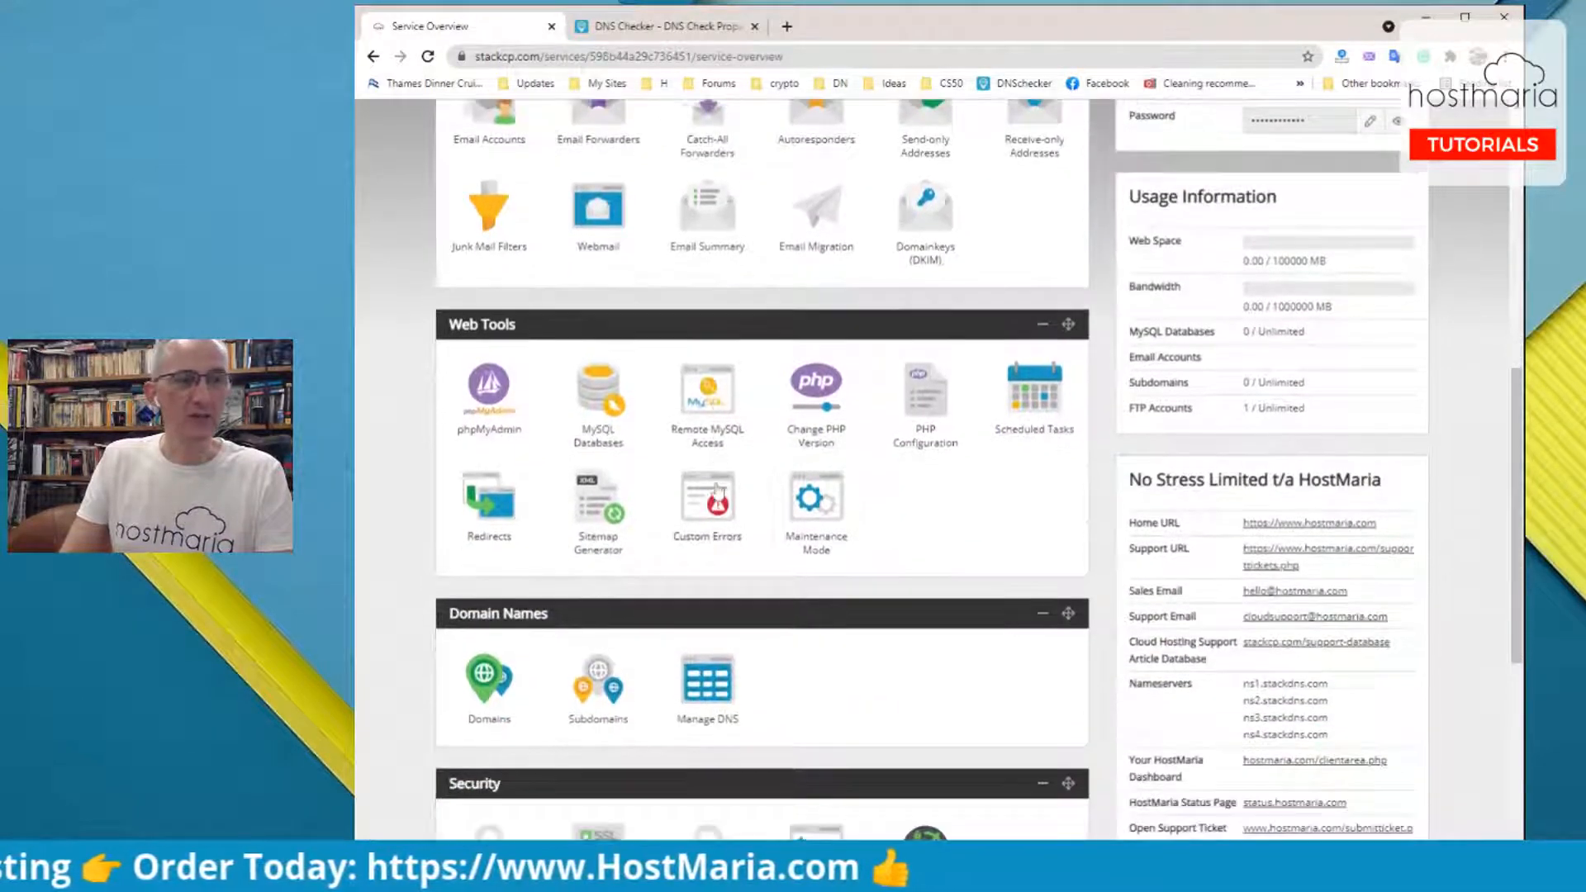
pyautogui.scroll(-3, 719, 491)
pyautogui.click(594, 618)
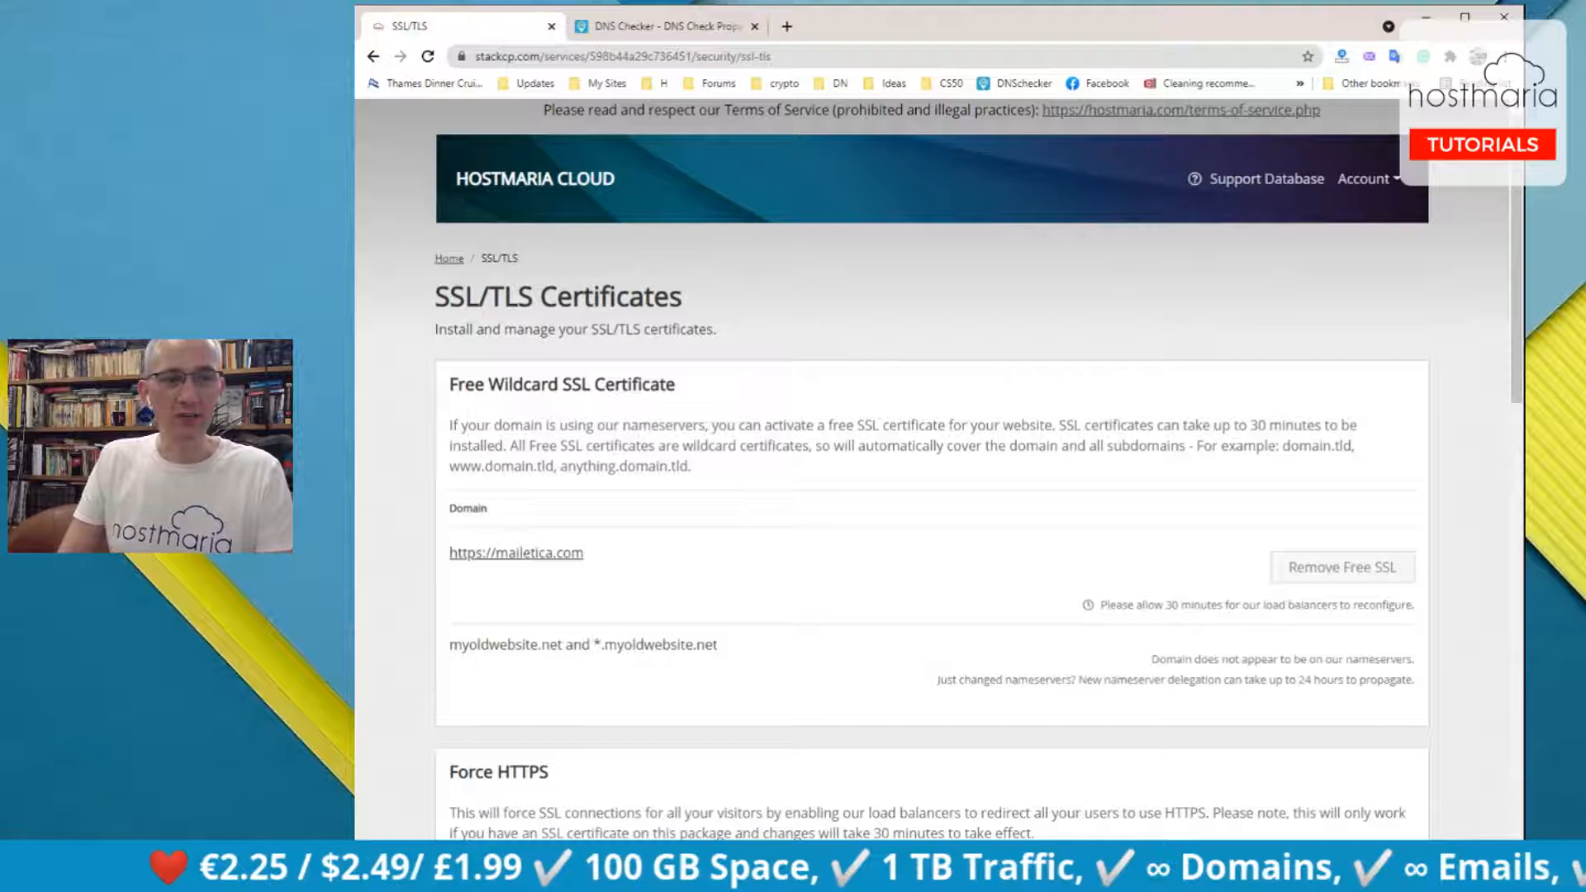
# Read the notice that myoldwebsite.net is not on HostMaria's nameservers, so it has no free SSL.
pyautogui.scroll(-2, 1342, 548)
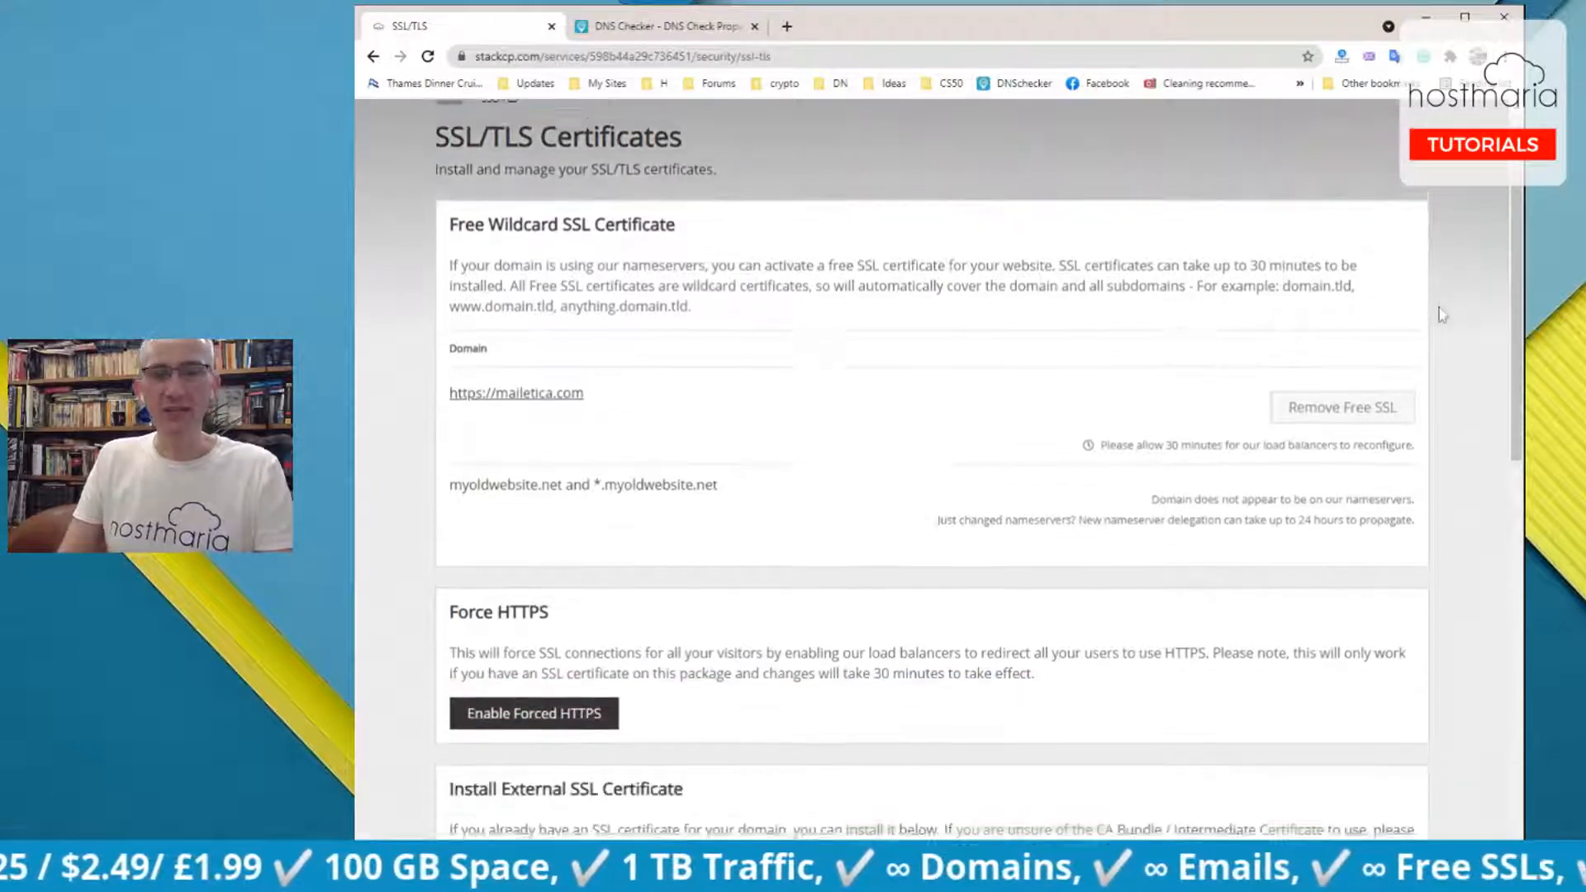
pyautogui.doubleClick(1378, 490)
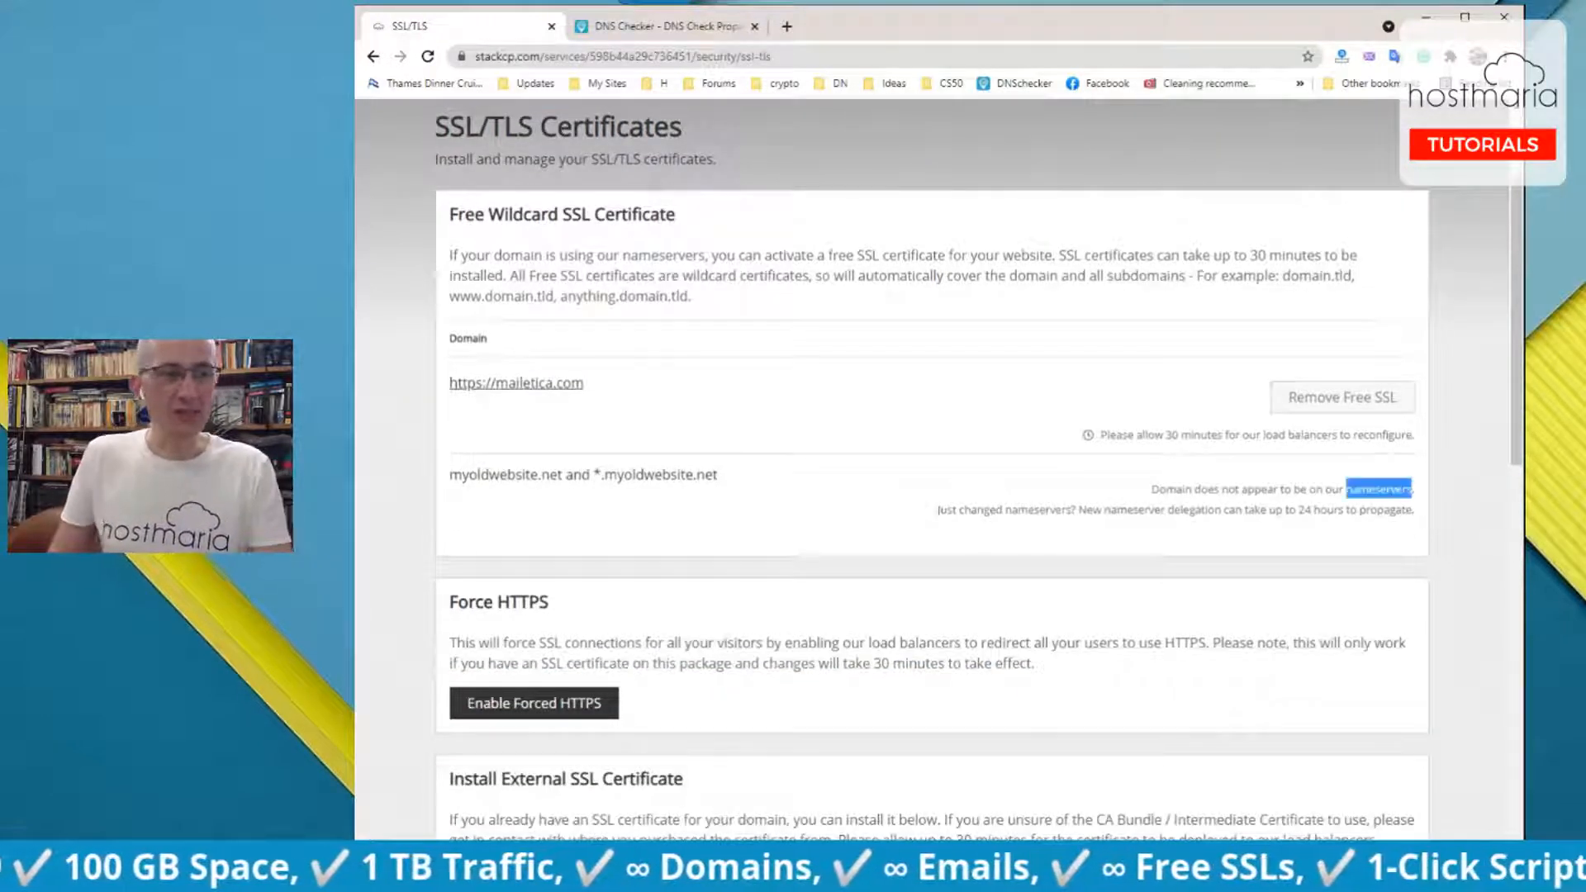
pyautogui.click(1371, 492)
pyautogui.doubleClick(494, 475)
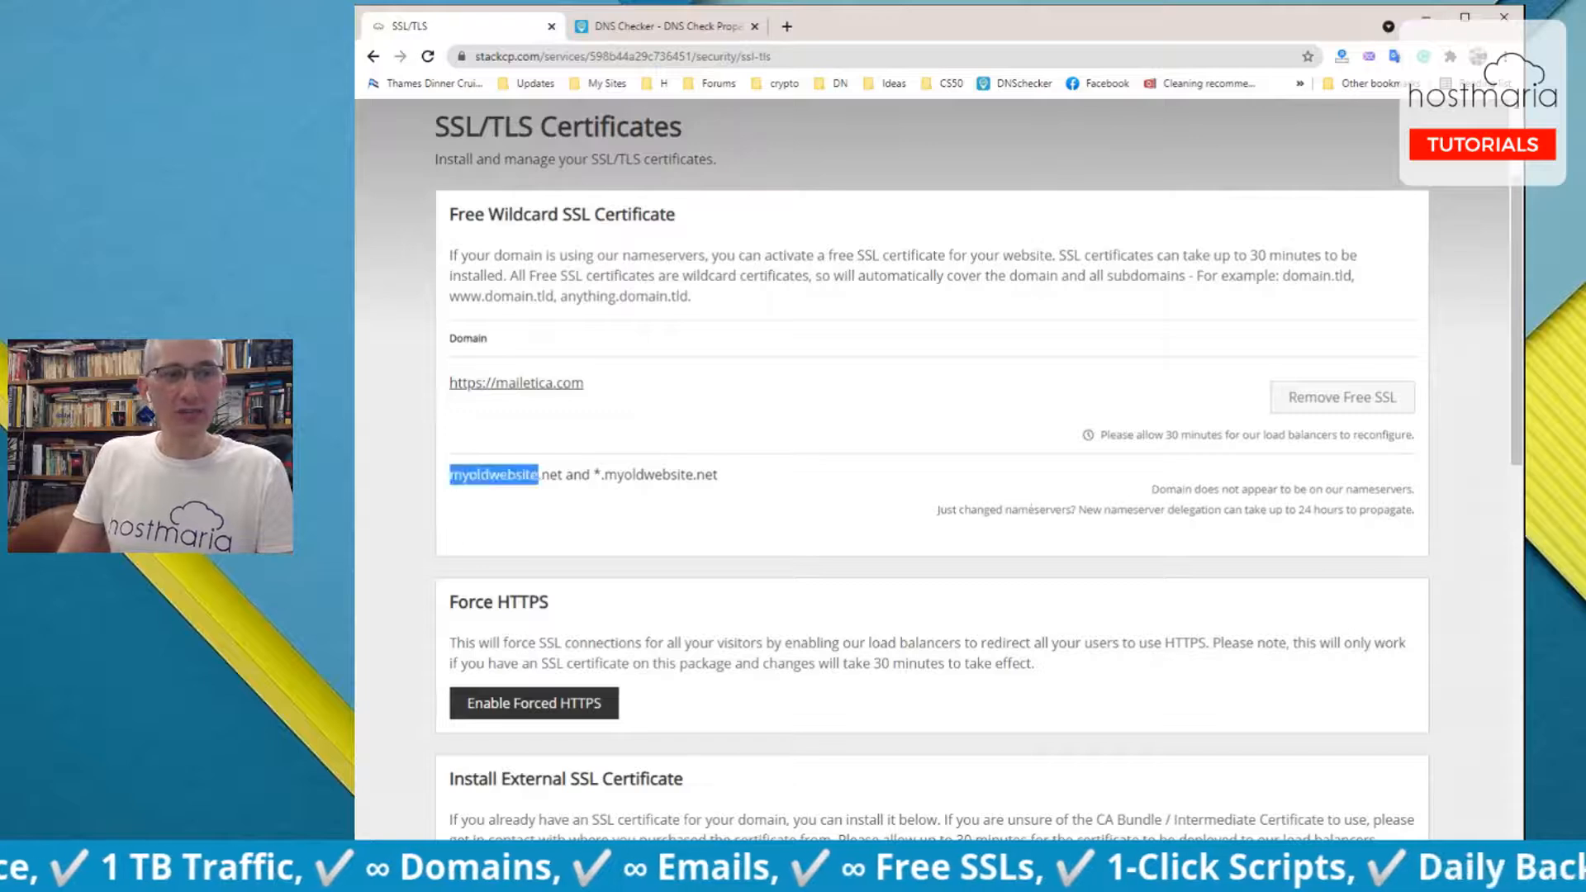
pyautogui.click(494, 474)
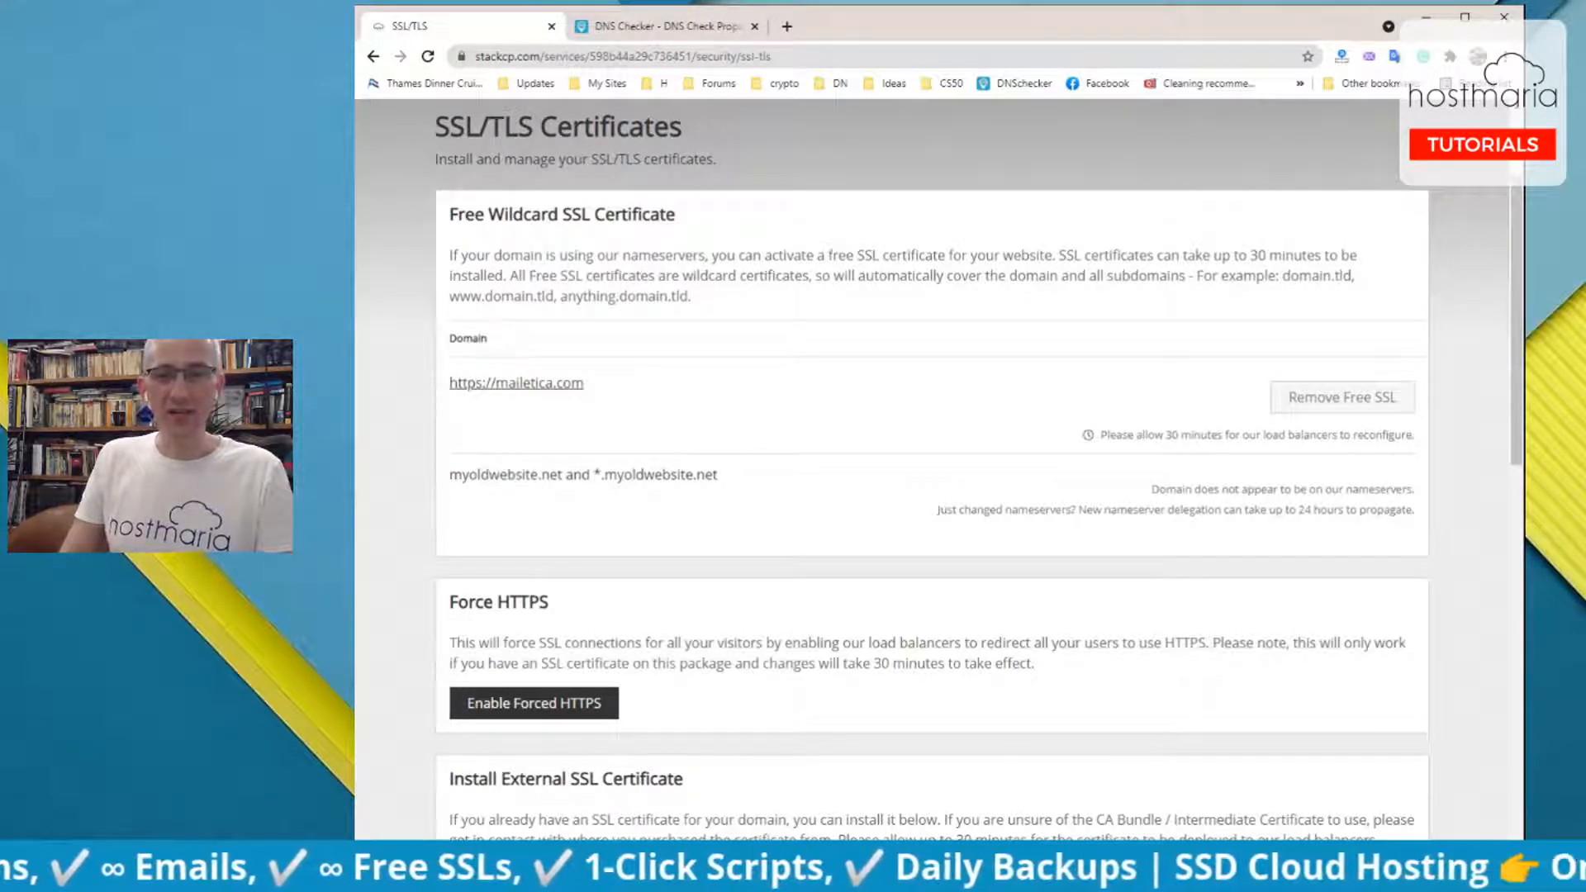
pyautogui.moveTo(1150, 490); pyautogui.dragTo(1415, 489)
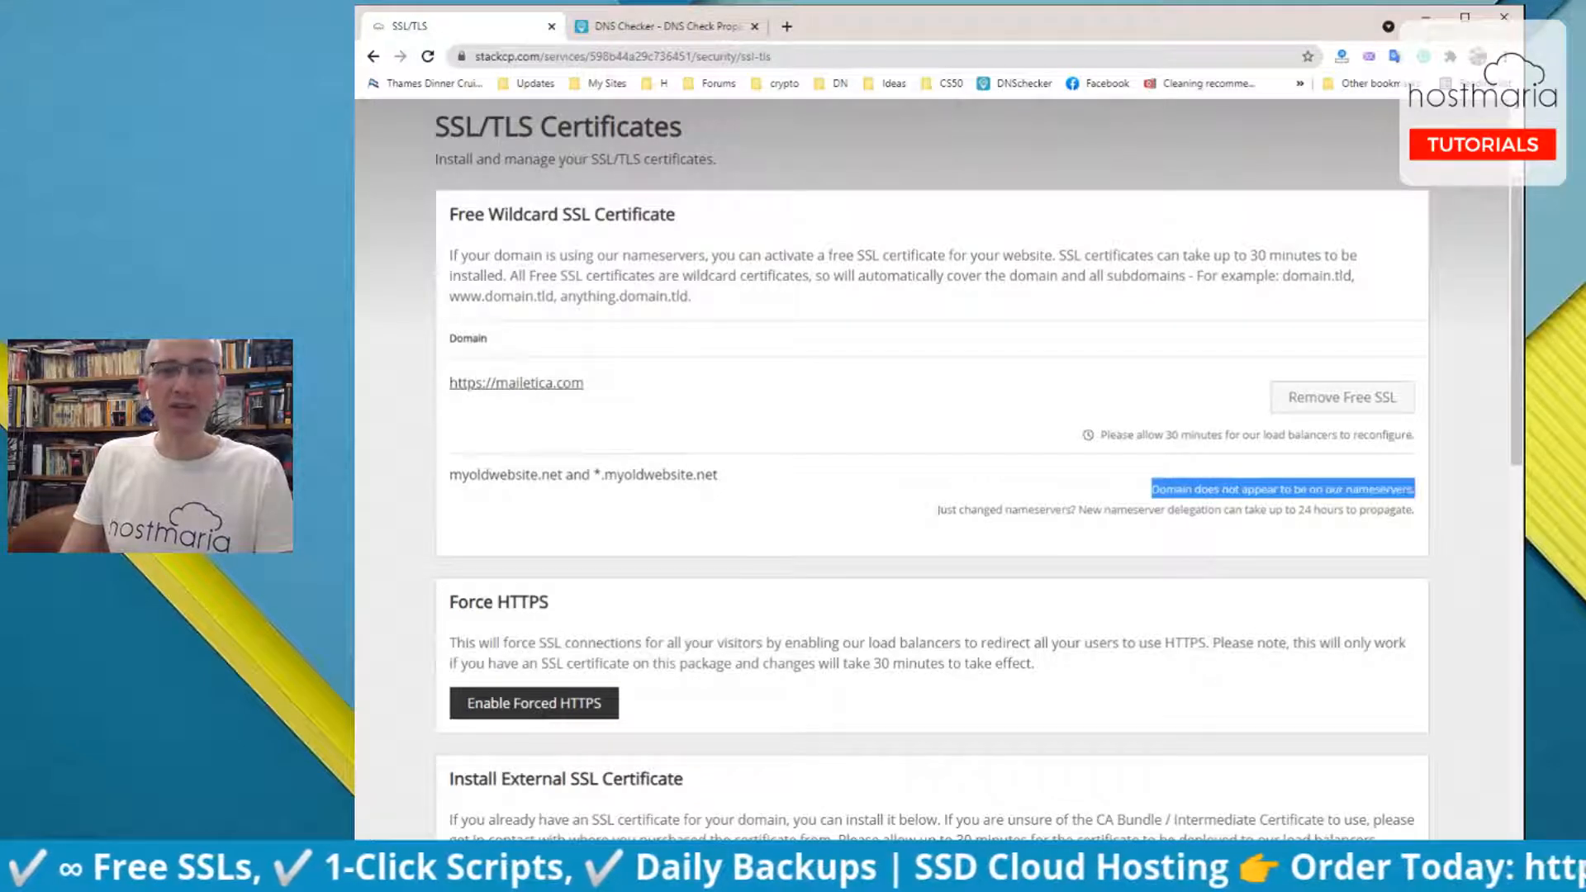
pyautogui.click(1416, 490)
pyautogui.moveTo(1281, 490)
pyautogui.mouseDown()
pyautogui.moveTo(1402, 490)
pyautogui.moveTo(1265, 489)
pyautogui.mouseUp()
pyautogui.click(1360, 492)
pyautogui.click(1264, 492)
# Return to the mailetica.com account overview through the Home breadcrumb.
pyautogui.scroll(2, 440, 544)
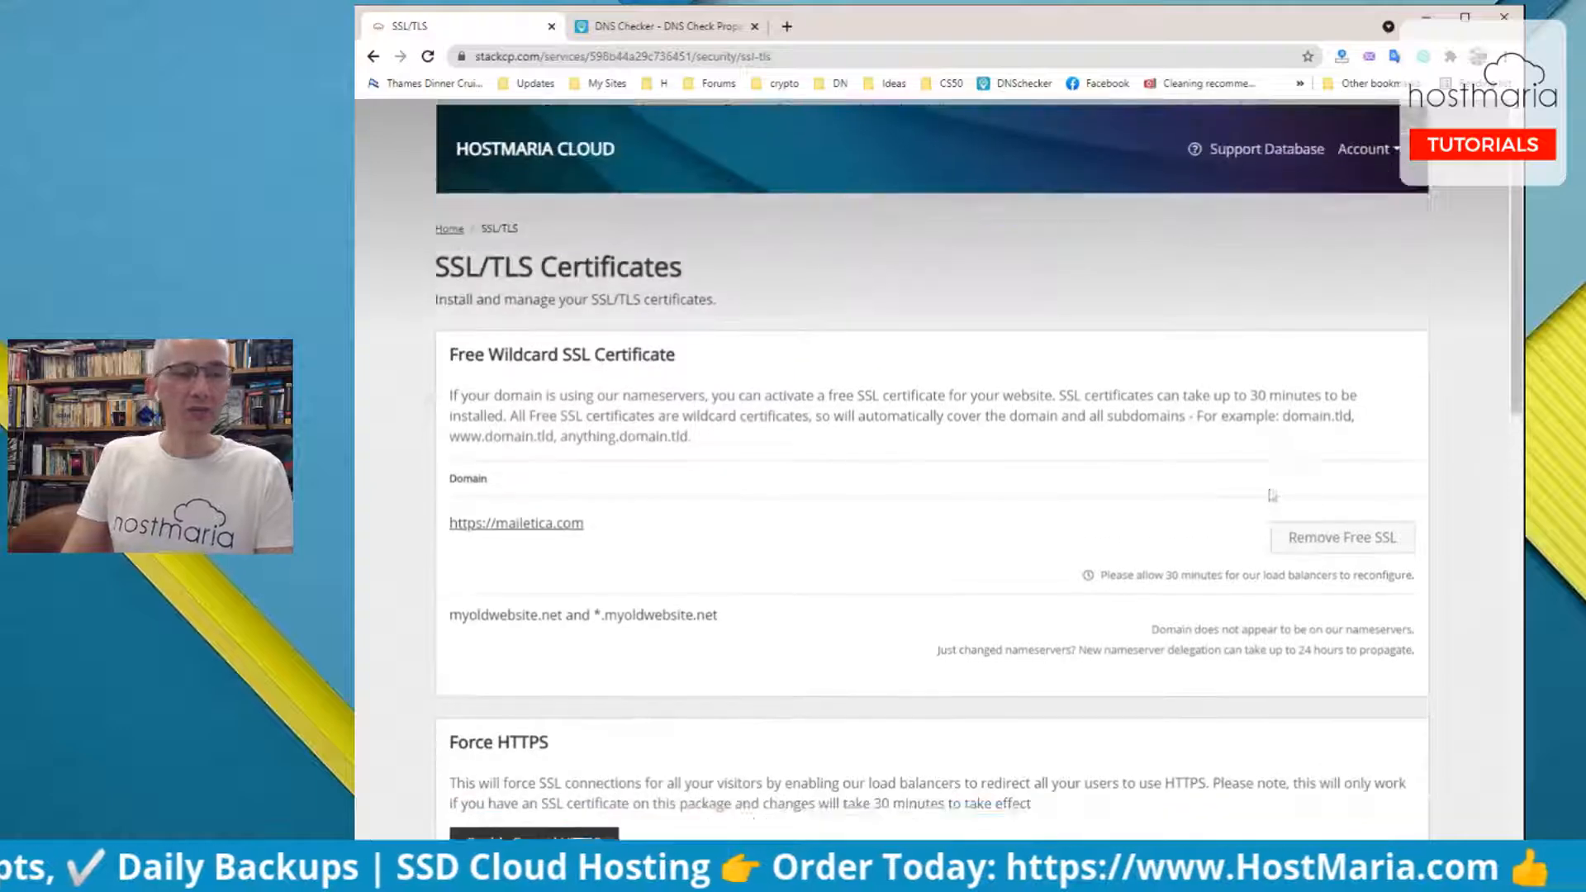
pyautogui.scroll(-2, 440, 544)
pyautogui.scroll(2, 441, 544)
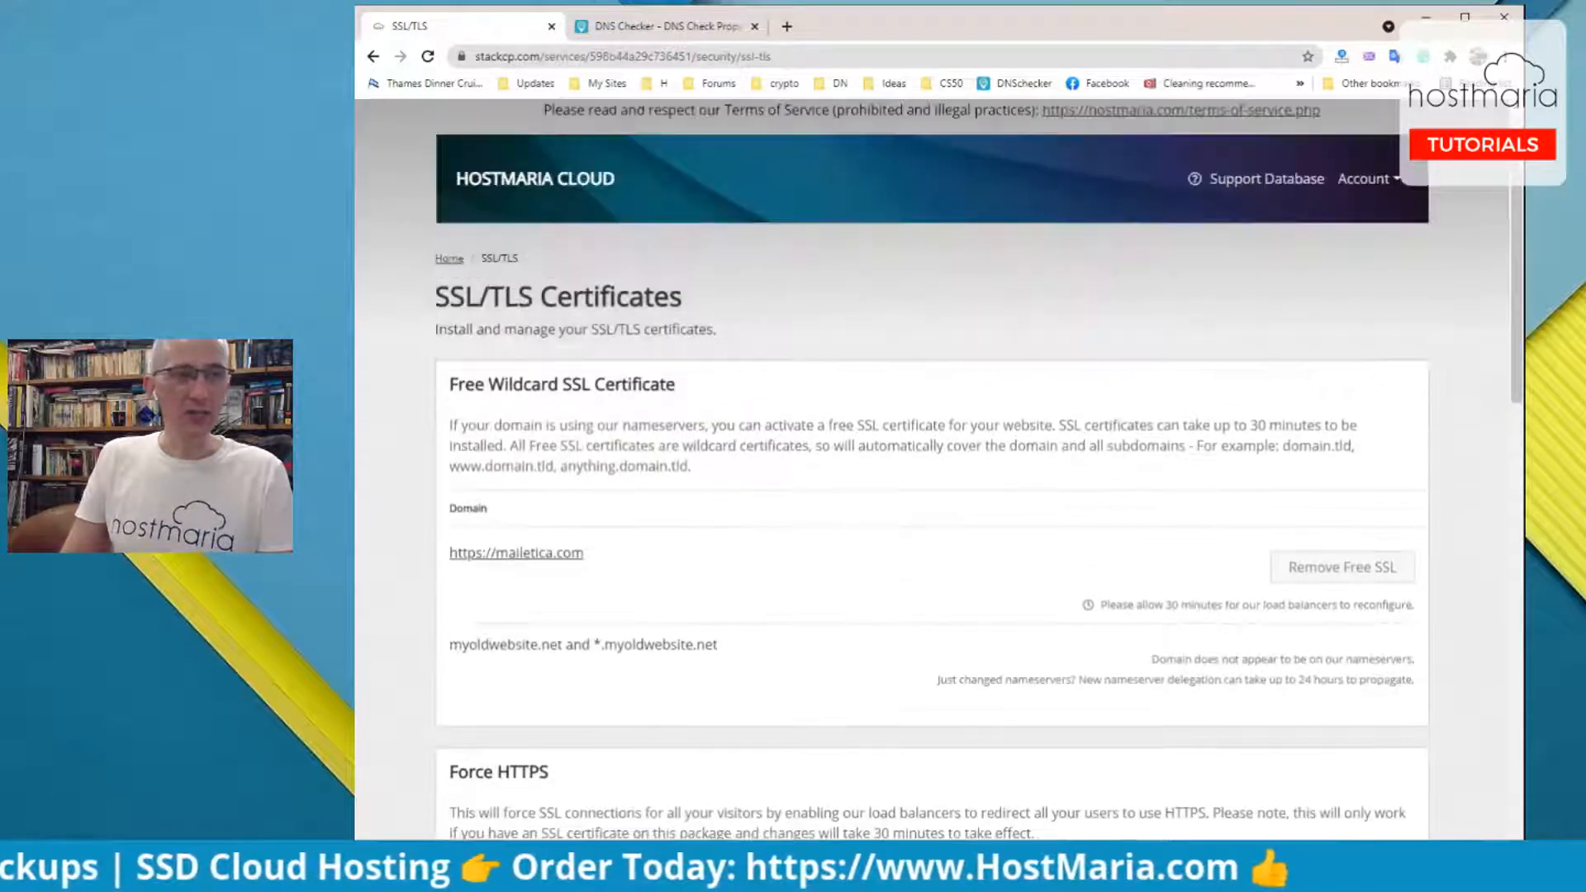
pyautogui.click(450, 260)
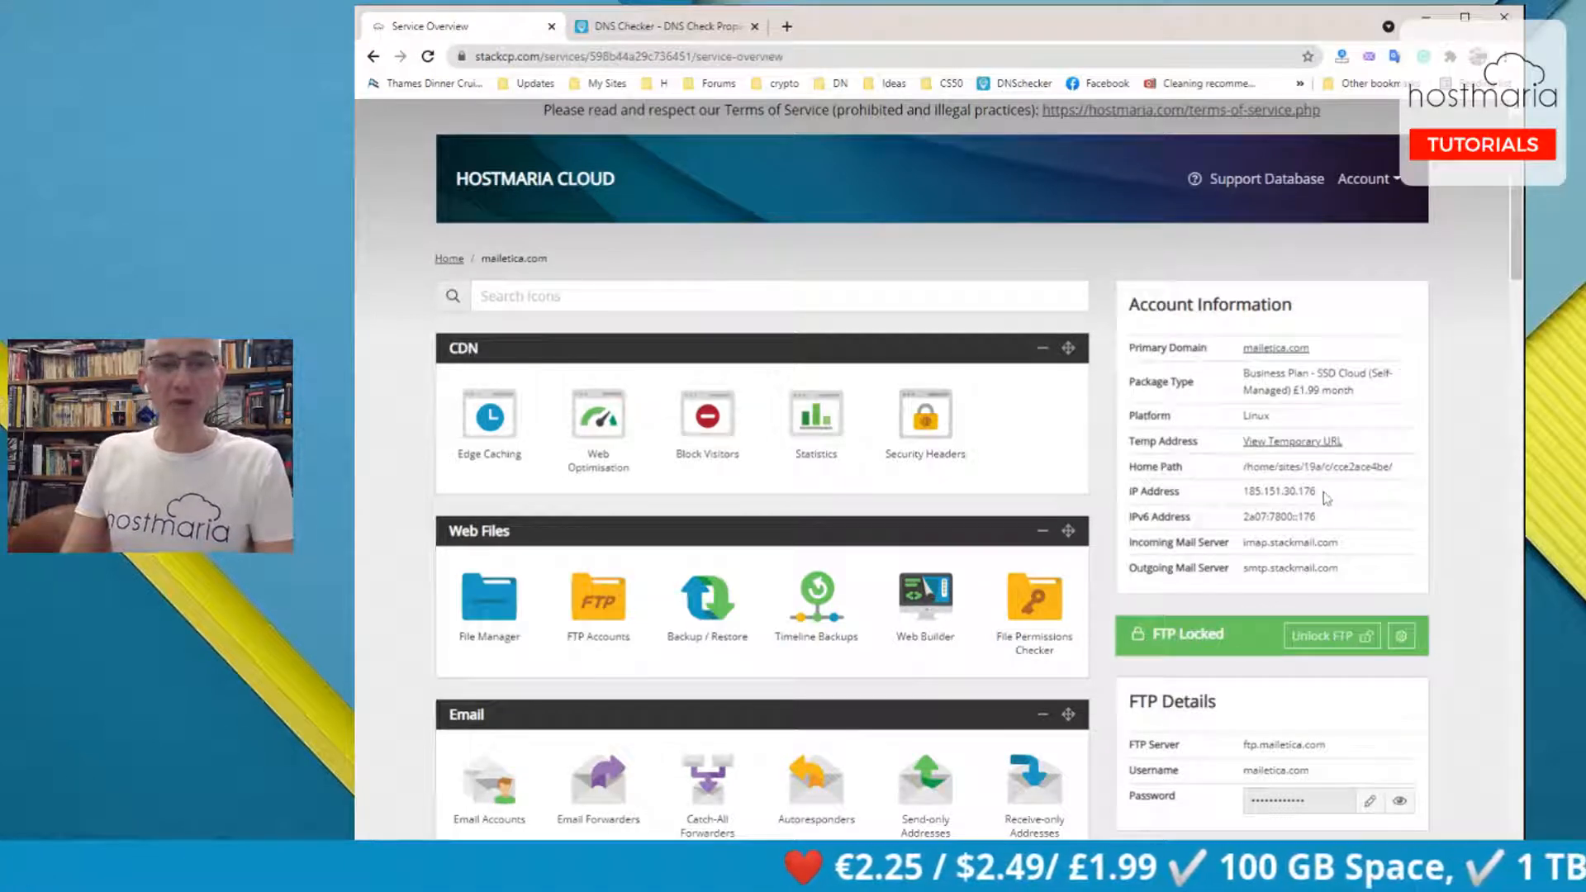
pyautogui.moveTo(1322, 493); pyautogui.dragTo(1243, 496)
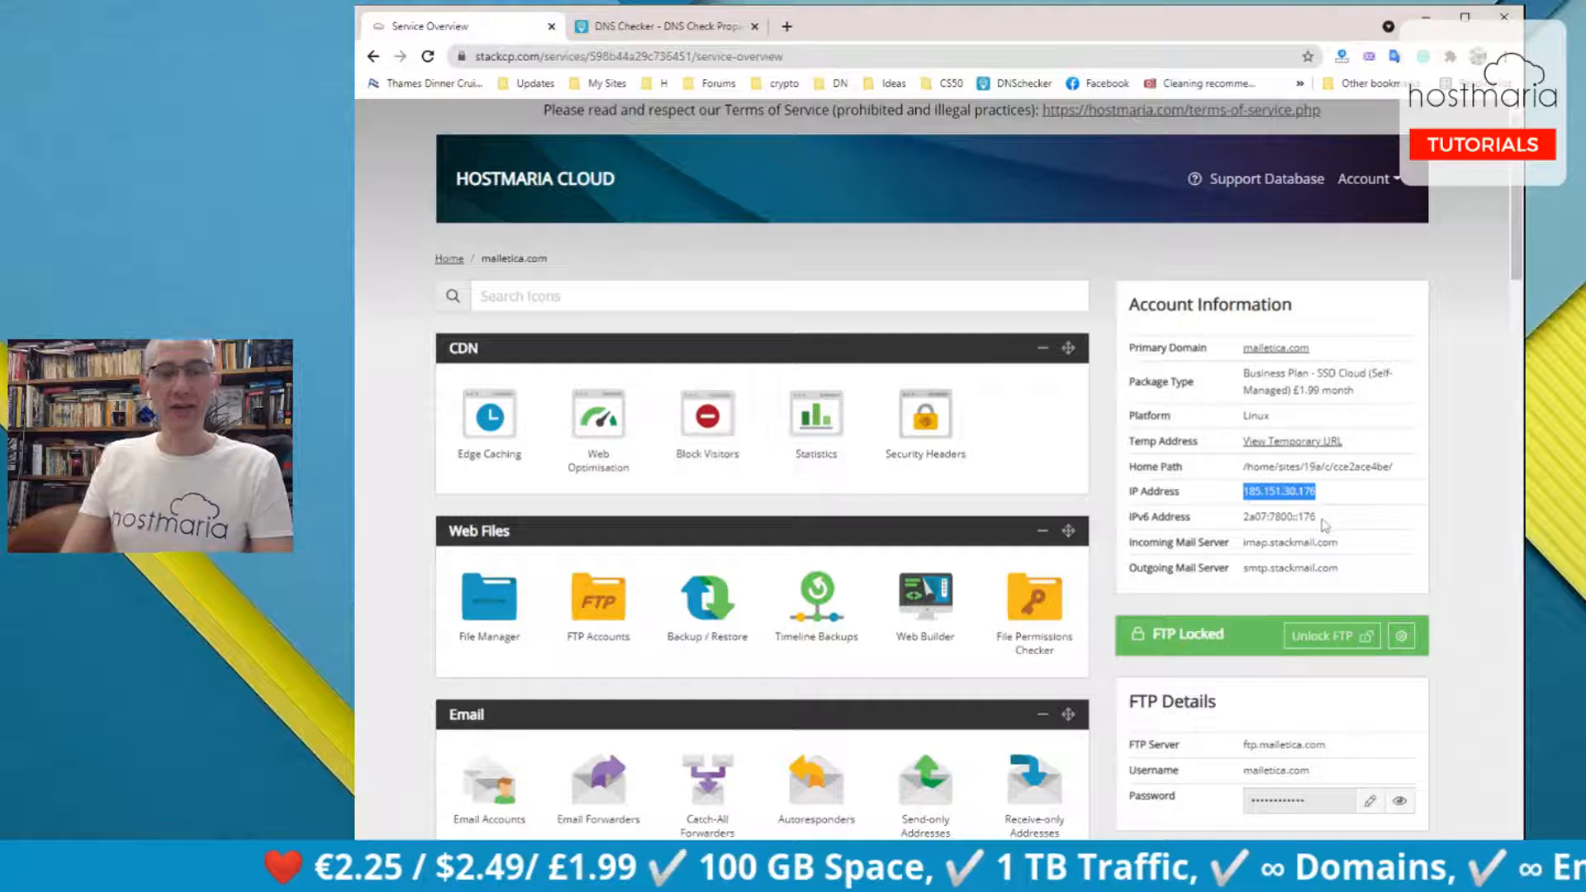
pyautogui.moveTo(1322, 519); pyautogui.dragTo(1241, 518)
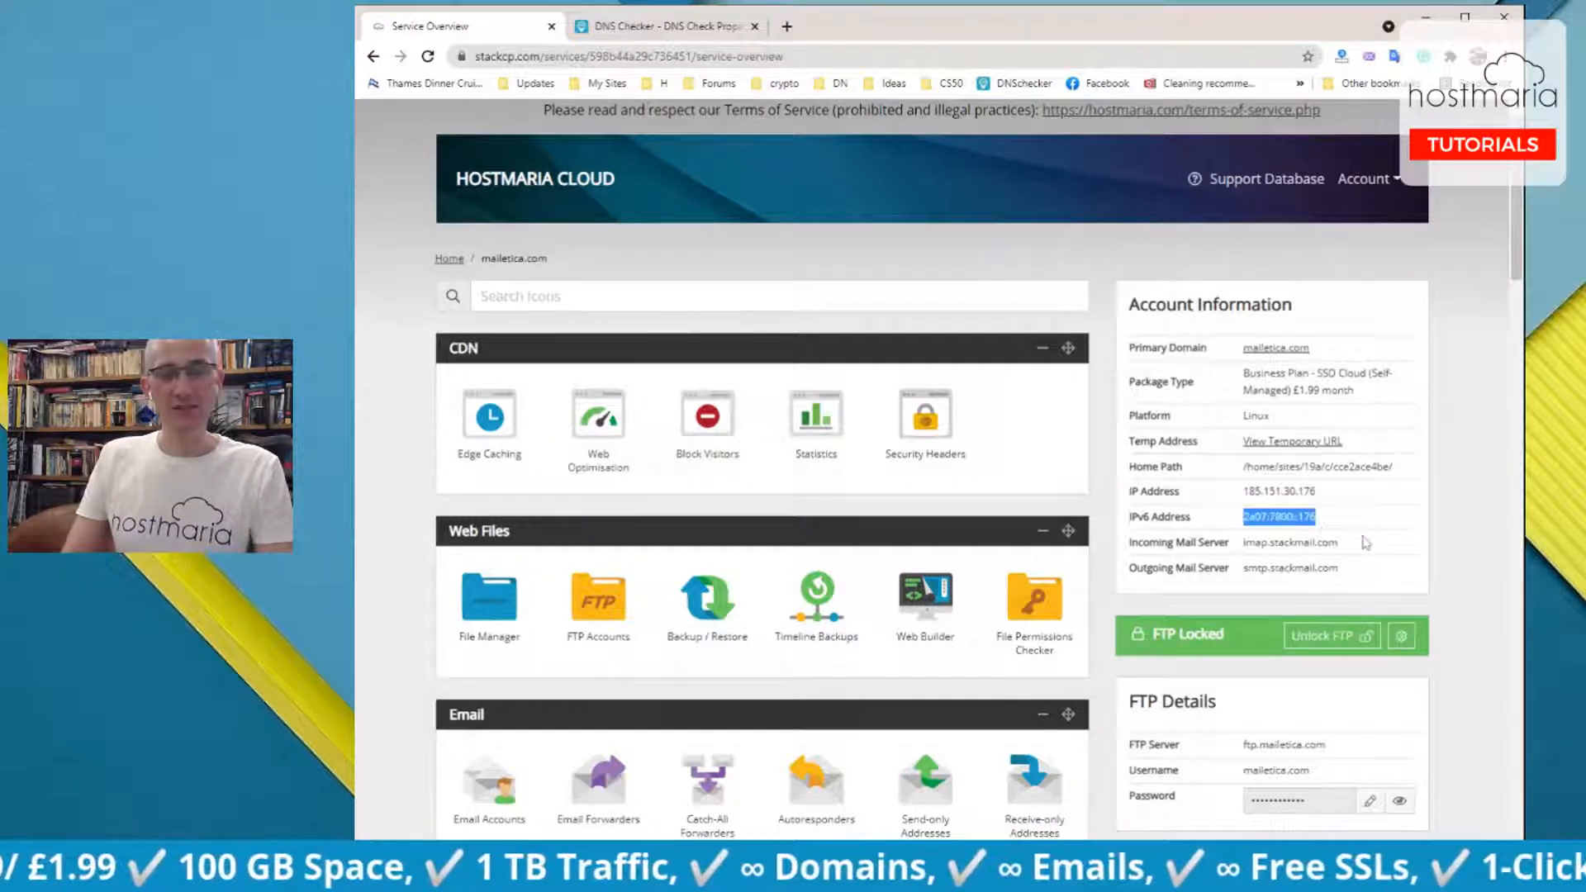
pyautogui.scroll(-1, 1388, 471)
pyautogui.click(1391, 473)
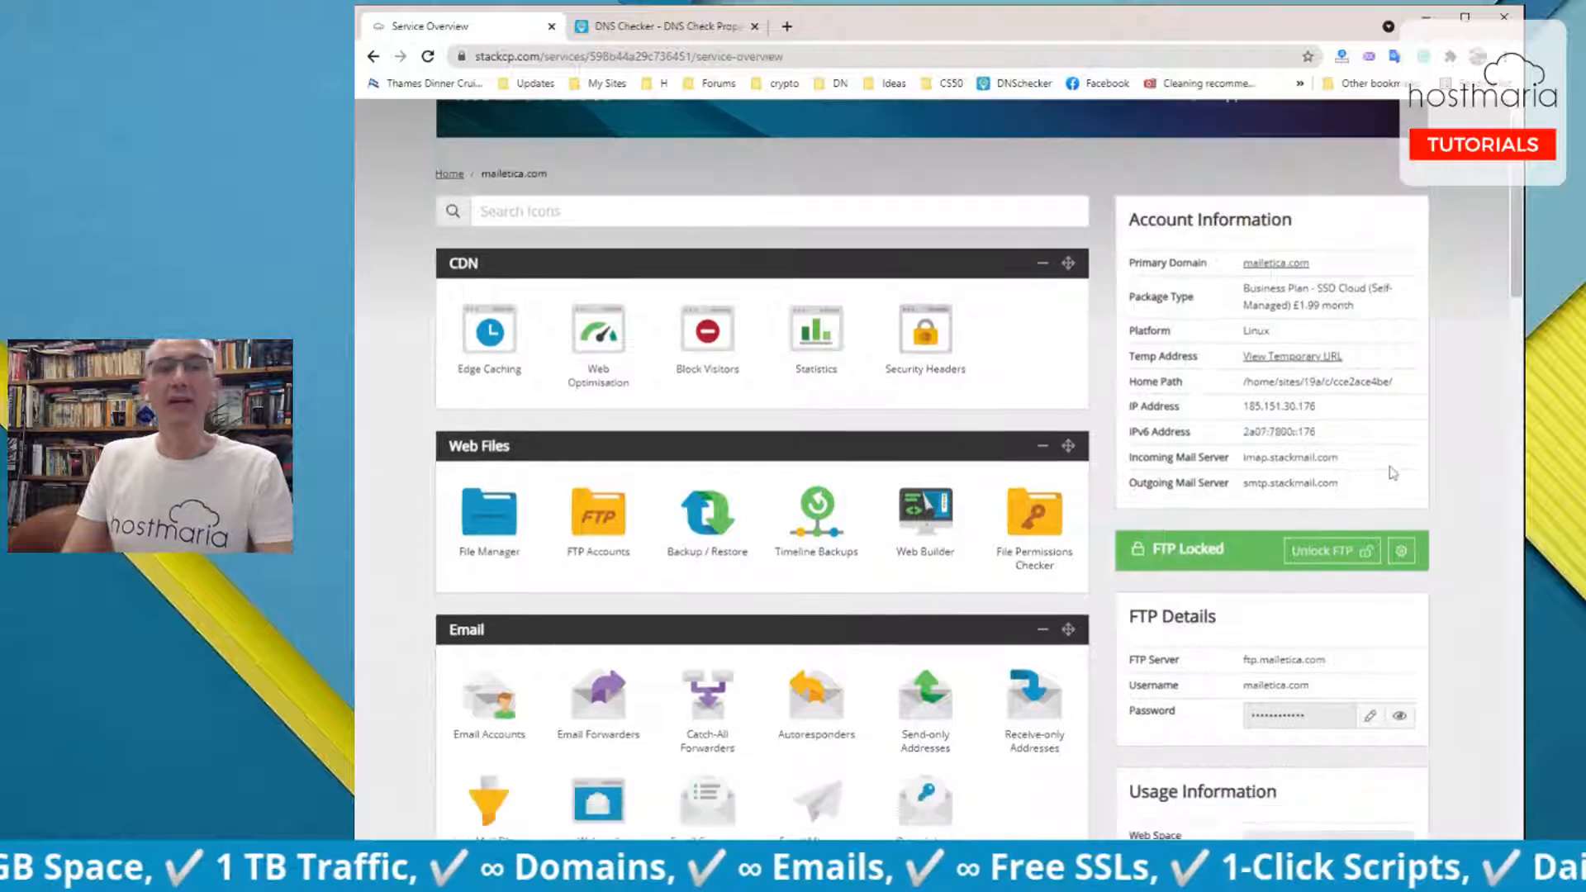
pyautogui.scroll(-6, 956, 378)
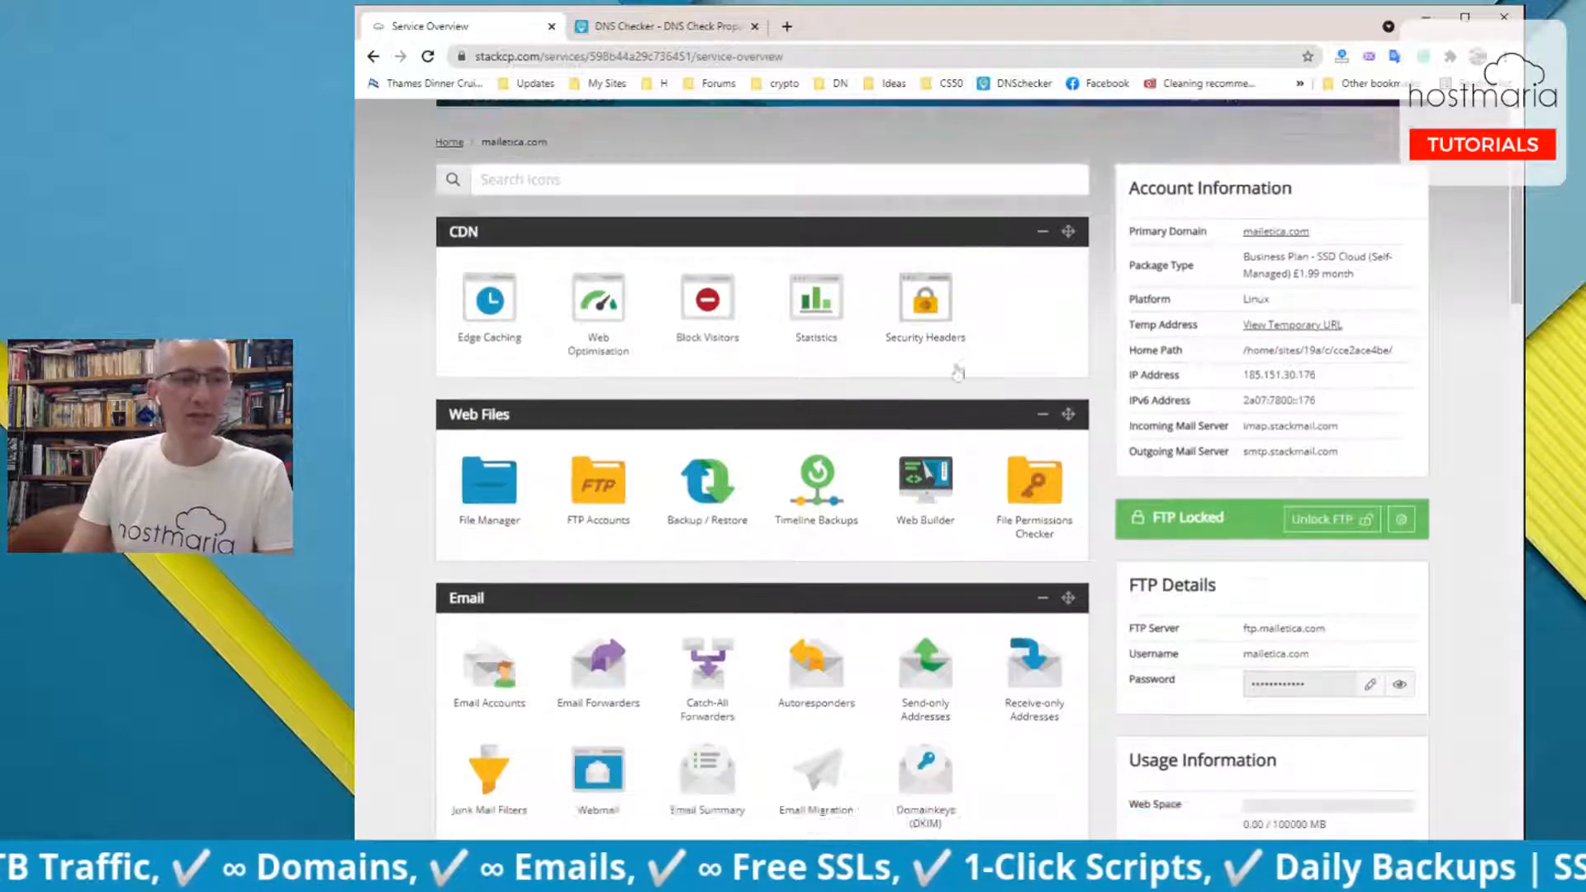
pyautogui.scroll(-2, 924, 537)
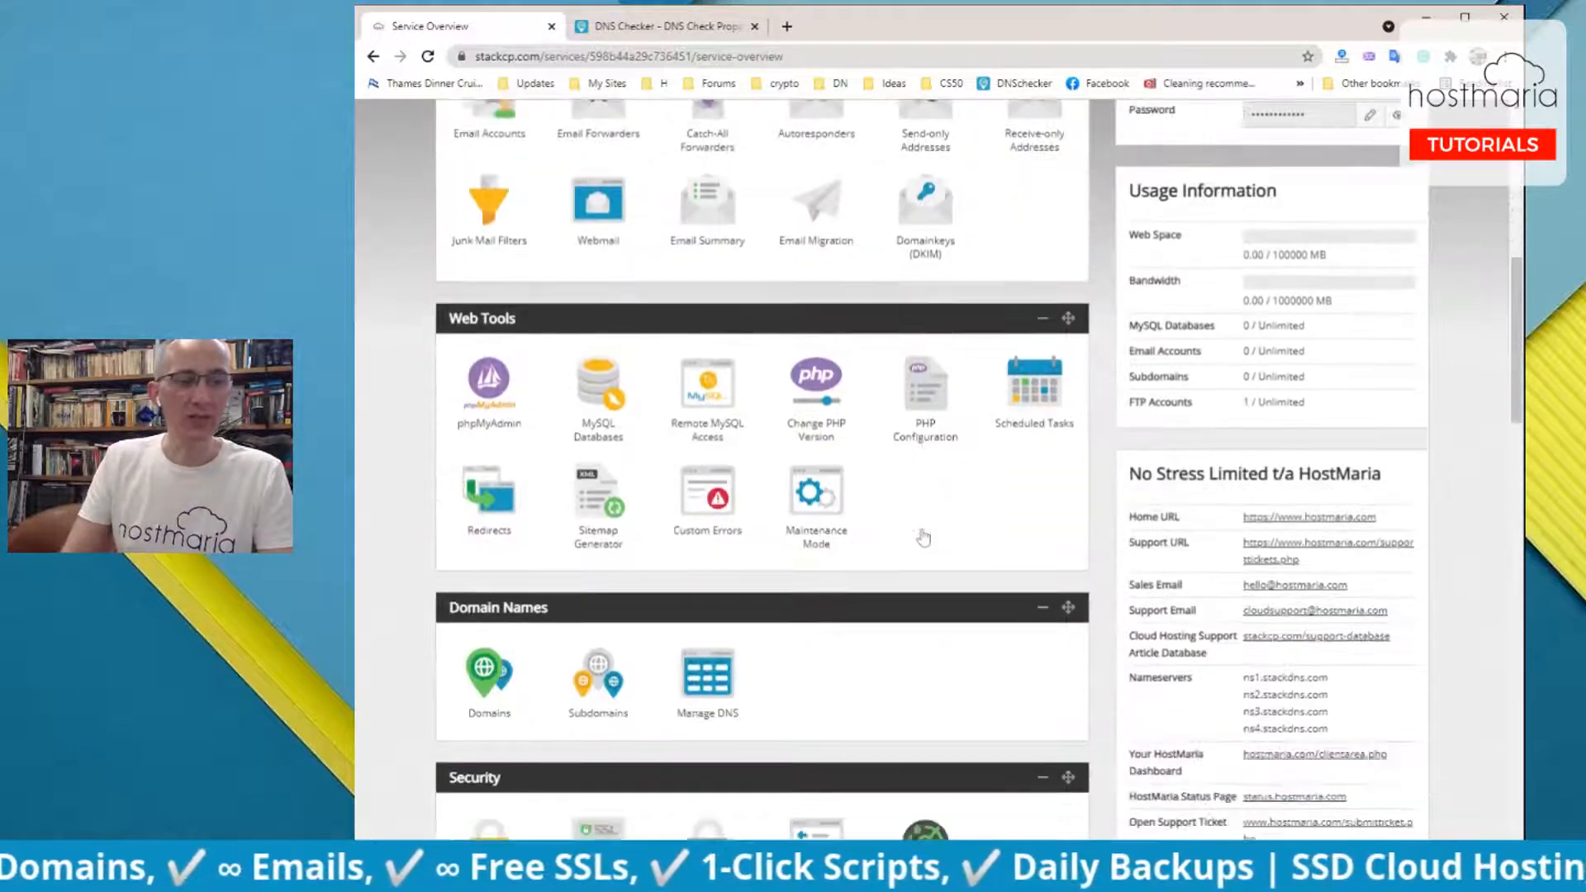
pyautogui.click(714, 598)
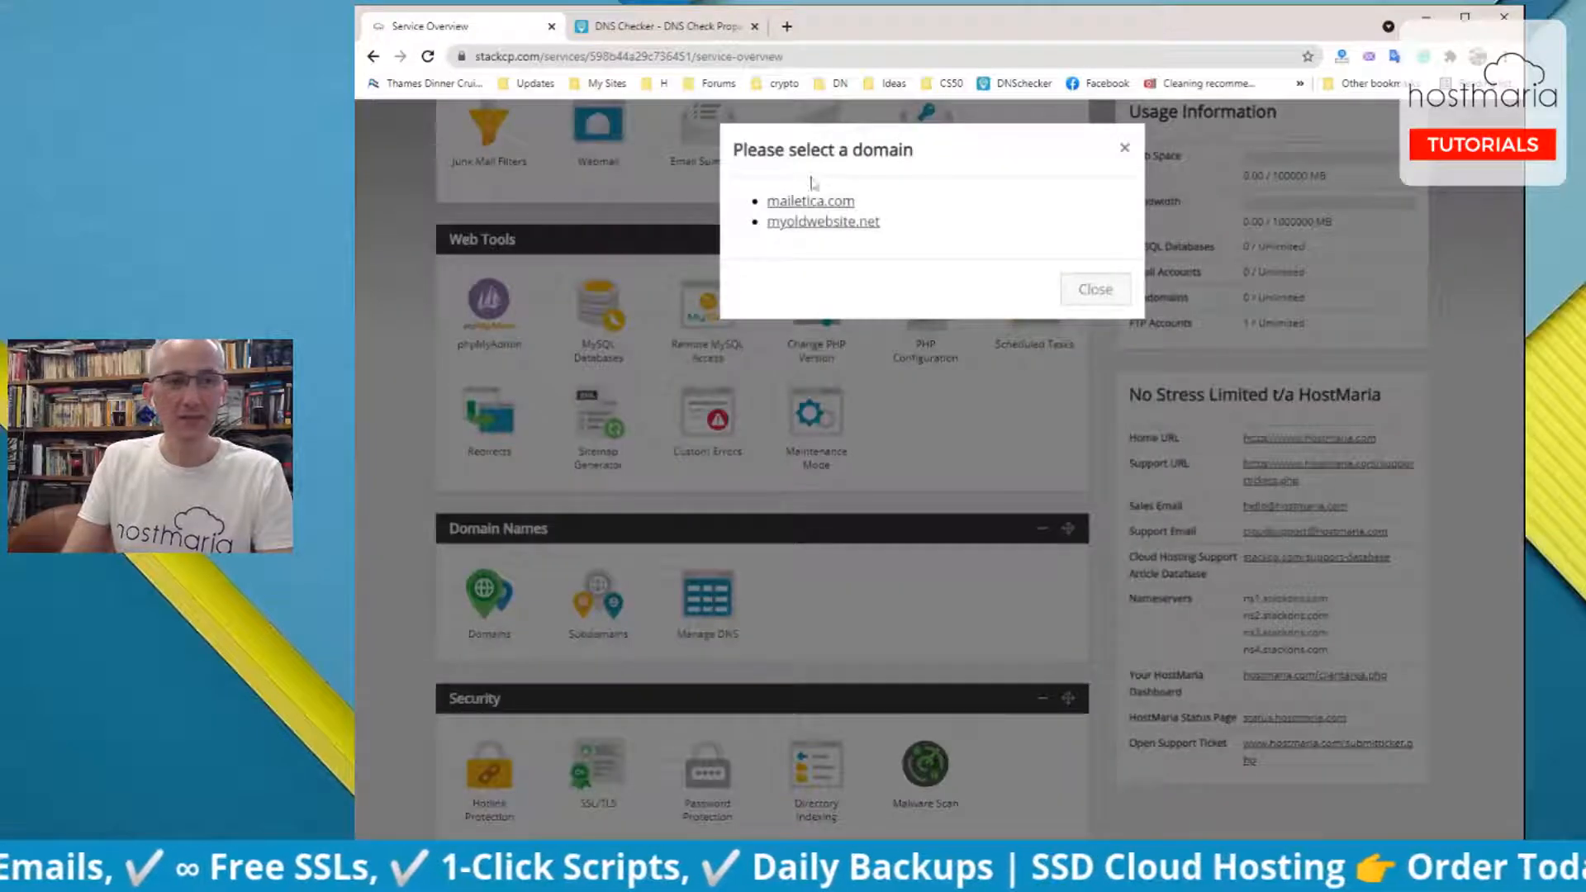
pyautogui.click(811, 202)
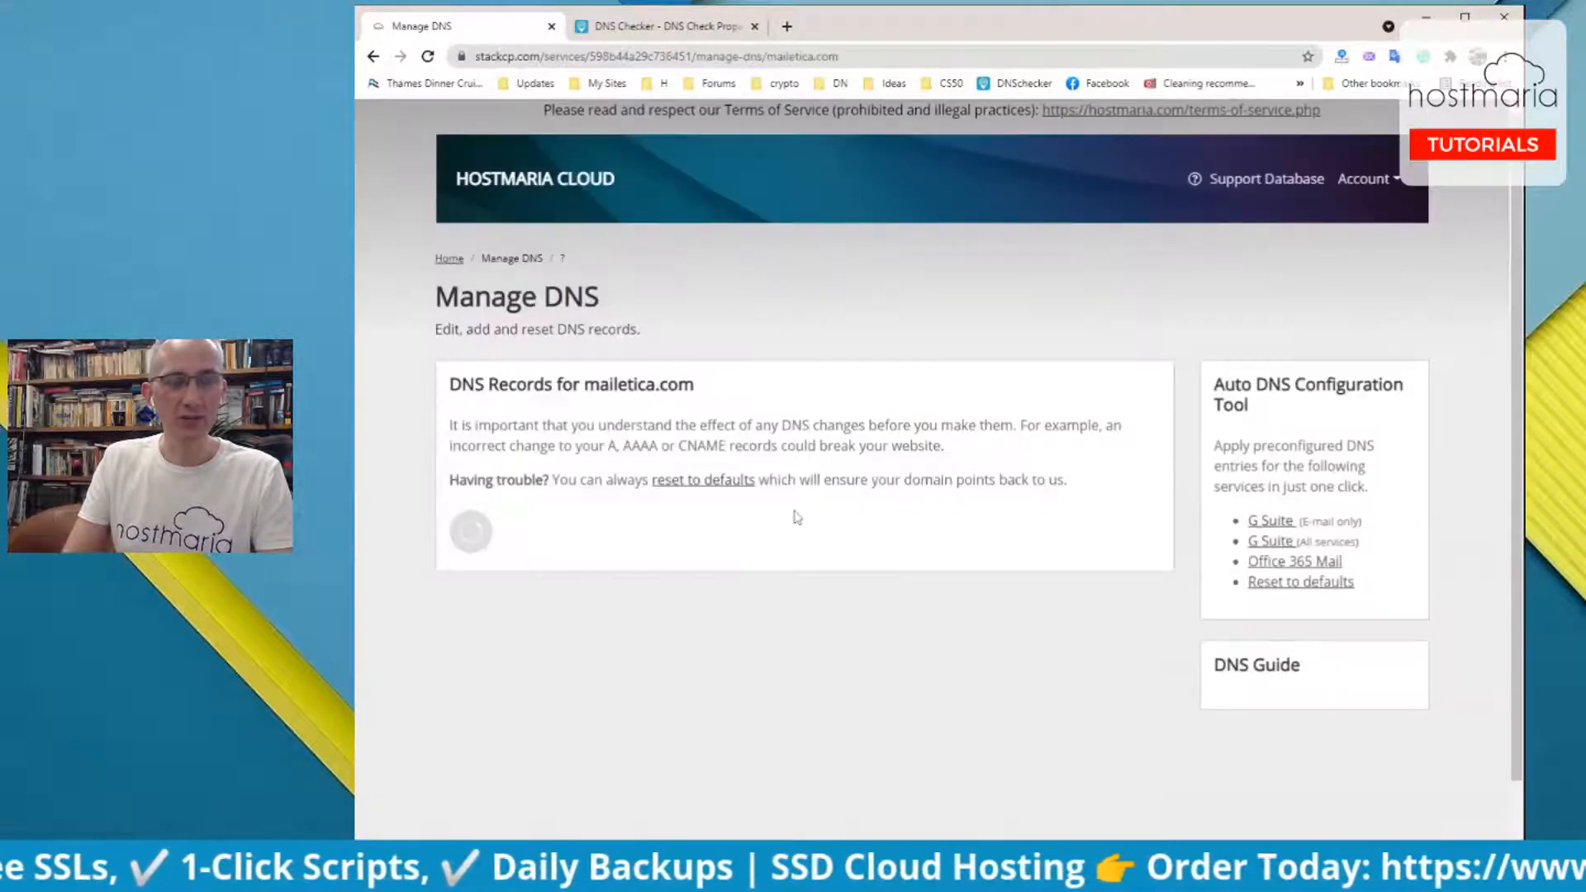
pyautogui.scroll(-3, 1203, 390)
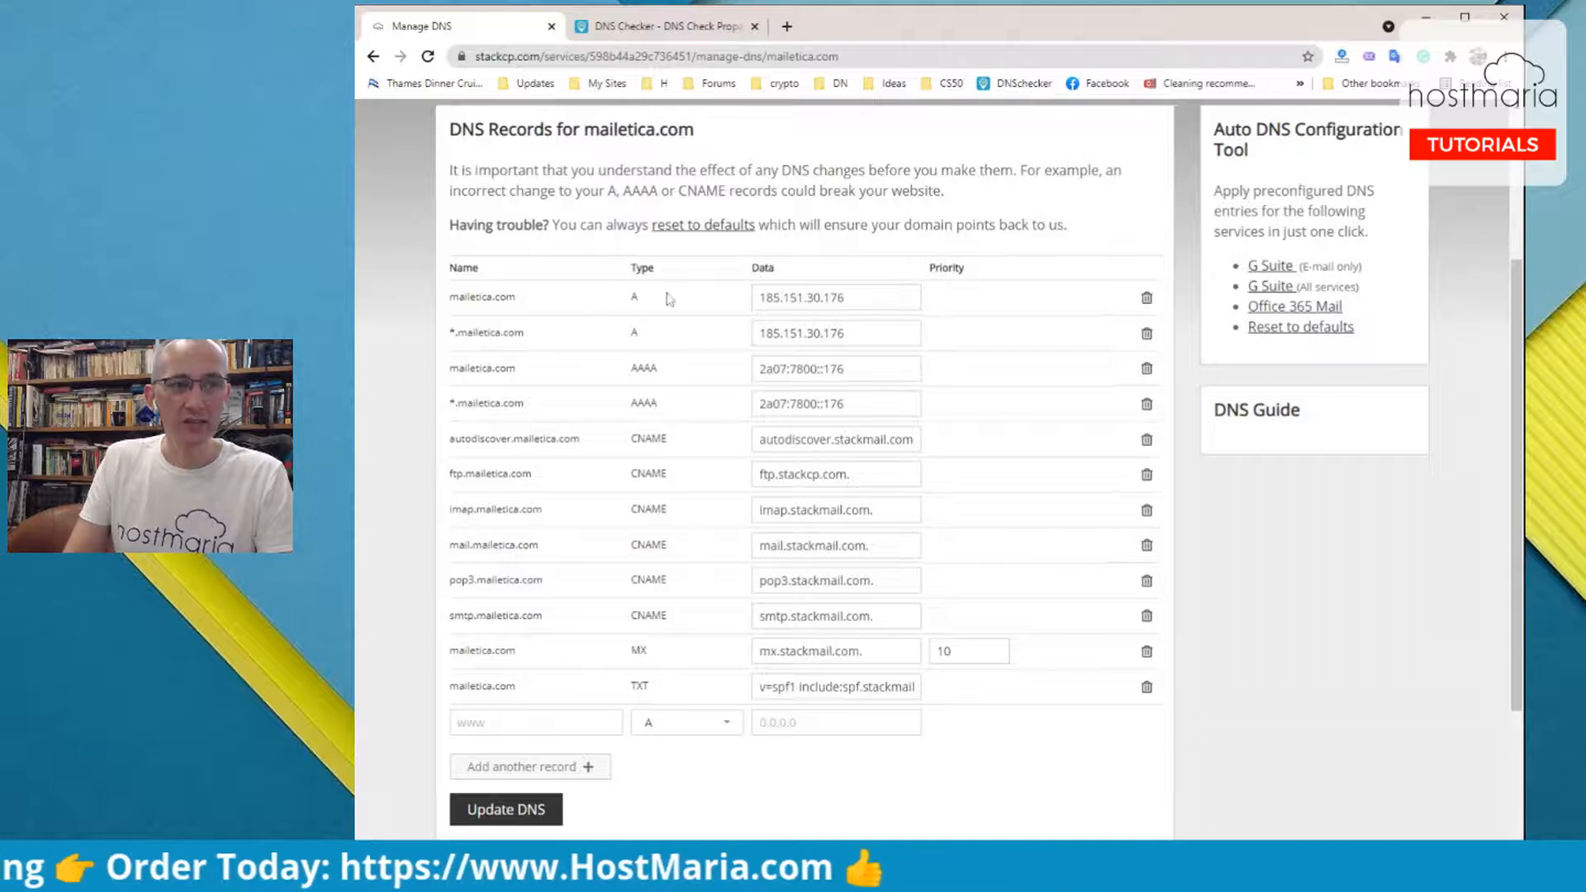
pyautogui.moveTo(668, 299); pyautogui.dragTo(446, 335)
pyautogui.doubleClick(459, 299)
pyautogui.click(519, 300)
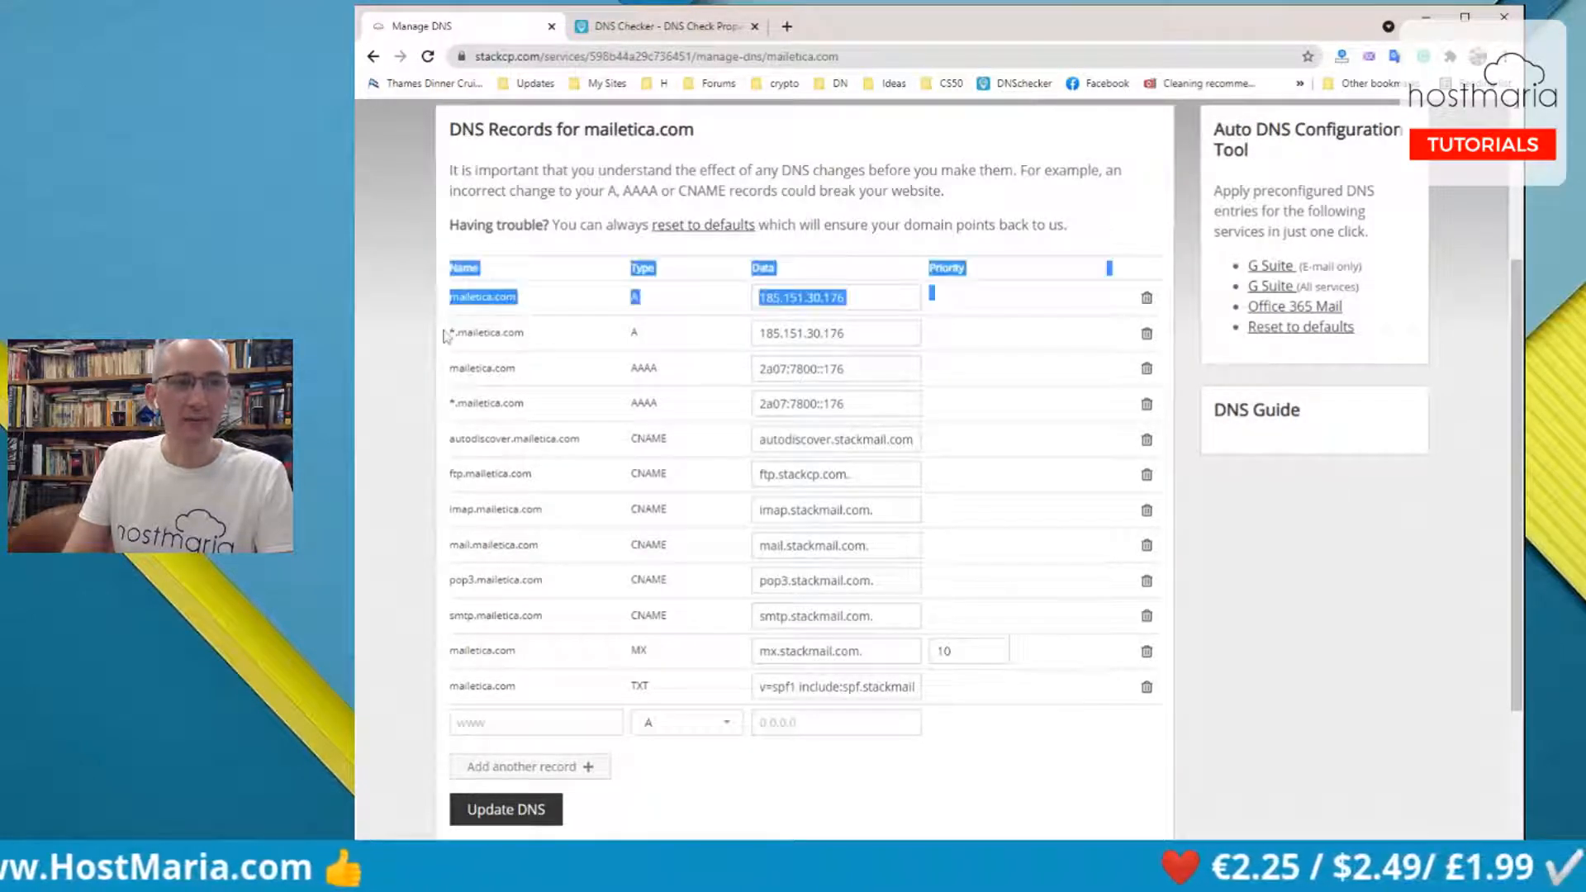
pyautogui.click(442, 327)
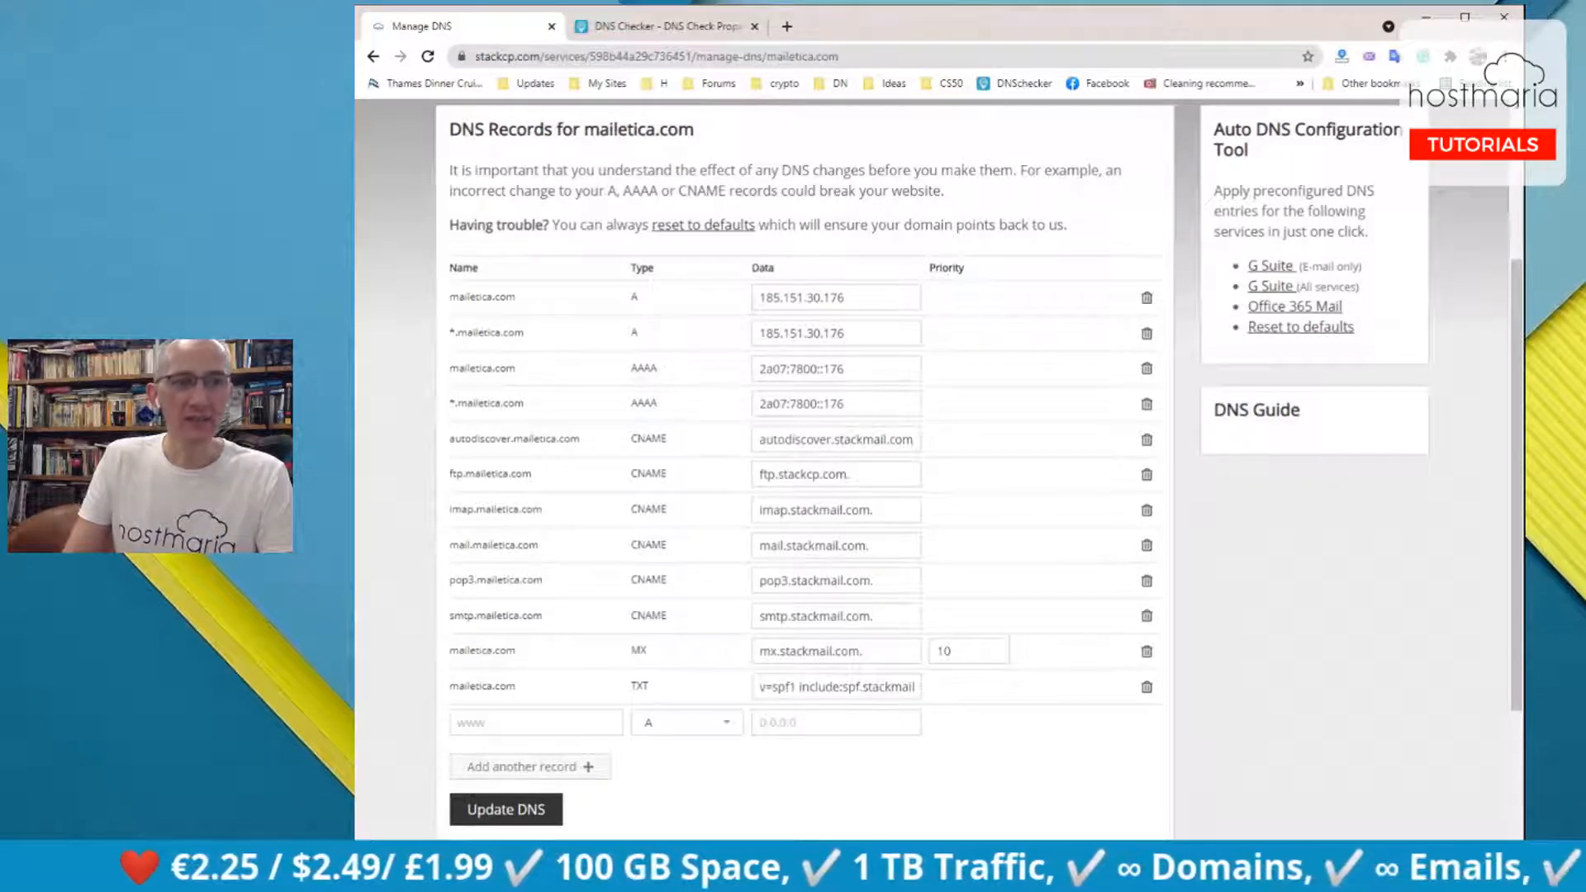
pyautogui.doubleClick(645, 400)
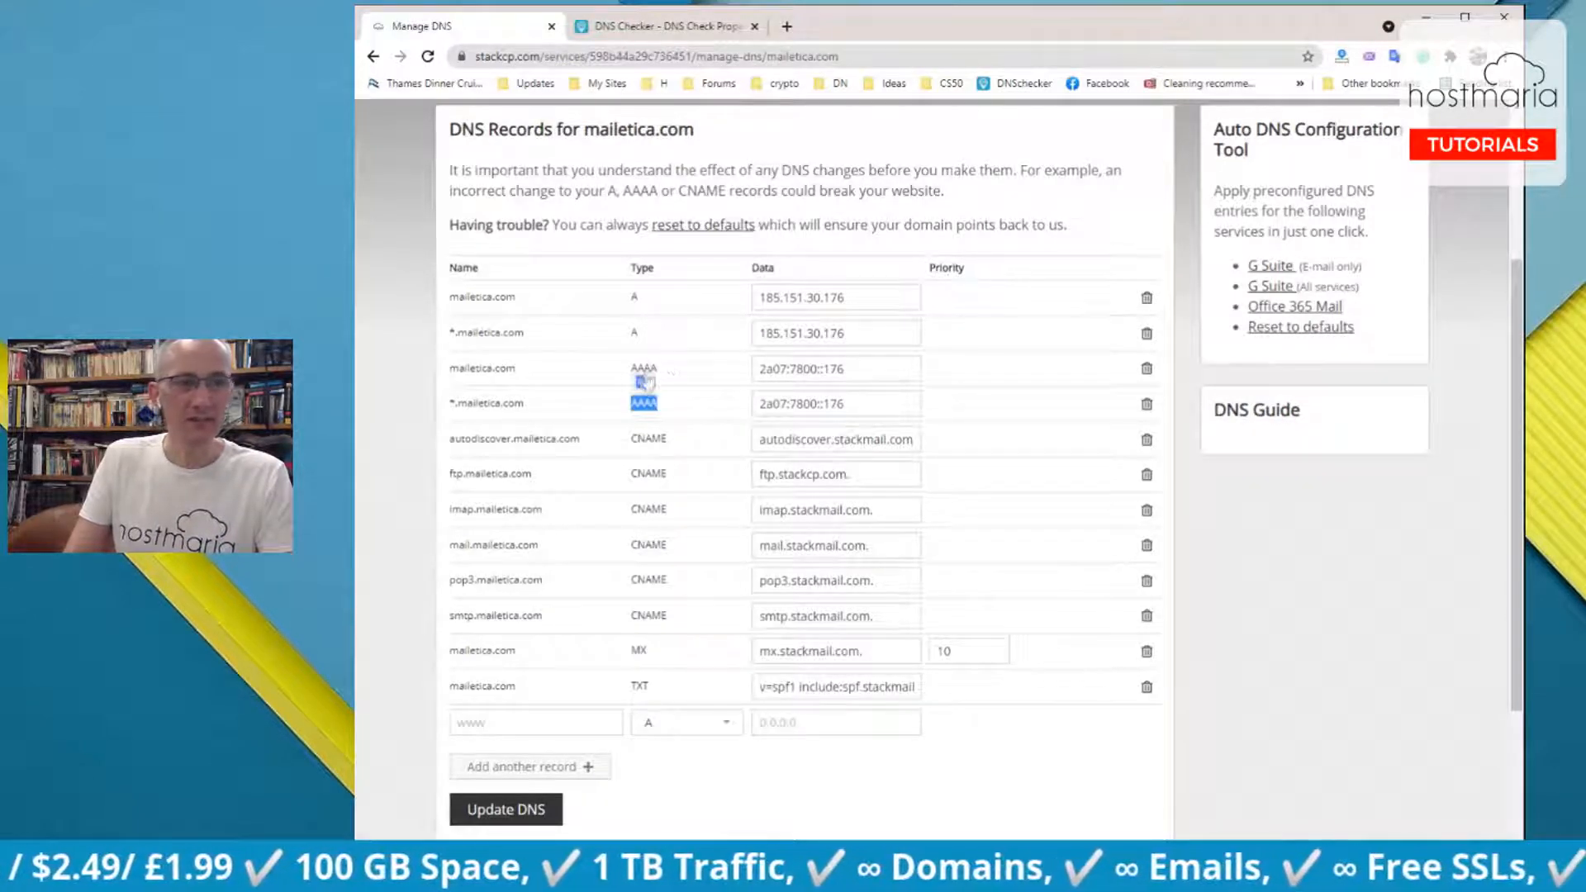
pyautogui.click(668, 363)
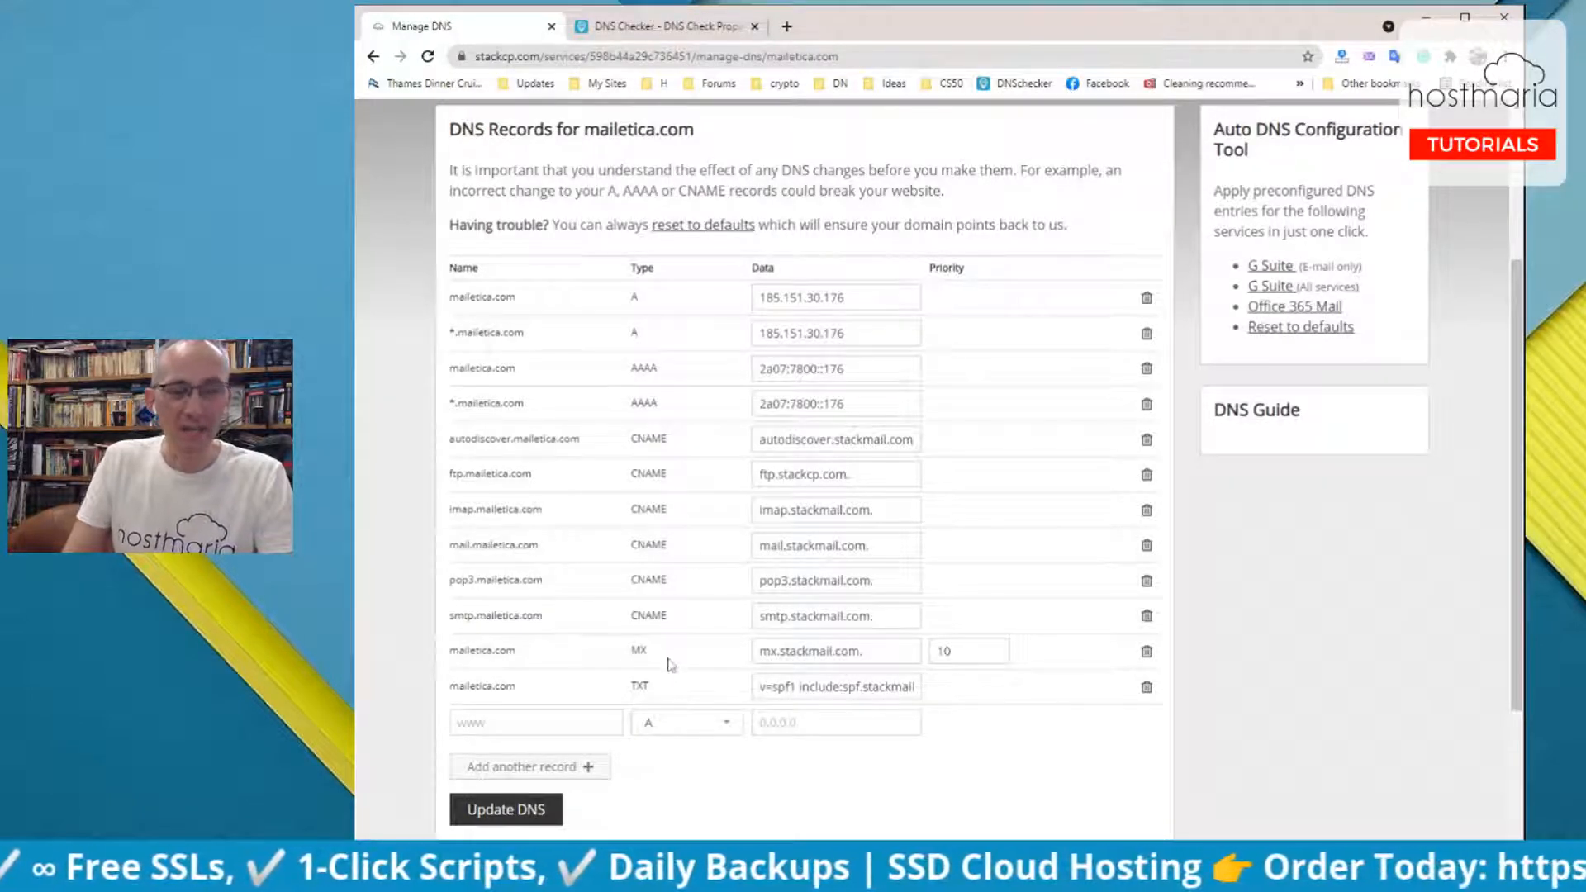
pyautogui.moveTo(638, 652); pyautogui.dragTo(661, 667)
pyautogui.click(694, 655)
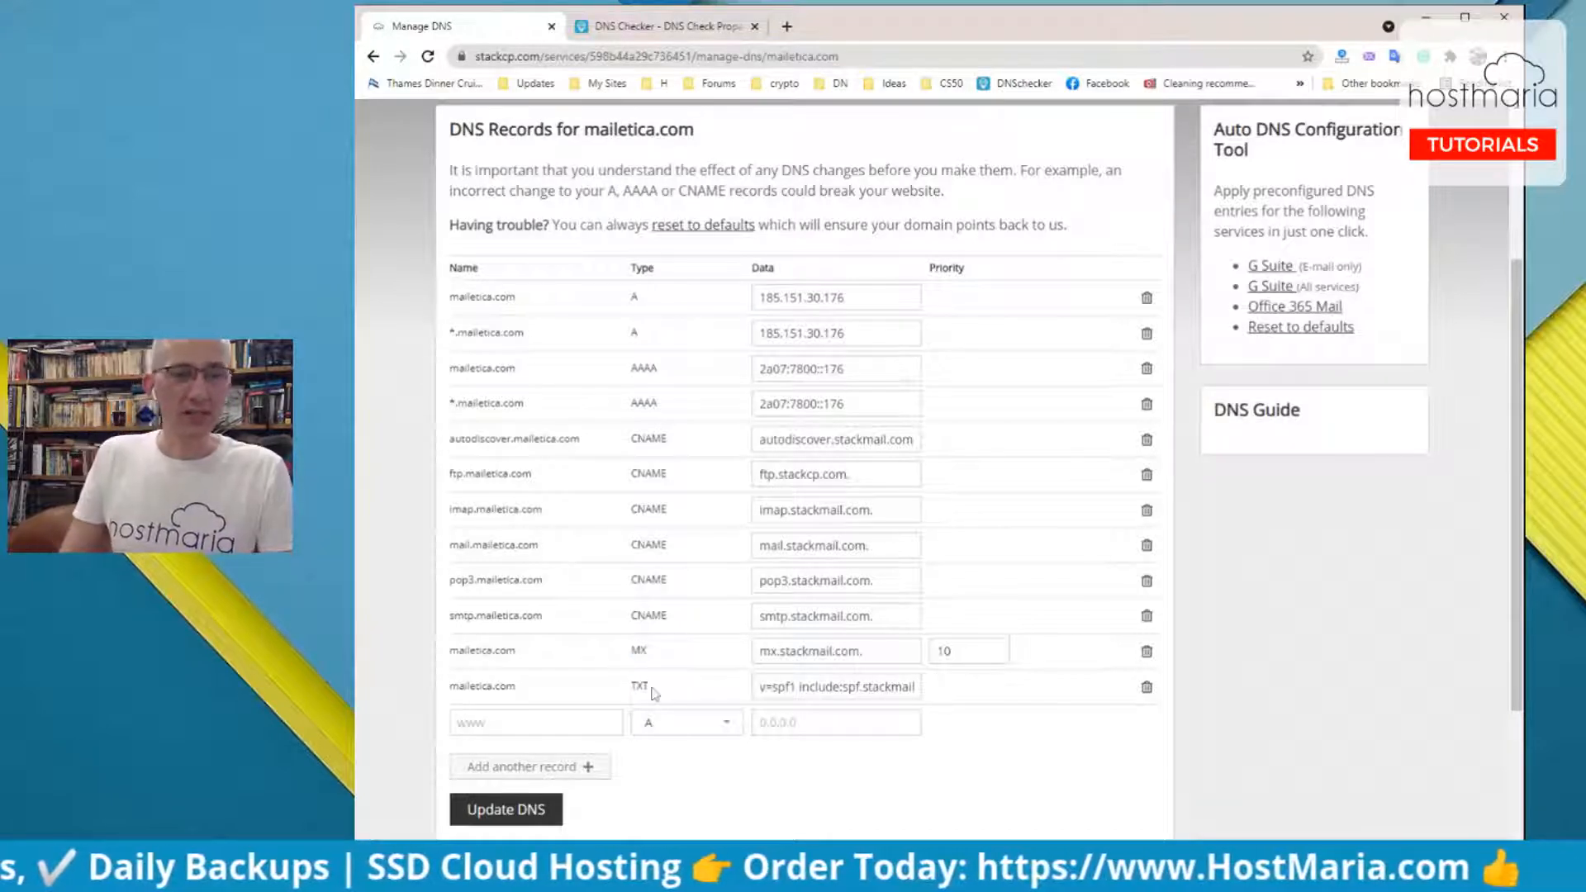
pyautogui.doubleClick(650, 688)
pyautogui.click(693, 683)
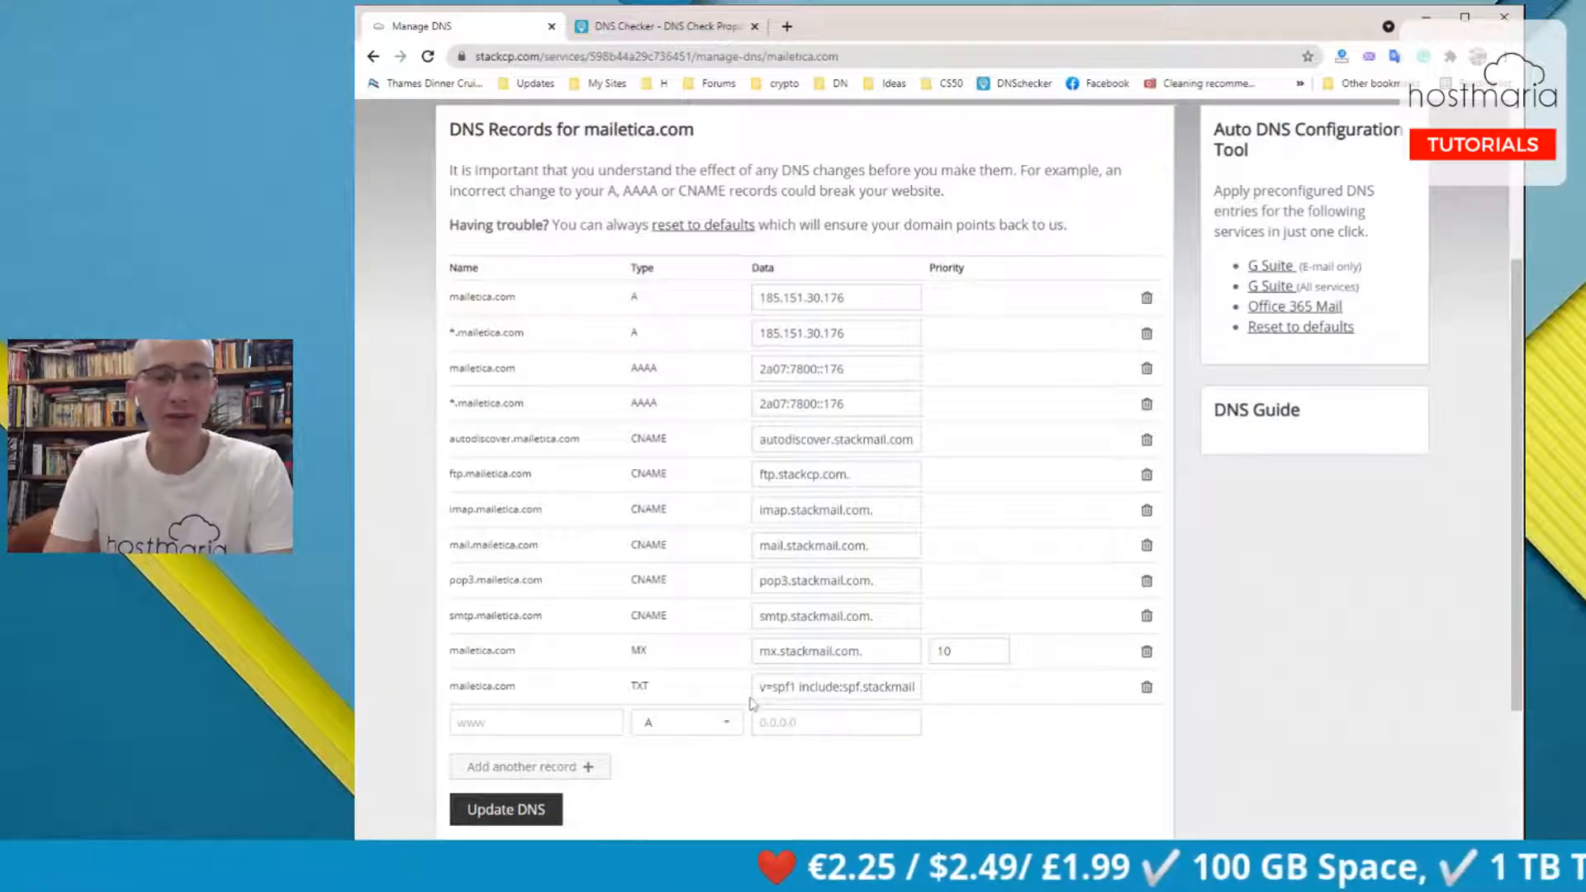
# Add a TXT record with data 'verifytext2' to mailetica.com's DNS and save it with Update DNS.
pyautogui.click(721, 724)
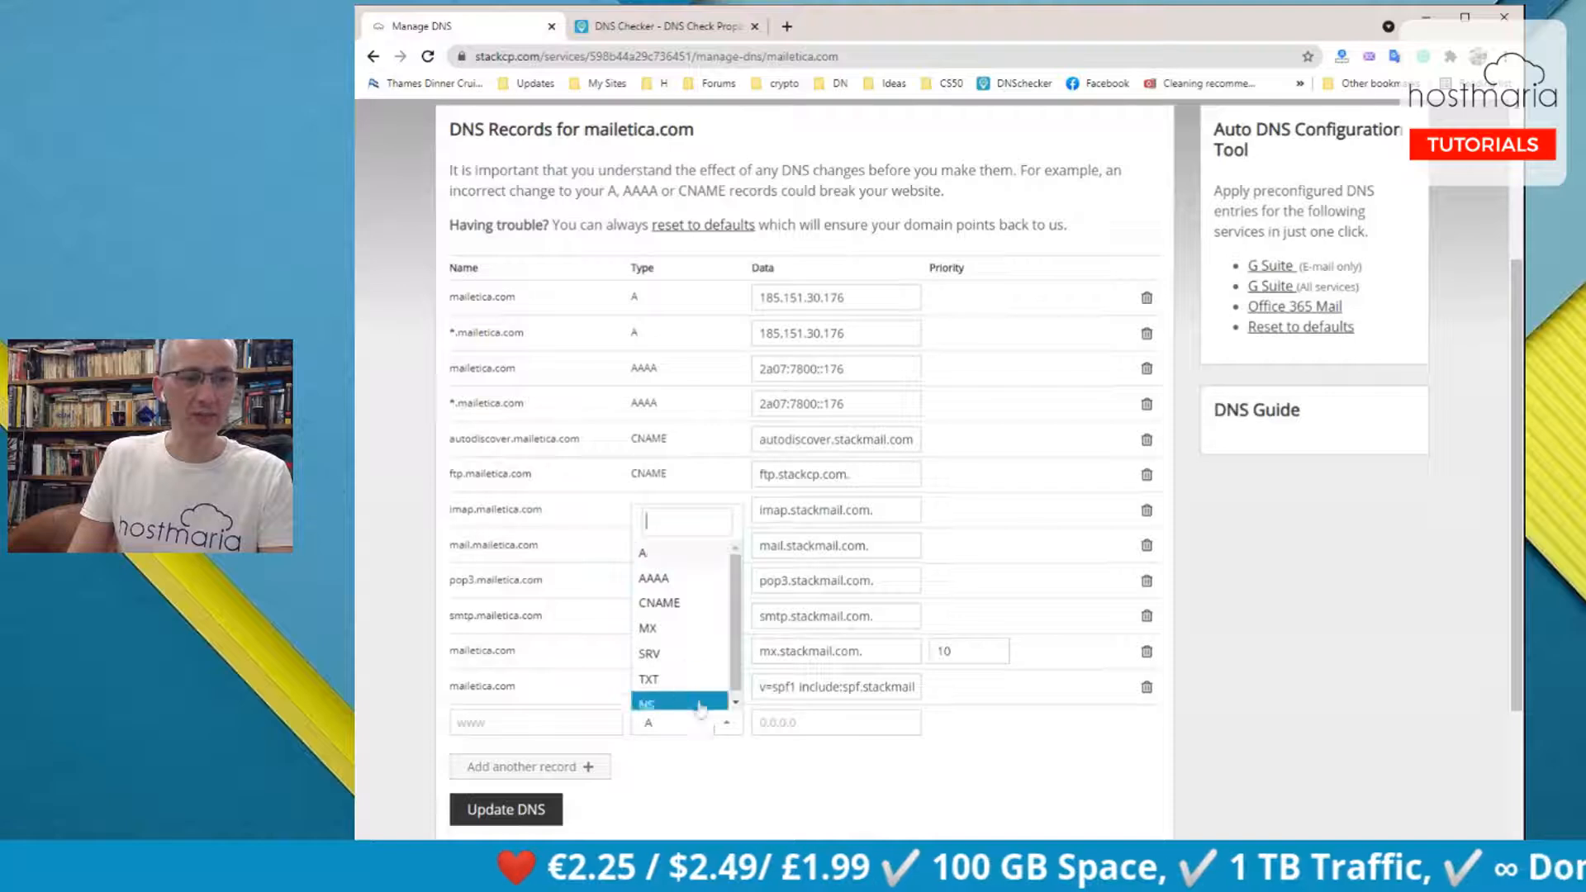
pyautogui.click(677, 679)
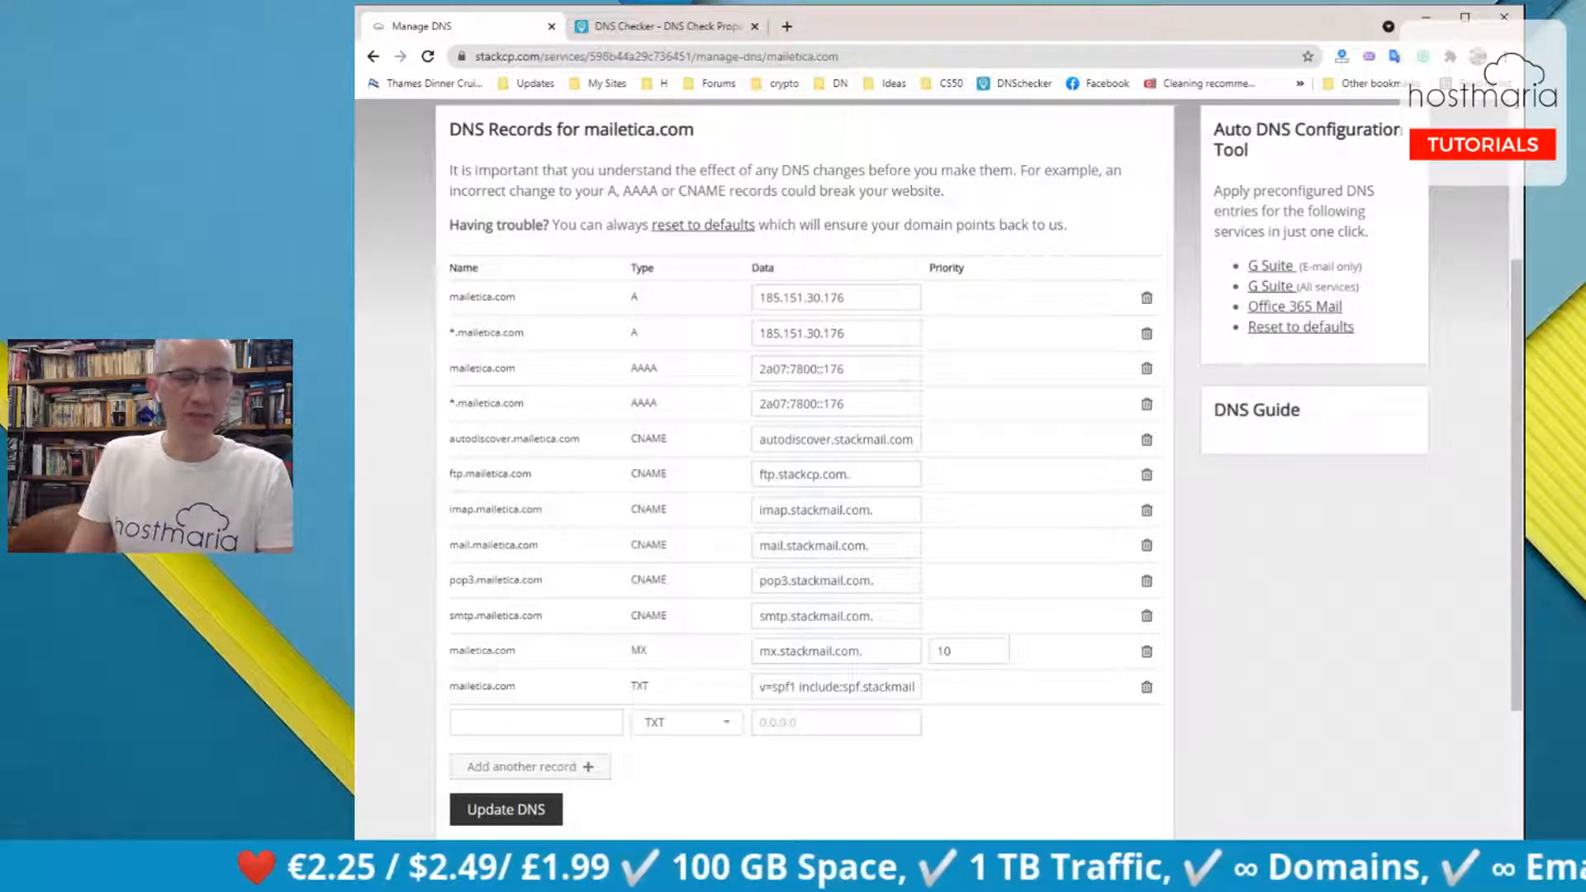
pyautogui.click(826, 722)
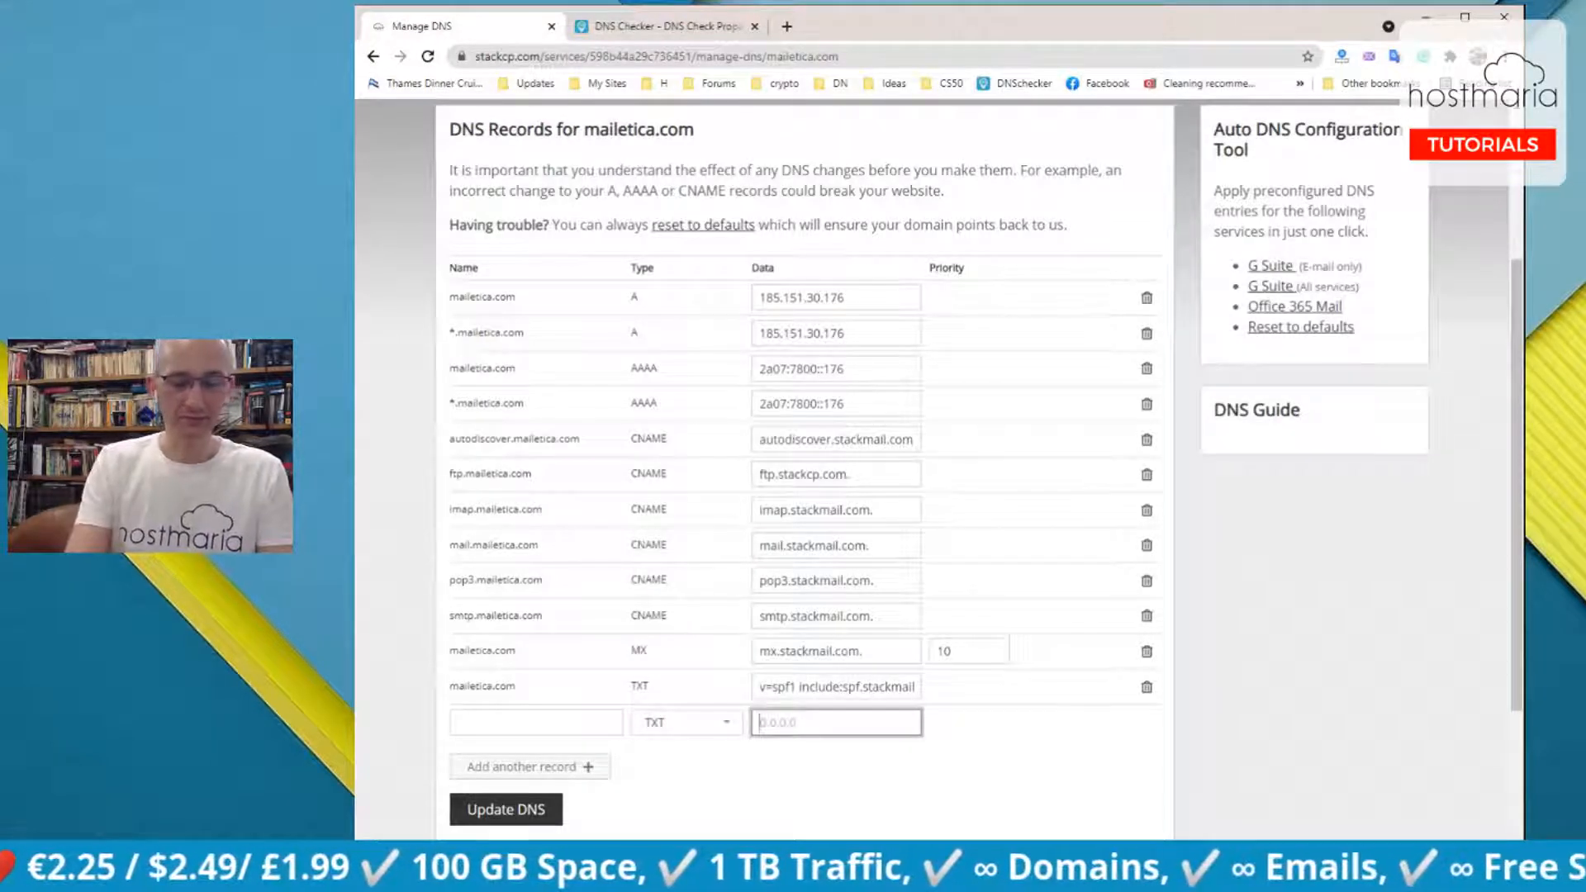
pyautogui.write('verify')
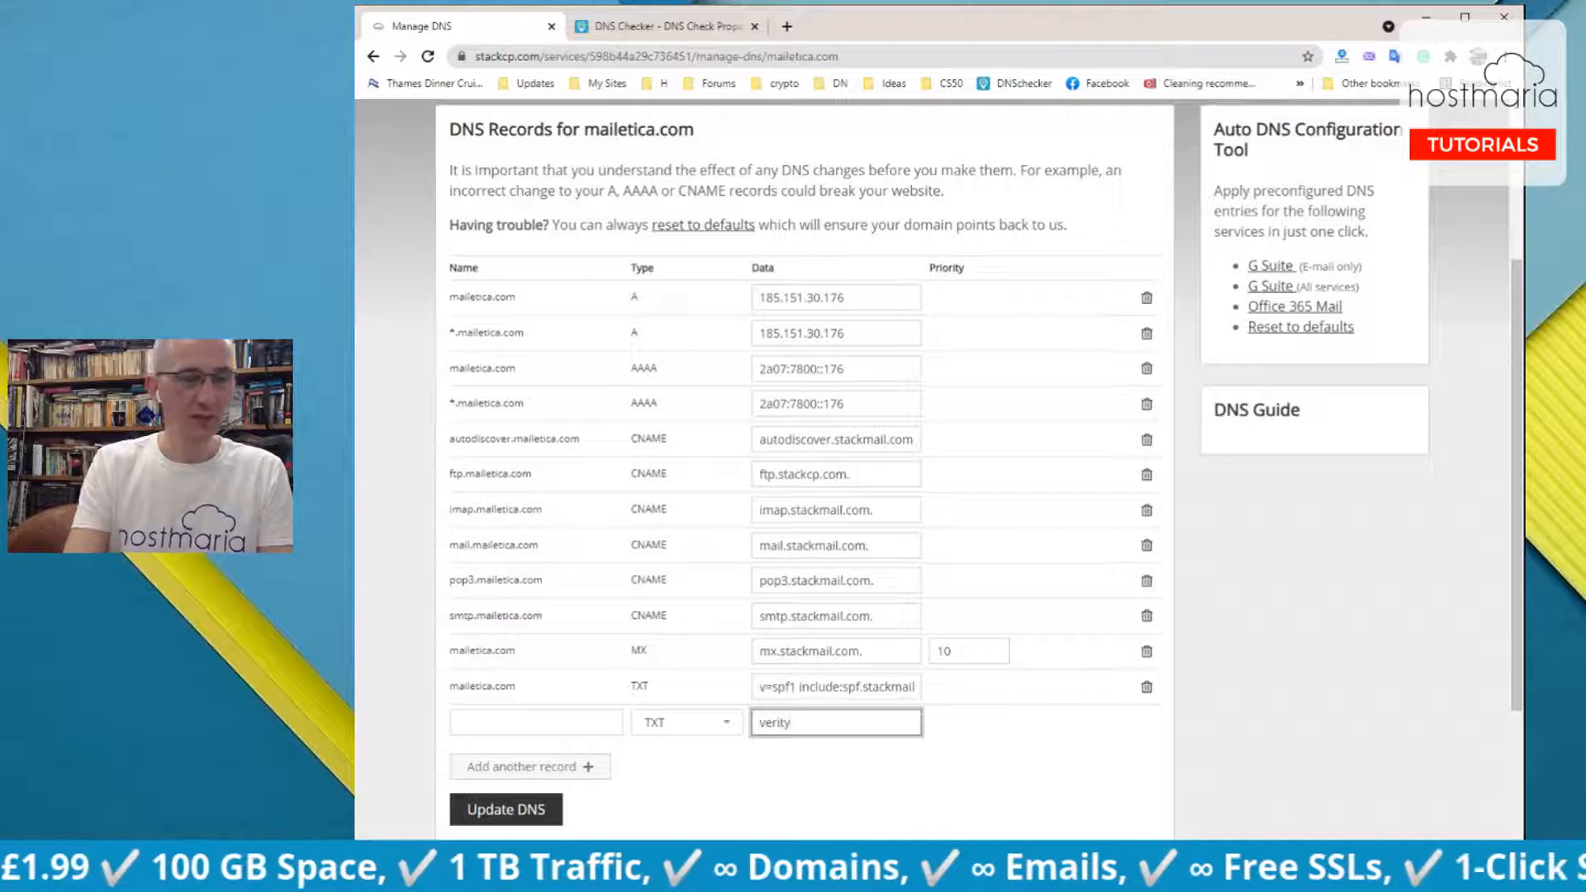
pyautogui.press('BackSpace')
pyautogui.press('BackSpace')
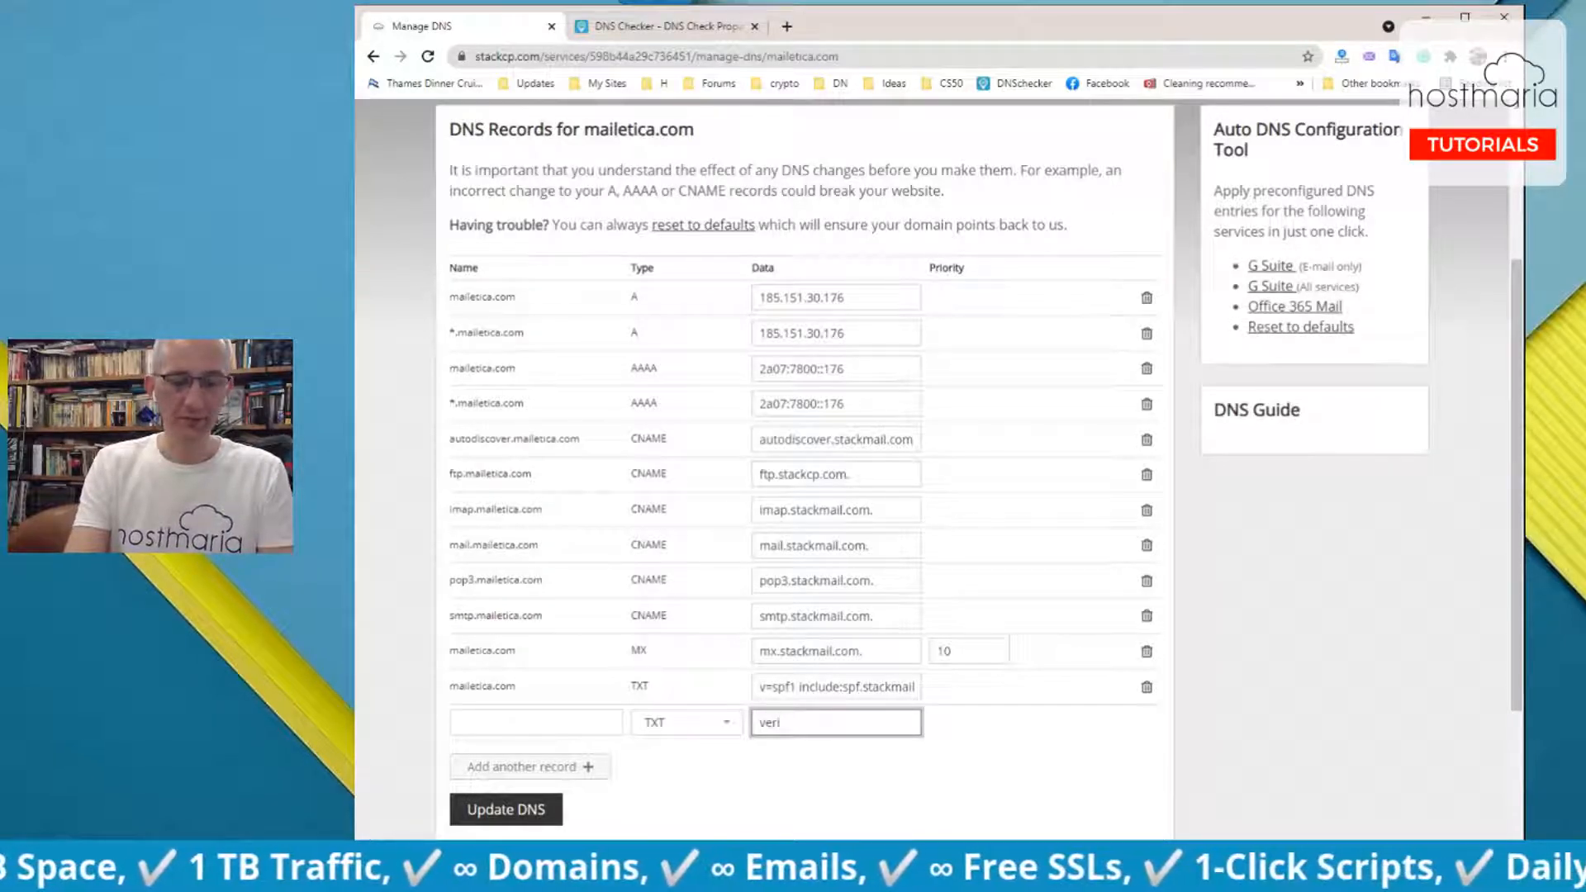
pyautogui.write('fytext')
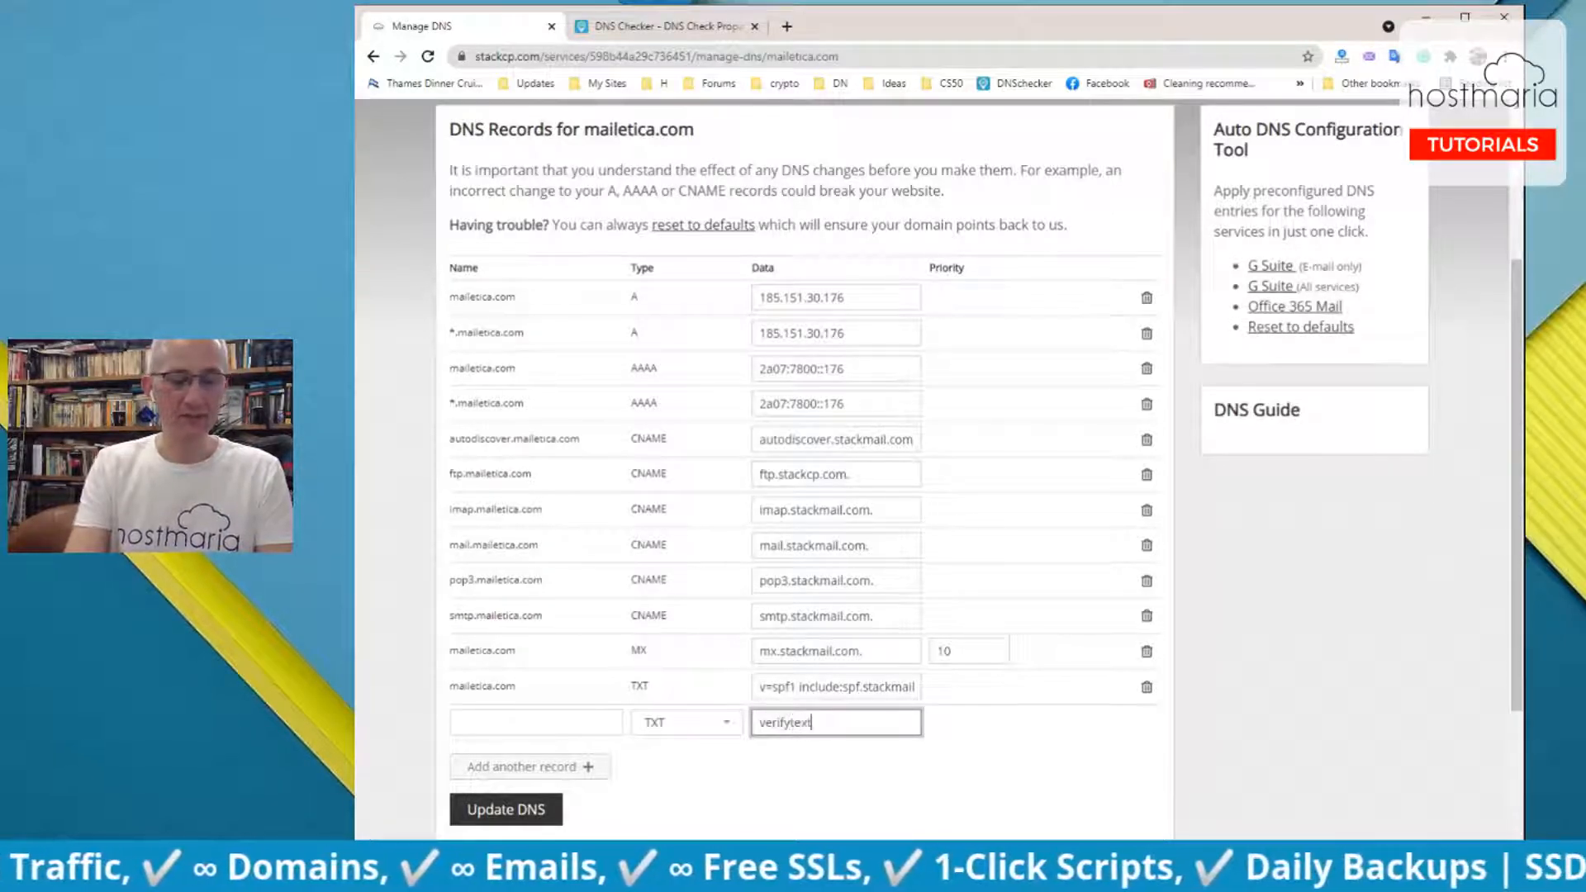
pyautogui.write('2')
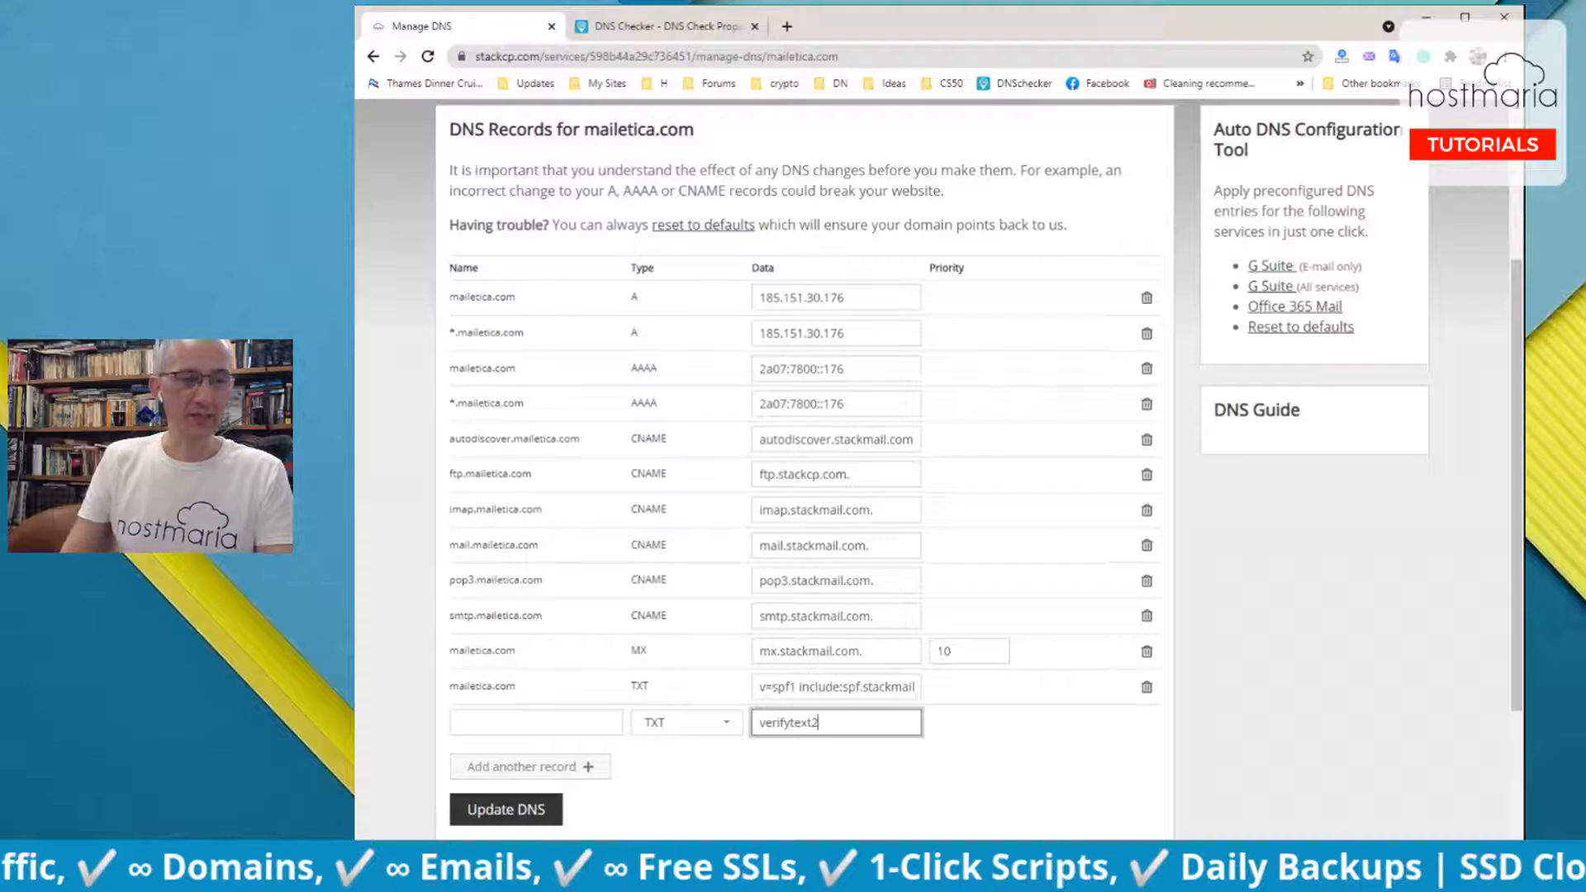
pyautogui.click(536, 811)
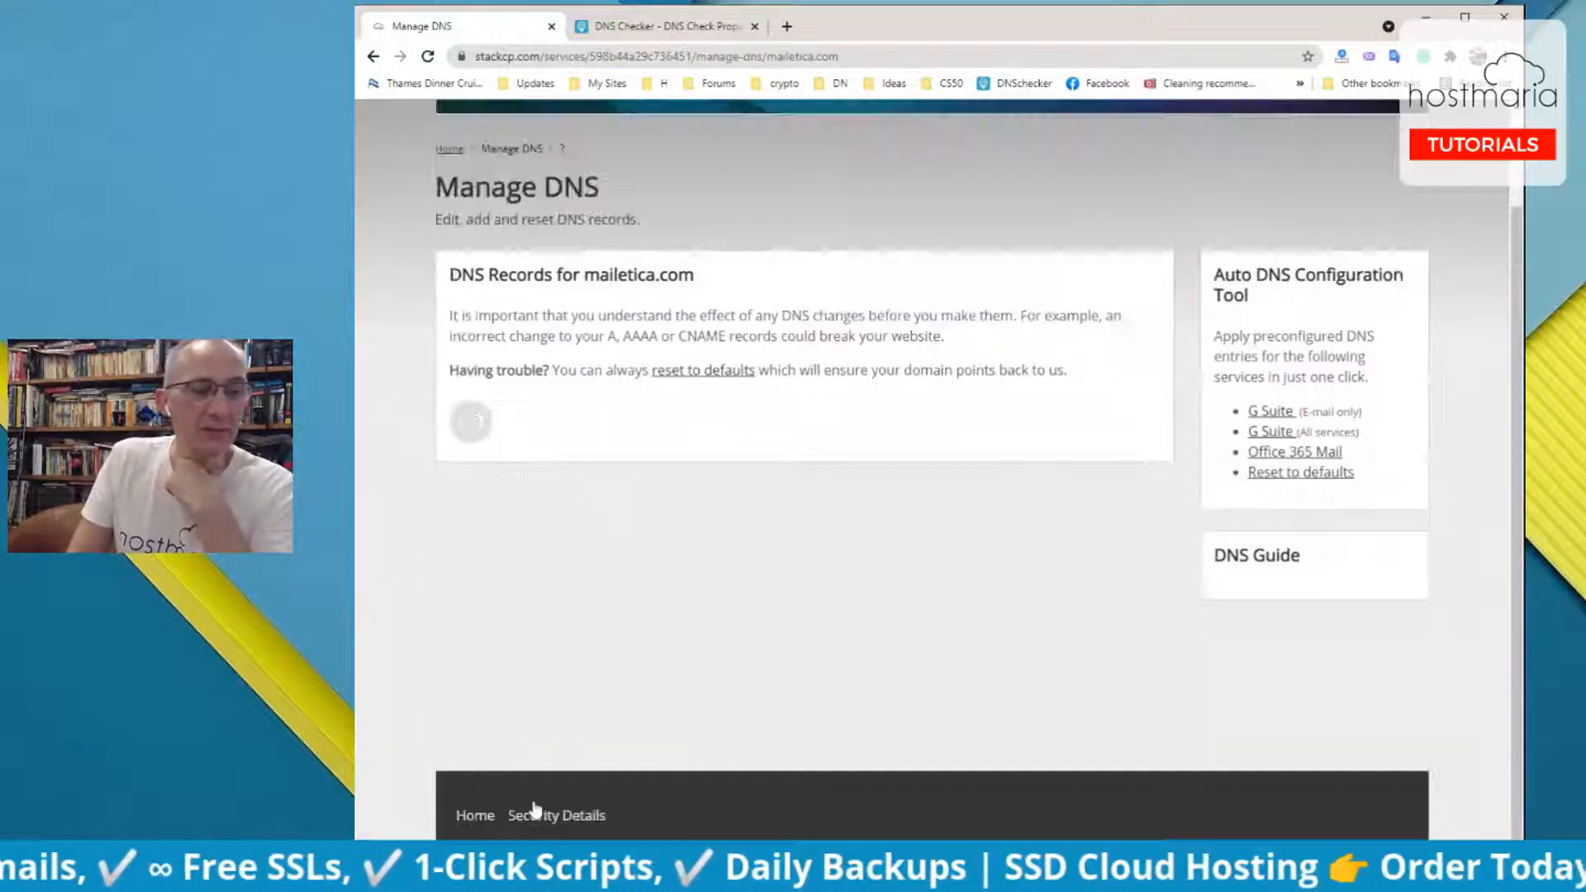
pyautogui.scroll(-5, 761, 536)
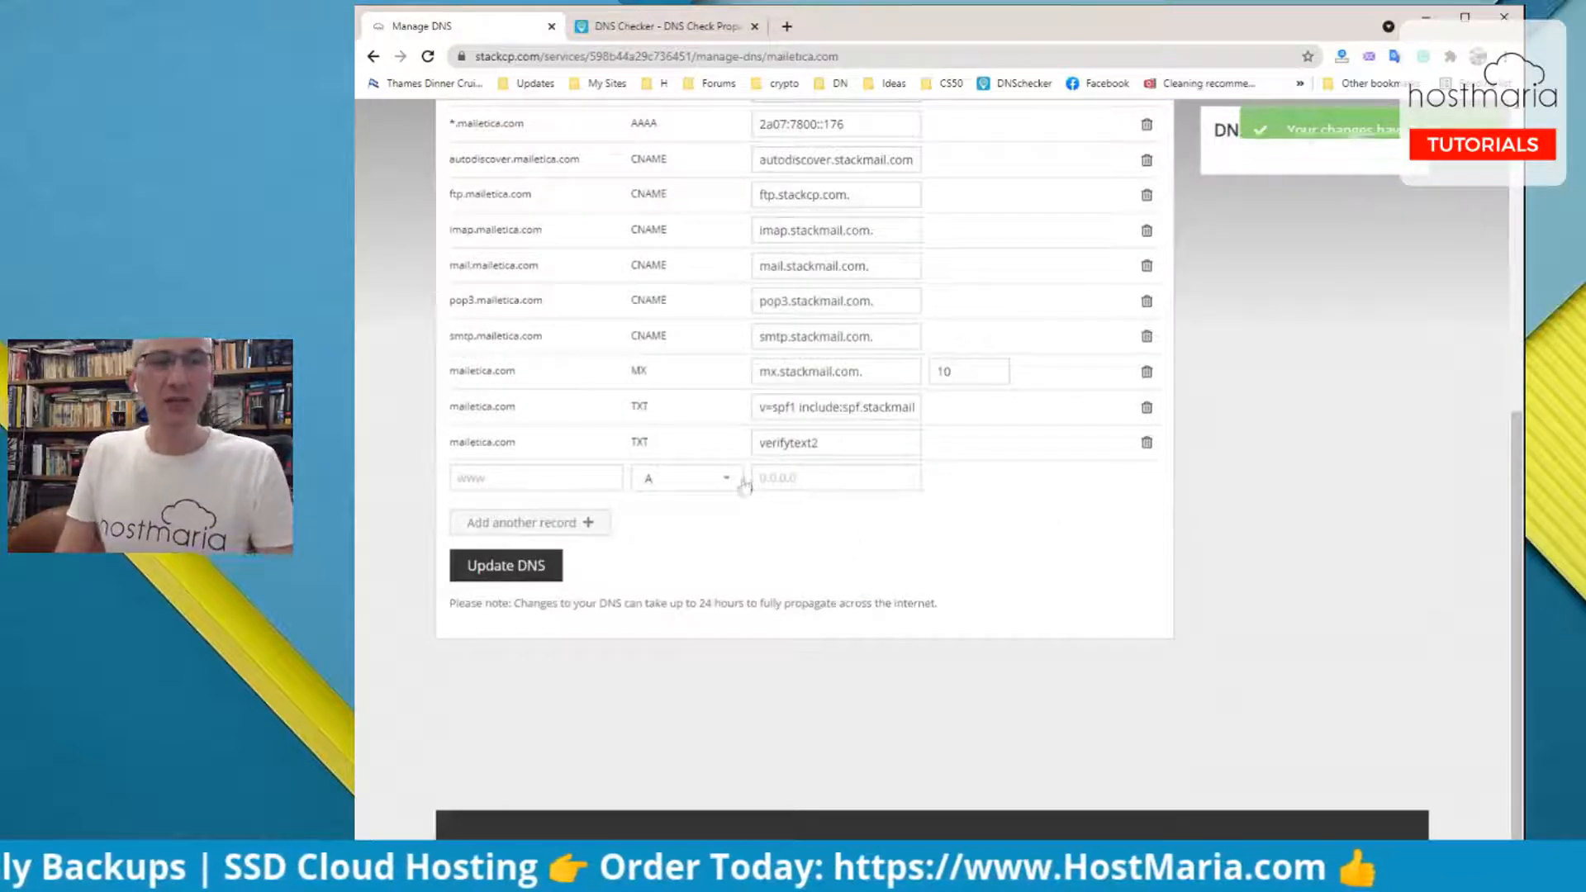
pyautogui.scroll(1, 831, 622)
pyautogui.scroll(1, 831, 622)
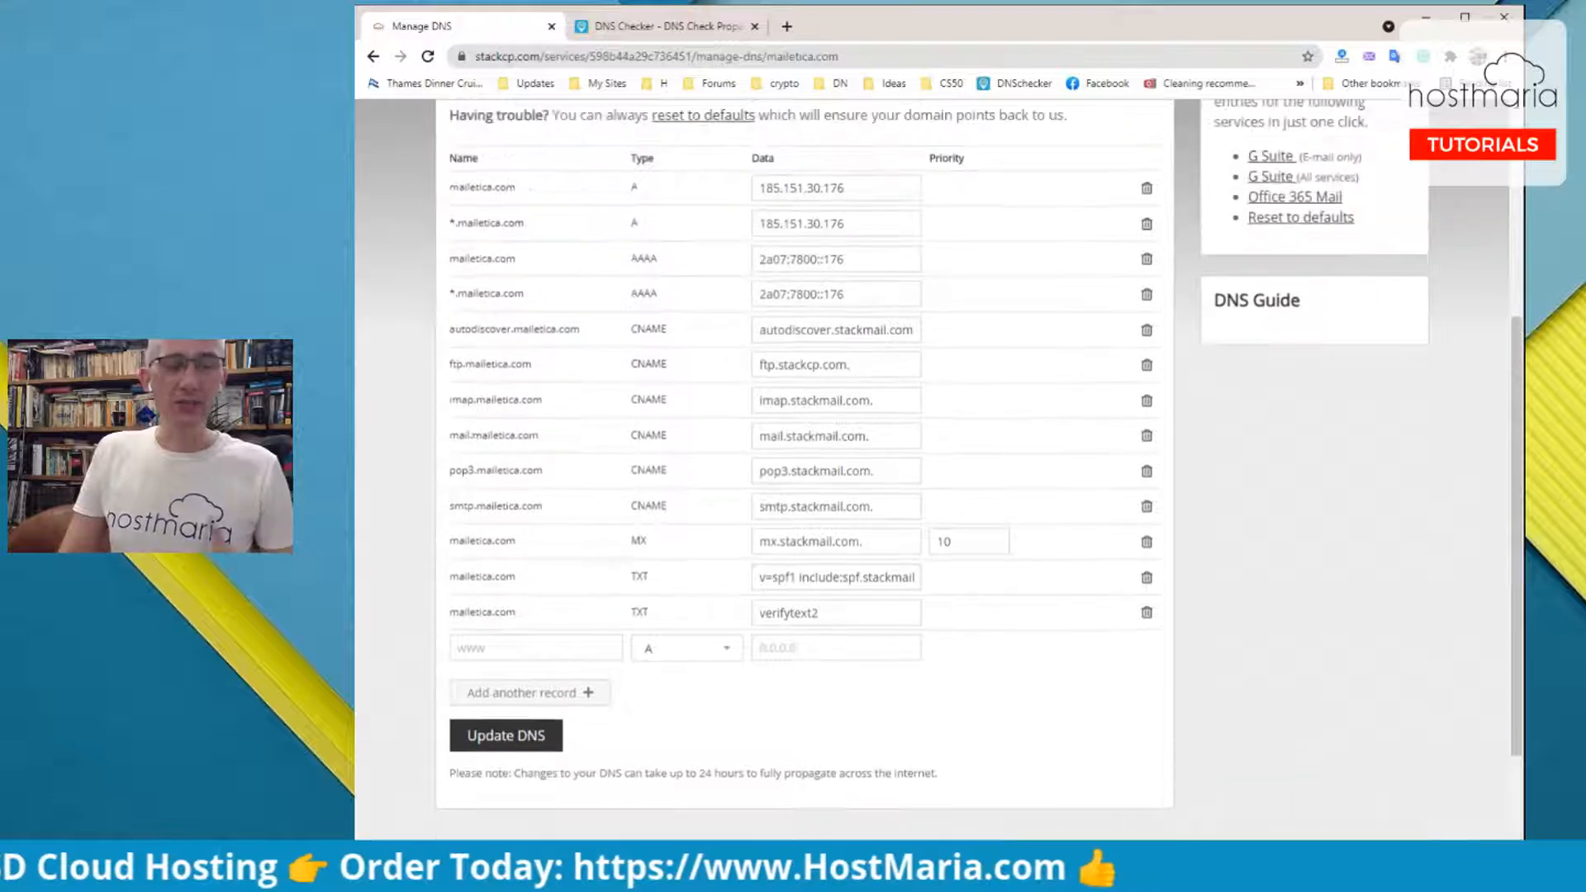
# Delete the verifytext2 TXT row and save, leaving only the original SPF TXT record.
pyautogui.click(1147, 613)
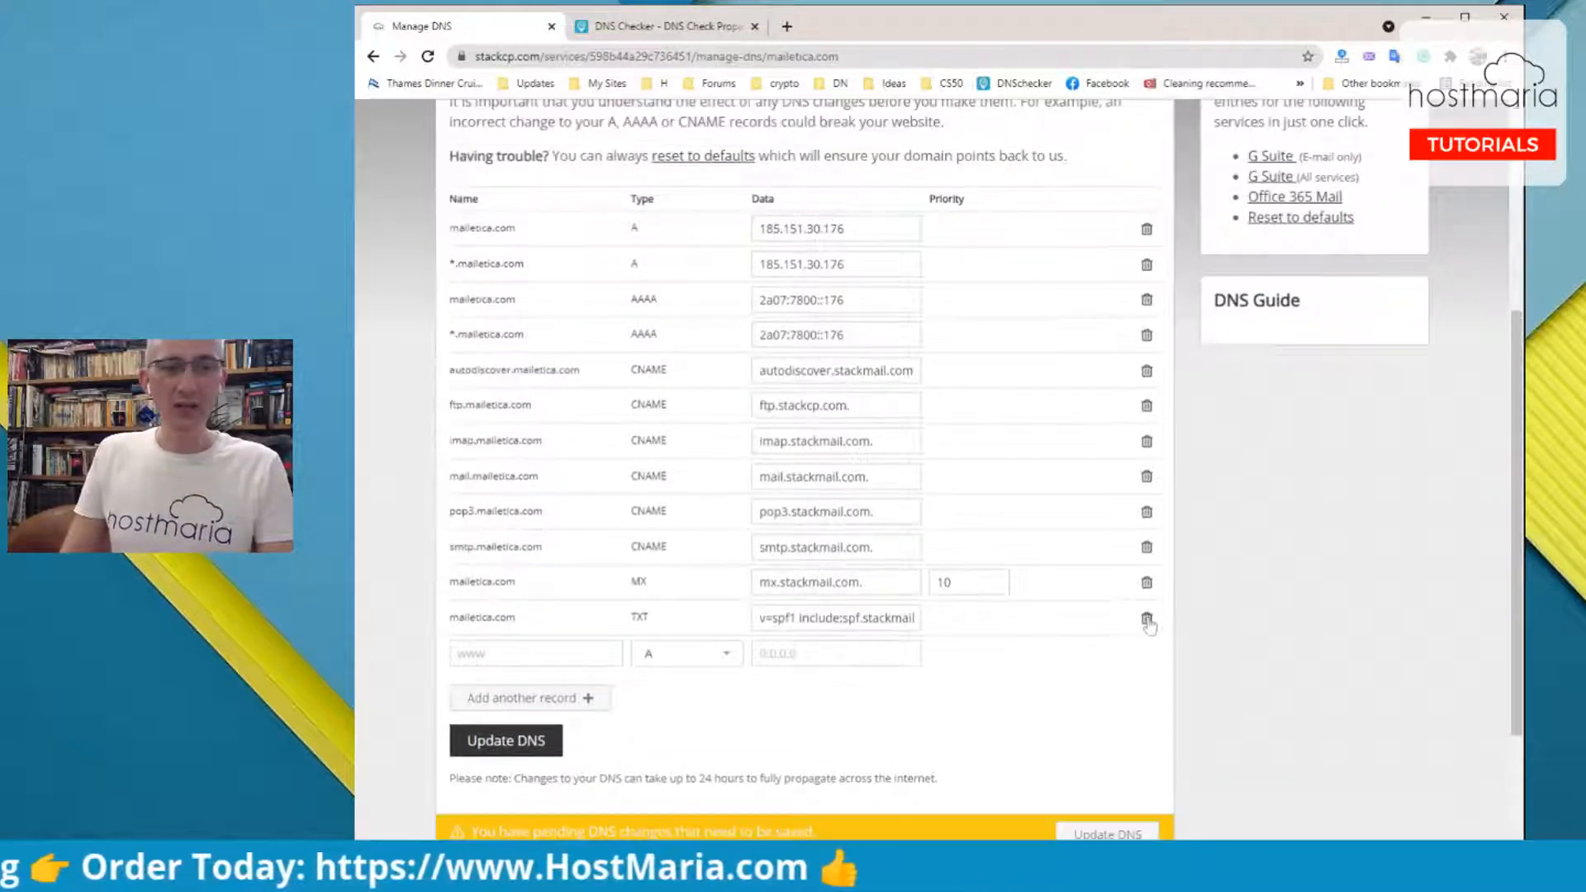
pyautogui.click(507, 745)
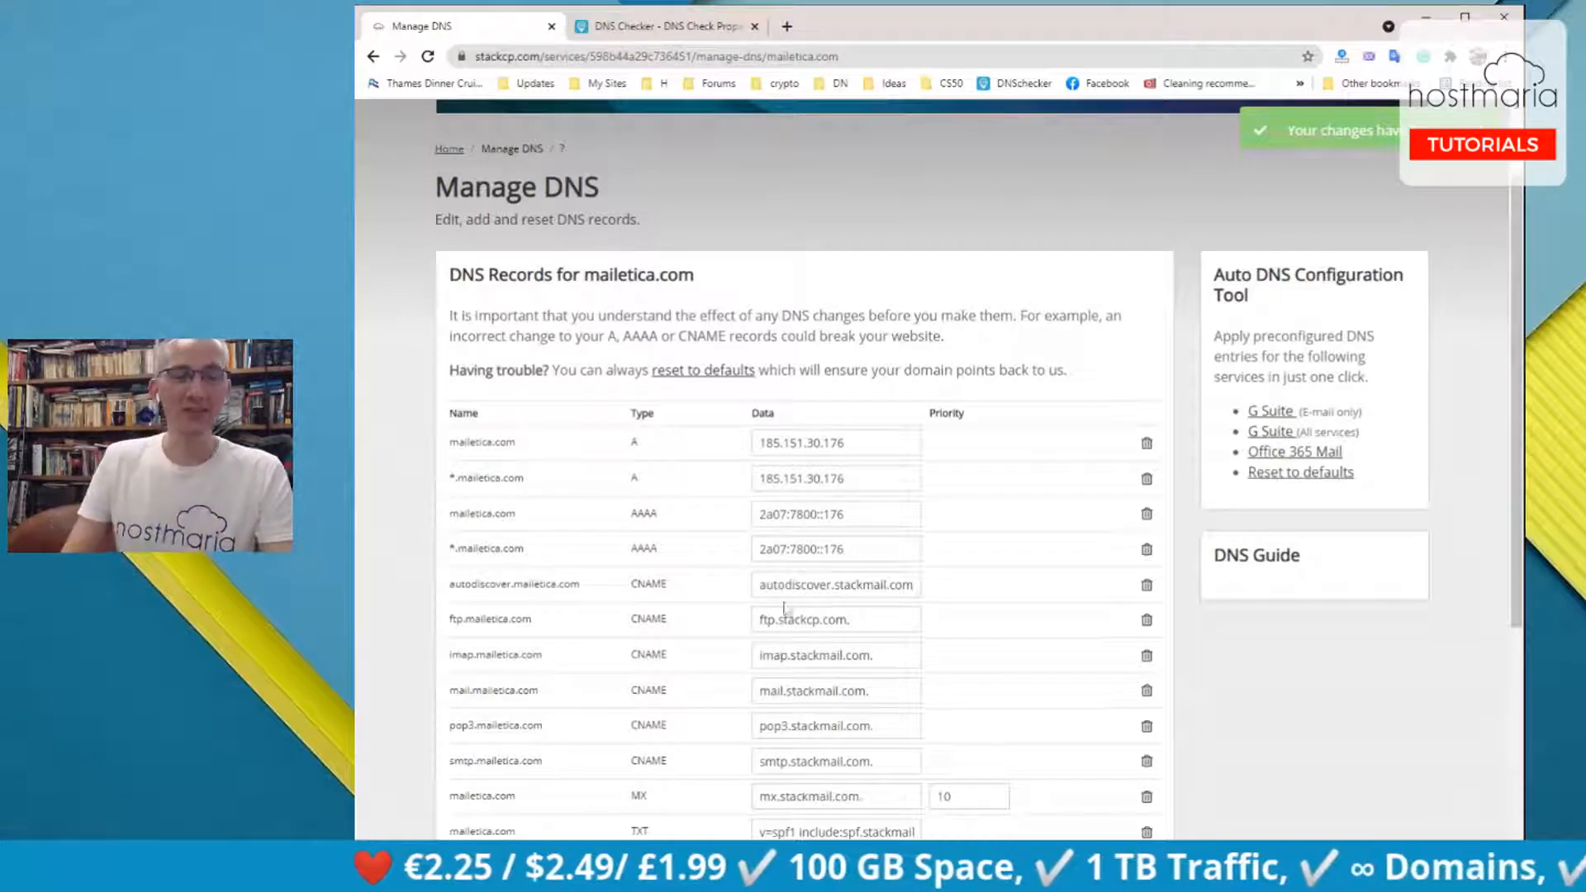
pyautogui.scroll(-2, 967, 495)
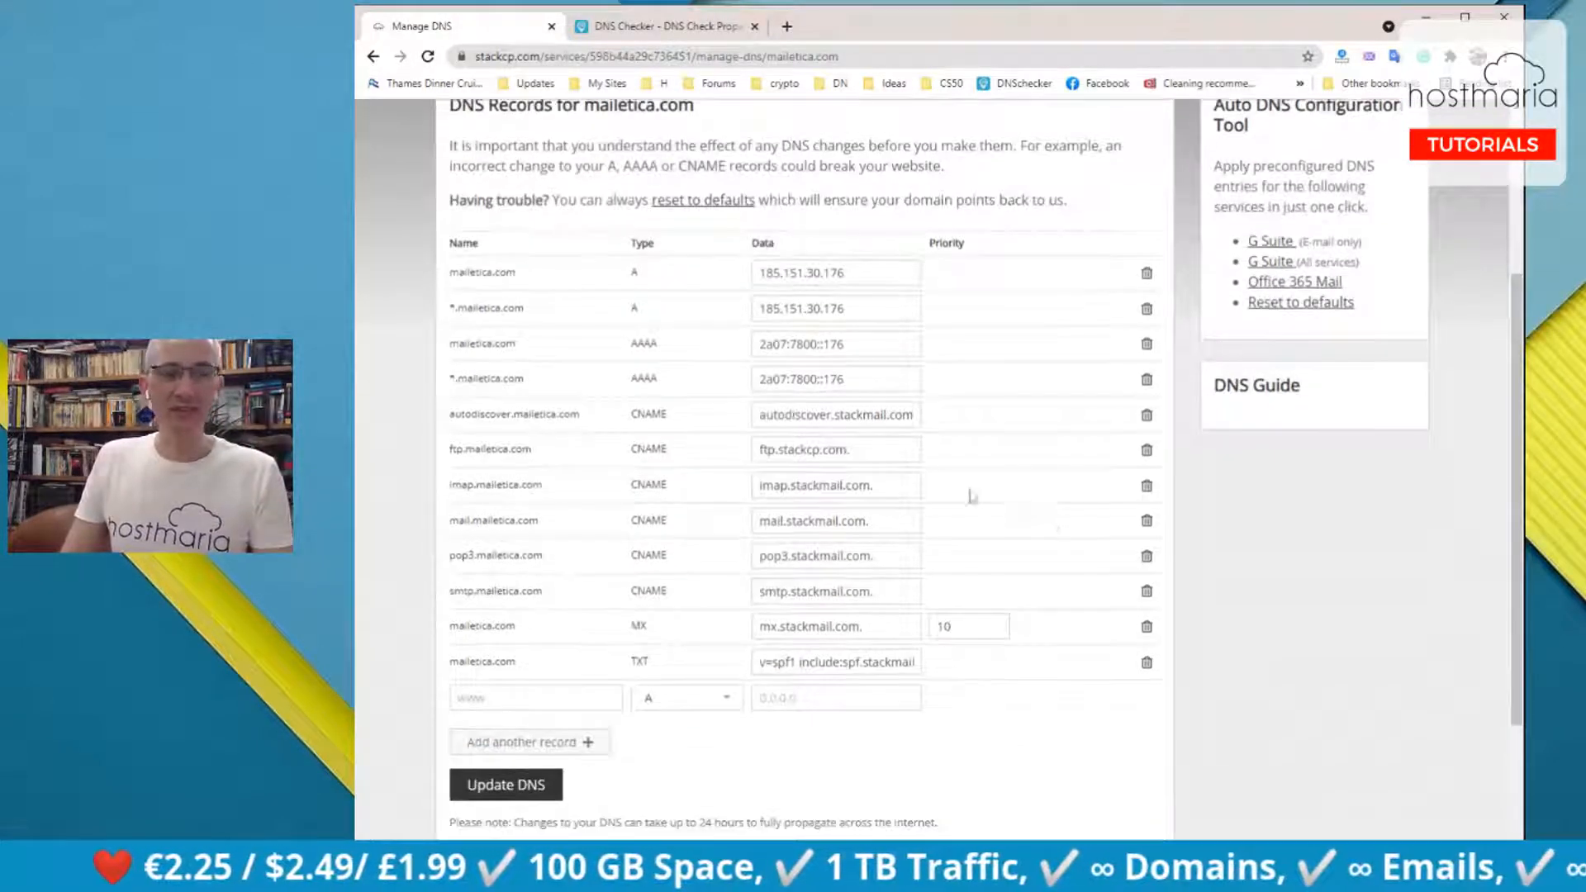
pyautogui.scroll(1, 1027, 443)
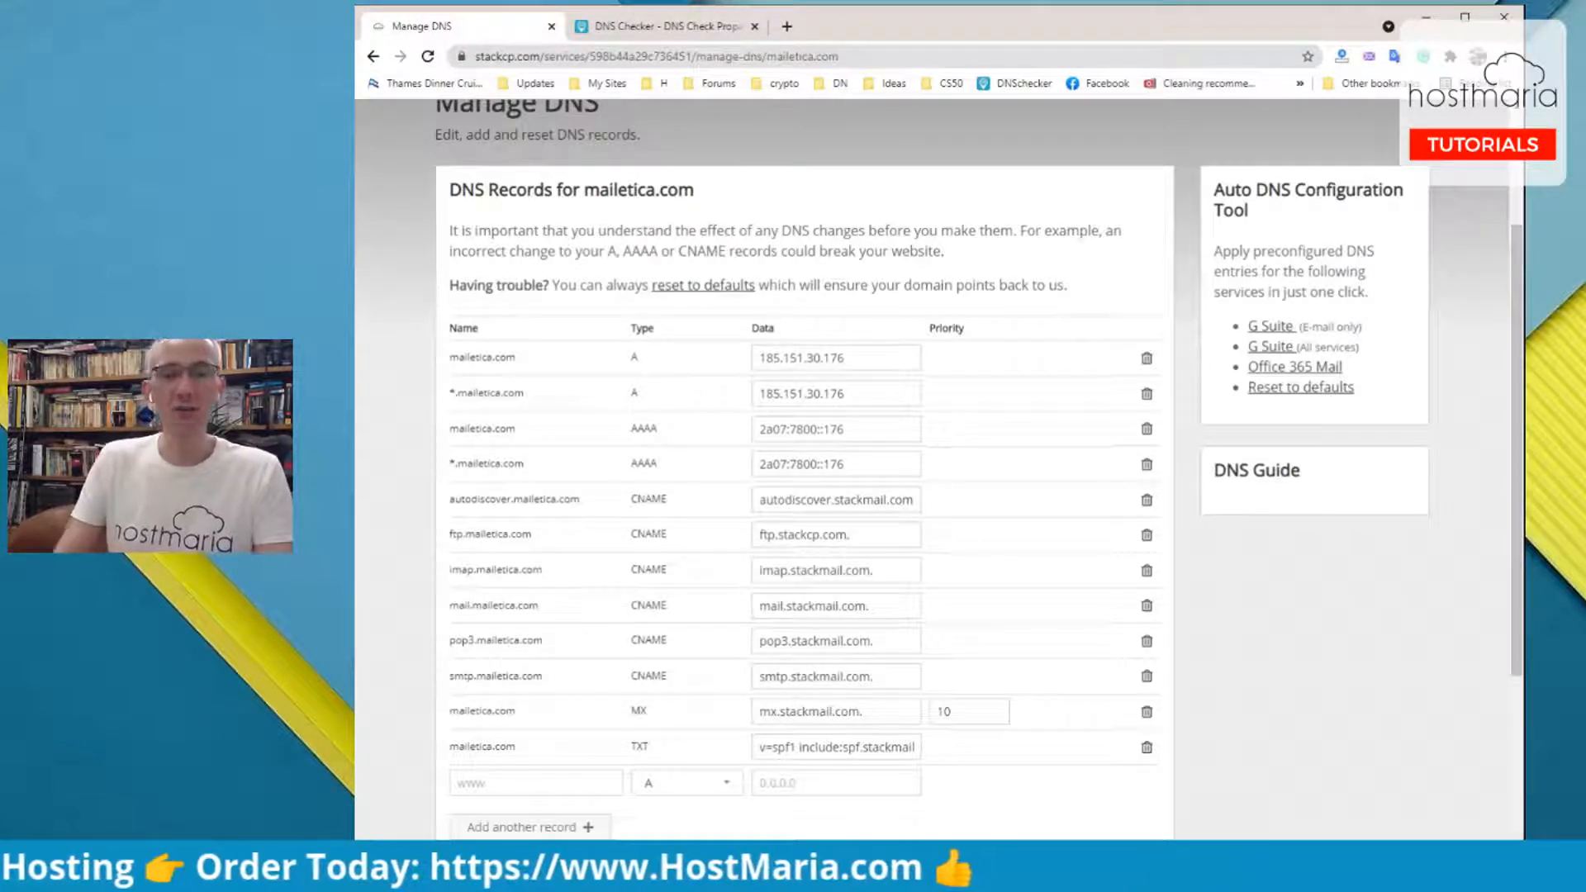
# Apply the G Suite (E-mail only) preset to set Google Mail MX, SPF and CNAME records.
pyautogui.click(1285, 327)
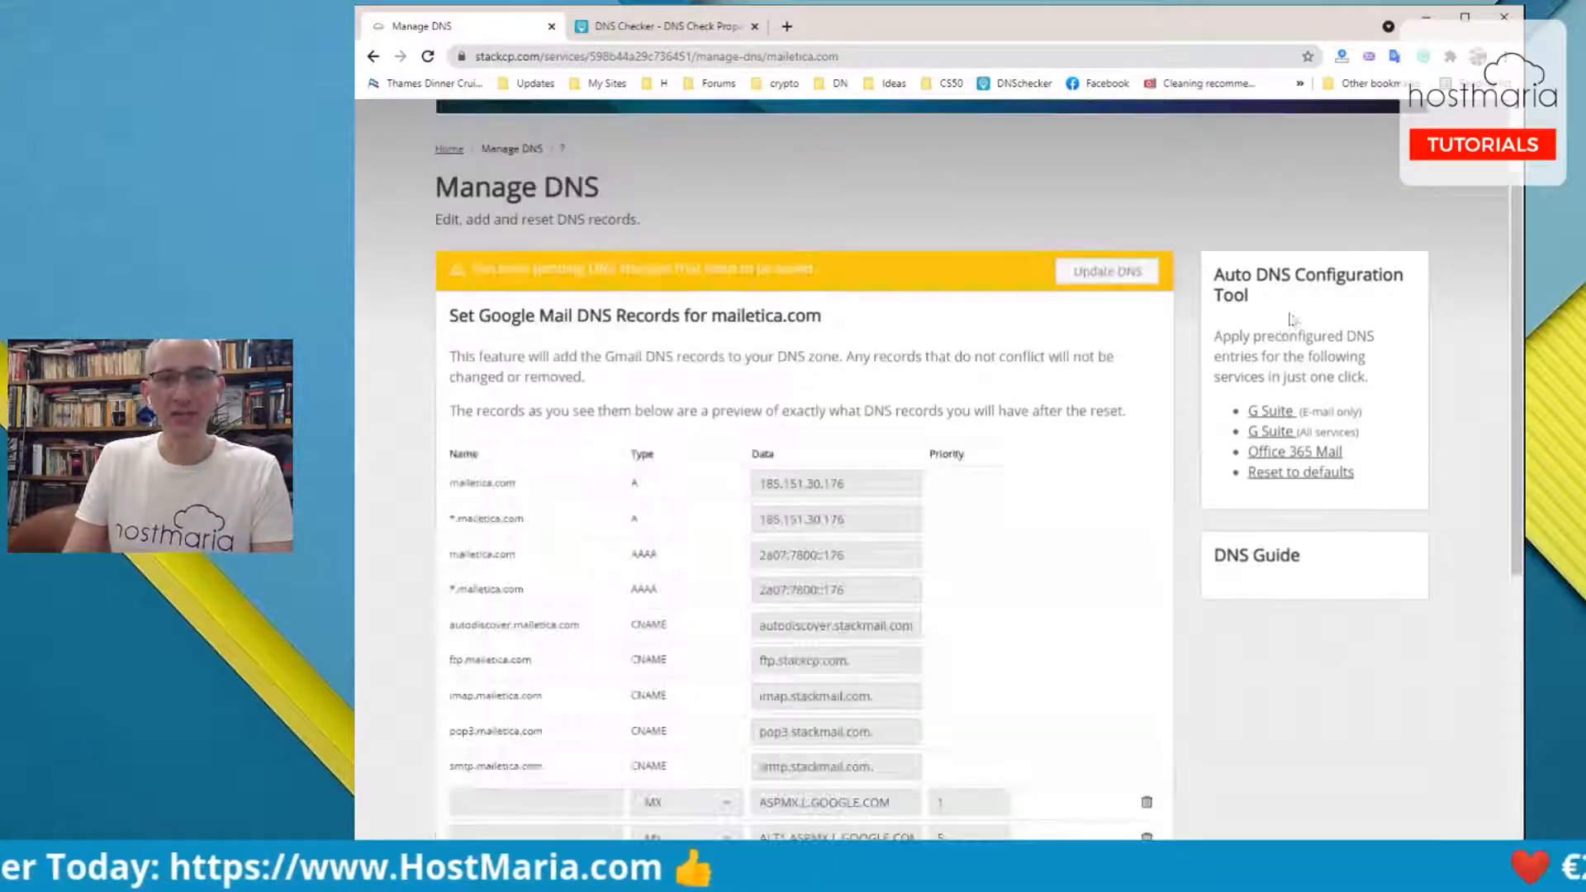
pyautogui.scroll(-4, 1288, 326)
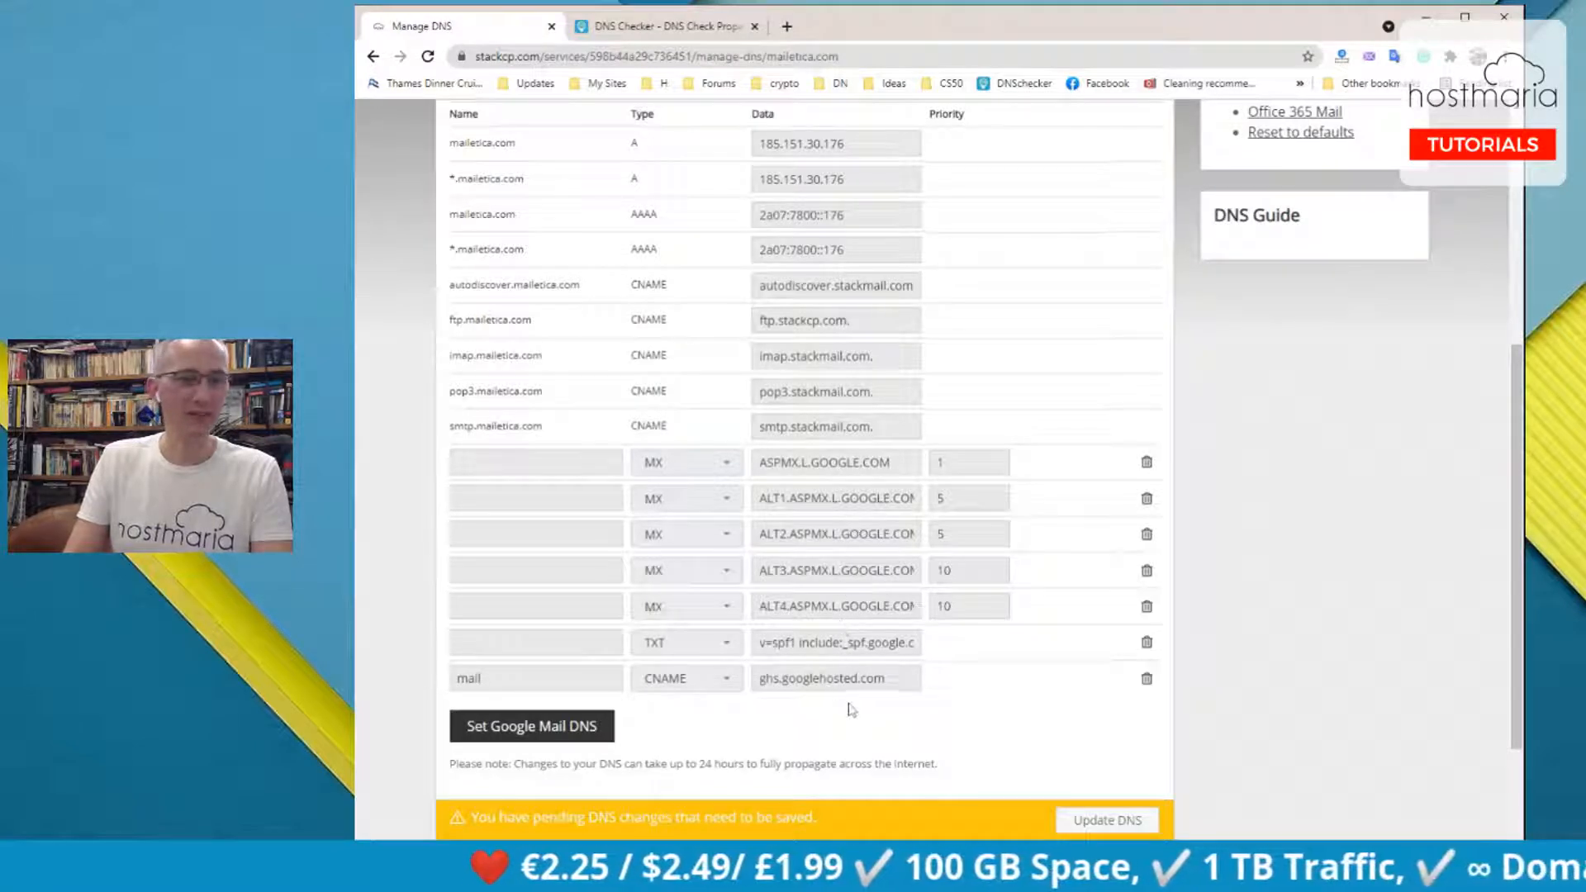
pyautogui.click(487, 737)
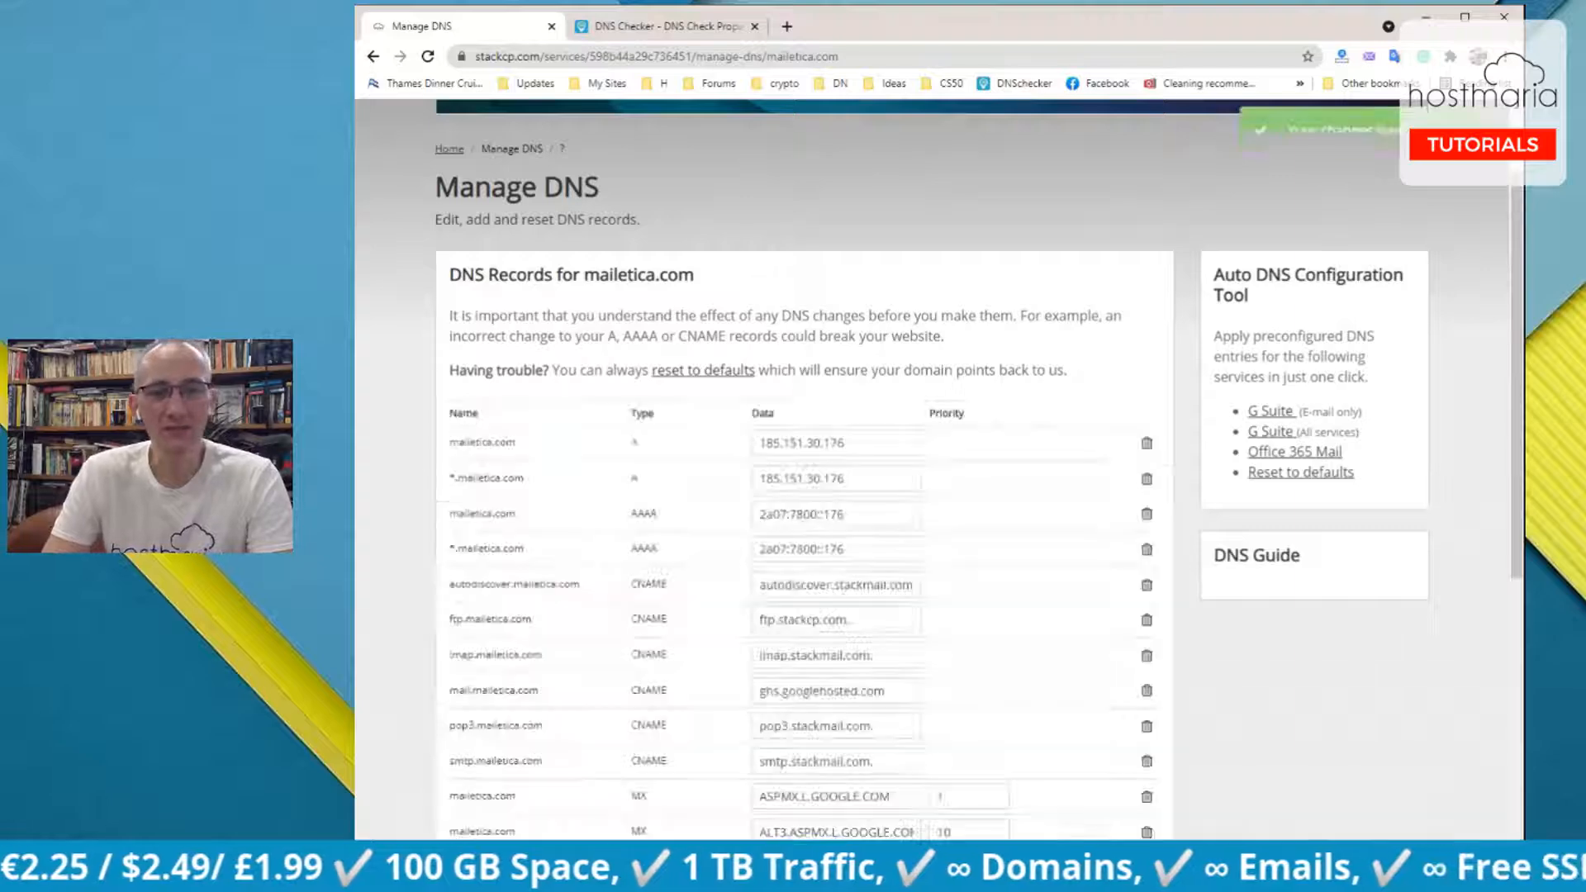
pyautogui.scroll(-4, 705, 513)
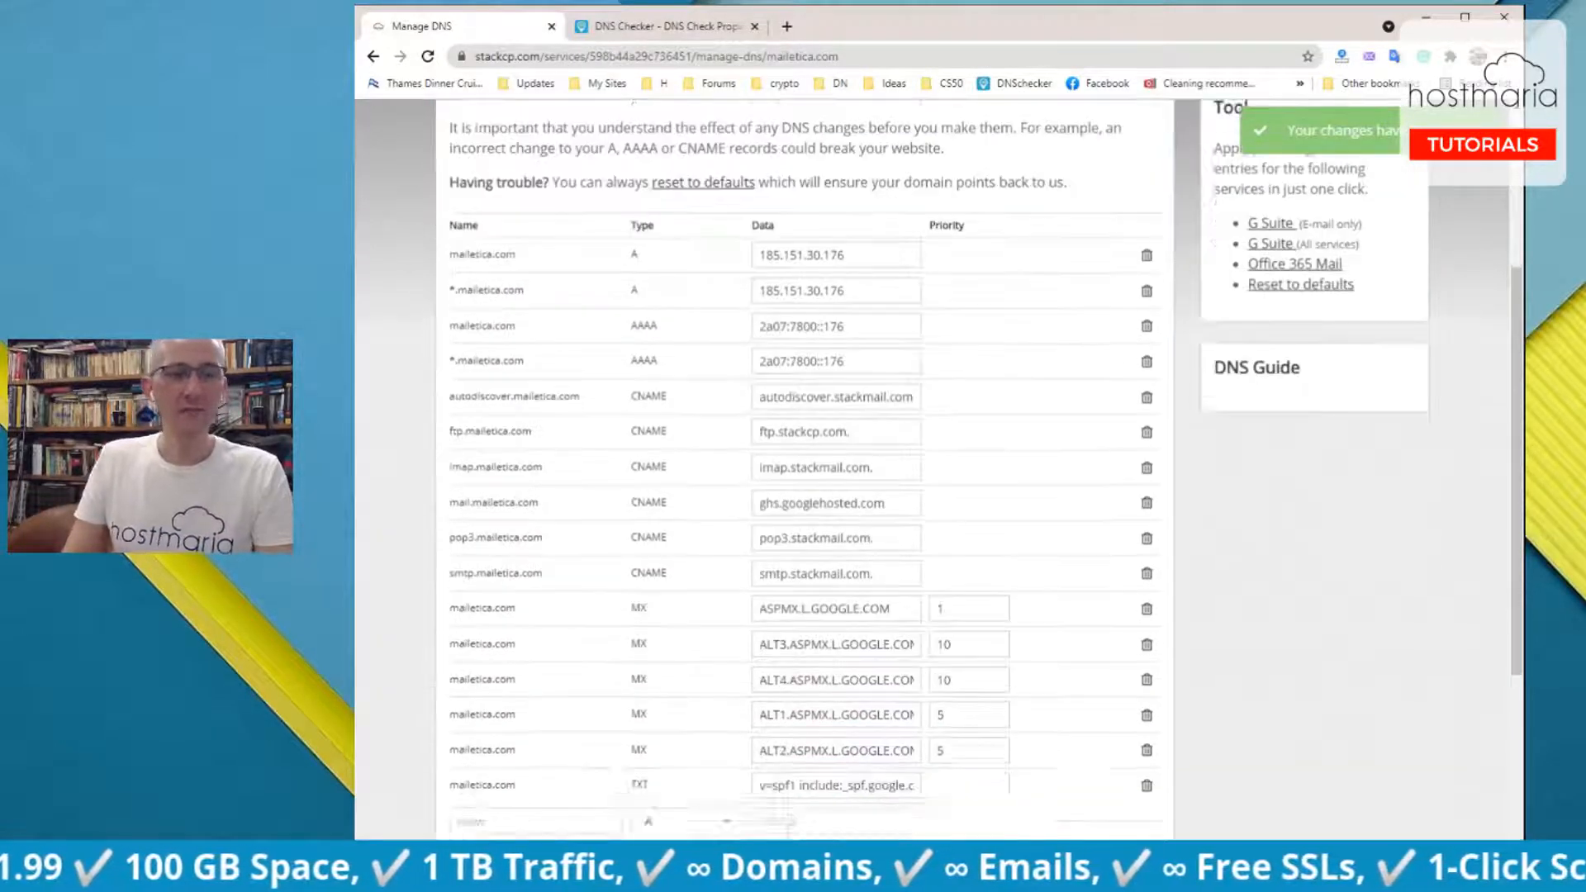
pyautogui.scroll(1, 943, 461)
pyautogui.scroll(-1, 965, 449)
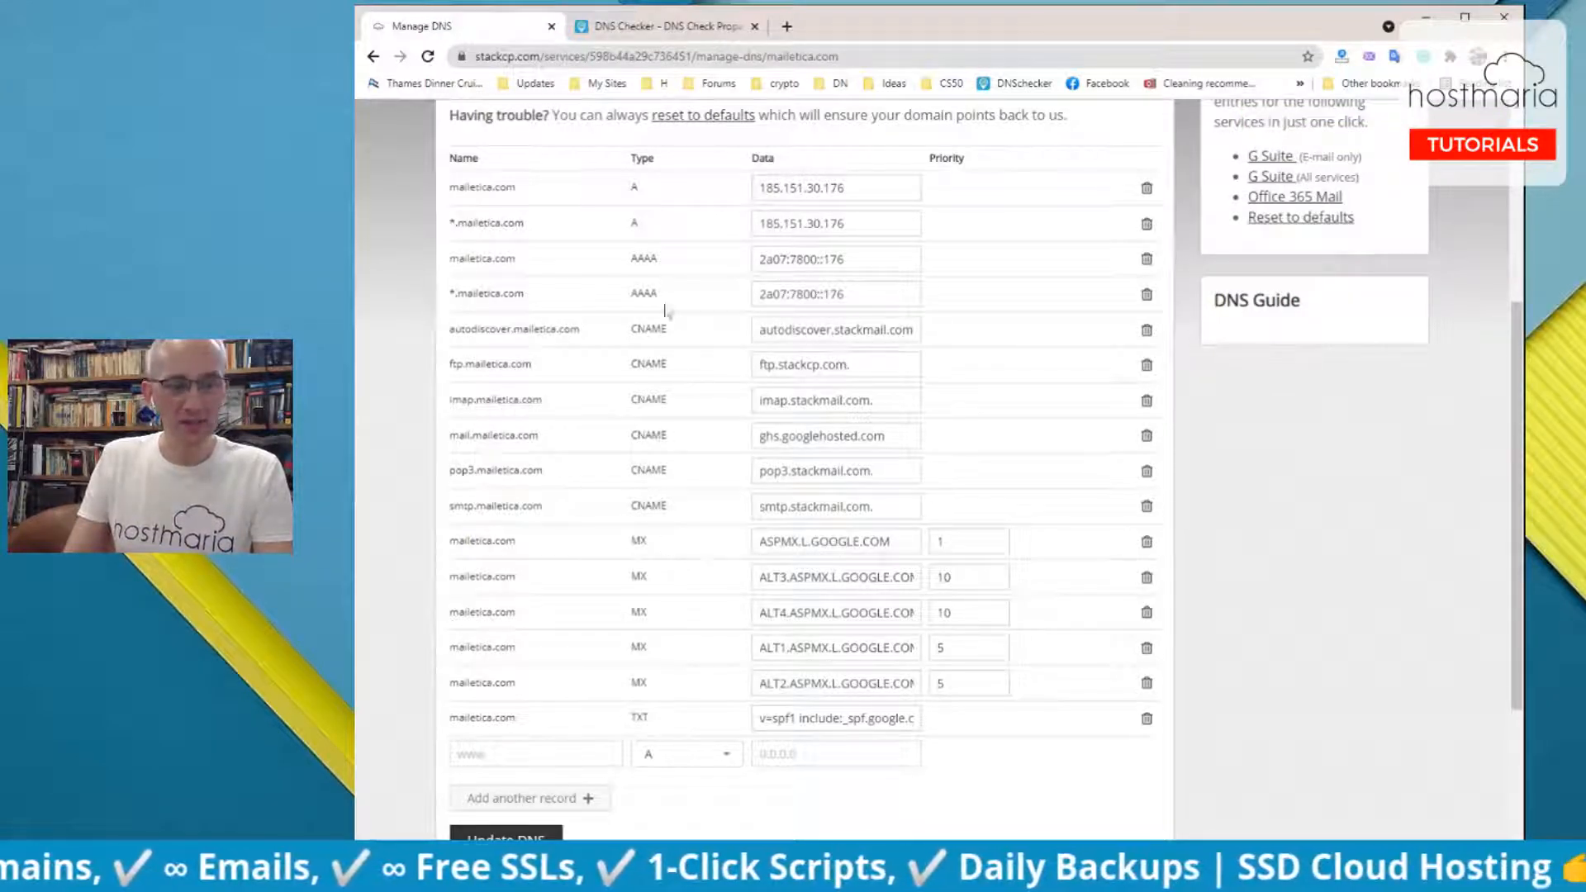
pyautogui.scroll(1, 673, 479)
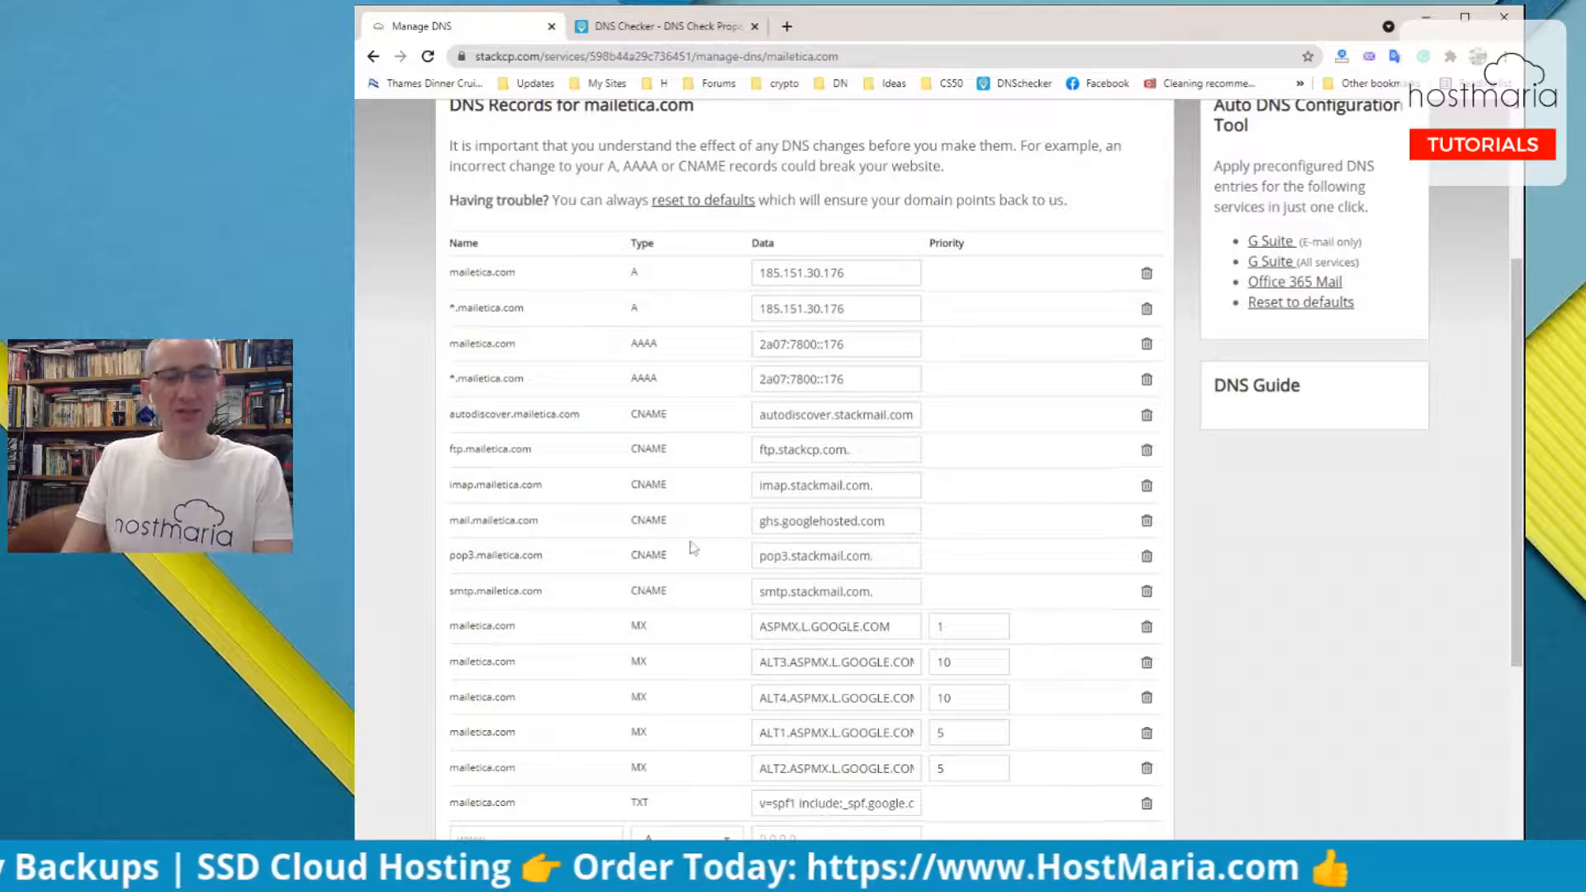
pyautogui.scroll(1, 718, 448)
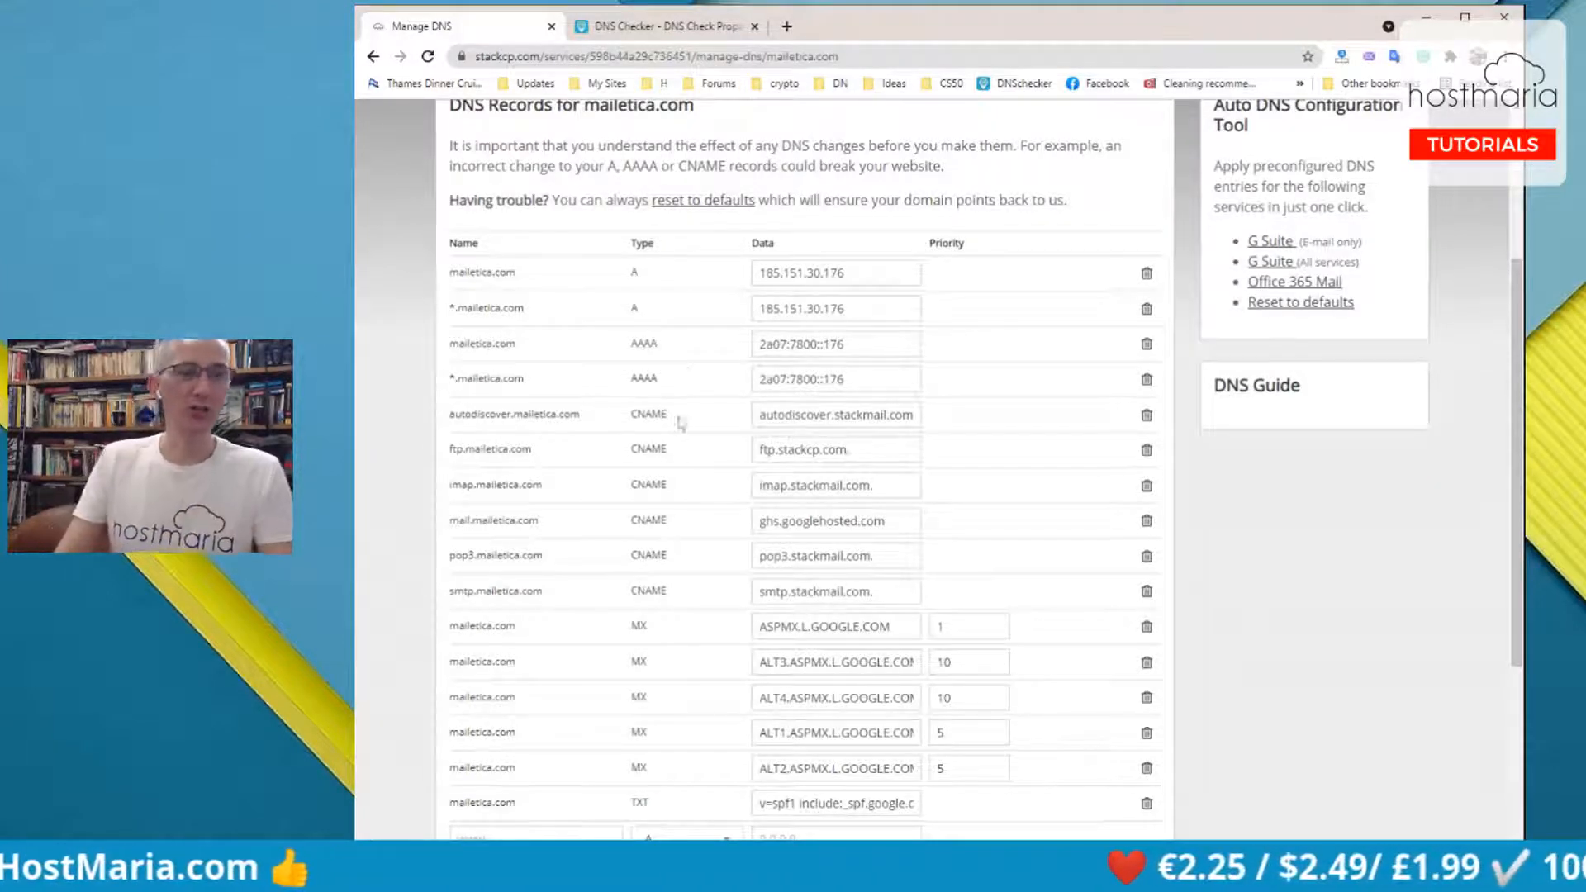
pyautogui.scroll(2, 681, 426)
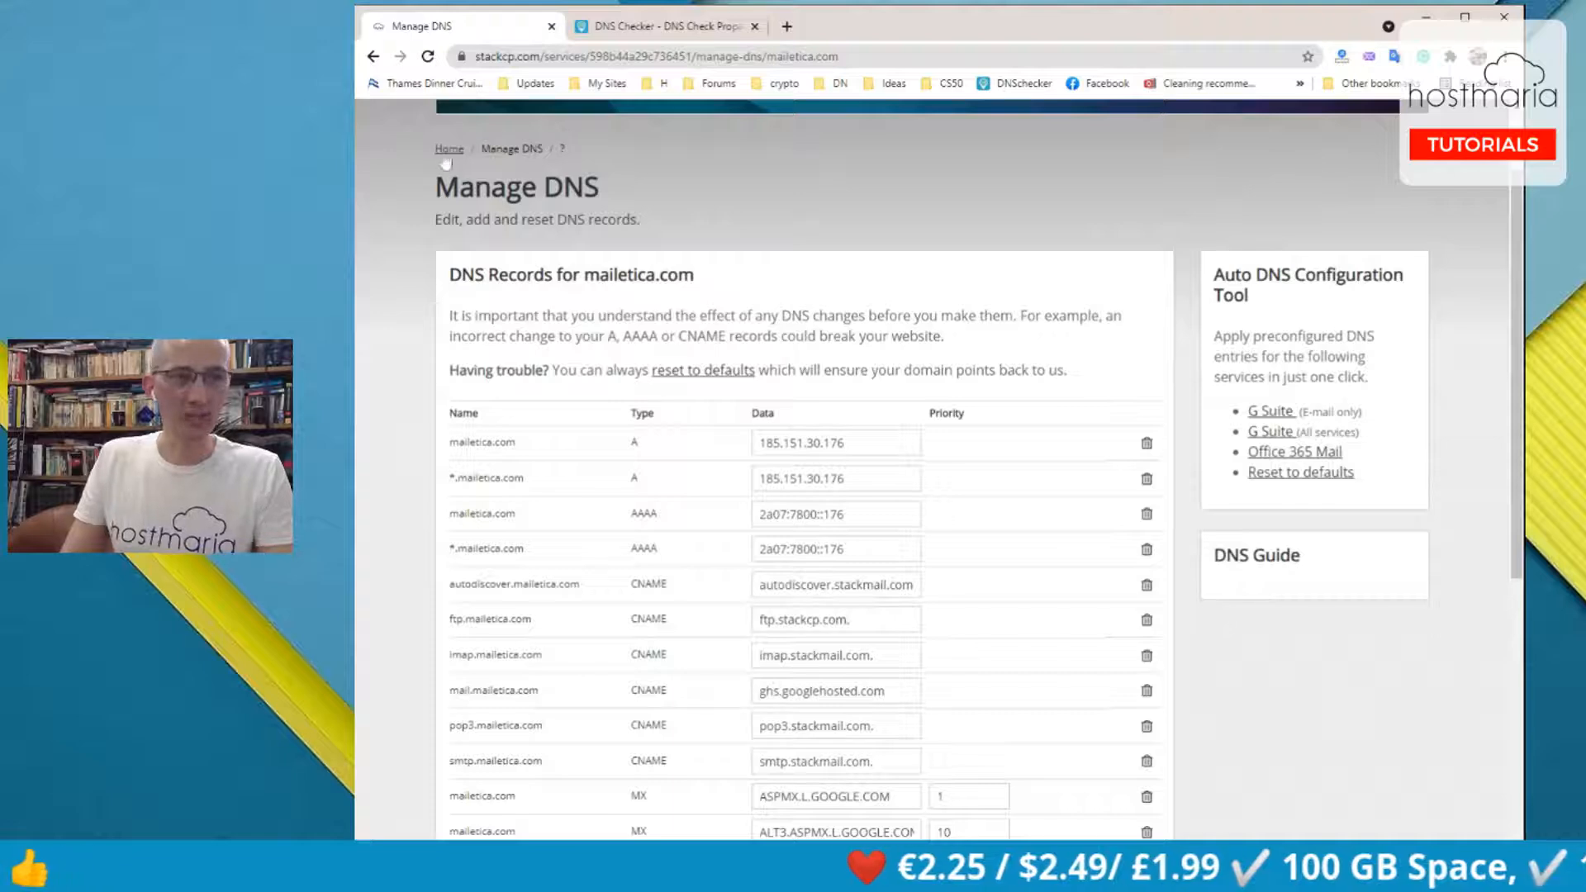
# Return to the mailetica.com service overview through the Home breadcrumb.
pyautogui.click(449, 150)
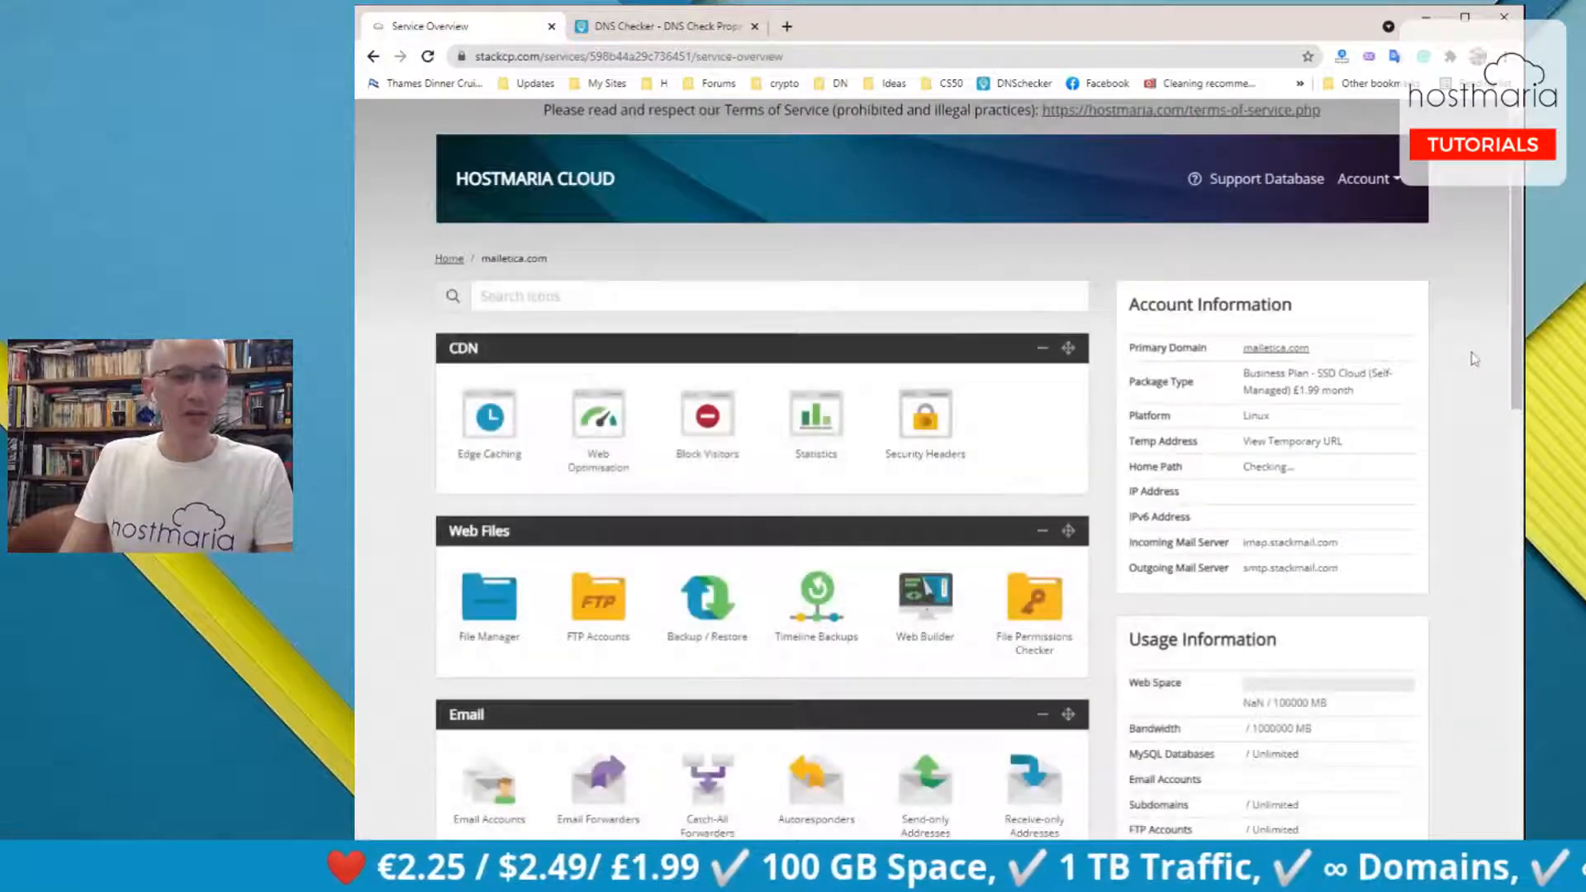
pyautogui.scroll(-4, 1474, 359)
pyautogui.scroll(-2, 1474, 360)
pyautogui.scroll(5, 1471, 358)
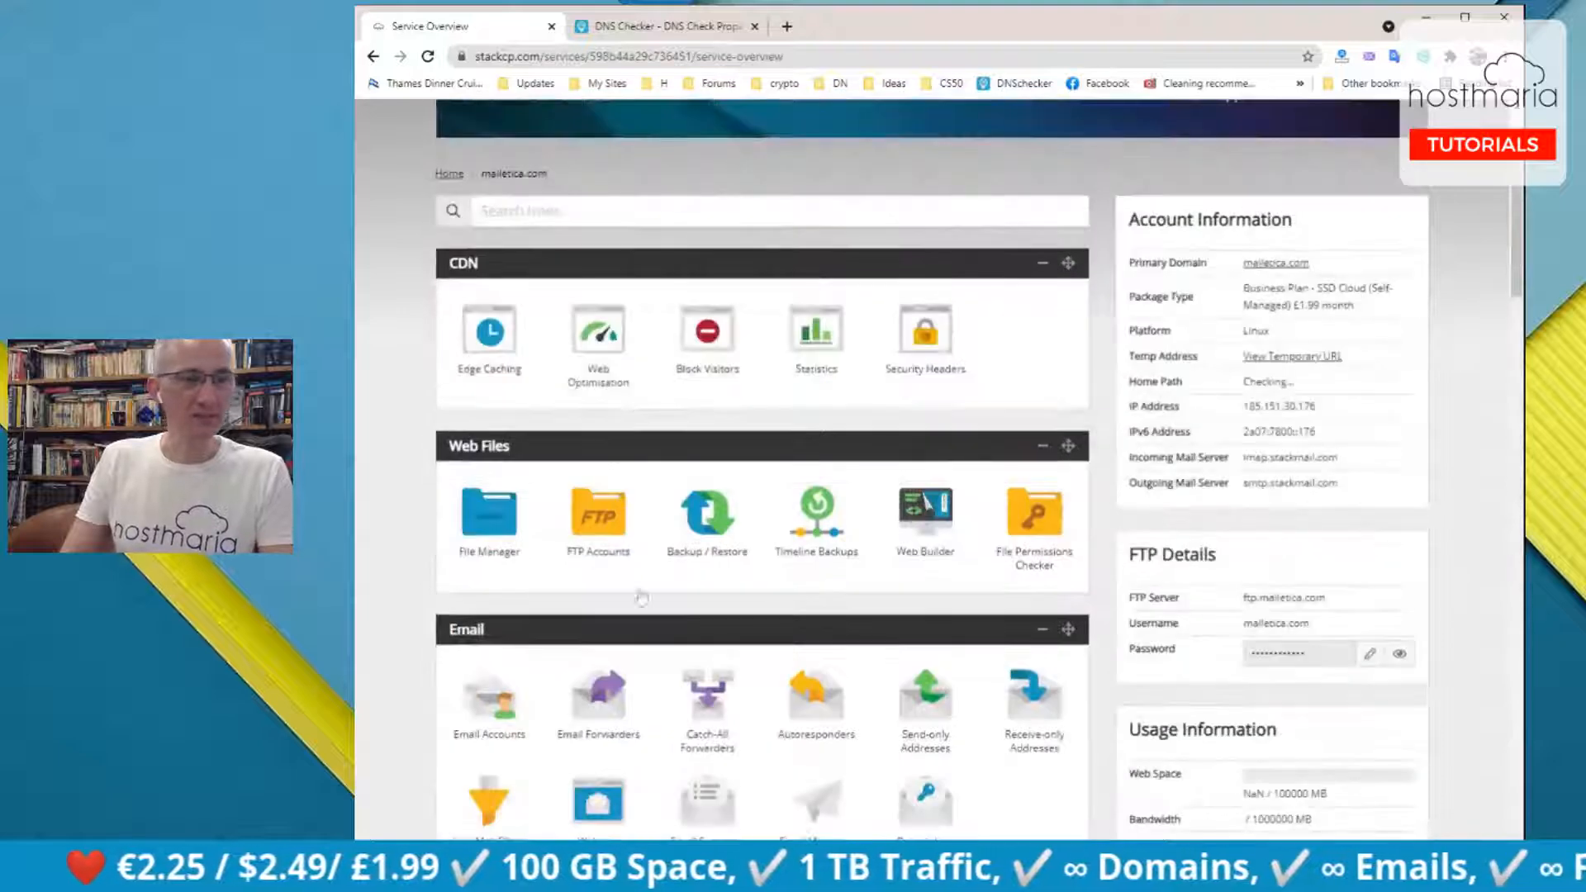
pyautogui.scroll(-5, 881, 476)
pyautogui.scroll(-4, 880, 476)
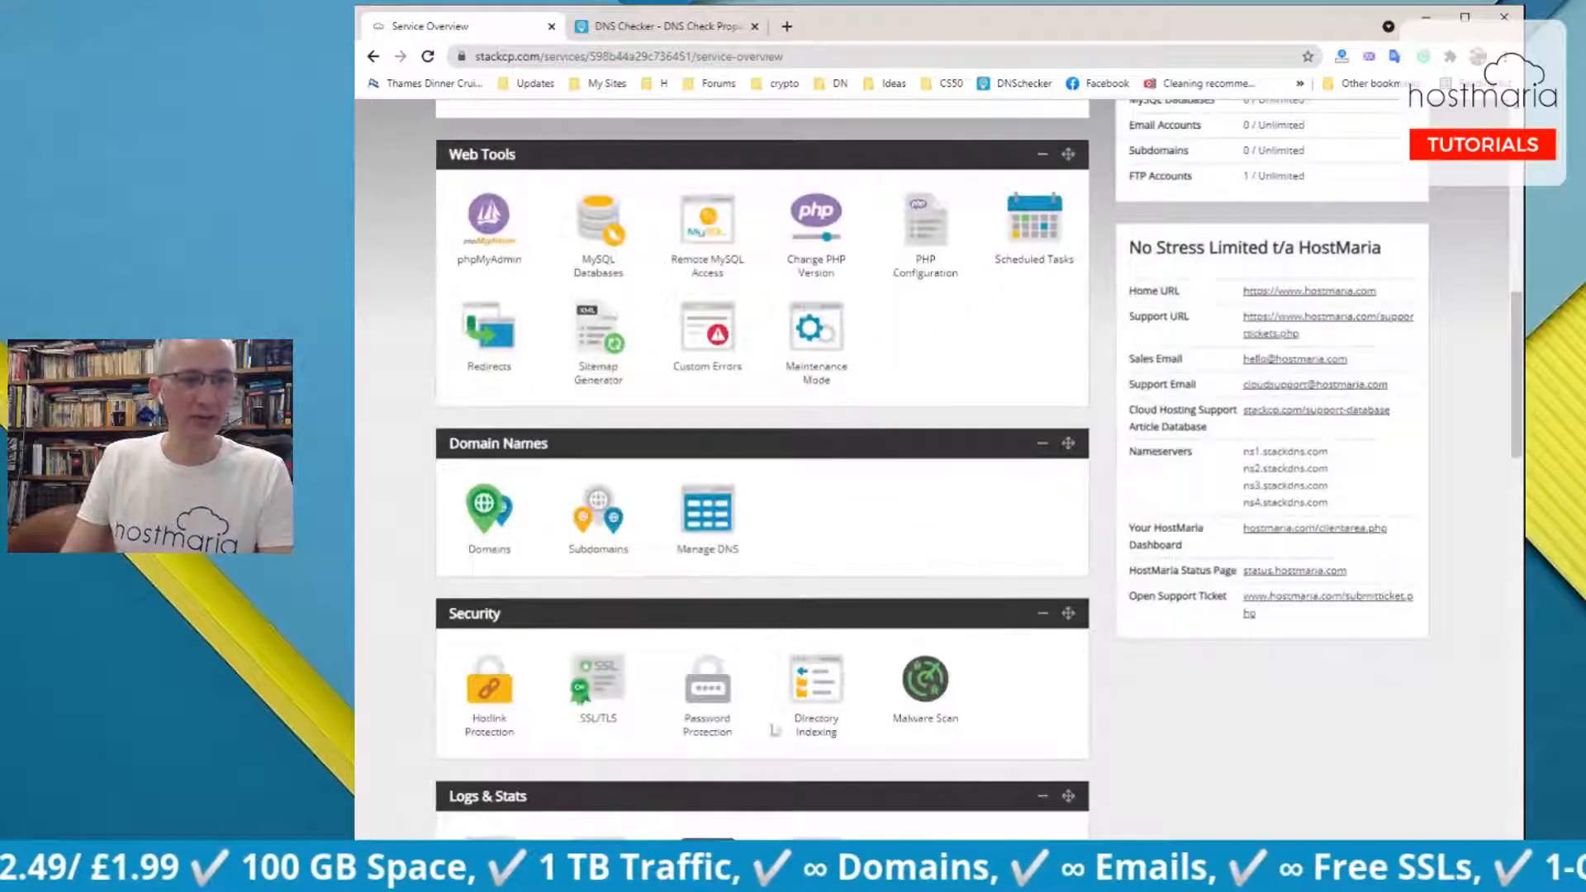
# Open DNS management for mailetica.com and review its current records.
pyautogui.scroll(-2, 754, 584)
pyautogui.click(720, 355)
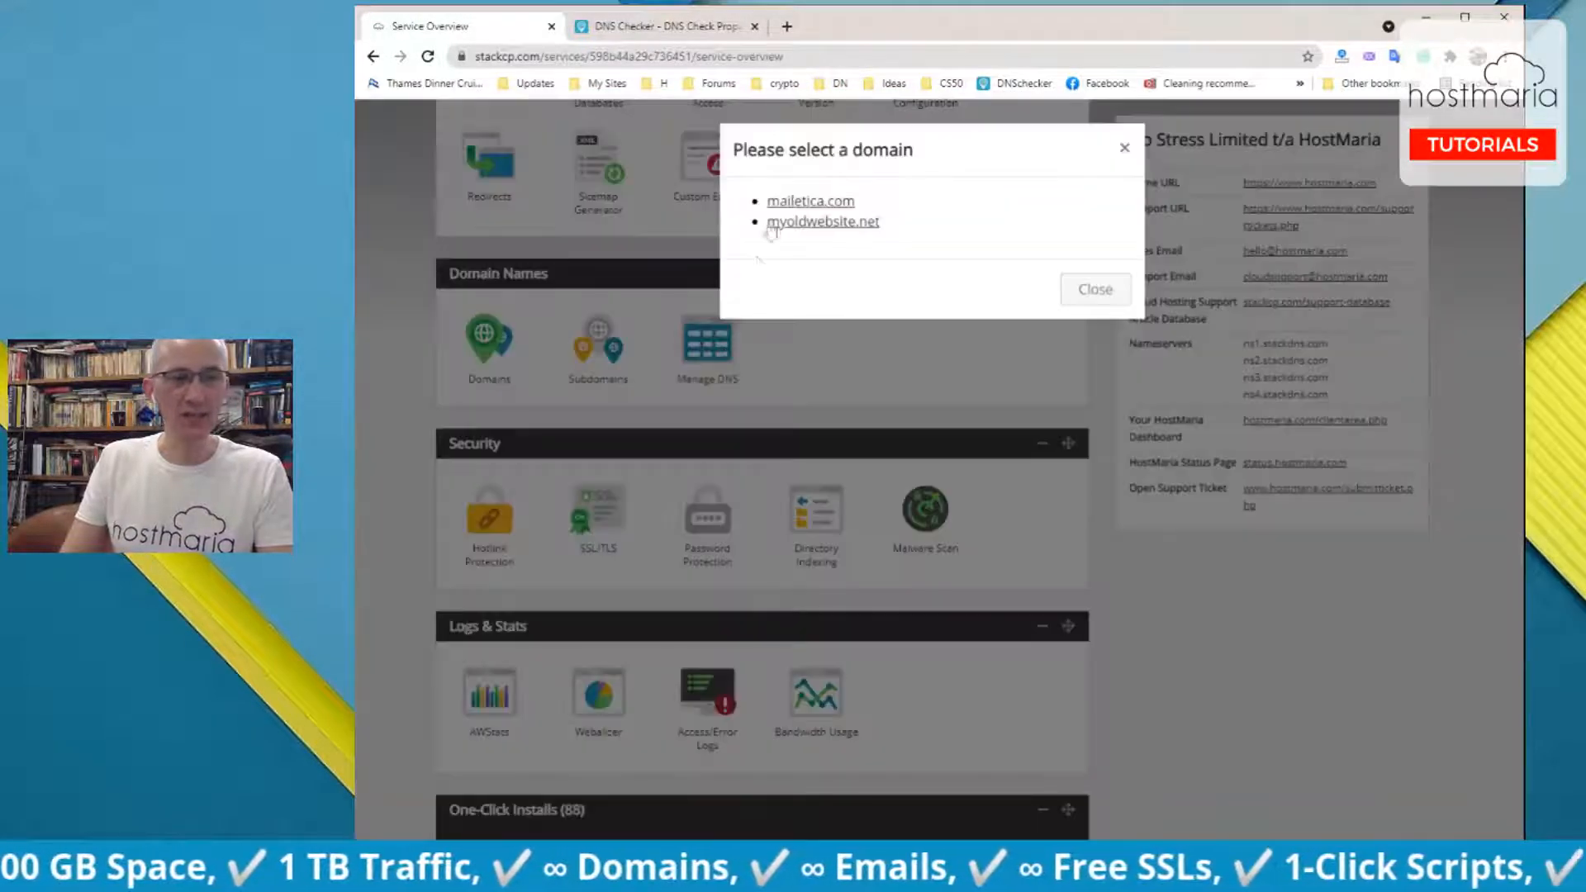
pyautogui.click(806, 200)
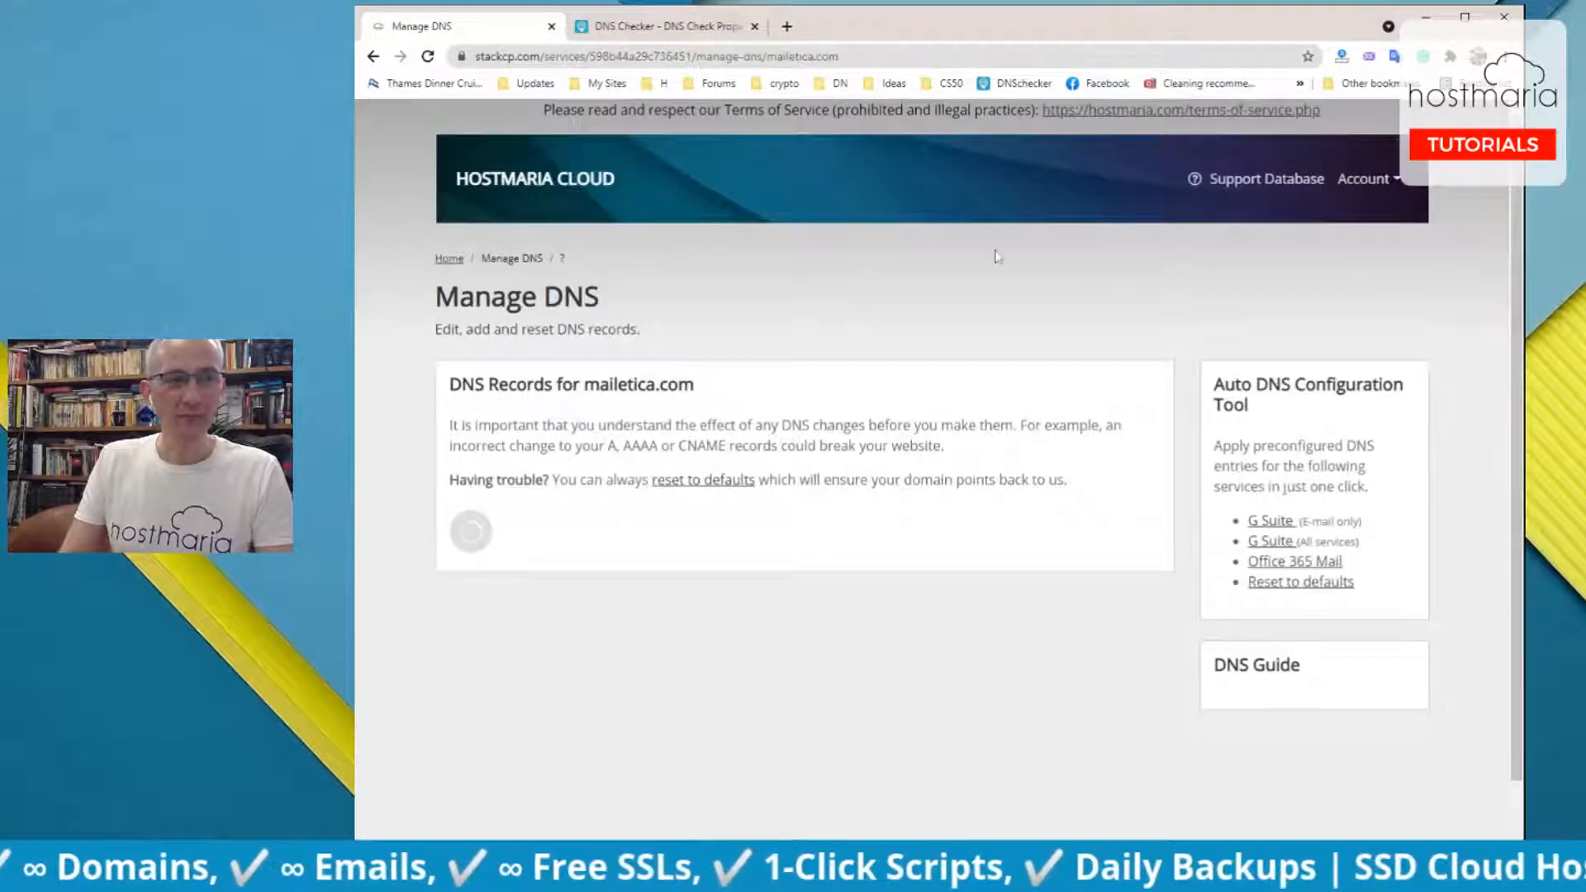
pyautogui.scroll(-2, 997, 256)
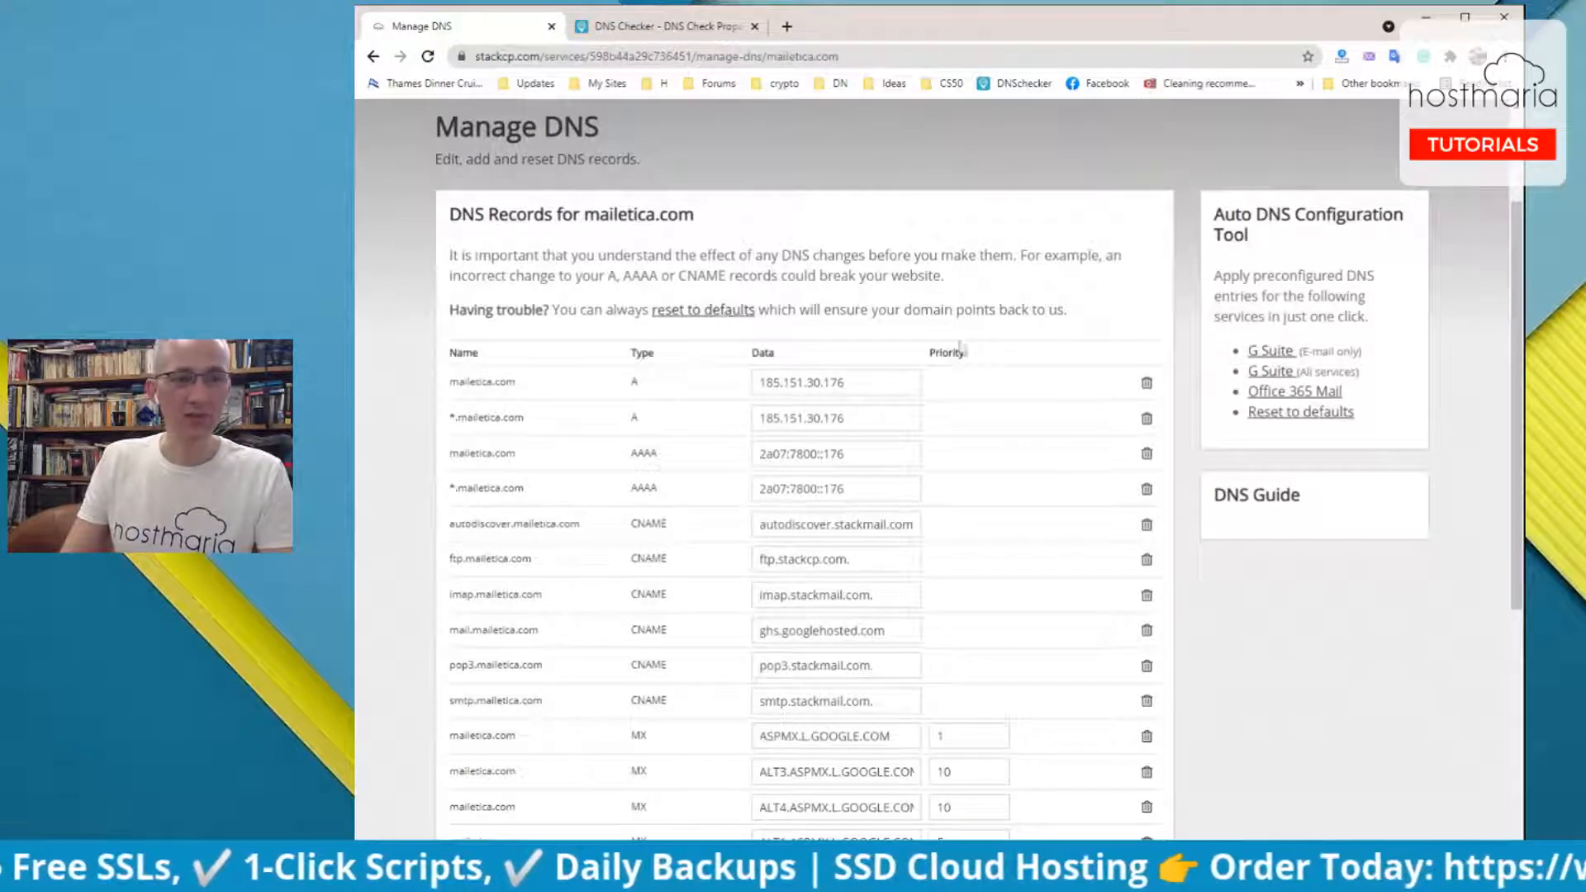
pyautogui.scroll(-1, 1078, 518)
pyautogui.scroll(-2, 1078, 518)
pyautogui.scroll(3, 1112, 425)
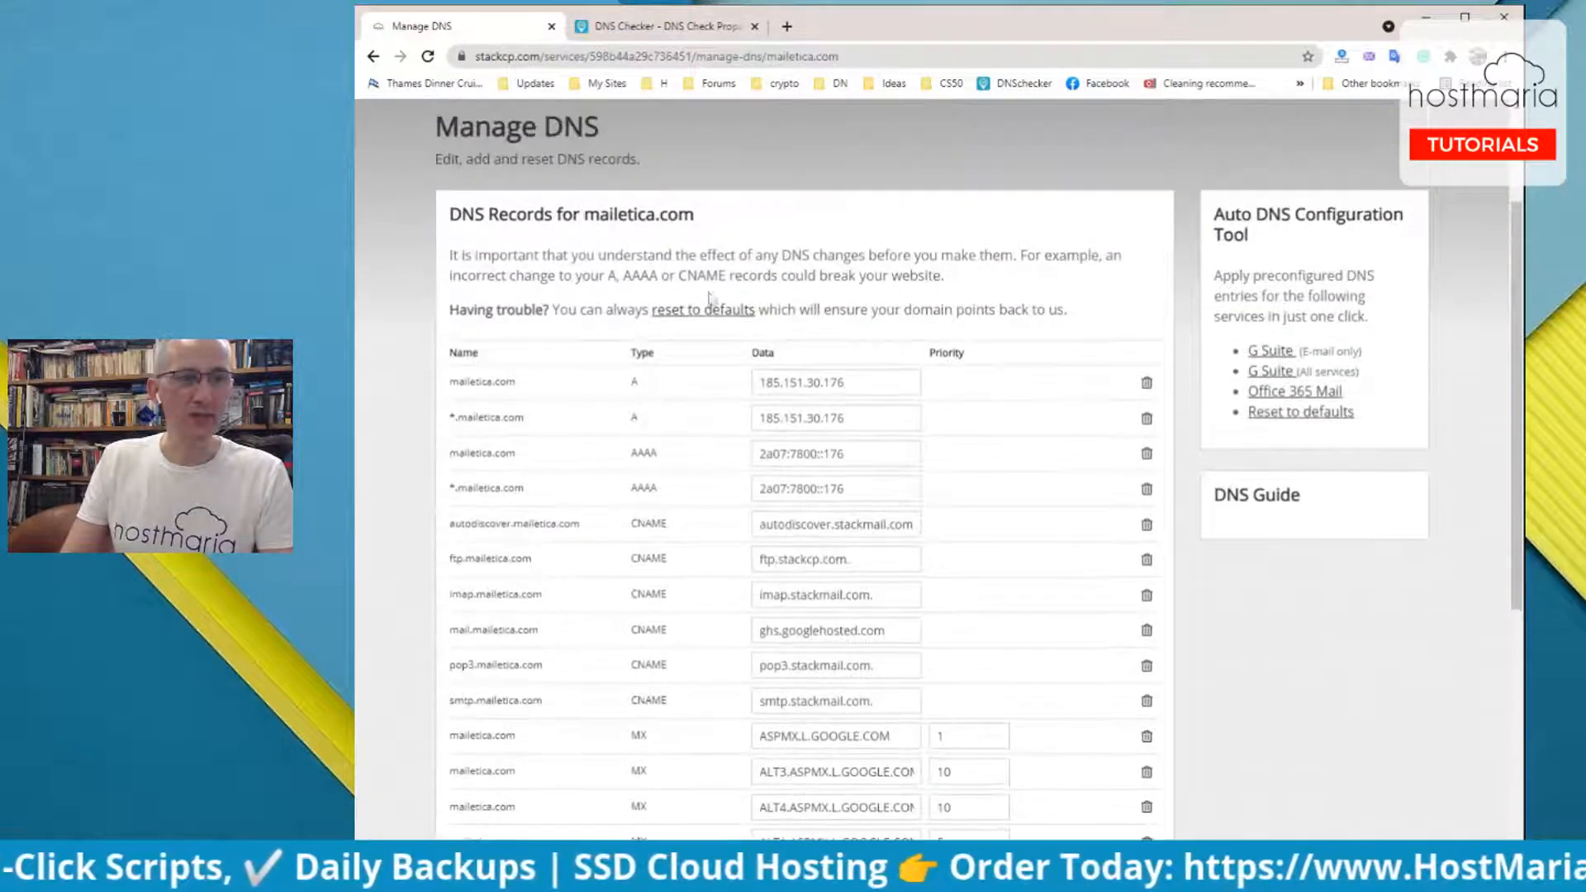
# Reset the DNS records to defaults, restoring MX mx.stackmail.com (priority 10) and stackmail SPF.
pyautogui.click(716, 291)
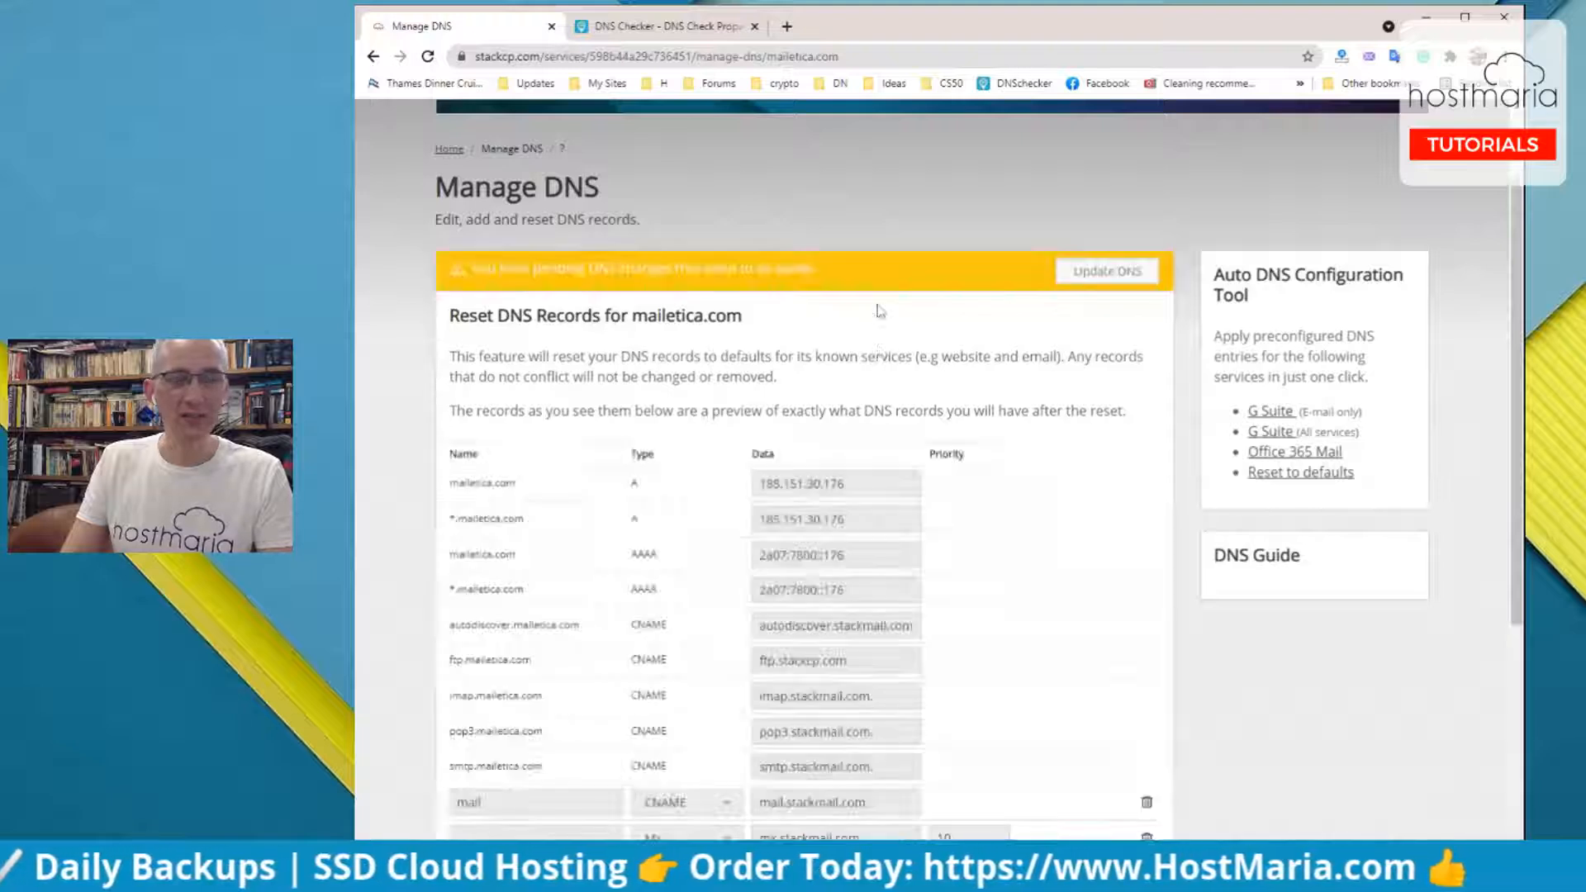
pyautogui.scroll(-4, 959, 343)
pyautogui.scroll(1, 1005, 290)
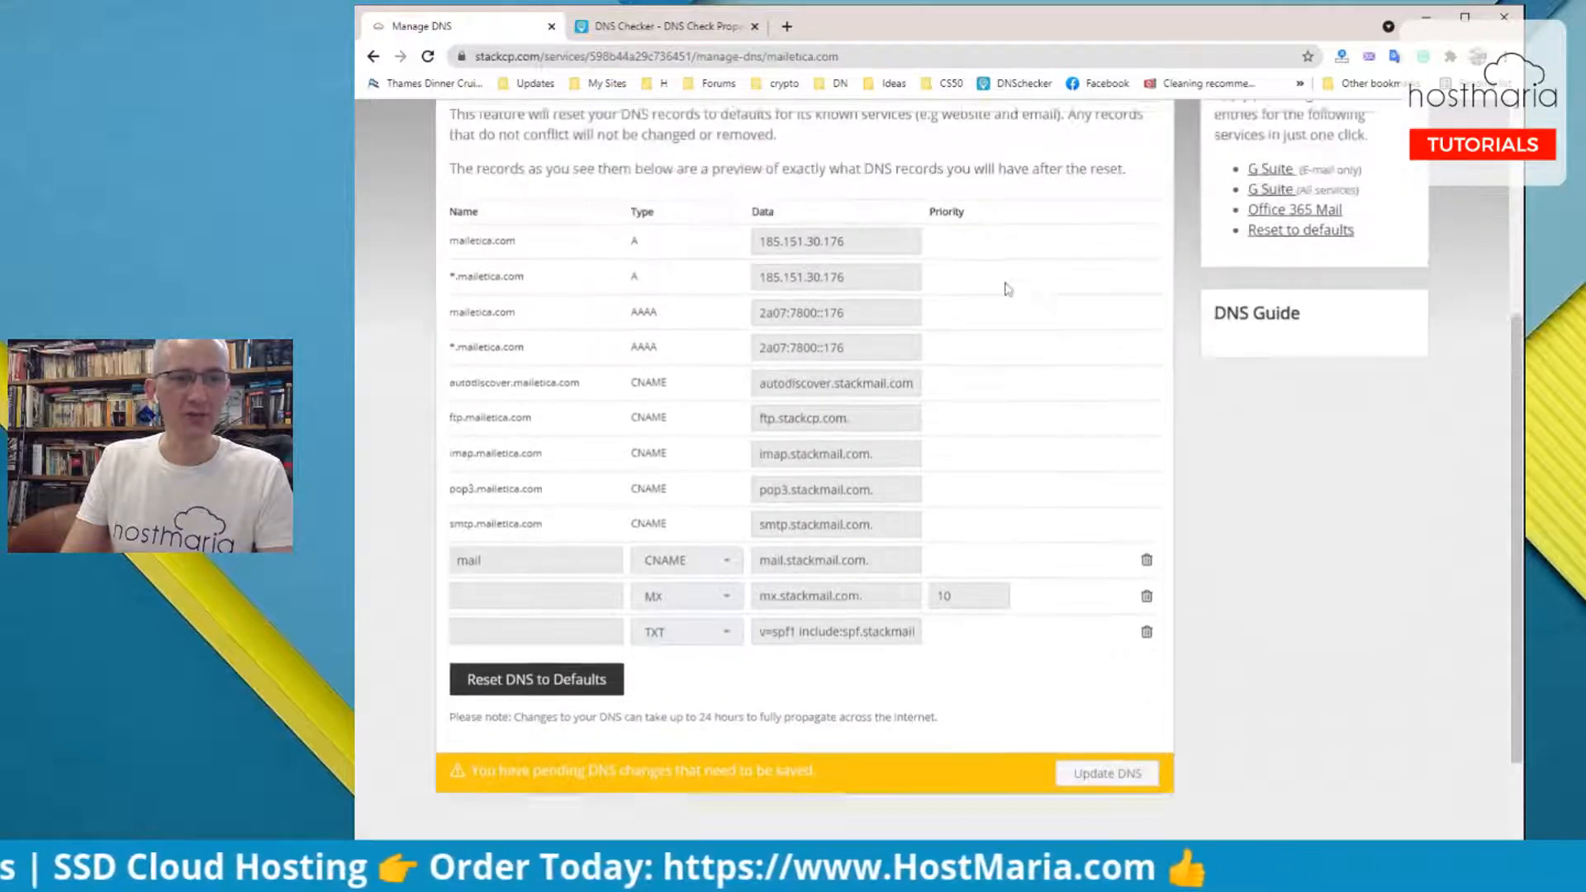
pyautogui.click(516, 672)
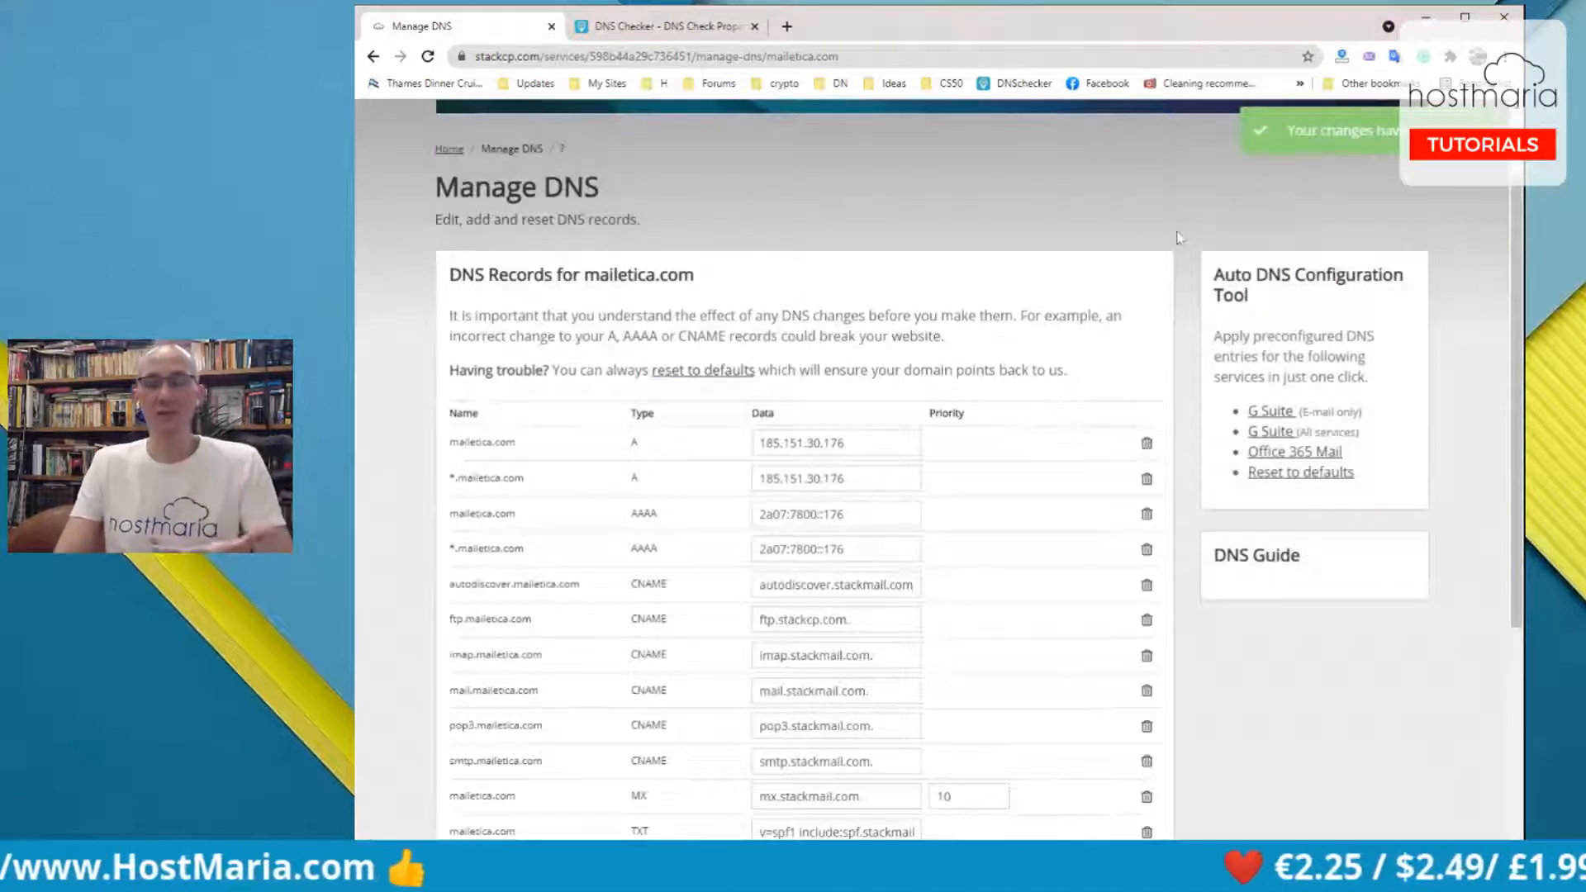
pyautogui.scroll(-3, 1158, 238)
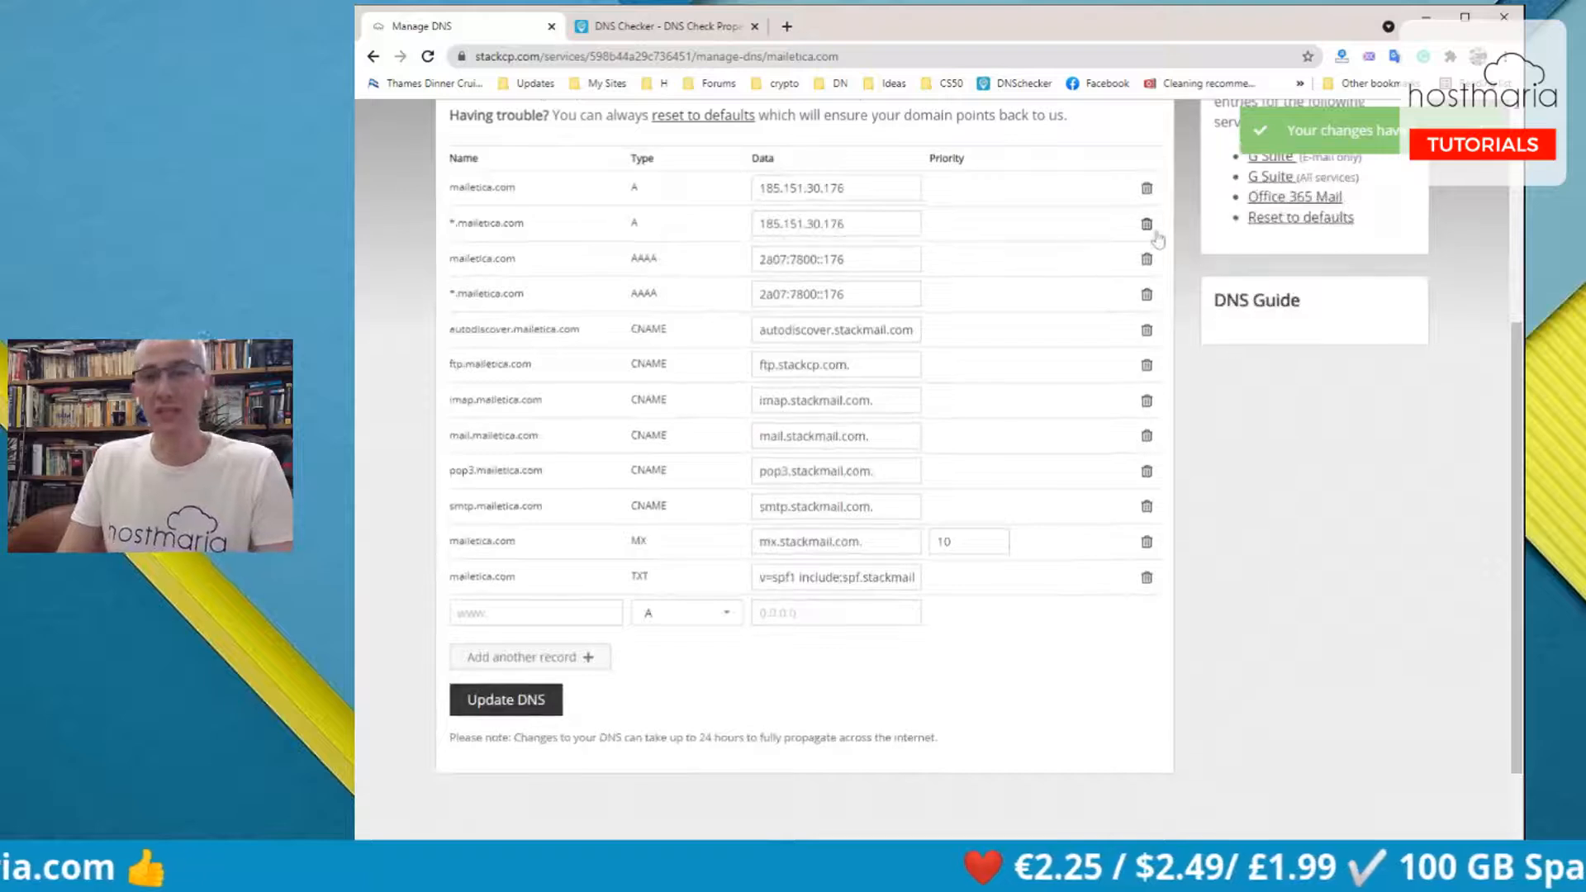
pyautogui.scroll(4, 1158, 239)
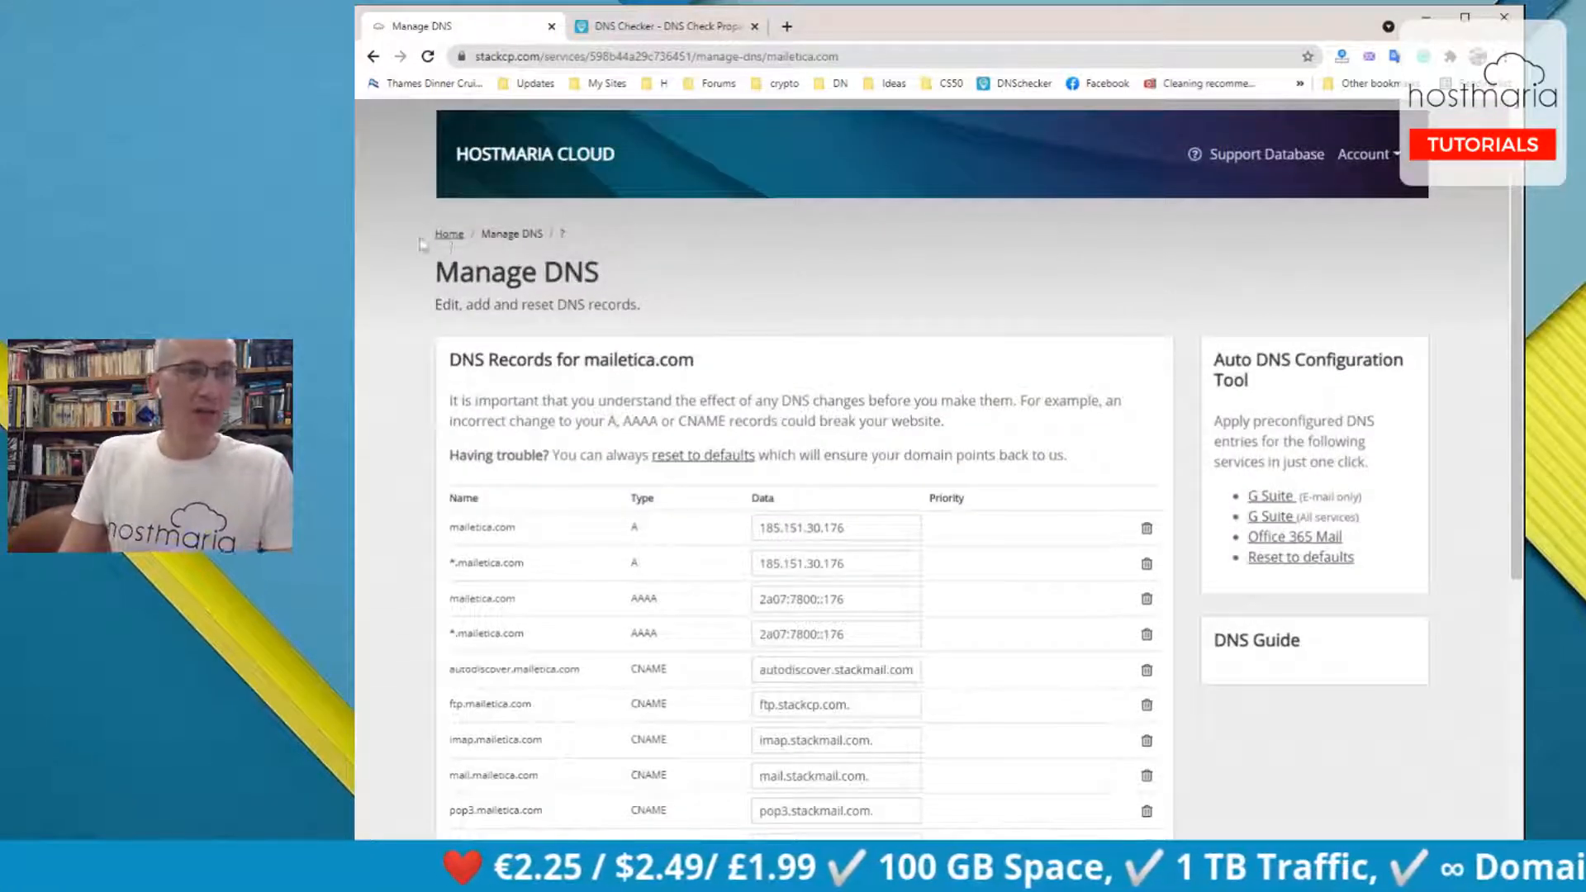
pyautogui.click(450, 235)
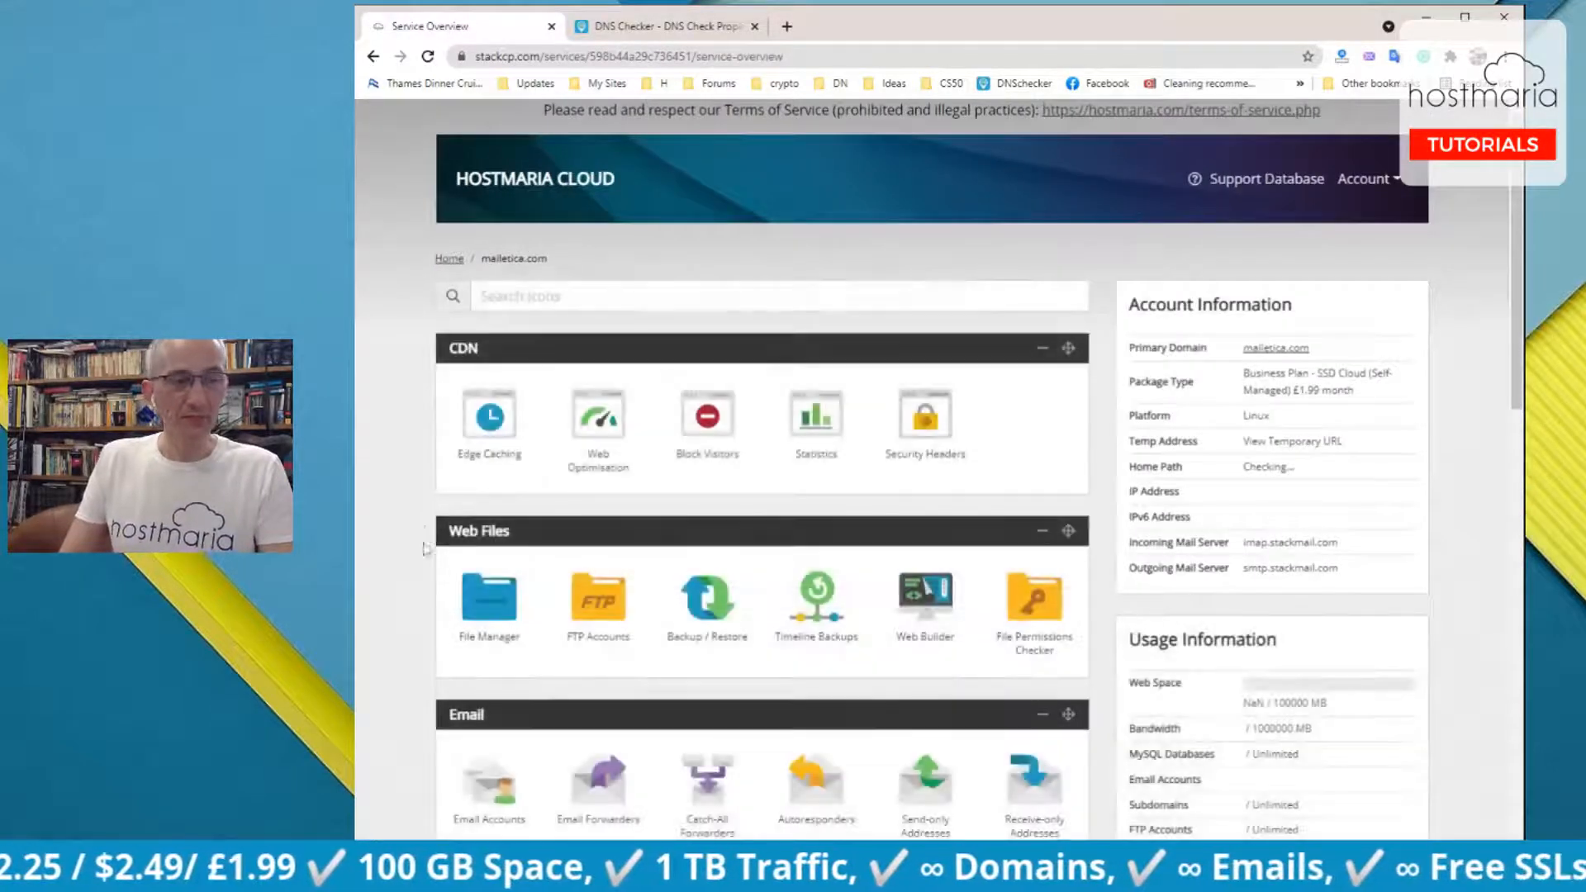
pyautogui.scroll(-4, 520, 545)
pyautogui.click(505, 548)
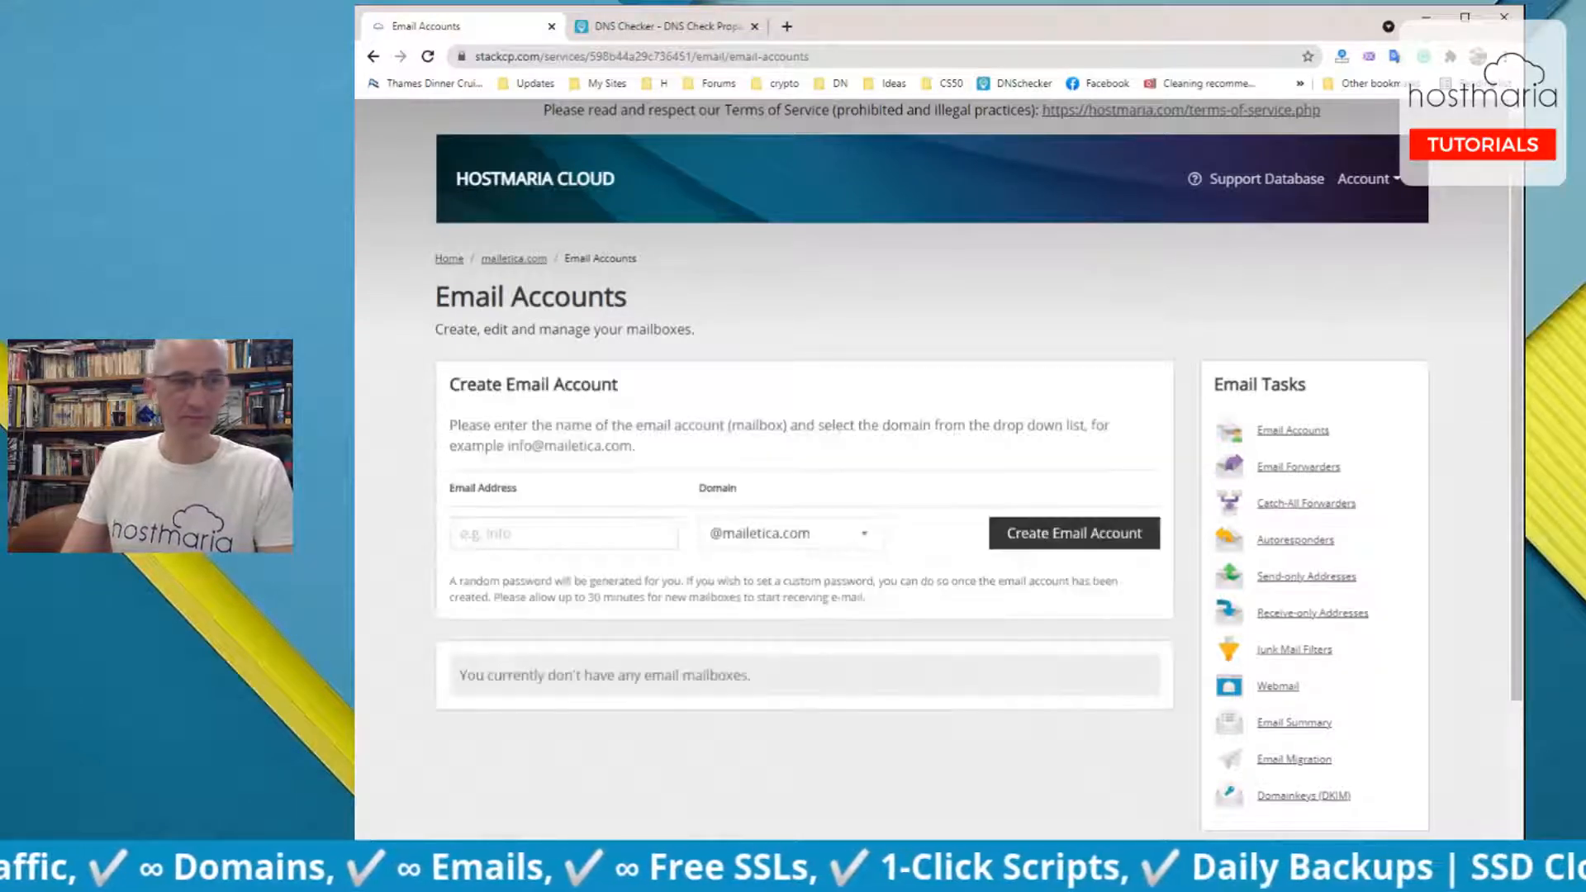
pyautogui.click(561, 533)
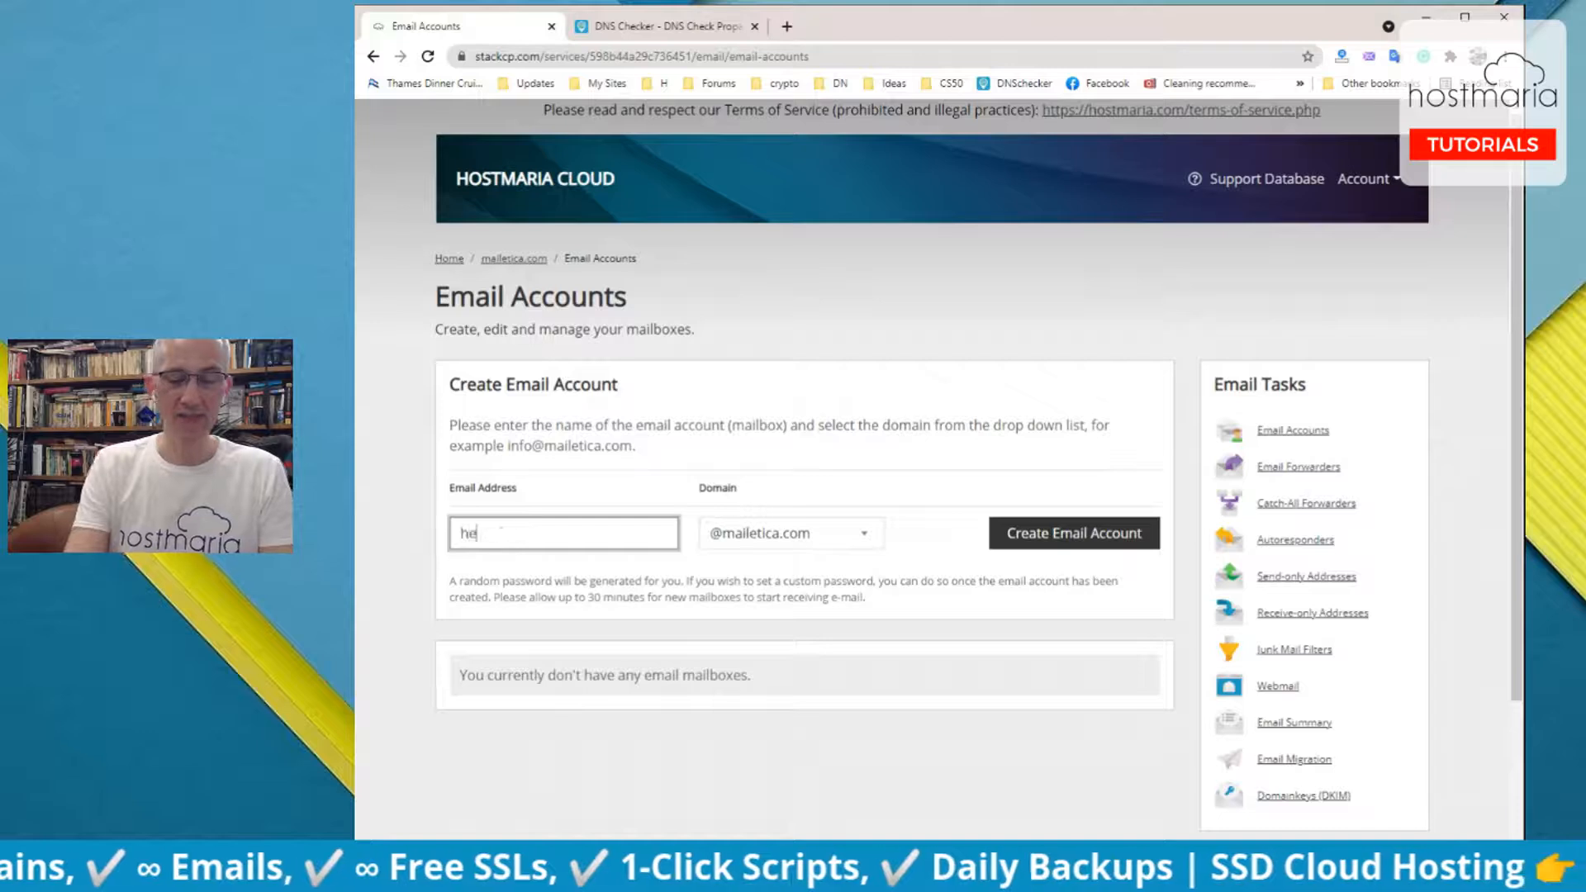
pyautogui.click(1095, 545)
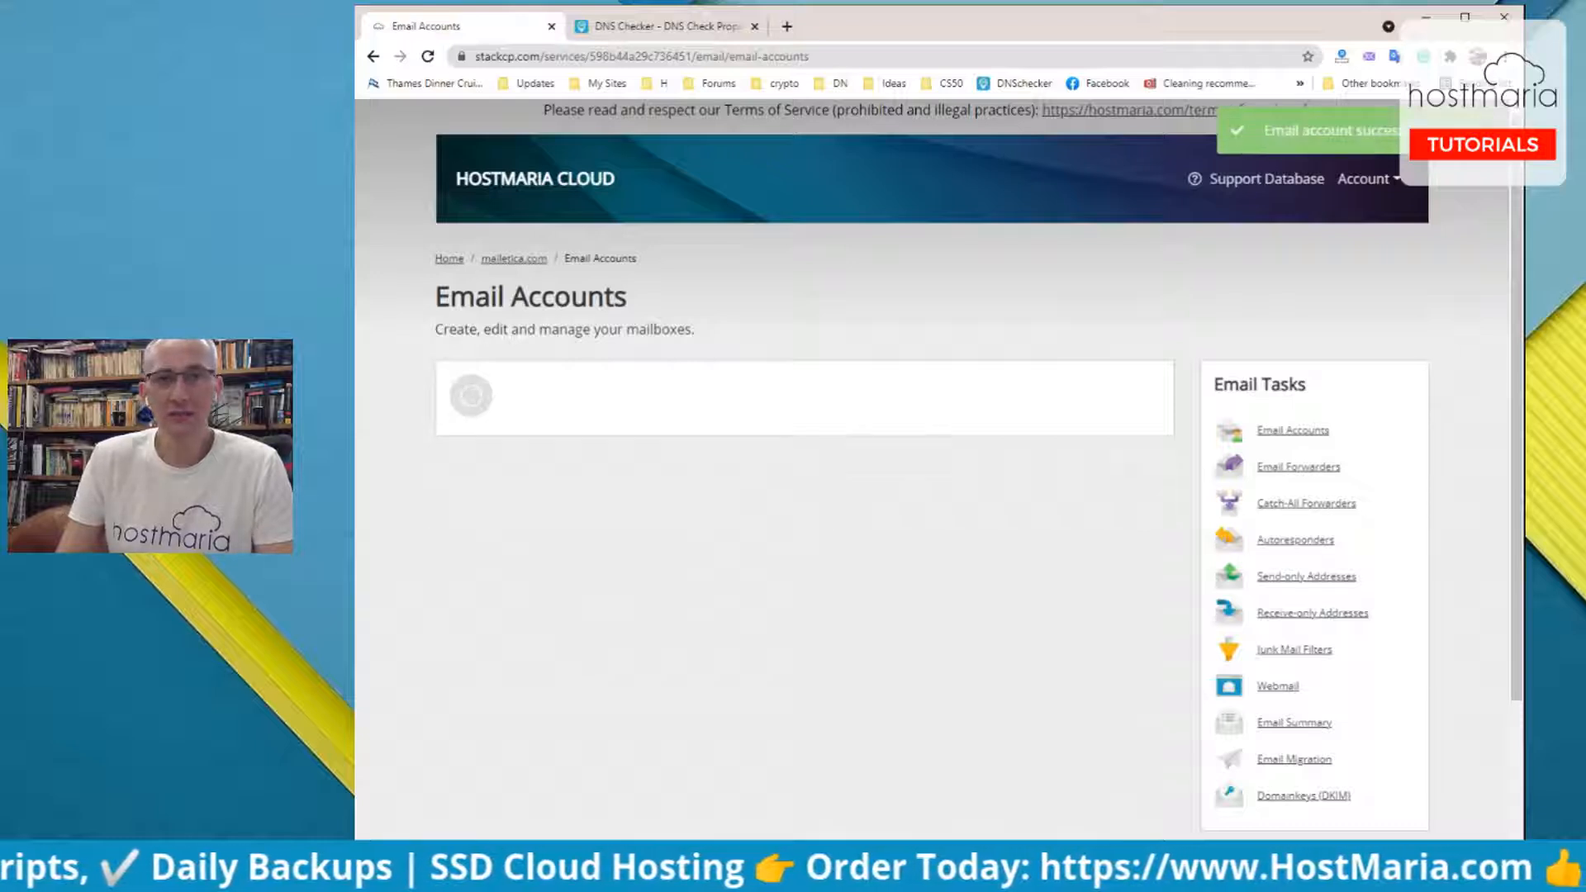
pyautogui.scroll(-3, 1100, 450)
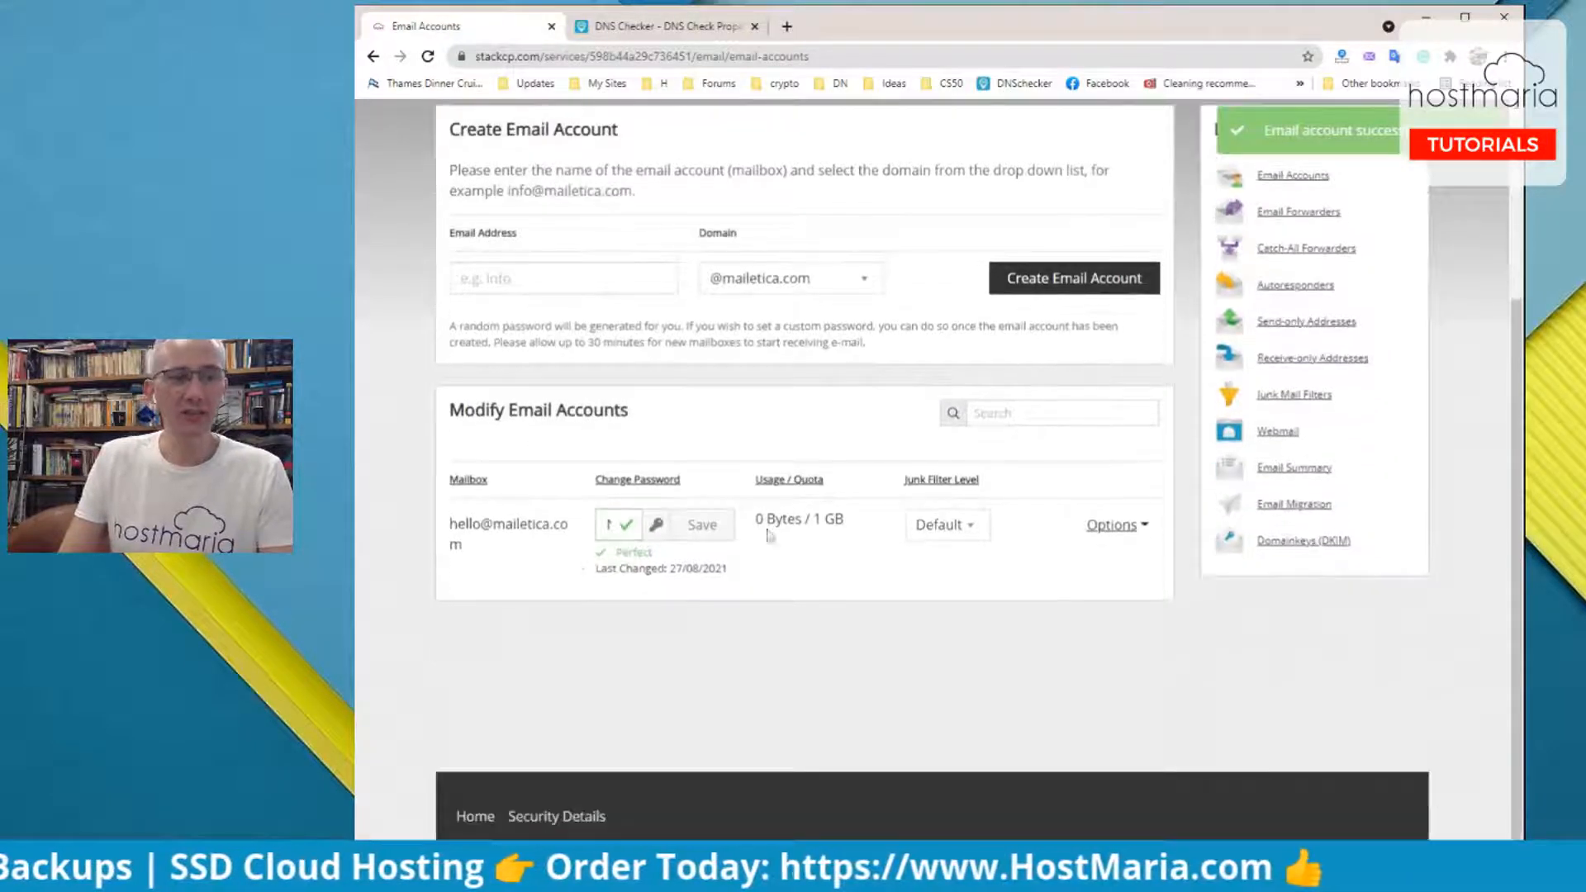
pyautogui.hotkey('ctrl', '-')
pyautogui.hotkey('ctrl', '-')
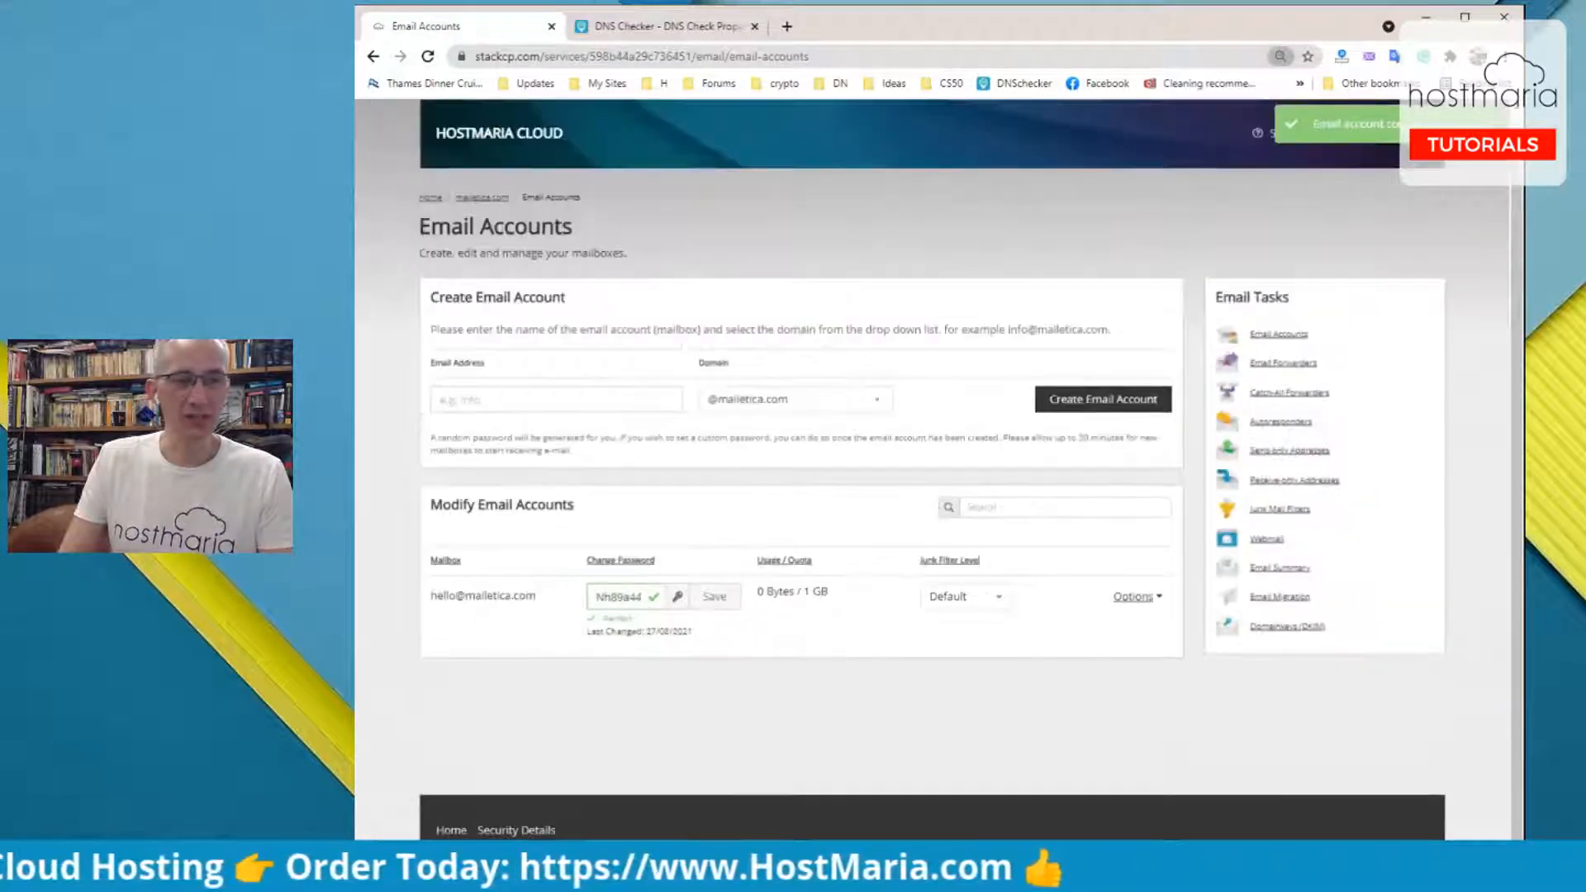
pyautogui.doubleClick(621, 597)
pyautogui.click(715, 682)
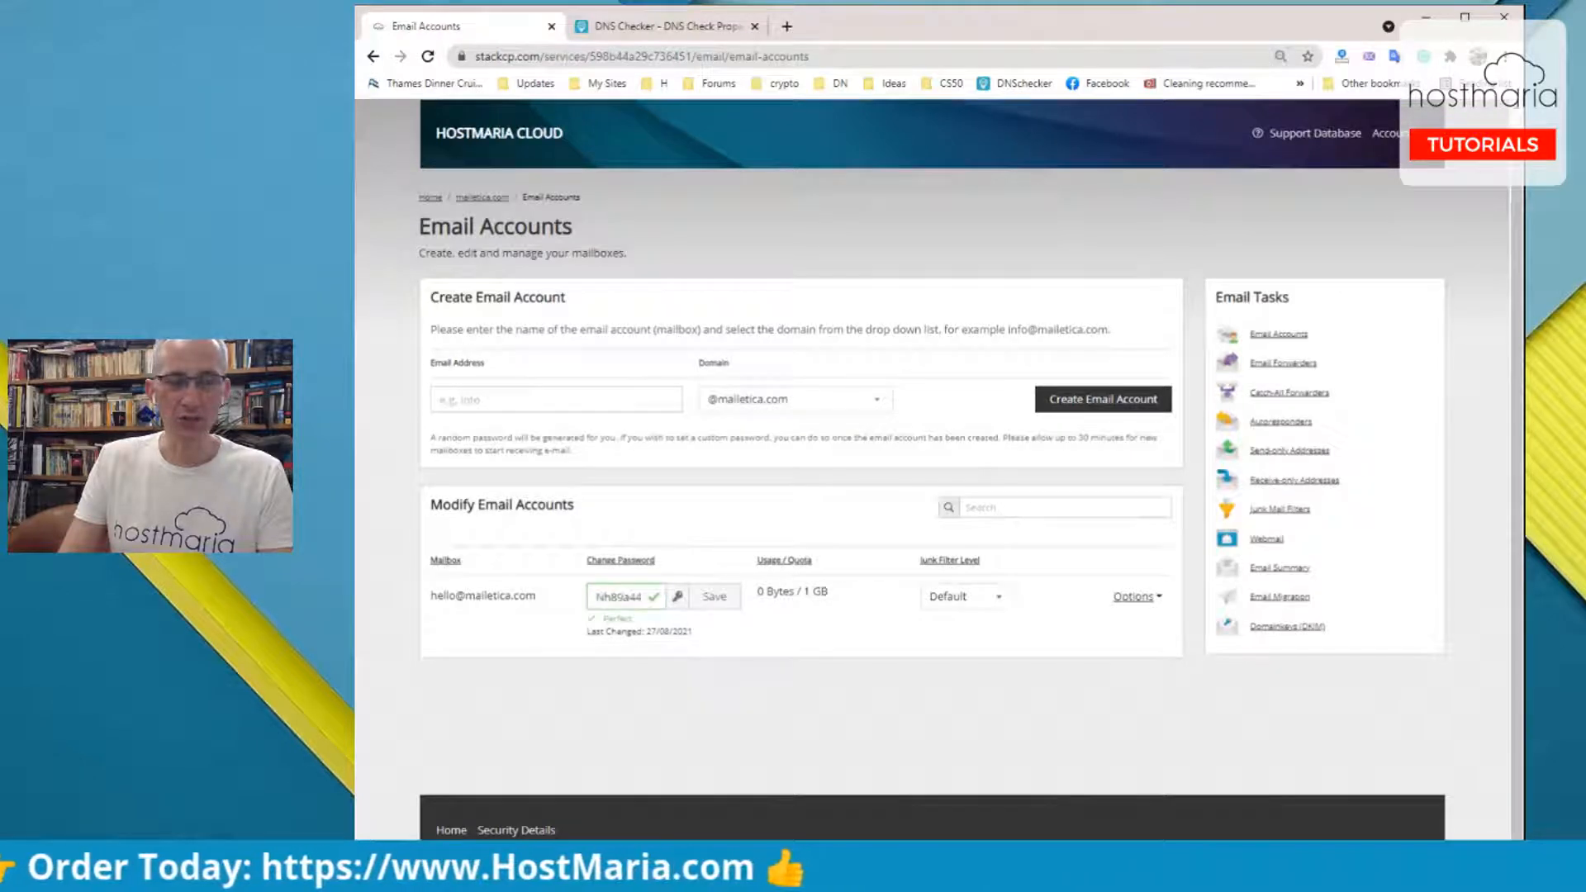
pyautogui.moveTo(598, 596); pyautogui.dragTo(820, 607)
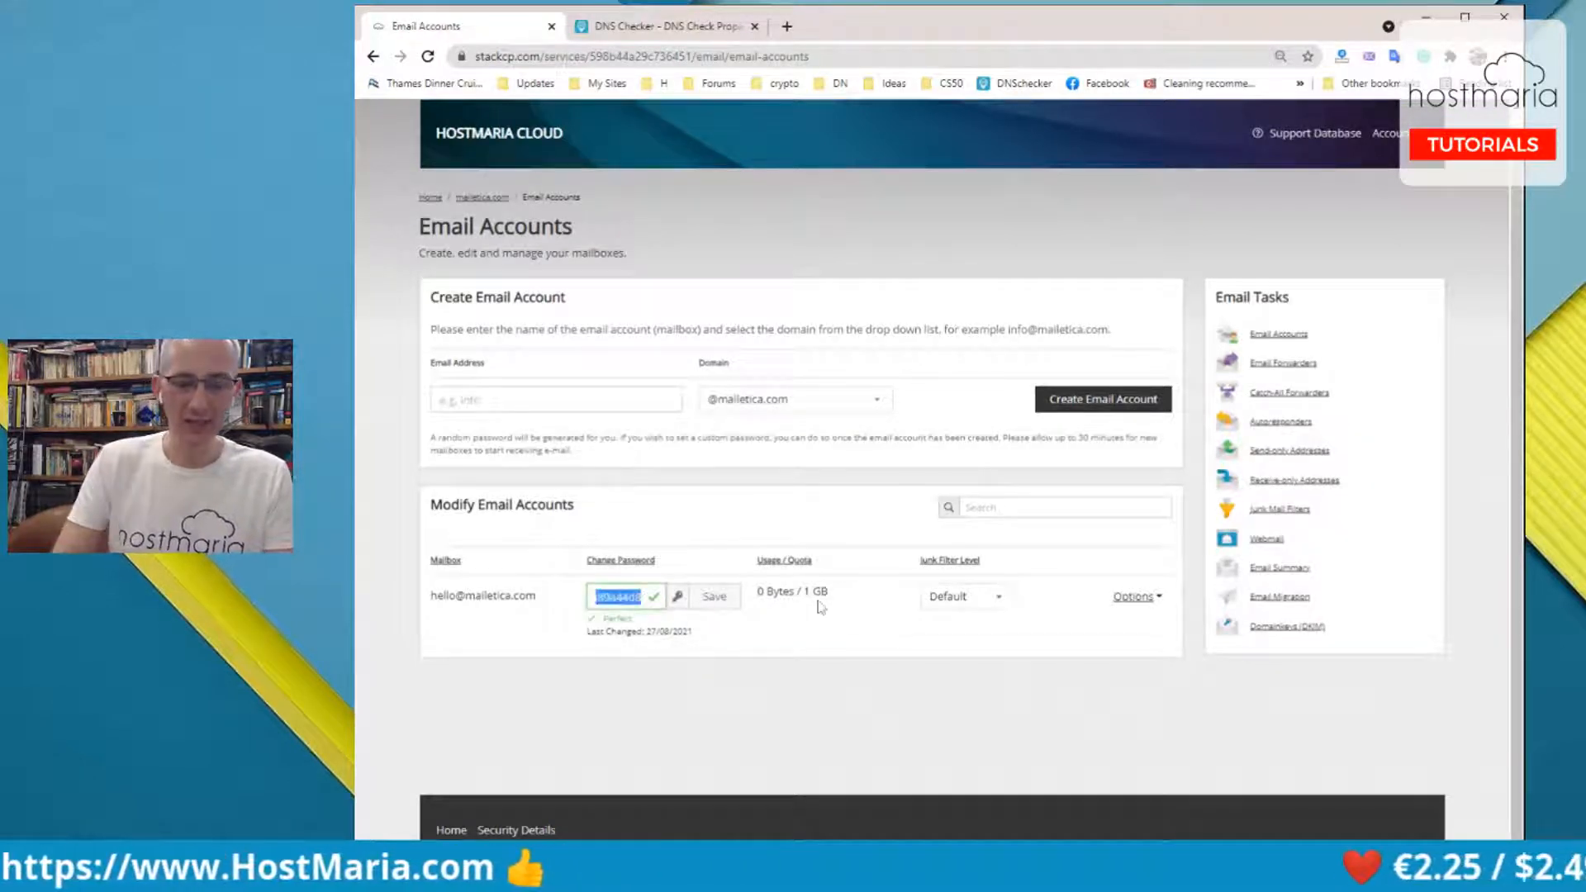
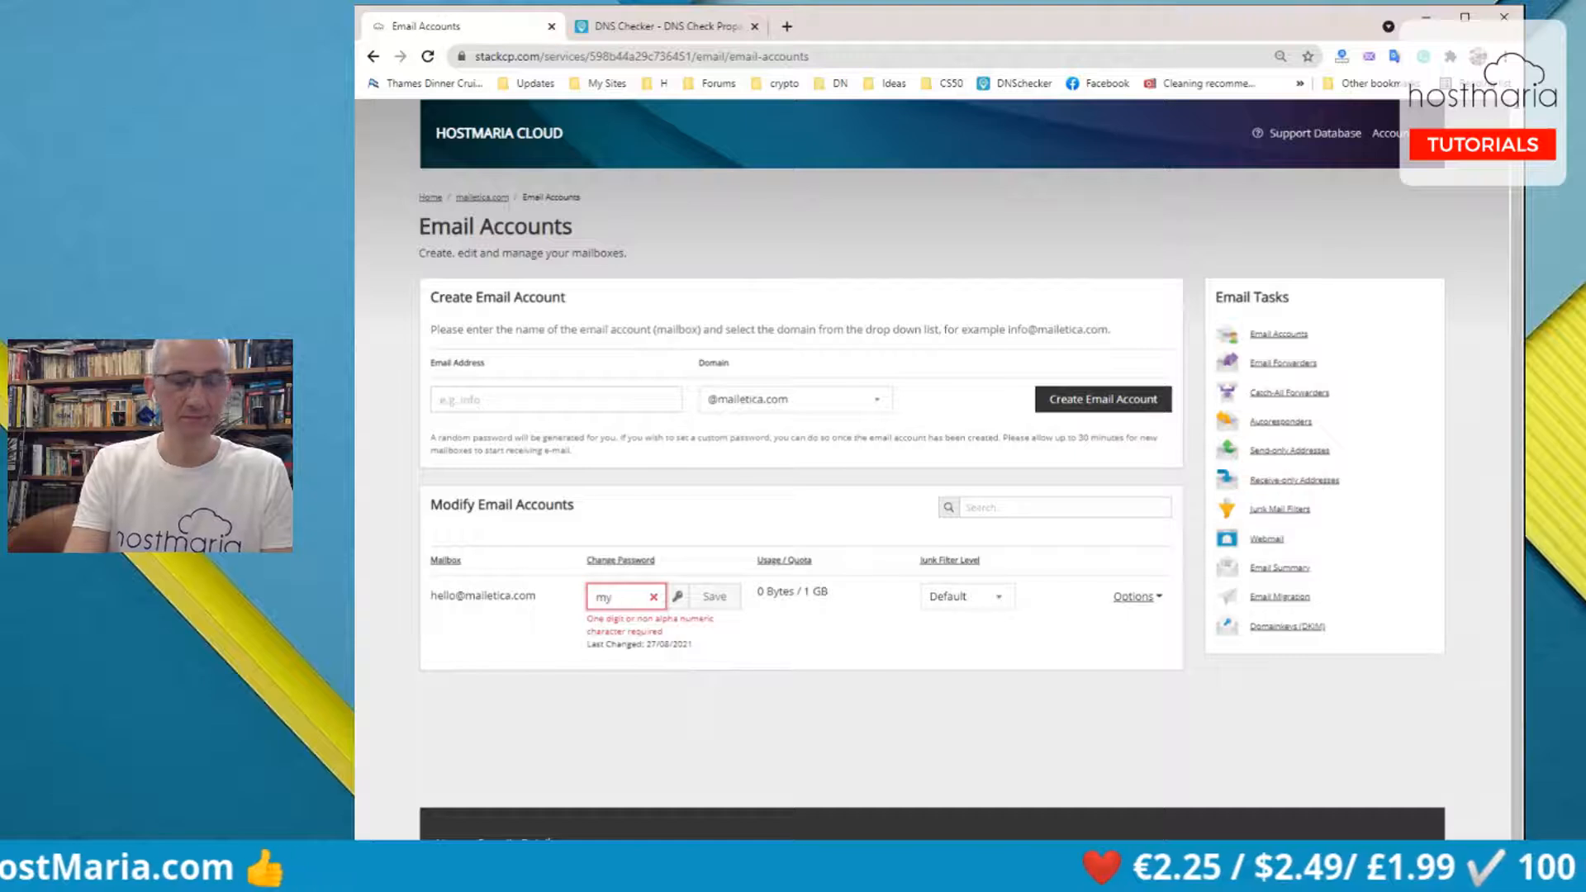
pyautogui.press('BackSpace')
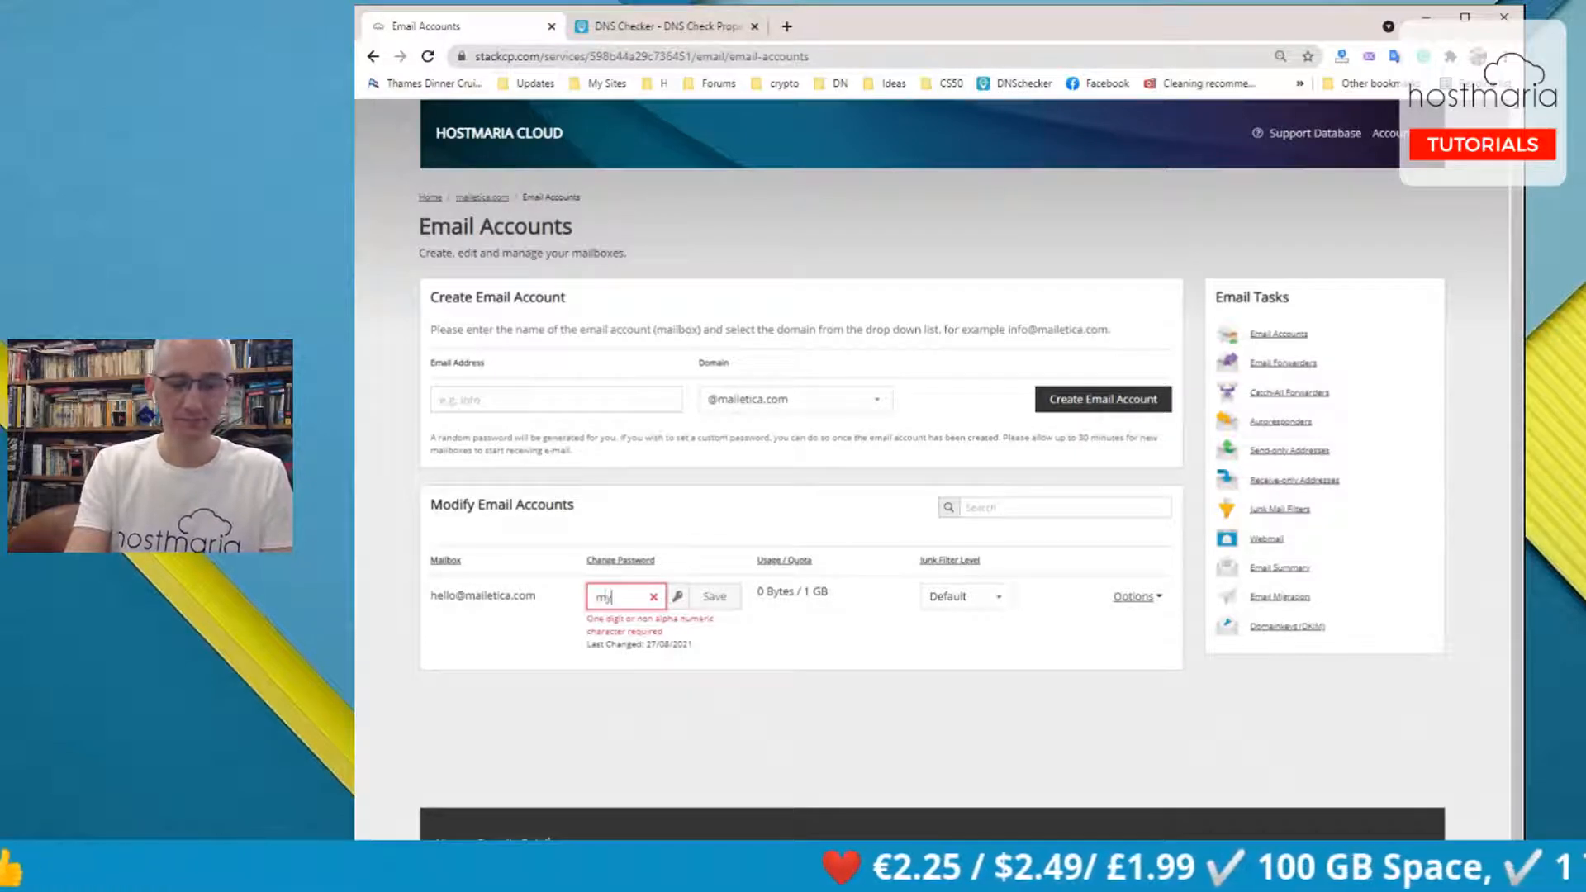
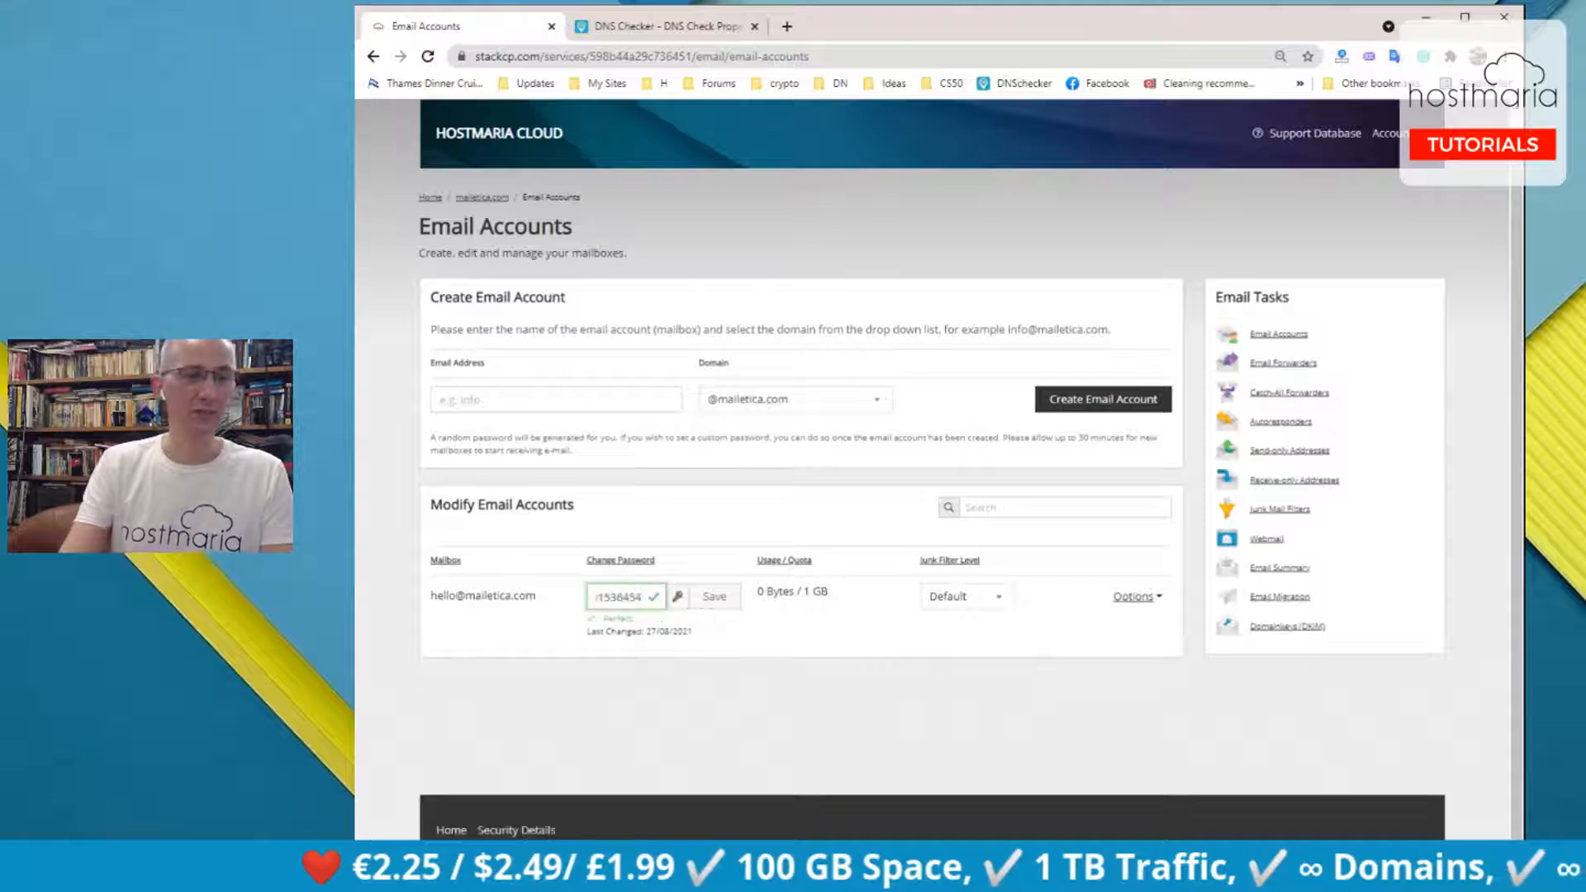
pyautogui.click(715, 602)
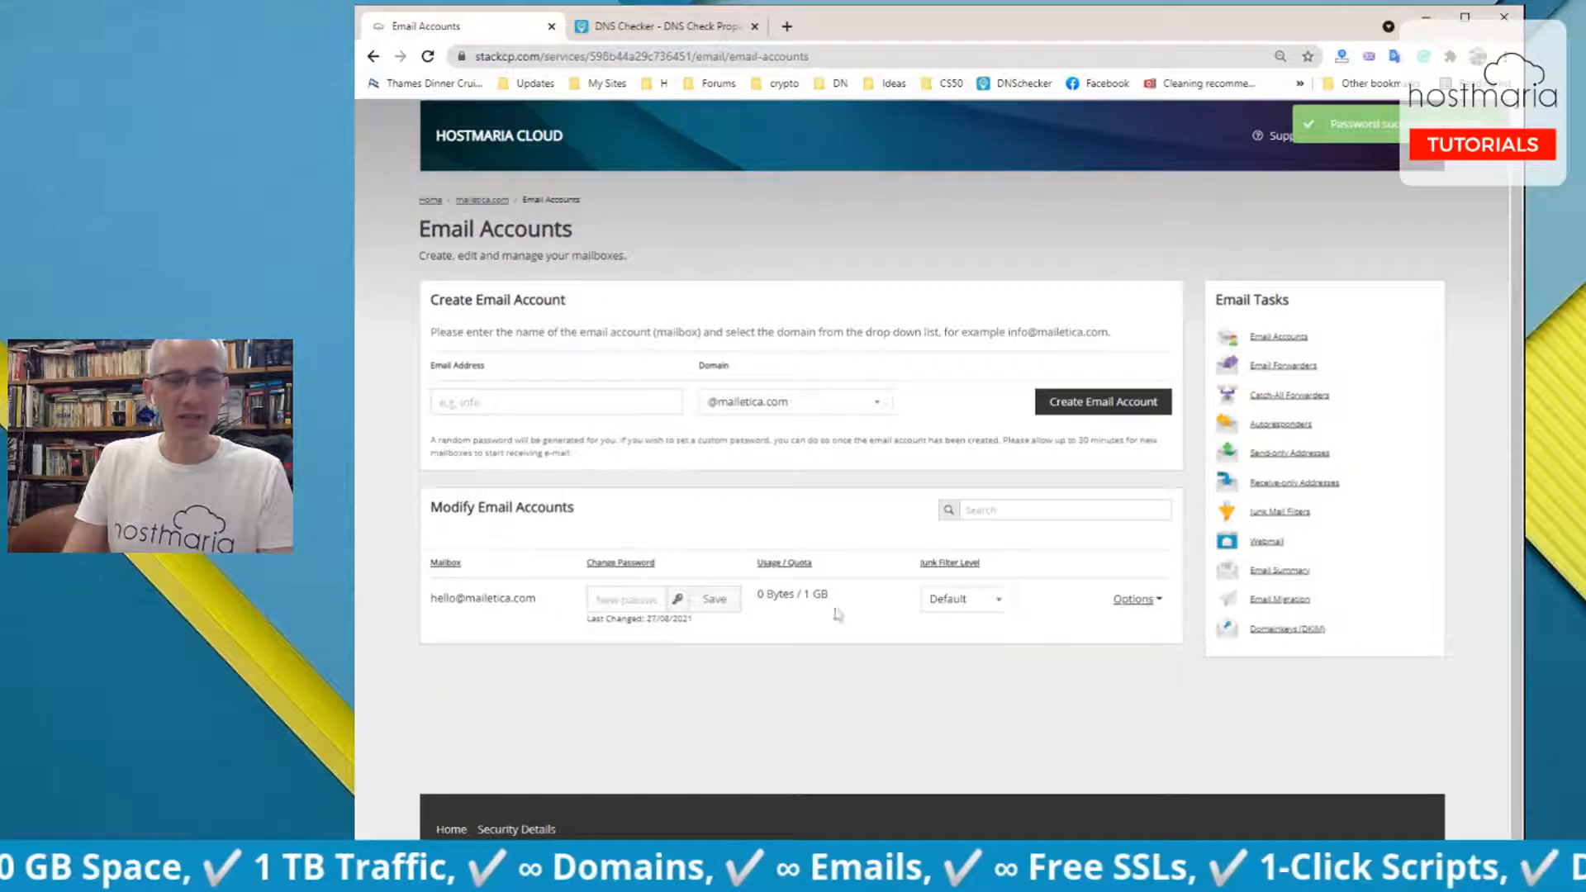
pyautogui.click(1136, 599)
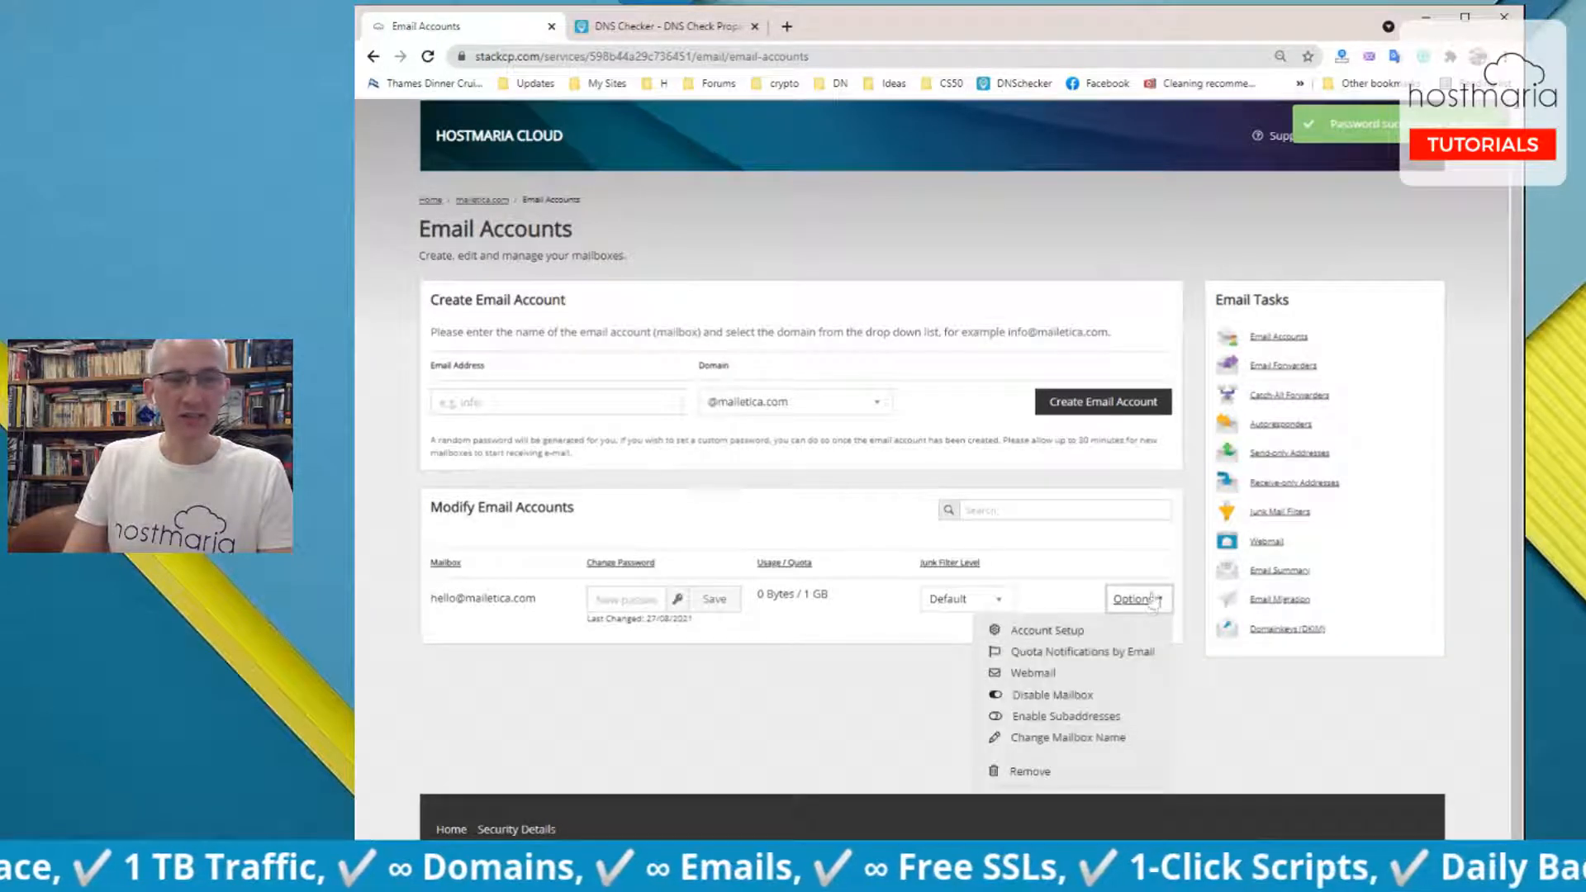
pyautogui.click(1040, 674)
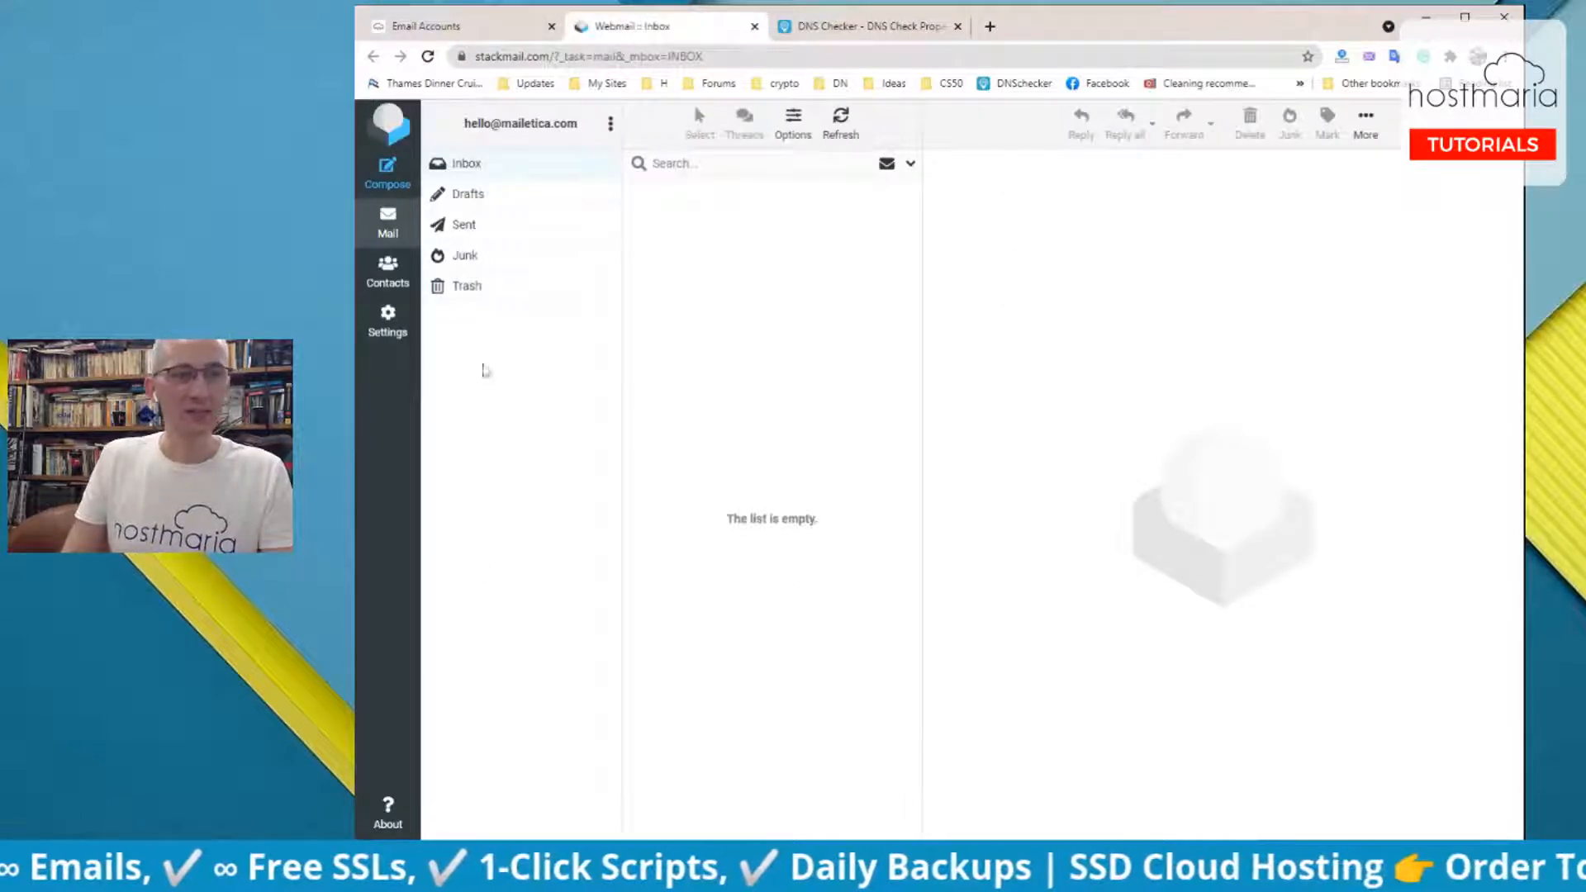
pyautogui.click(754, 26)
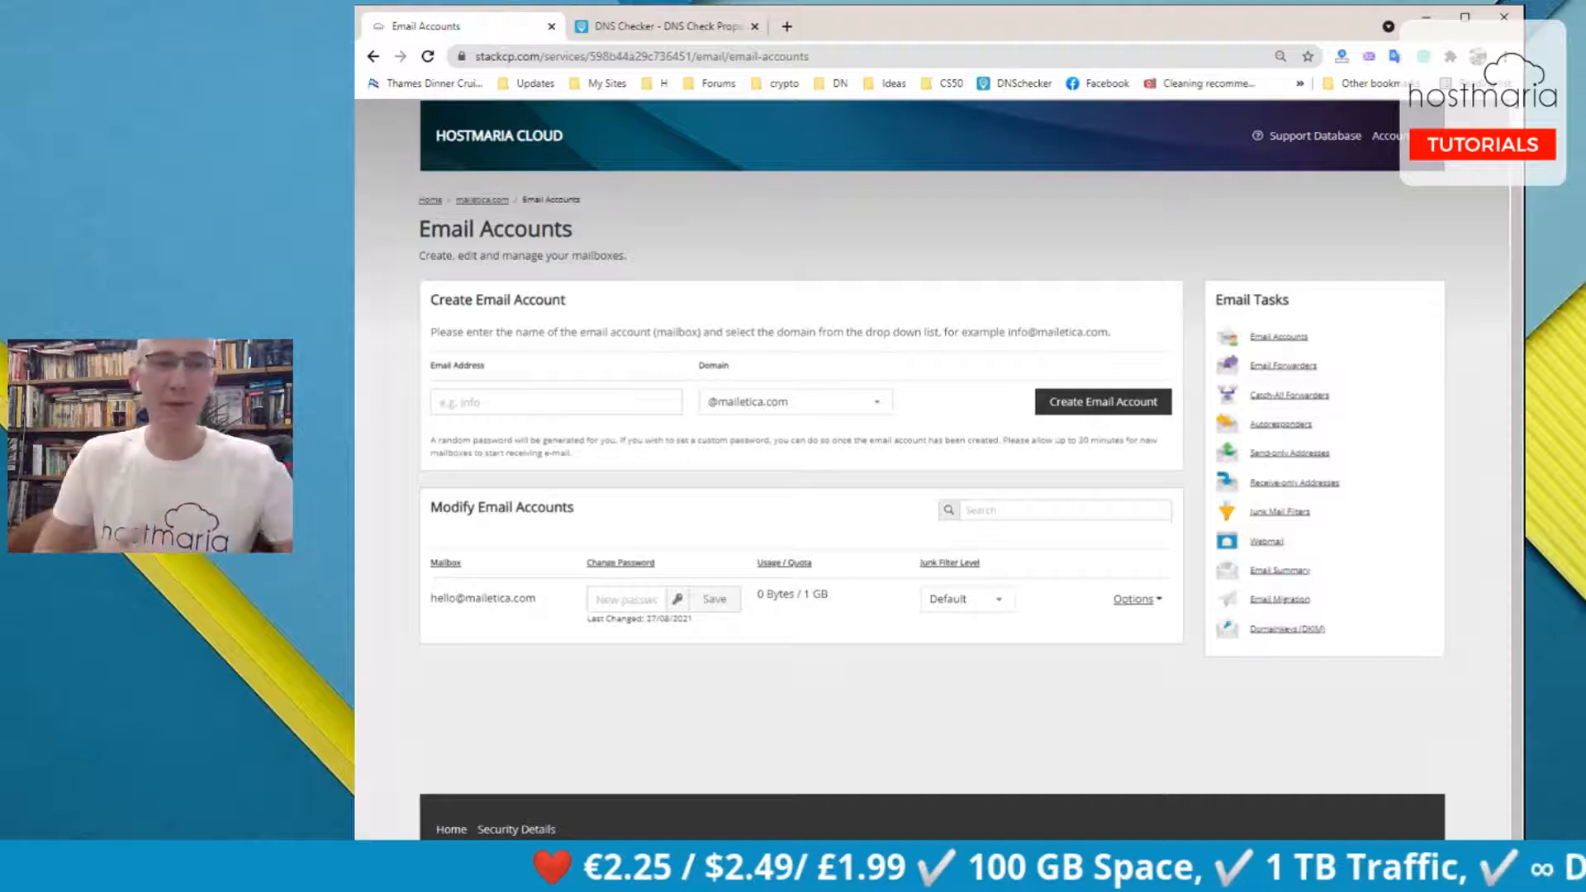
# Go back to the mailetica.com overview and zoom out to the 88-app One-Click Installs catalogue.
pyautogui.click(482, 202)
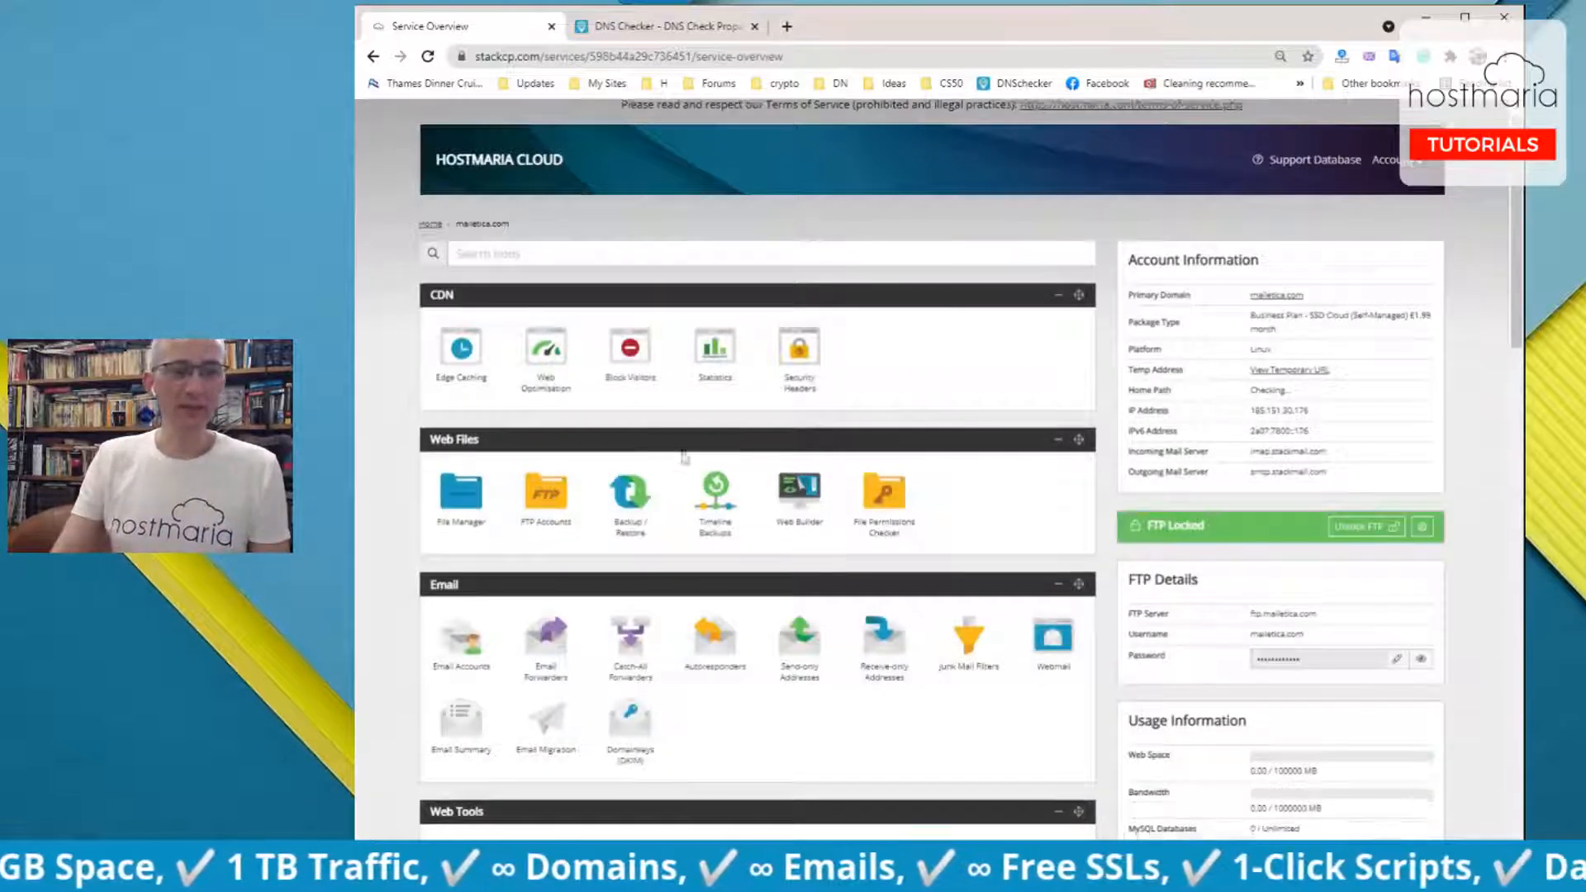
pyautogui.scroll(-3, 684, 457)
pyautogui.scroll(1, 690, 458)
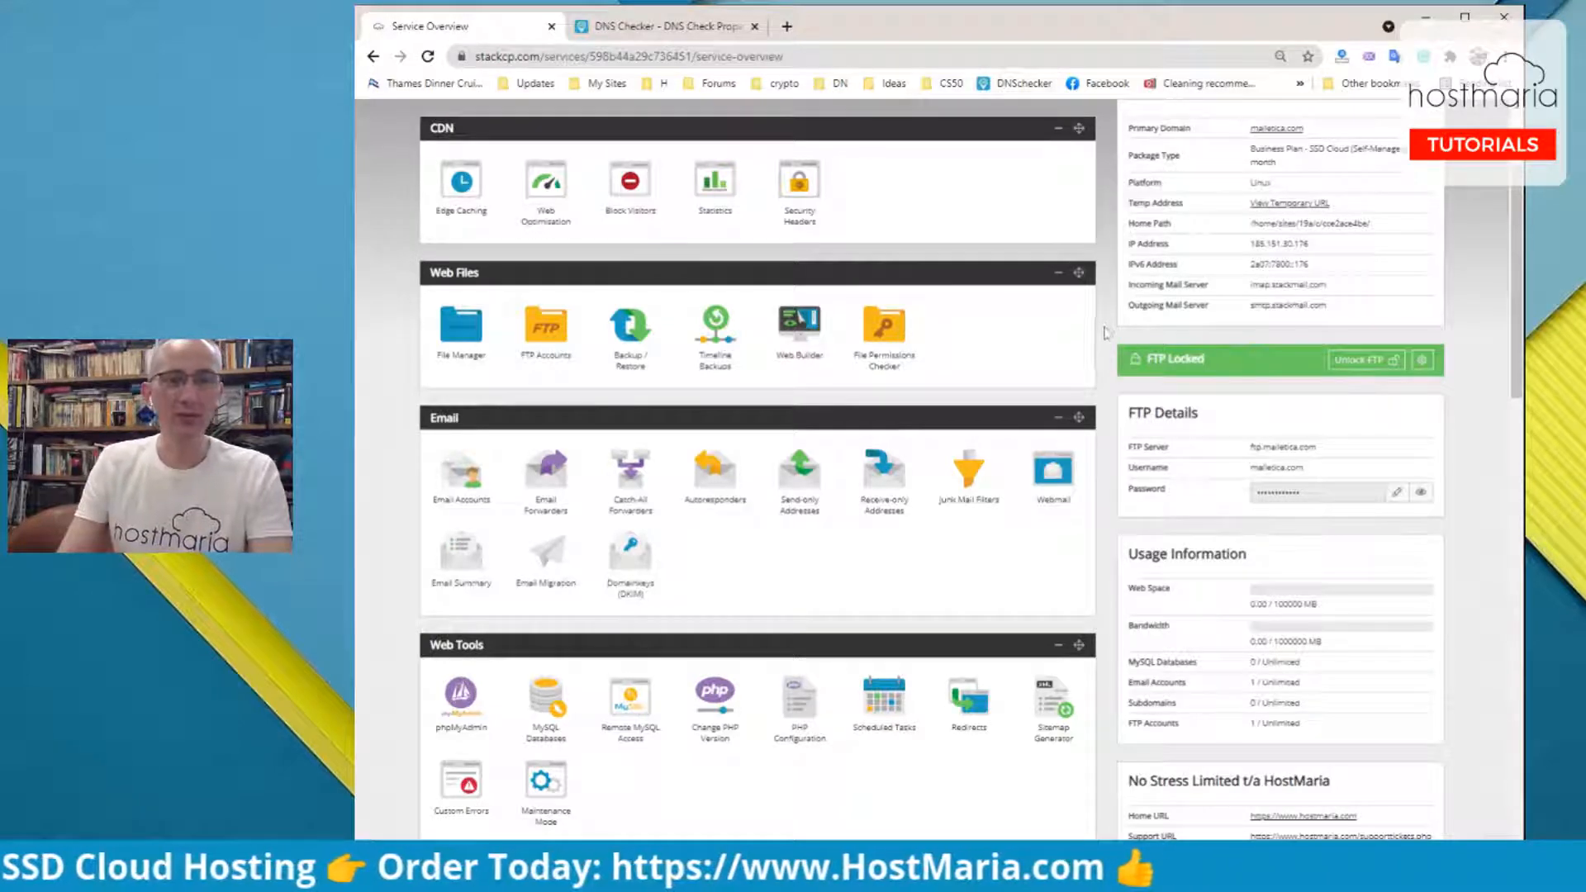
pyautogui.scroll(-6, 1111, 347)
pyautogui.scroll(-6, 909, 495)
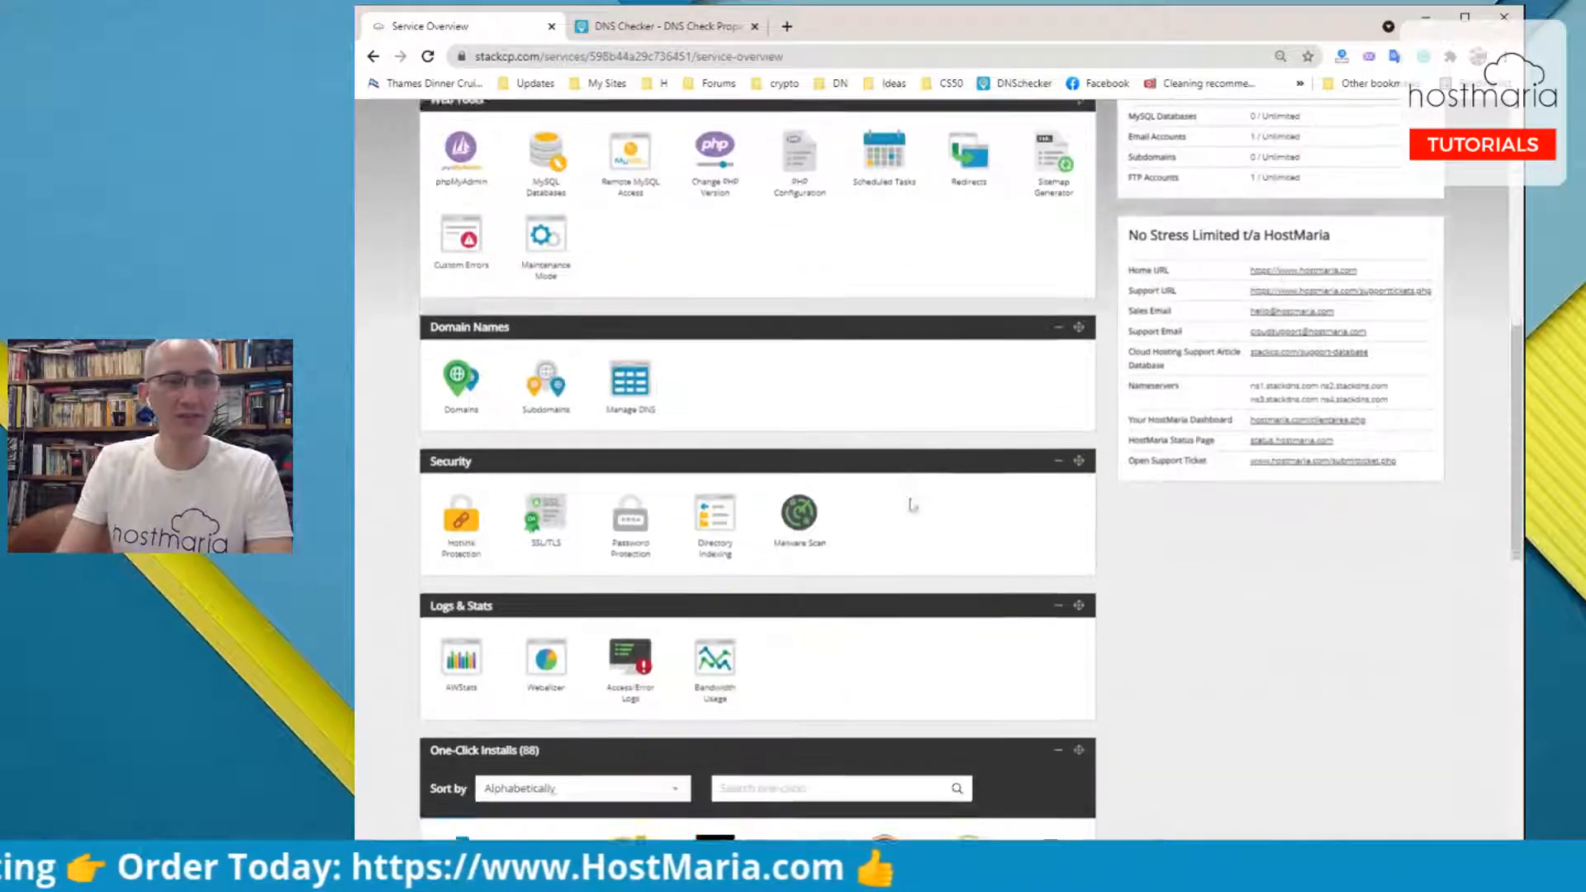
pyautogui.scroll(-2, 1280, 382)
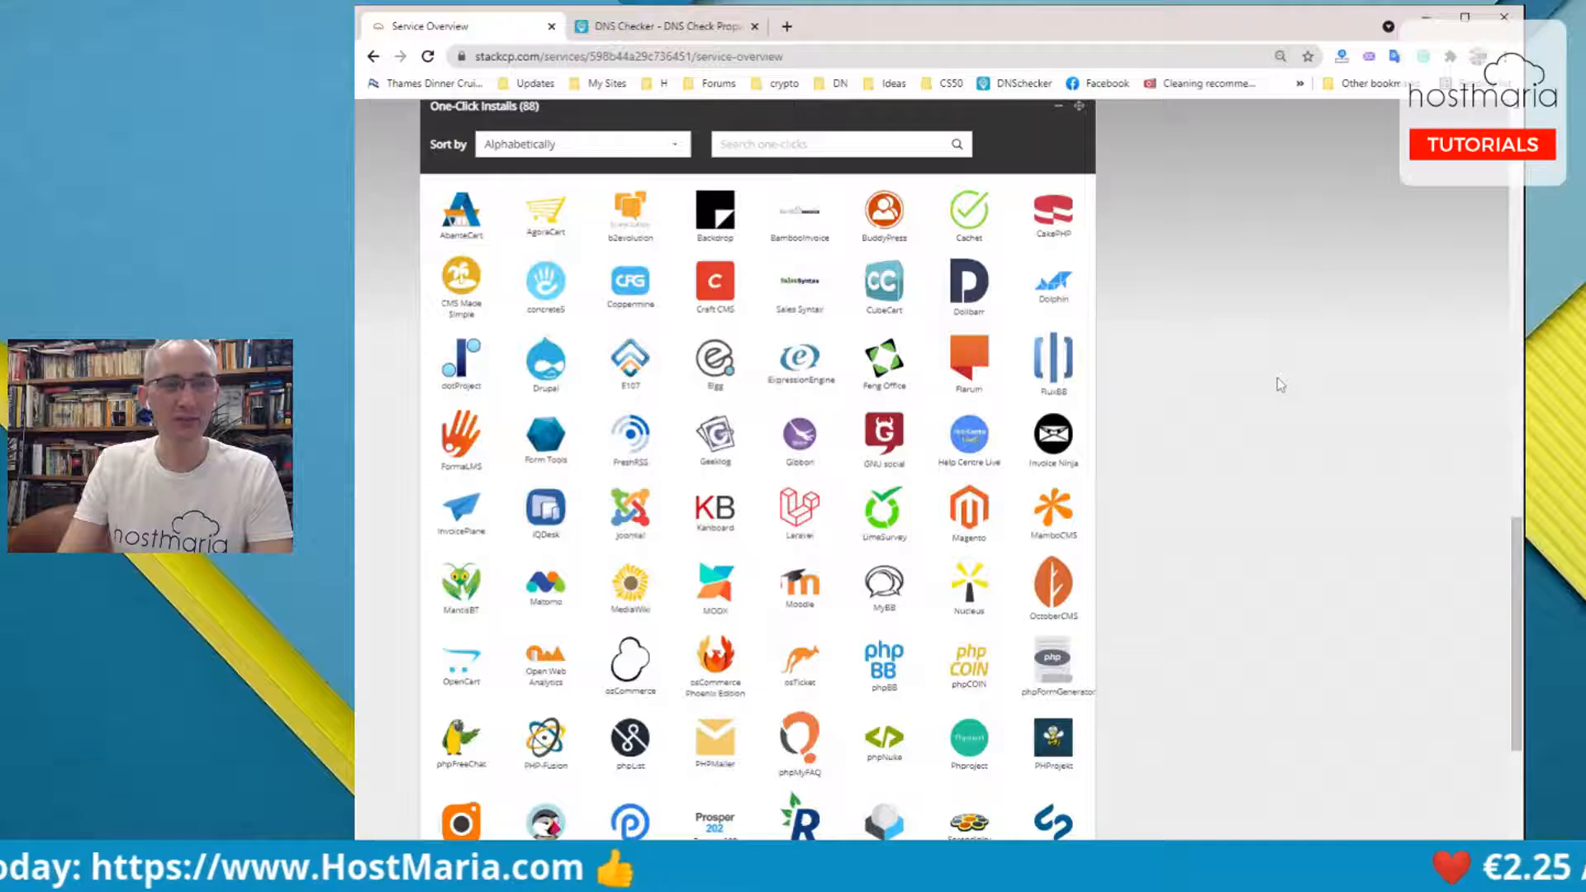
pyautogui.hotkey('ctrl', '-')
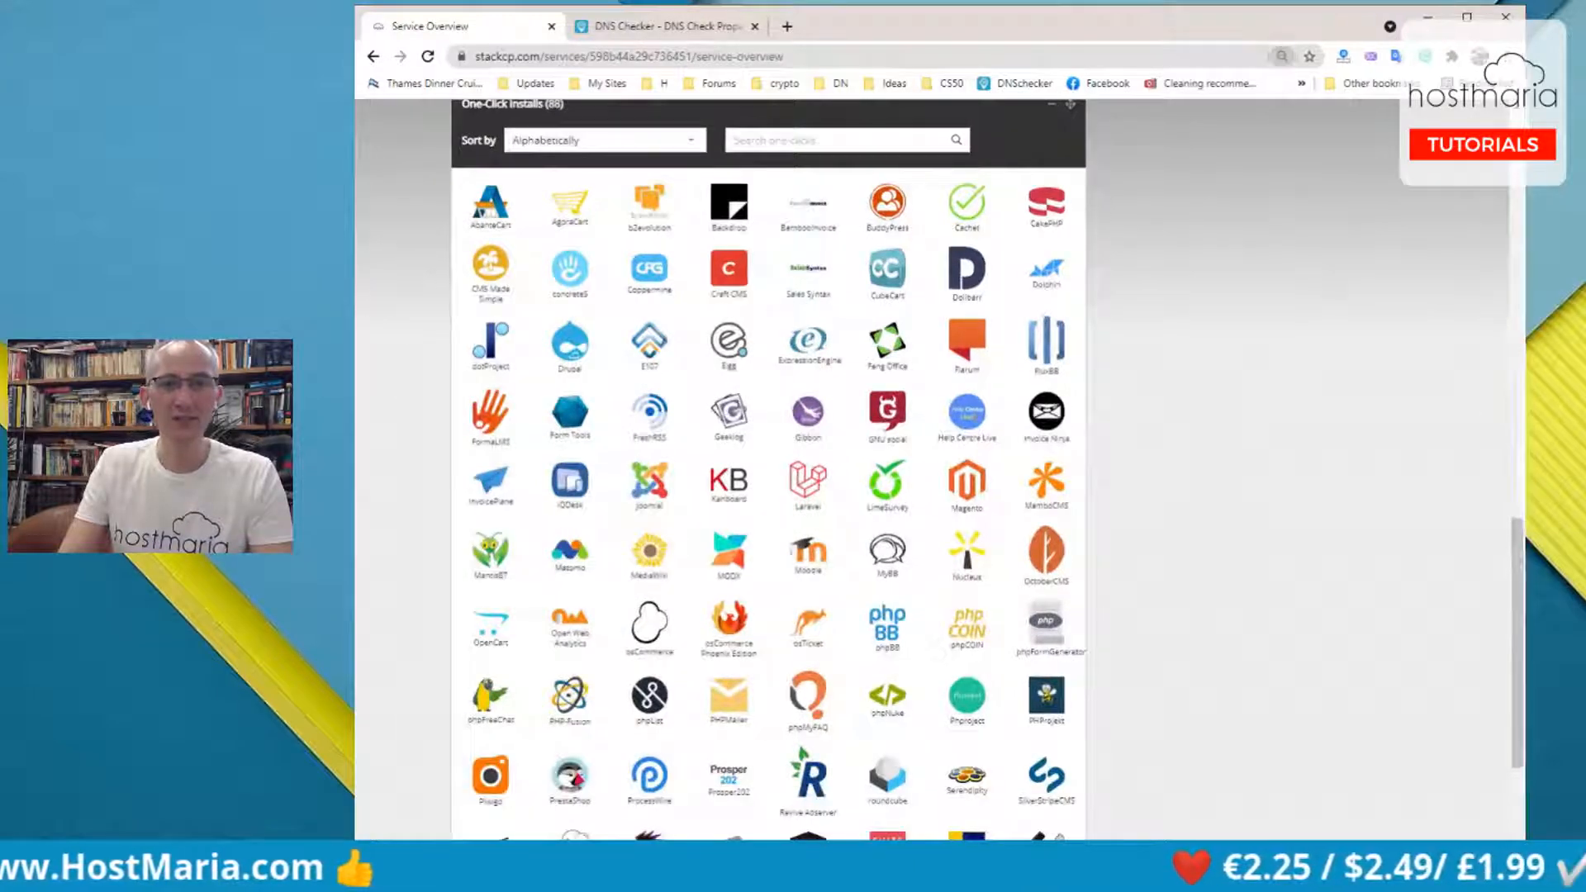
pyautogui.scroll(-2, 1160, 406)
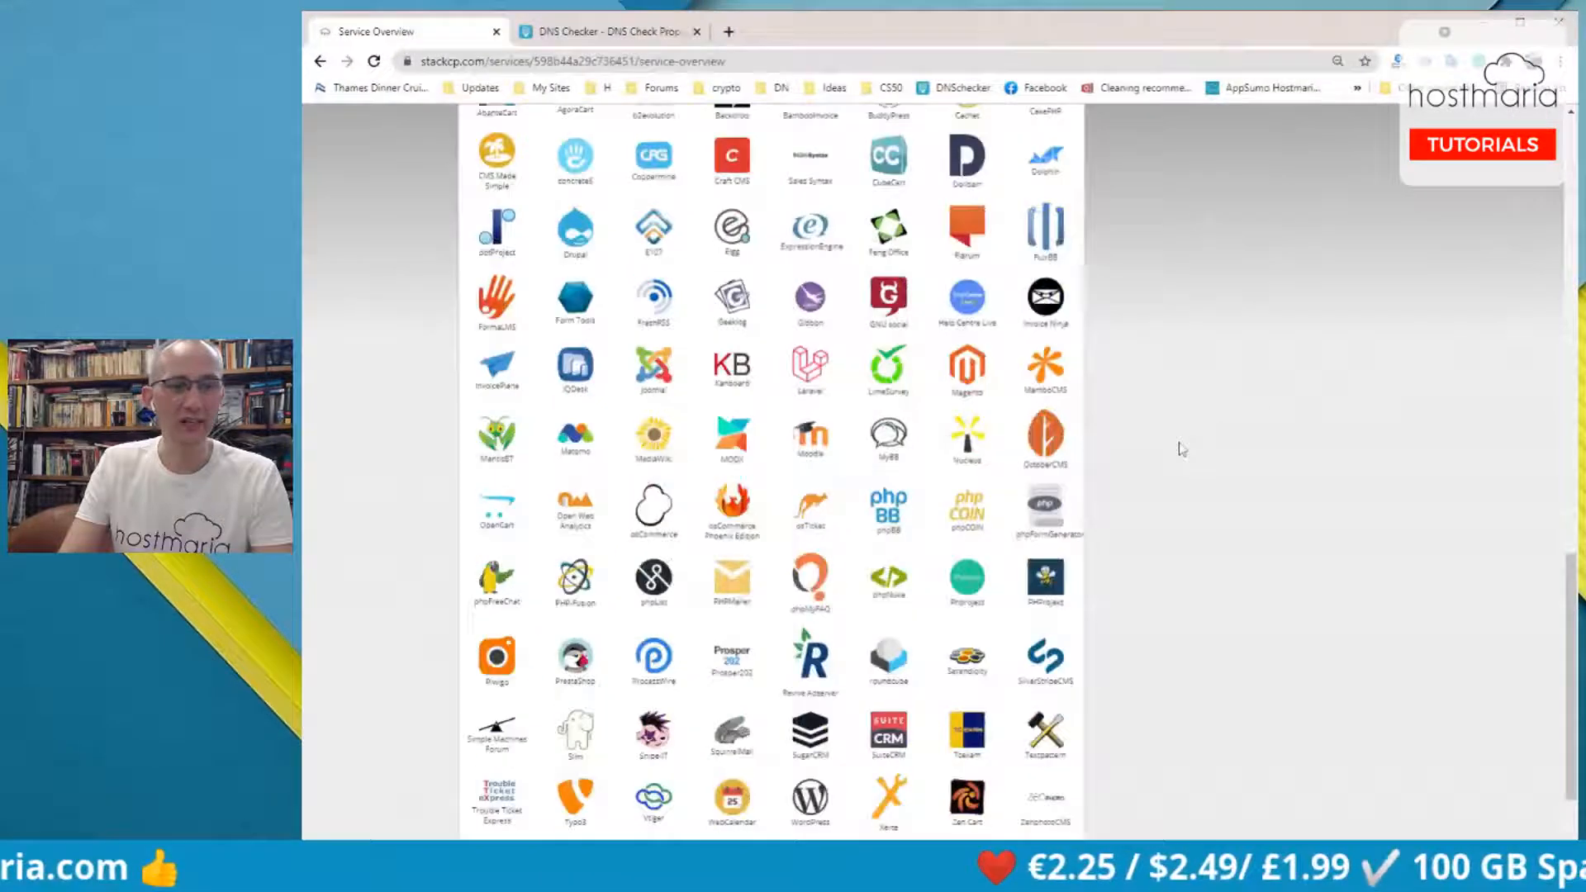
pyautogui.scroll(-2, 1181, 448)
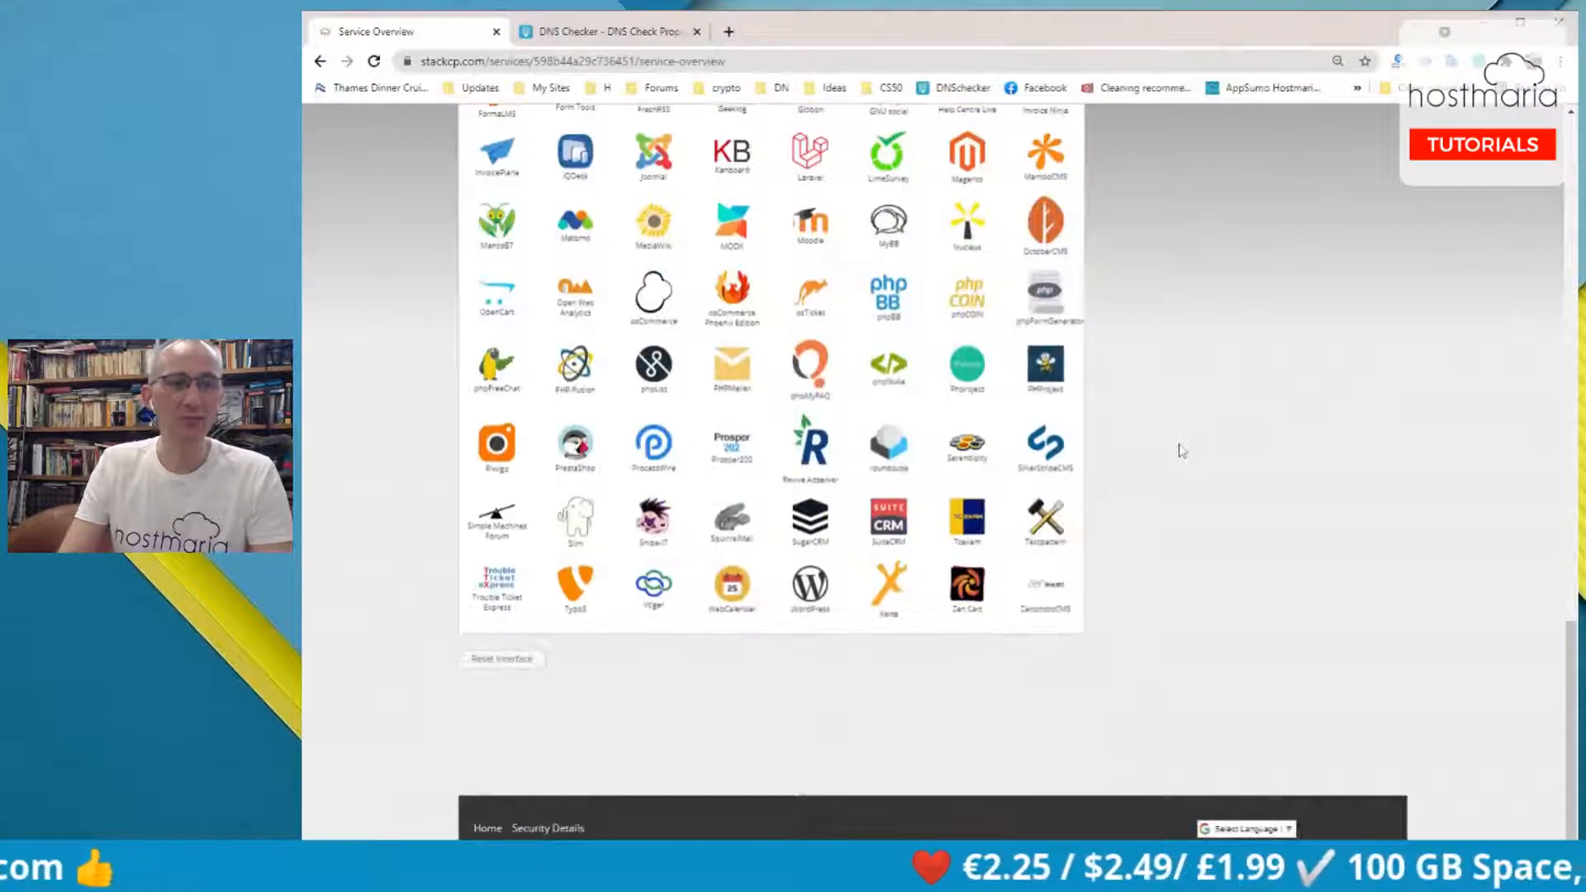
# Start a one-click WordPress 5.8 install and pick mailetica.com as the target domain.
pyautogui.click(811, 585)
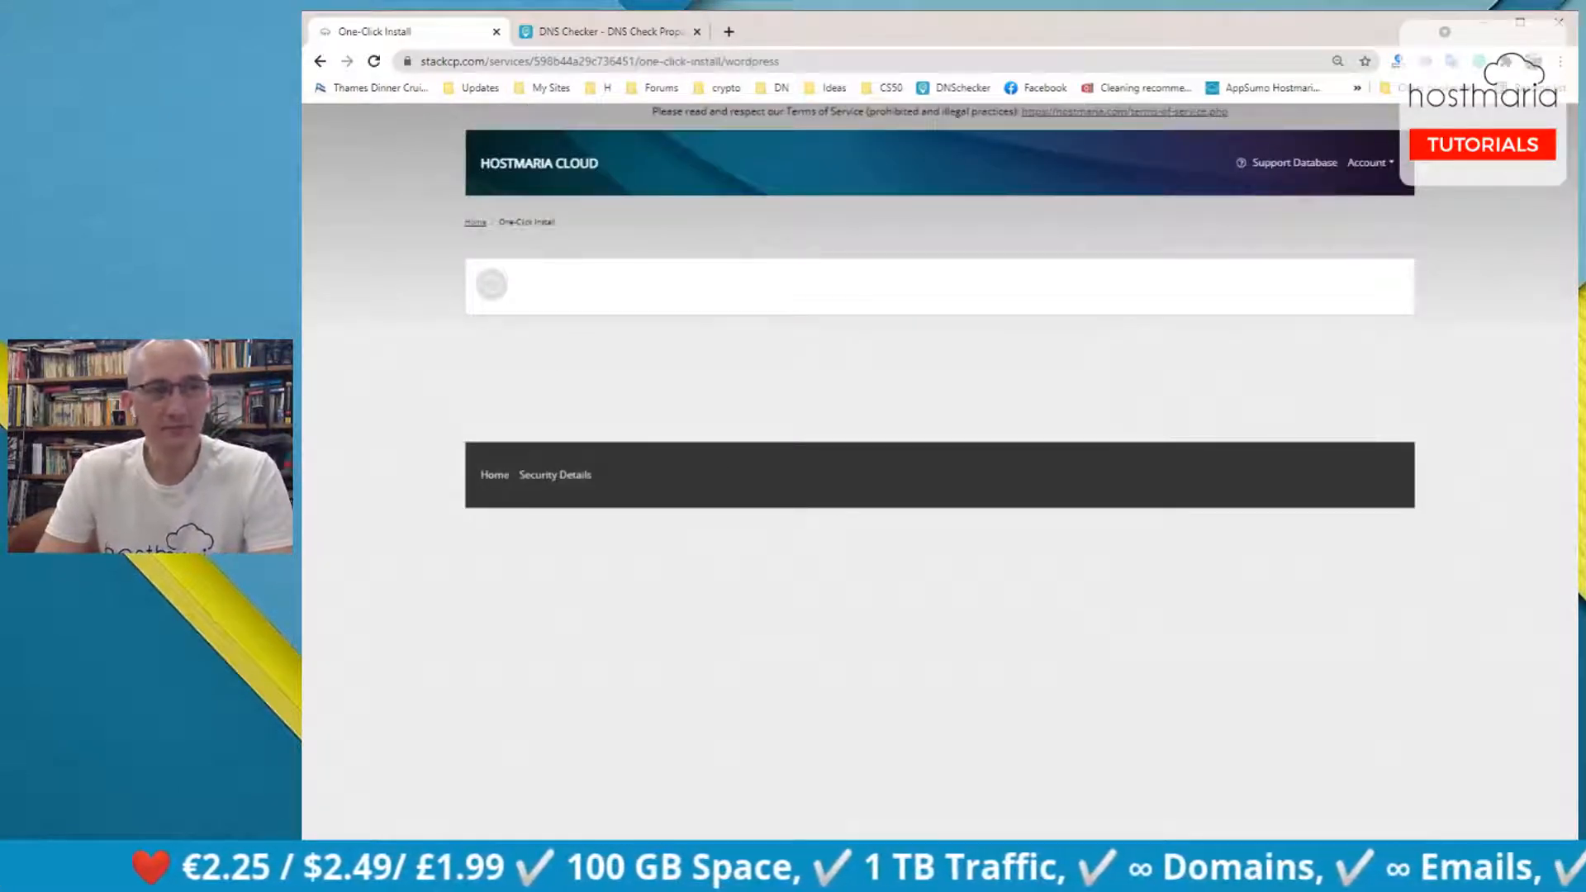
pyautogui.hotkey('ctrl', '+')
pyautogui.hotkey('ctrl', '+')
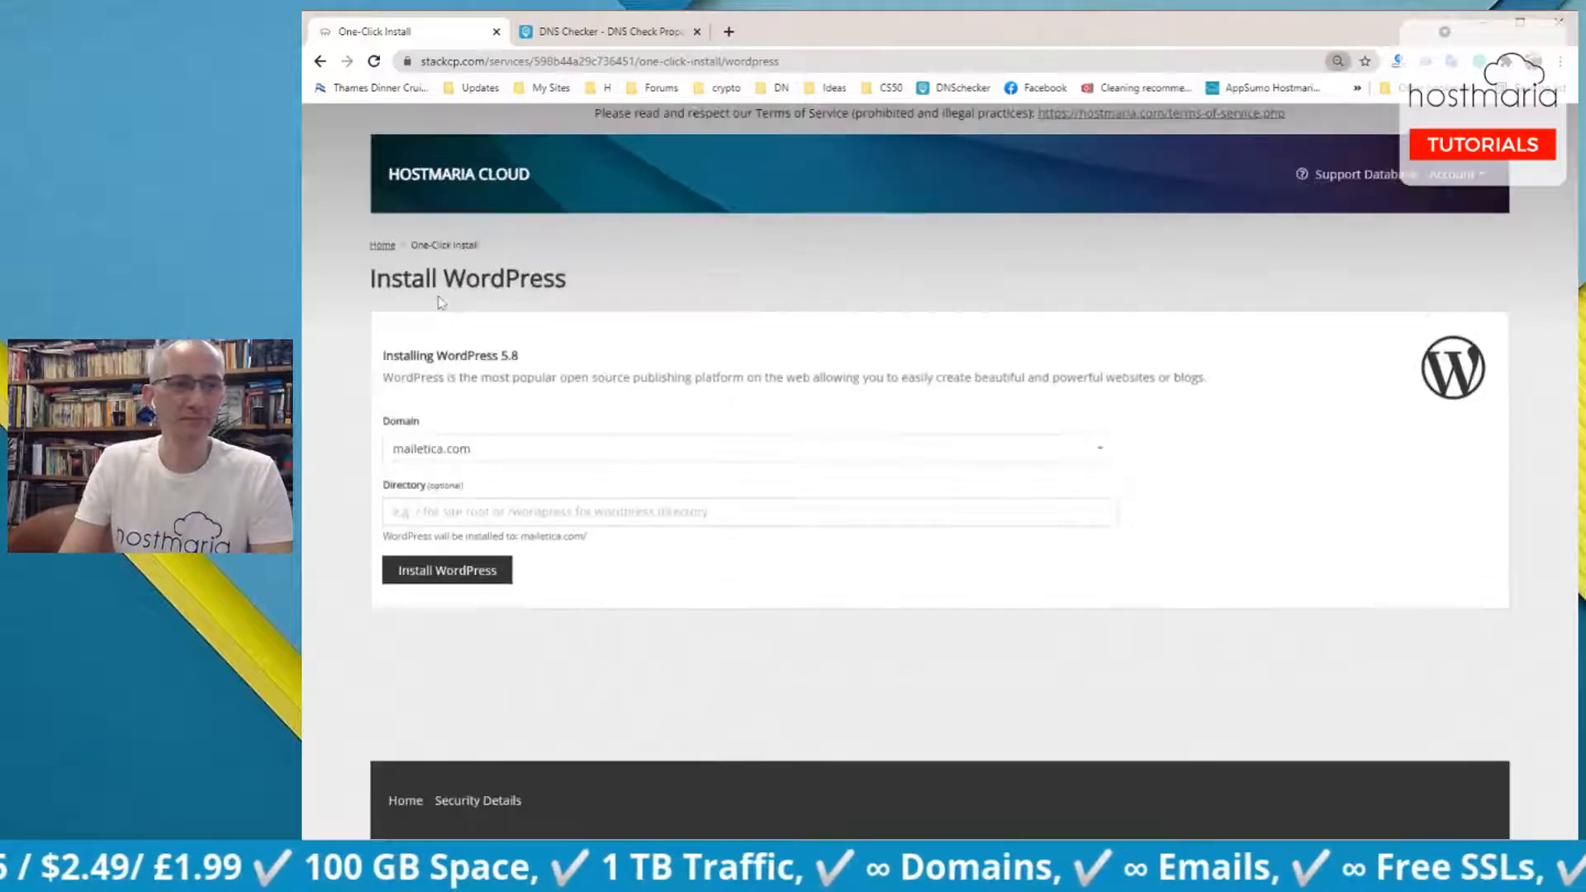
pyautogui.hotkey('ctrl', '+')
pyautogui.click(506, 496)
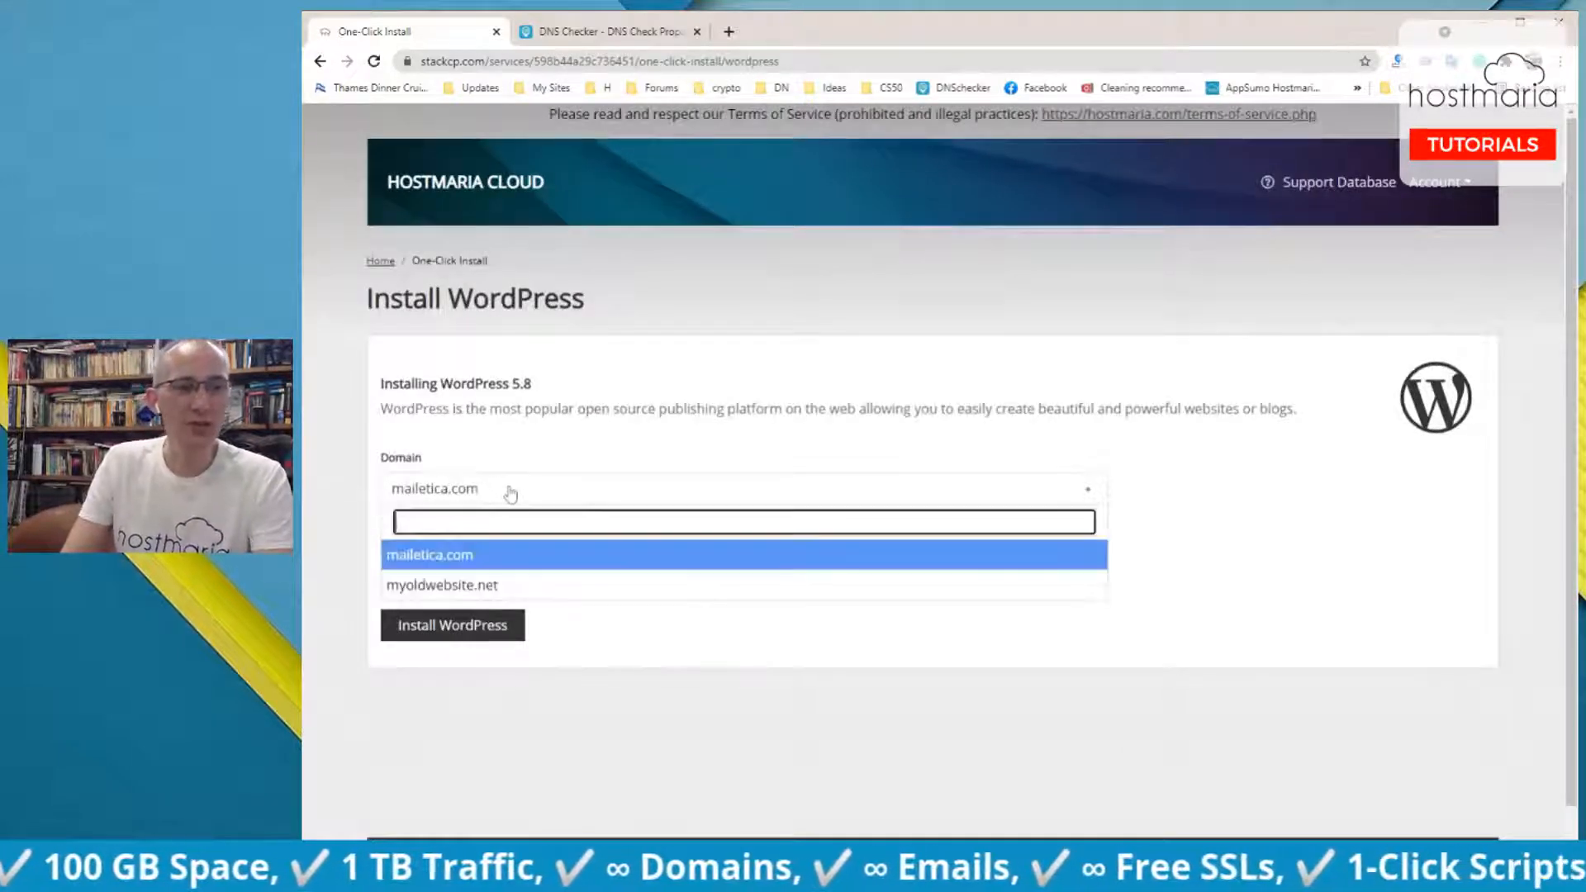
pyautogui.click(469, 598)
pyautogui.click(493, 494)
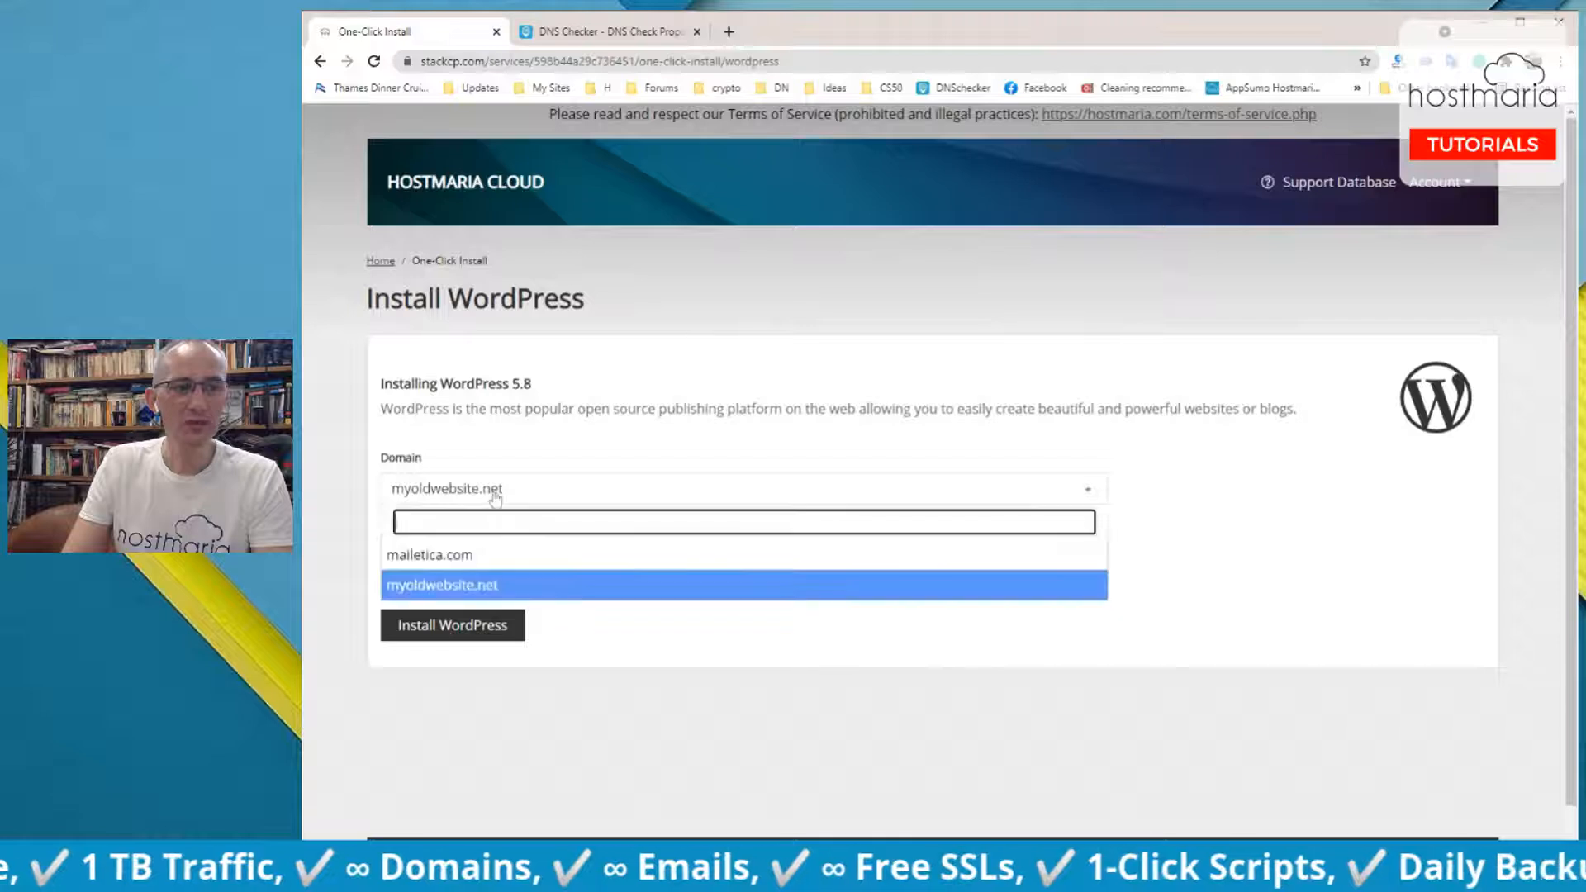
pyautogui.click(461, 554)
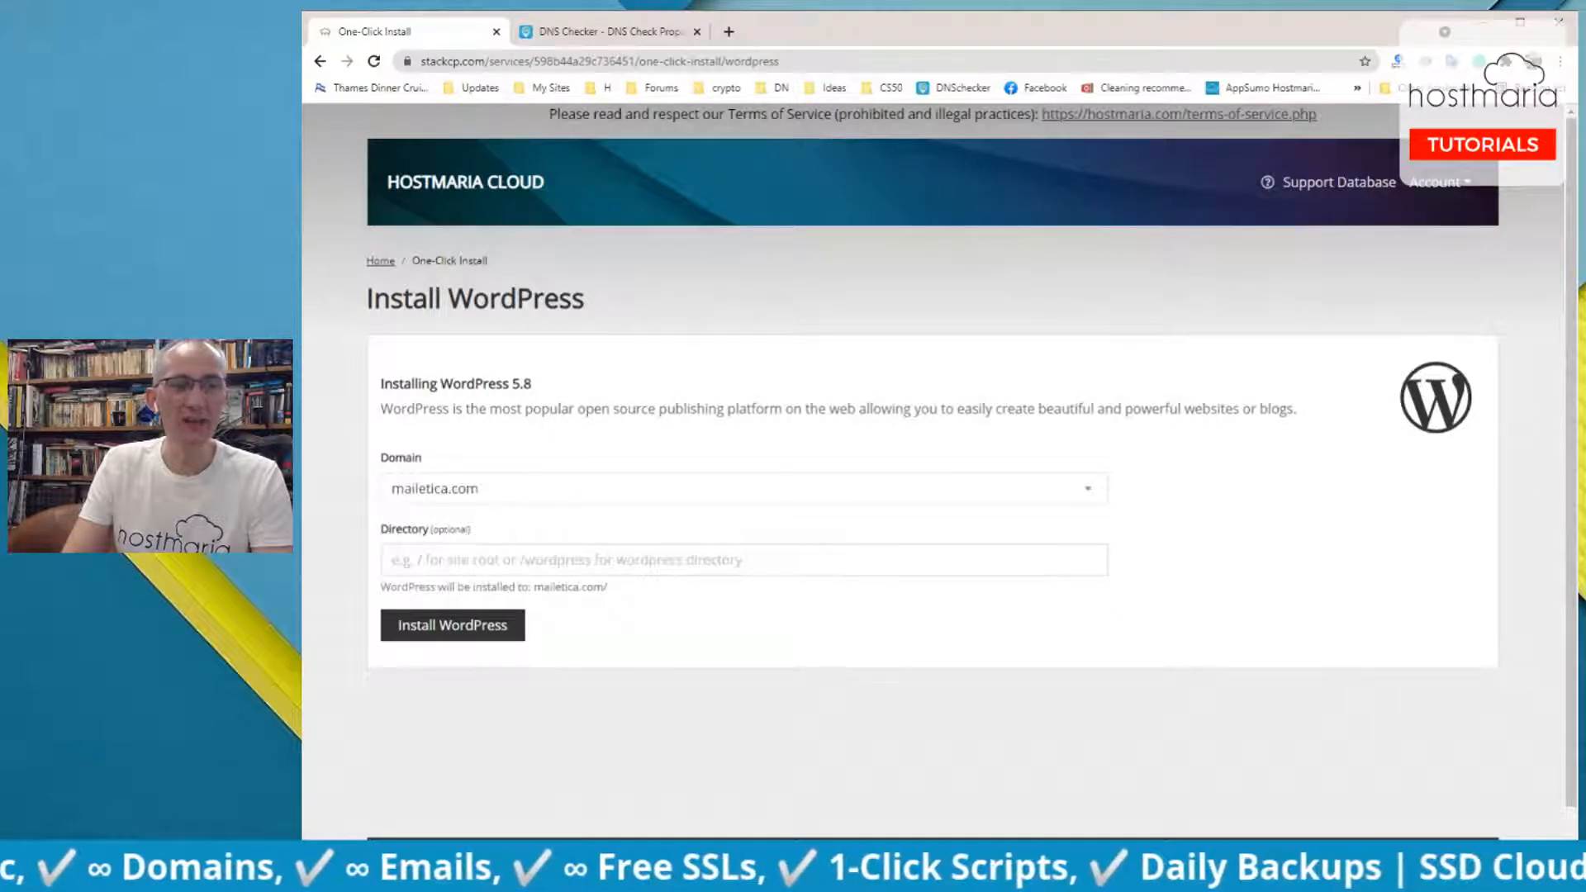
# Leave the optional Directory field empty and launch the WordPress installation at the site root.
pyautogui.moveTo(484, 532); pyautogui.dragTo(383, 534)
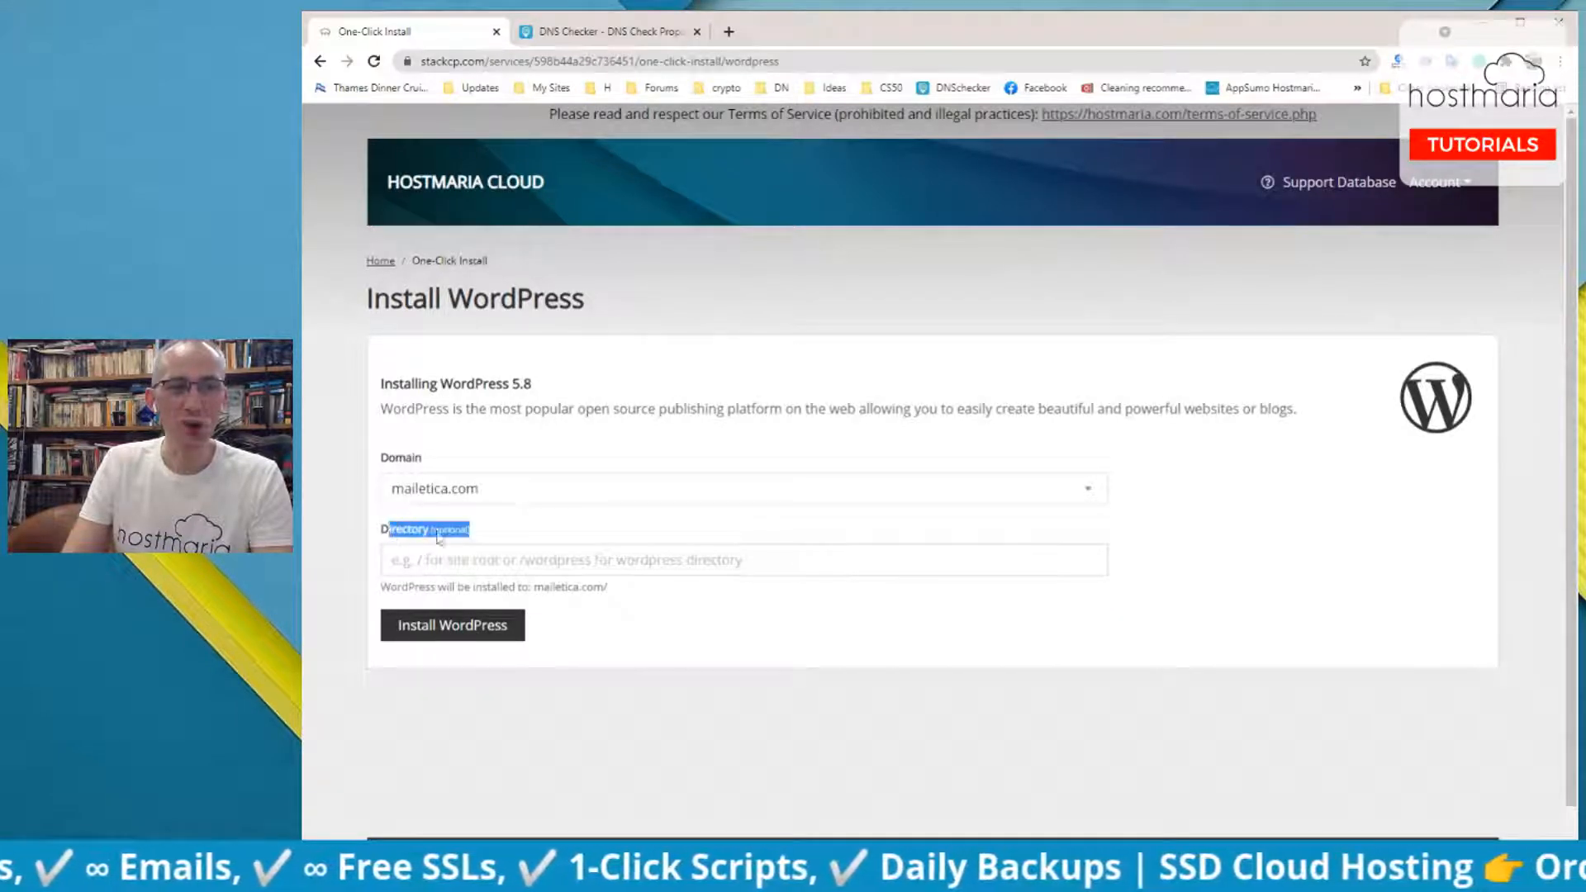
pyautogui.doubleClick(465, 533)
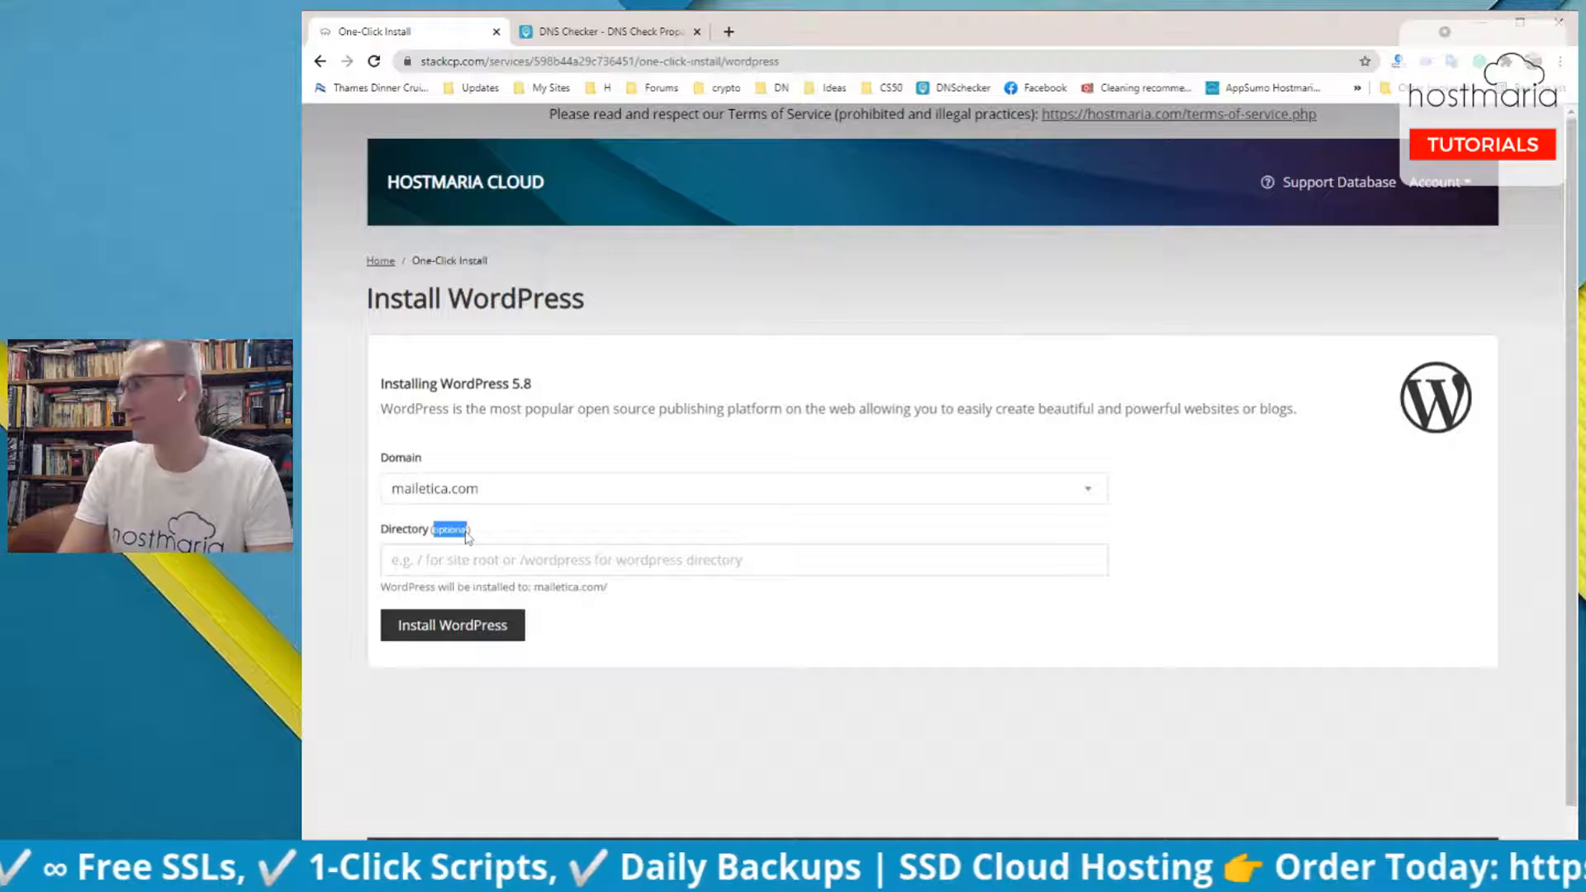
pyautogui.click(468, 537)
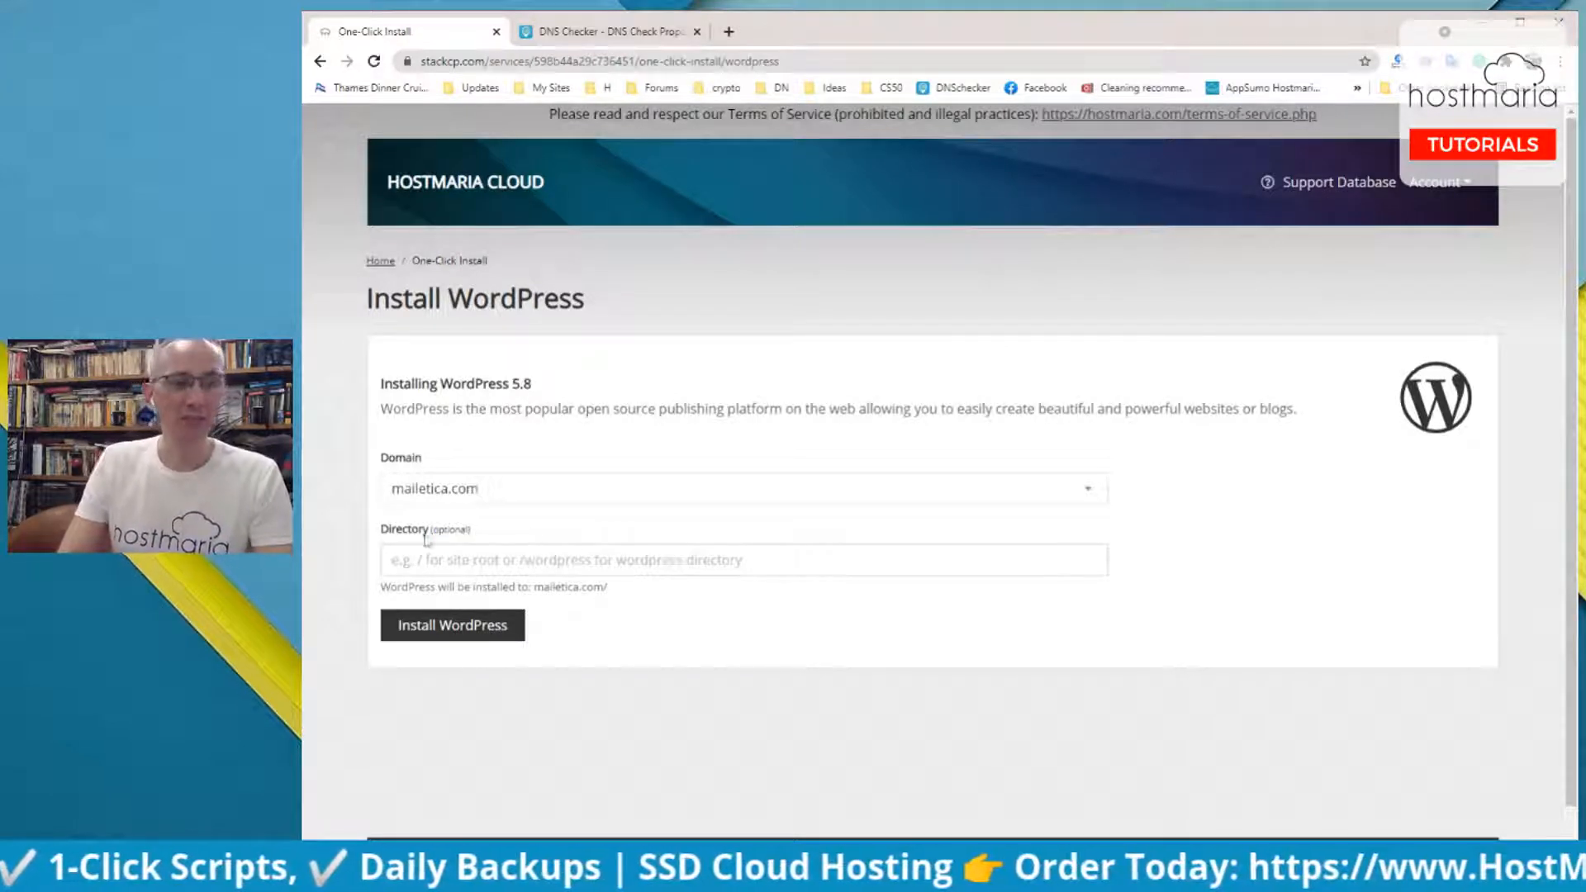
pyautogui.click(460, 628)
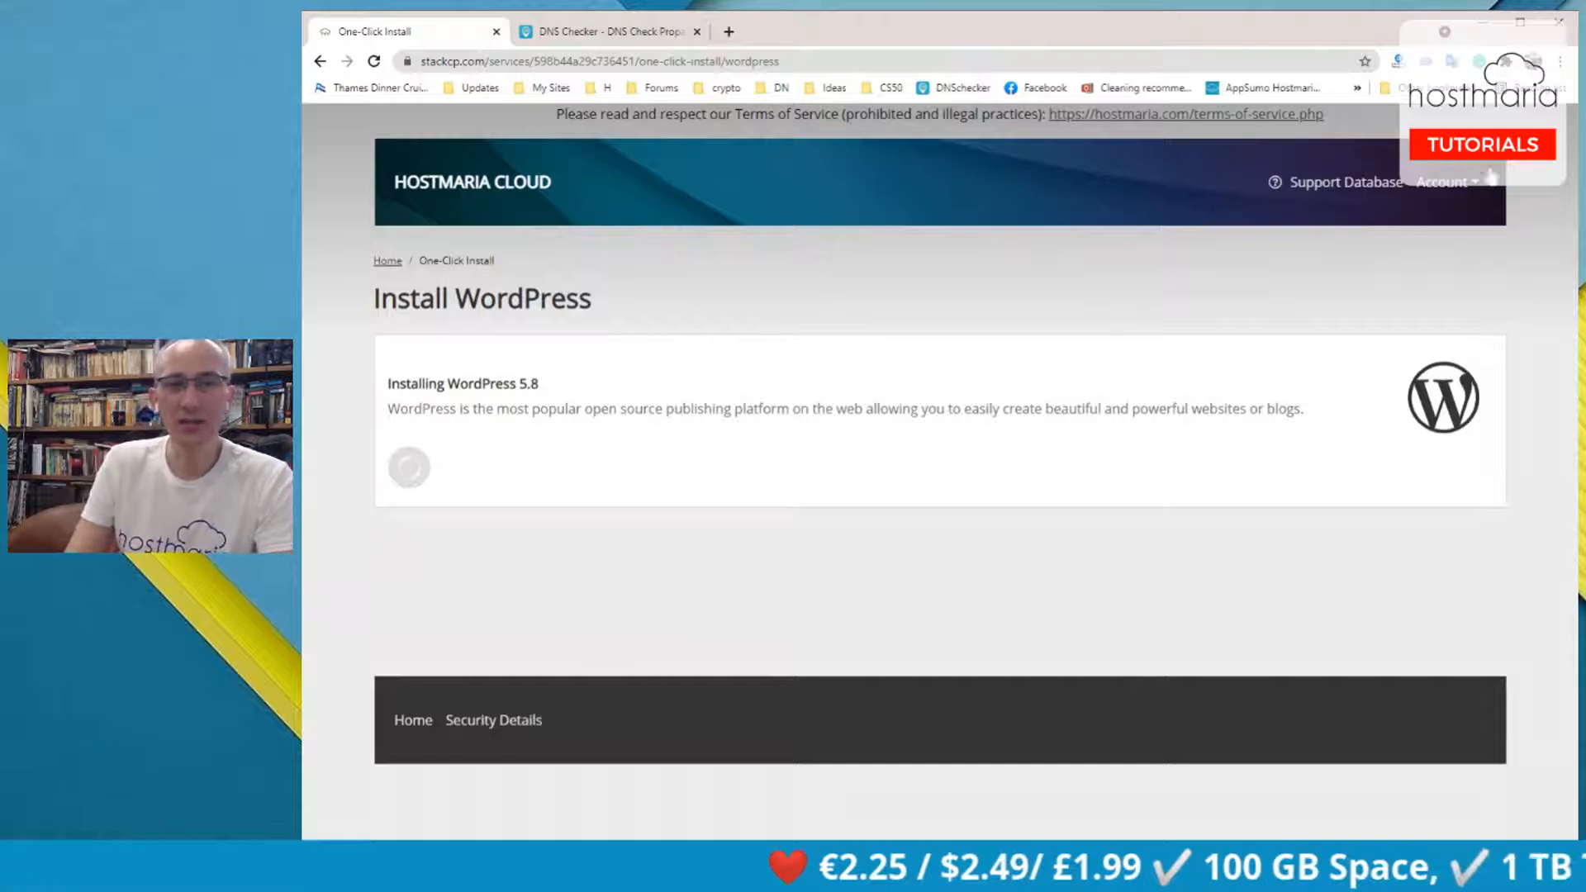
pyautogui.middleClick(1347, 185)
# In the Support Database tab, browse the Databases, Email, Migrations and Programming Languages help categories.
pyautogui.click(593, 38)
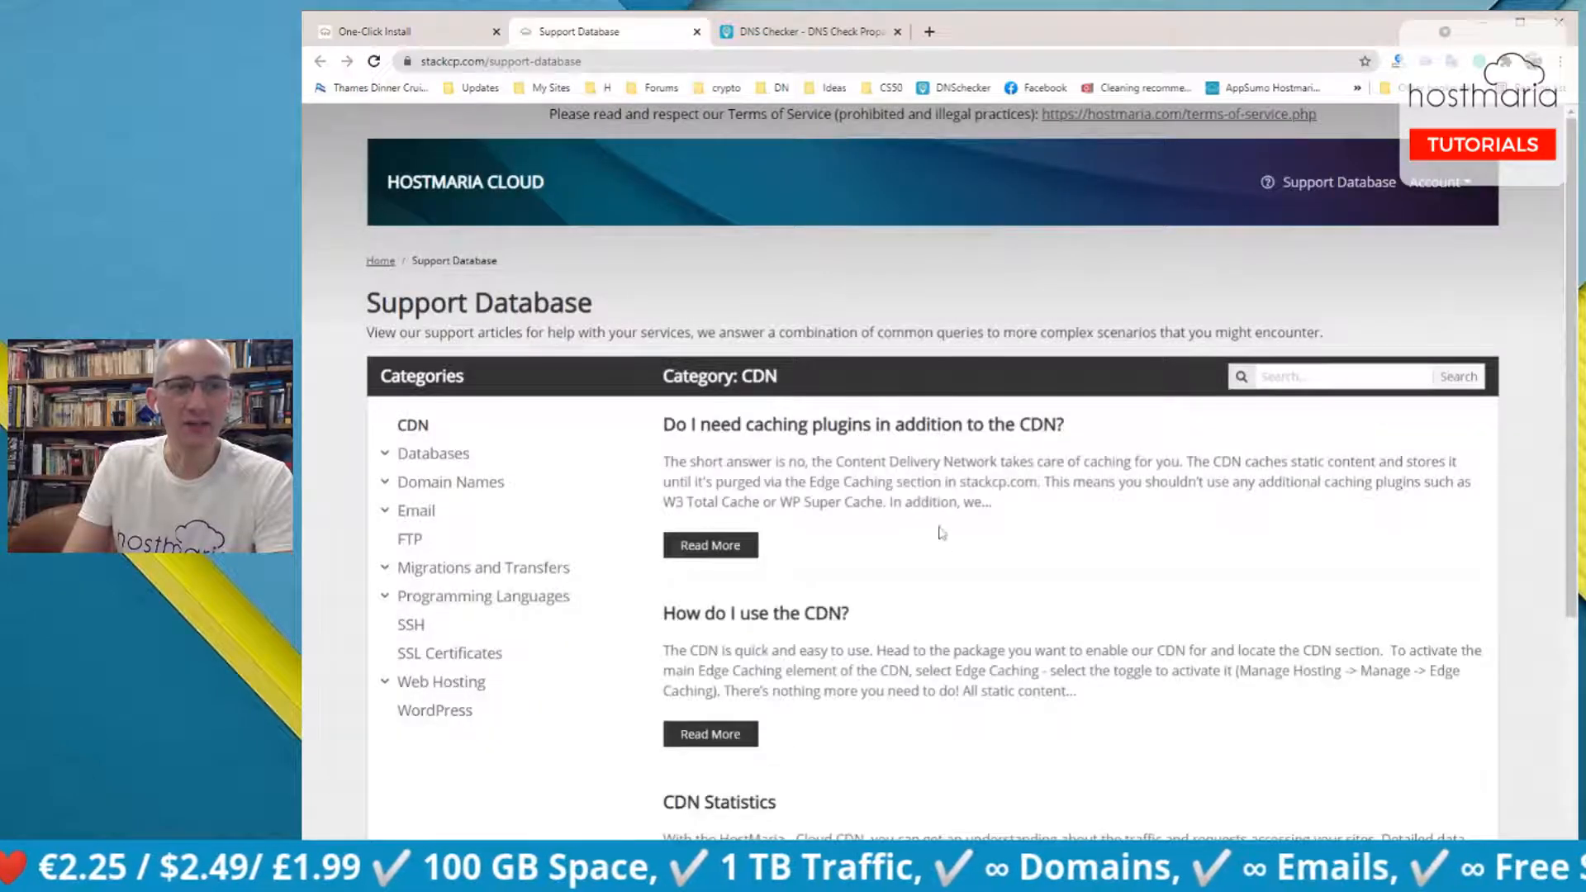
pyautogui.scroll(-2, 320, 499)
pyautogui.click(443, 34)
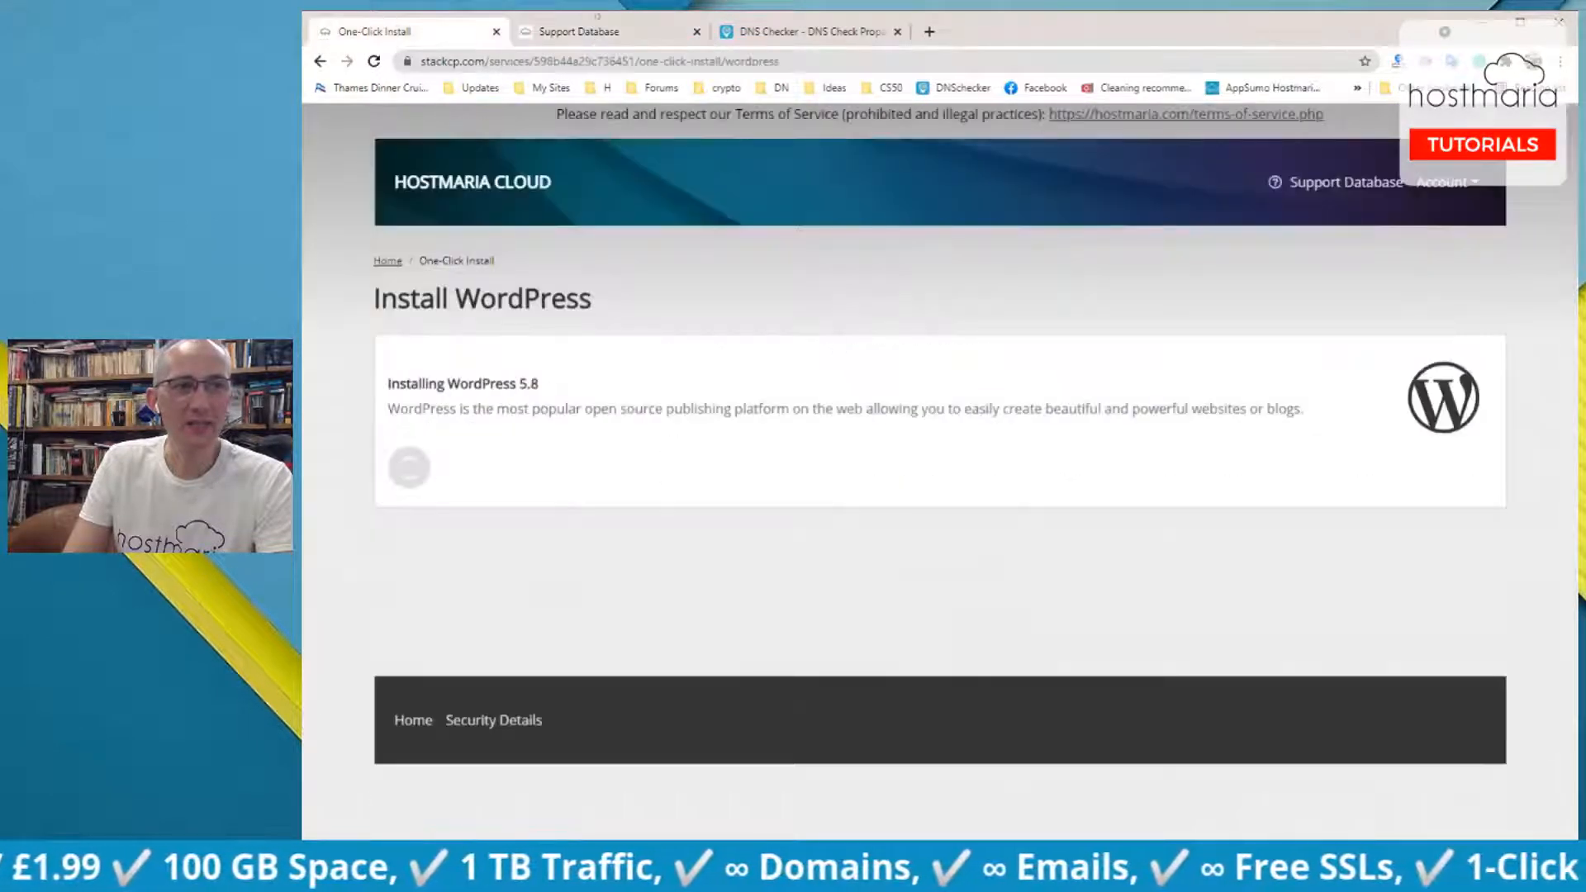
pyautogui.click(595, 34)
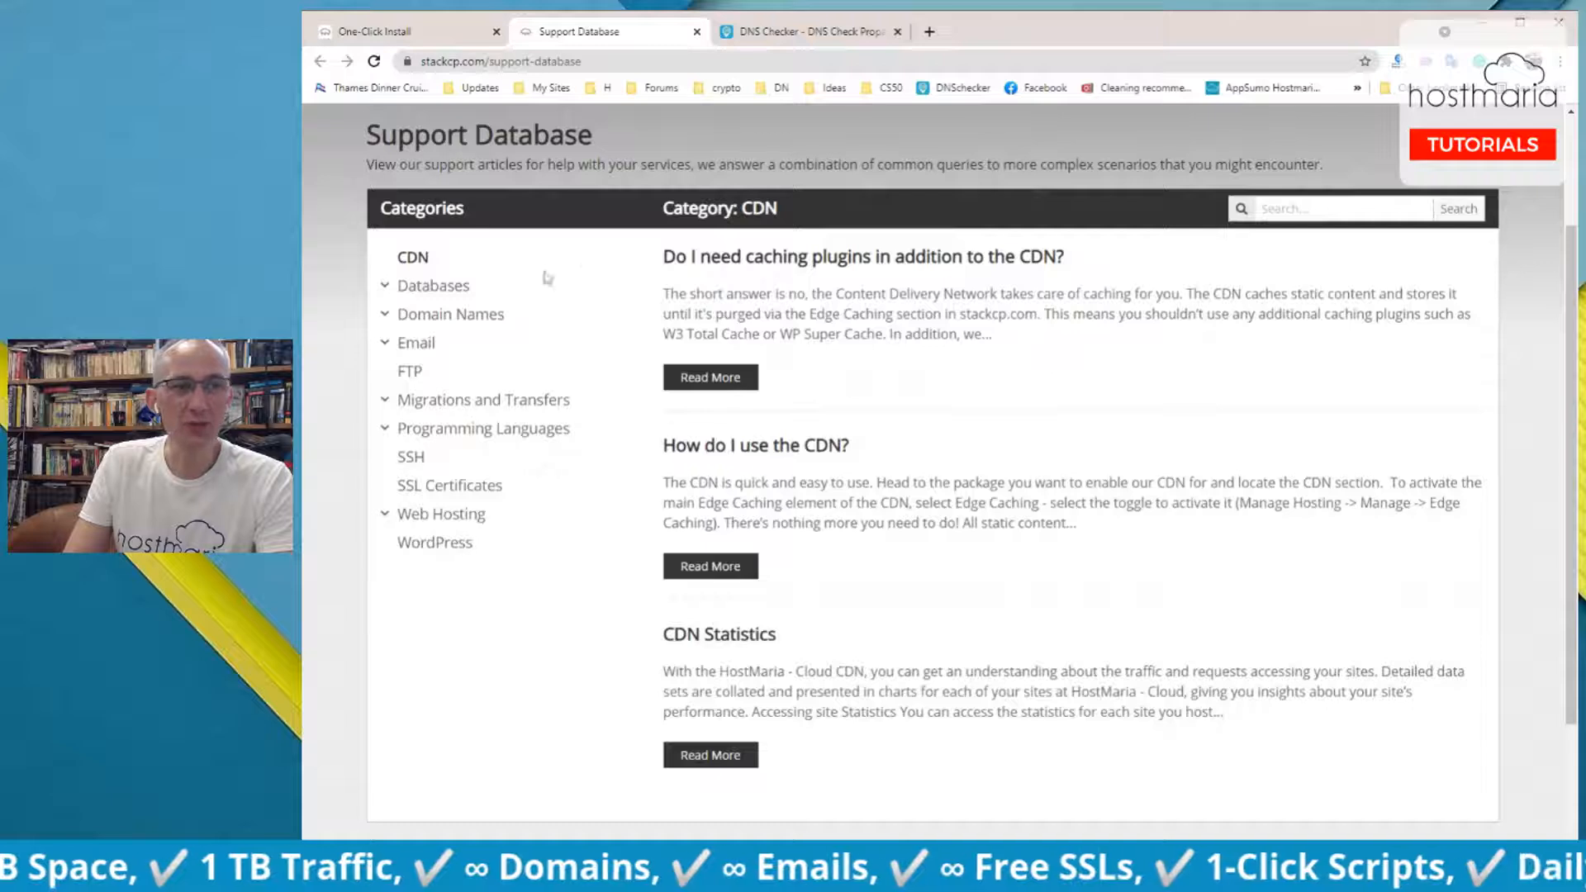
pyautogui.click(435, 286)
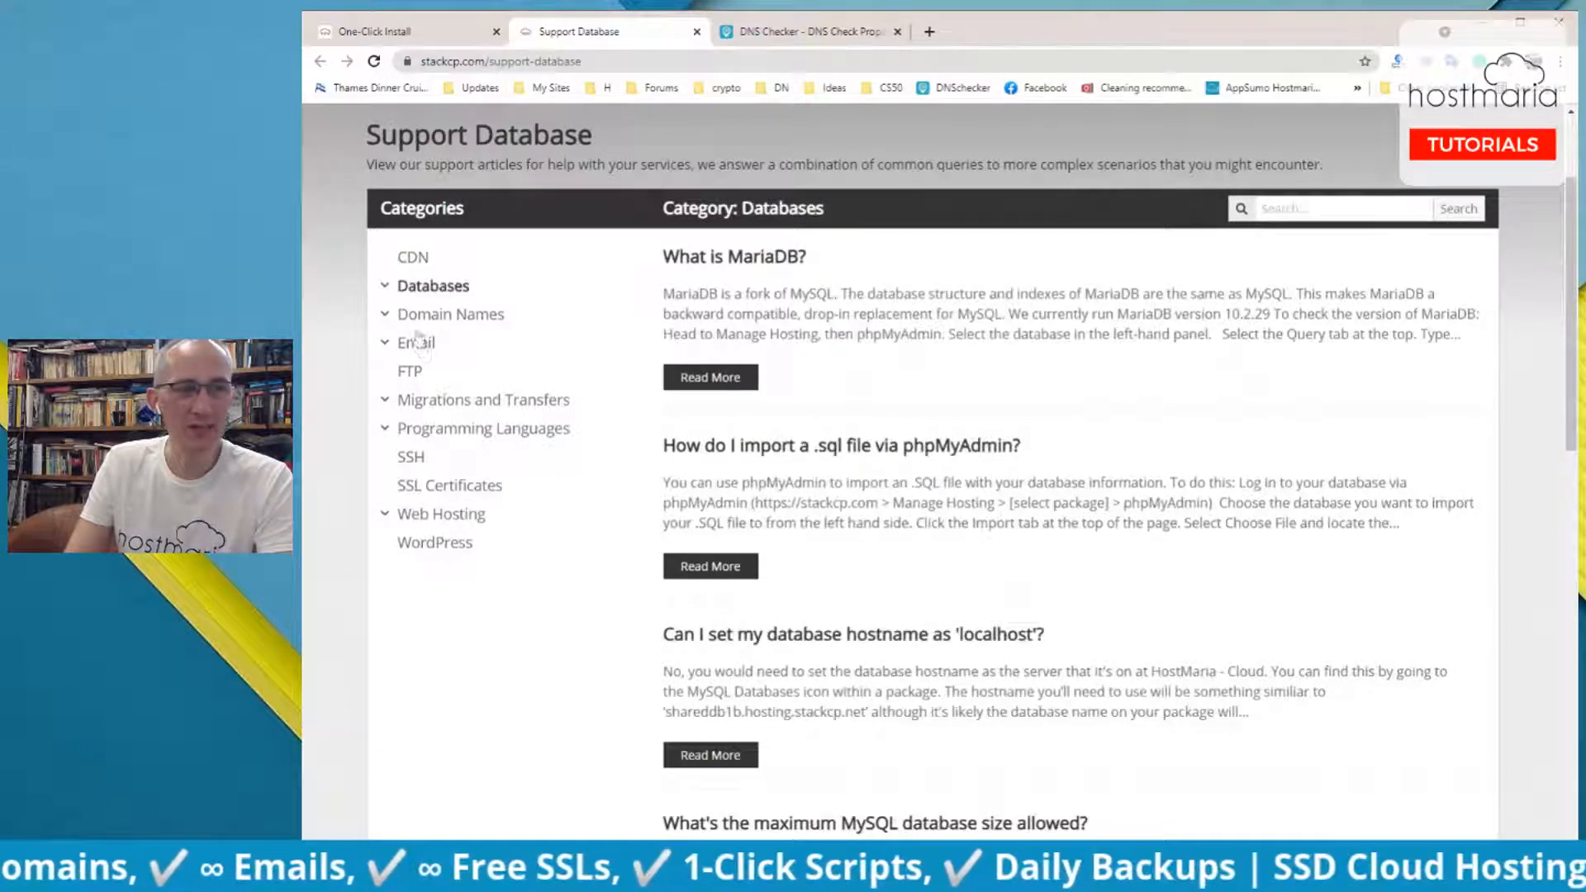
pyautogui.click(418, 343)
pyautogui.click(435, 405)
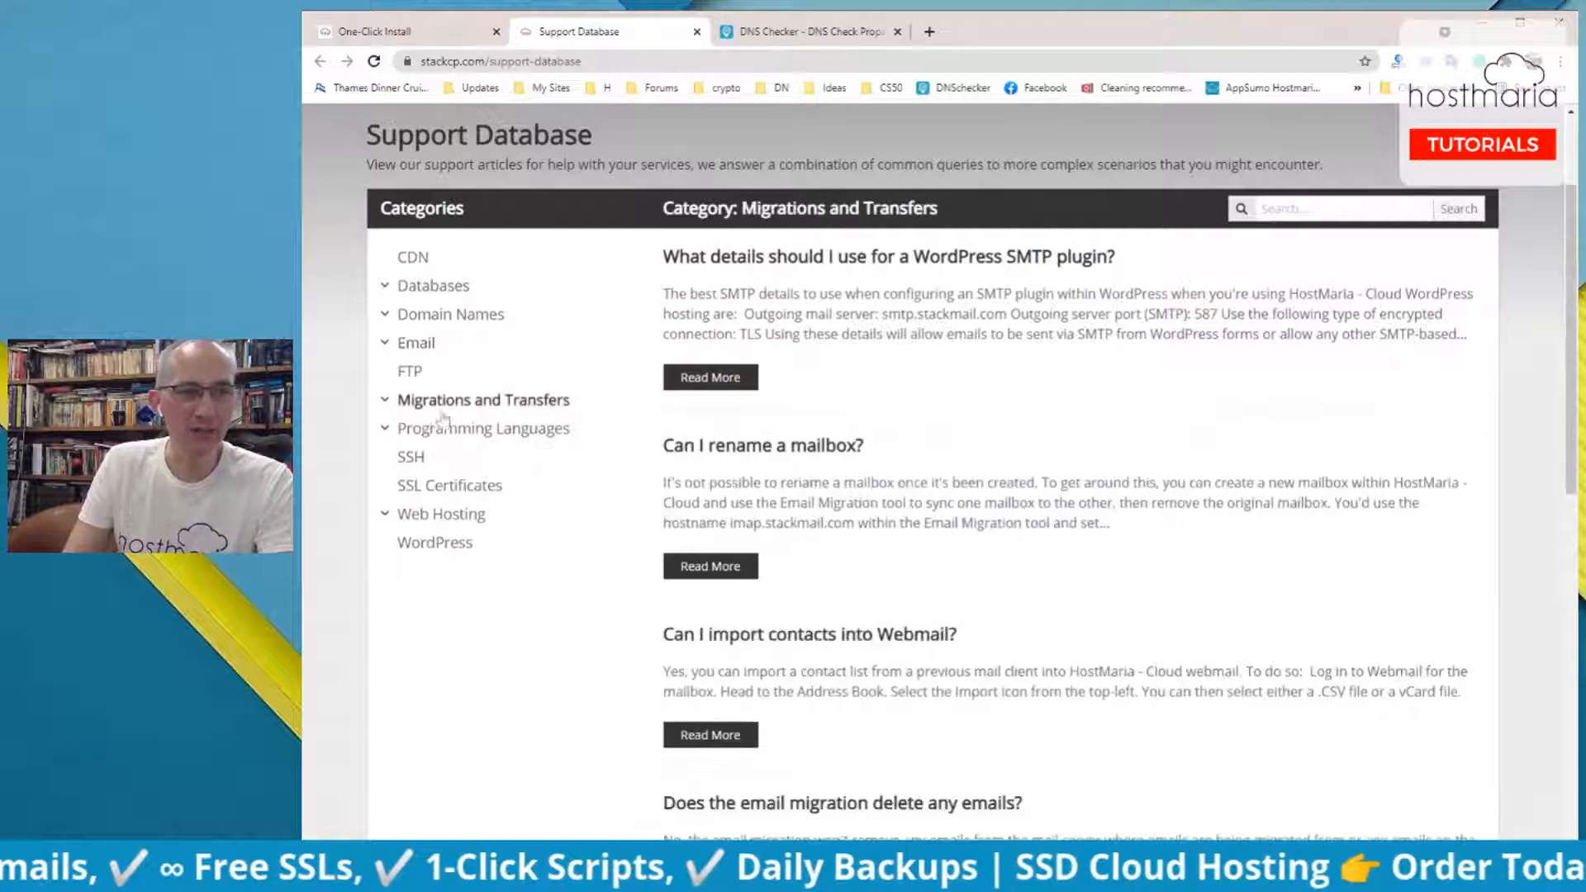
pyautogui.click(442, 436)
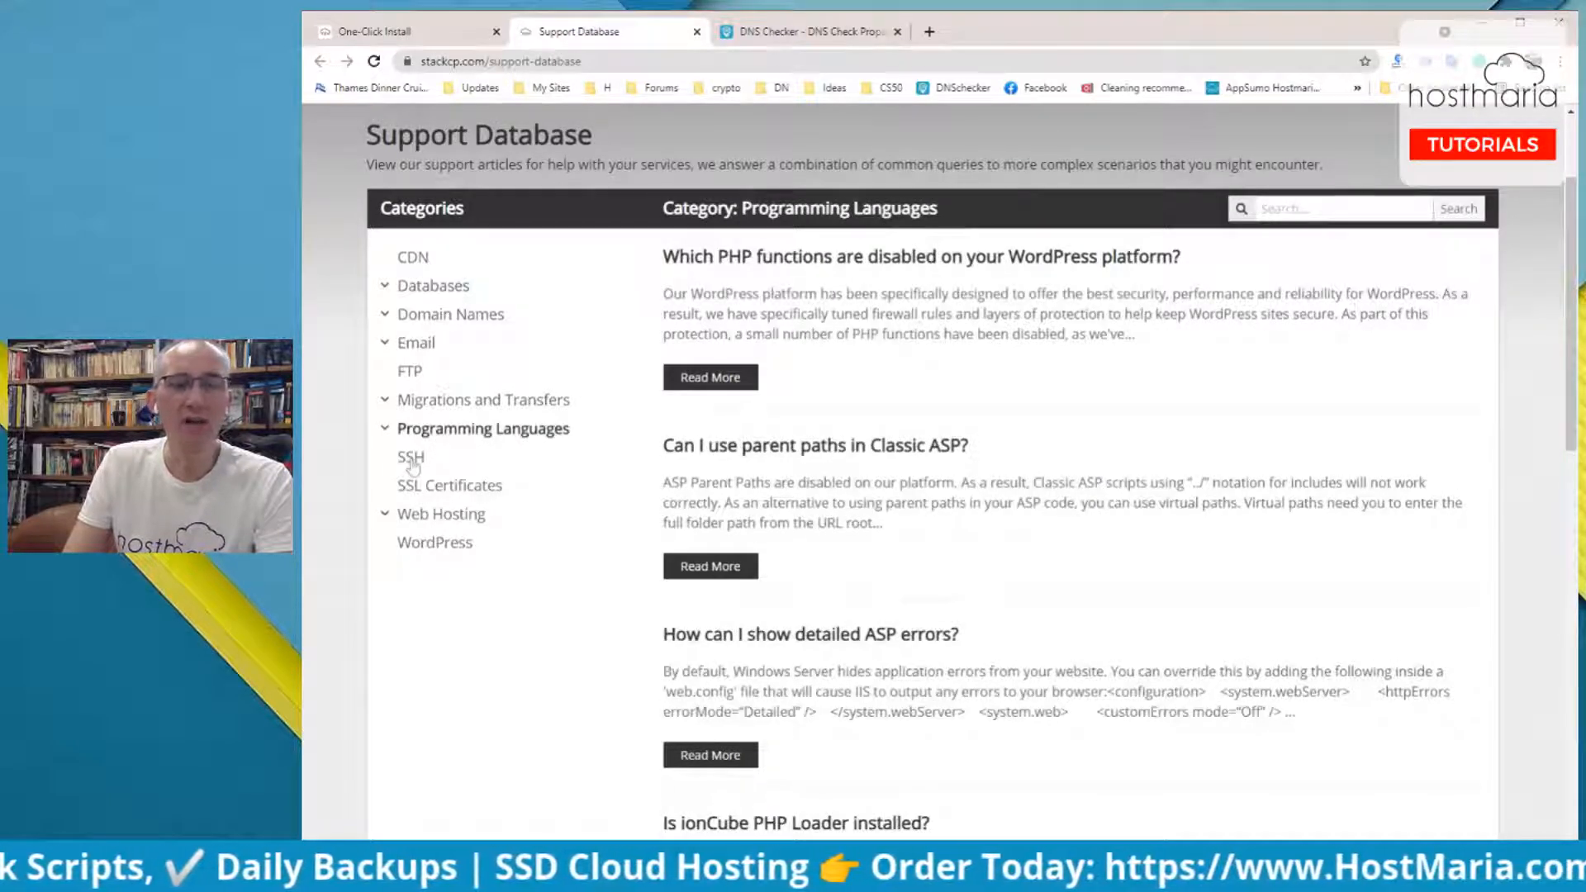
# Browse the SSH, Web Hosting and WordPress help categories, then return to the One-Click Install tab.
pyautogui.click(411, 459)
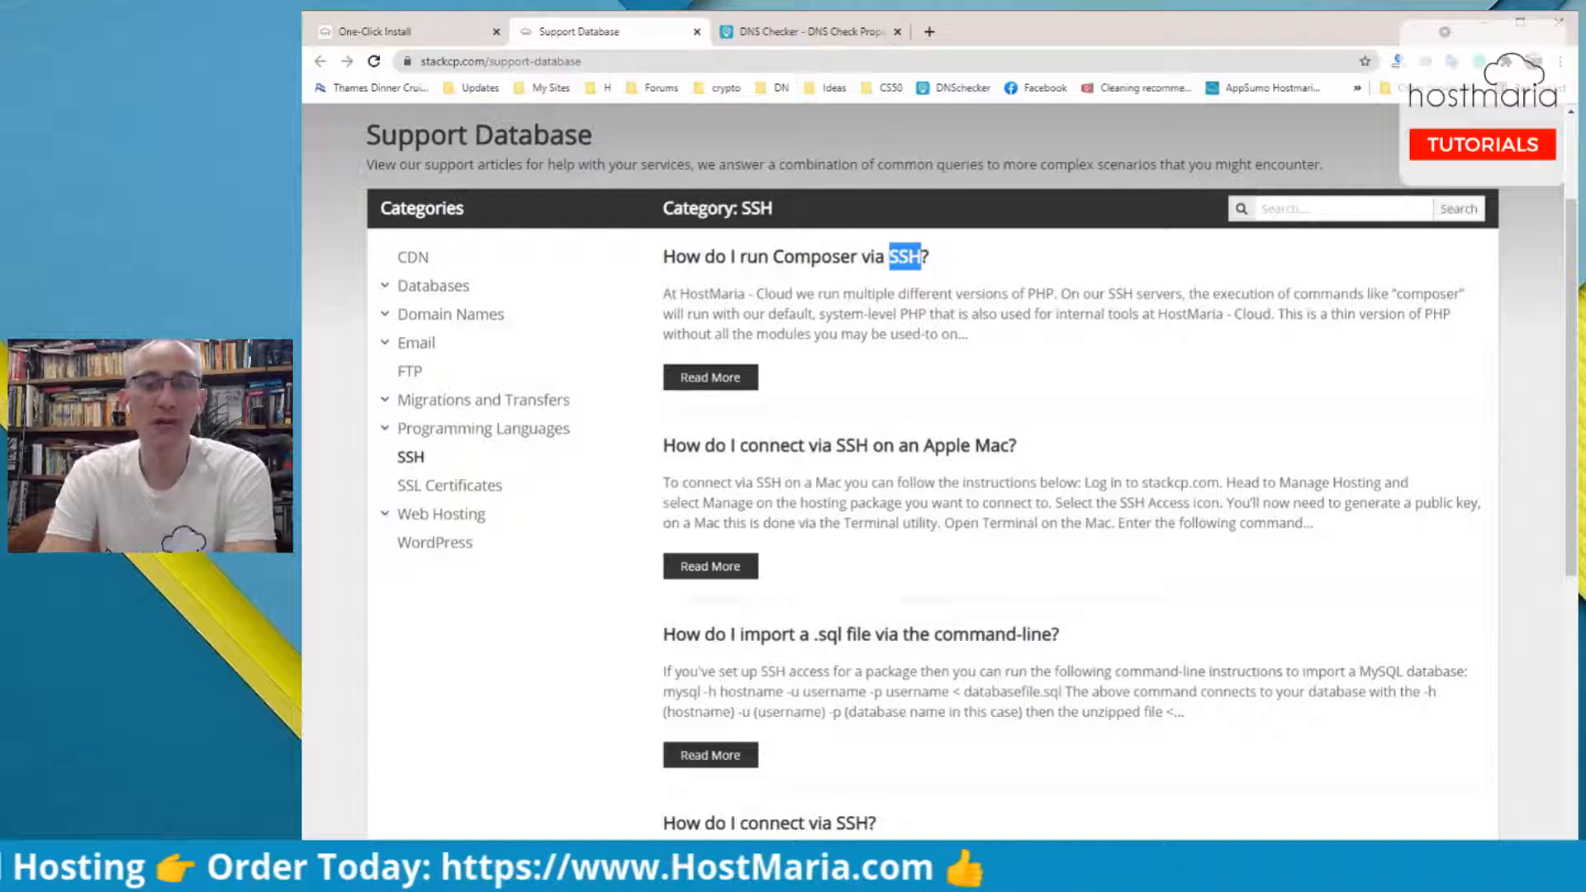
pyautogui.click(1012, 359)
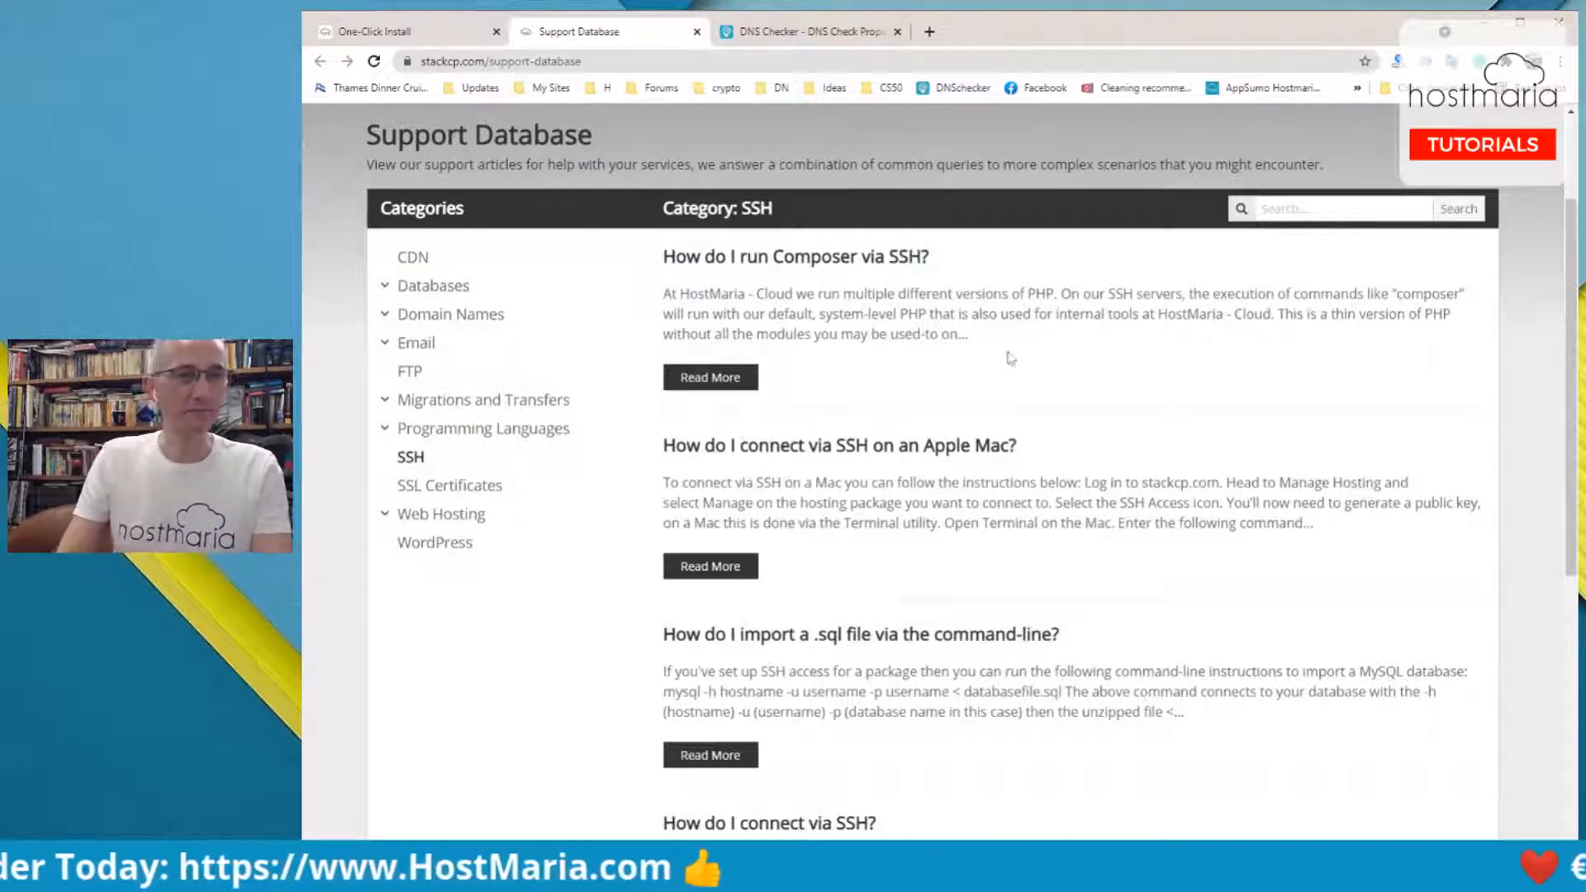
pyautogui.click(466, 523)
pyautogui.click(436, 543)
pyautogui.scroll(-15, 1082, 434)
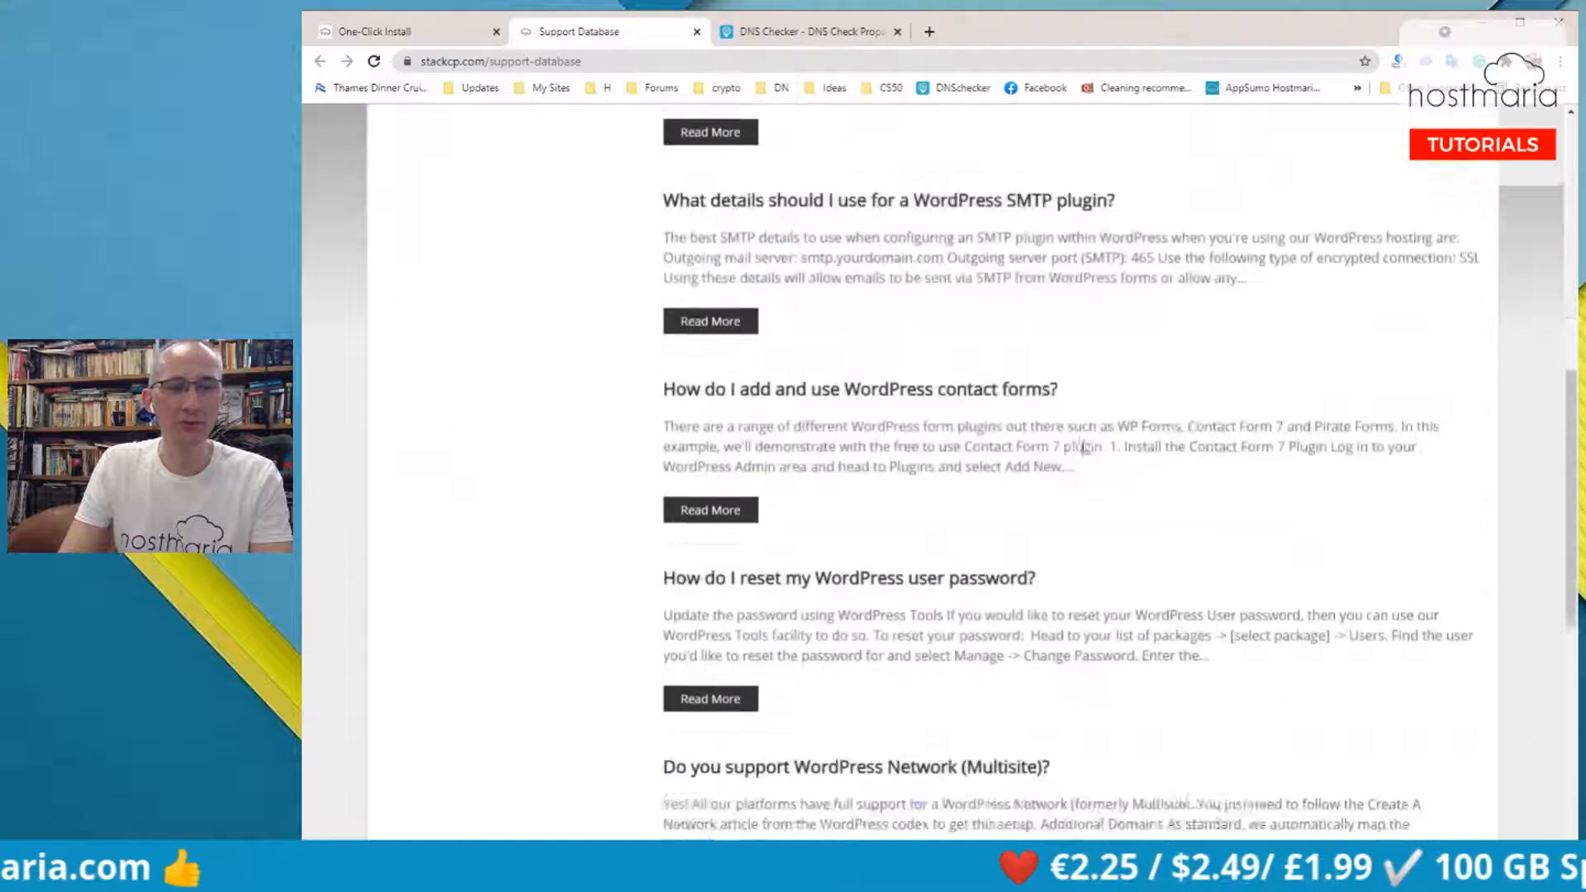
pyautogui.scroll(15, 1080, 450)
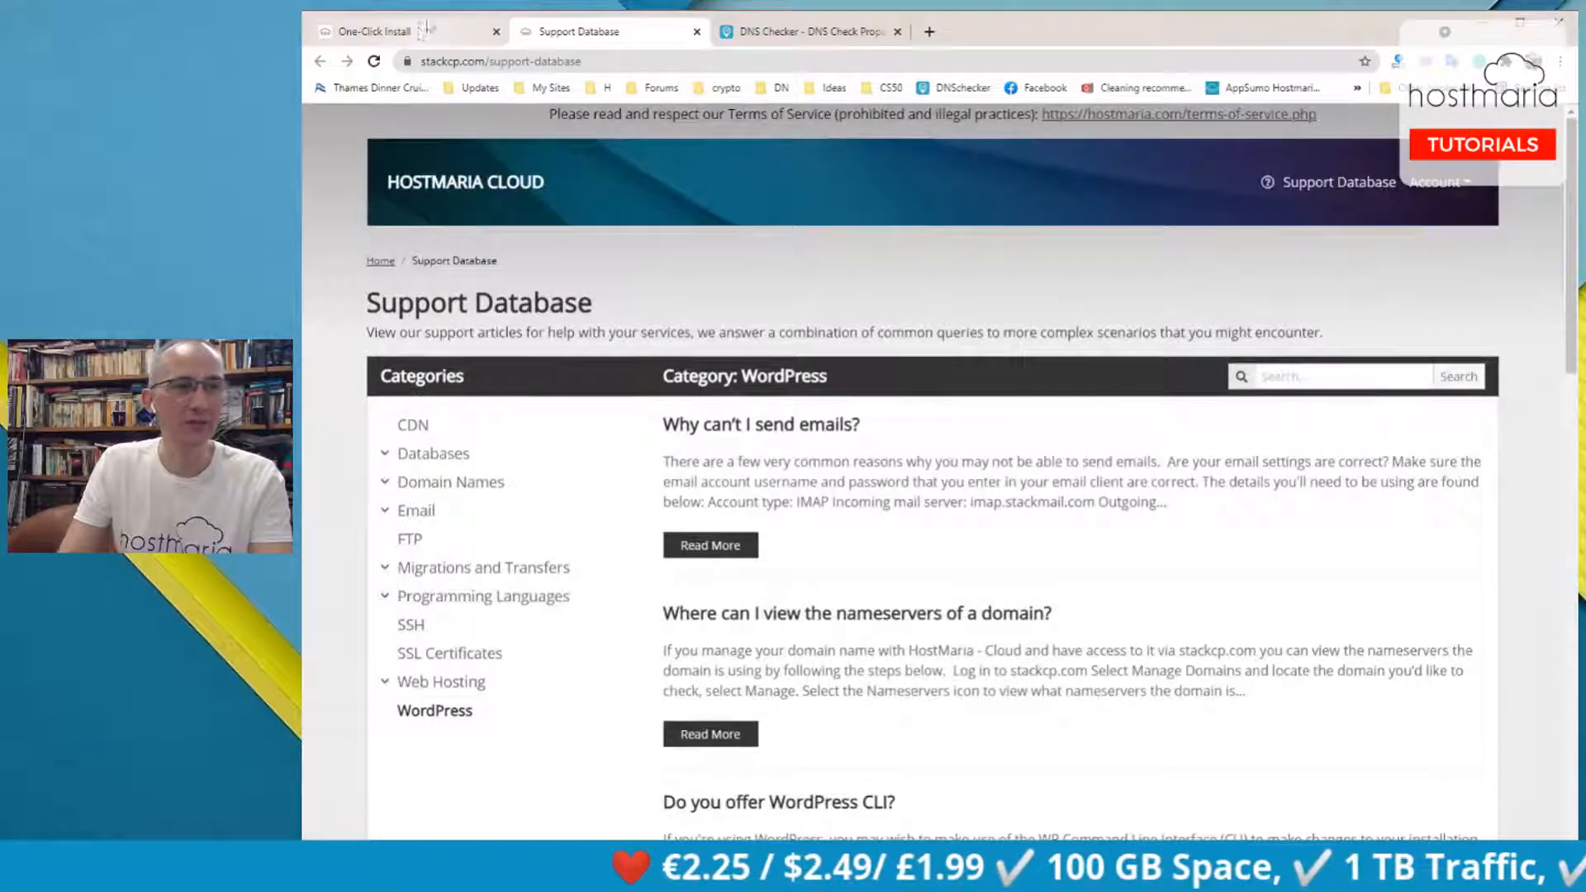
pyautogui.click(426, 29)
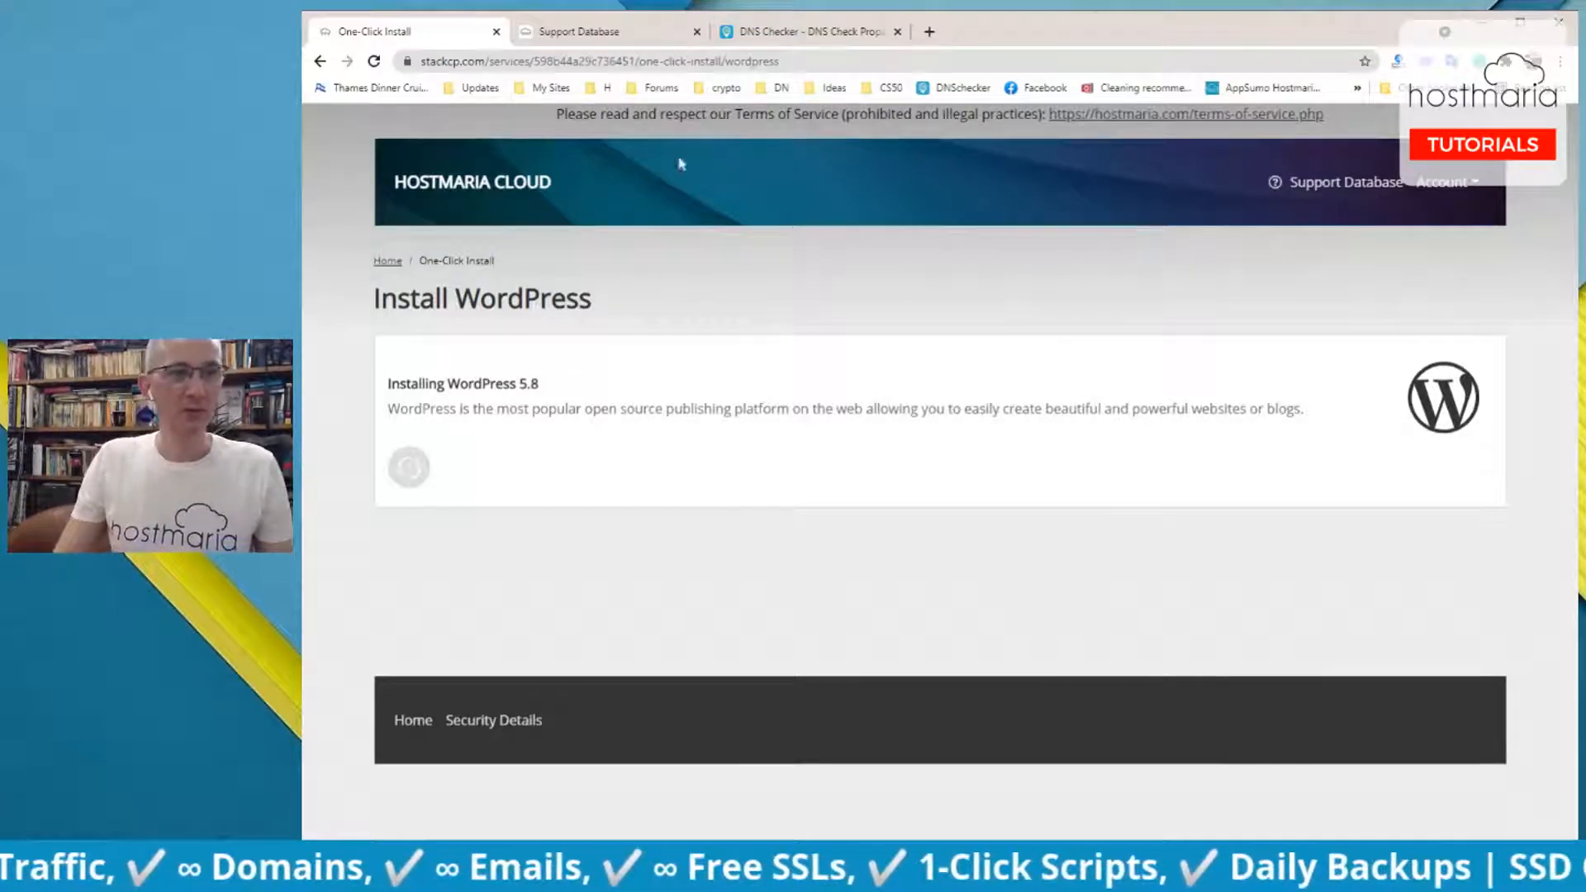
# Replace the Support Database tab with the mailetica.com service overview and scroll through its account and FTP details.
pyautogui.middleClick(390, 263)
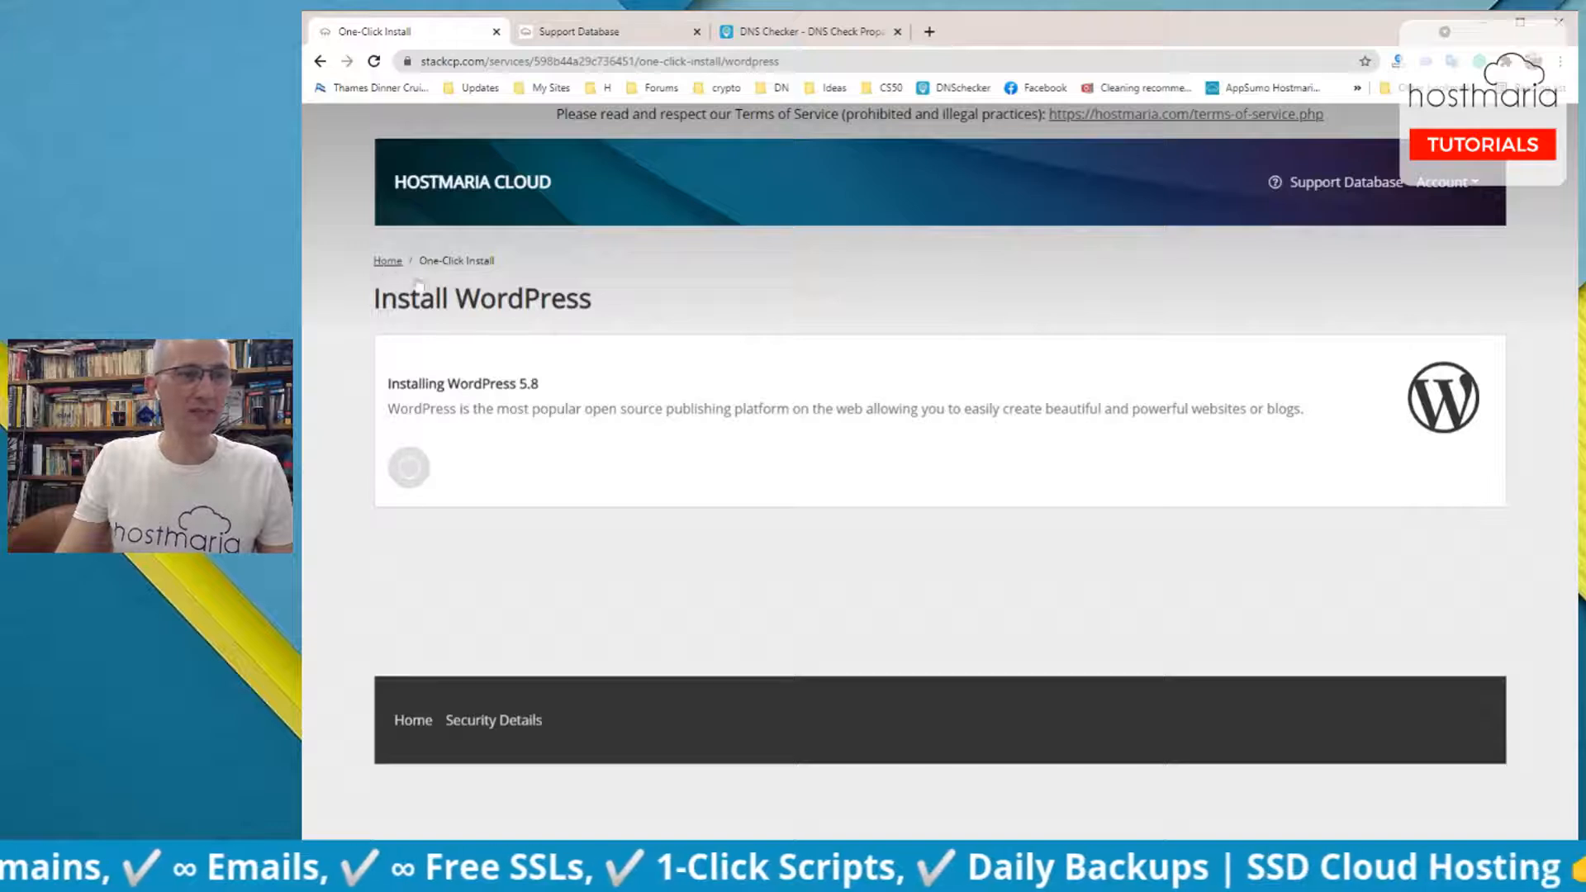
pyautogui.click(697, 32)
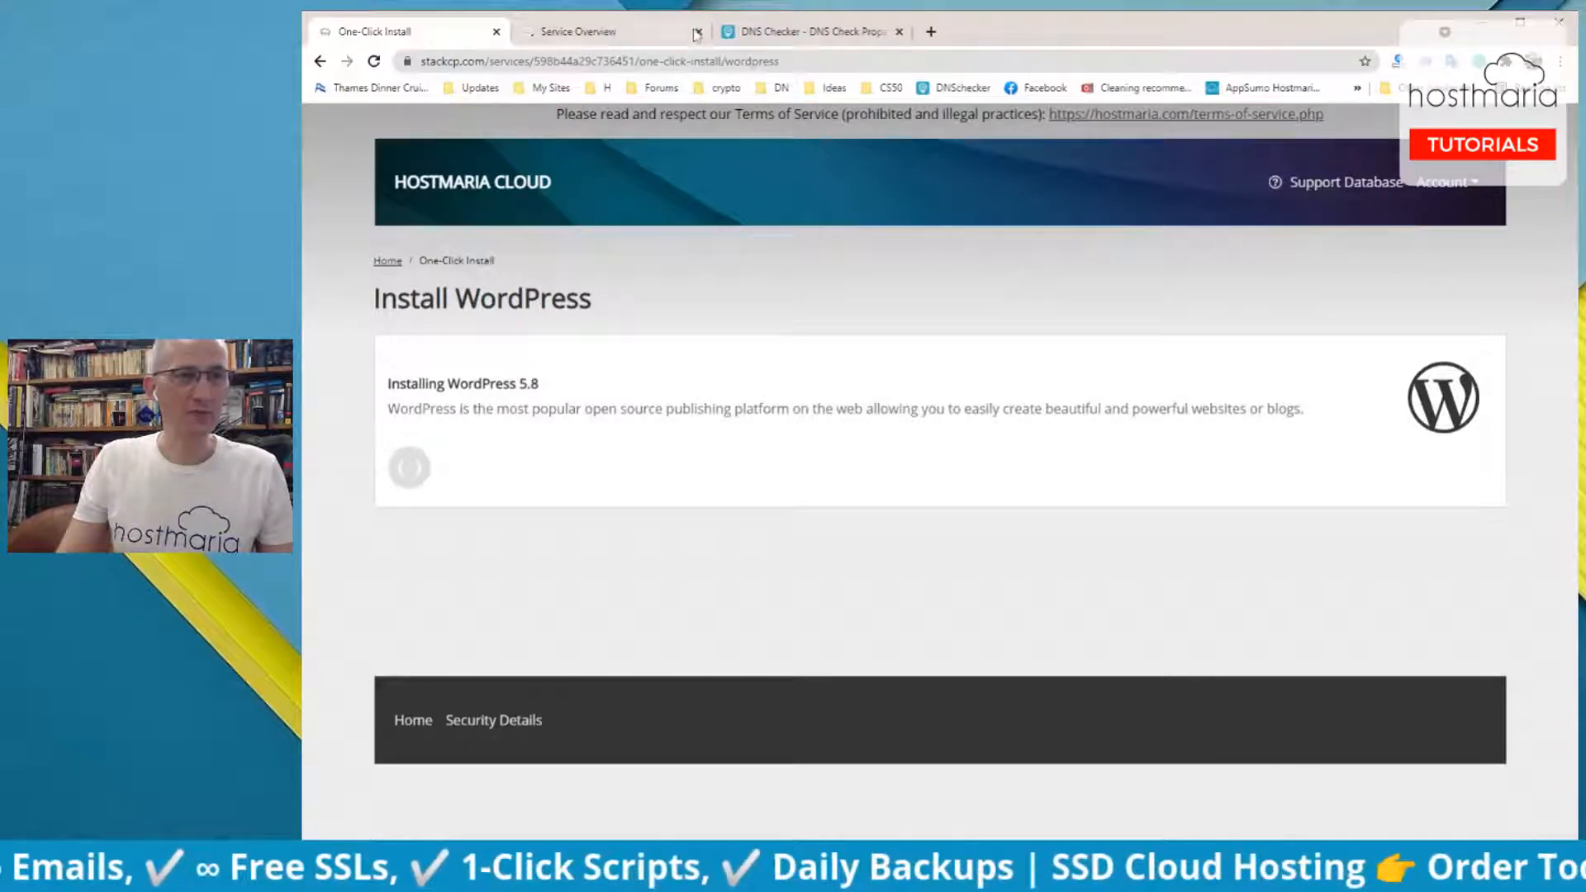
pyautogui.click(637, 38)
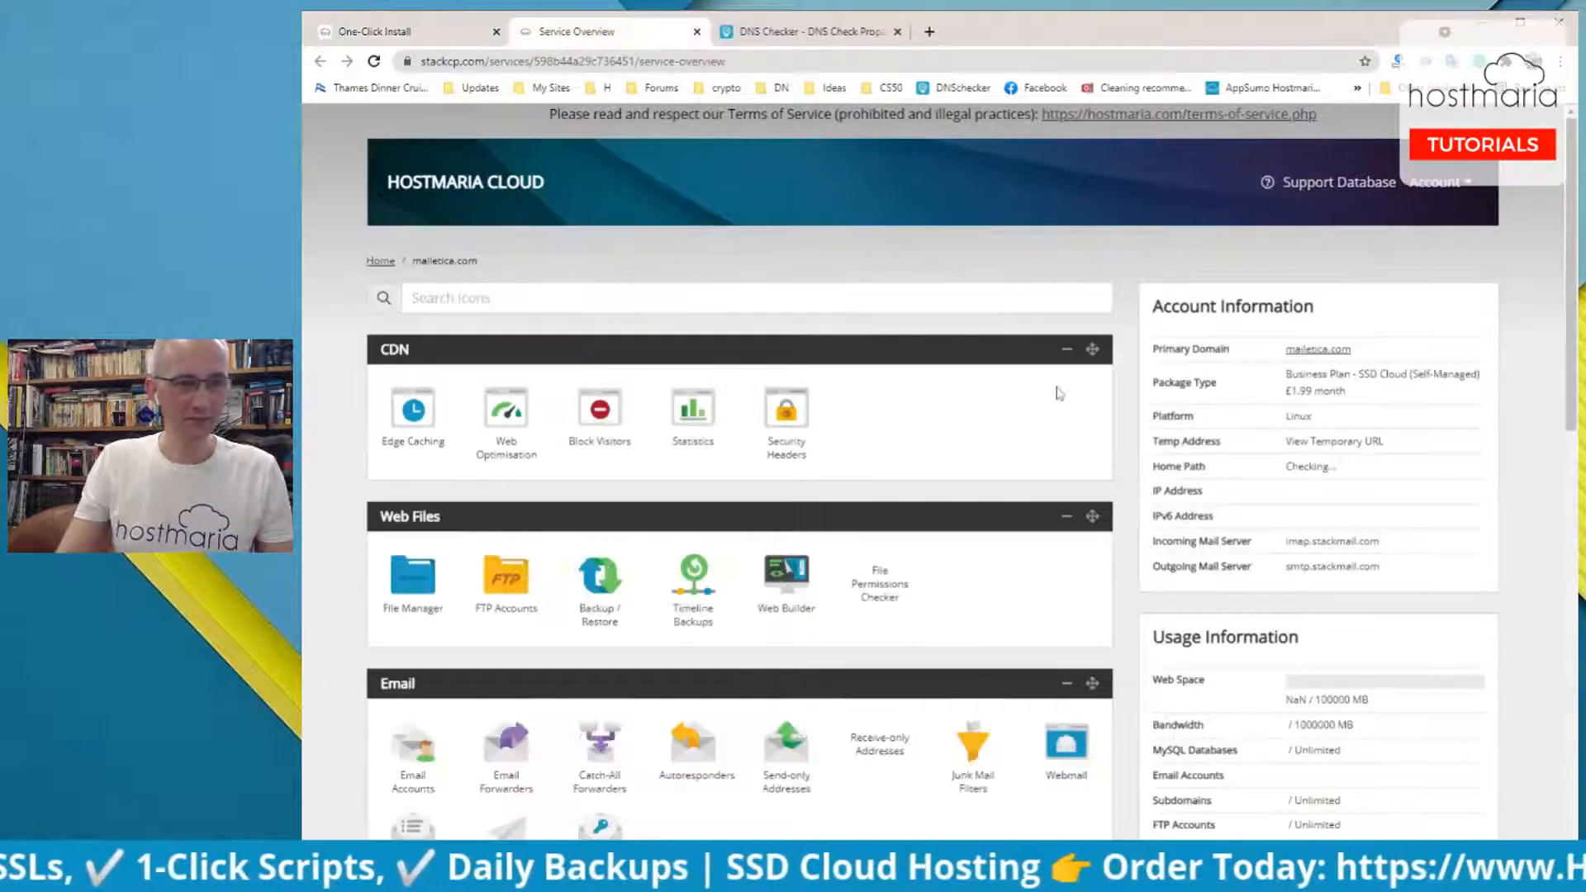
pyautogui.scroll(-2, 715, 450)
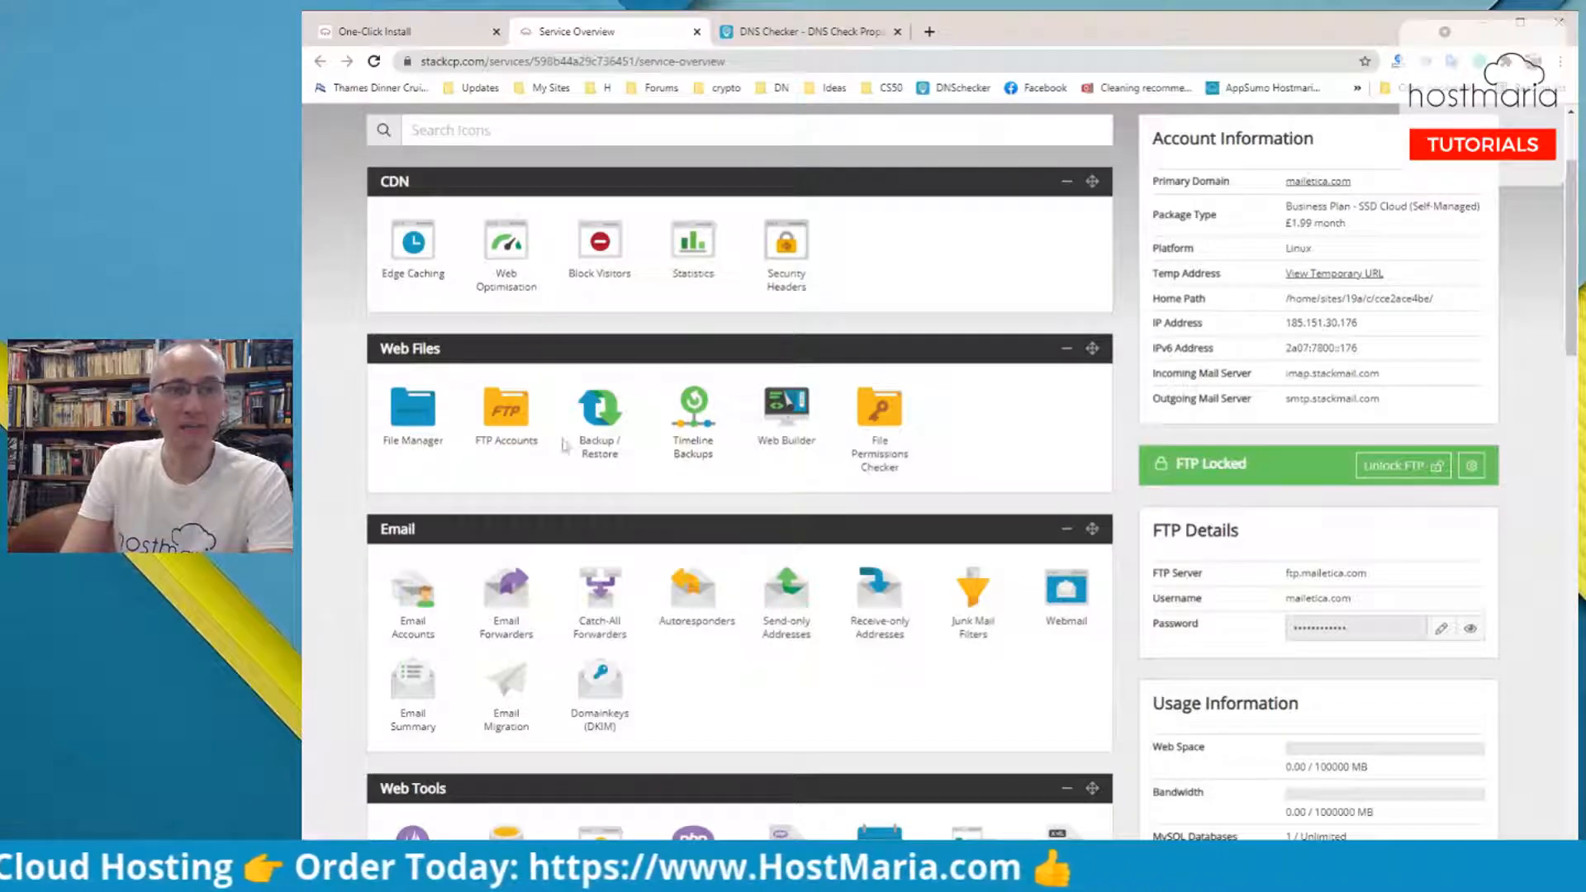
# Return to the Install Successful page and highlight the stackstaging.com part of the temporary address.
pyautogui.click(410, 34)
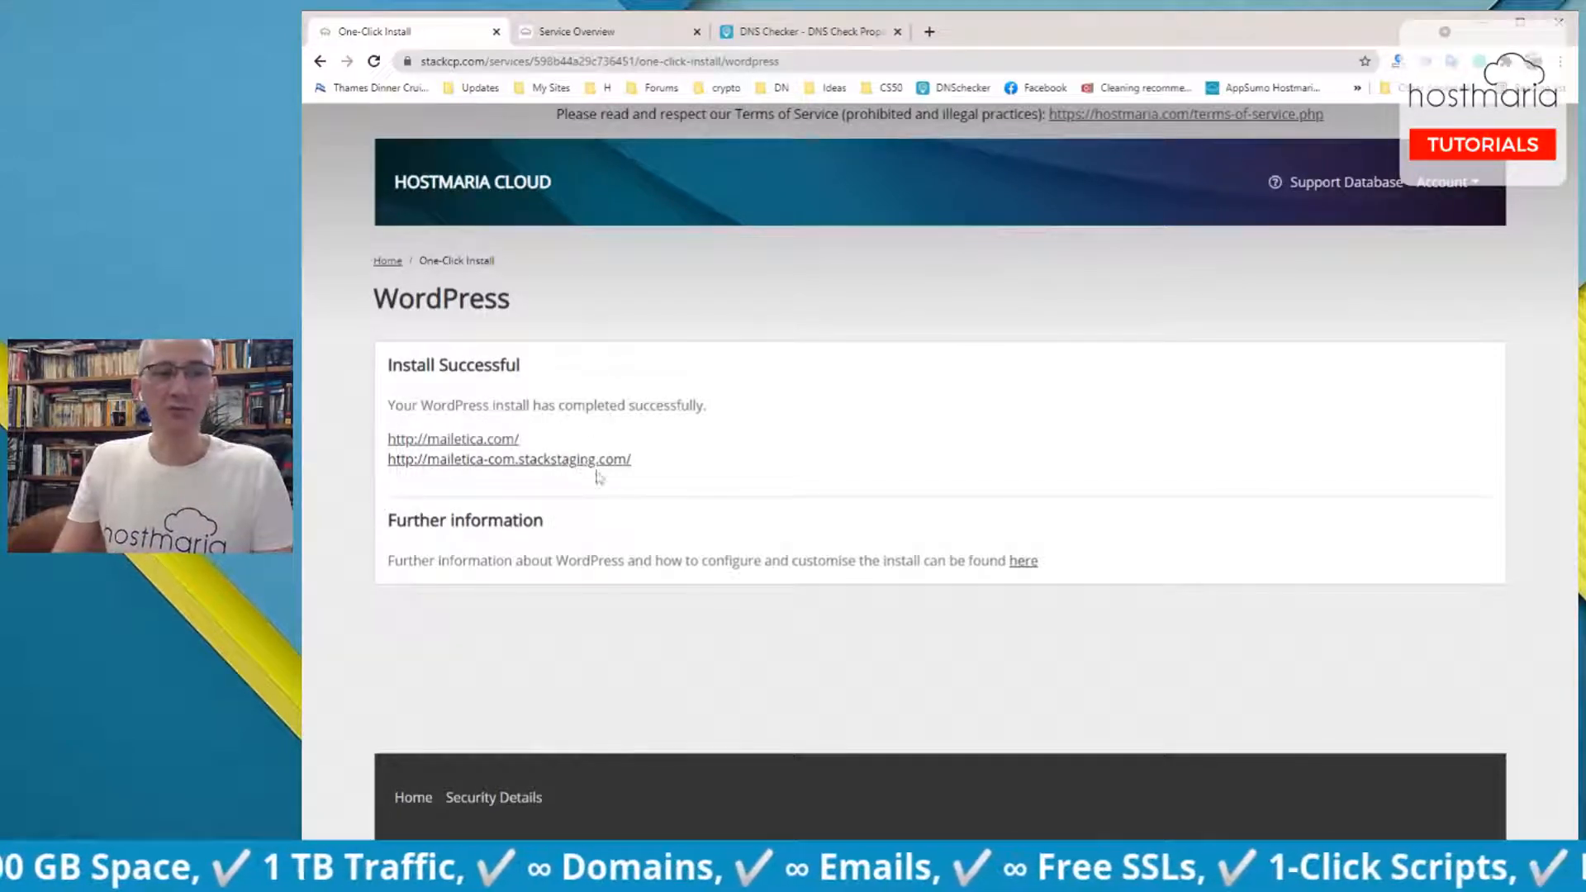
pyautogui.moveTo(683, 474); pyautogui.dragTo(519, 461)
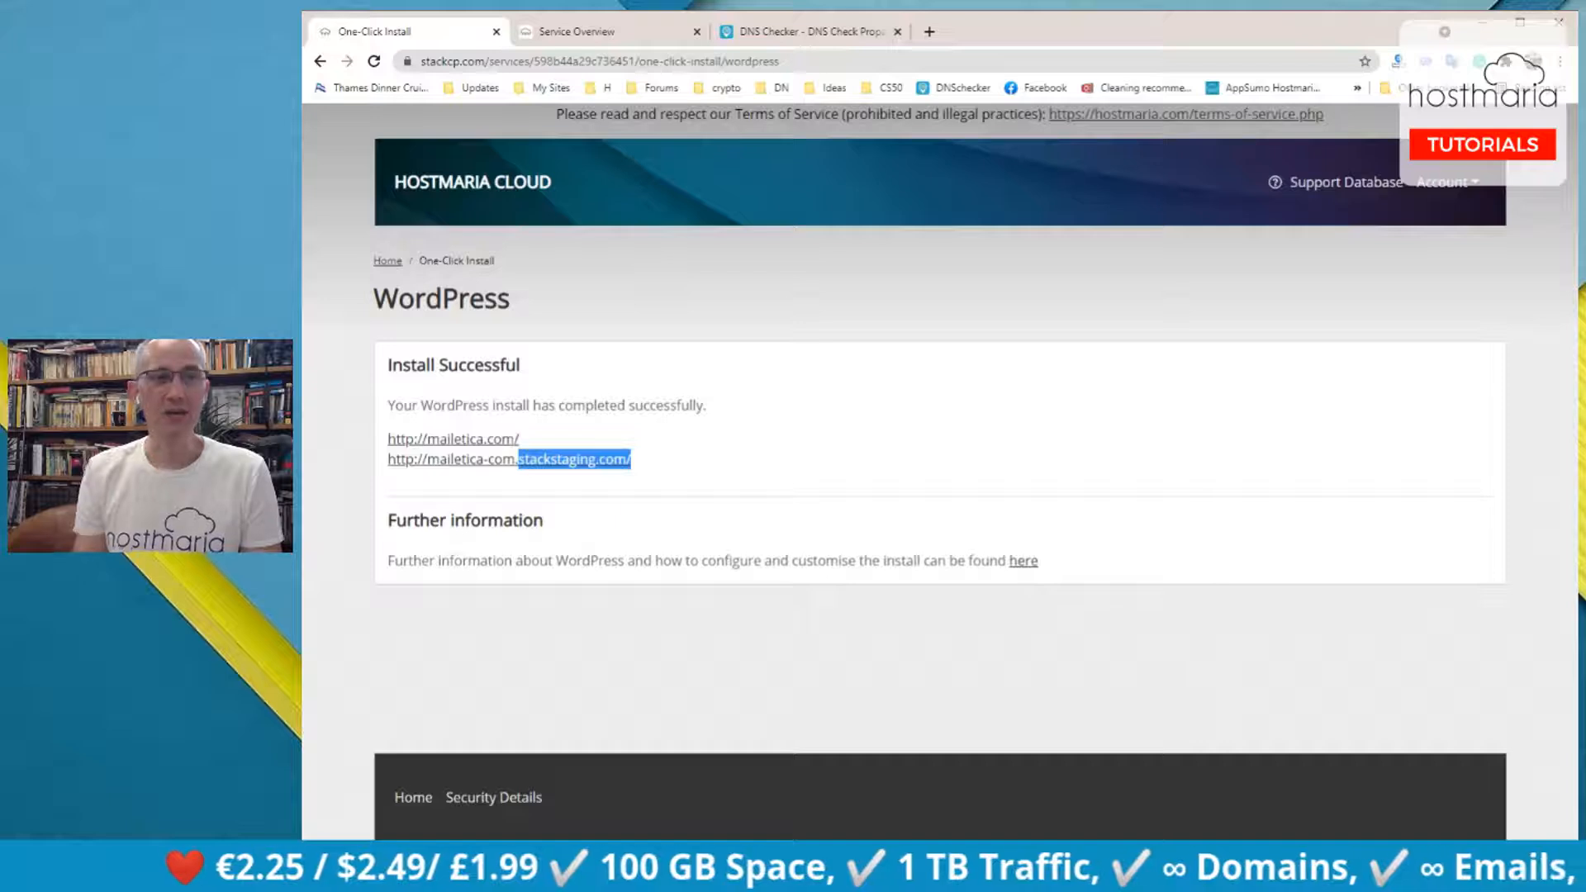
pyautogui.click(748, 478)
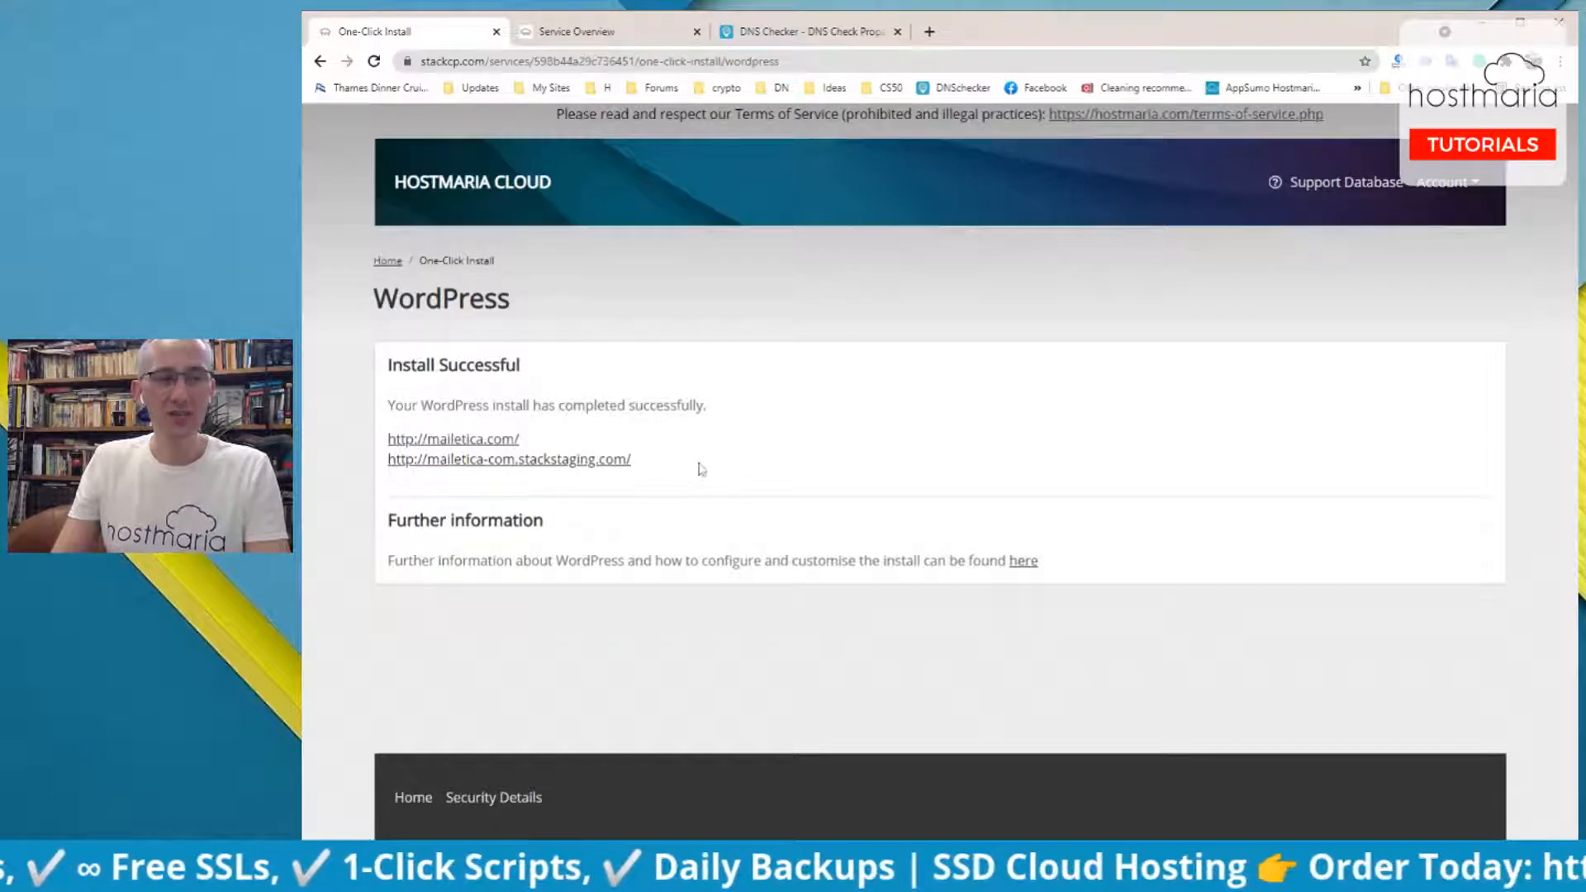
pyautogui.moveTo(632, 459); pyautogui.dragTo(518, 460)
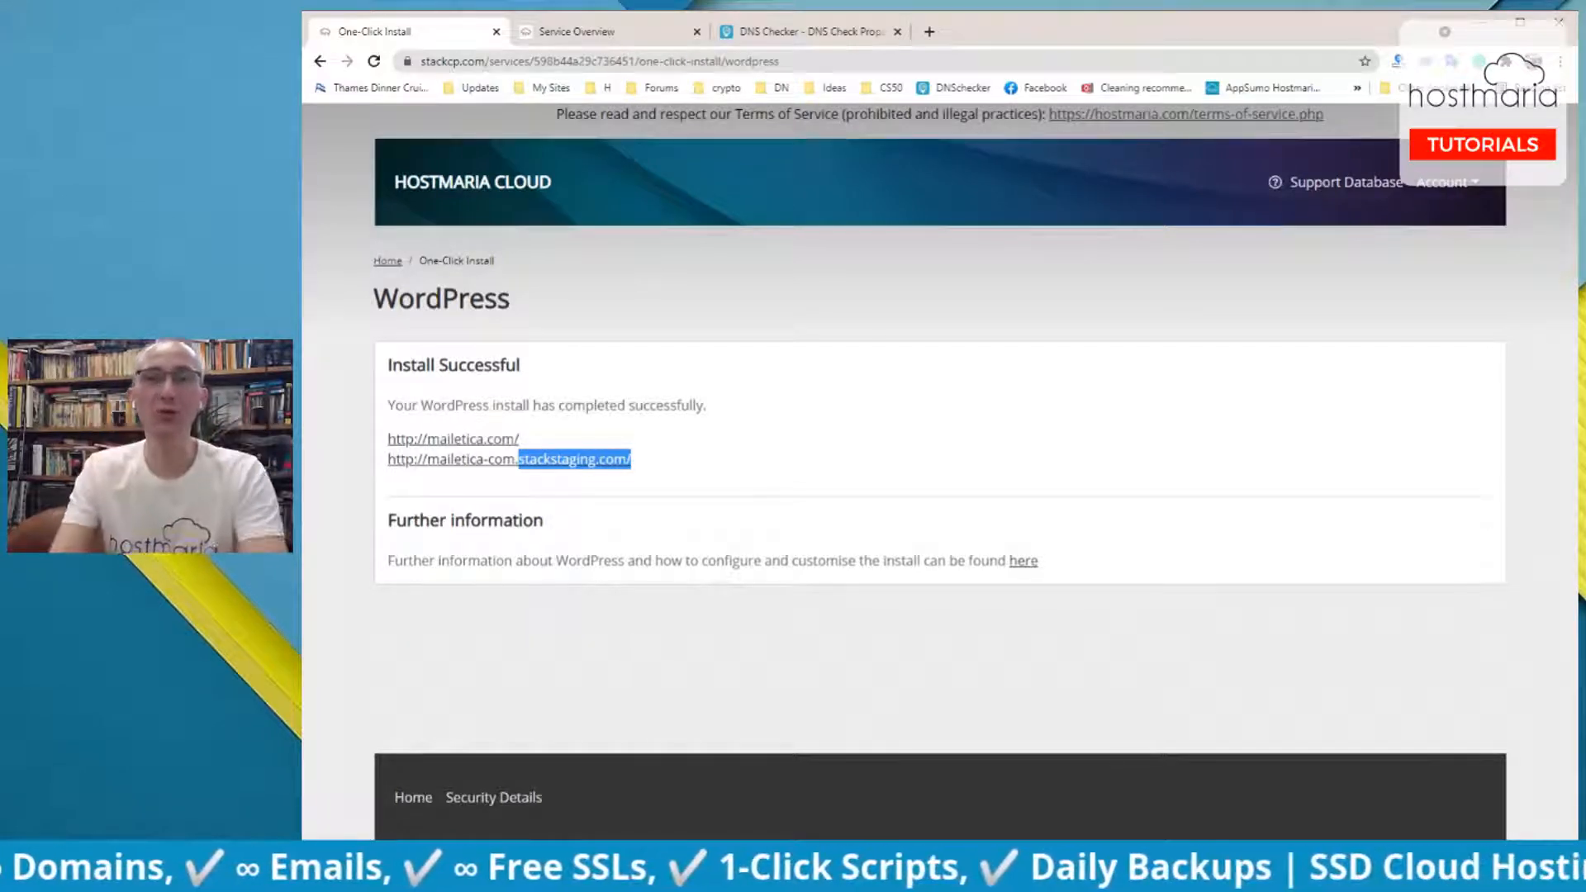
pyautogui.click(575, 33)
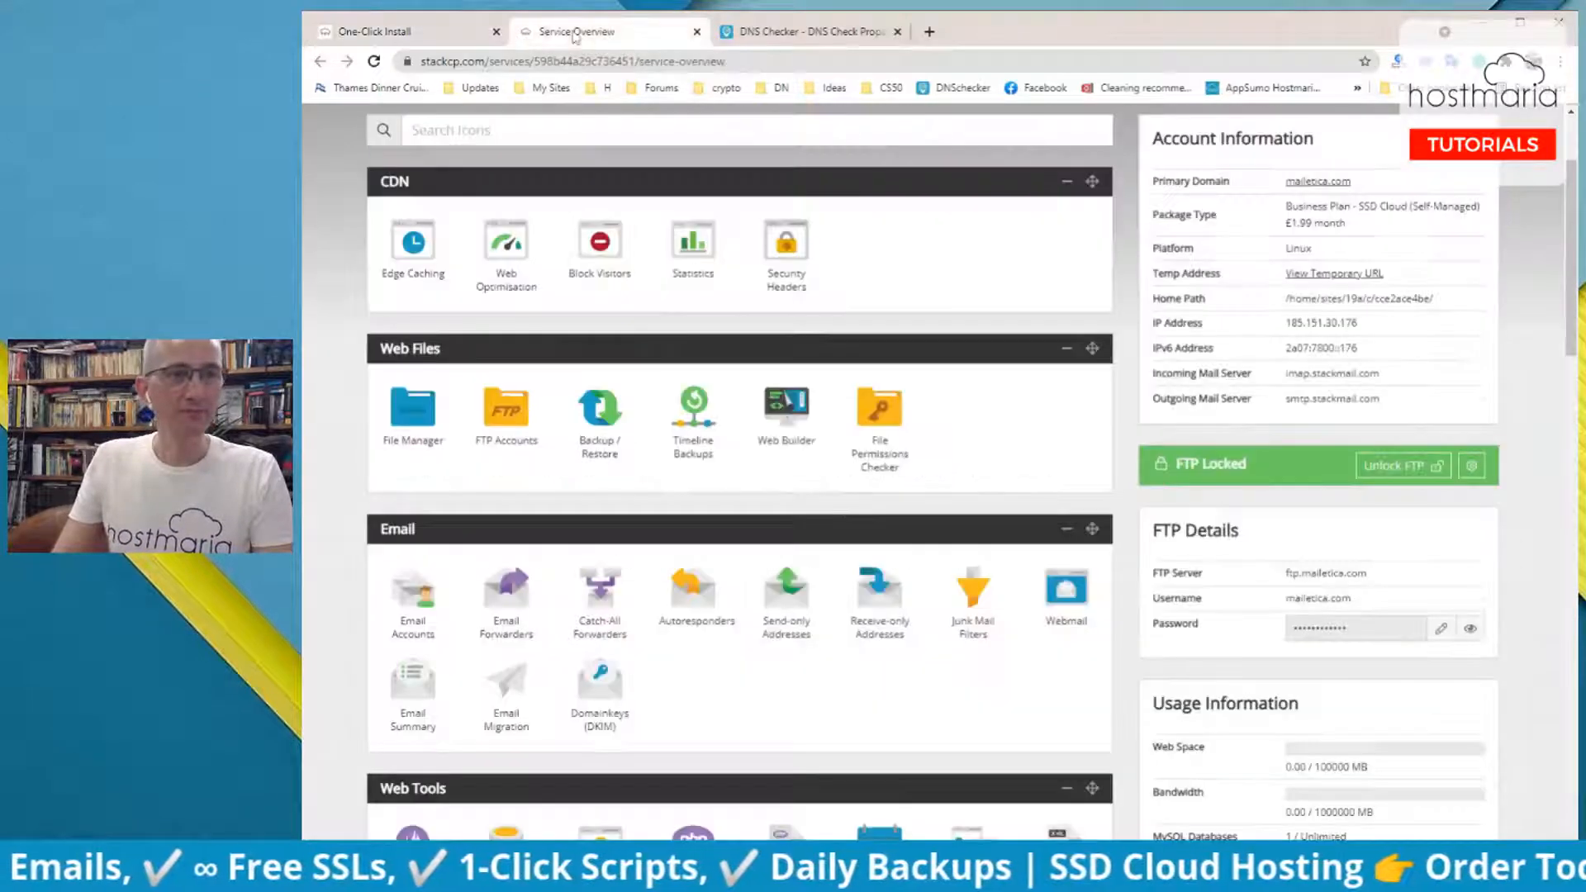
pyautogui.click(423, 39)
pyautogui.click(877, 436)
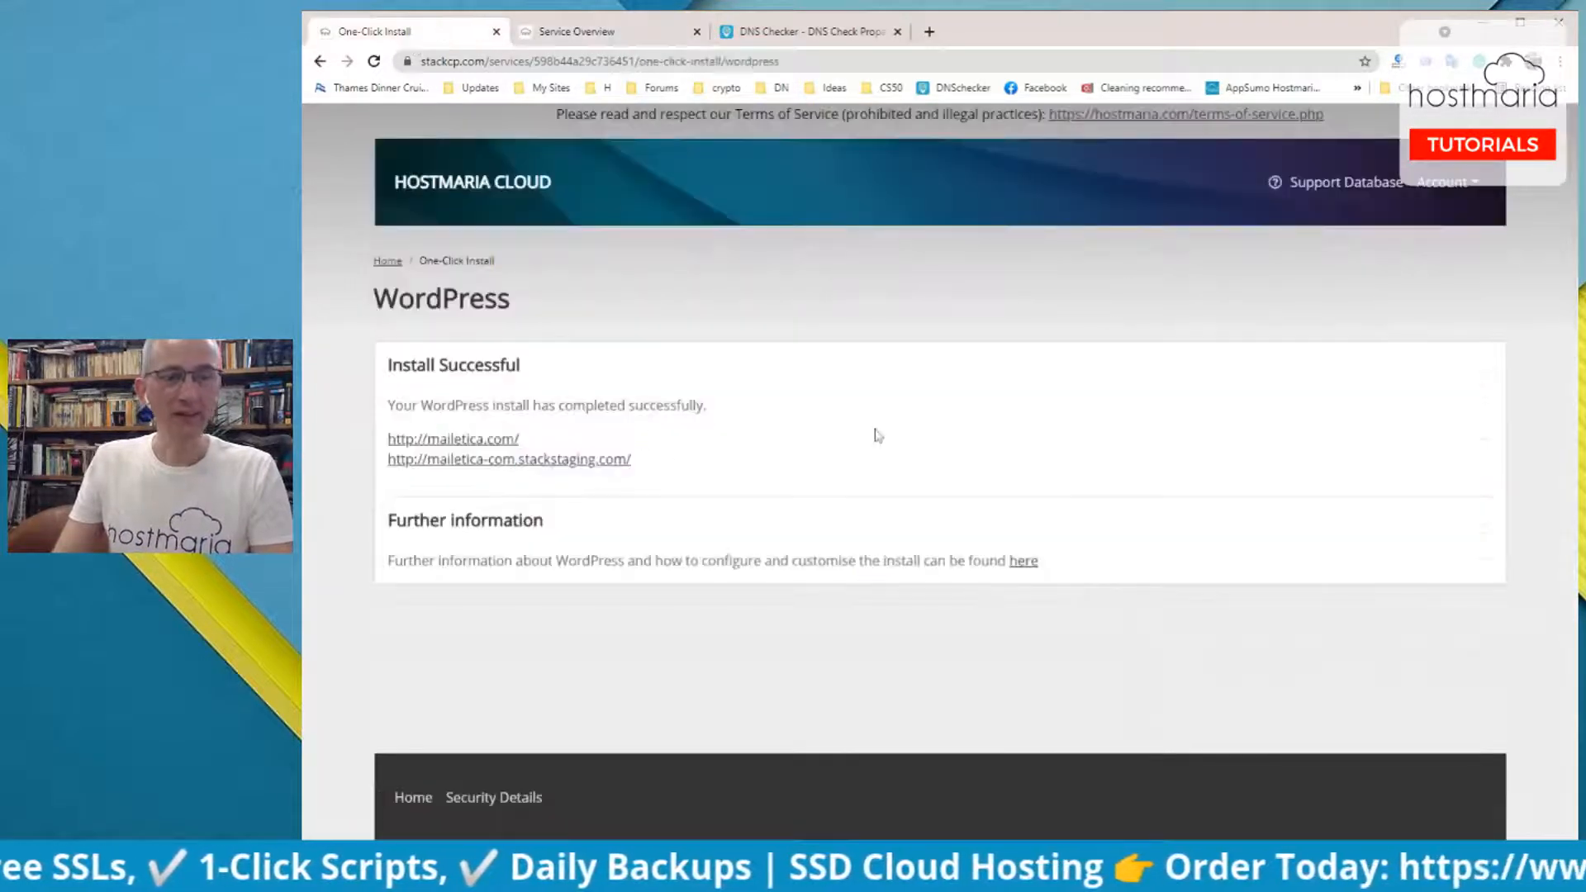
# Open the new mailetica.com site in a tab beside the install page and choose English for setup.
pyautogui.middleClick(494, 440)
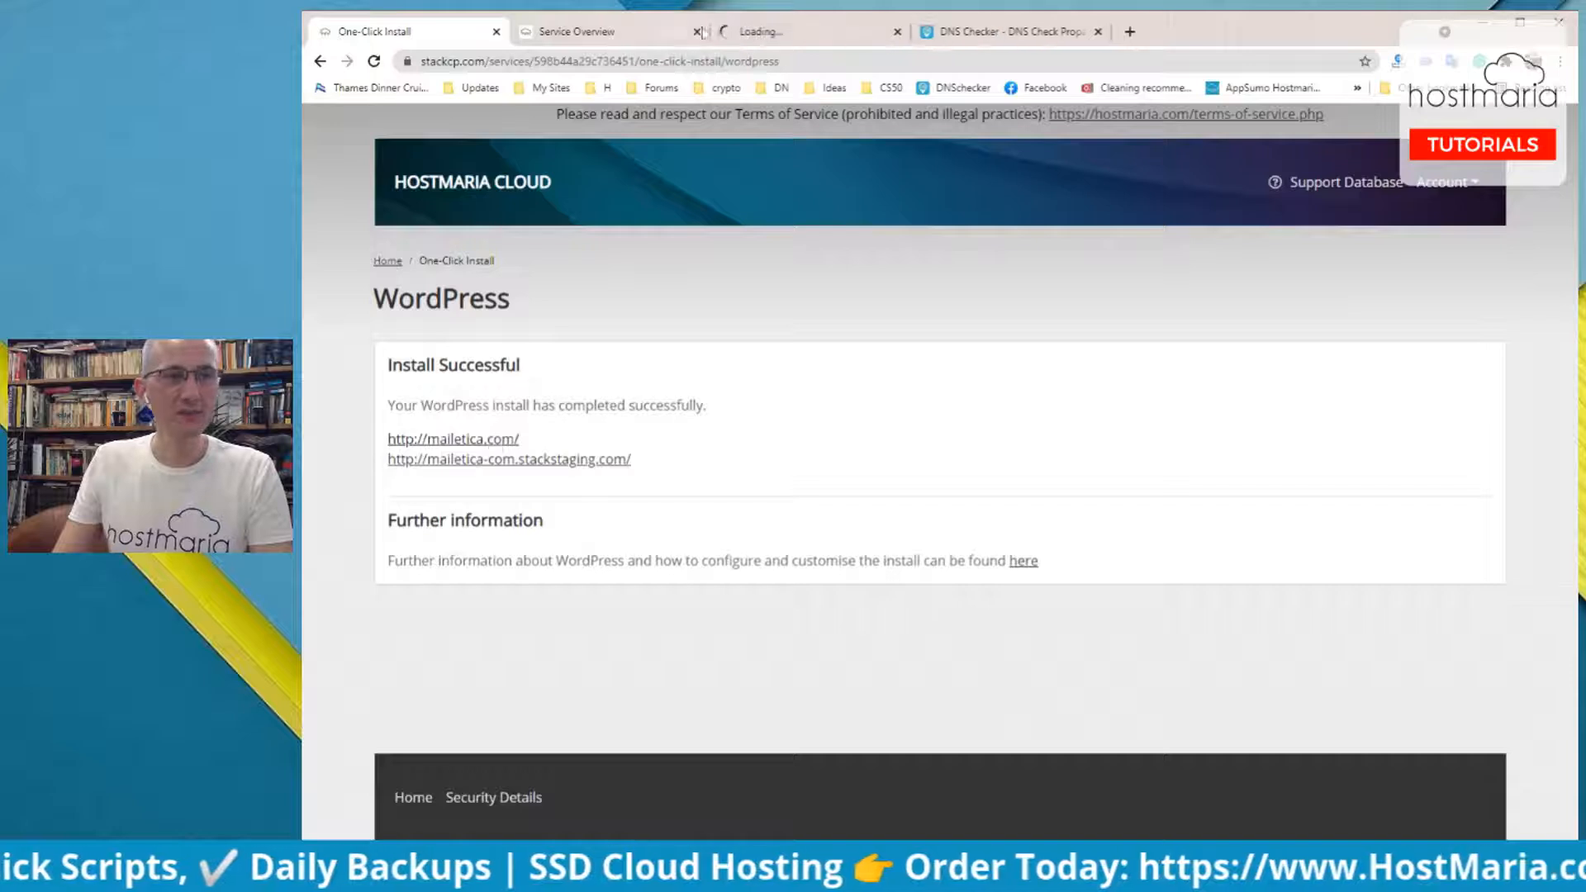
pyautogui.moveTo(793, 32); pyautogui.dragTo(594, 31)
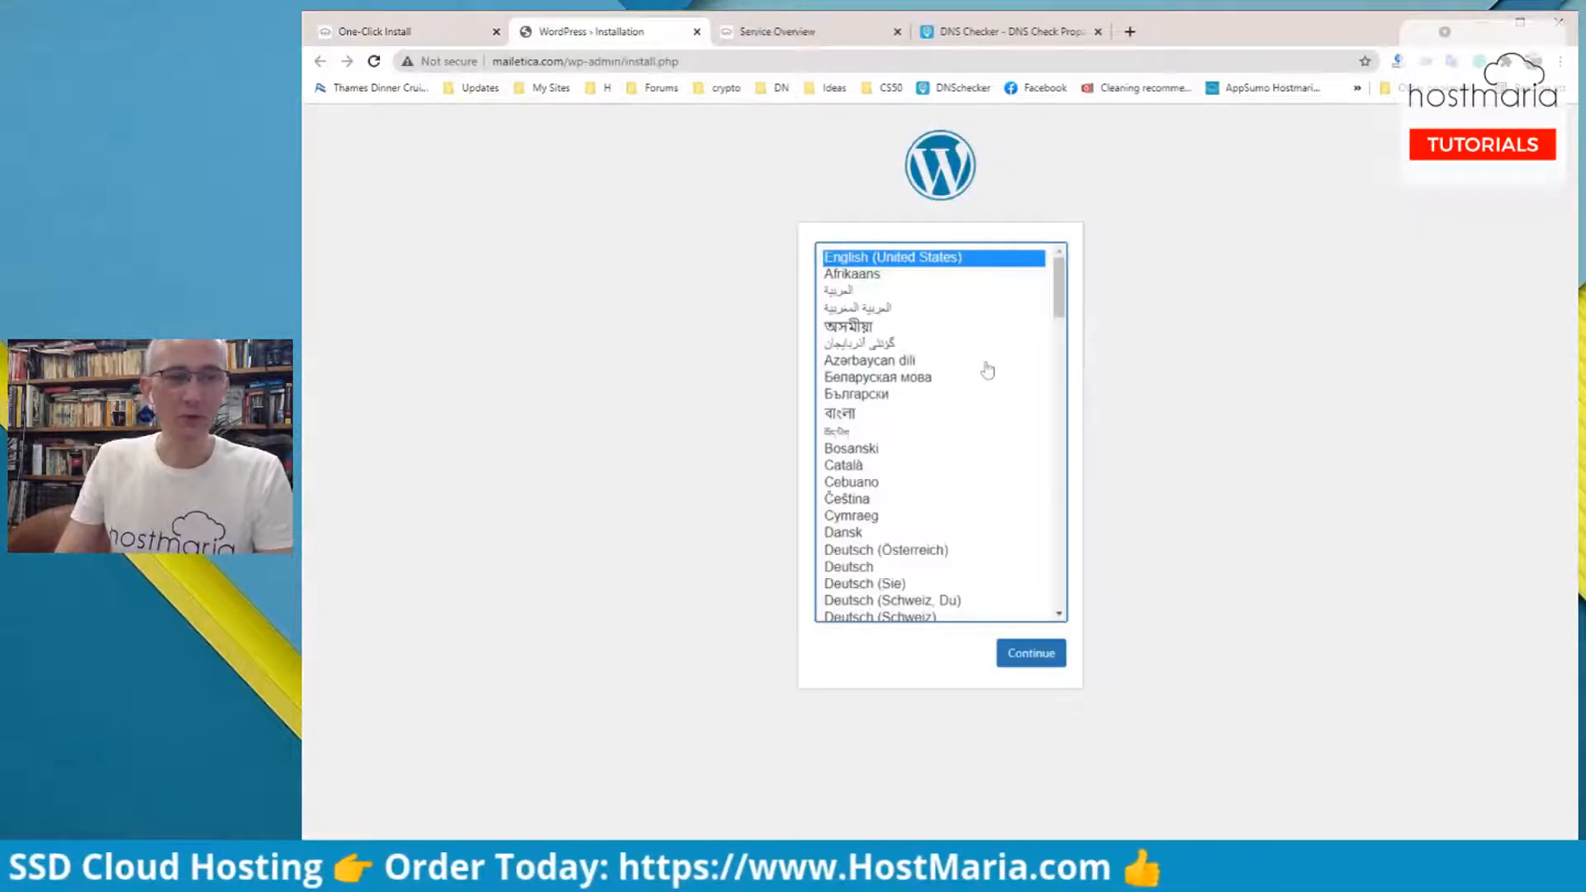
pyautogui.click(1041, 653)
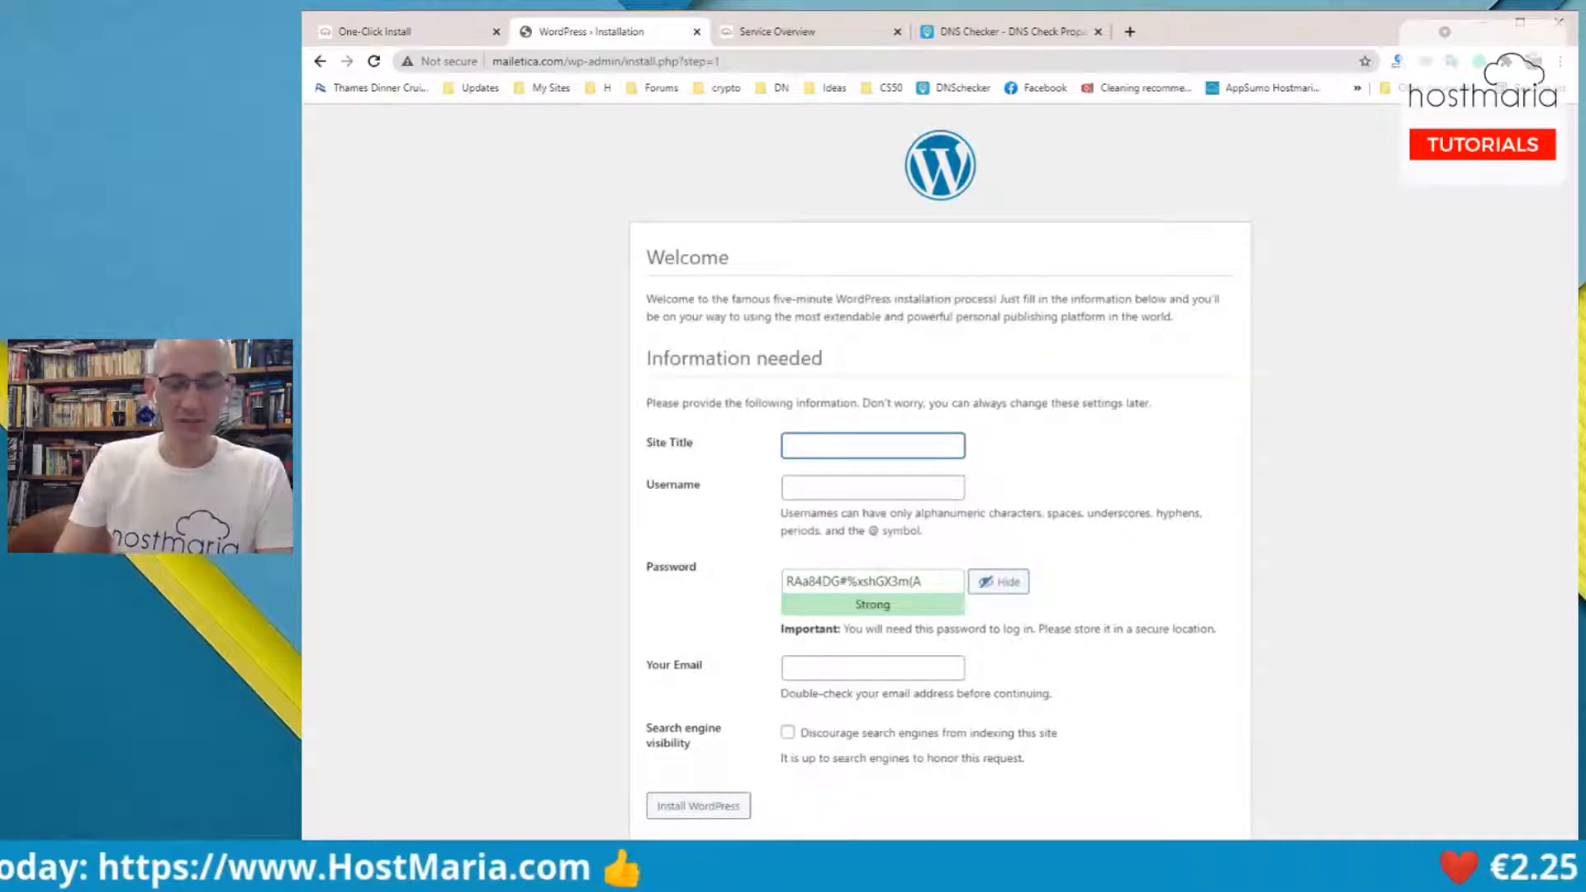
# Enter site title 'test site', the admin username and autofilled admin e-mail, then install WordPress.
pyautogui.write('test ')
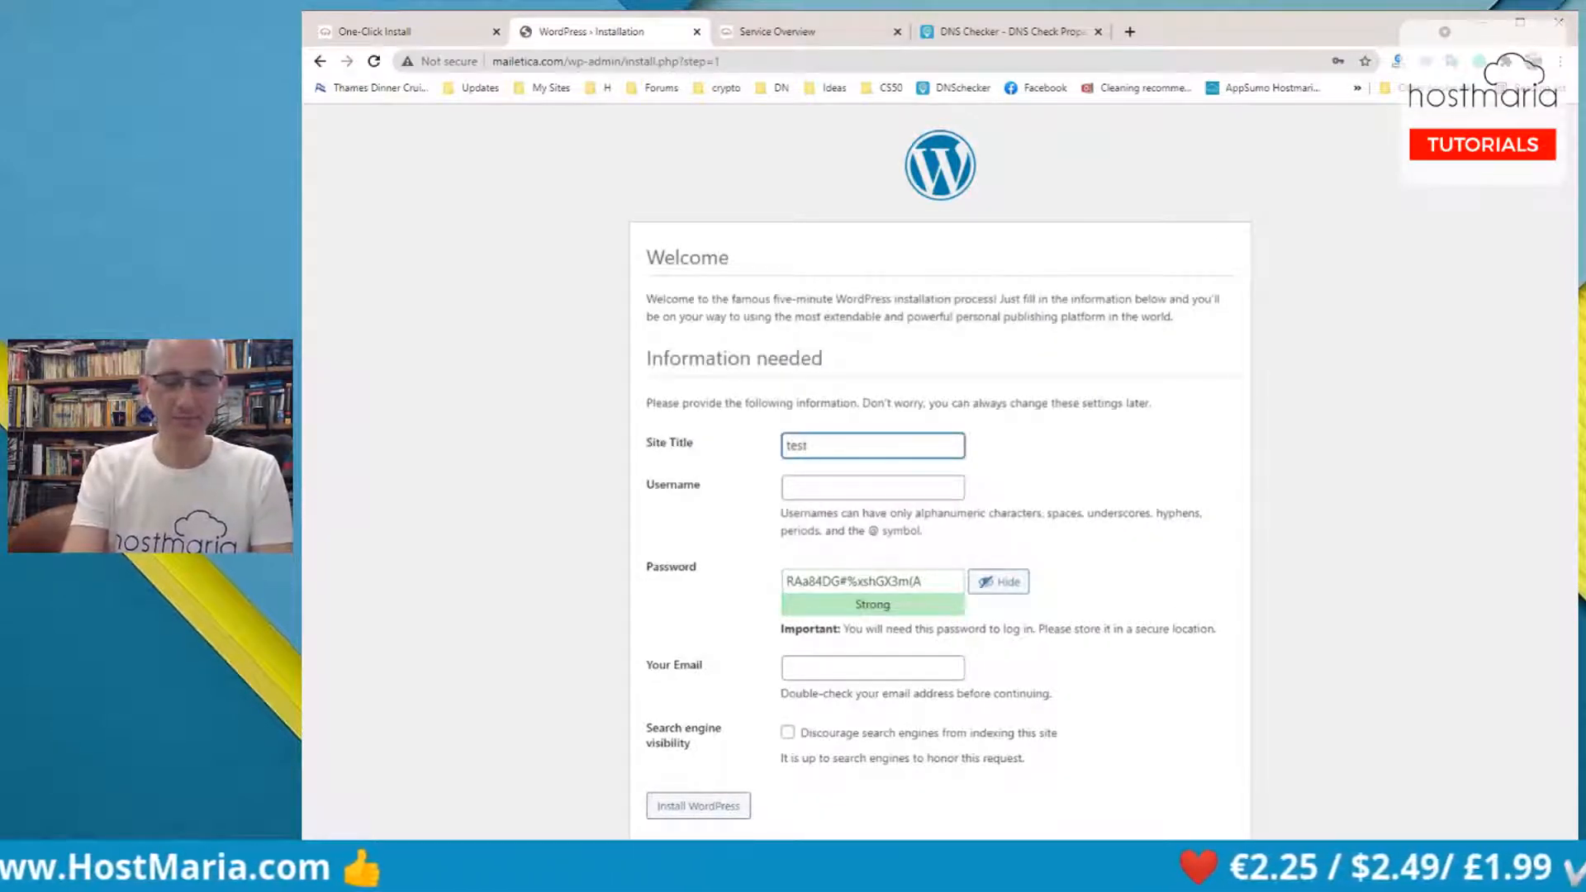
pyautogui.write('site')
pyautogui.press('Tab')
pyautogui.write('mail')
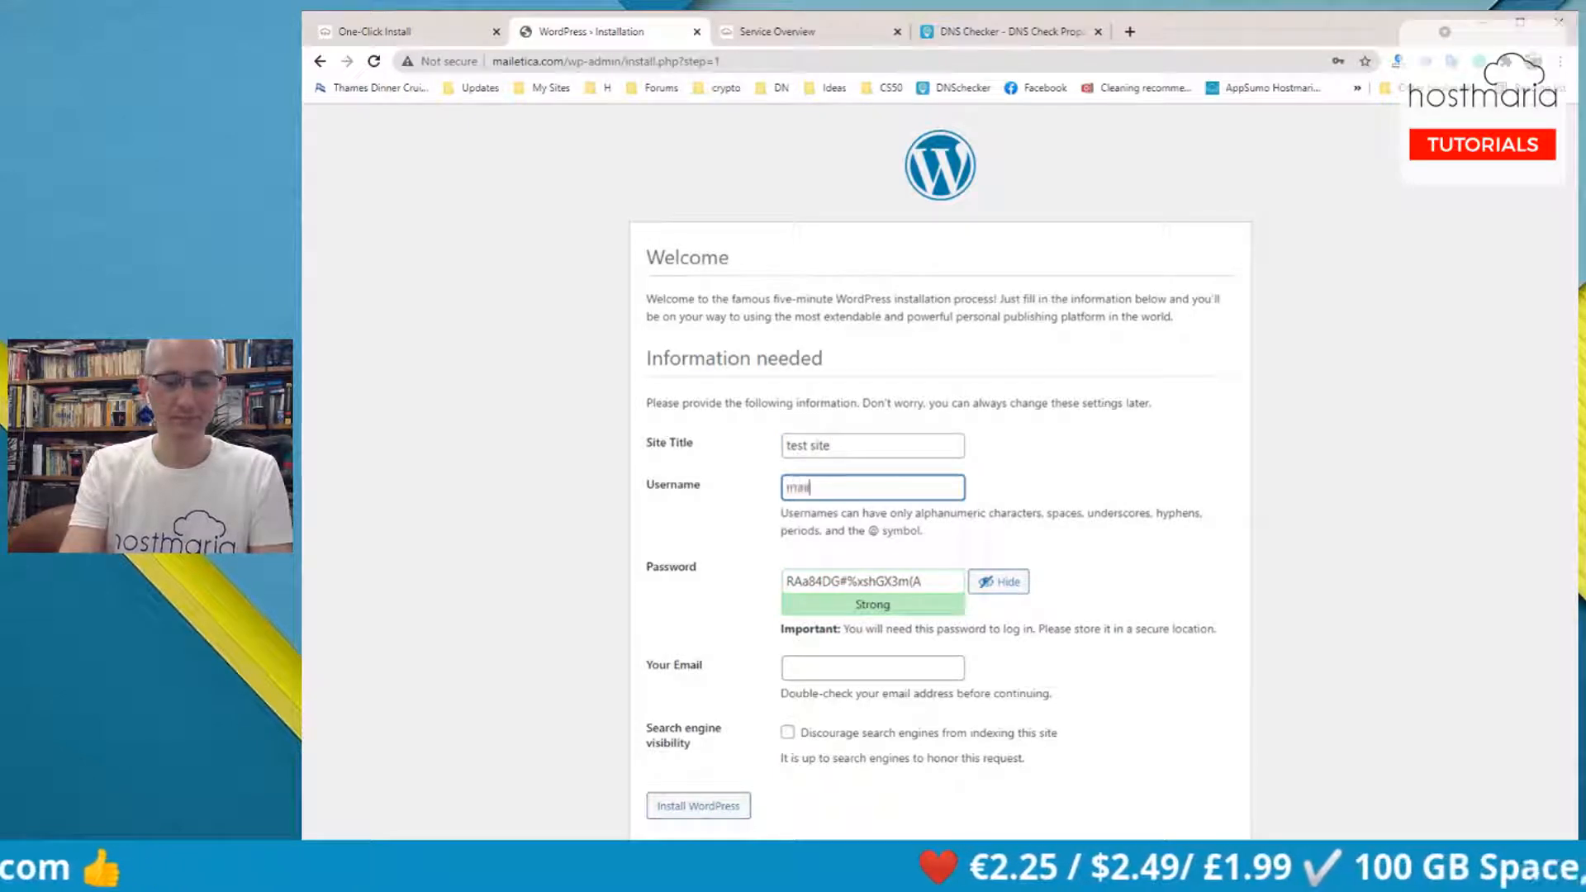
pyautogui.write('etica tes')
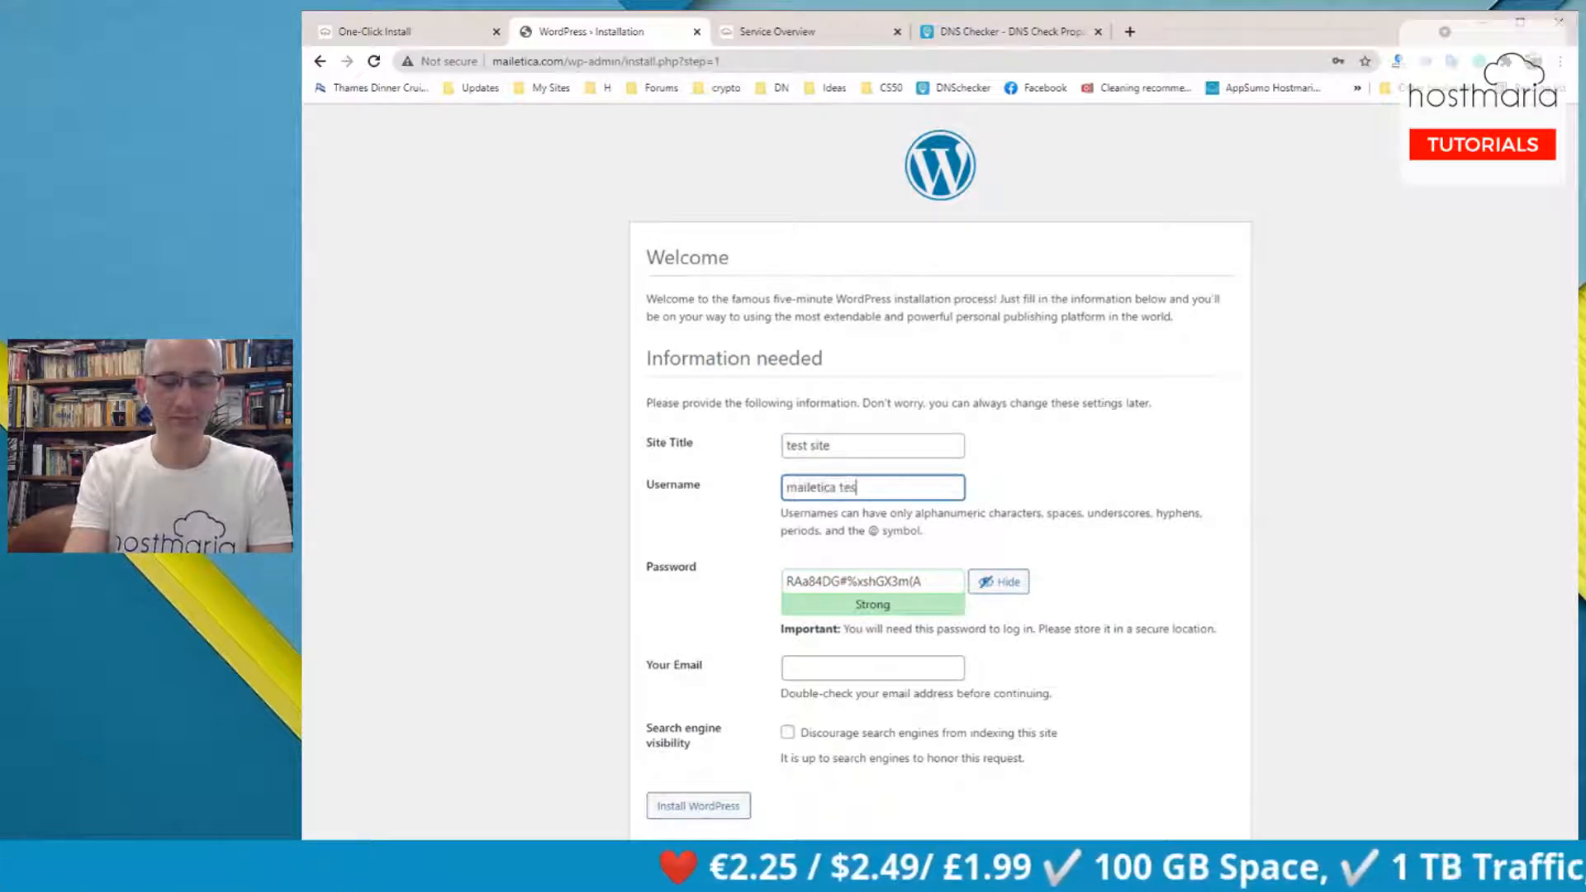
pyautogui.write('t site')
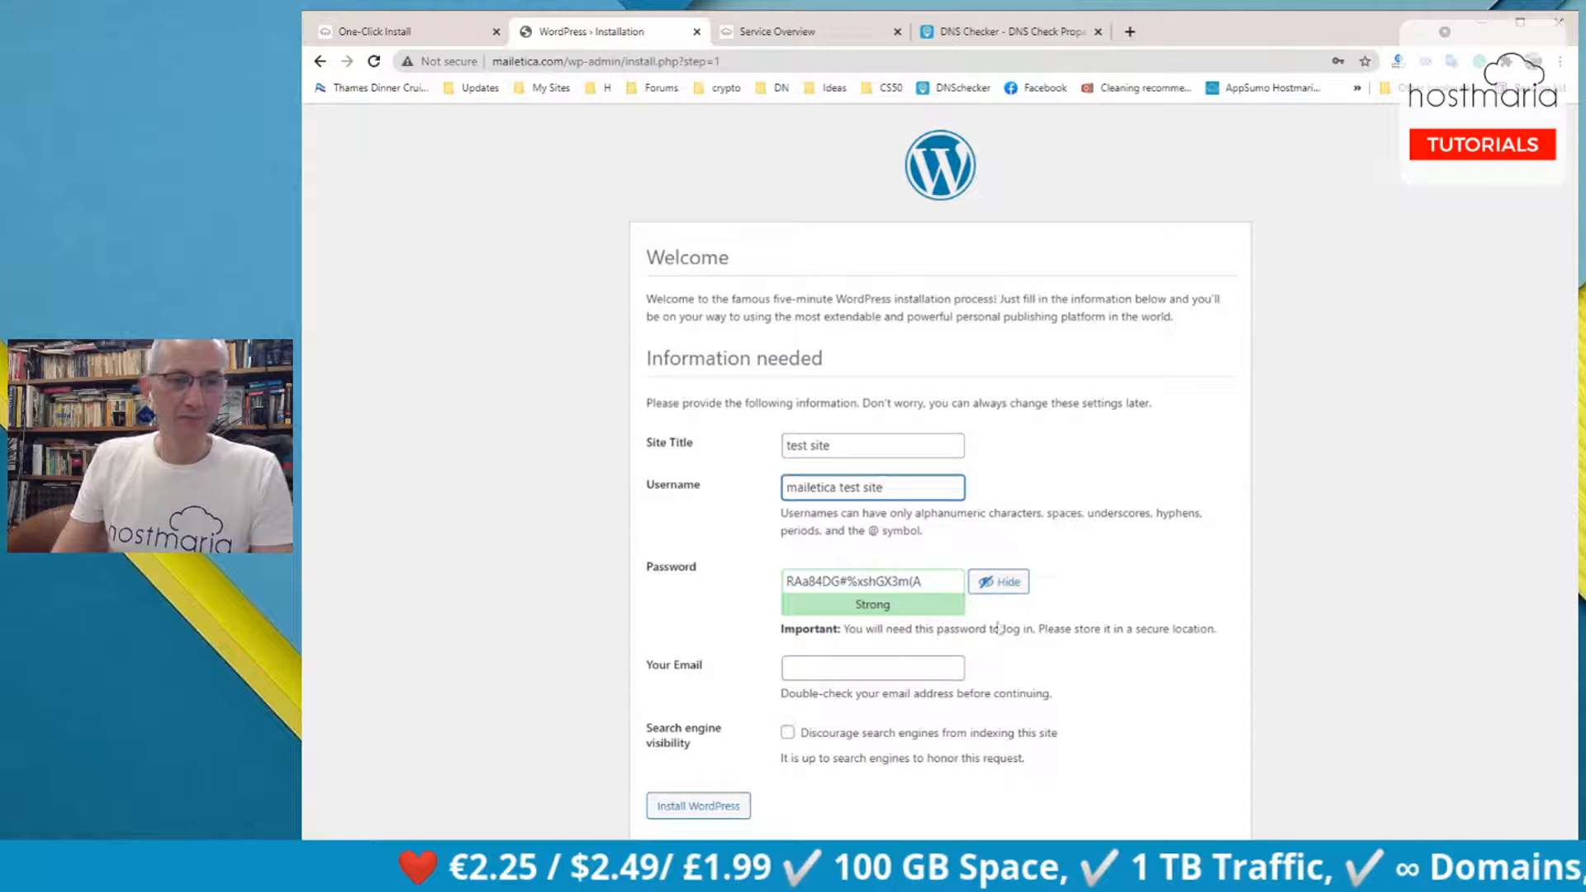
pyautogui.press('Tab')
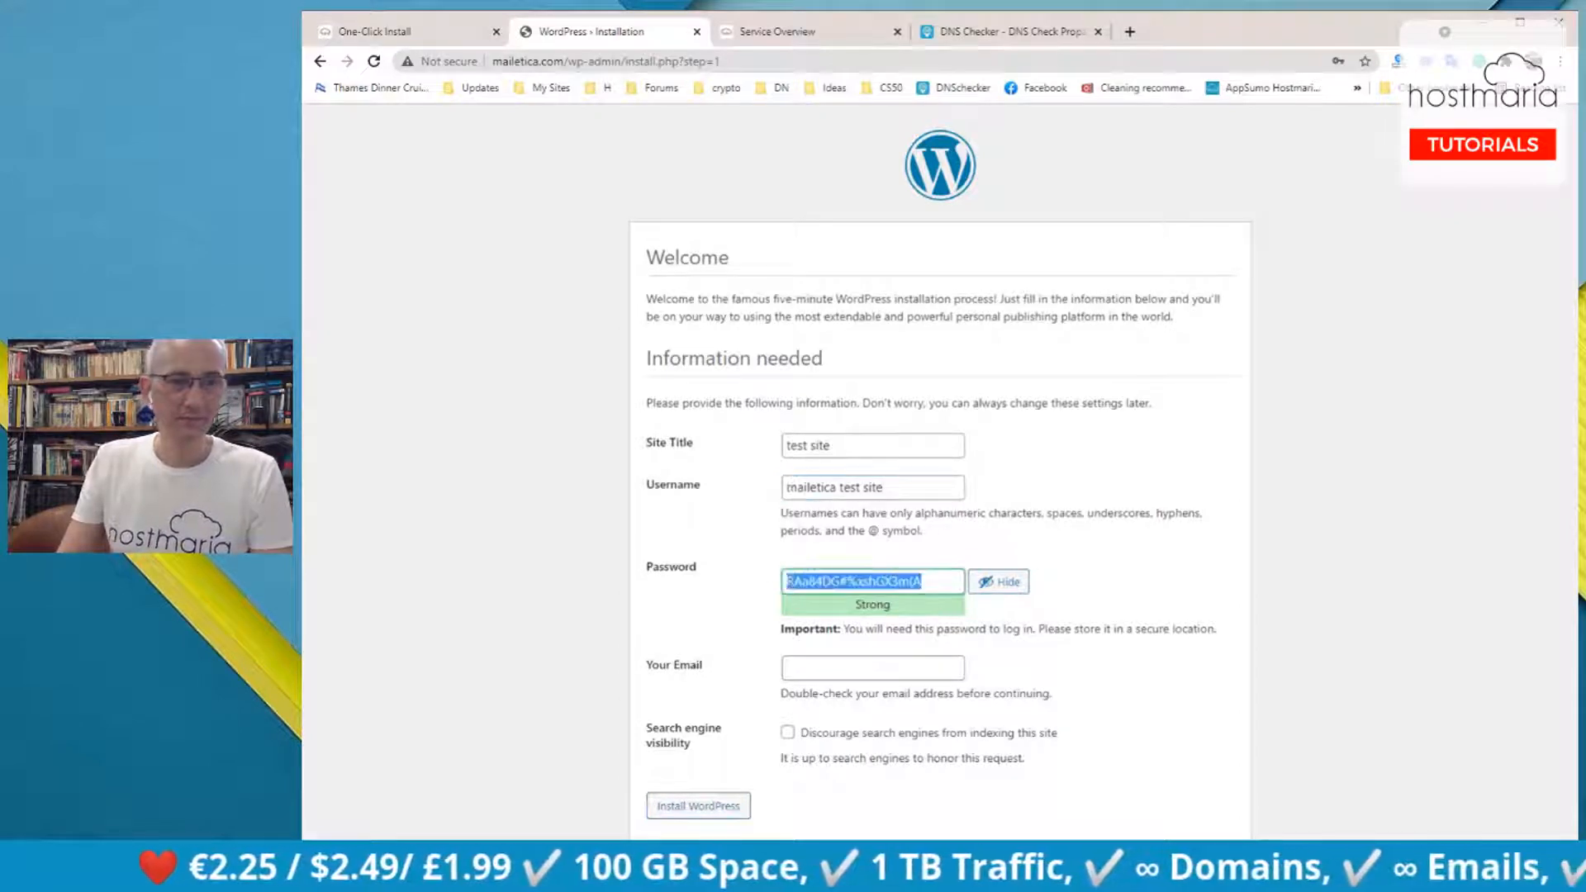
pyautogui.click(906, 676)
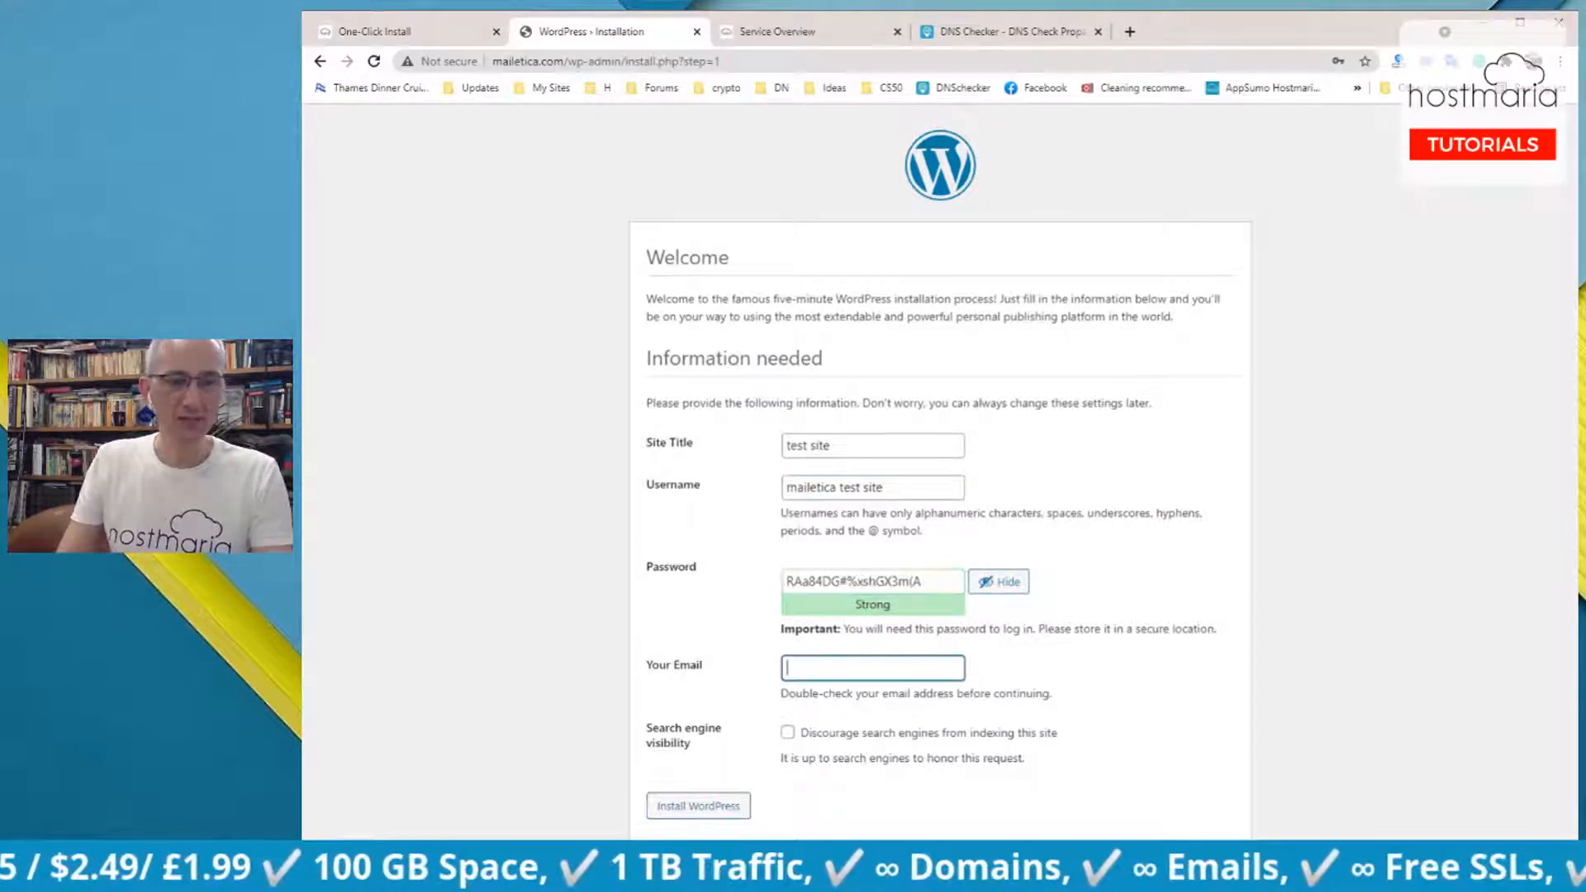
pyautogui.click(869, 721)
pyautogui.click(1261, 614)
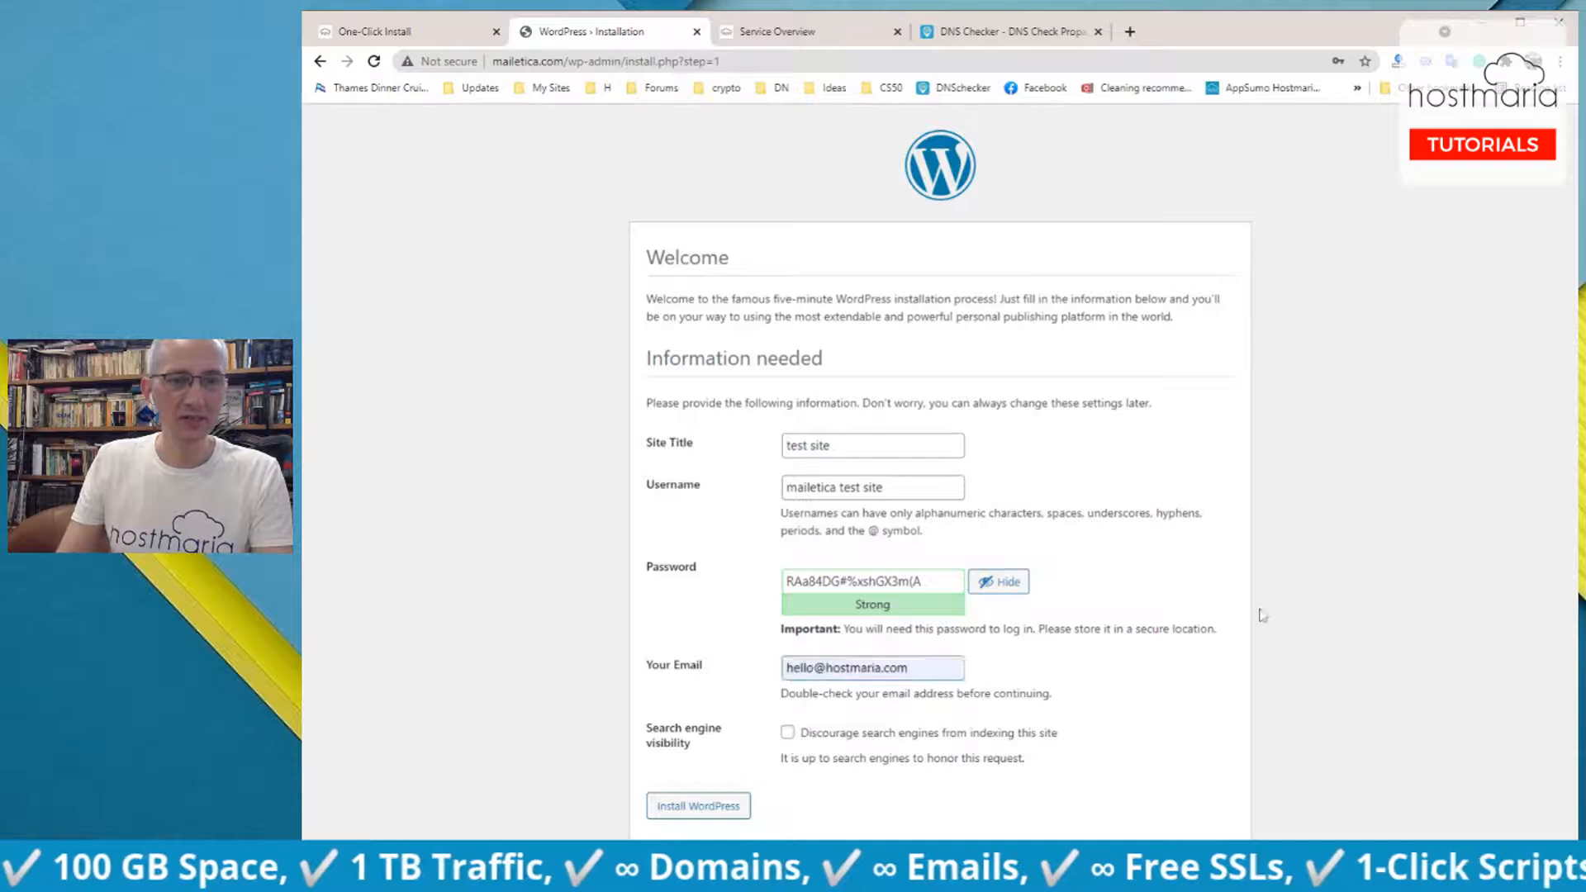
pyautogui.click(715, 807)
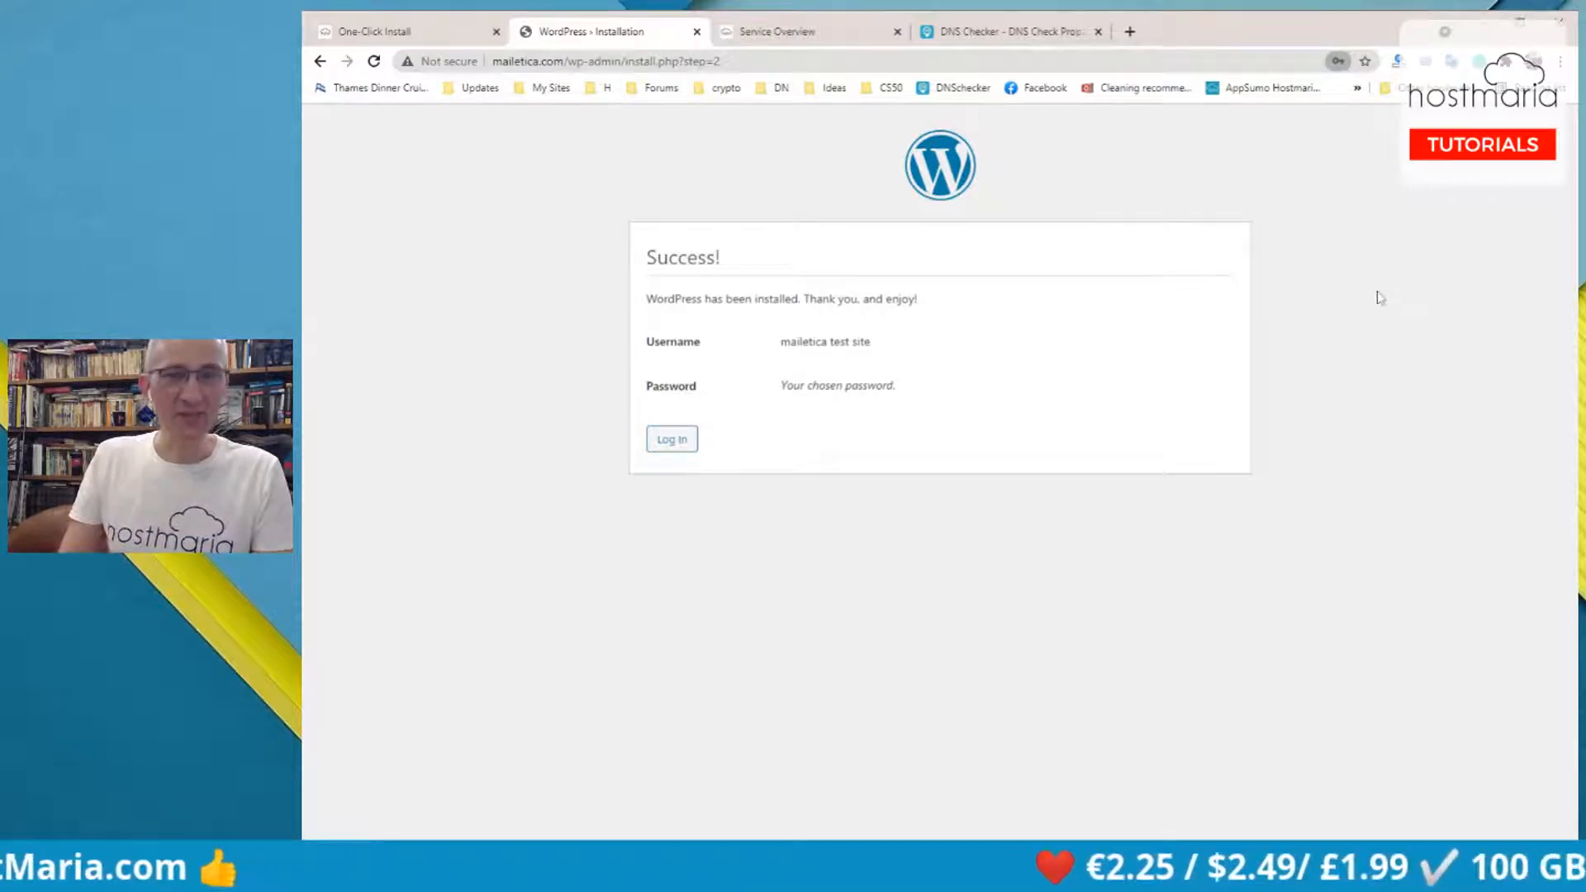
# Copy the new admin username and log in with it and the saved password, with Remember Me ticked.
pyautogui.moveTo(888, 345); pyautogui.dragTo(779, 345)
pyautogui.hotkey('ctrl', 'c')
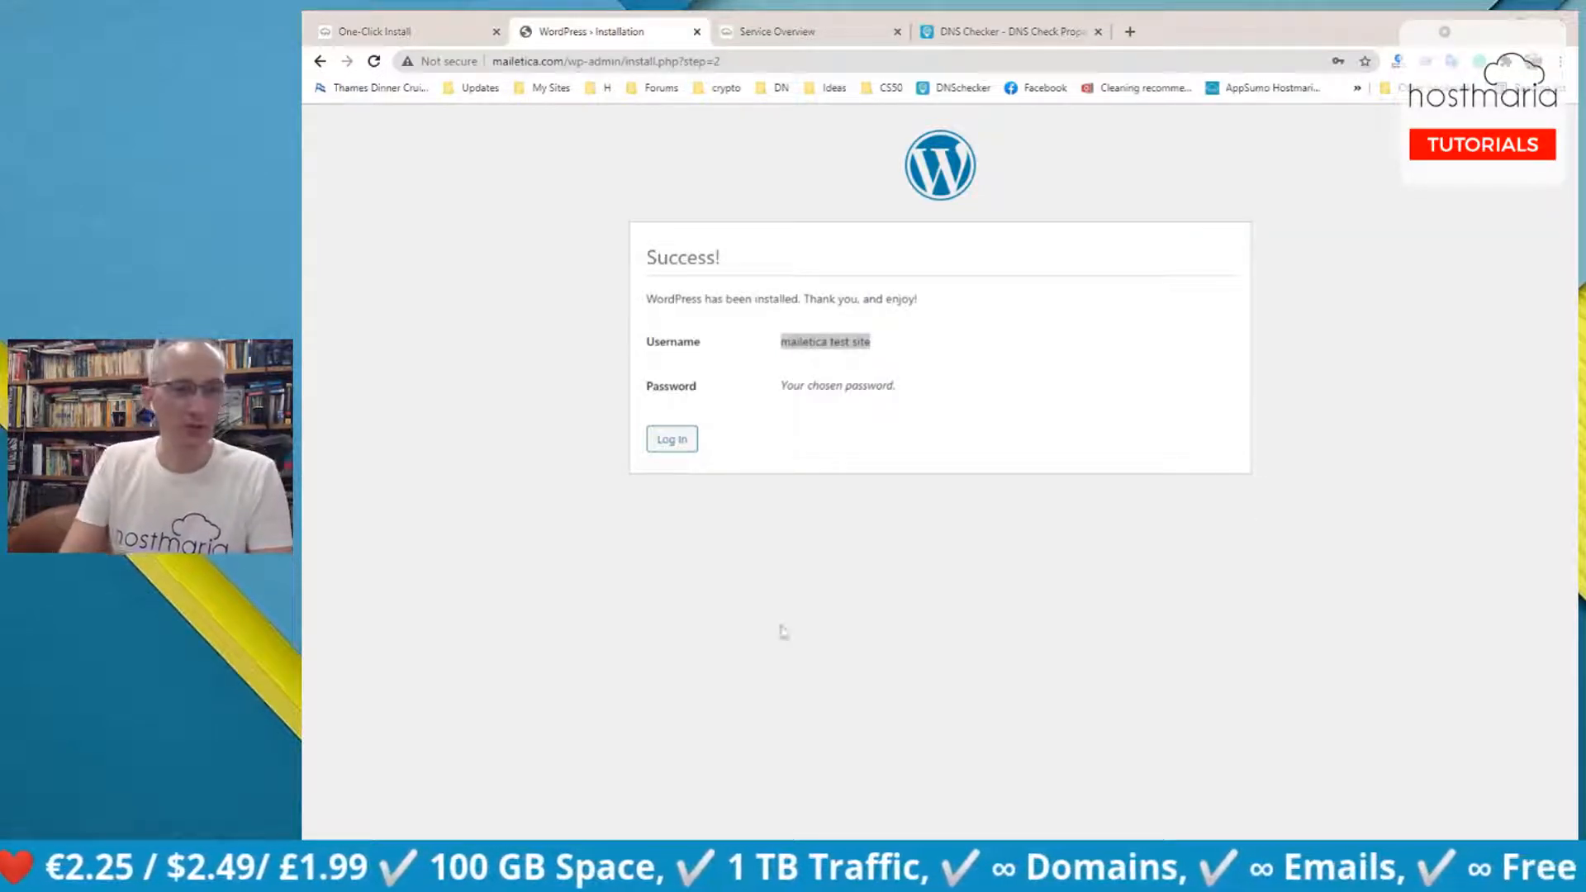
pyautogui.rightClick(834, 344)
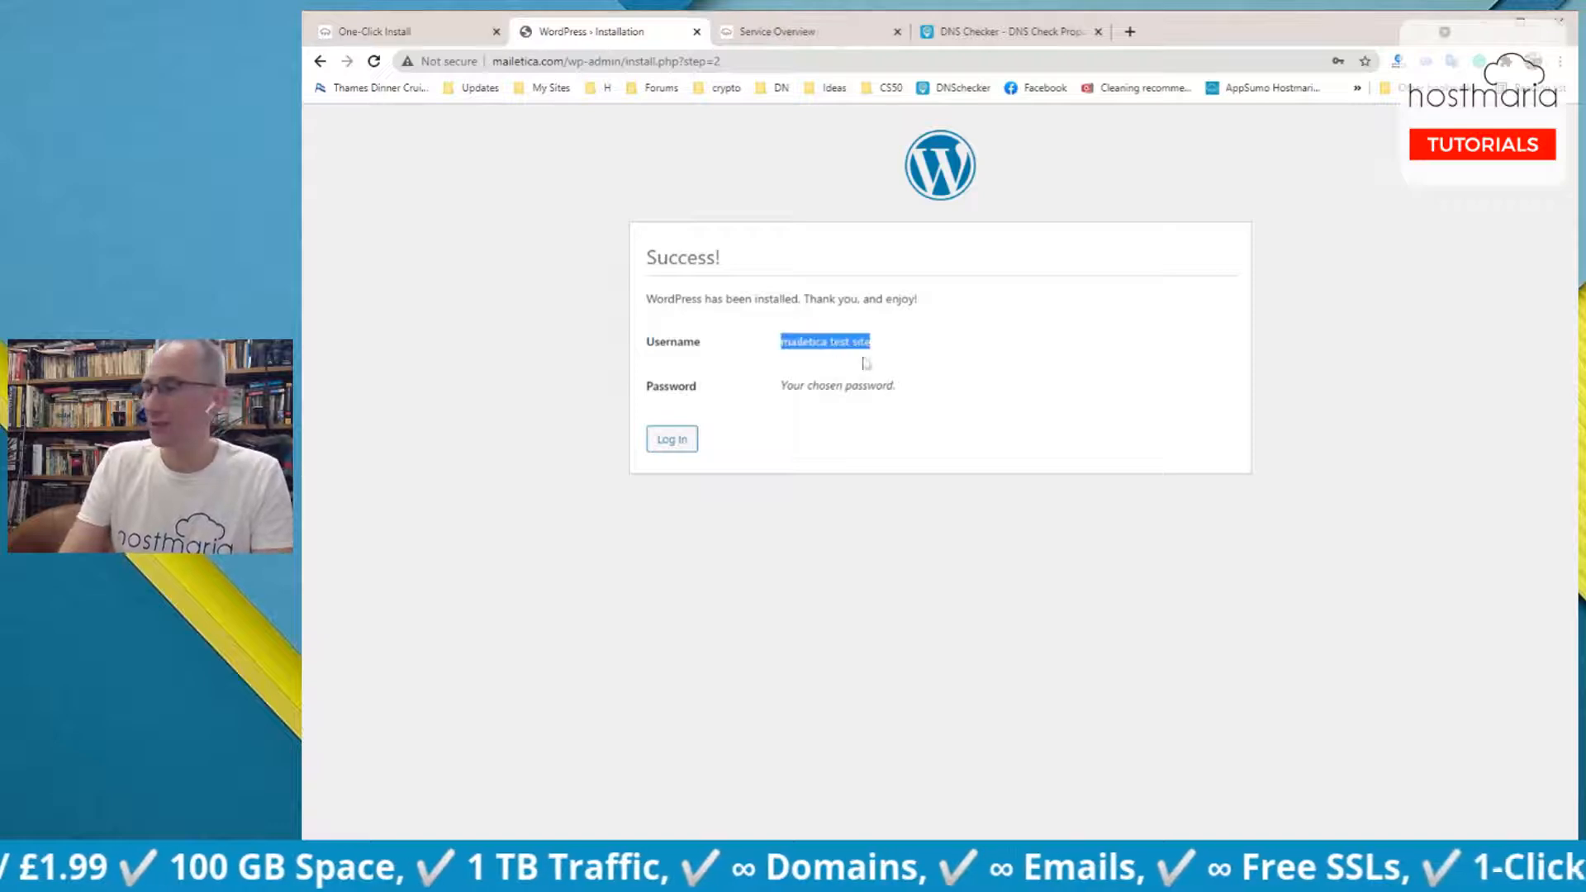
pyautogui.click(671, 441)
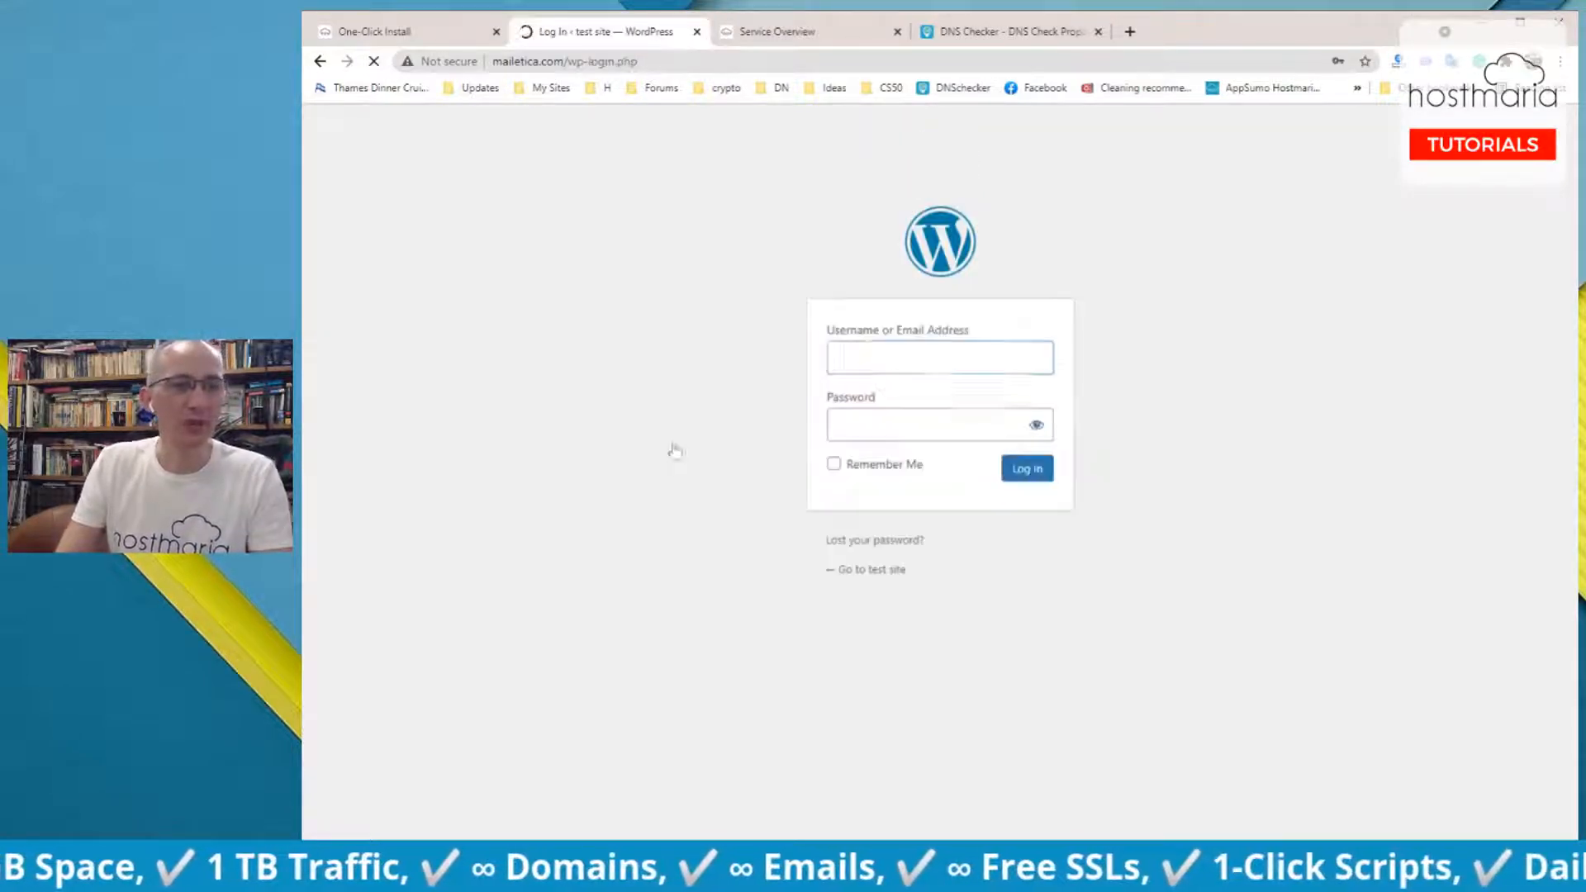
pyautogui.hotkey('ctrl', 'v')
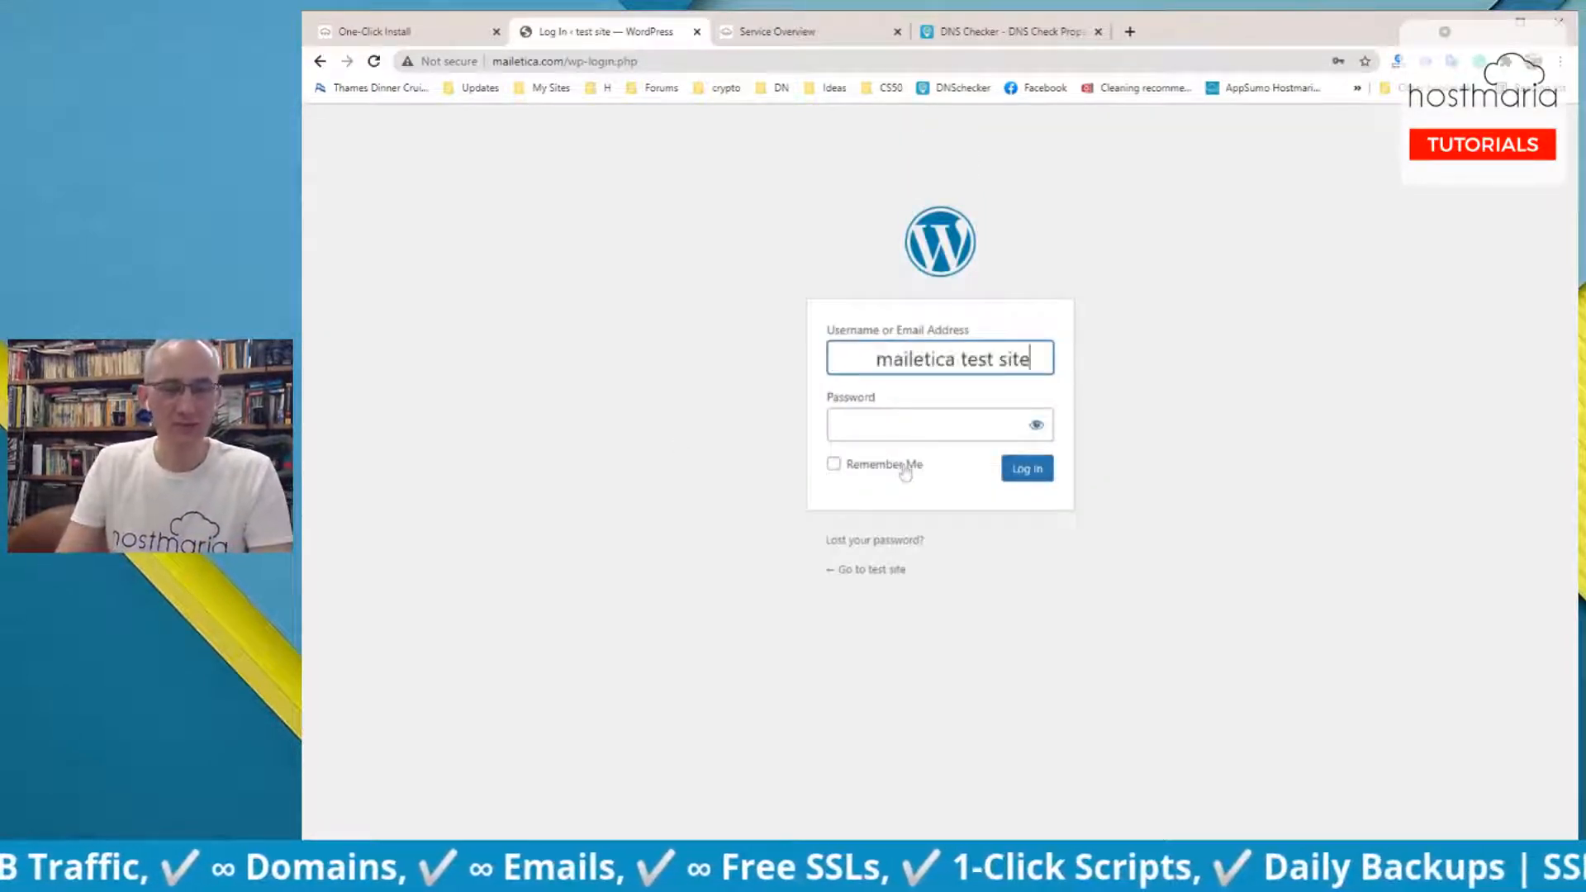
pyautogui.press('BackSpace')
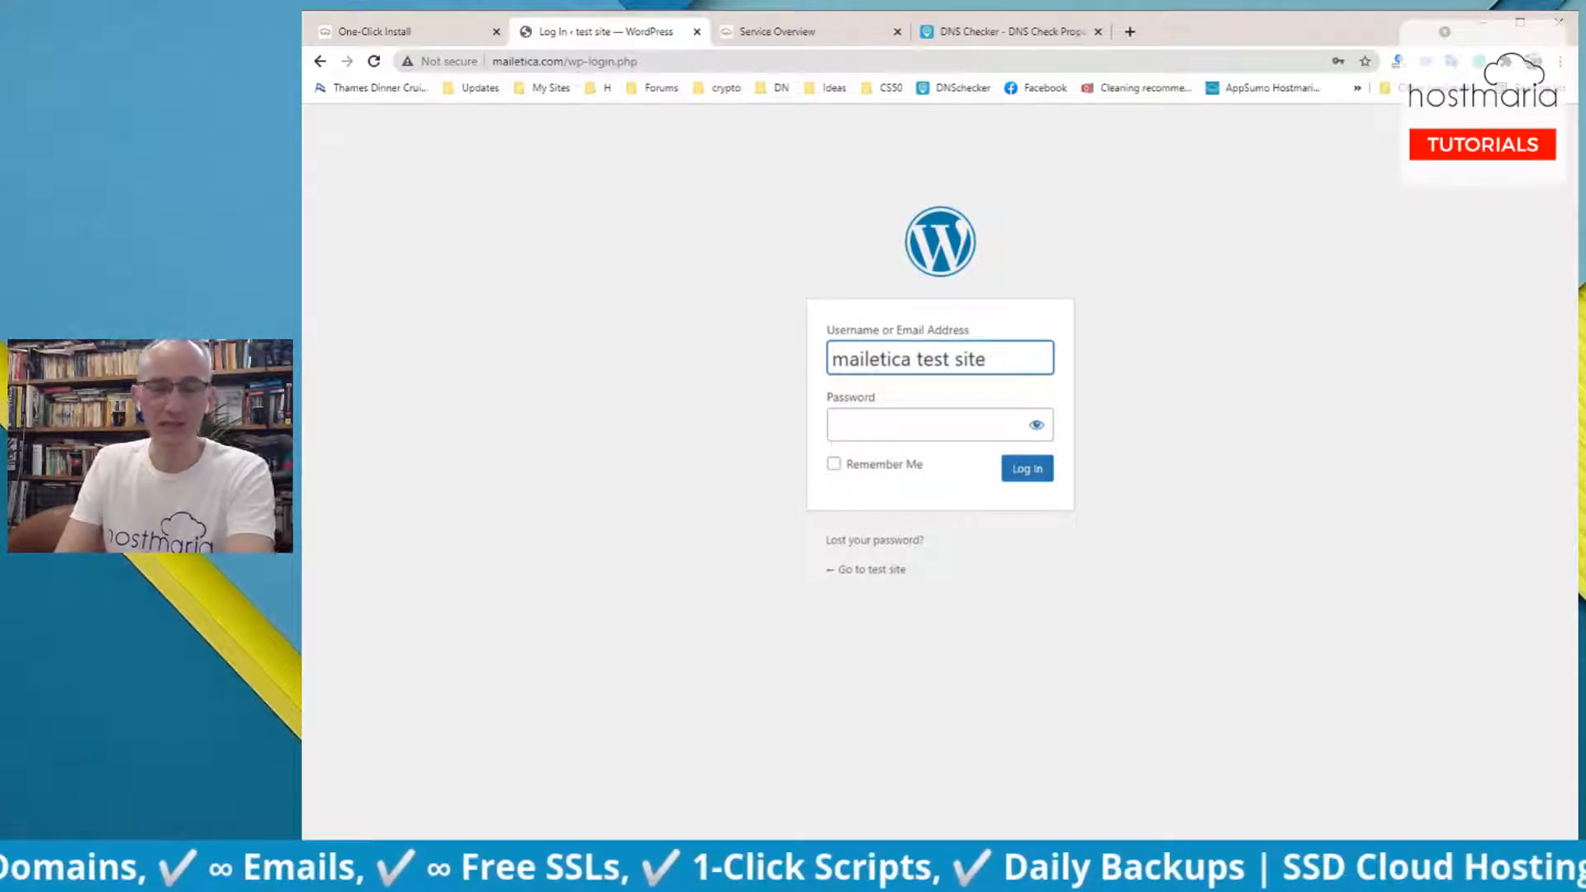
pyautogui.click(1036, 432)
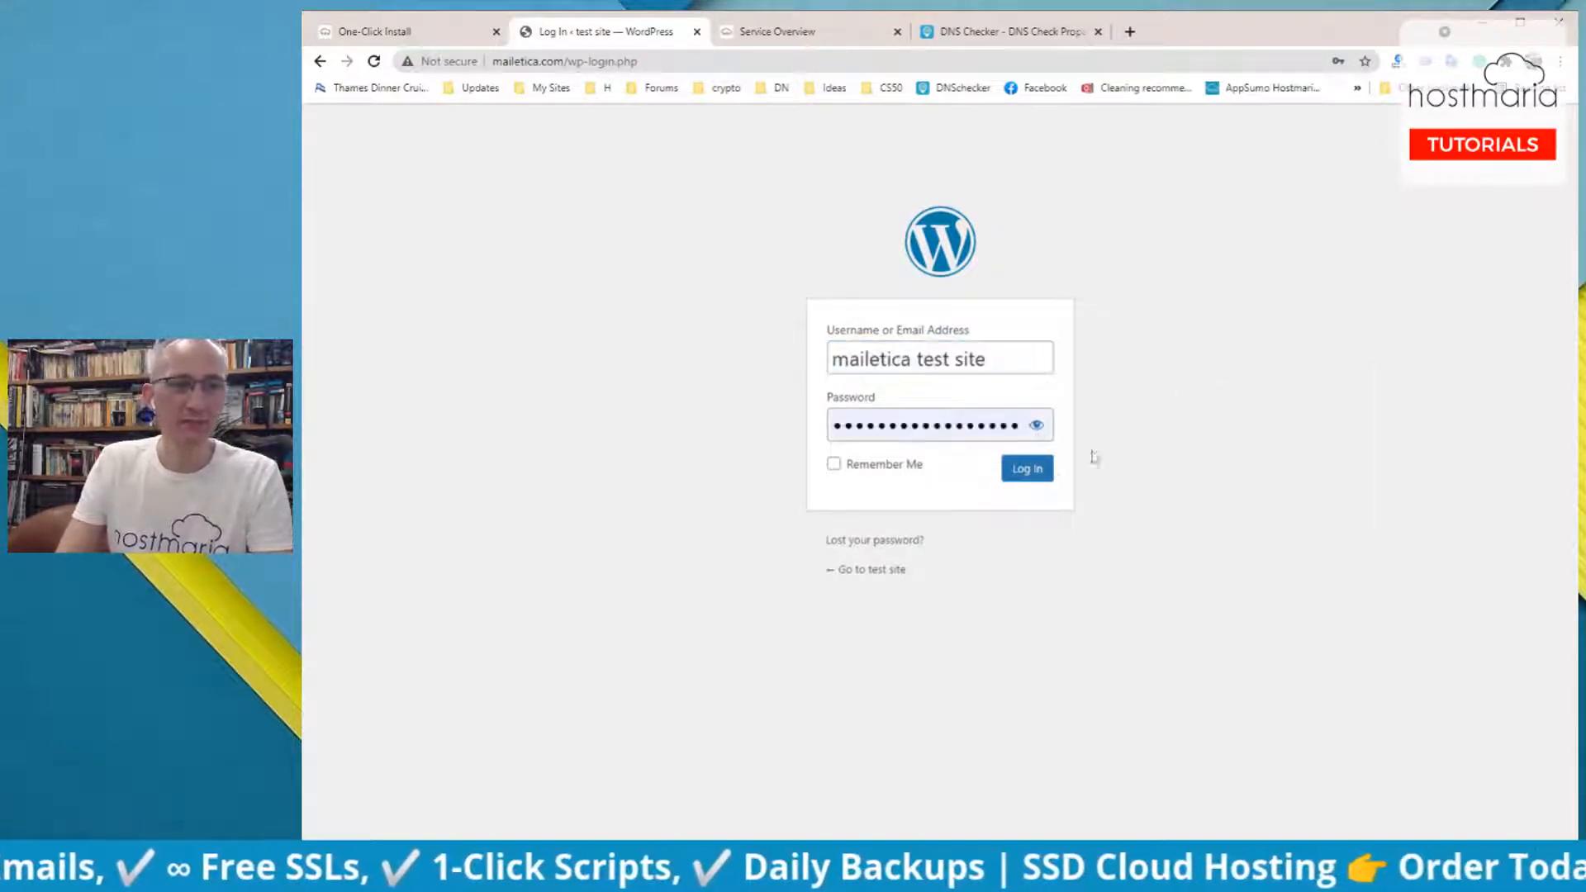
pyautogui.click(888, 467)
pyautogui.click(1044, 469)
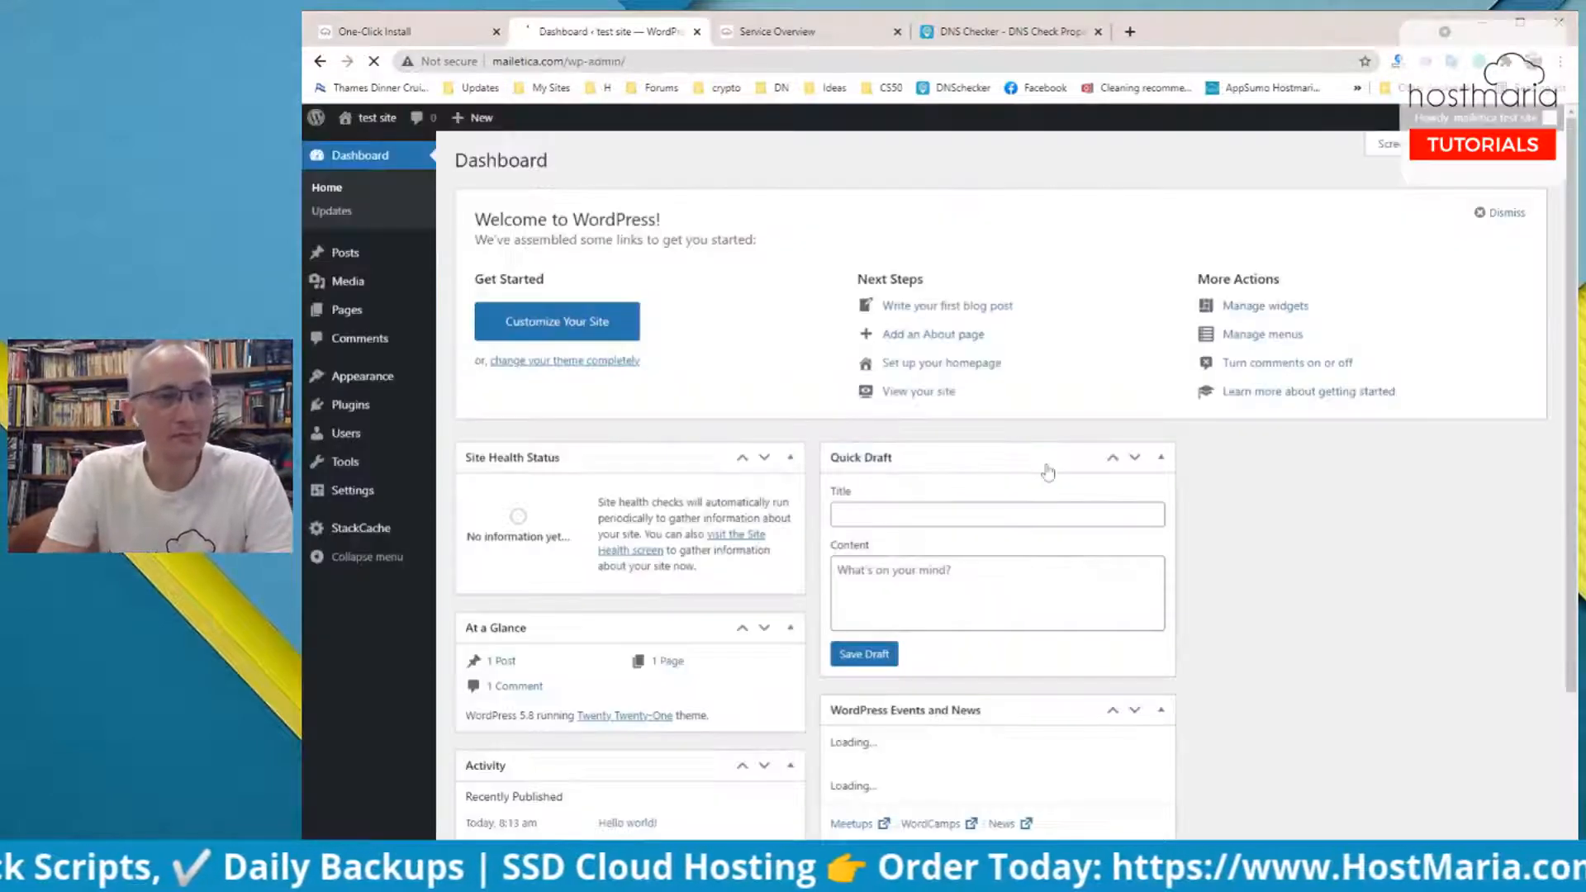
# Open the site's Hello world! front page in a new tab and select its web address.
pyautogui.middleClick(381, 122)
pyautogui.click(715, 41)
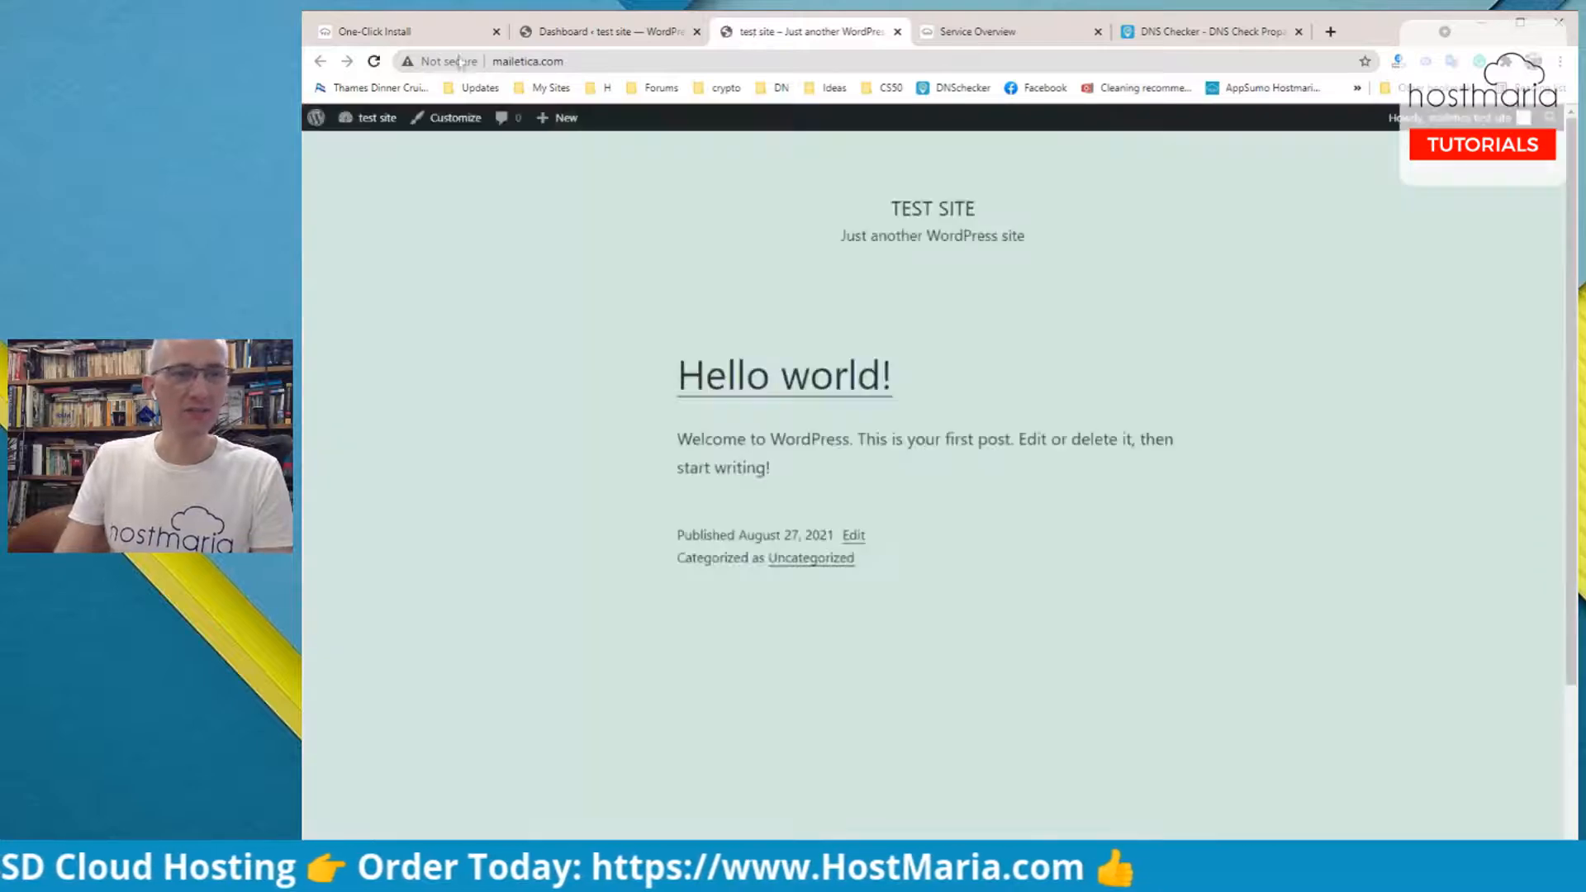
pyautogui.click(572, 38)
pyautogui.click(748, 37)
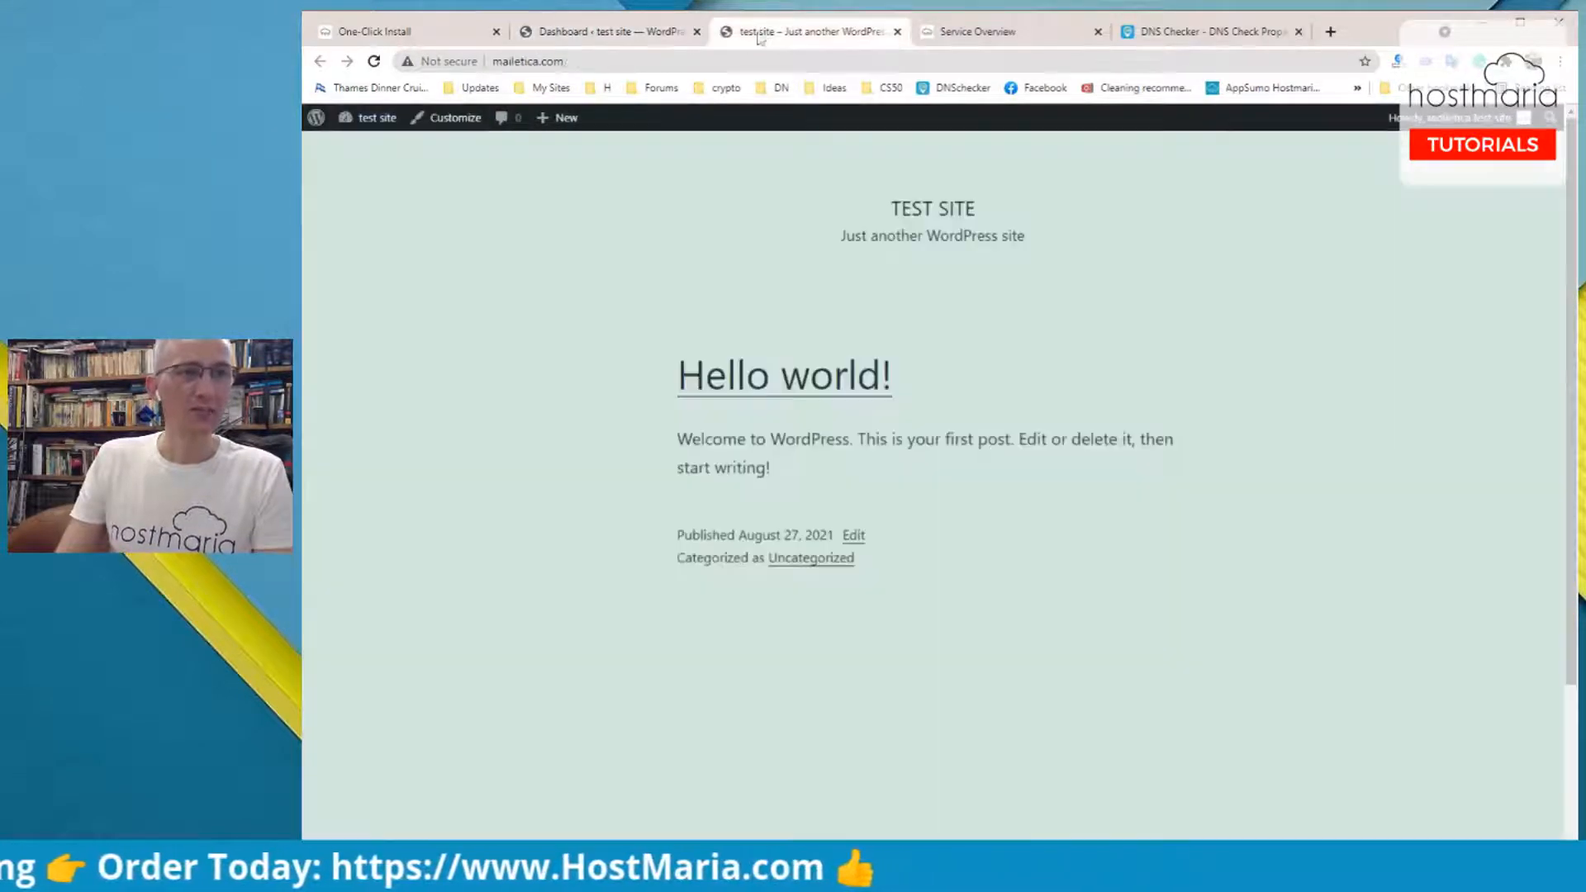
pyautogui.click(537, 61)
pyautogui.click(493, 61)
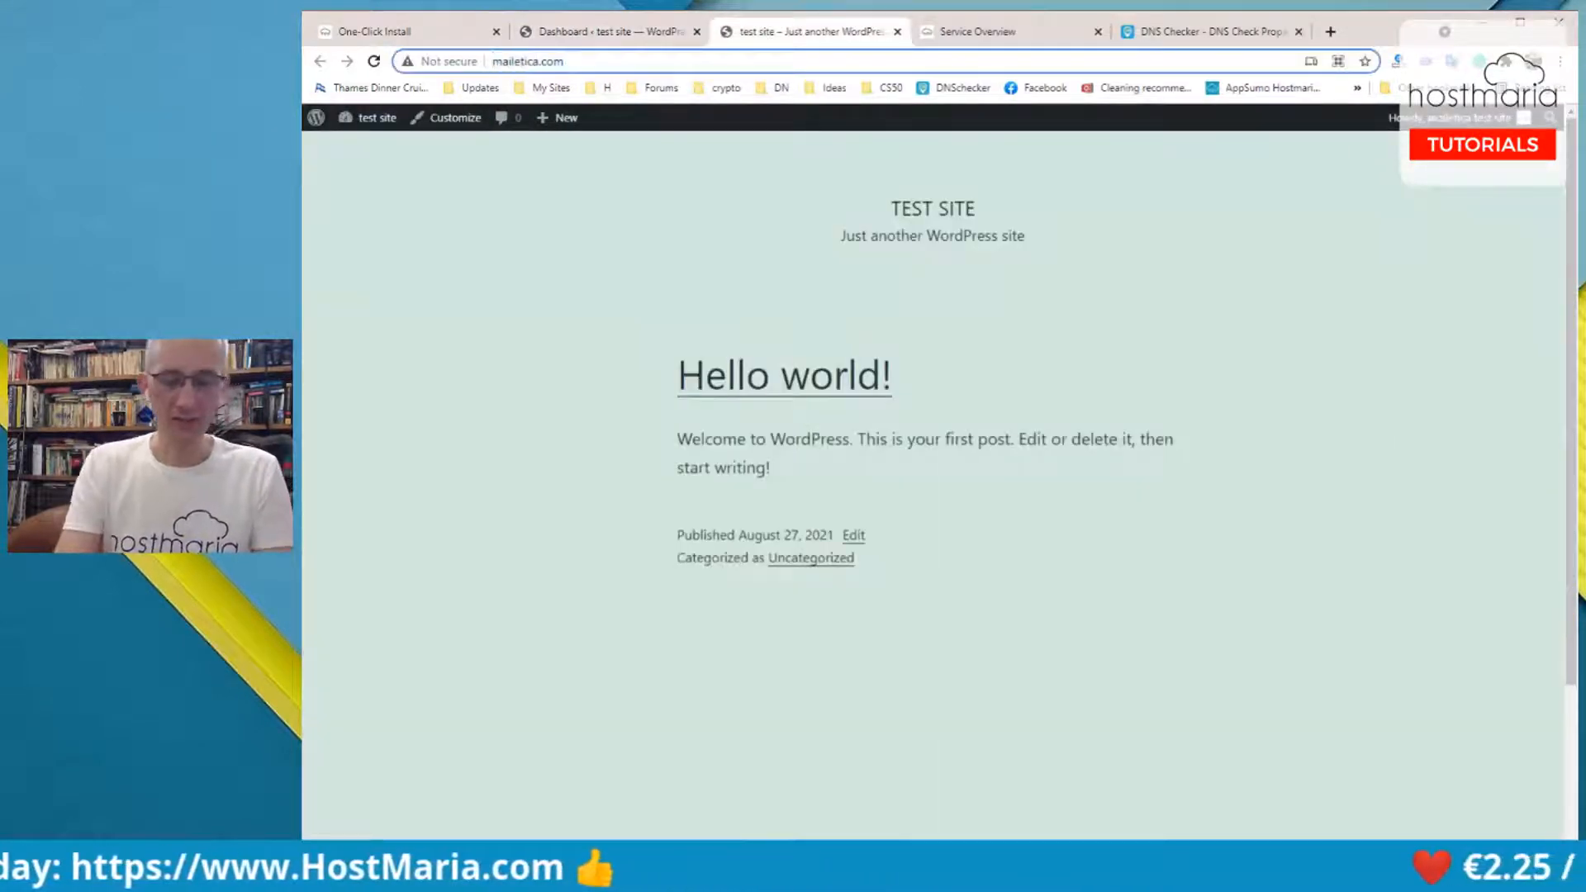
pyautogui.write('https://')
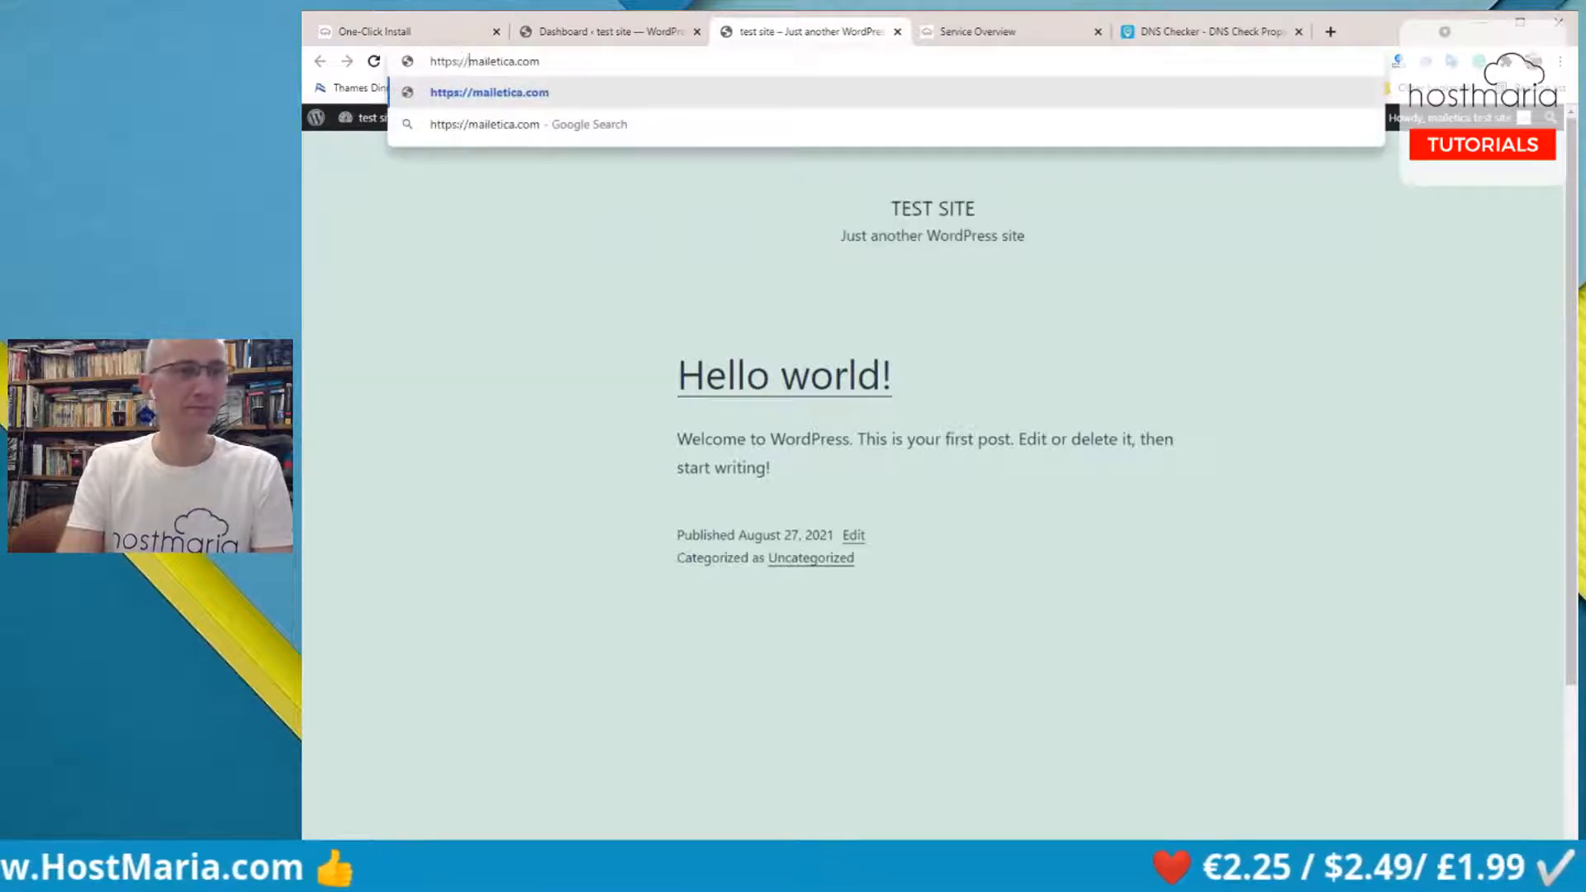
pyautogui.press('Return')
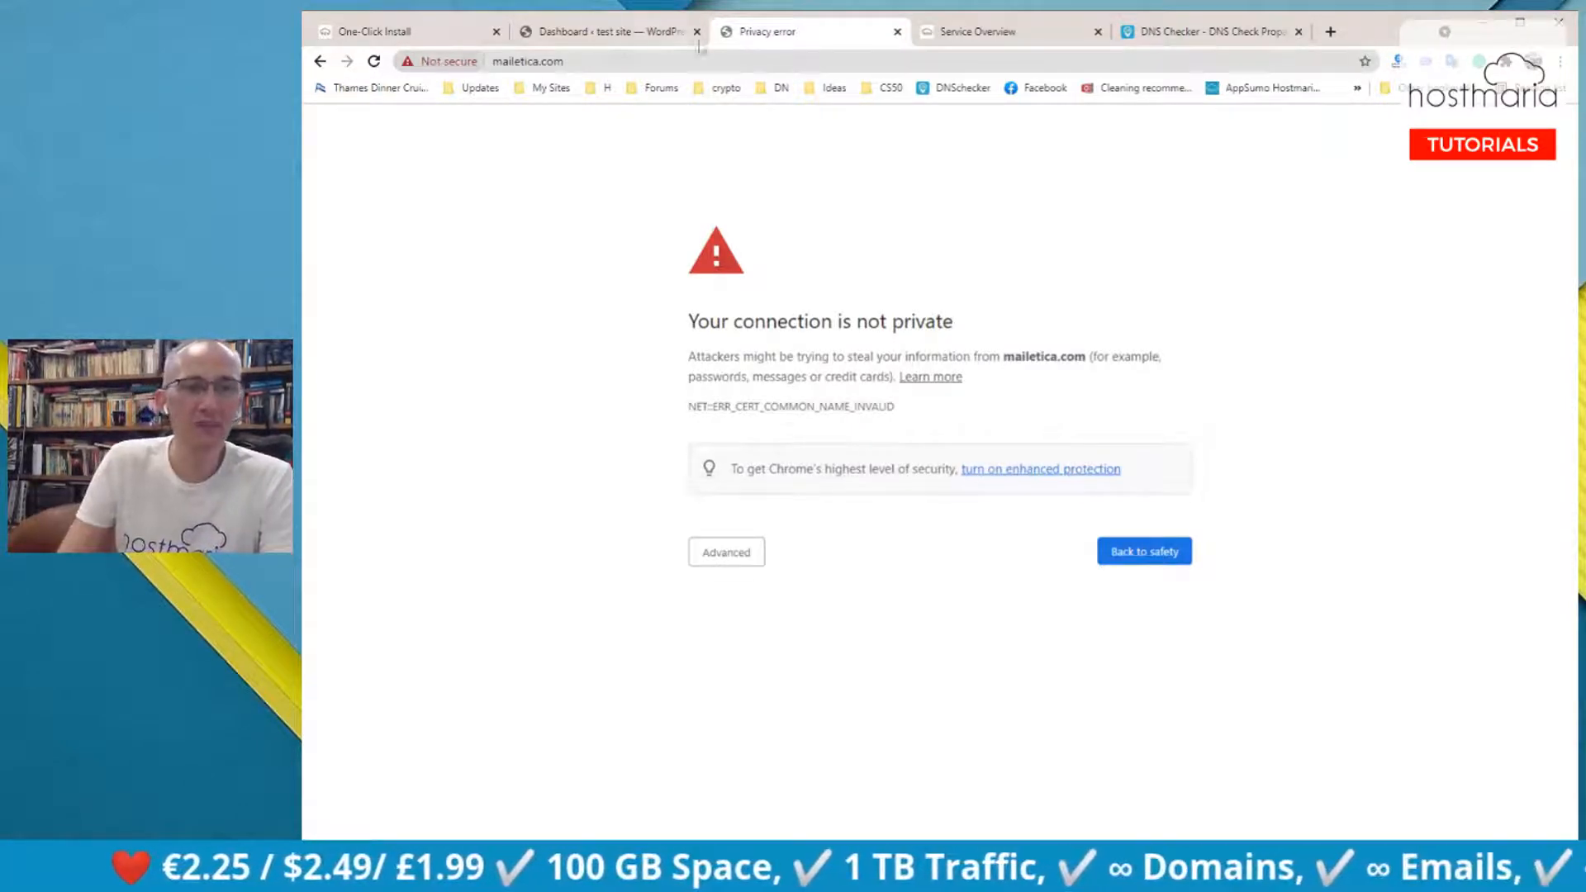
pyautogui.click(727, 553)
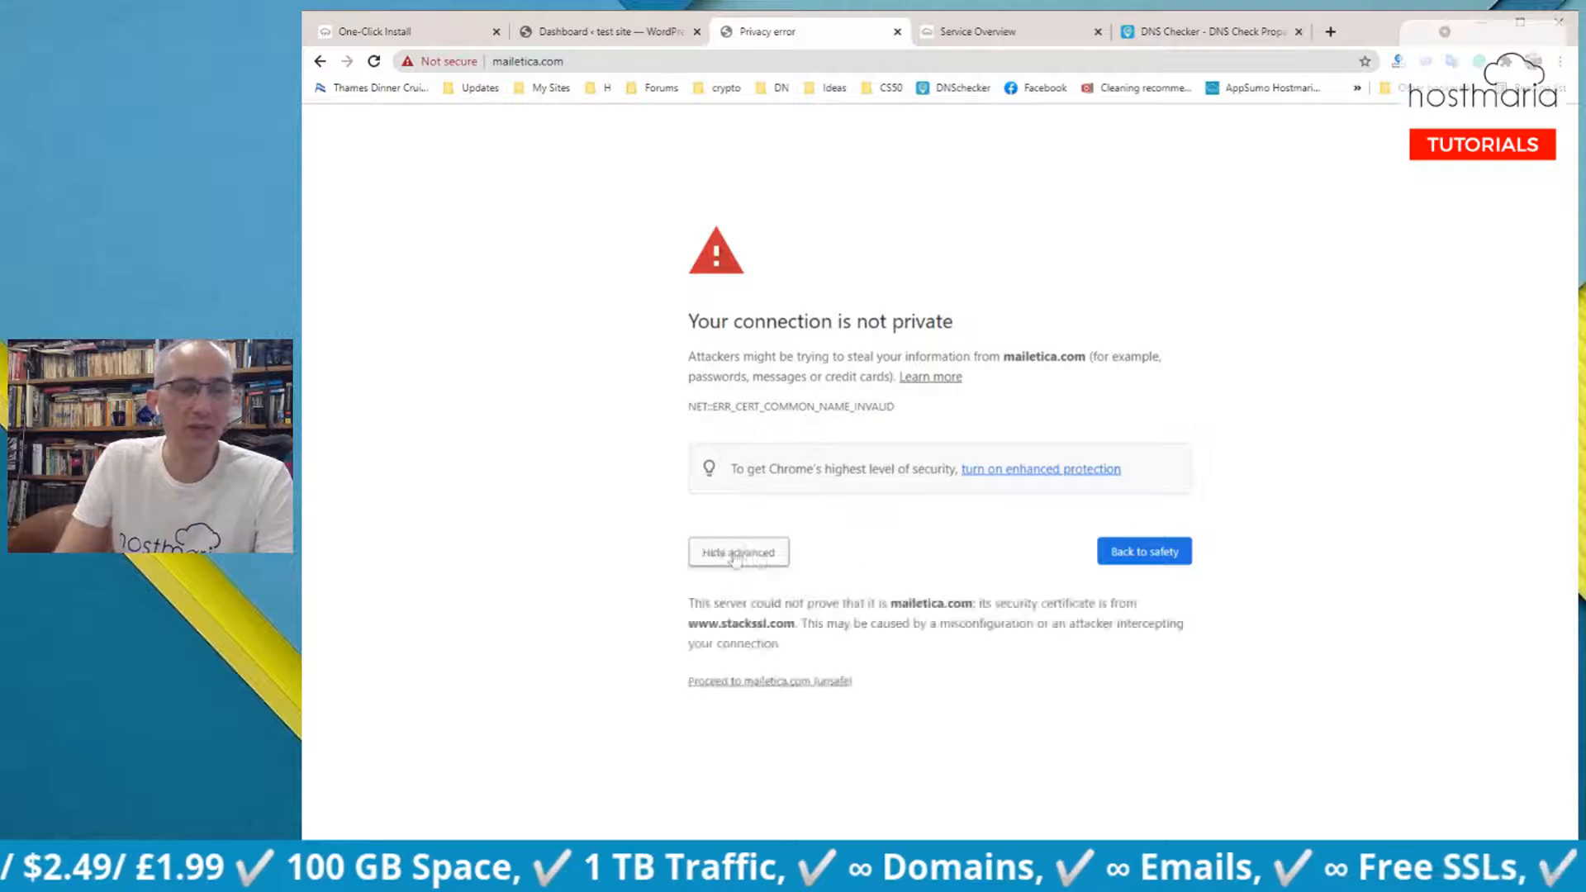
pyautogui.click(734, 682)
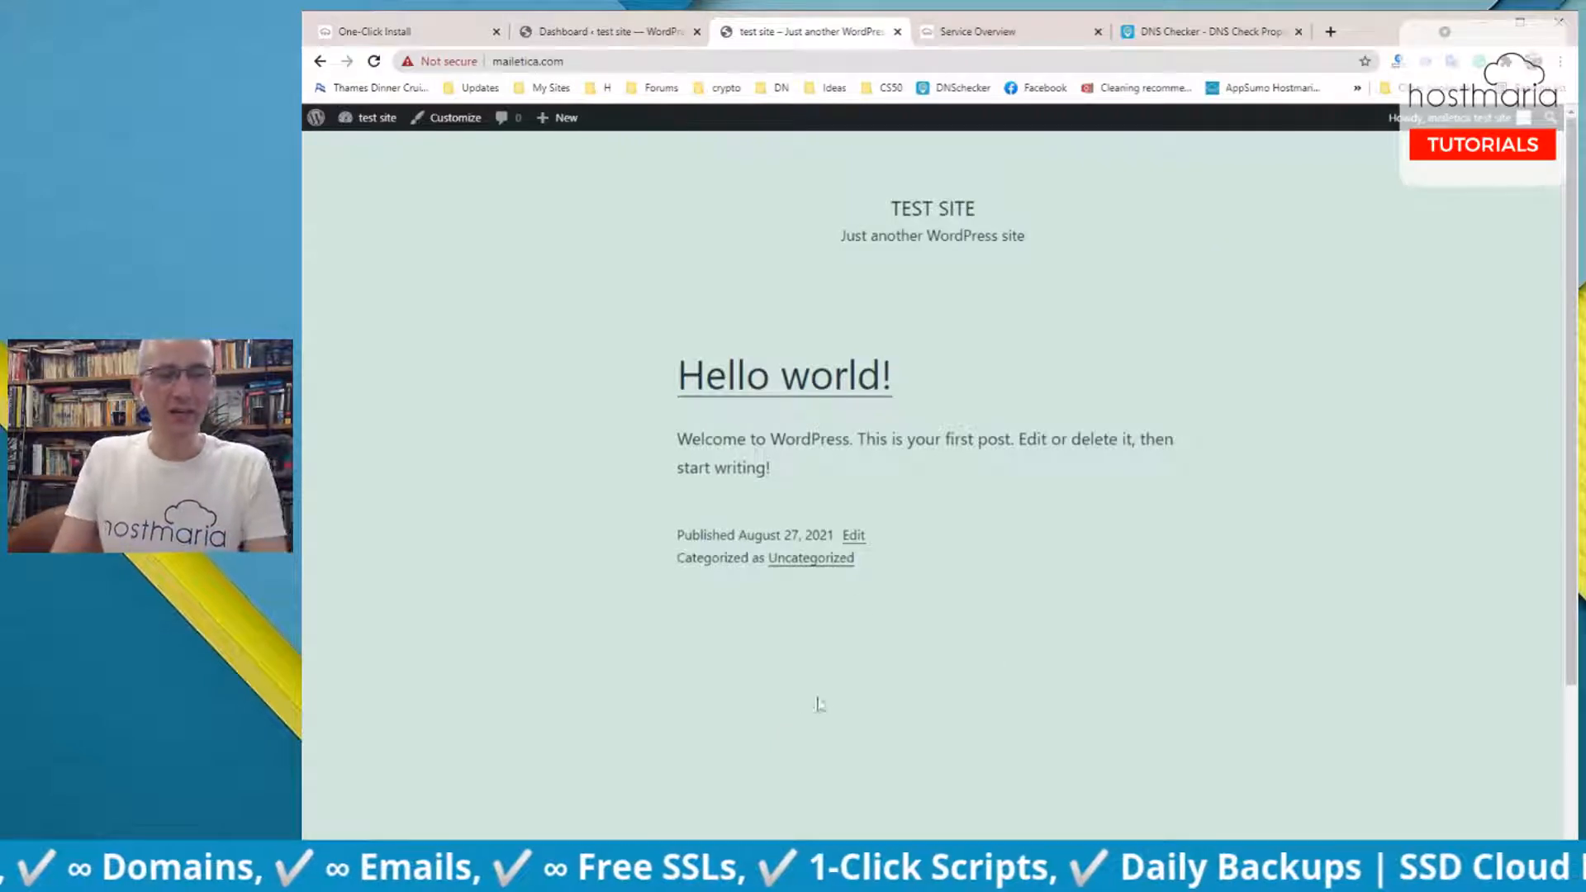
# In Settings > General, change the site title to 'Mailetica' and the tagline to 'our new awesome preject'.
pyautogui.click(607, 31)
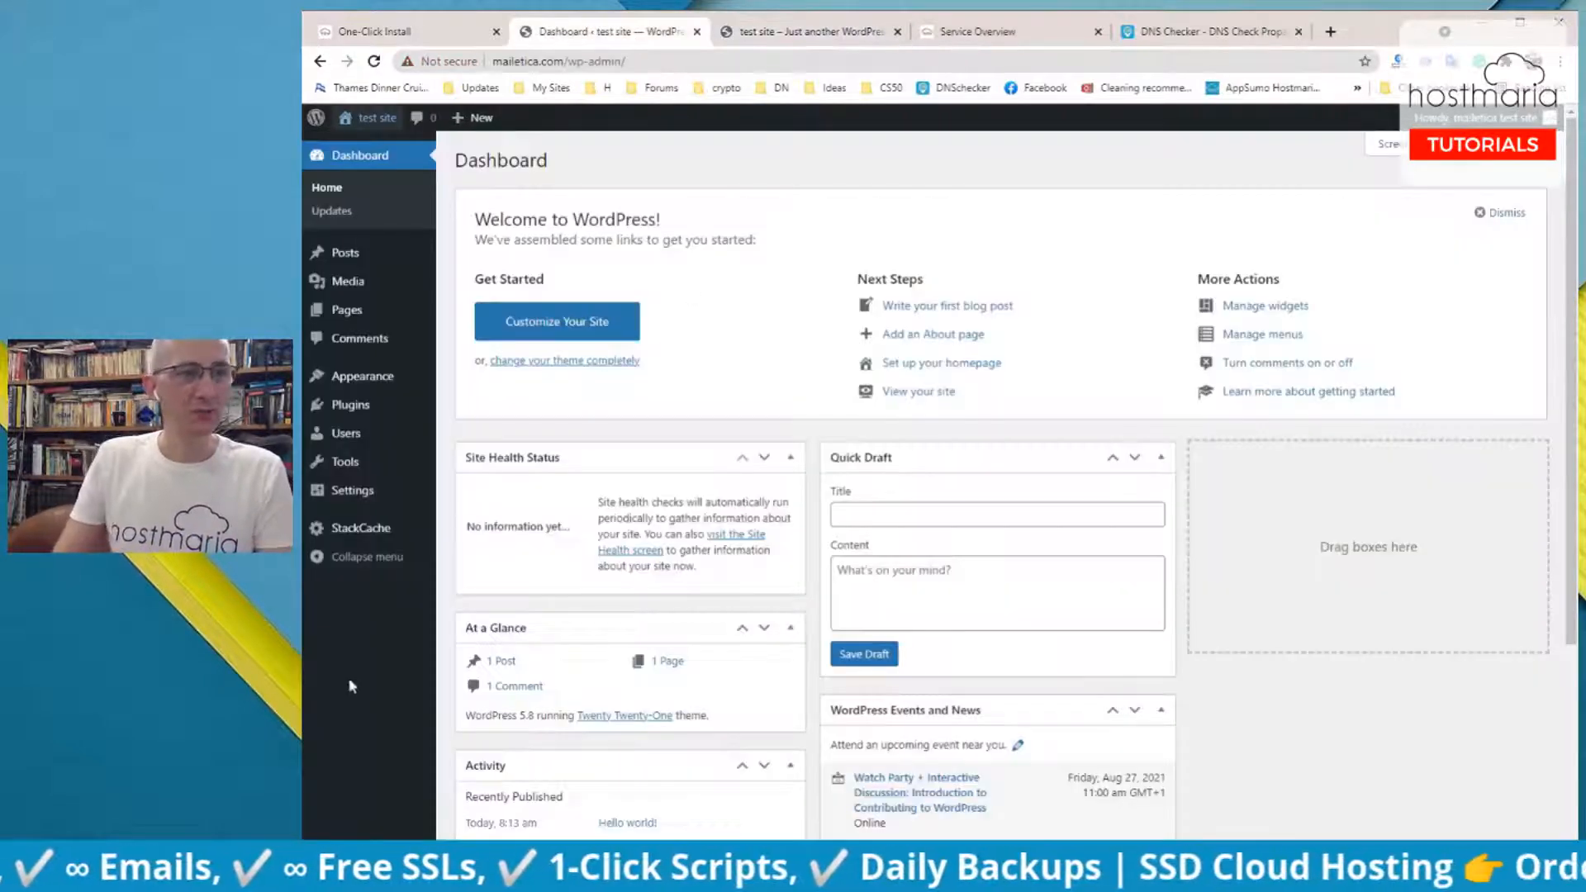
pyautogui.click(346, 492)
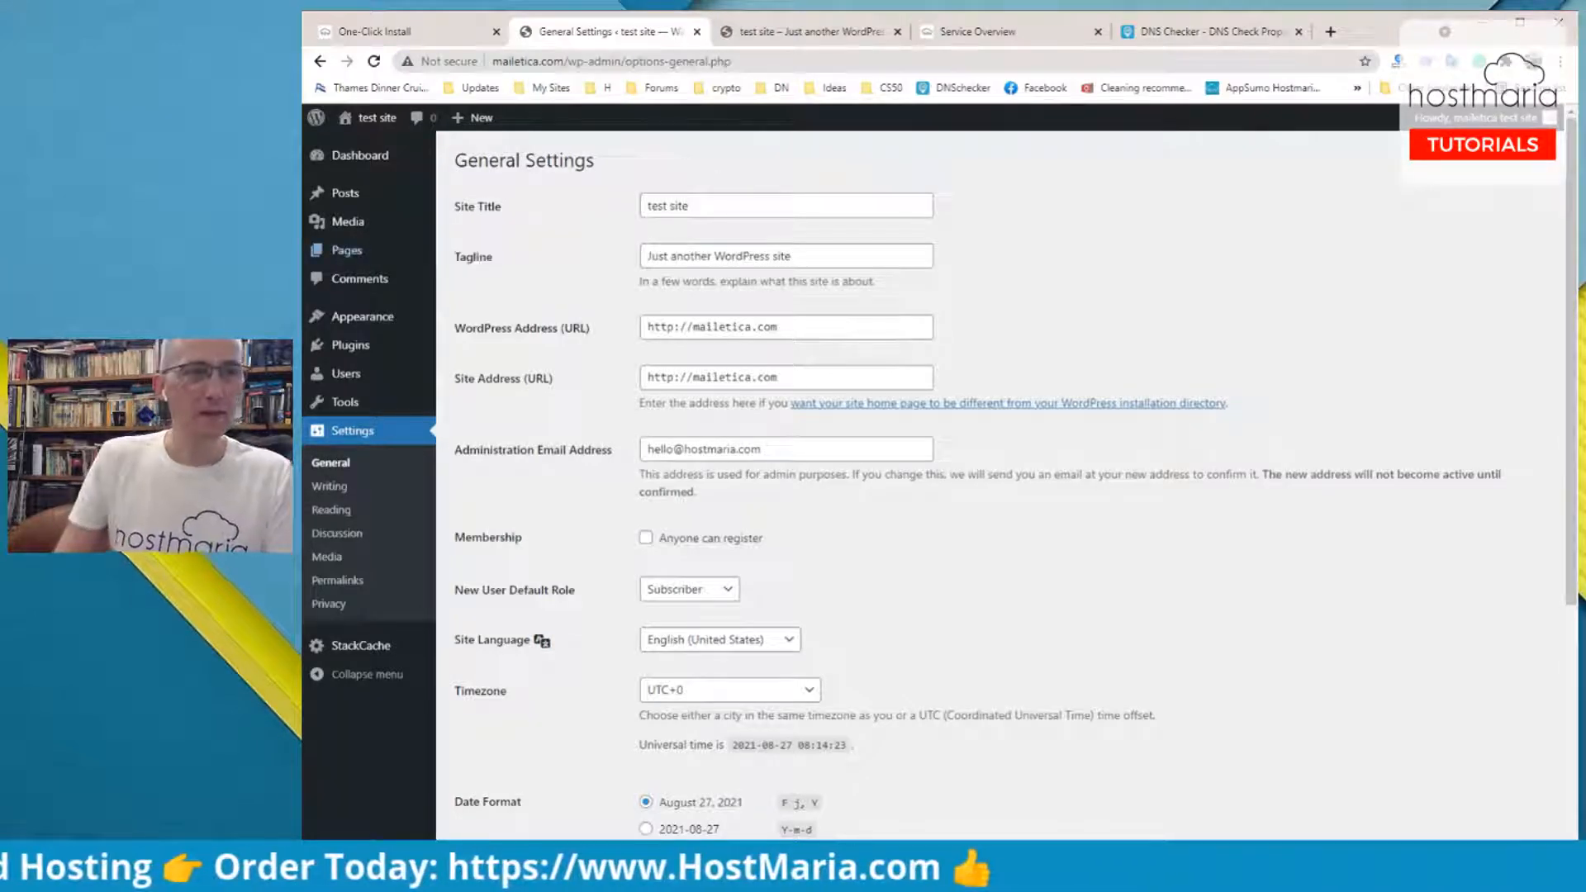
pyautogui.moveTo(693, 207); pyautogui.dragTo(644, 207)
pyautogui.write('Mail')
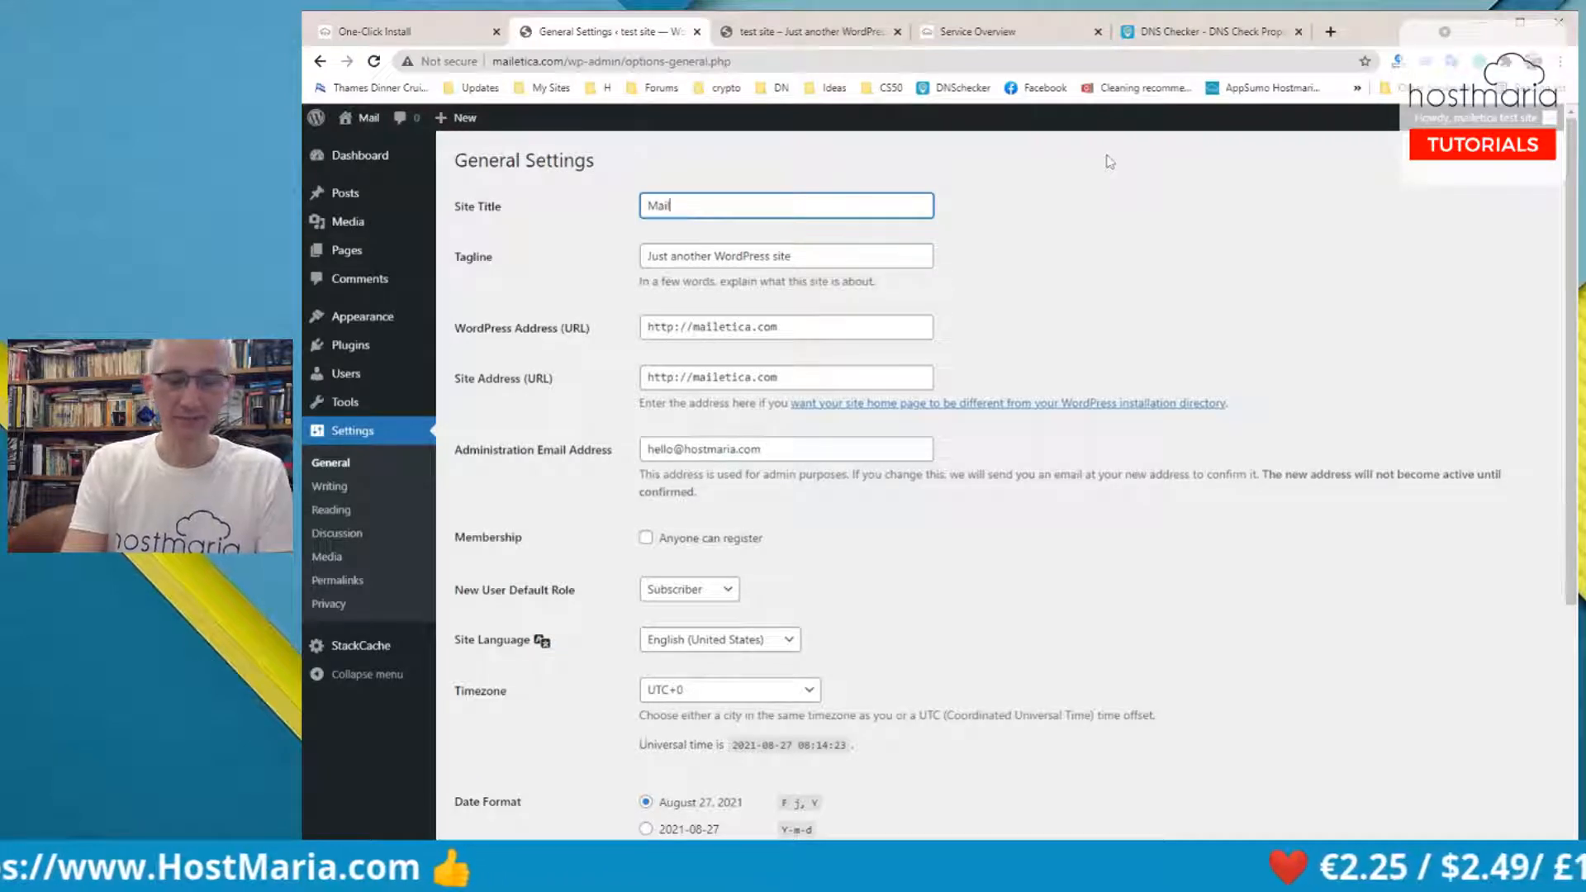
pyautogui.write('etica')
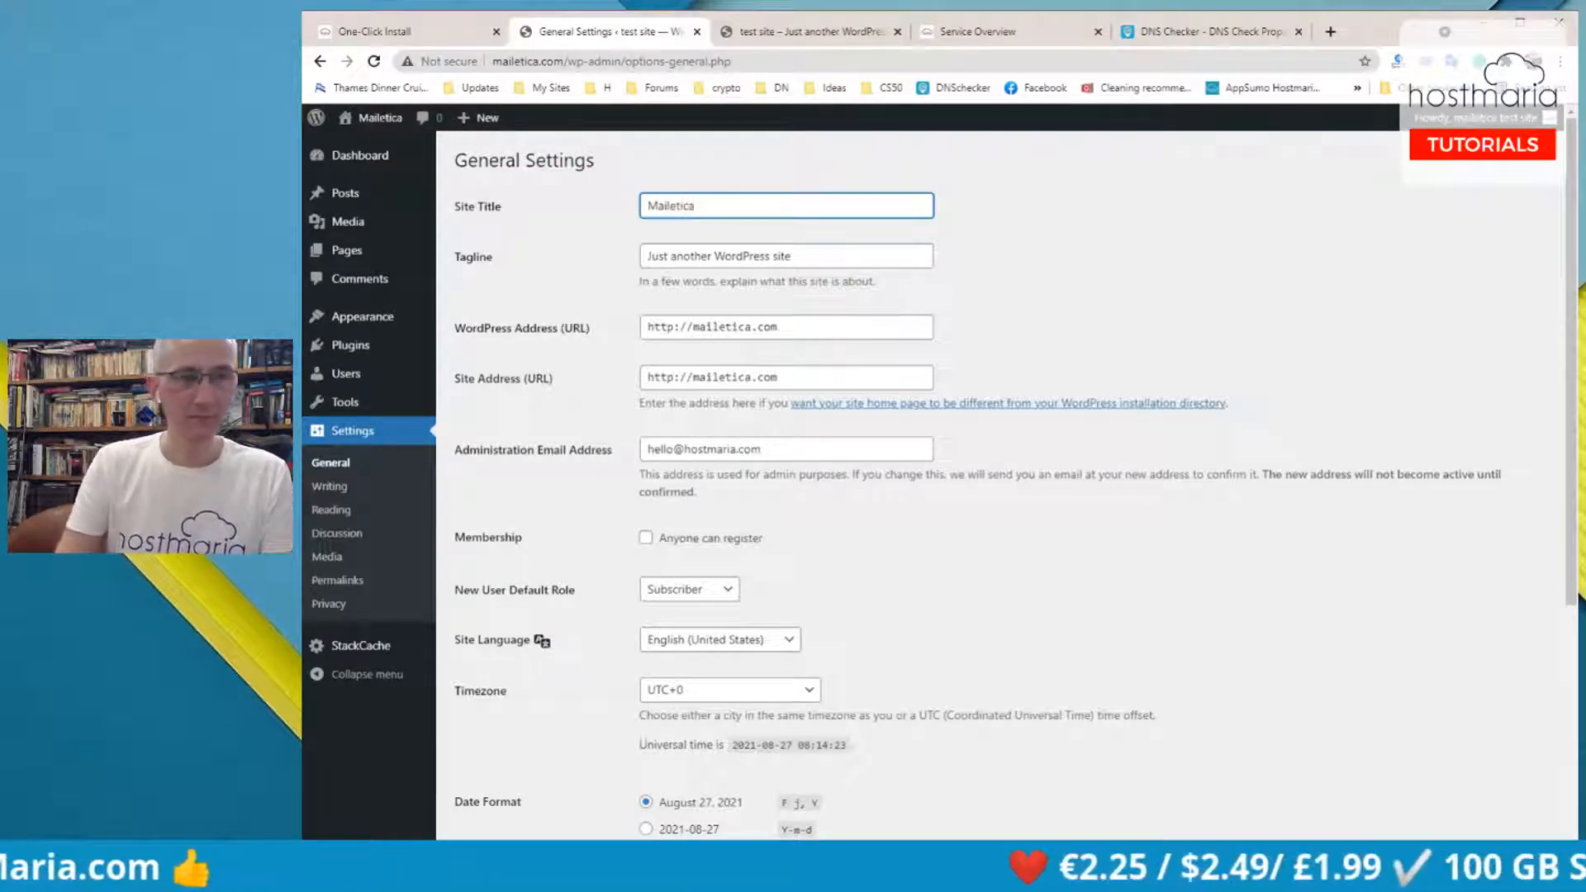
pyautogui.press('Tab')
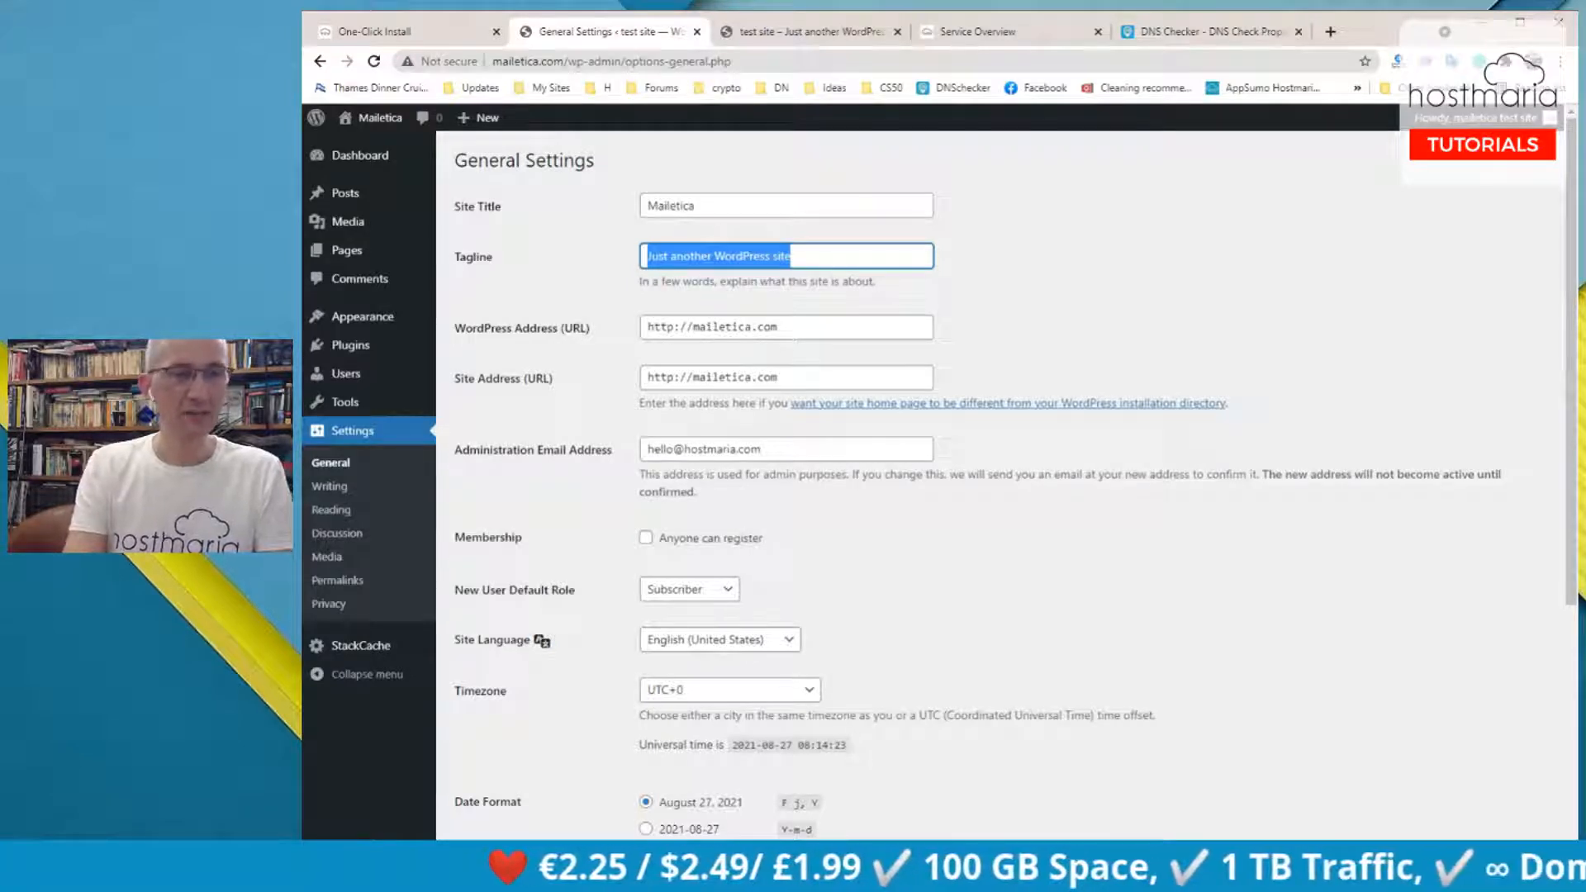
pyautogui.write('our new ')
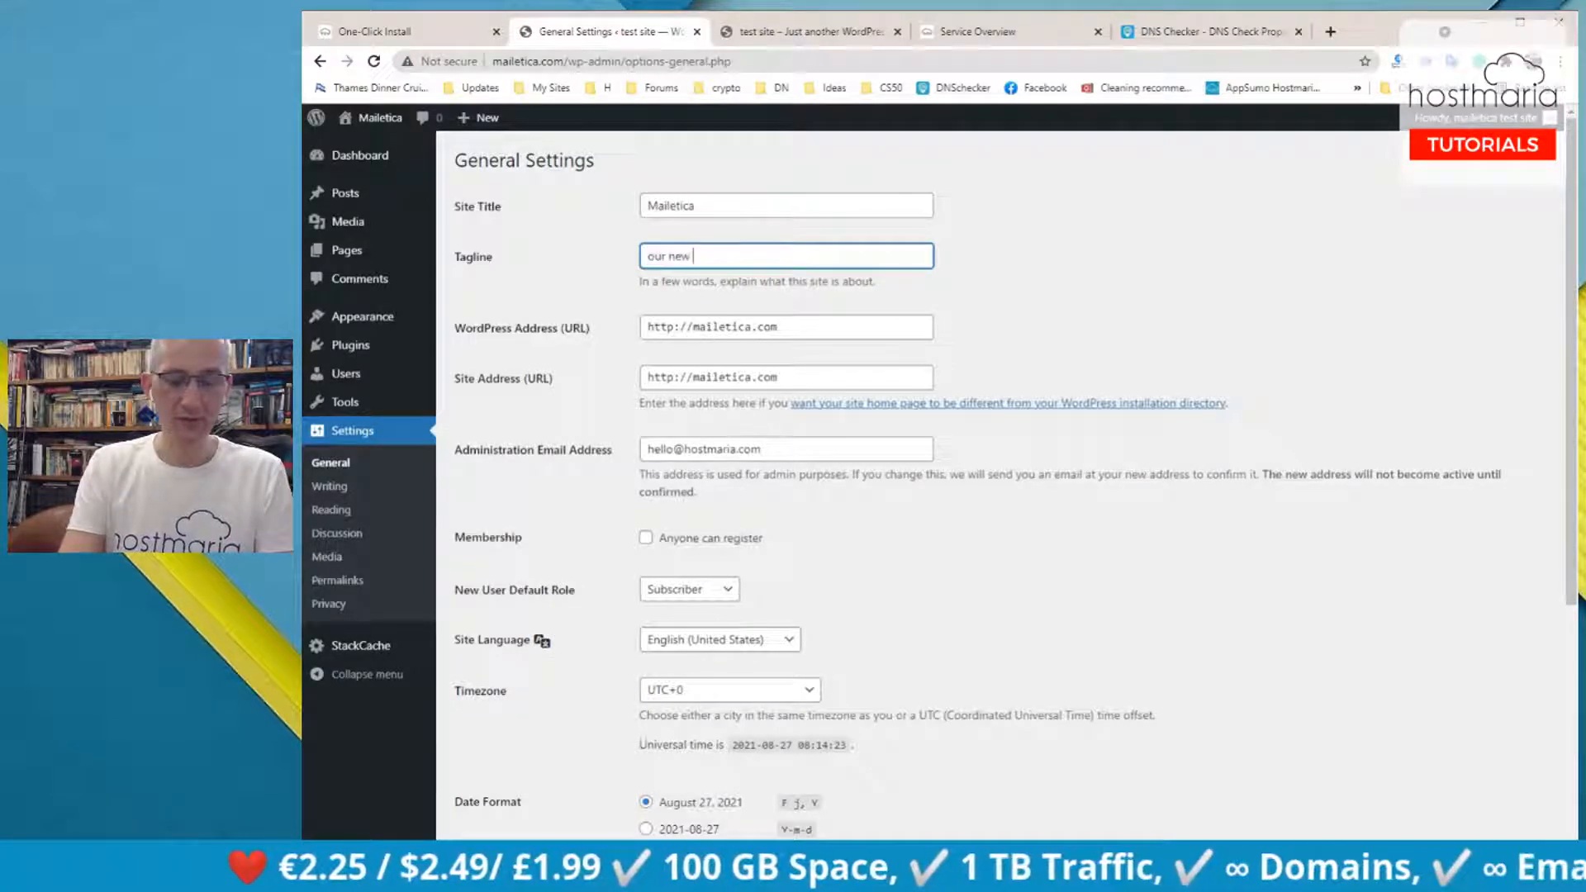
pyautogui.write('awesome')
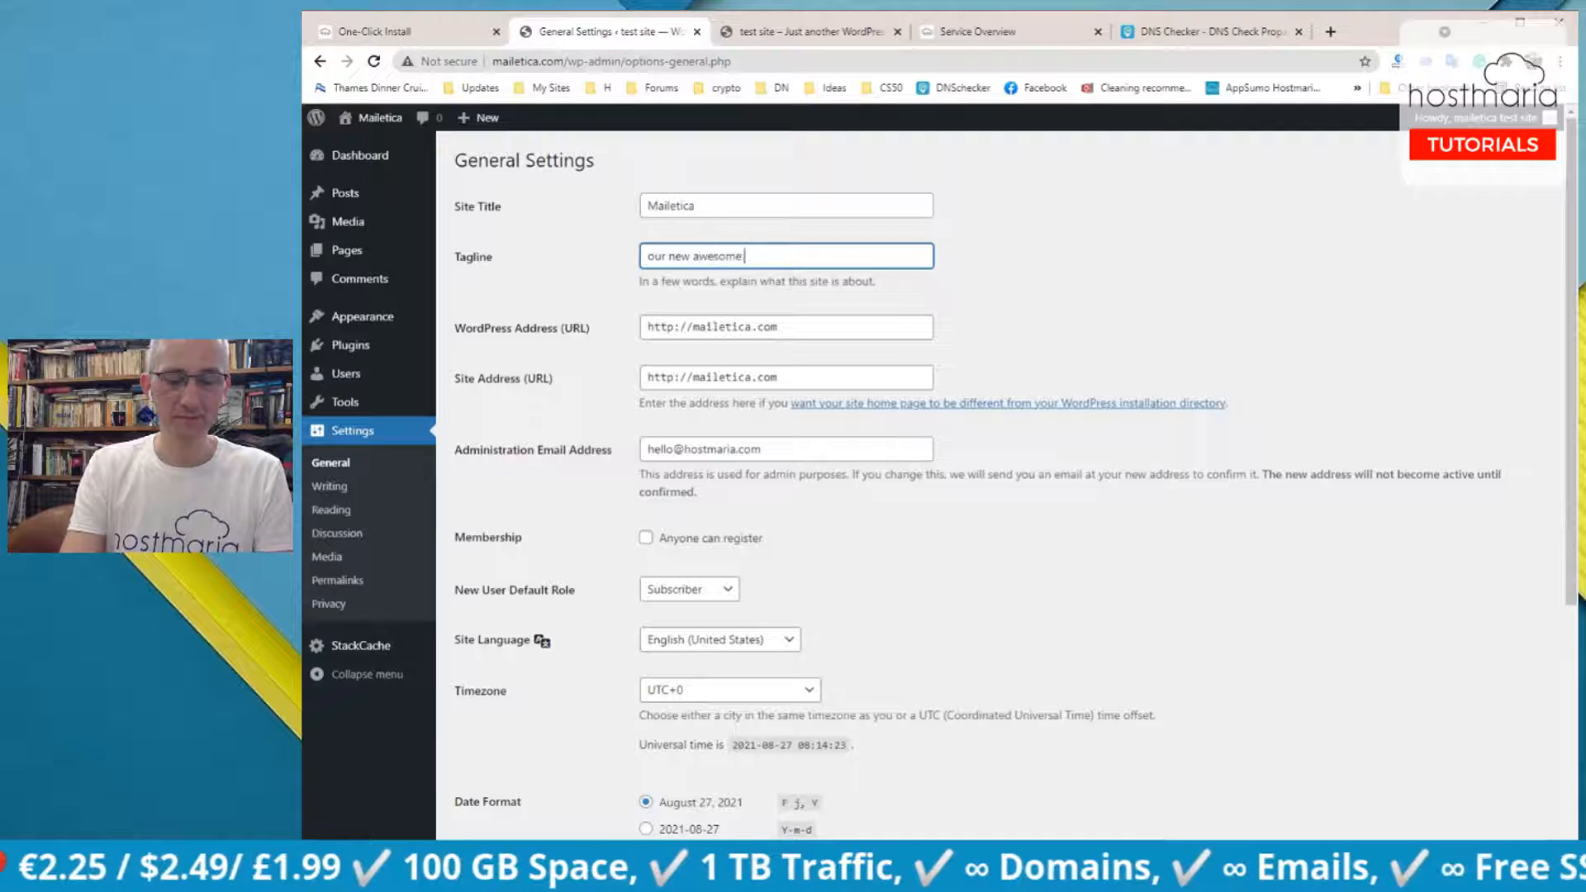
pyautogui.write(' preject')
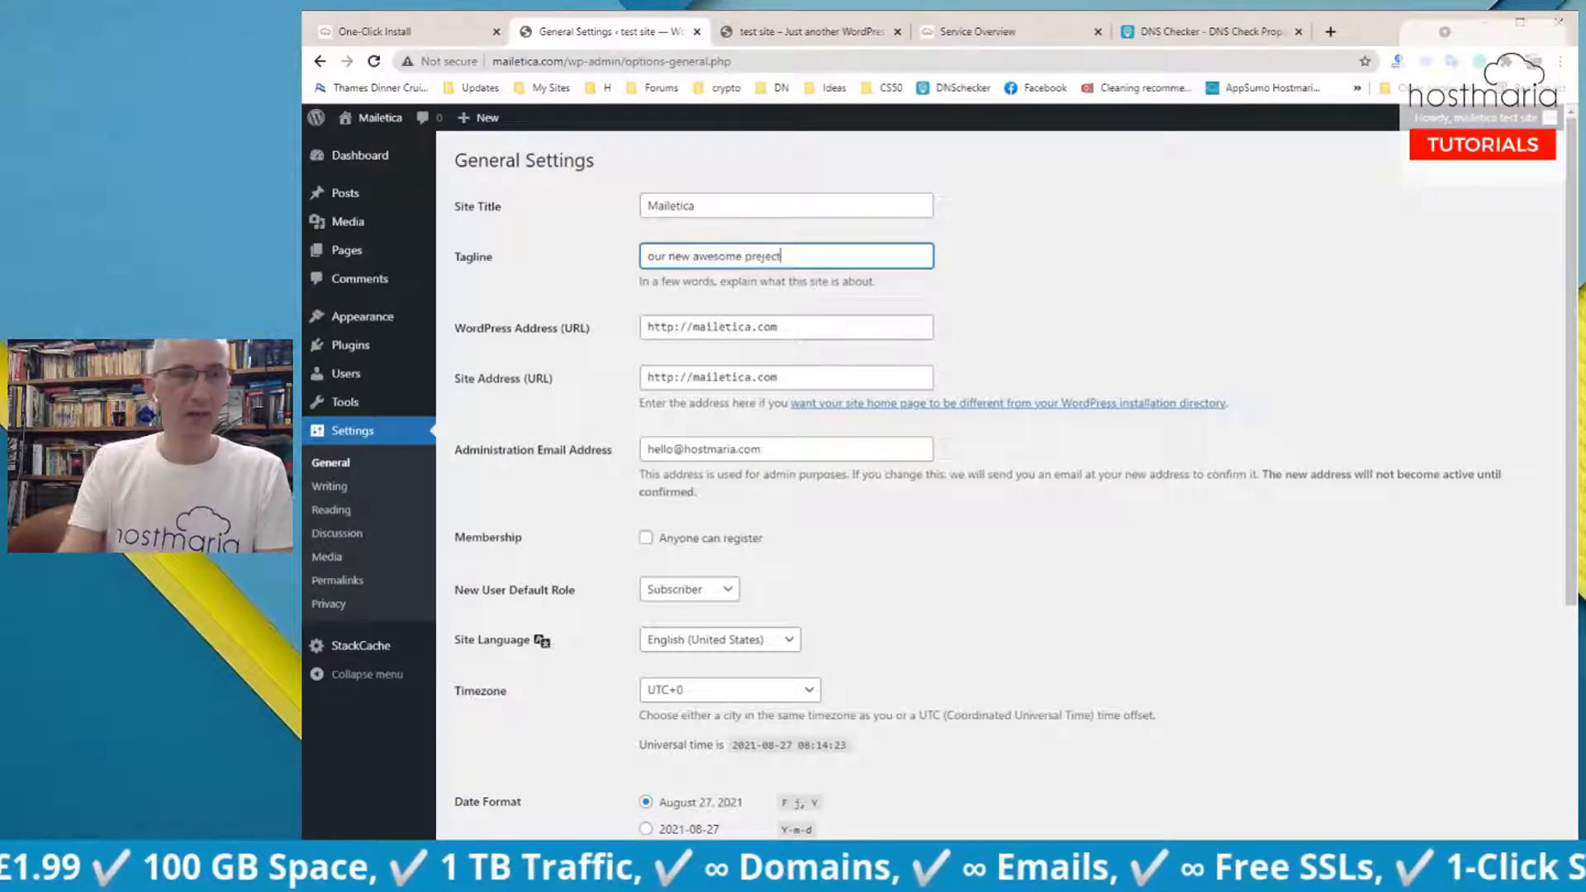
pyautogui.click(1330, 32)
# Search Google for 'hostmaria', highlight the top result's title and description, then return to the Tagline field.
pyautogui.write('hostma')
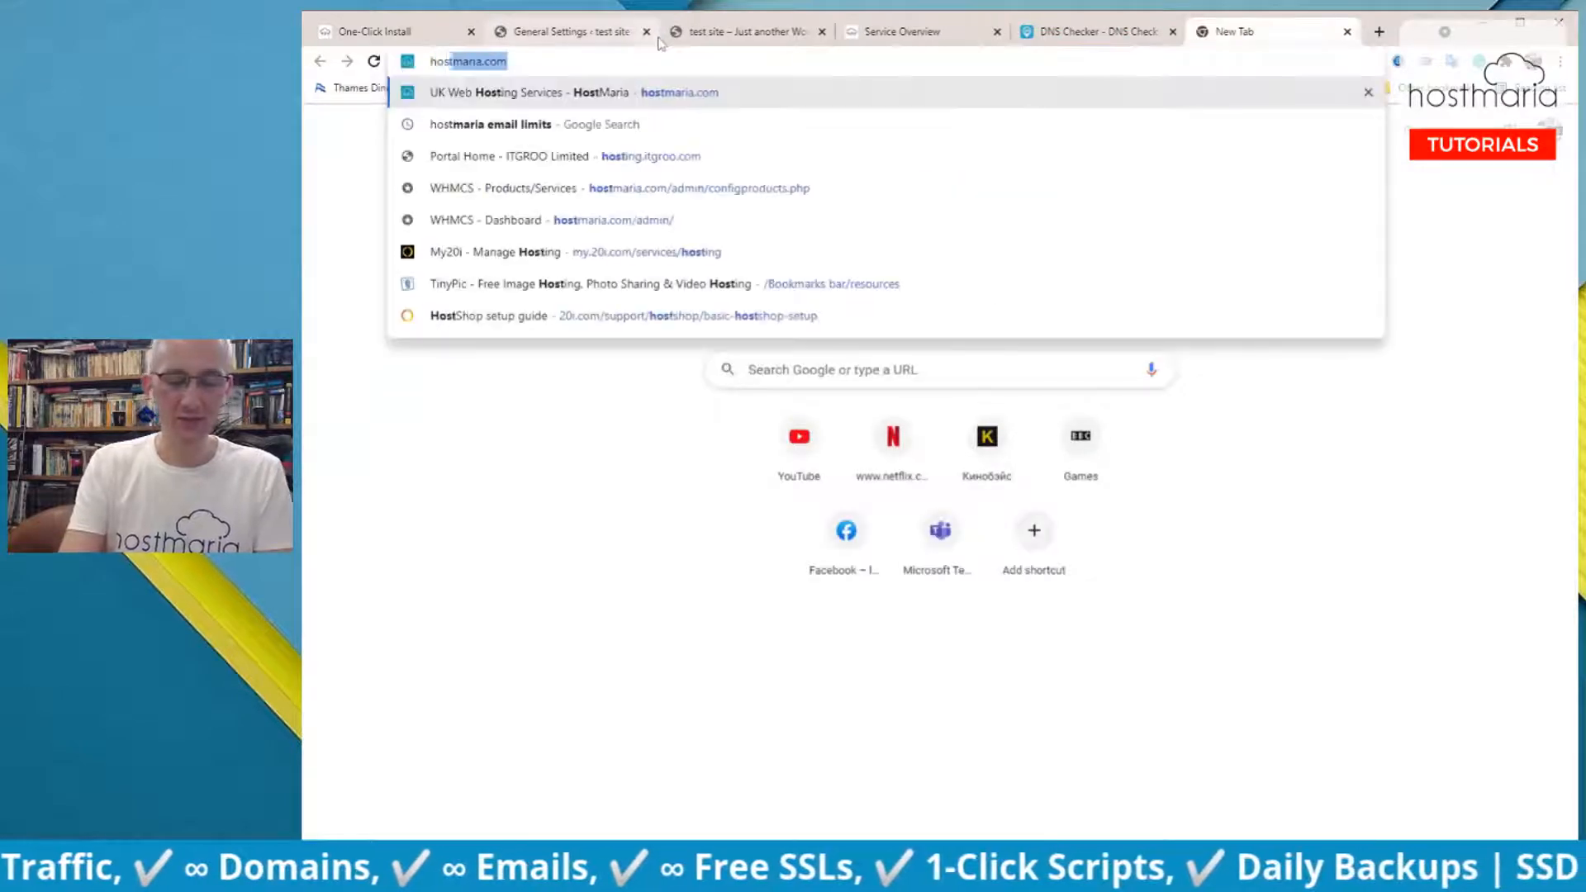
pyautogui.write('ria')
pyautogui.press('Return')
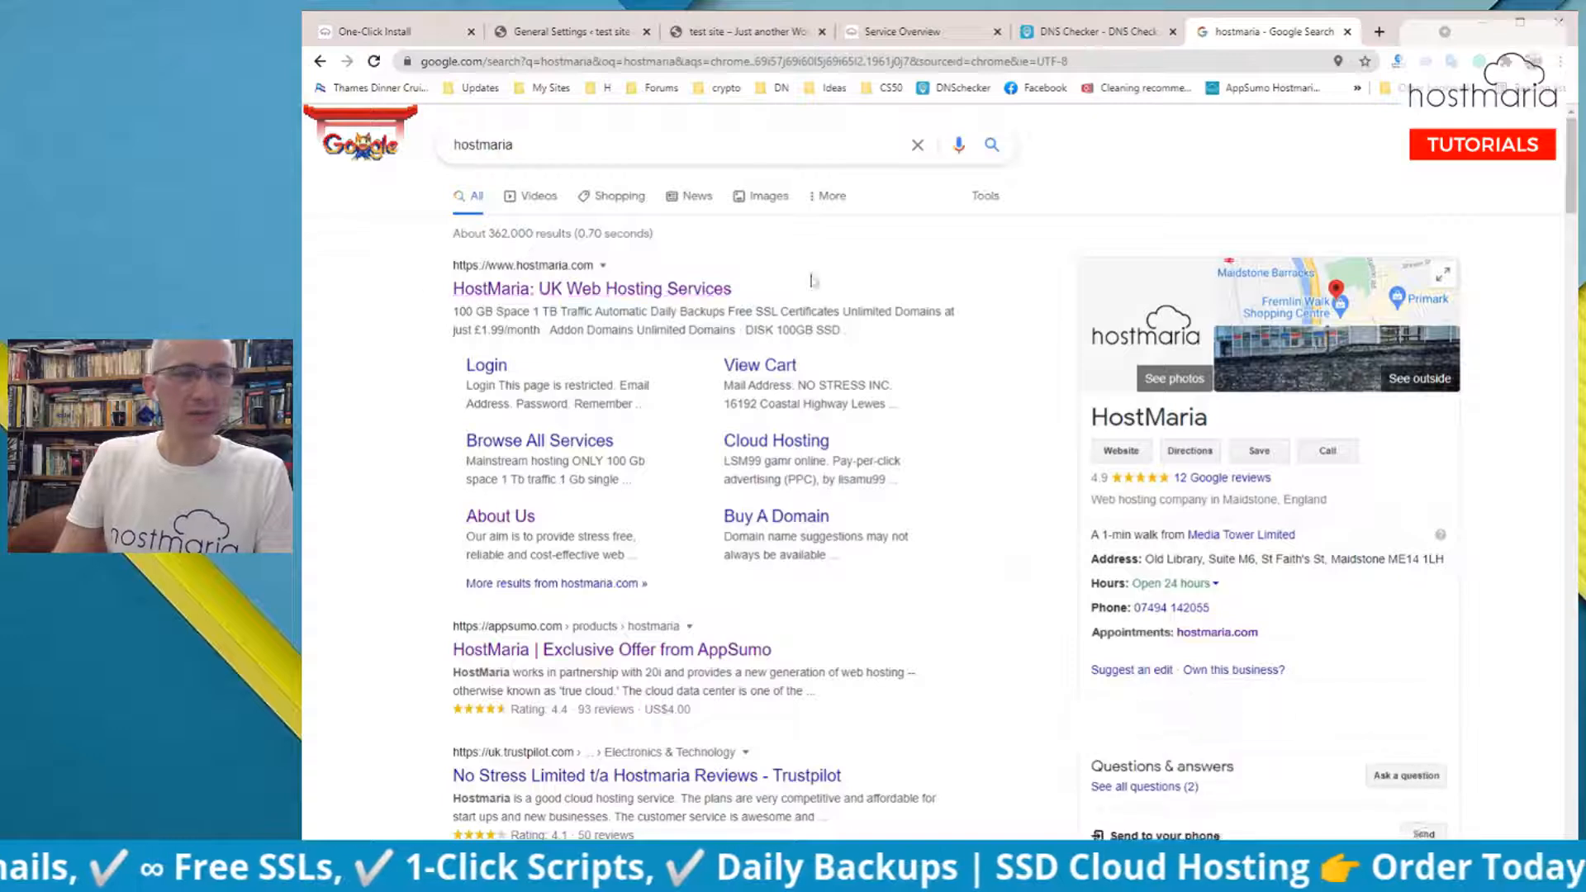
pyautogui.moveTo(760, 293); pyautogui.dragTo(451, 289)
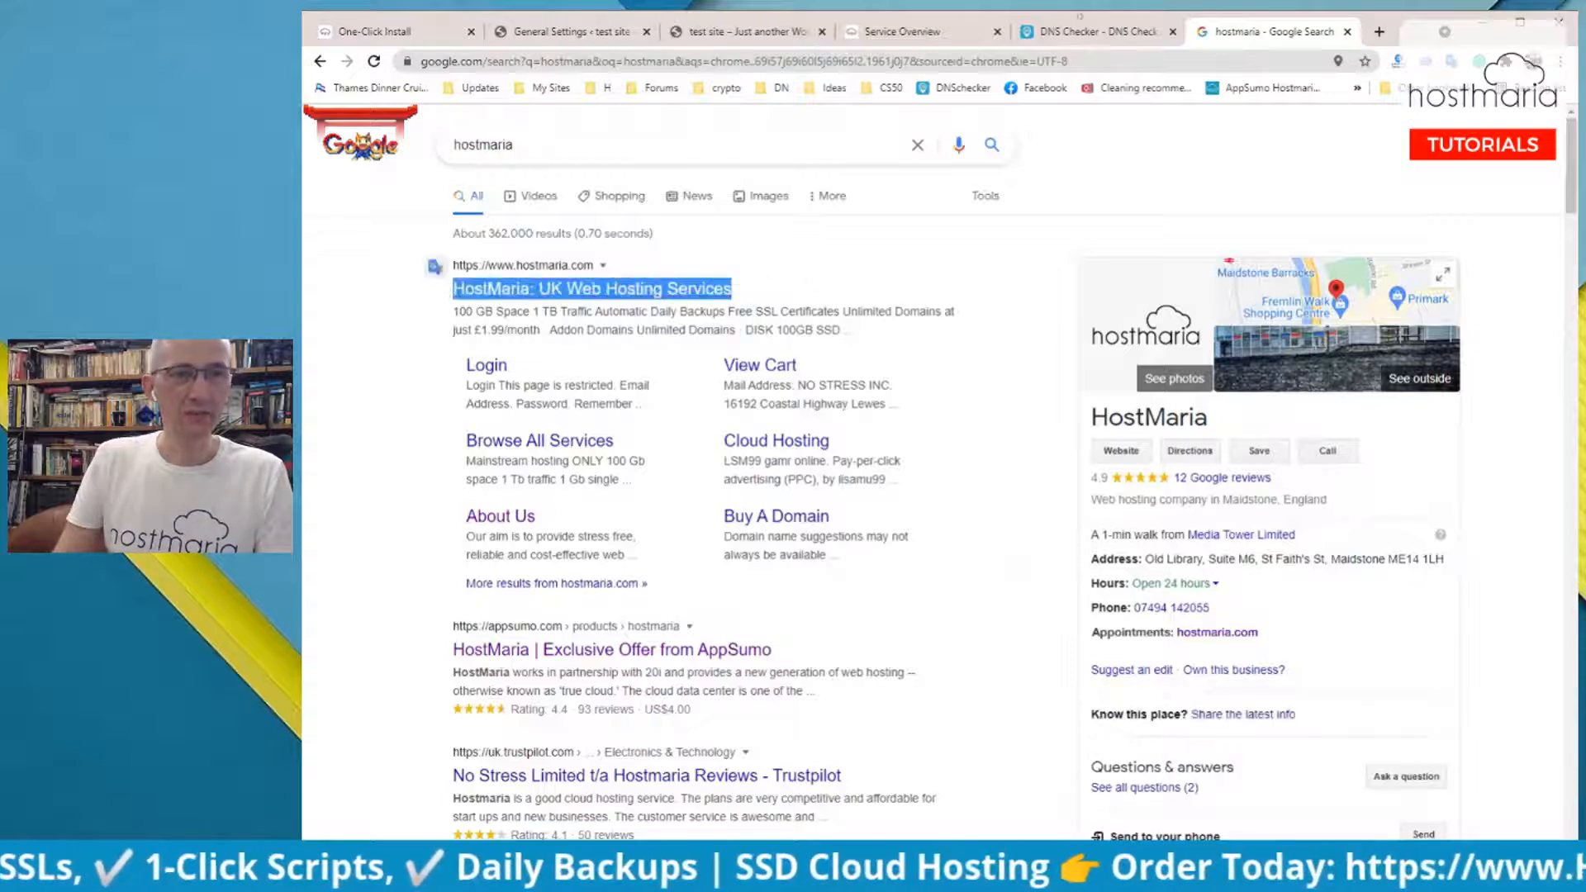
pyautogui.click(608, 33)
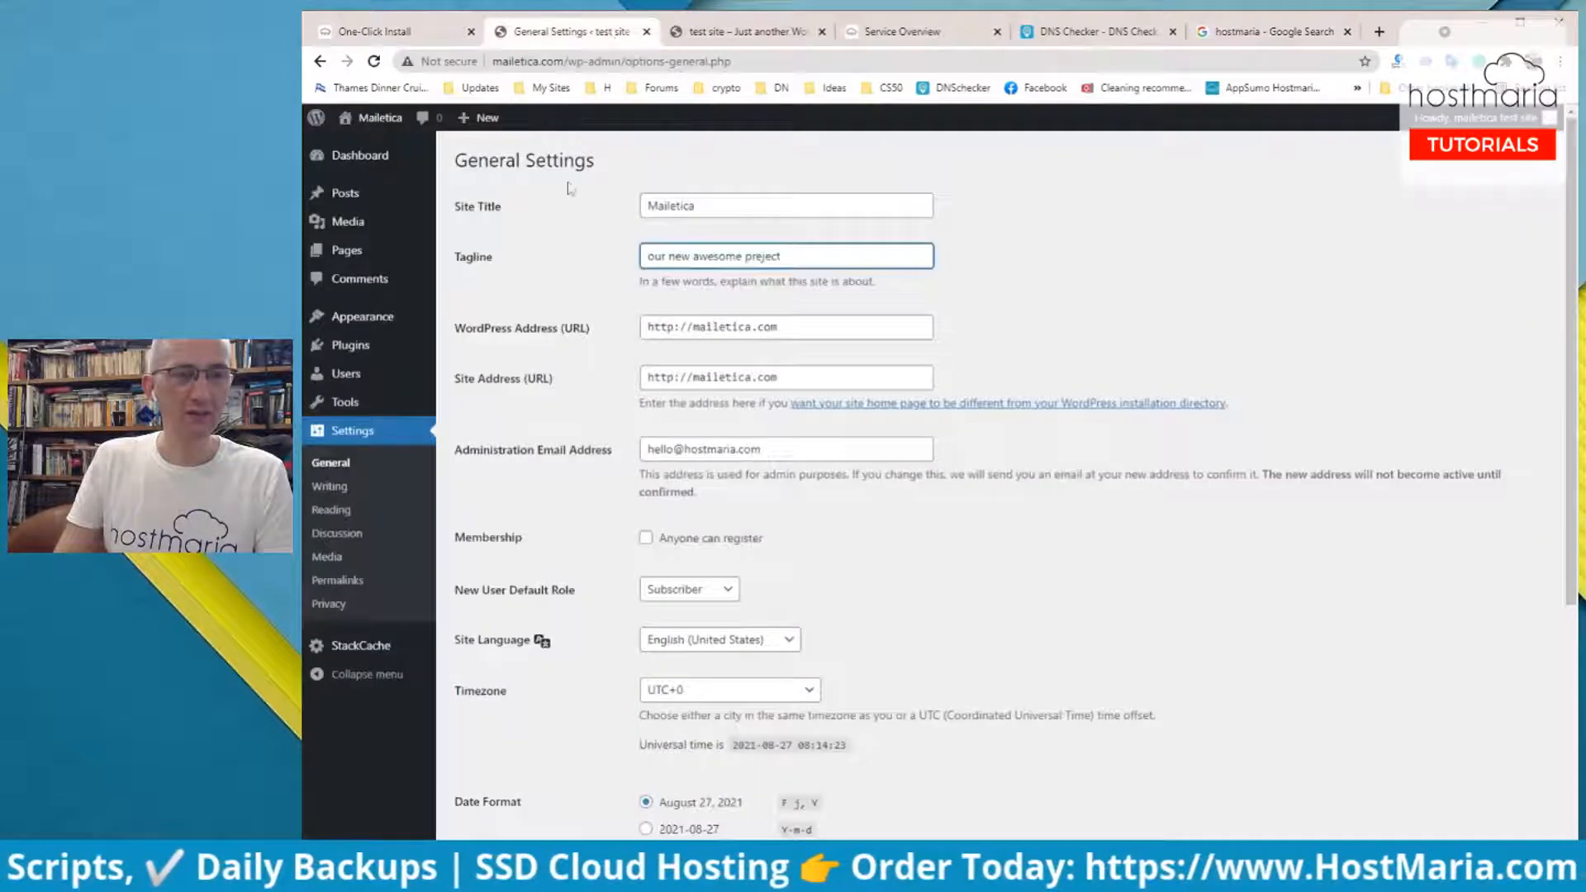
pyautogui.click(1264, 32)
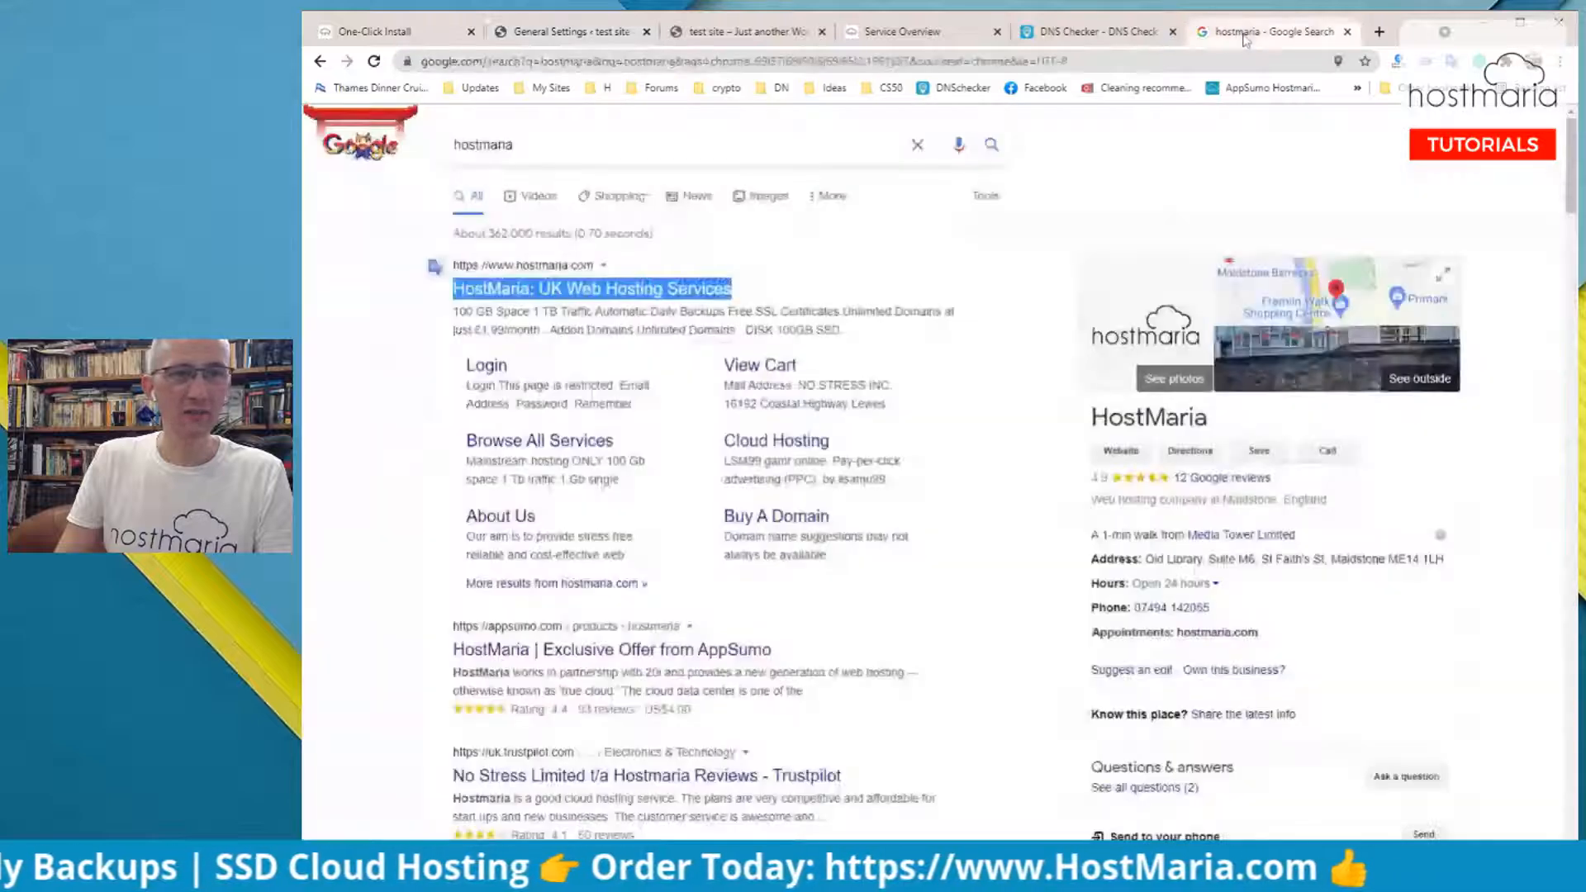
pyautogui.moveTo(454, 311); pyautogui.dragTo(840, 331)
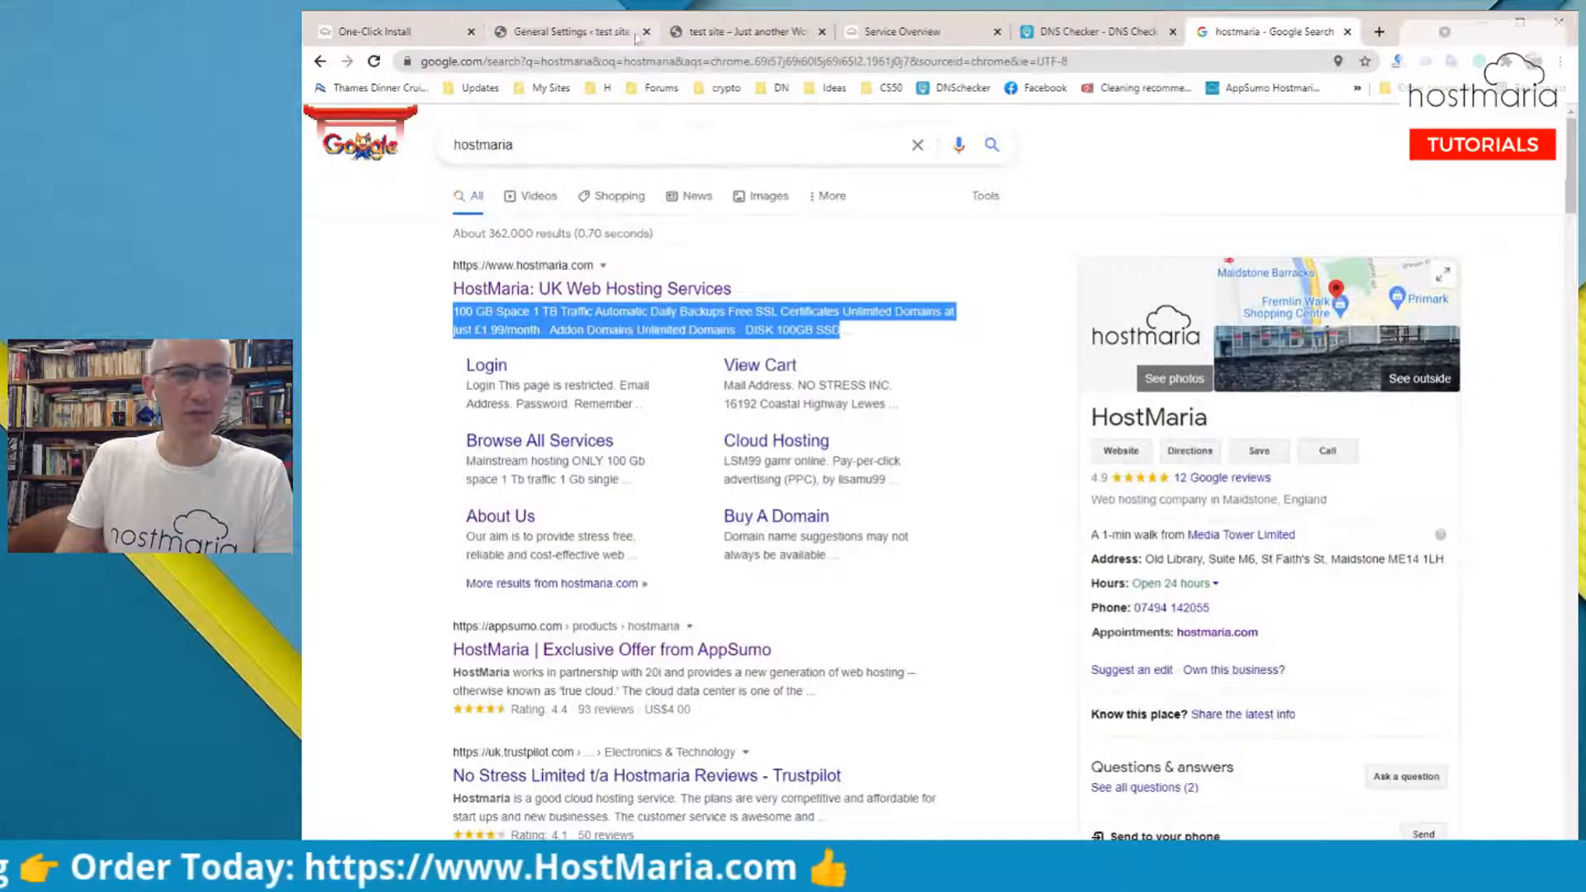
pyautogui.click(578, 31)
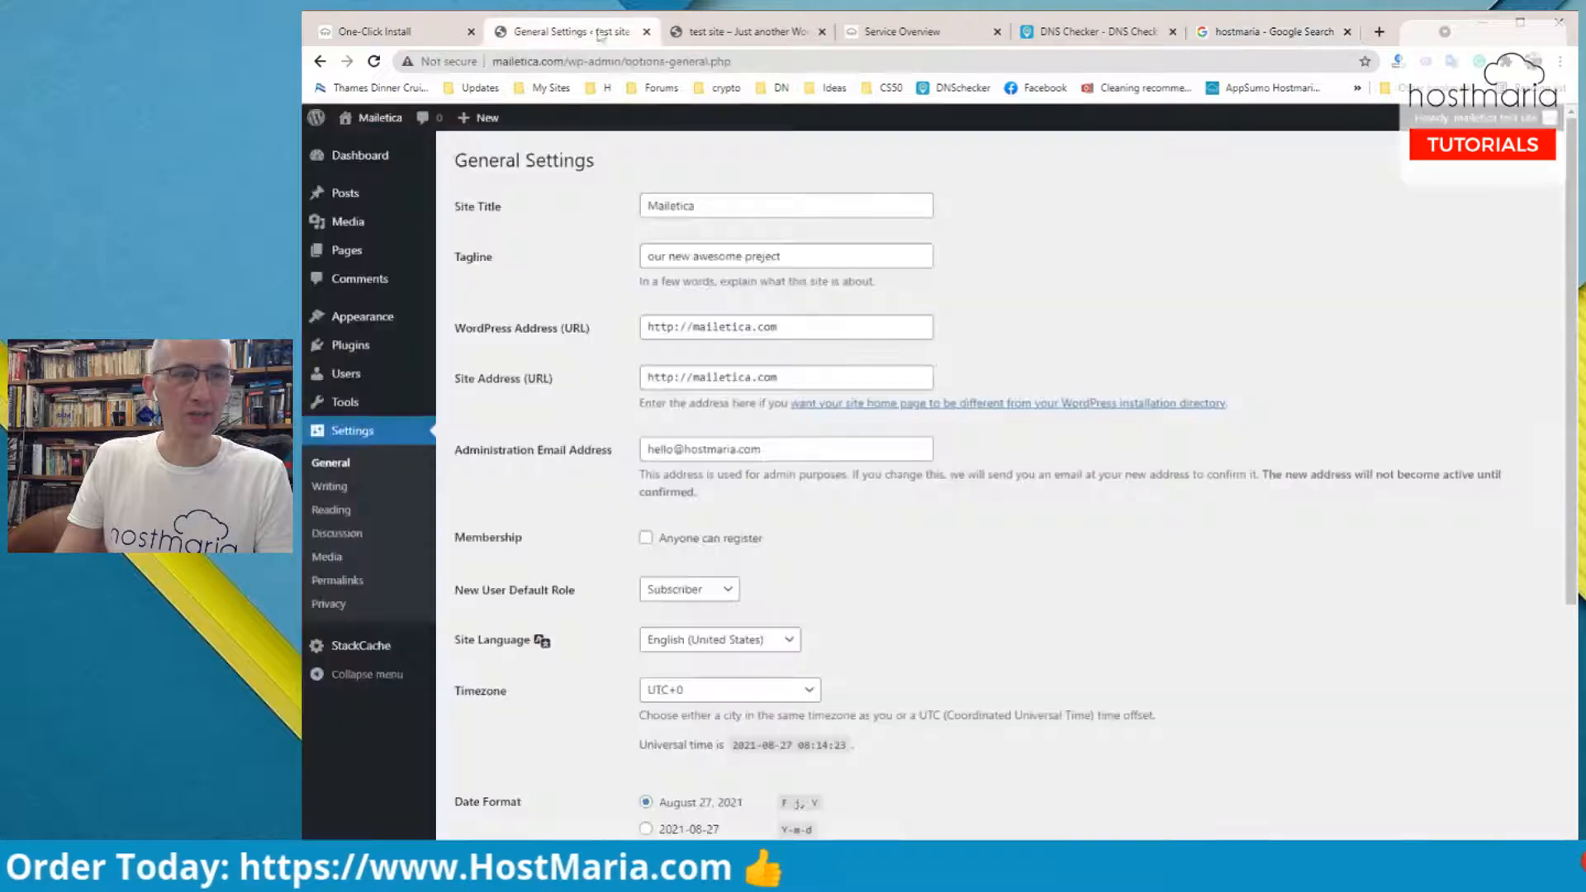
pyautogui.click(468, 258)
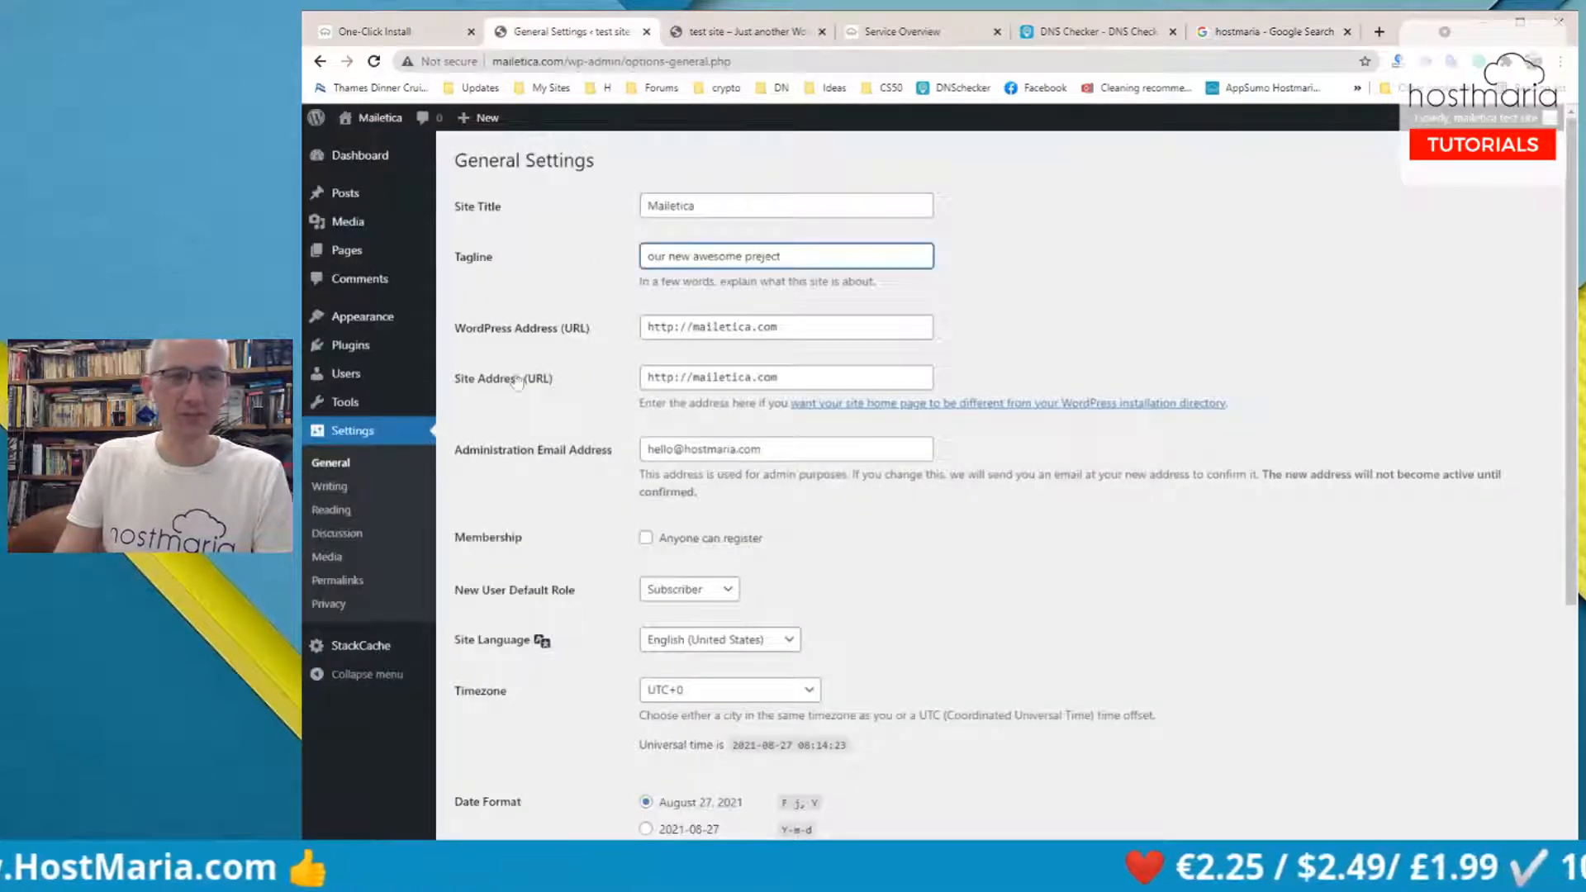
pyautogui.click(677, 328)
pyautogui.write('s')
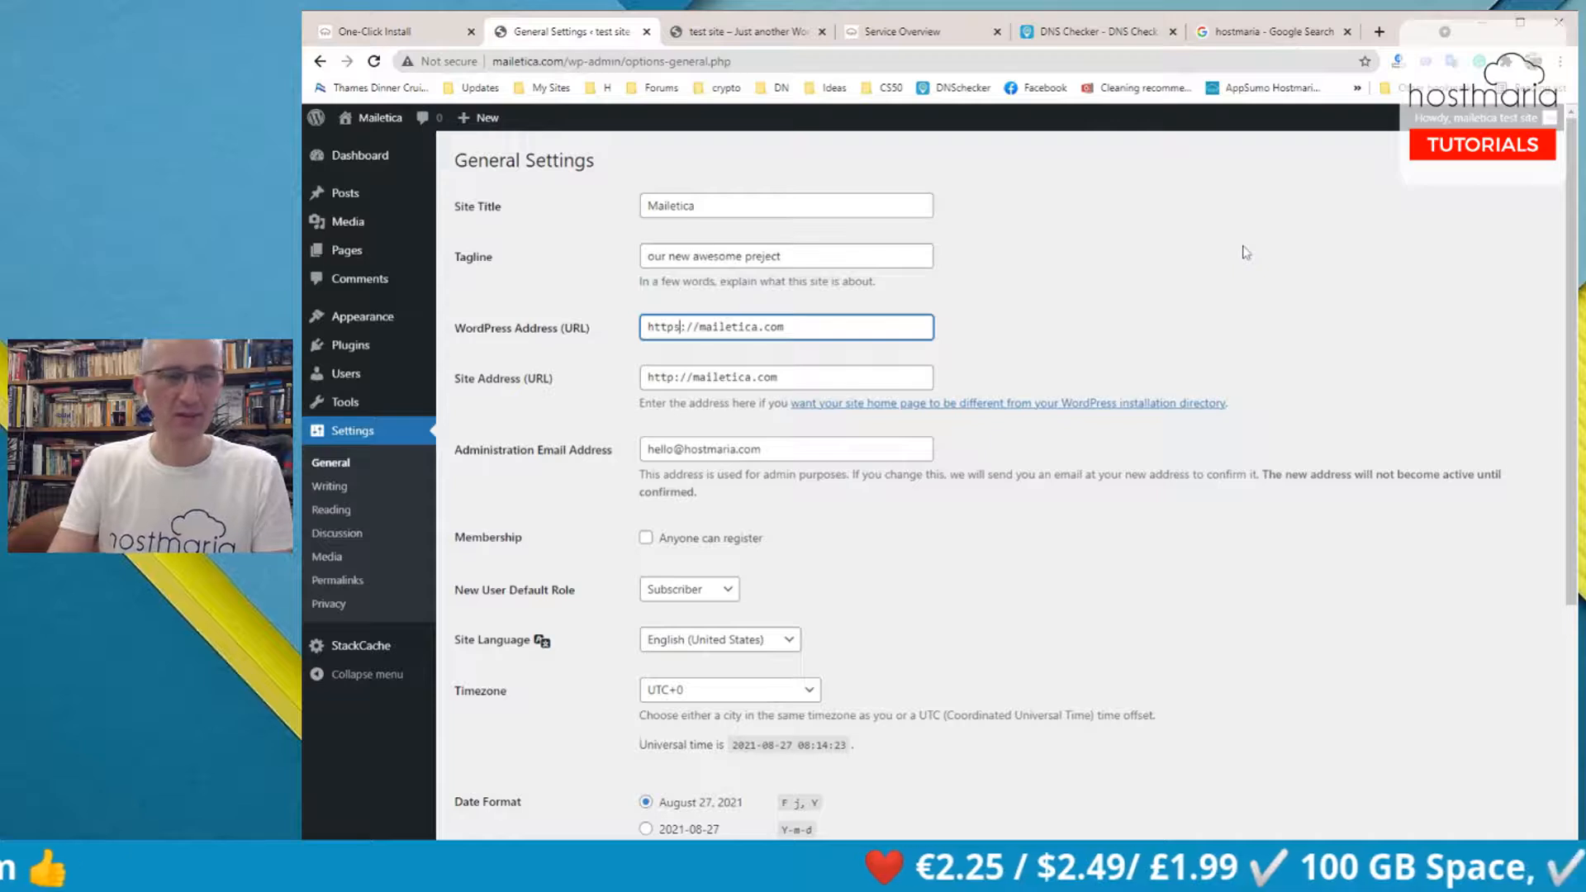
pyautogui.press('Tab')
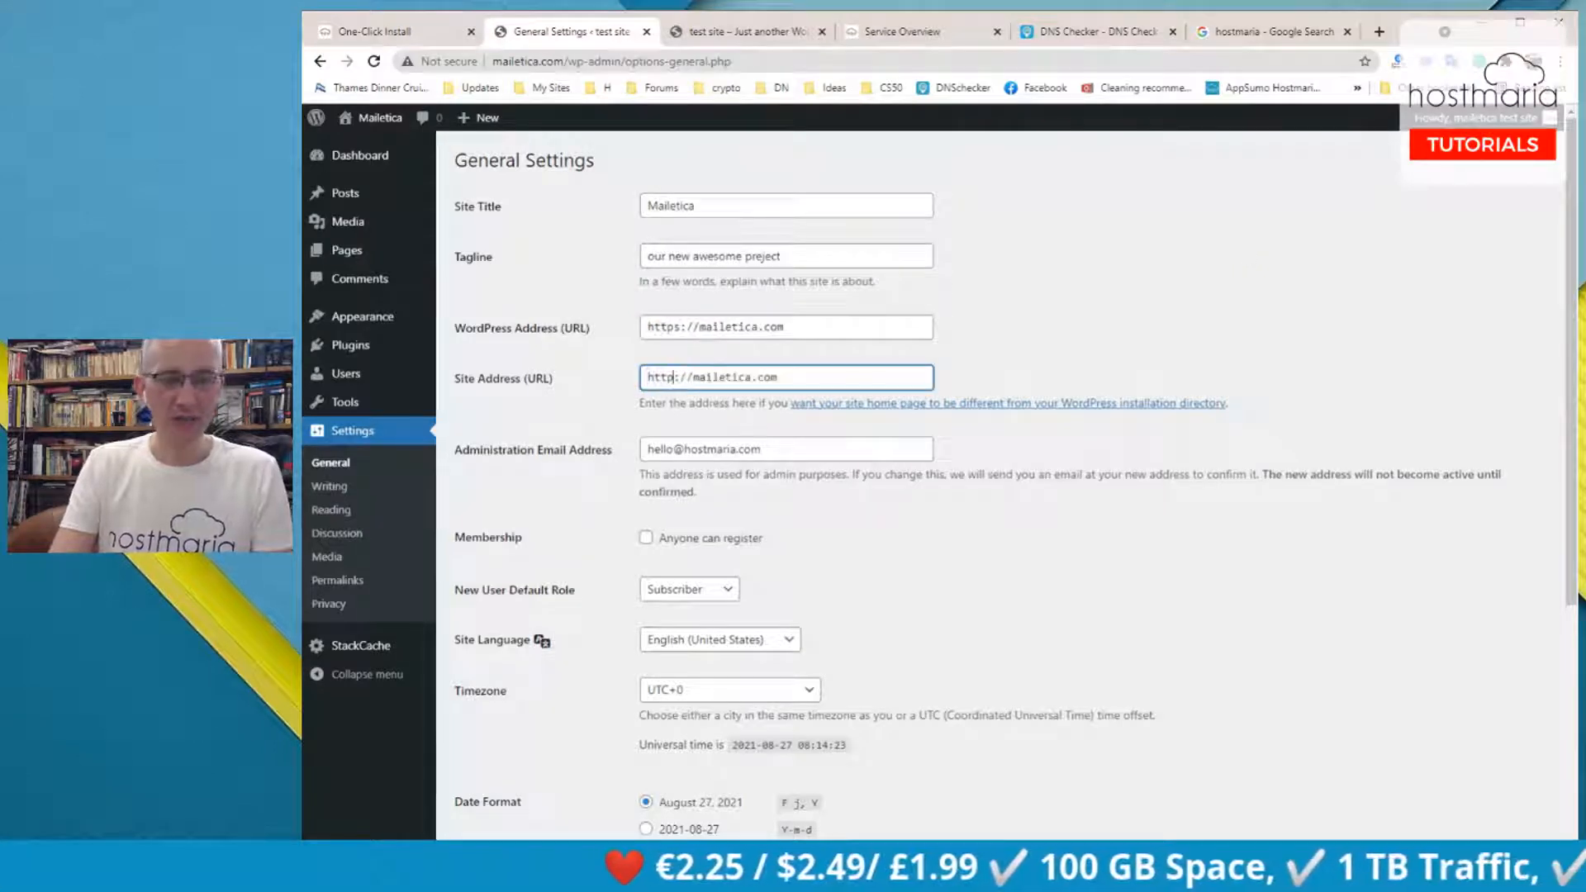
pyautogui.write('s://')
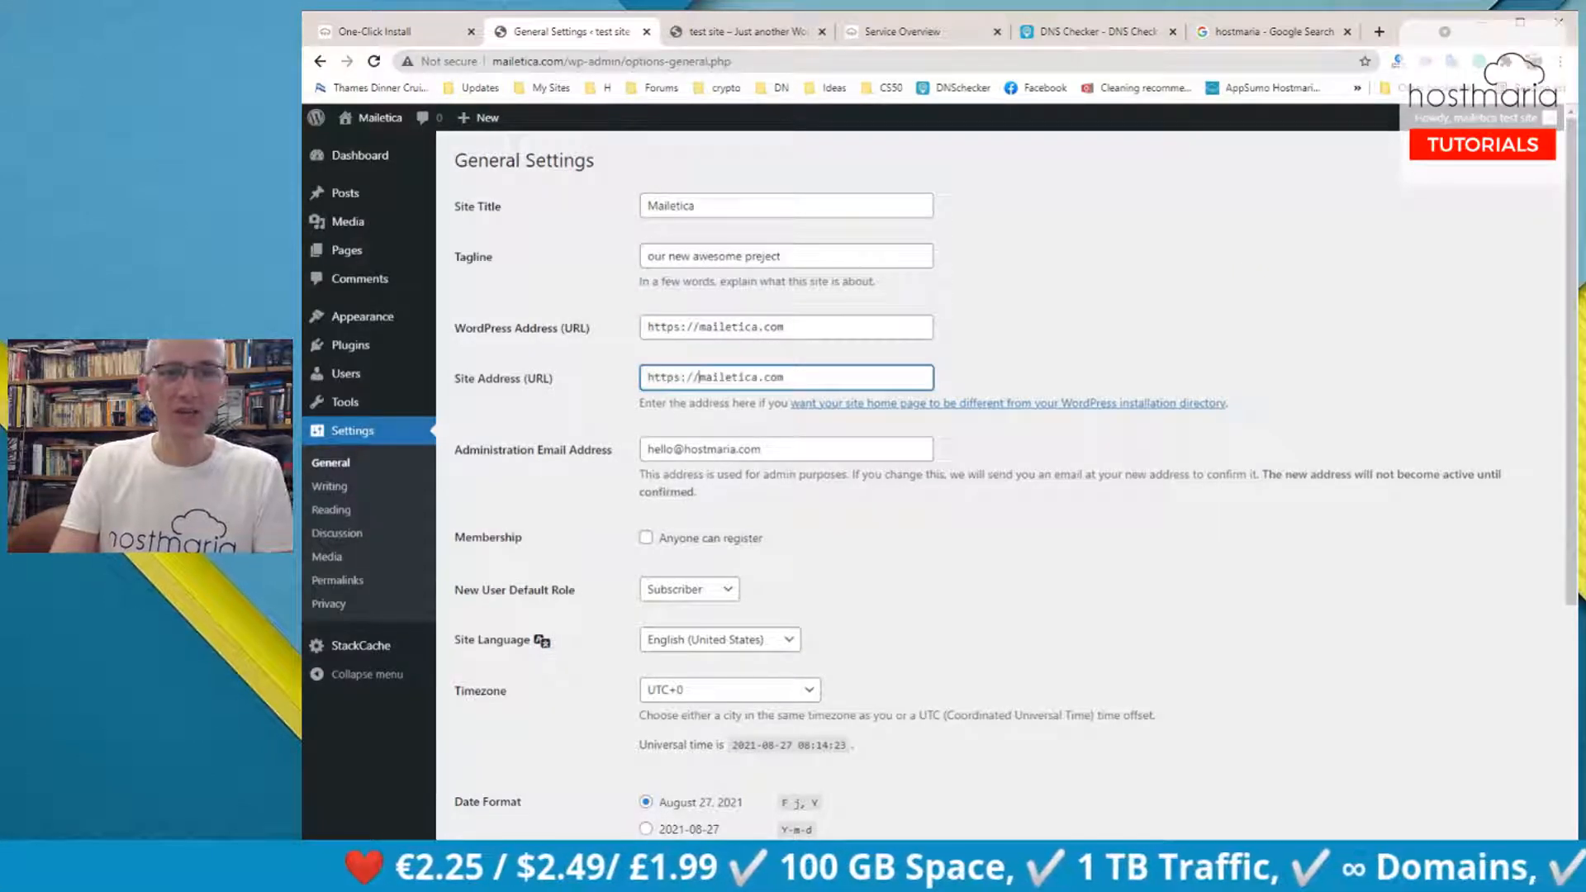
pyautogui.write('www.')
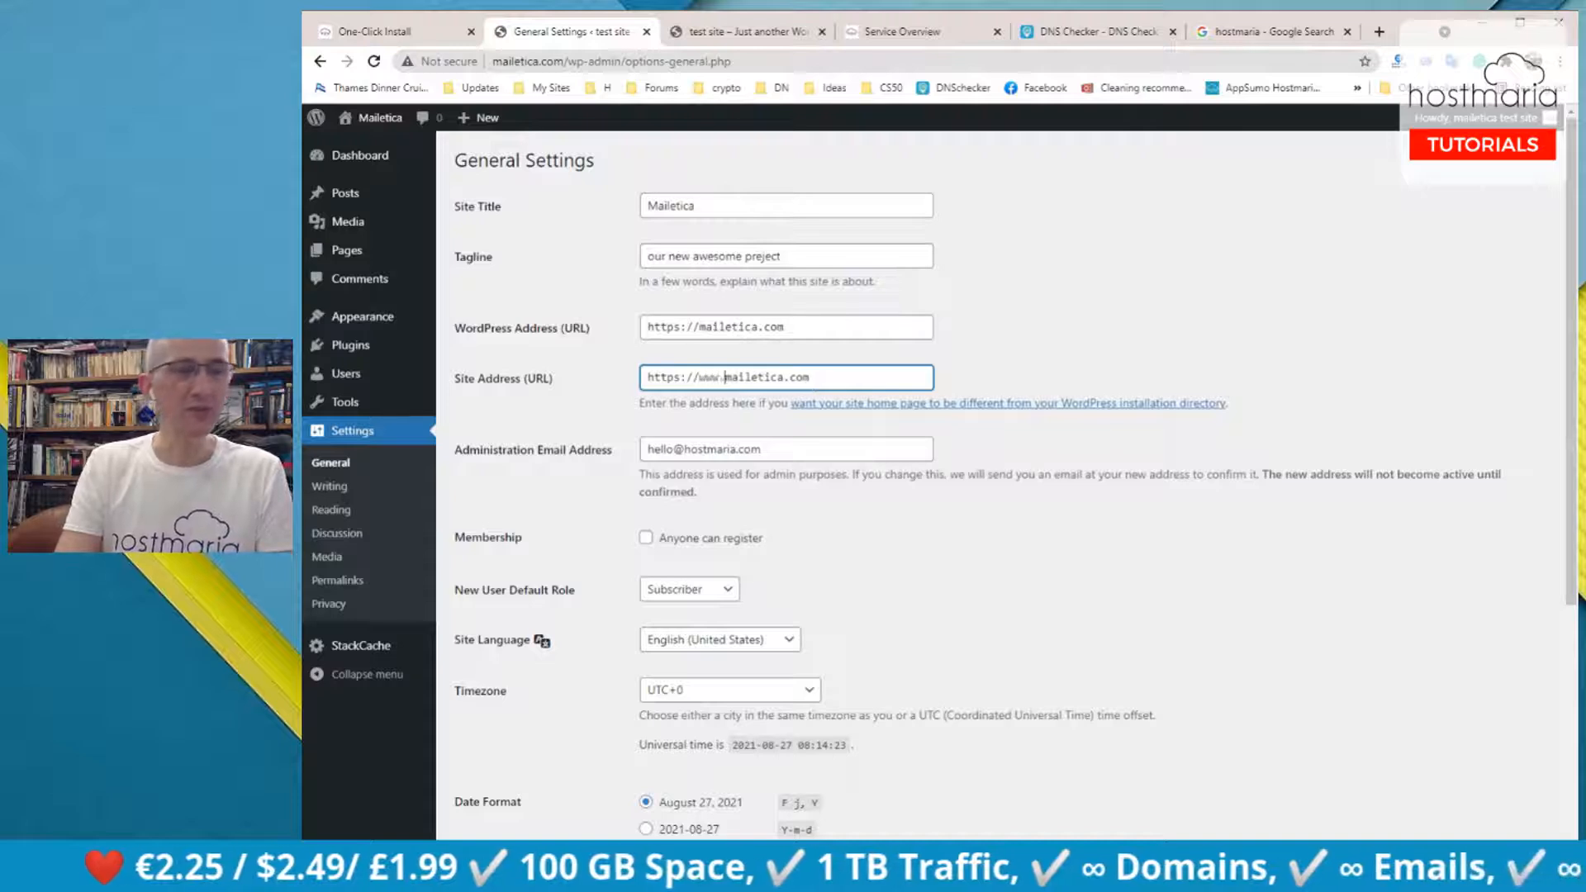
pyautogui.press('BackSpace')
pyautogui.press('BackSpace')
pyautogui.press('BackSpace')
pyautogui.press('BackSpace')
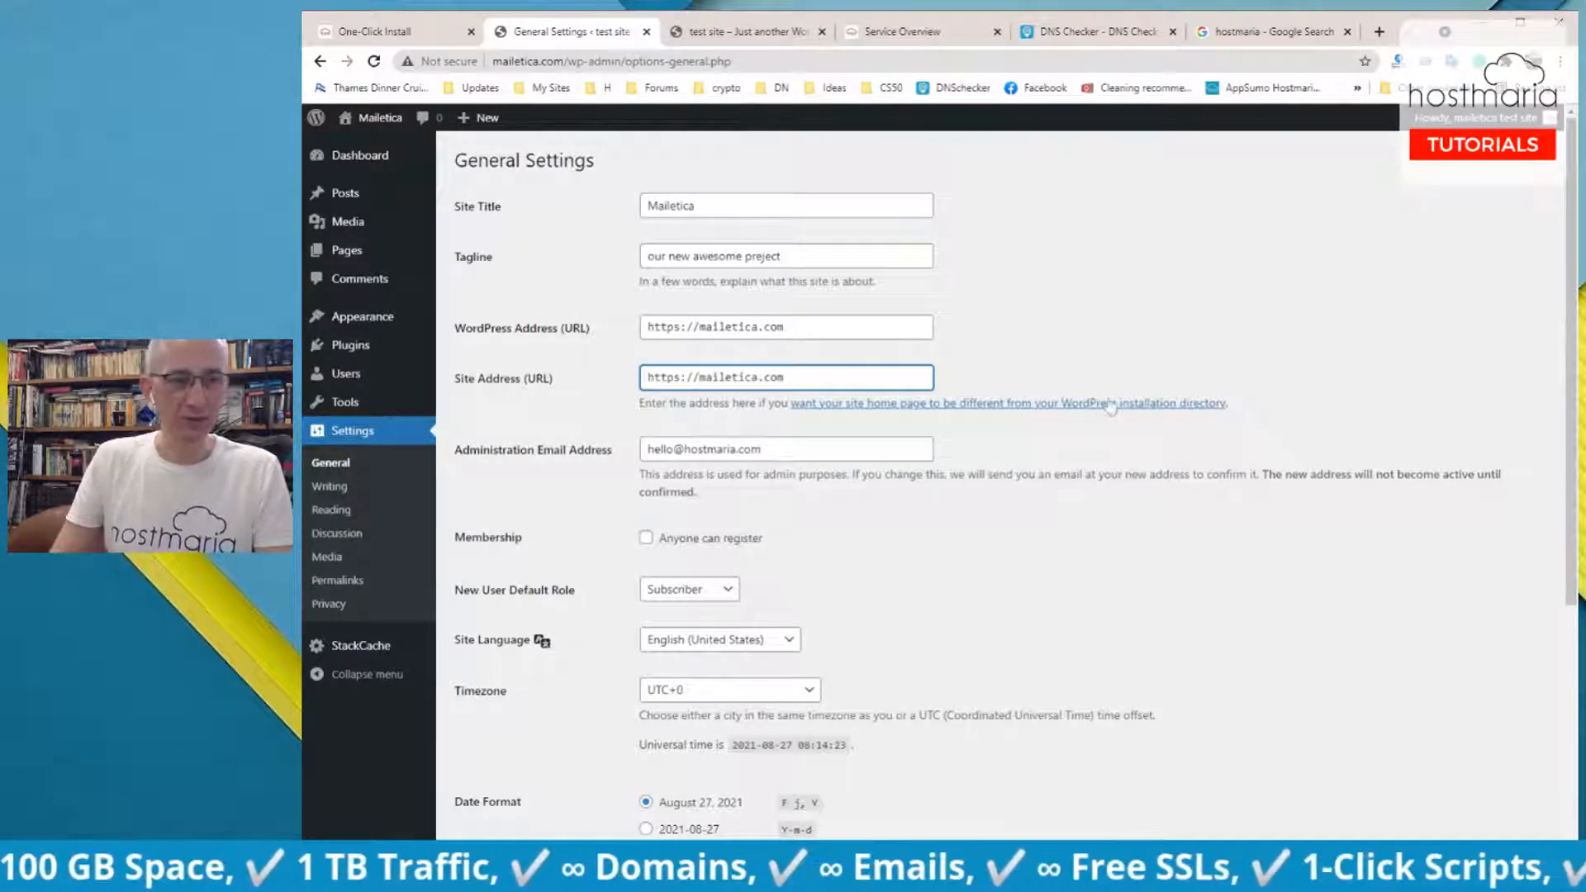
pyautogui.scroll(-3, 1131, 396)
pyautogui.scroll(-2, 1131, 393)
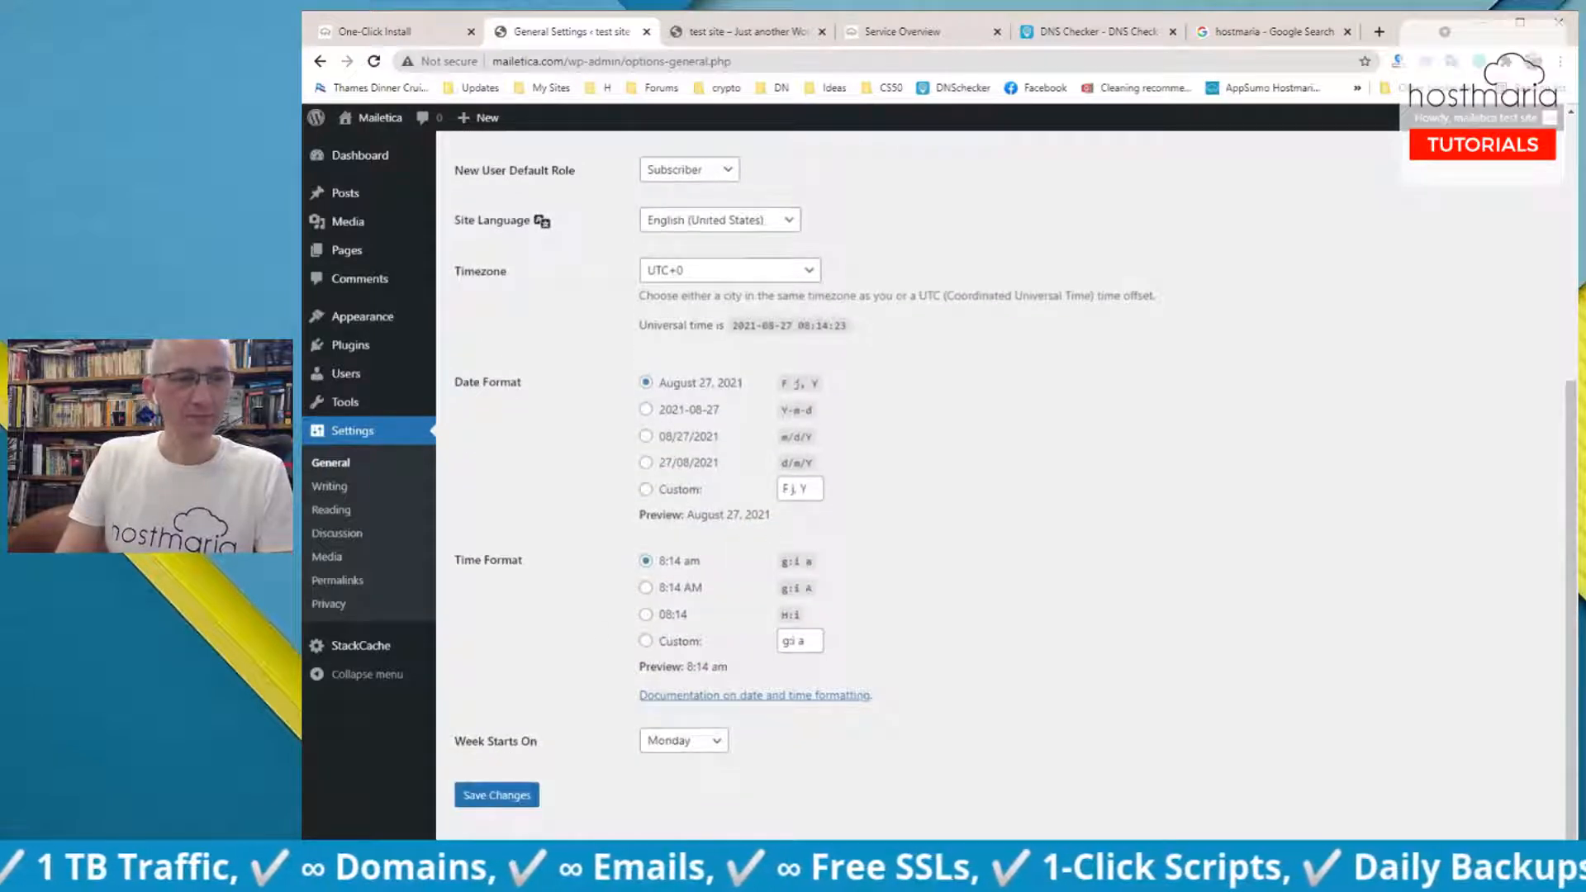
pyautogui.click(501, 798)
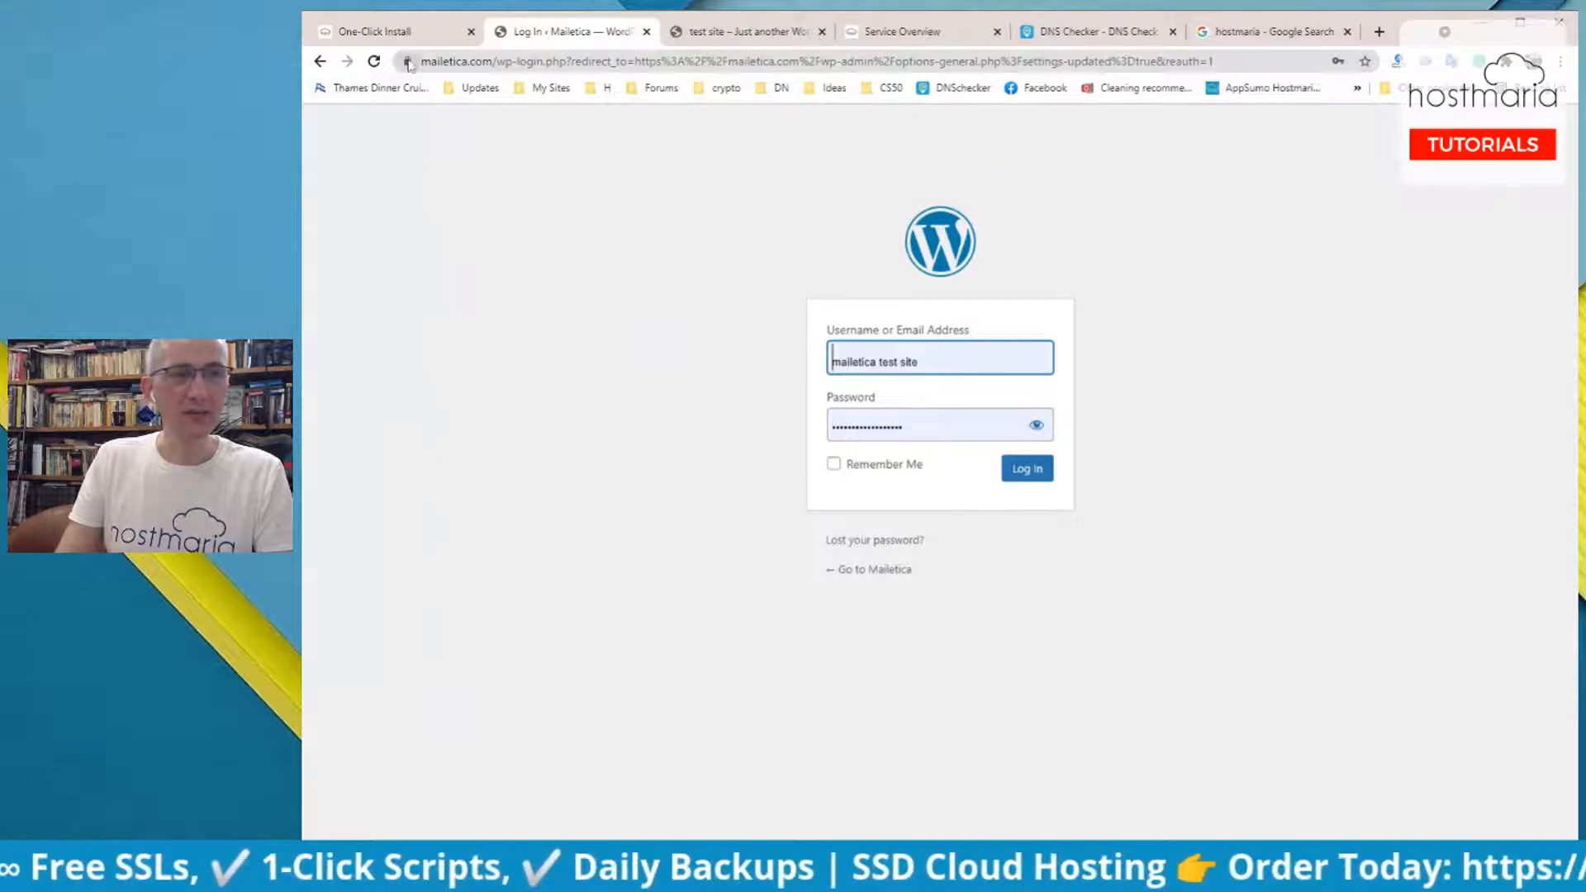
pyautogui.click(833, 464)
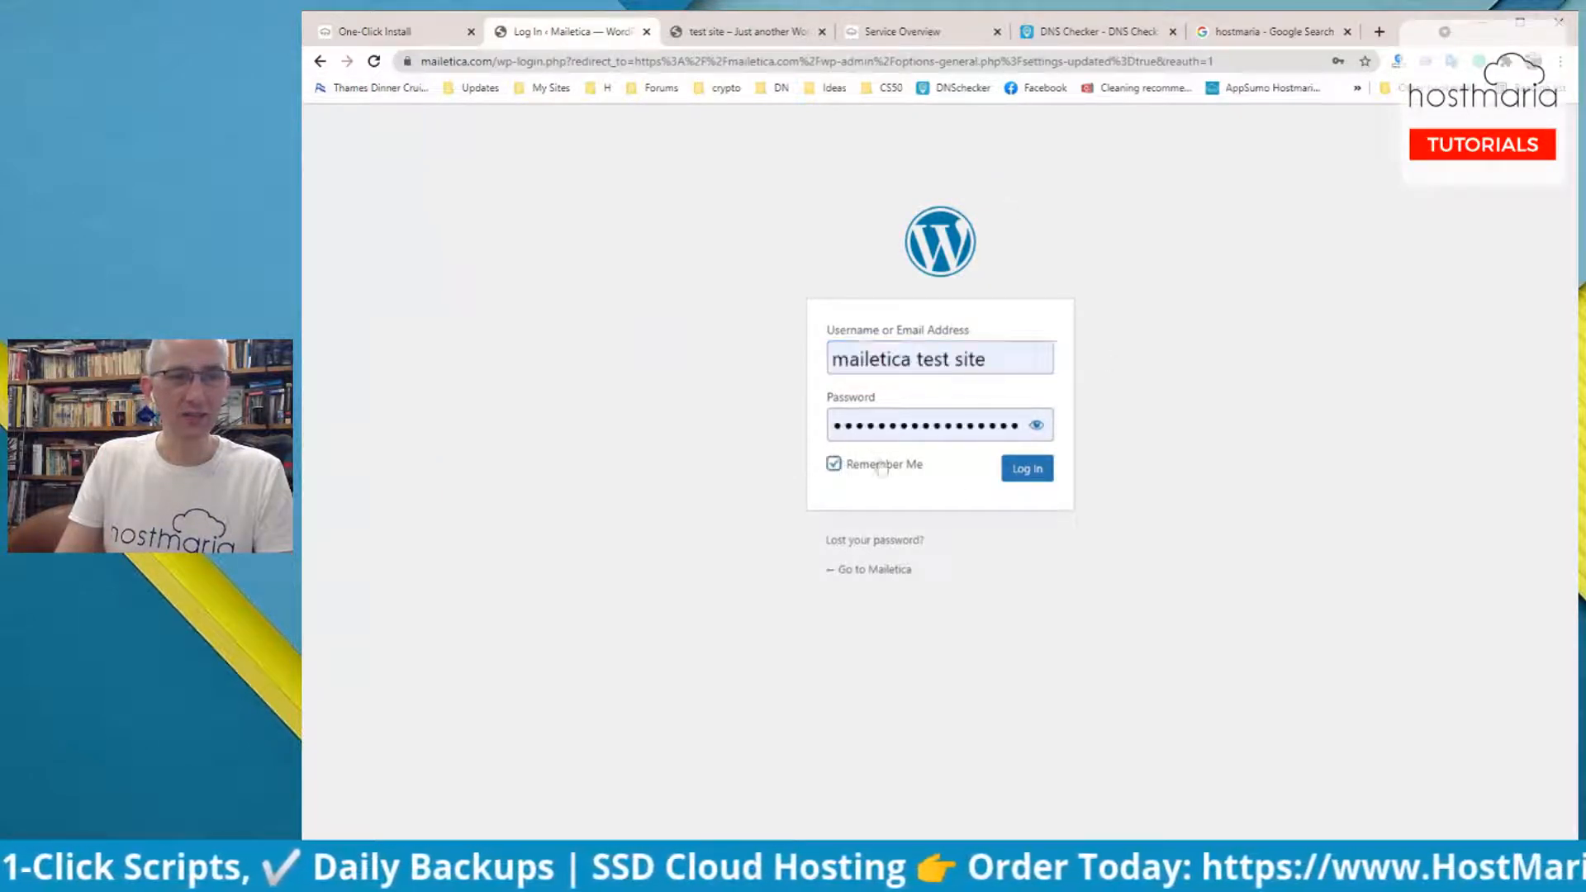
pyautogui.click(1027, 470)
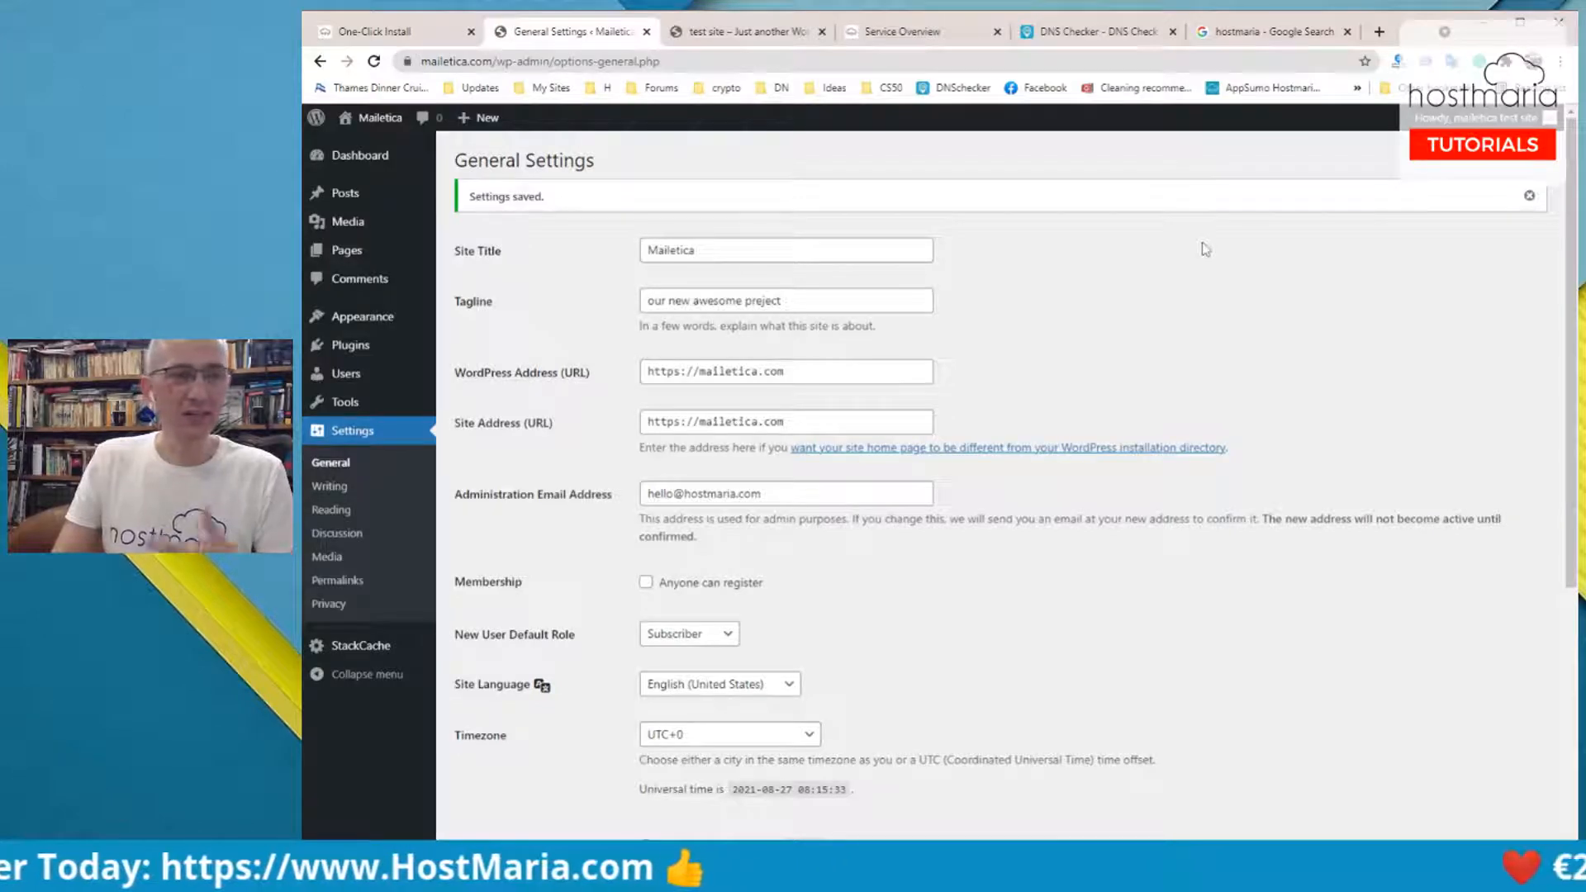
# Look over the Writing, Permalinks (Post name) and StackCache settings, then go to the empty Plugins list.
pyautogui.click(324, 490)
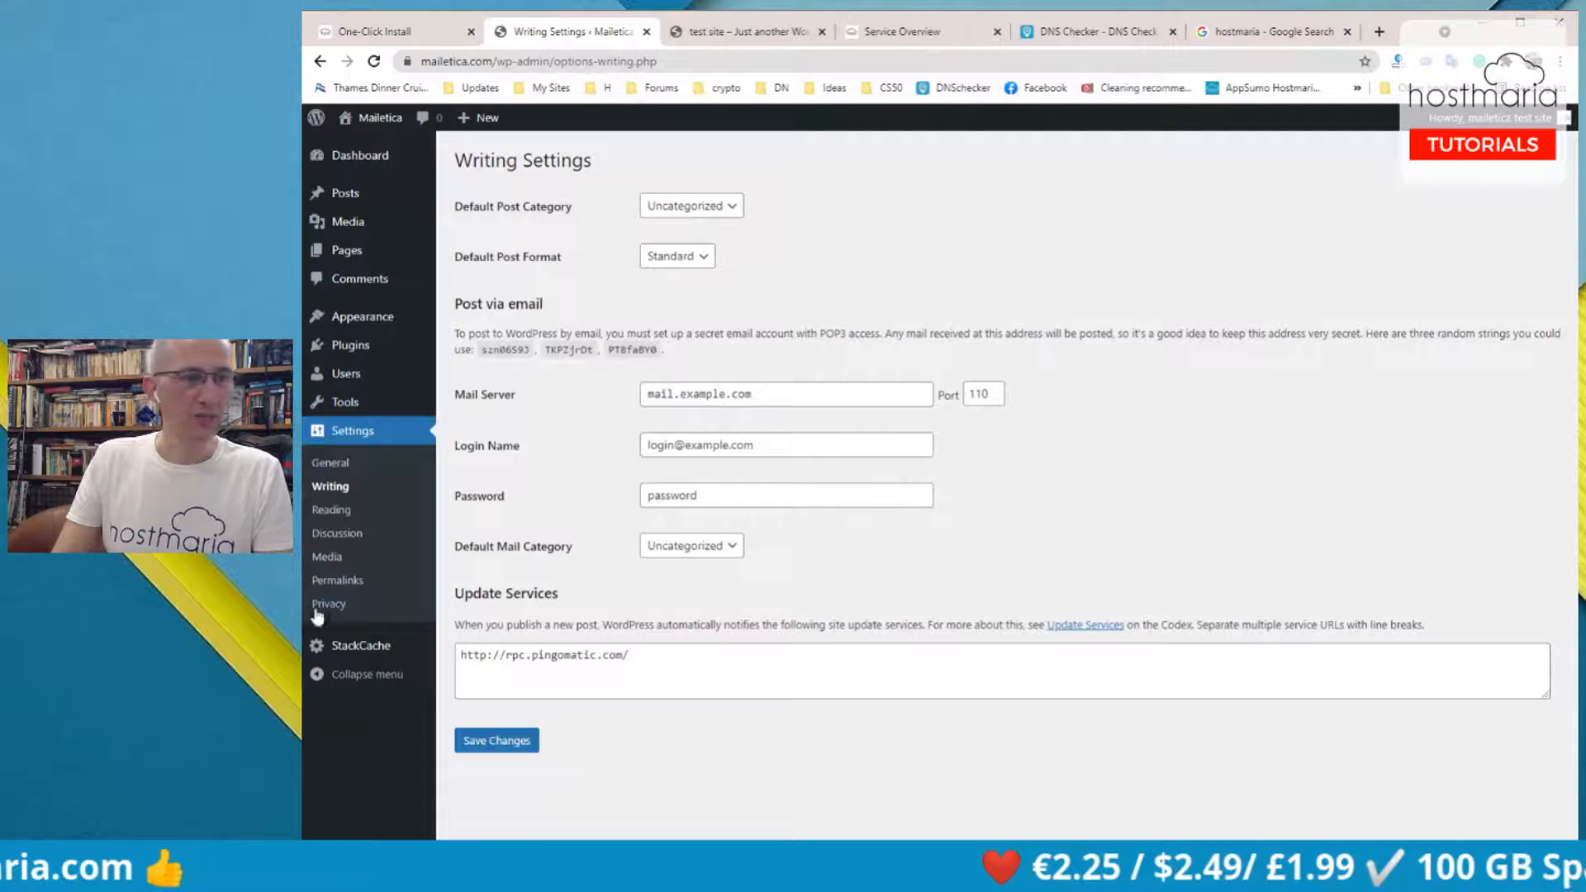
pyautogui.click(338, 582)
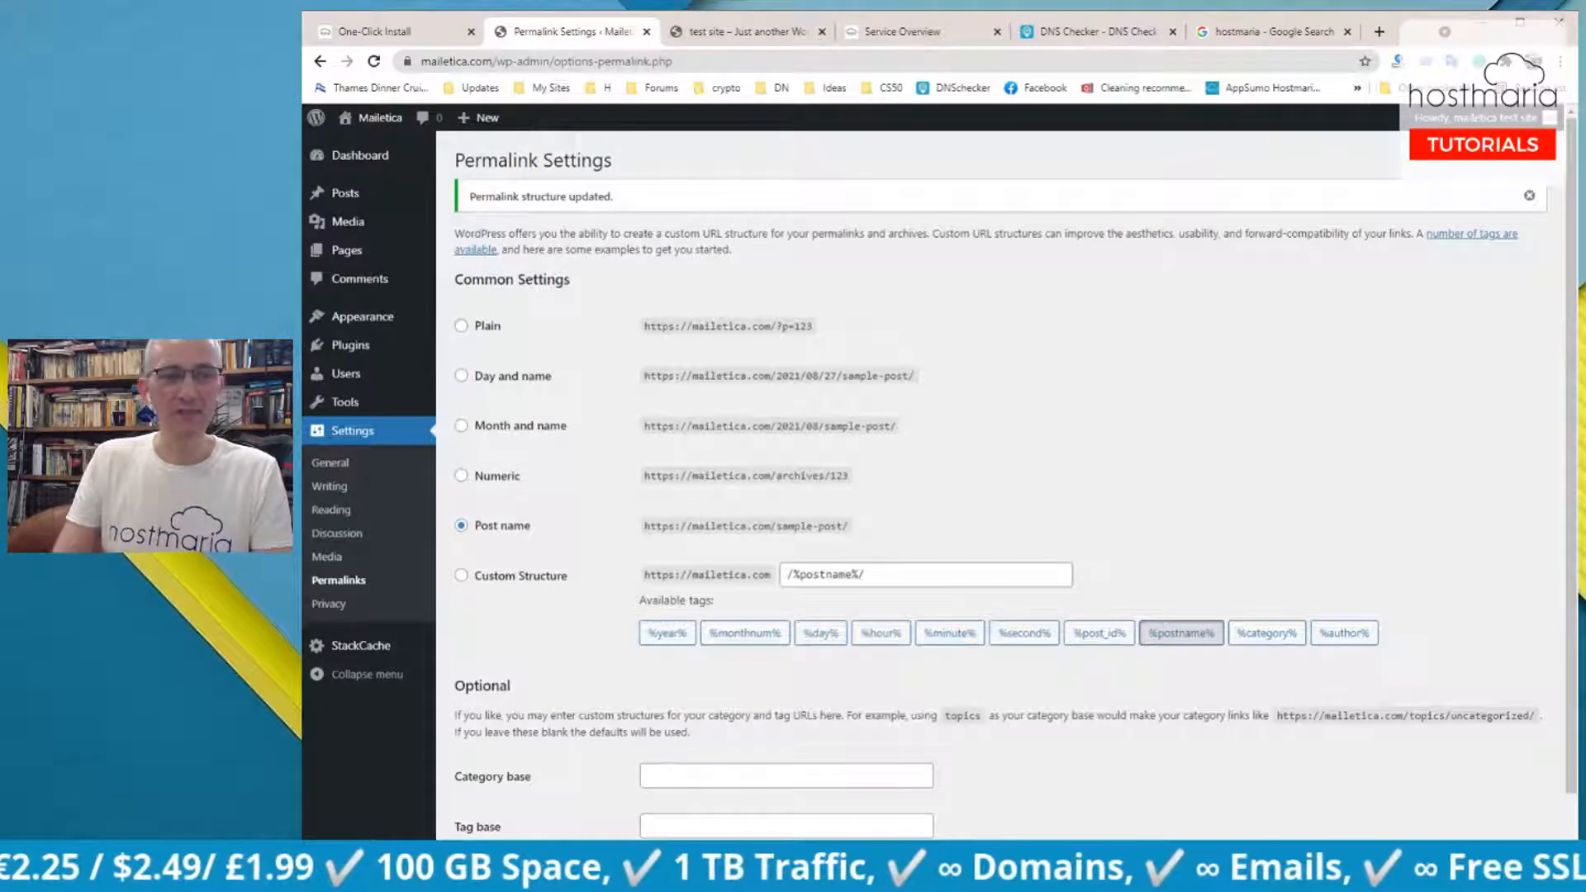
pyautogui.moveTo(680, 526); pyautogui.dragTo(837, 526)
pyautogui.click(837, 526)
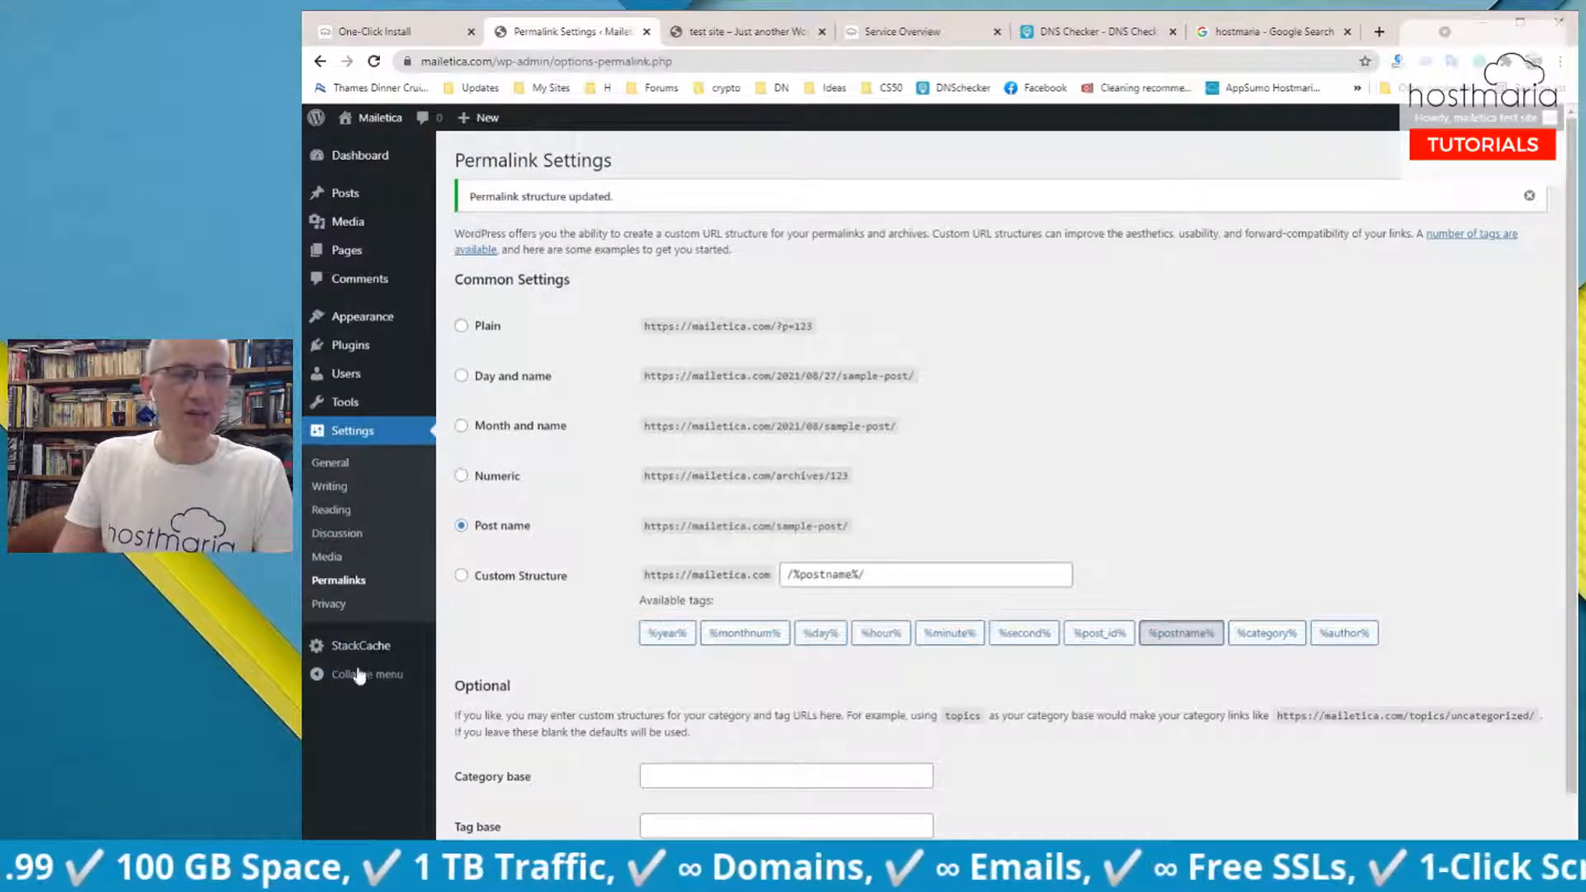
pyautogui.click(372, 645)
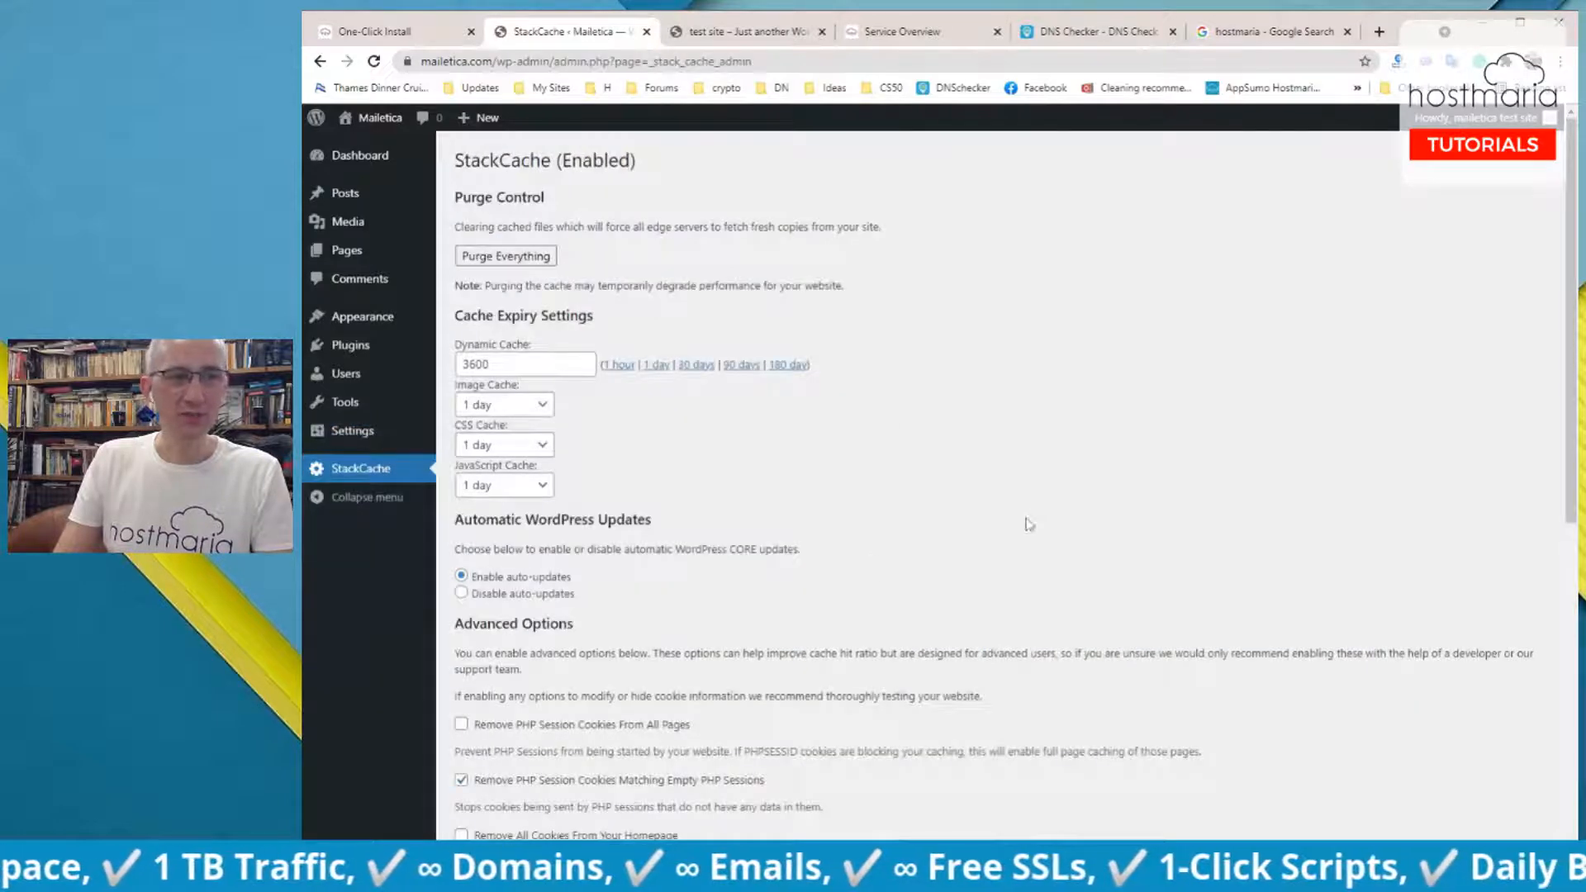
pyautogui.scroll(-8, 1027, 522)
pyautogui.scroll(7, 1027, 518)
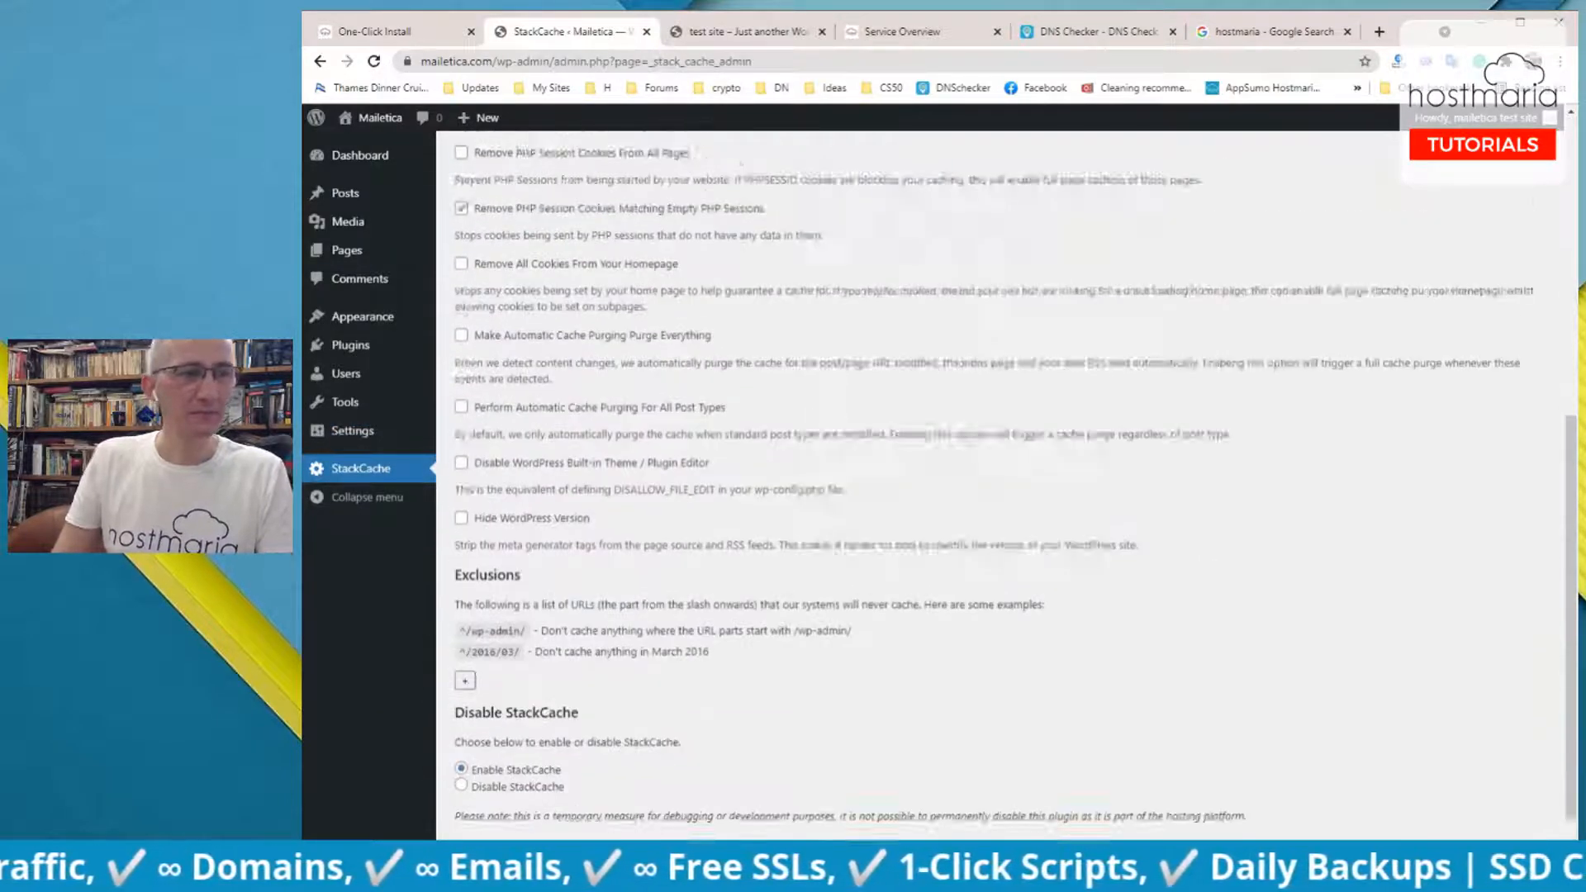
pyautogui.click(357, 347)
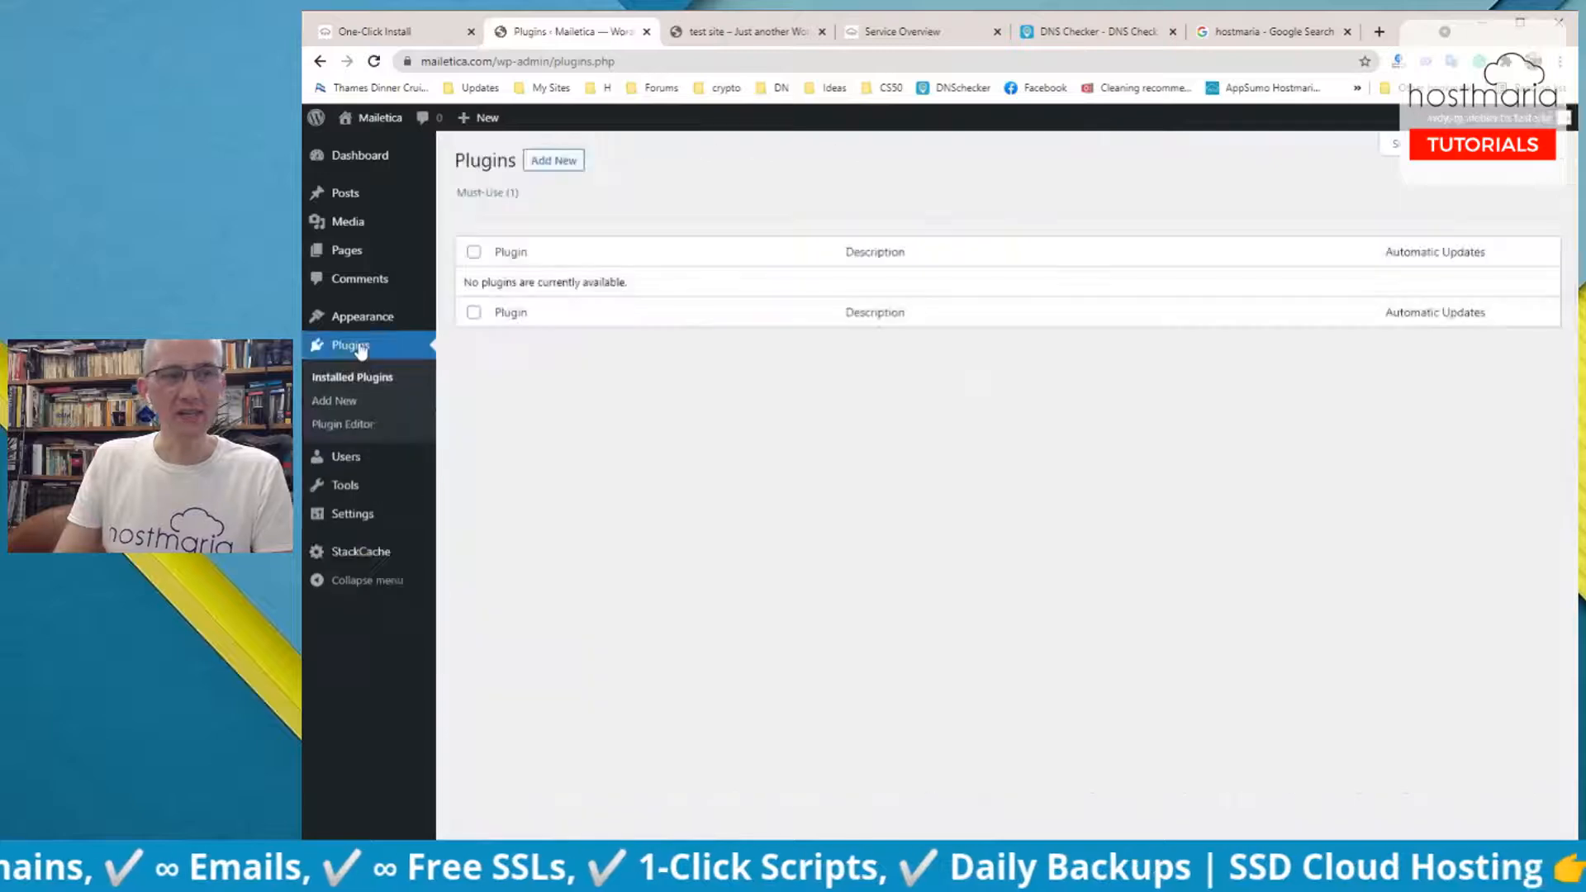
# Search Add Plugins for 'force https' and check one result's rating and years since last update.
pyautogui.click(564, 163)
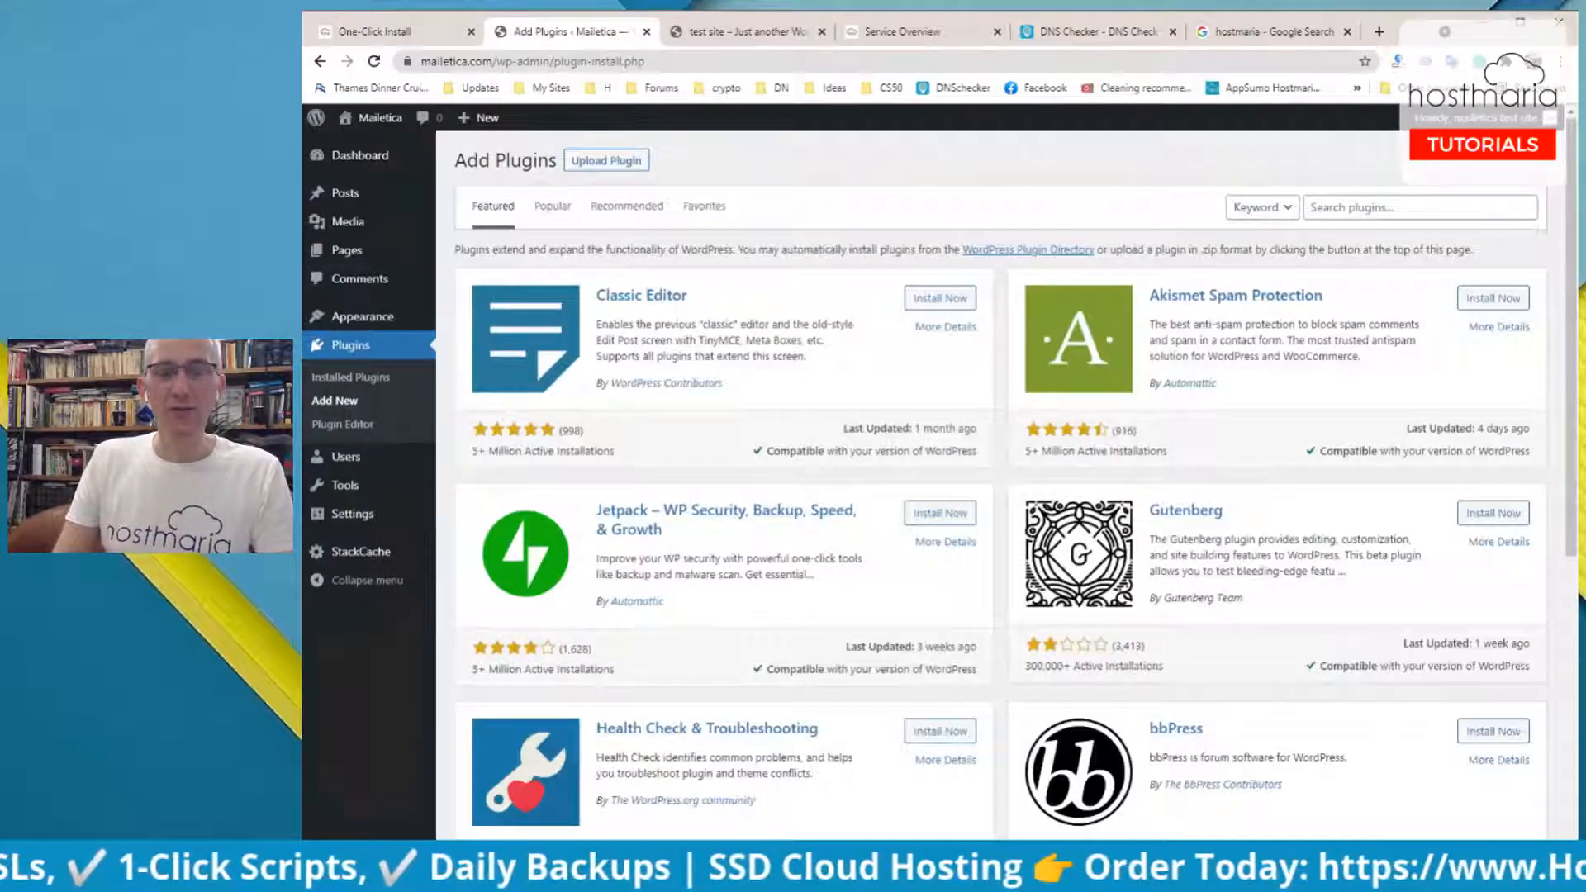
pyautogui.click(1387, 208)
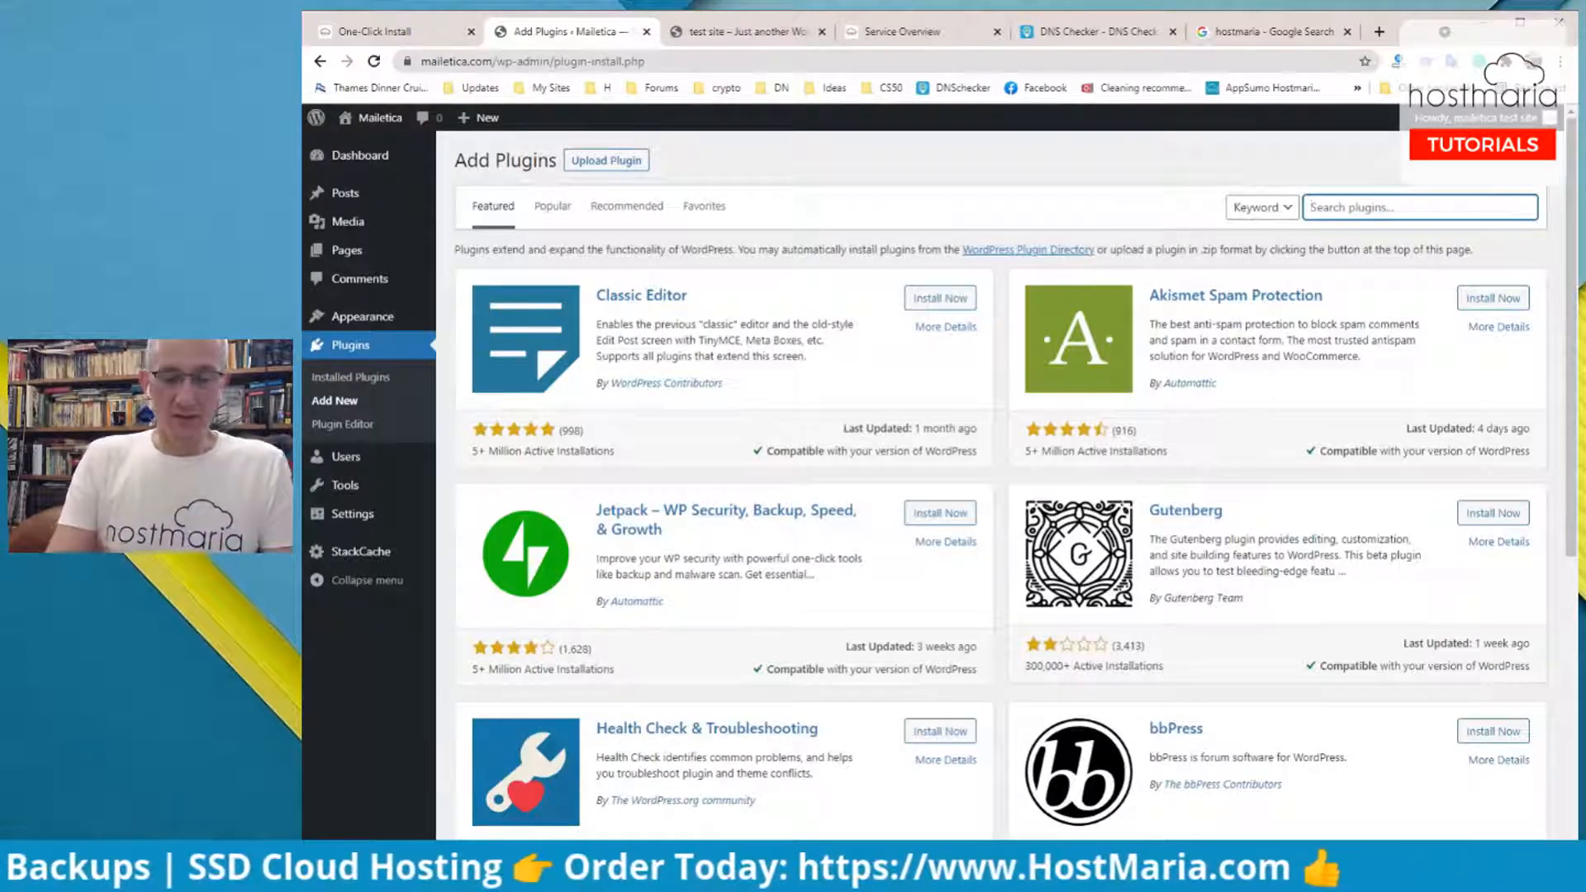
pyautogui.write('force https')
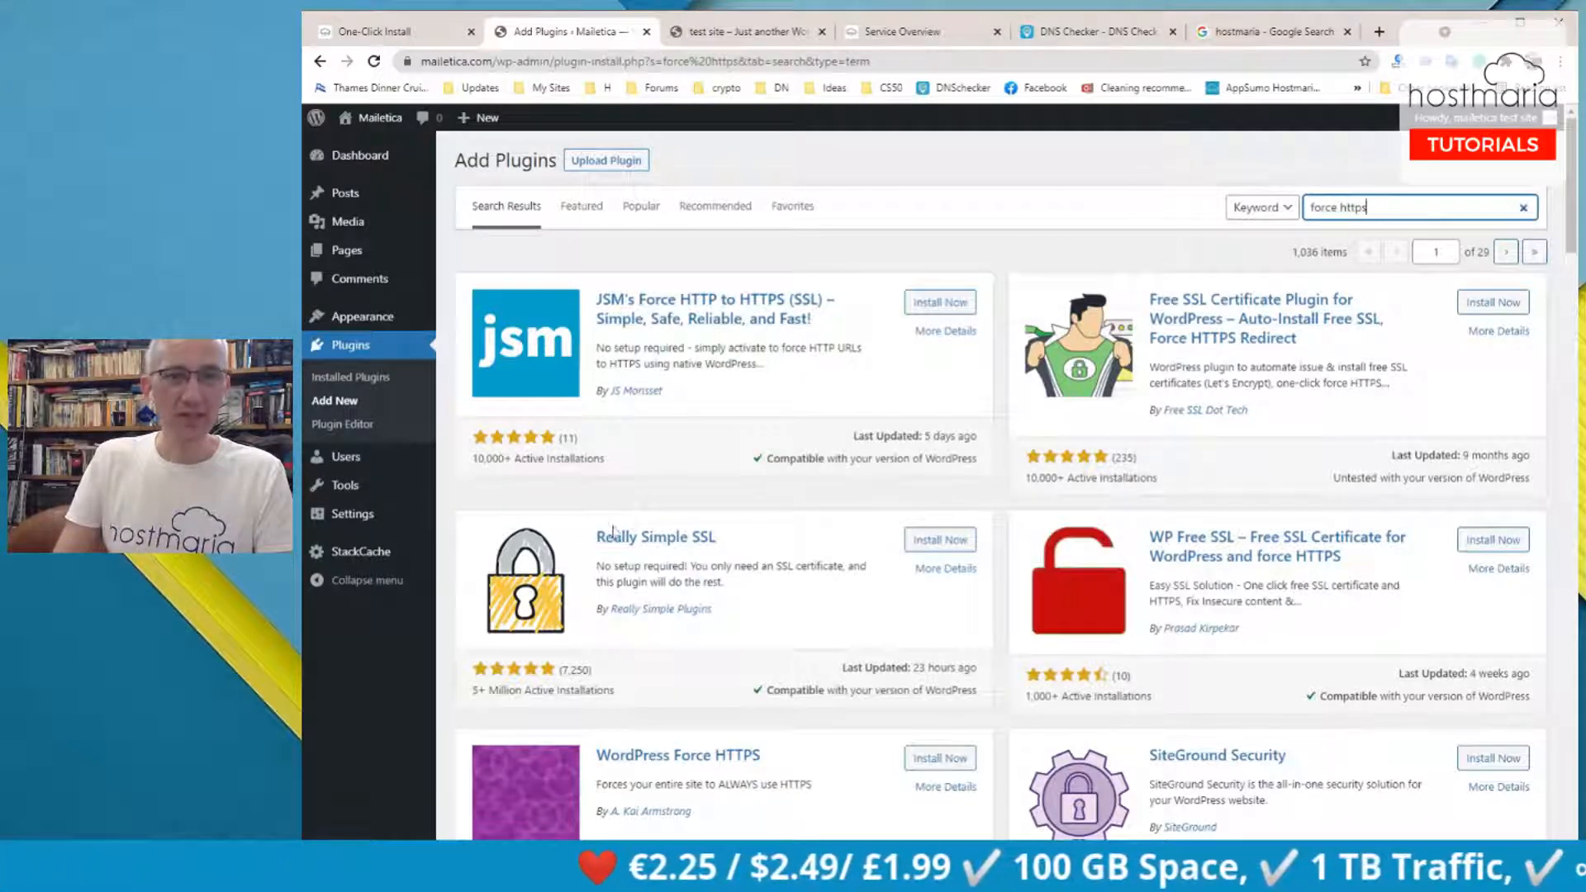
pyautogui.scroll(-2, 731, 568)
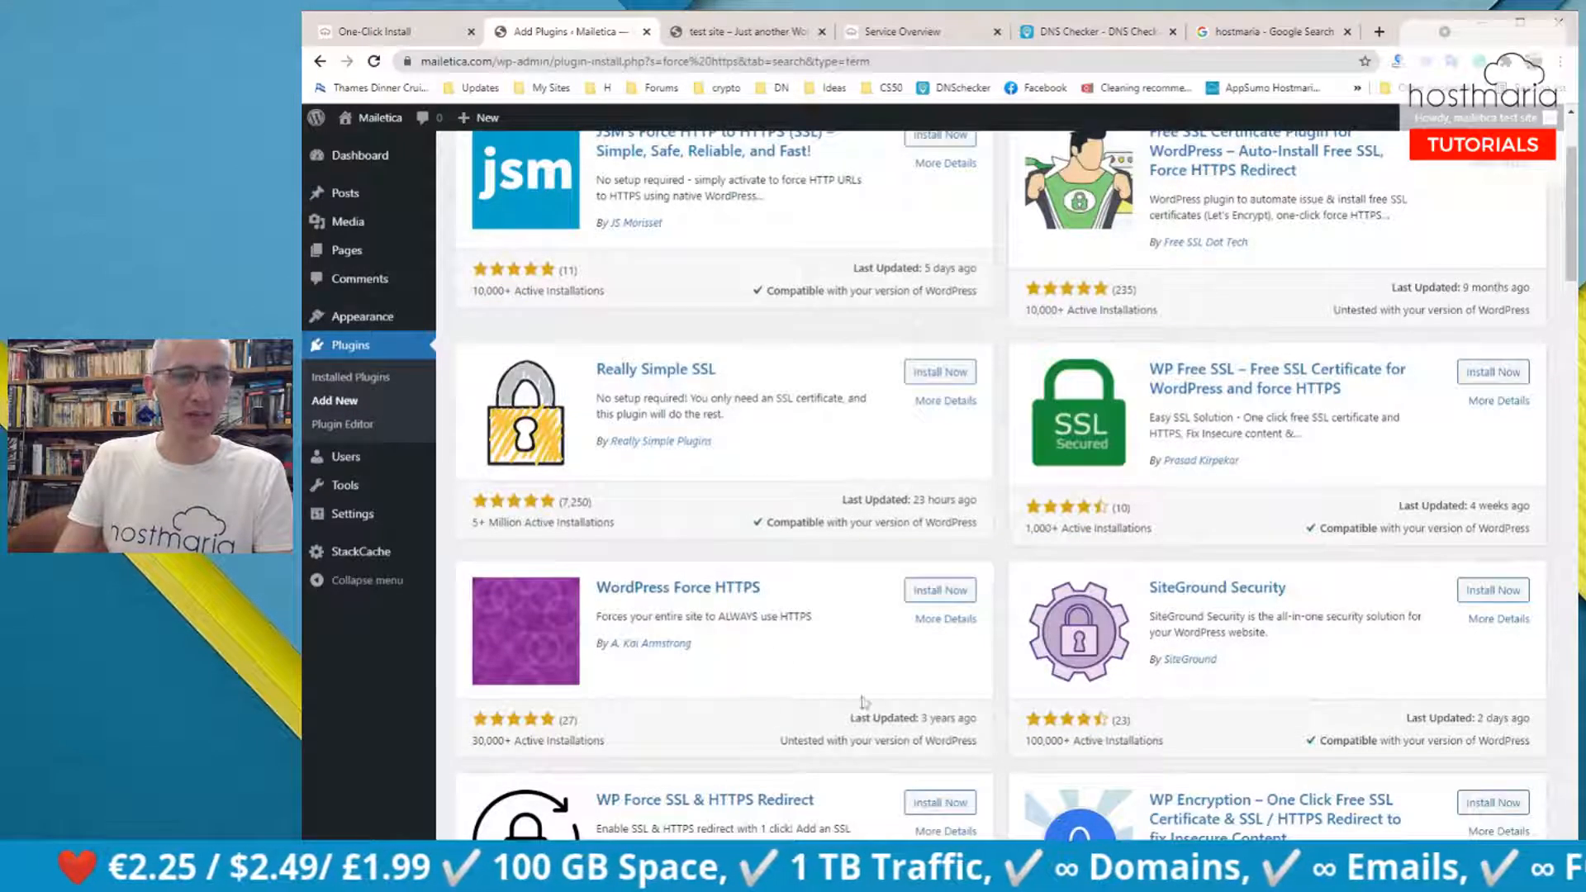
pyautogui.moveTo(928, 718); pyautogui.dragTo(558, 720)
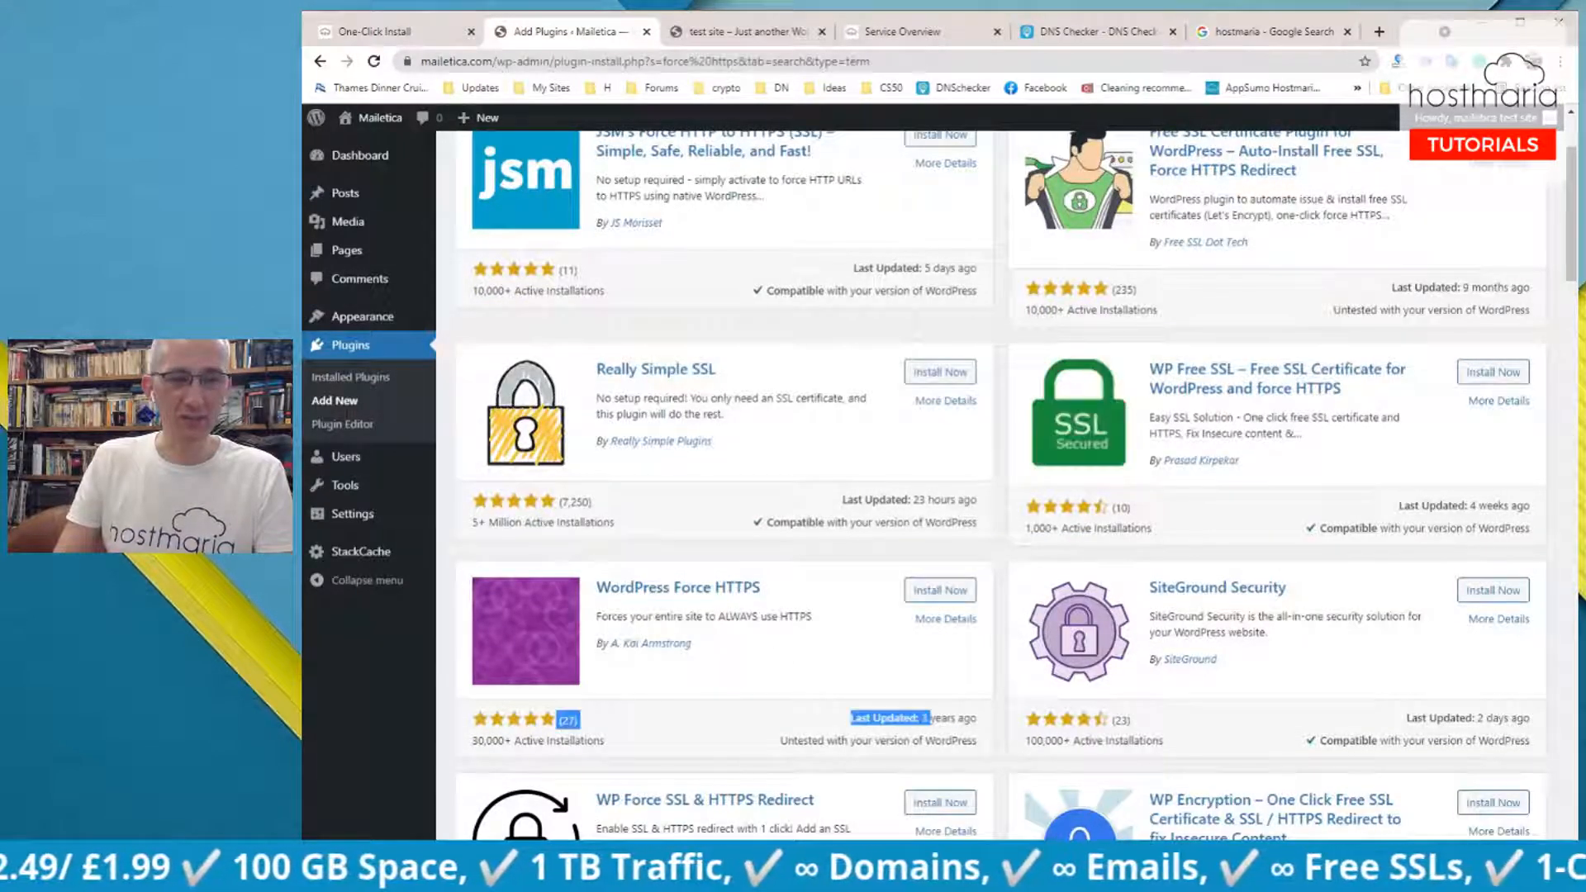
pyautogui.doubleClick(943, 719)
pyautogui.click(944, 719)
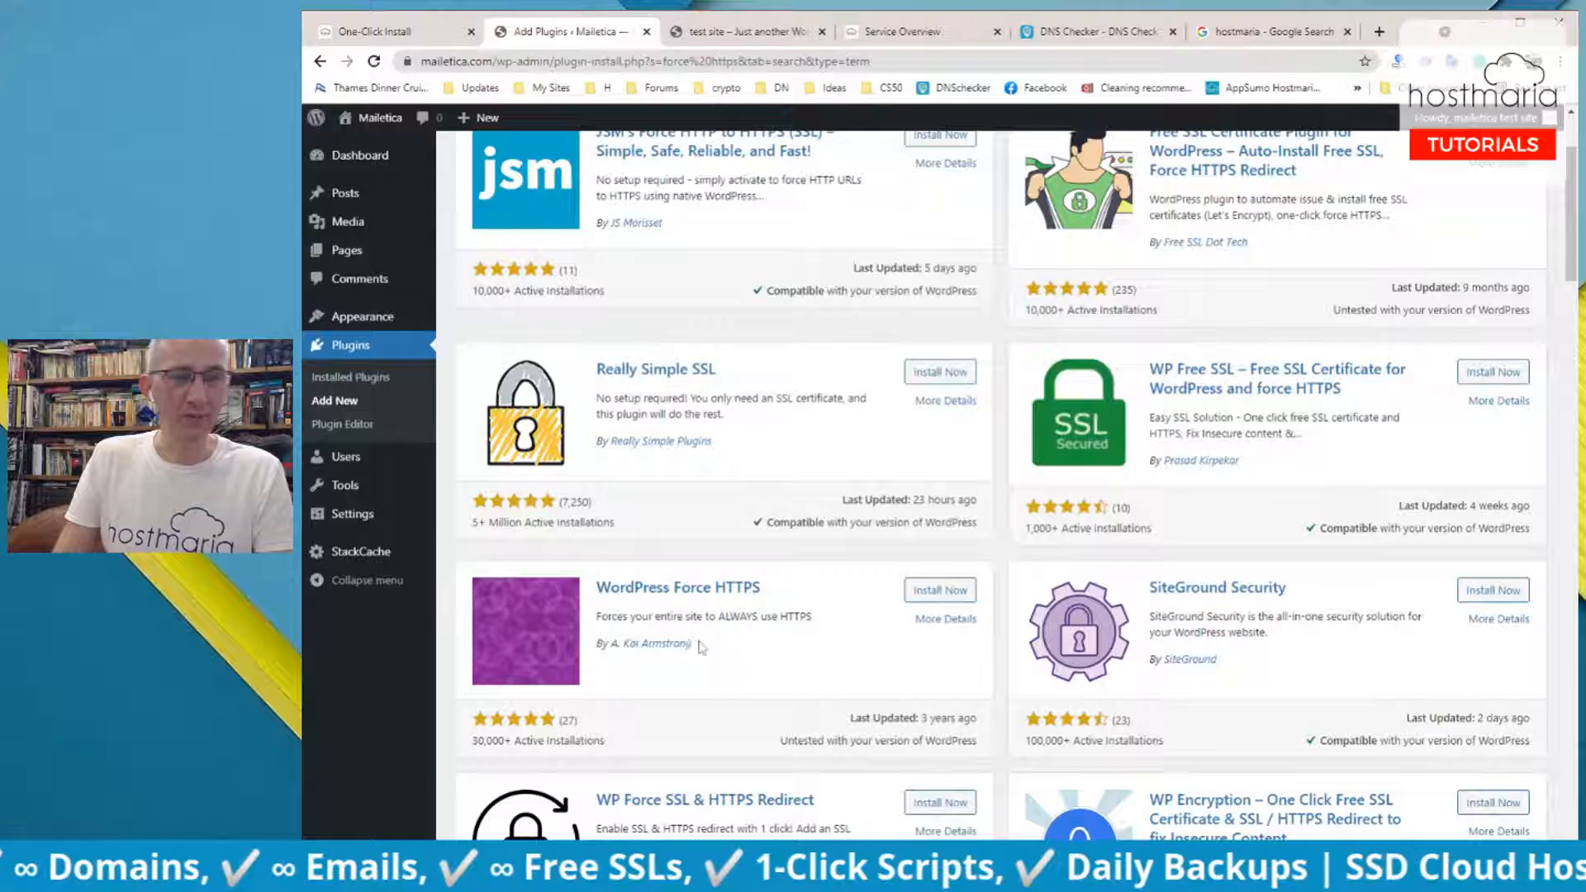
# Install and activate JSM's Force HTTP to HTTPS, then go back to Add Plugins.
pyautogui.scroll(2, 682, 643)
pyautogui.click(937, 301)
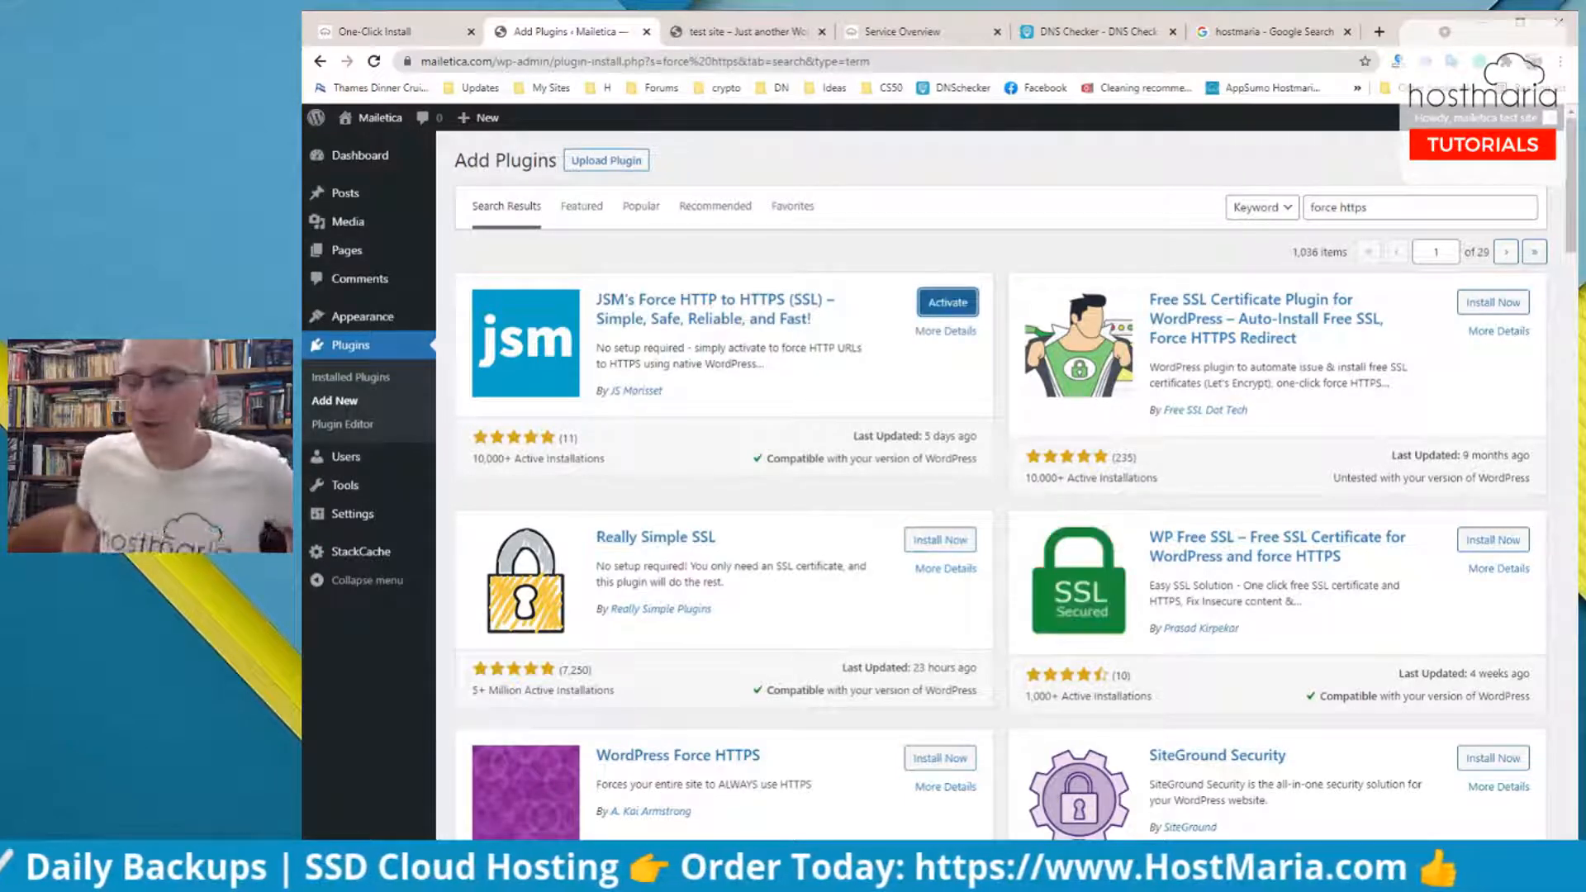
pyautogui.click(944, 304)
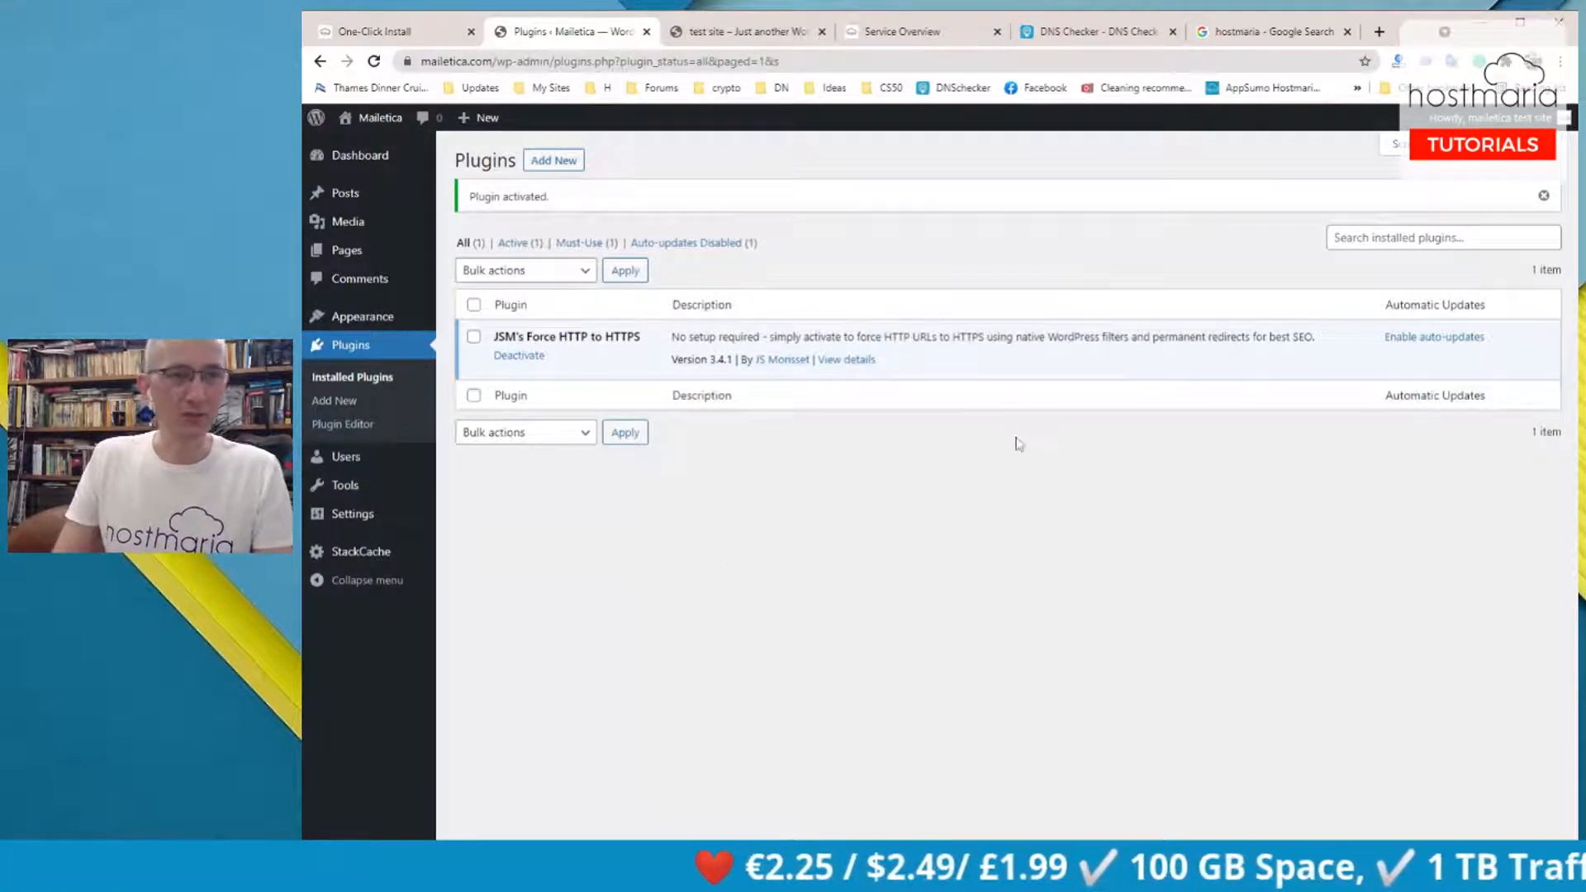
pyautogui.click(554, 163)
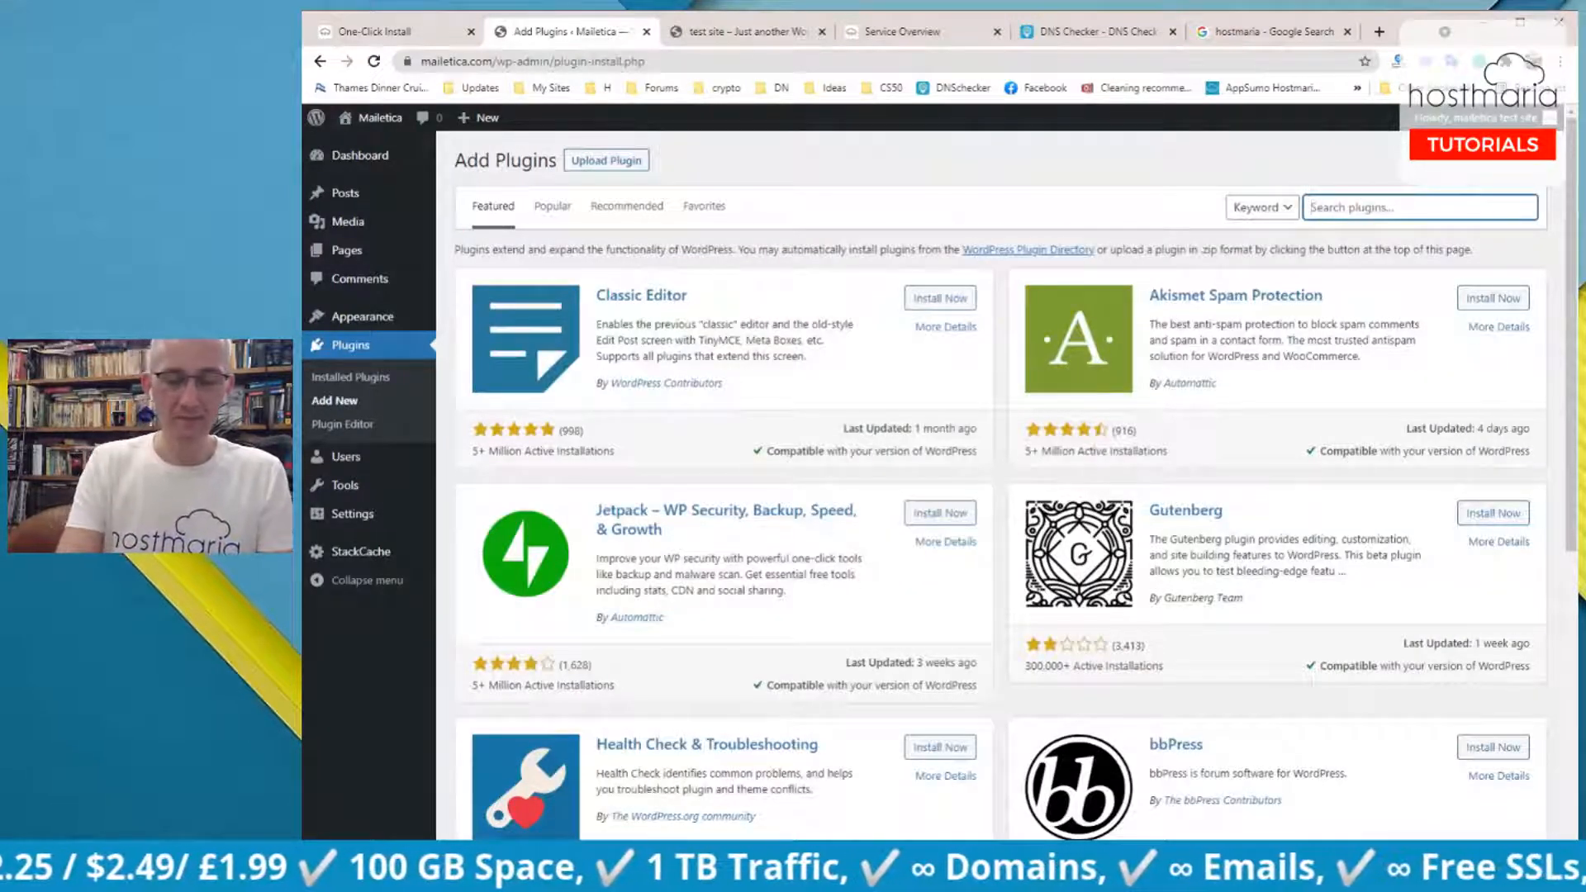
# Search for 'cache enabler', then install and activate the Cache Enabler 1.7.2 plugin.
pyautogui.write('cache enabler')
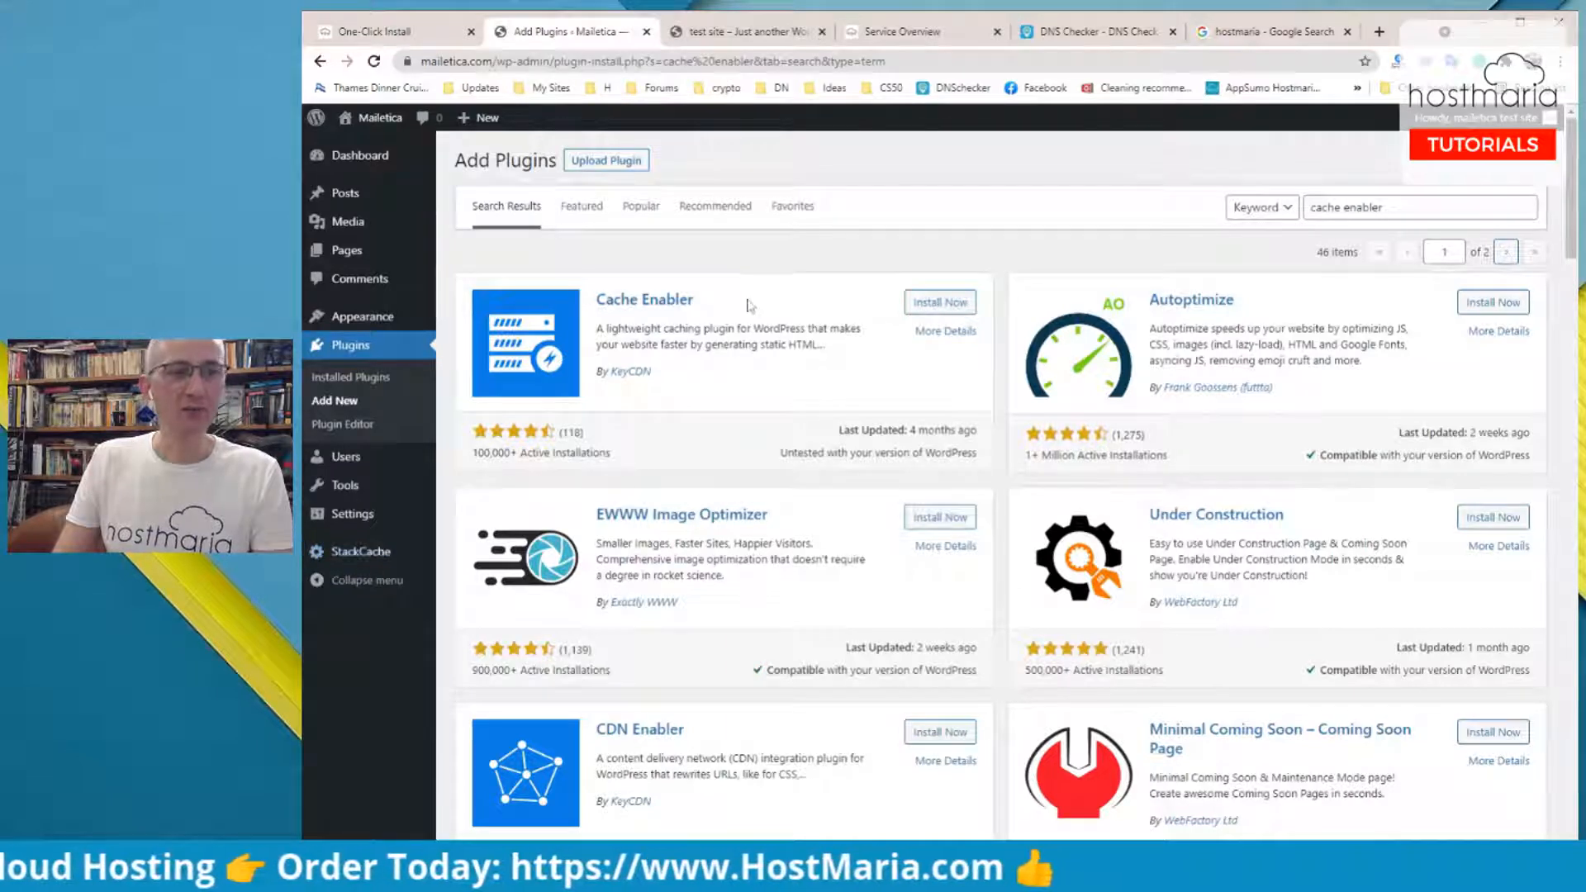
pyautogui.click(942, 302)
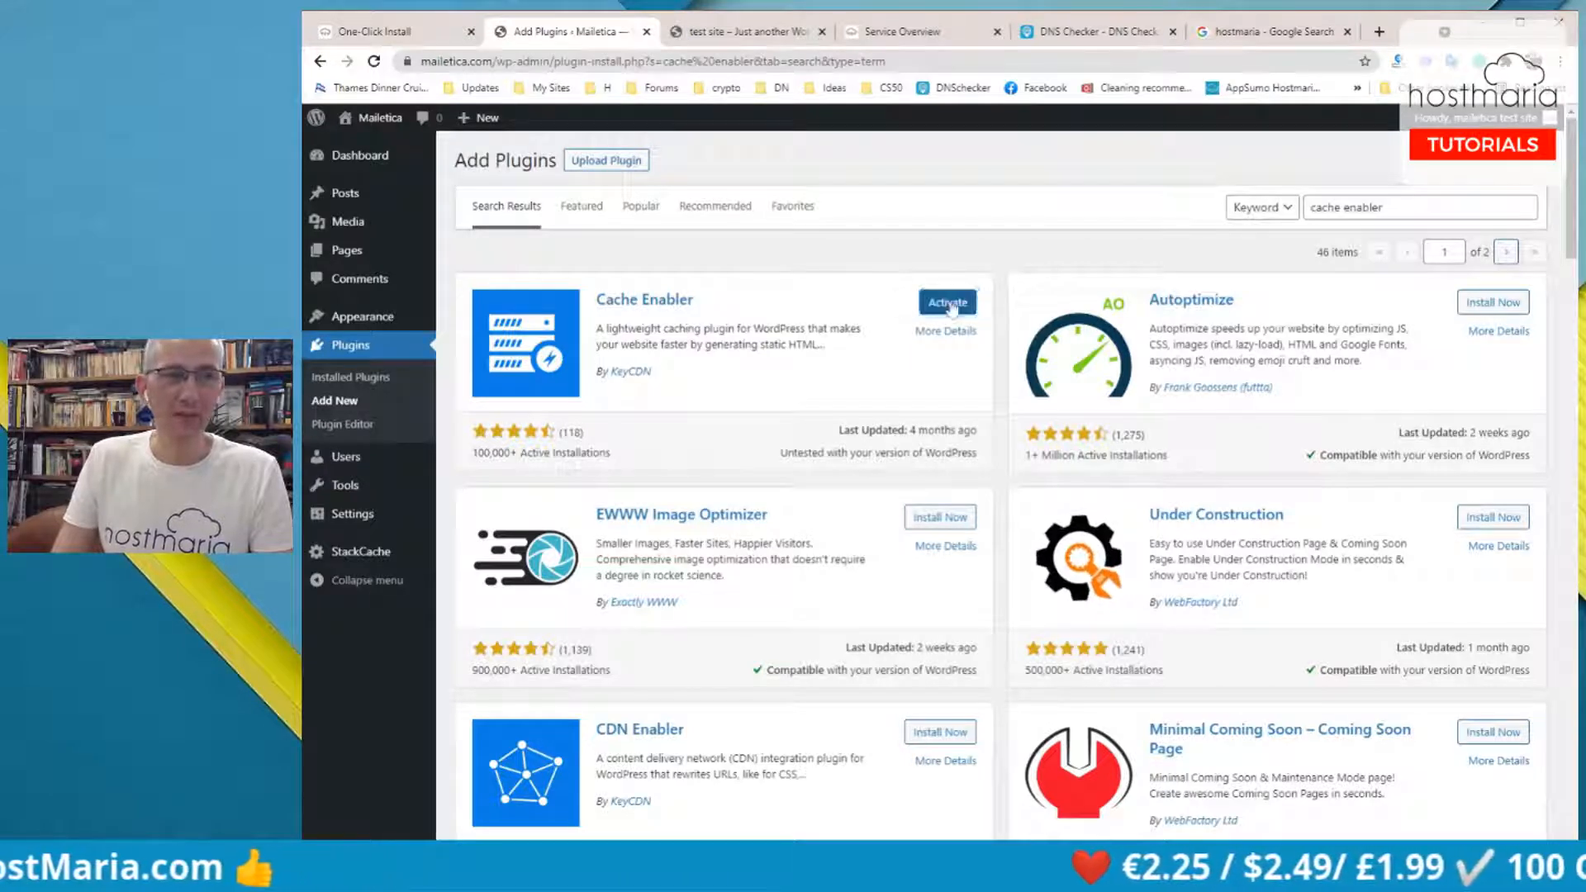
pyautogui.click(948, 303)
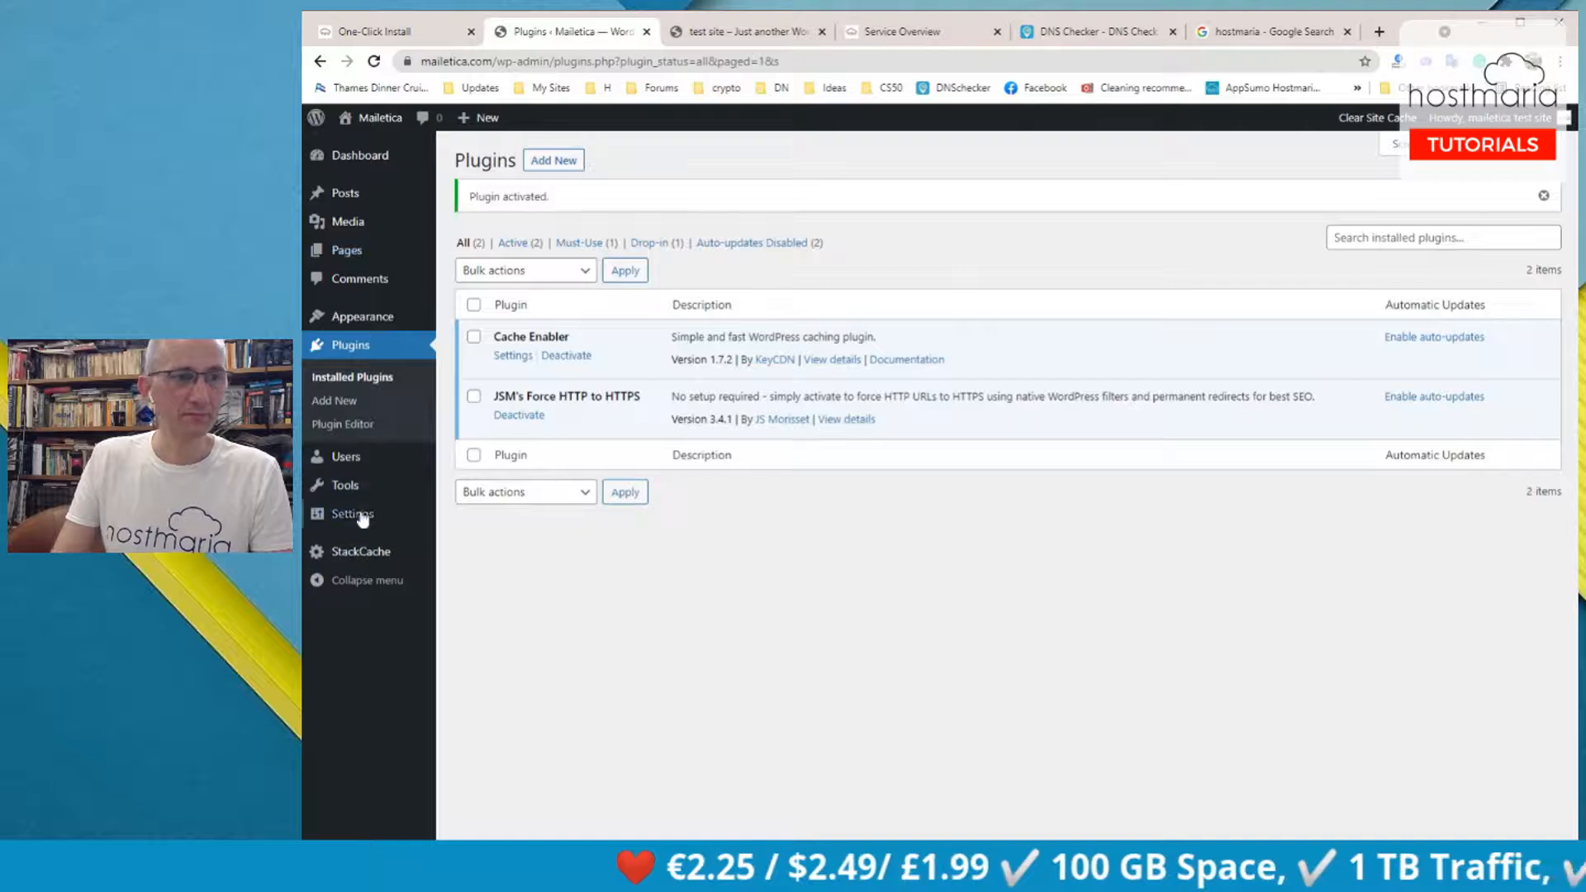
# In Cache Enabler settings, enable cache clearing on post updates, comment changes and plugin toggles.
pyautogui.moveTo(362, 519)
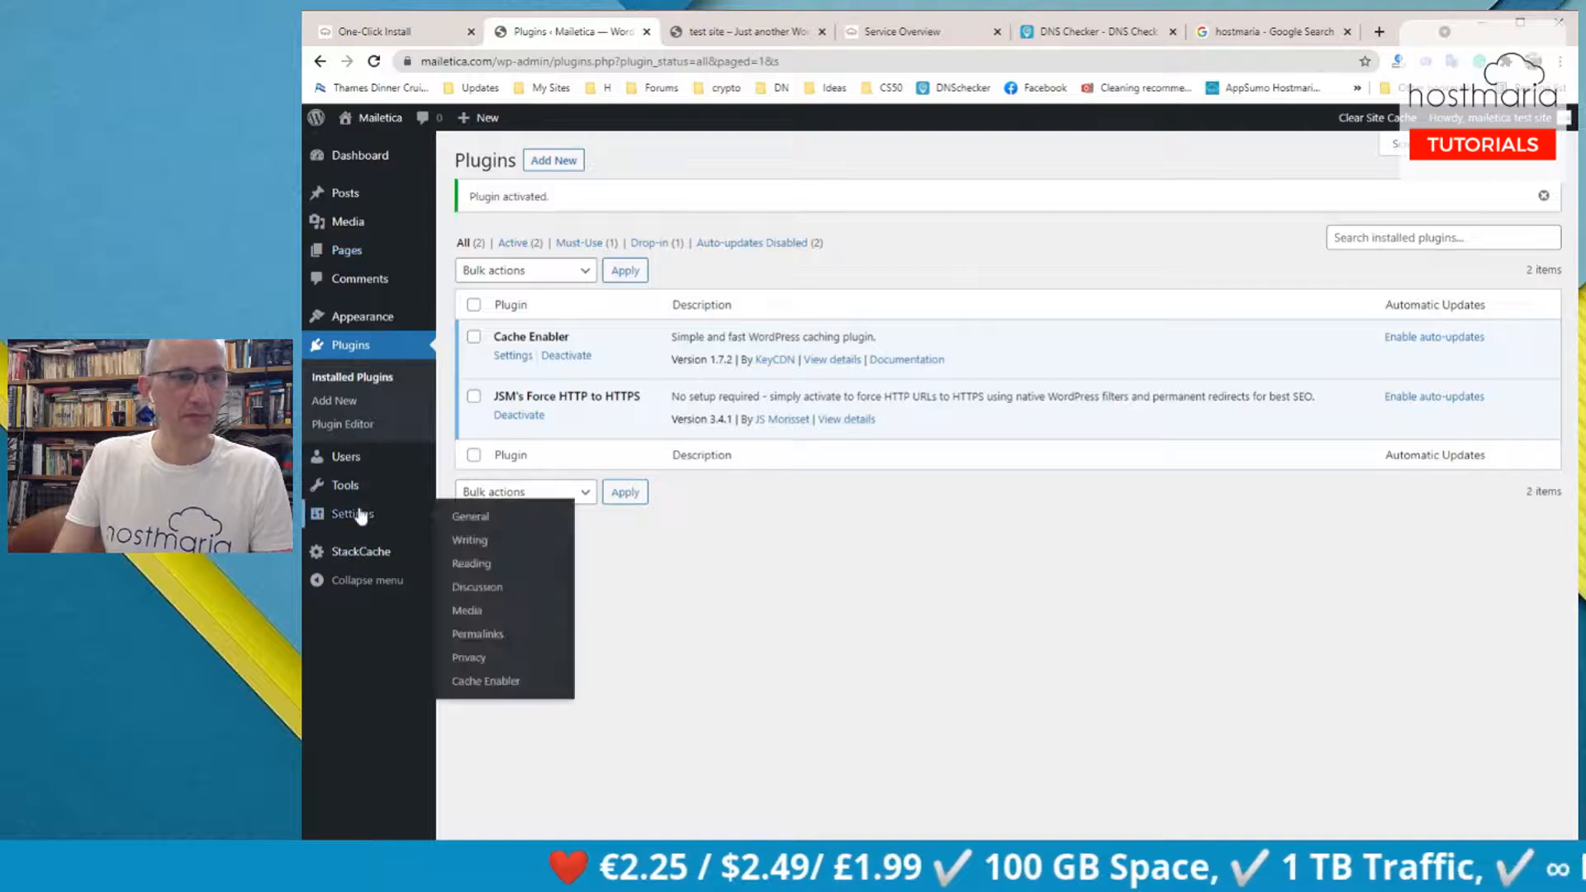
pyautogui.click(486, 682)
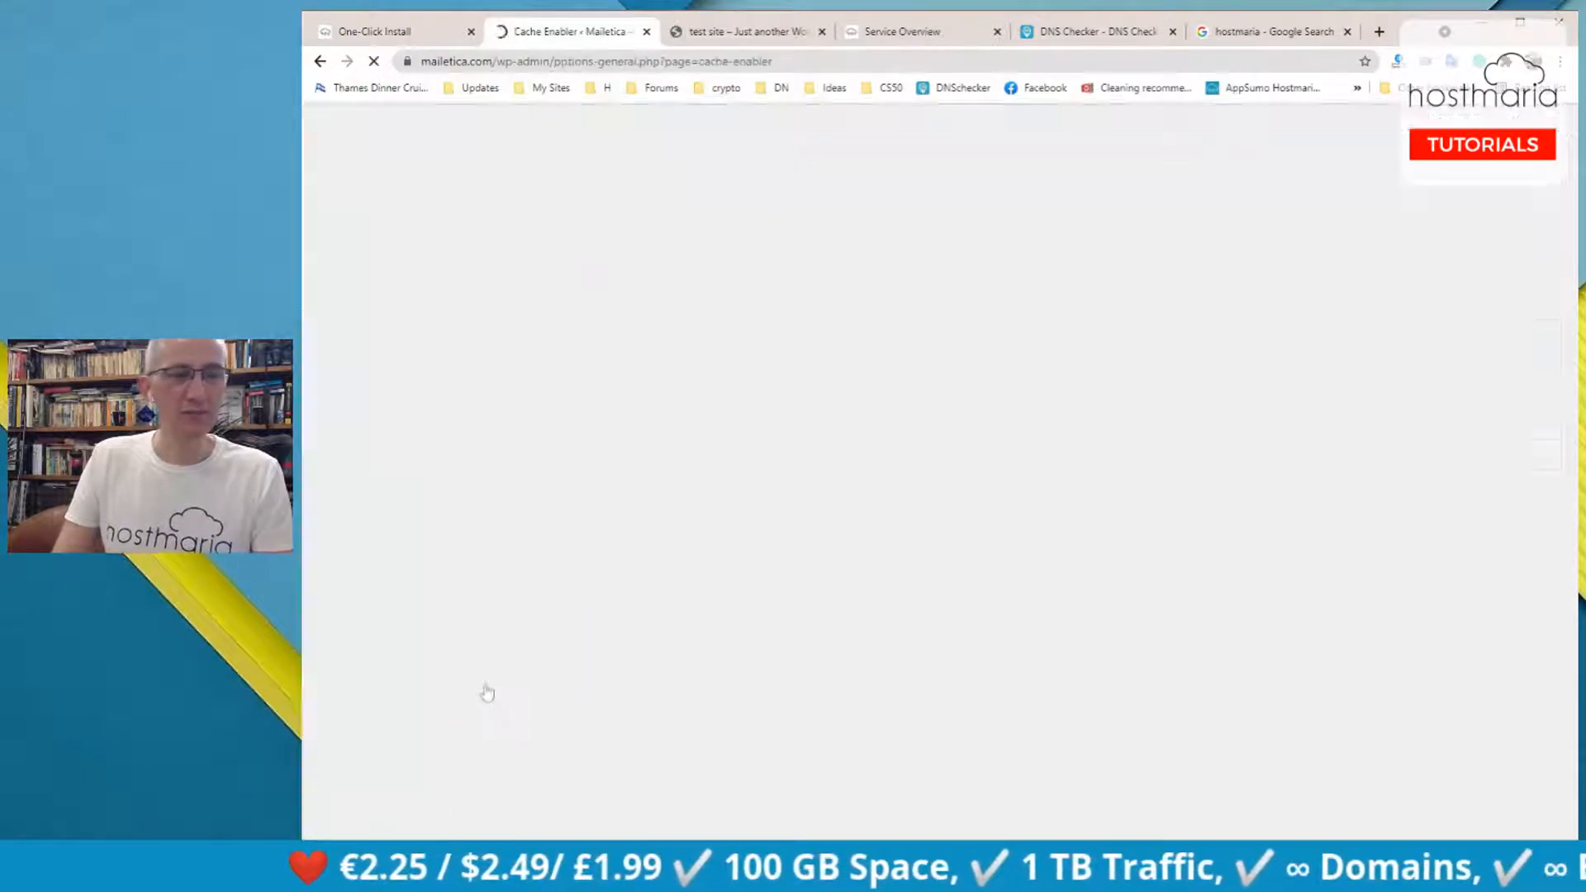
pyautogui.scroll(-1, 777, 461)
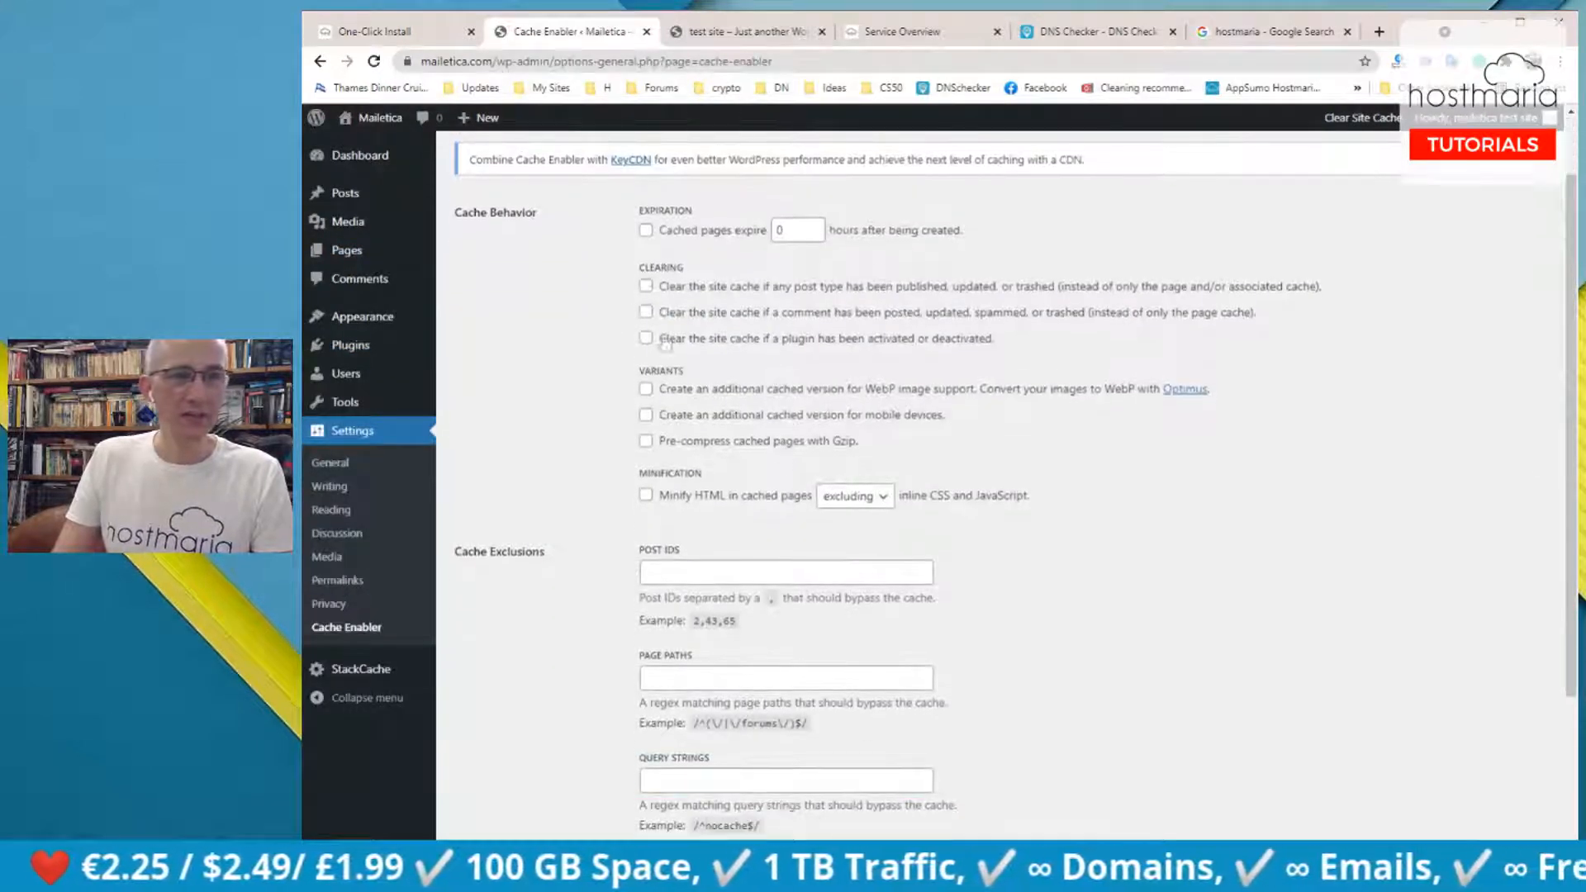
pyautogui.click(645, 338)
pyautogui.click(645, 312)
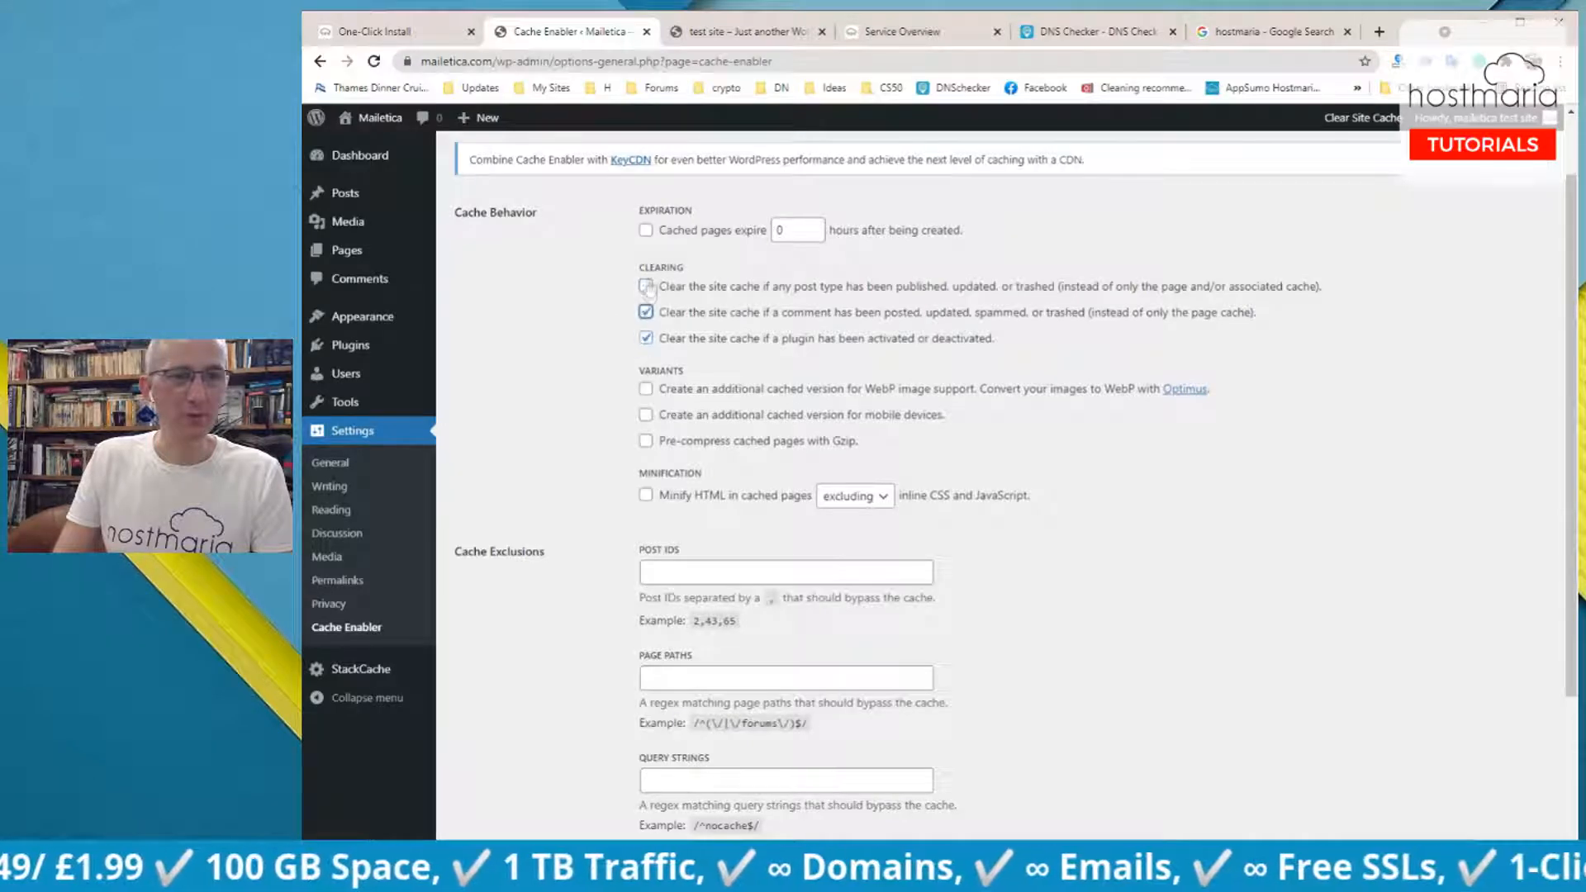
pyautogui.click(646, 285)
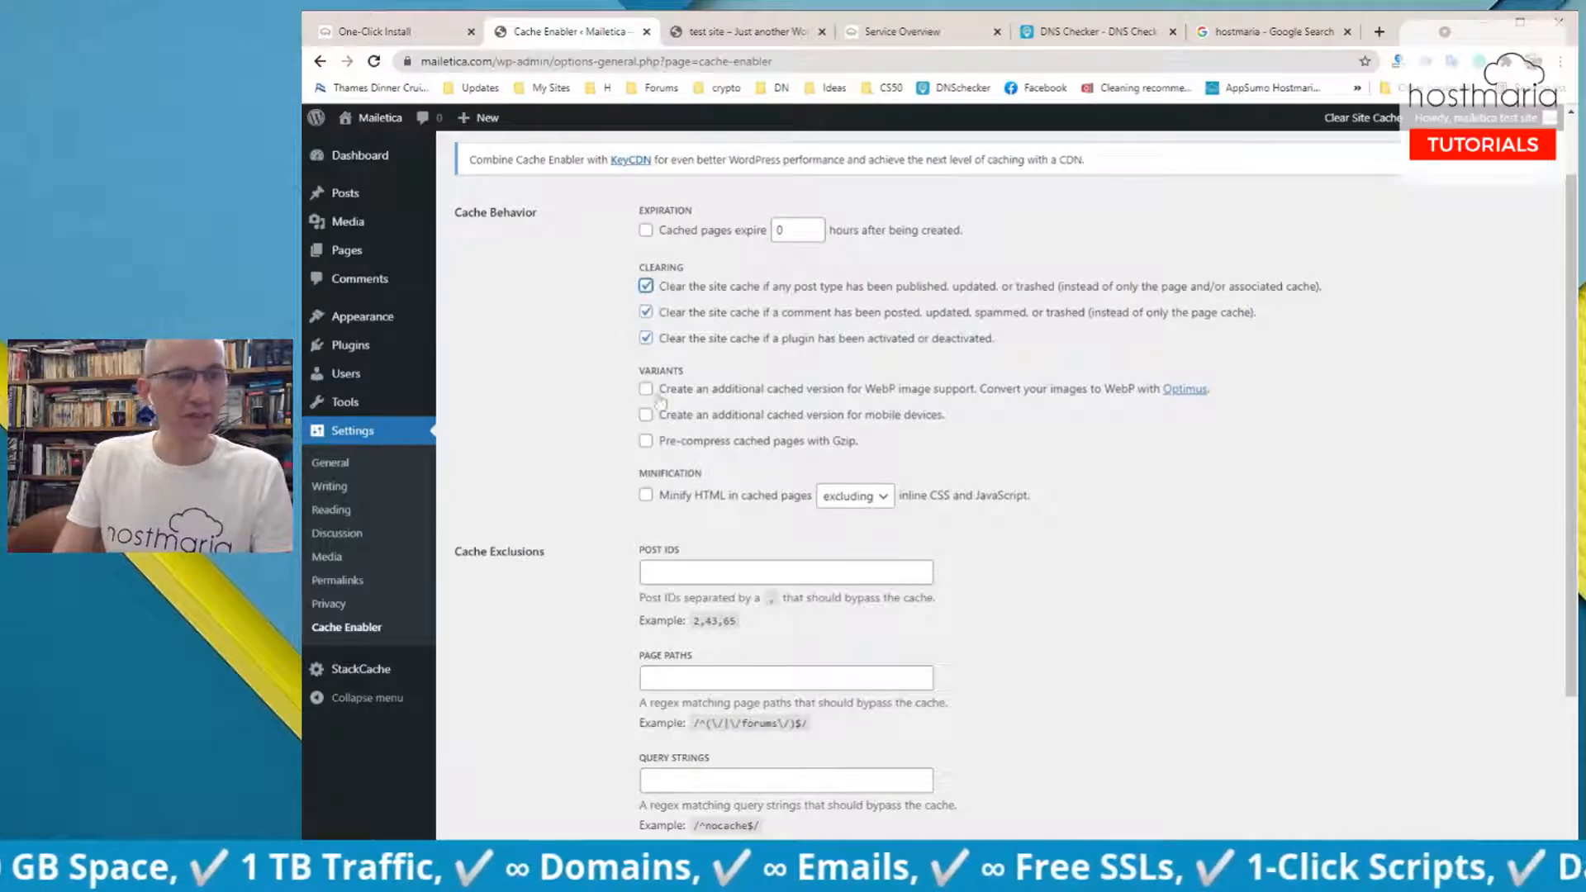
# Save the Cache Enabler settings, clearing the site cache, and go to Add Plugins.
pyautogui.scroll(-1, 548, 308)
pyautogui.scroll(1, 556, 319)
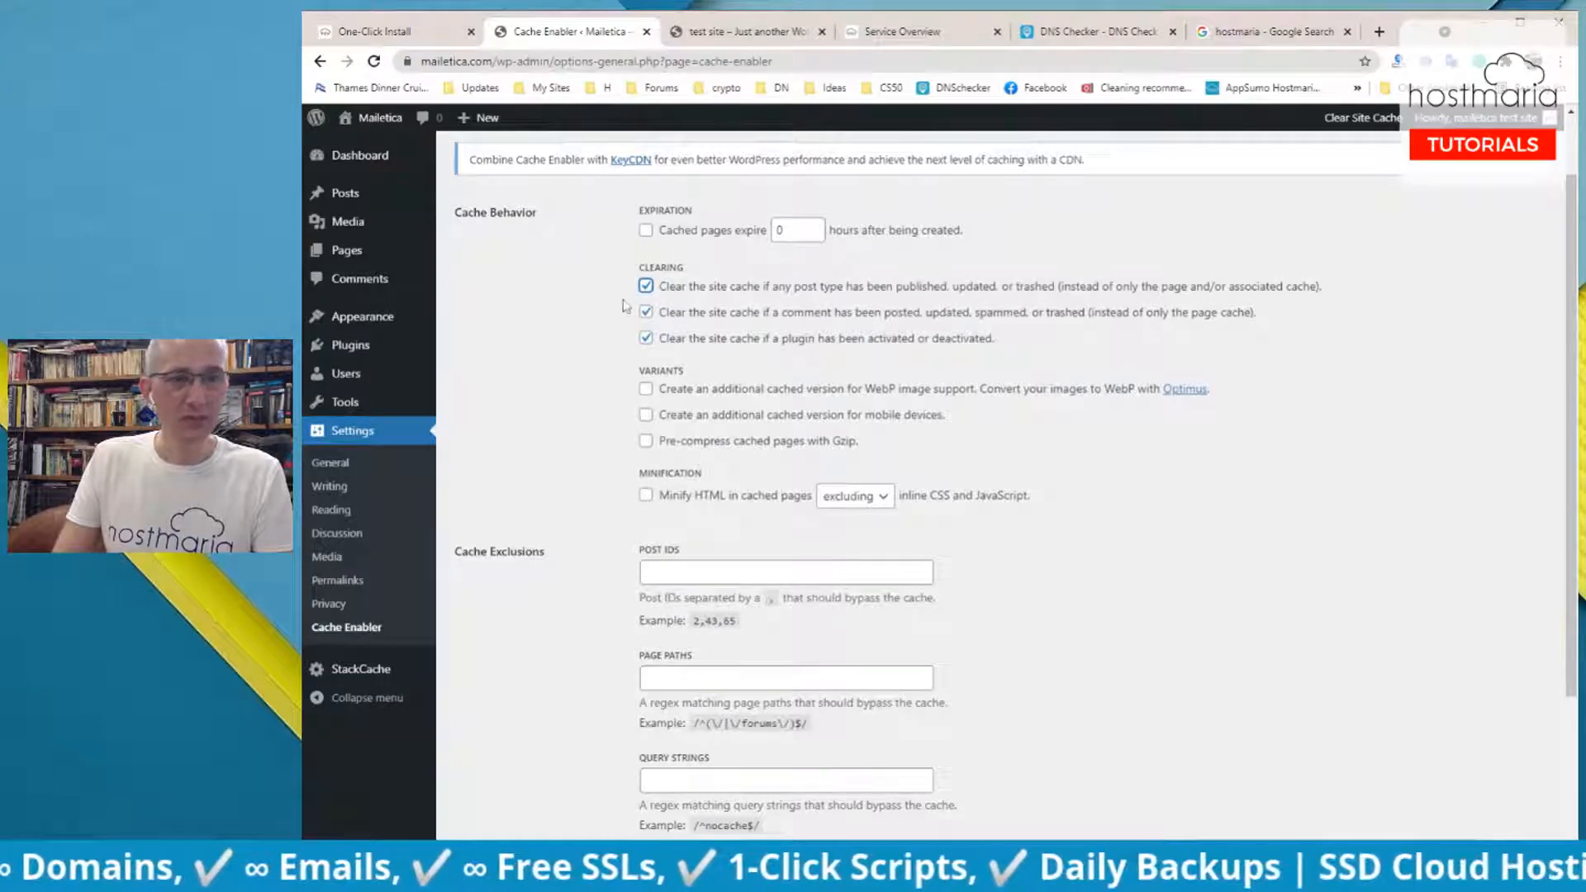
pyautogui.scroll(-3, 584, 379)
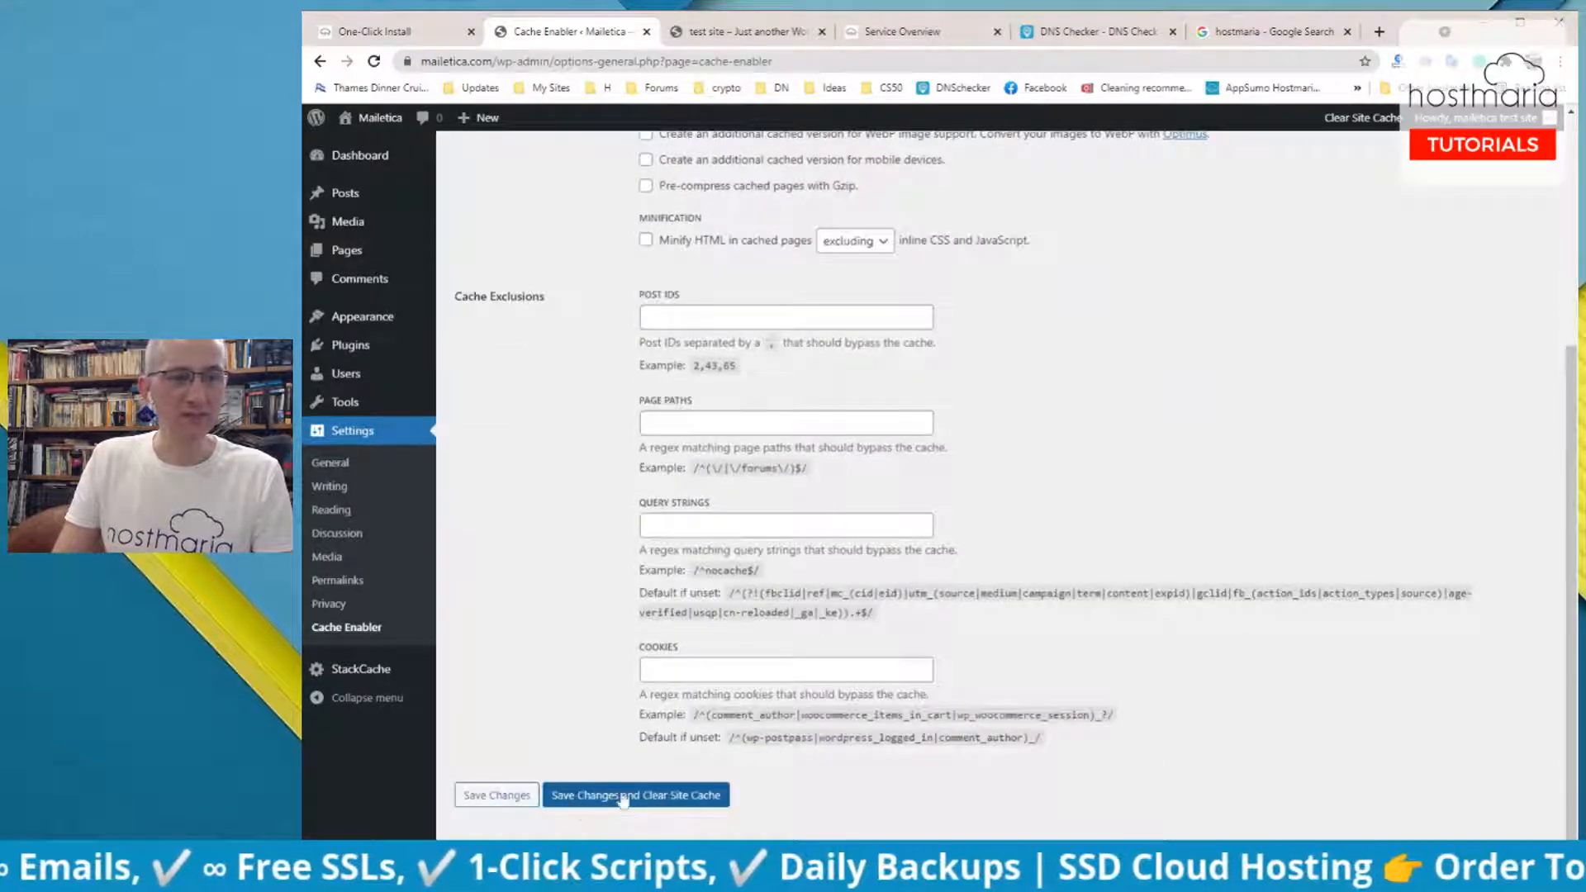
pyautogui.click(623, 796)
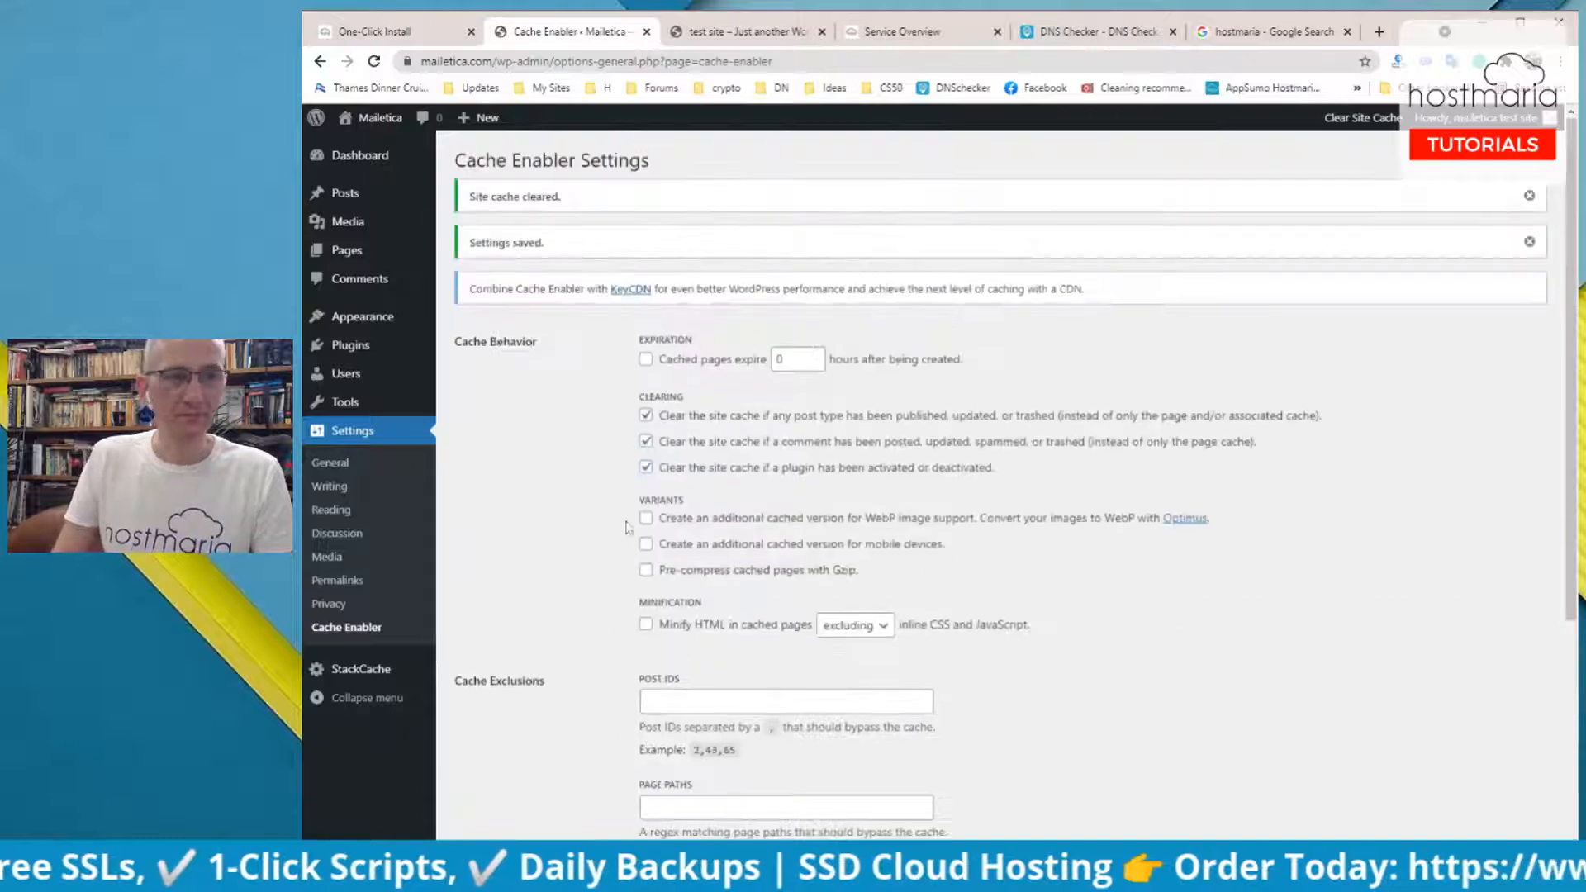
pyautogui.moveTo(363, 348)
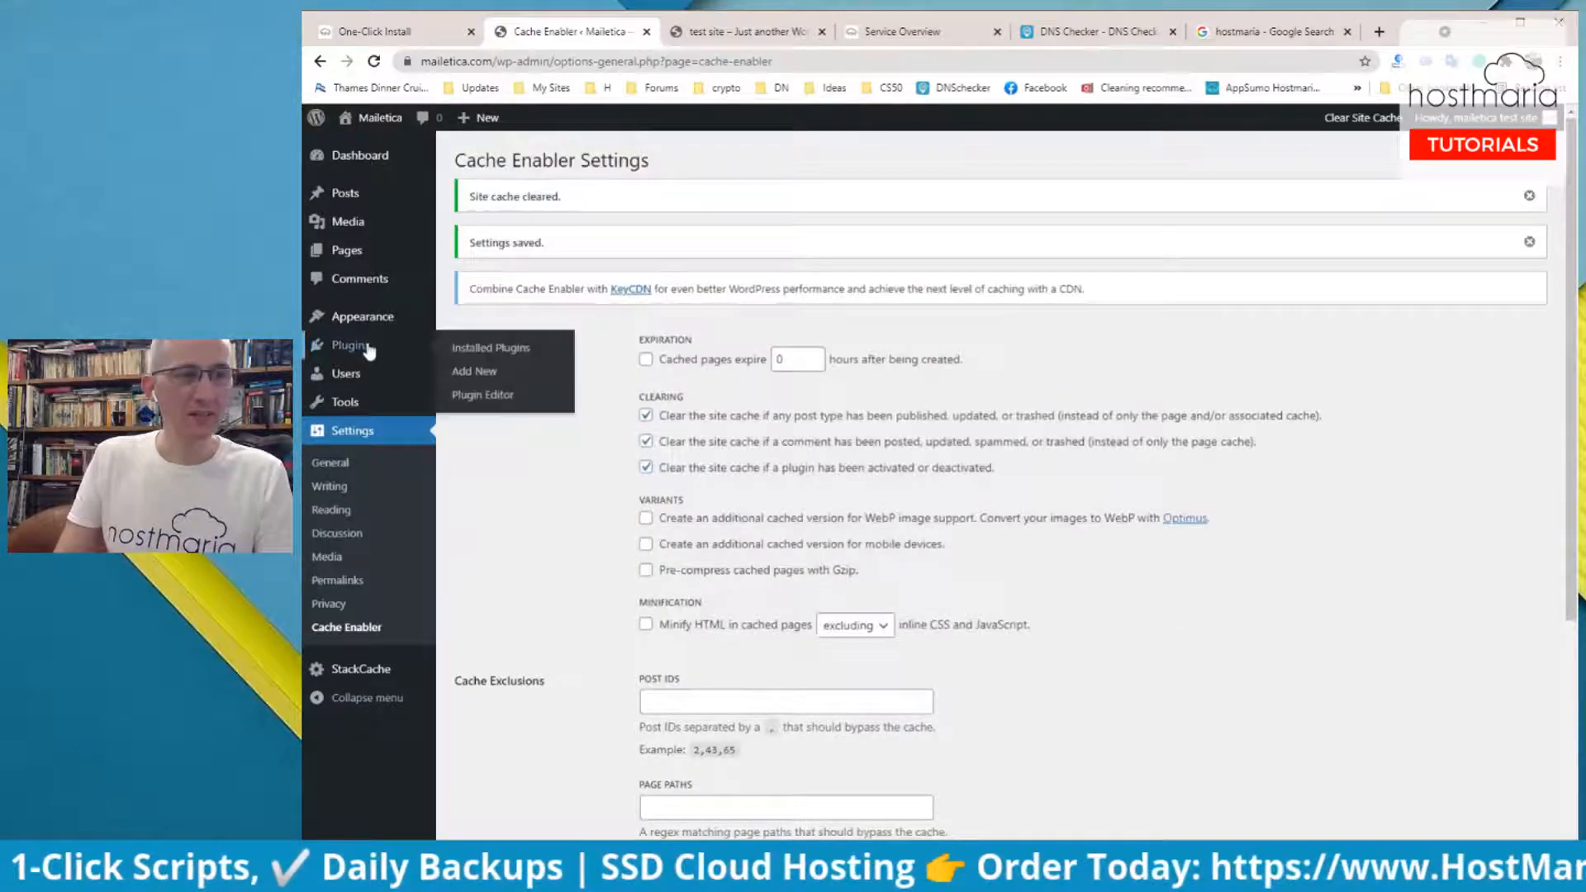
pyautogui.click(469, 374)
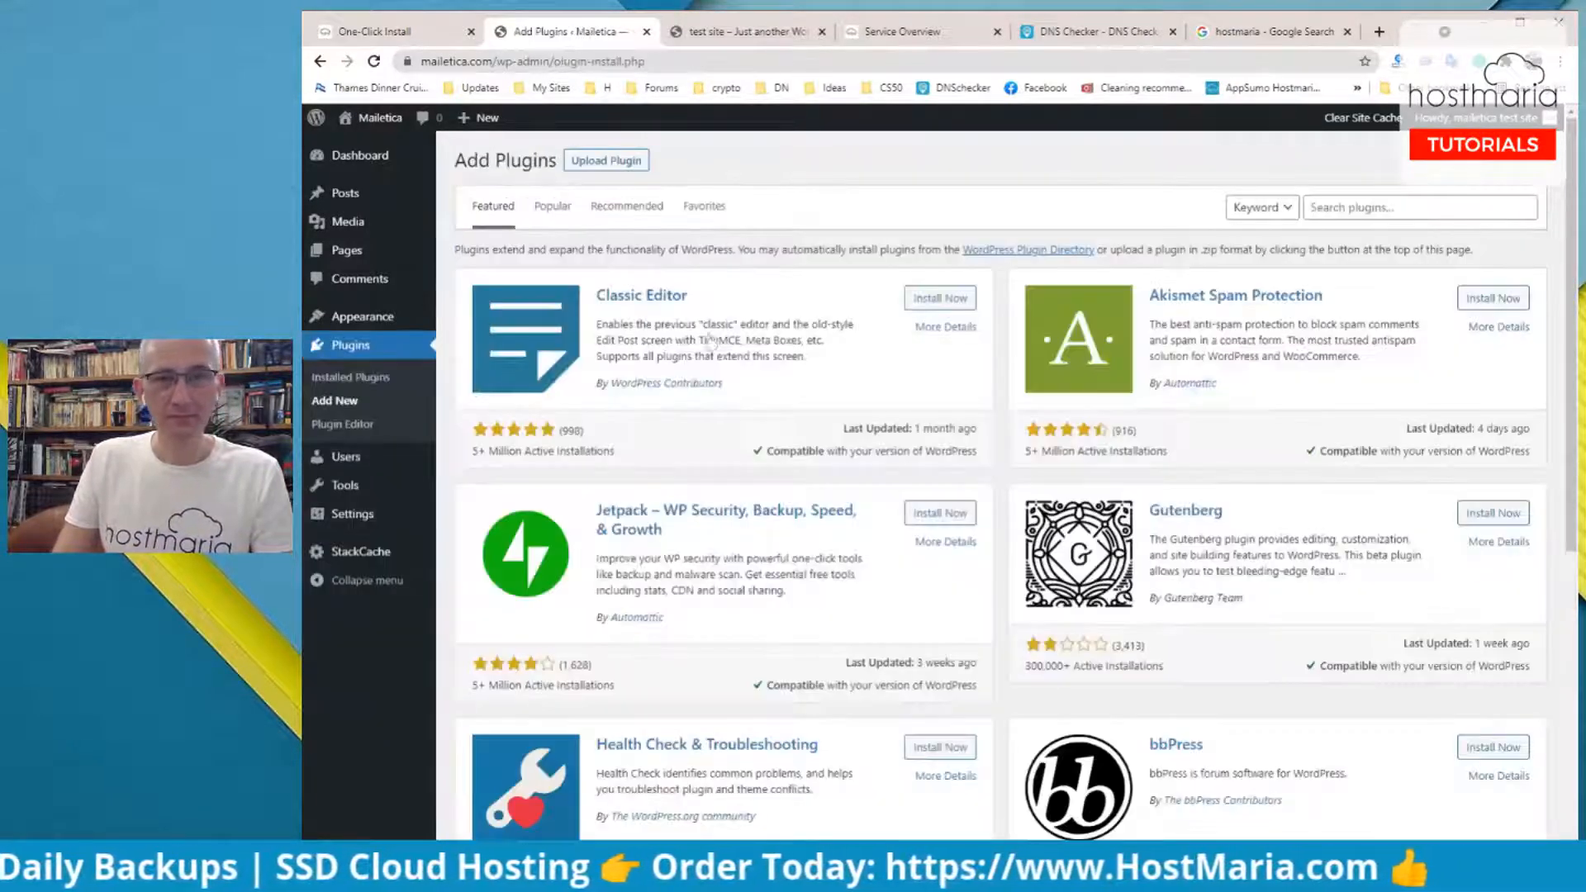
# Search plugins for 'wp-', then install and activate WP-Optimize 3.1.12.
pyautogui.click(1404, 207)
pyautogui.write('wp-optimize')
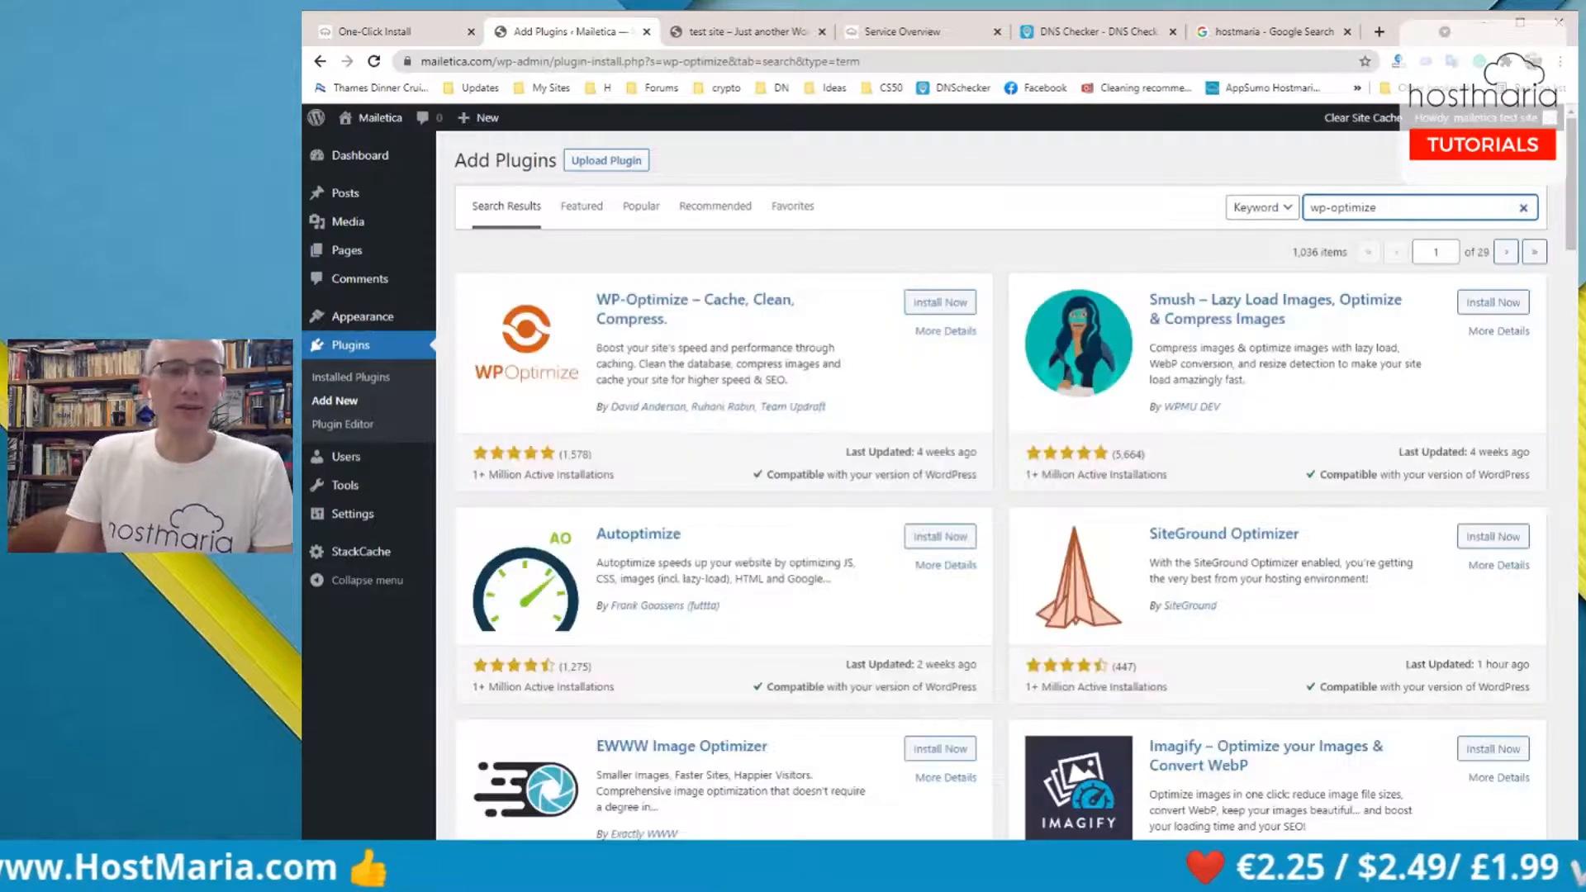
pyautogui.click(939, 304)
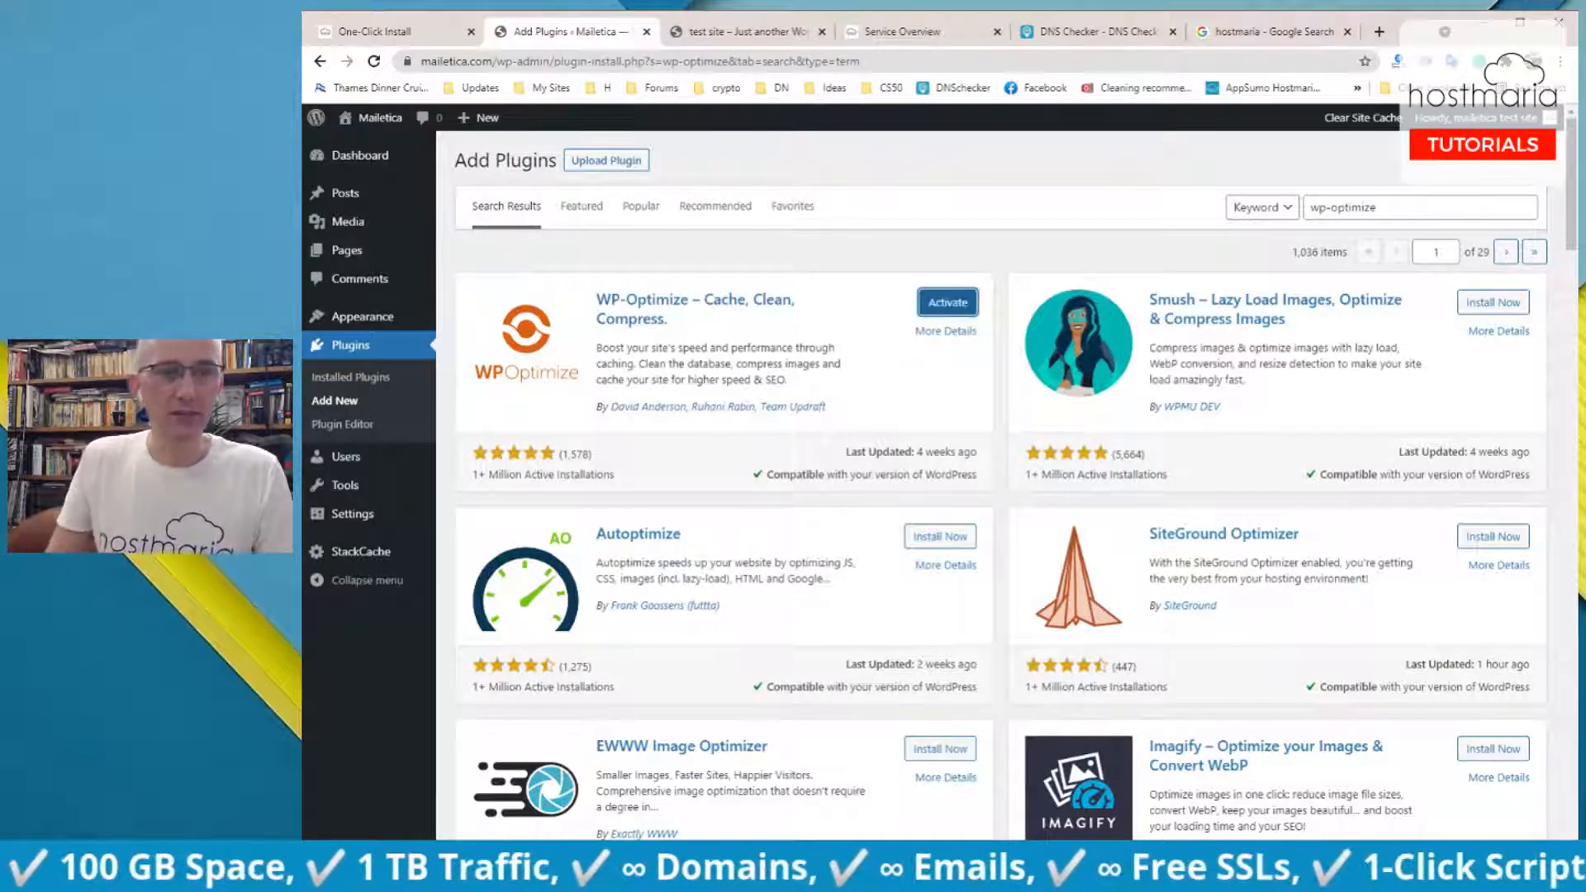
pyautogui.click(940, 304)
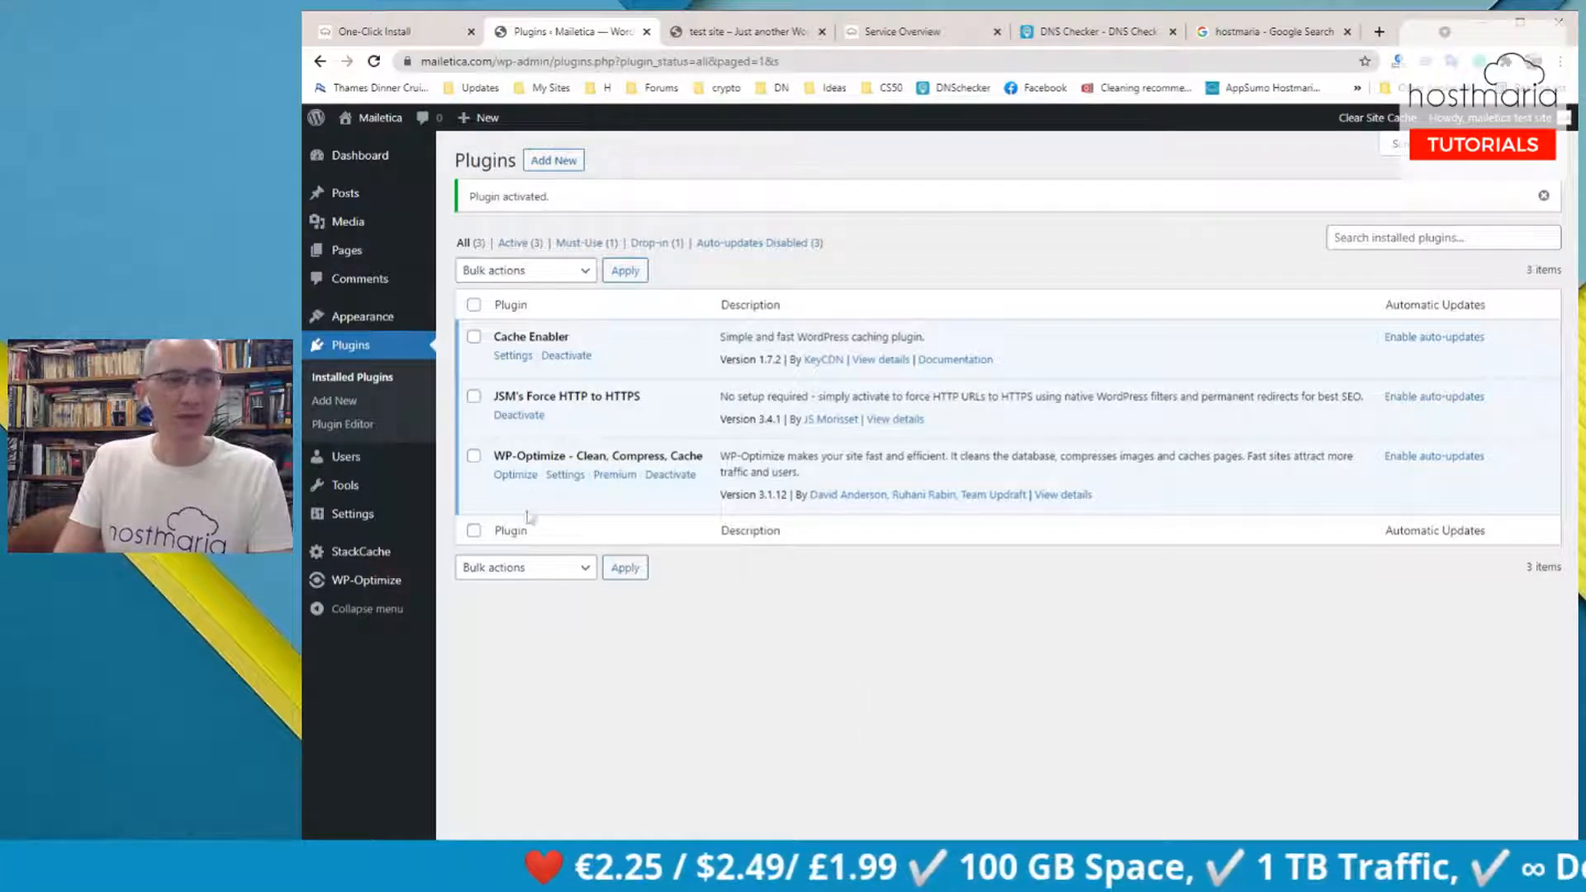
pyautogui.moveTo(347, 516)
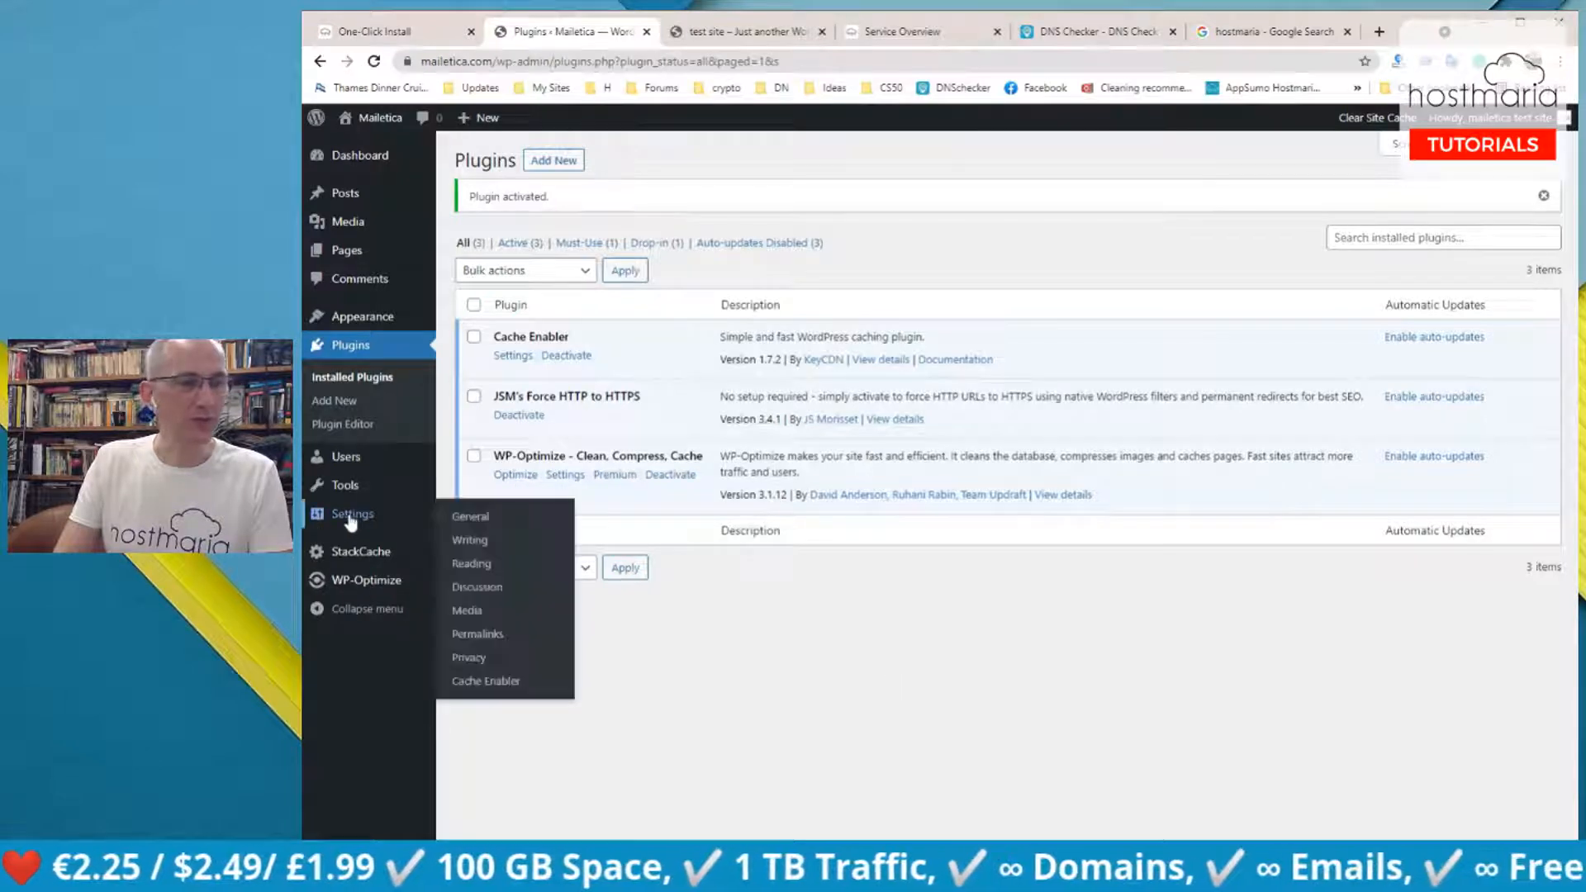
# In WP-Optimize Database, add Remove expired transient options and run all selected optimizations.
pyautogui.click(359, 581)
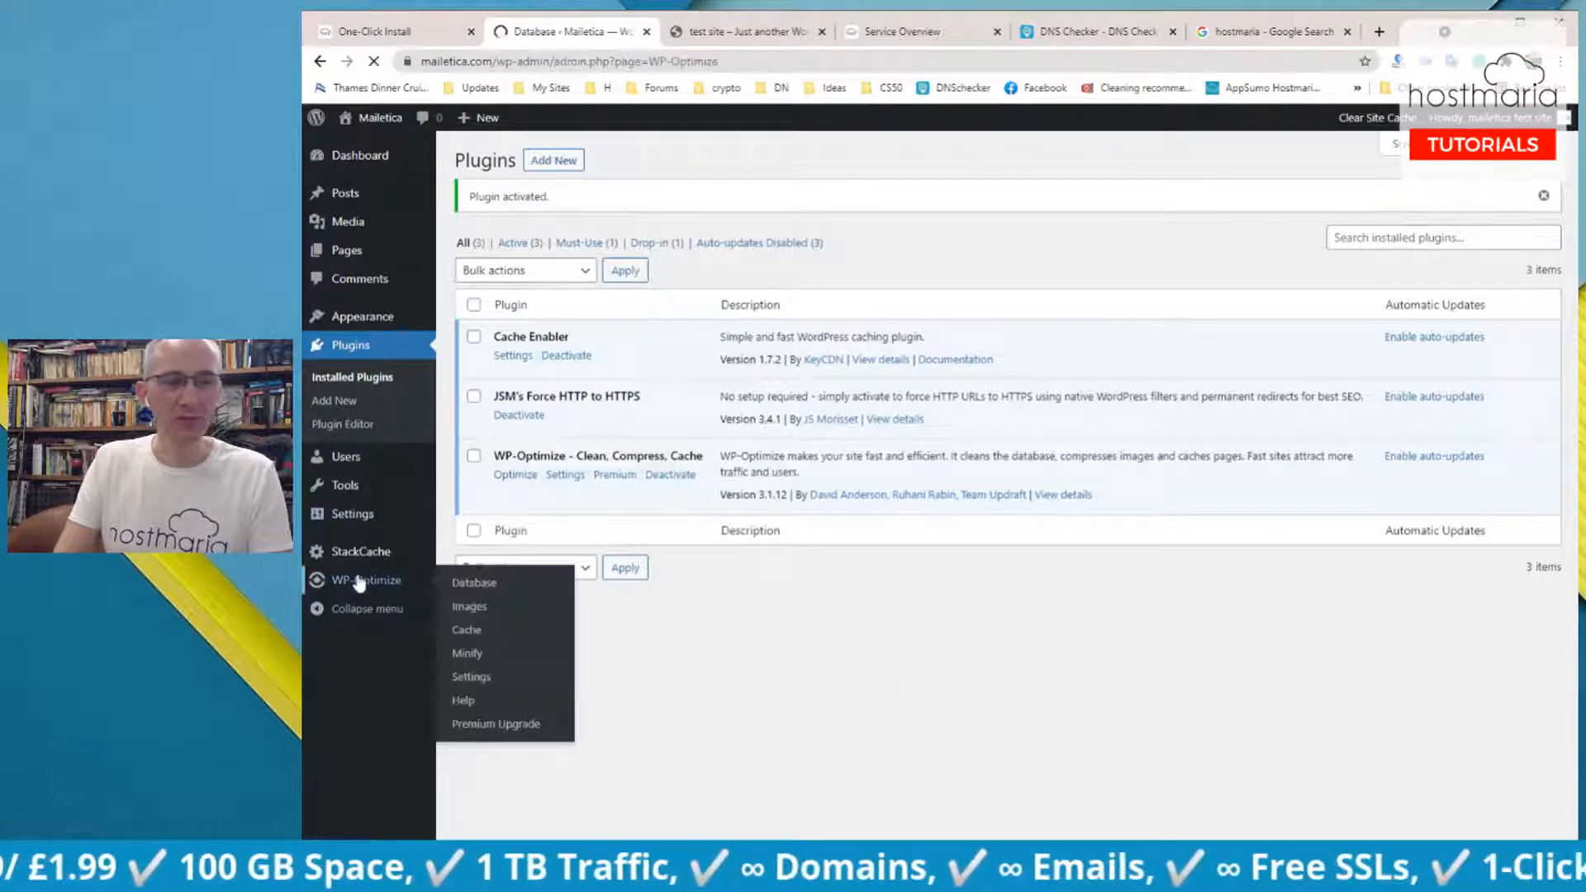
pyautogui.scroll(-4, 1004, 416)
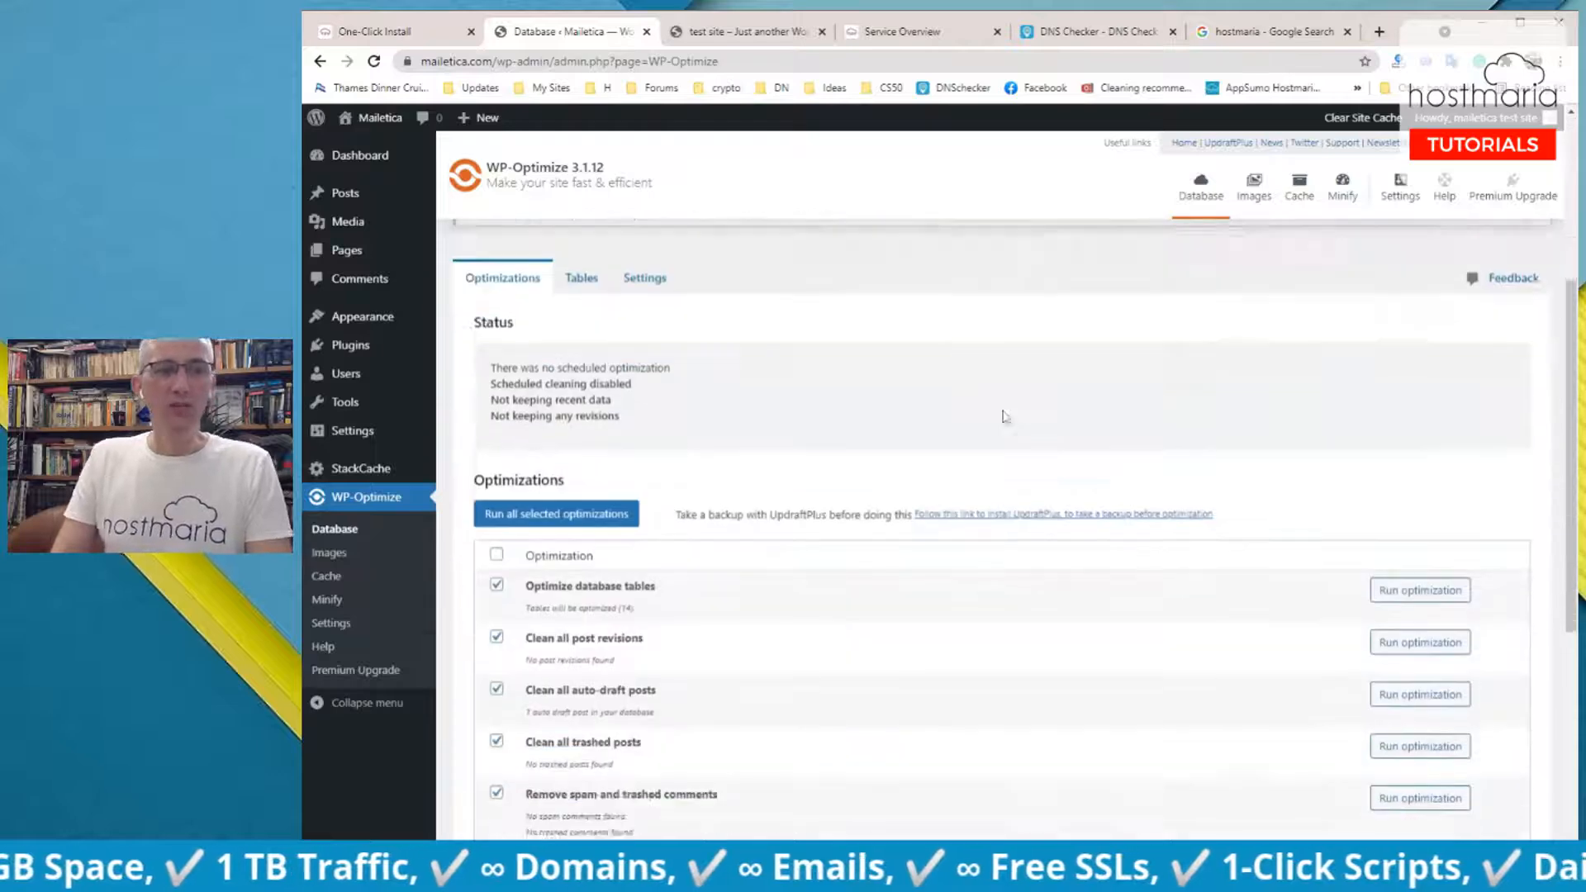
pyautogui.scroll(-5, 1004, 416)
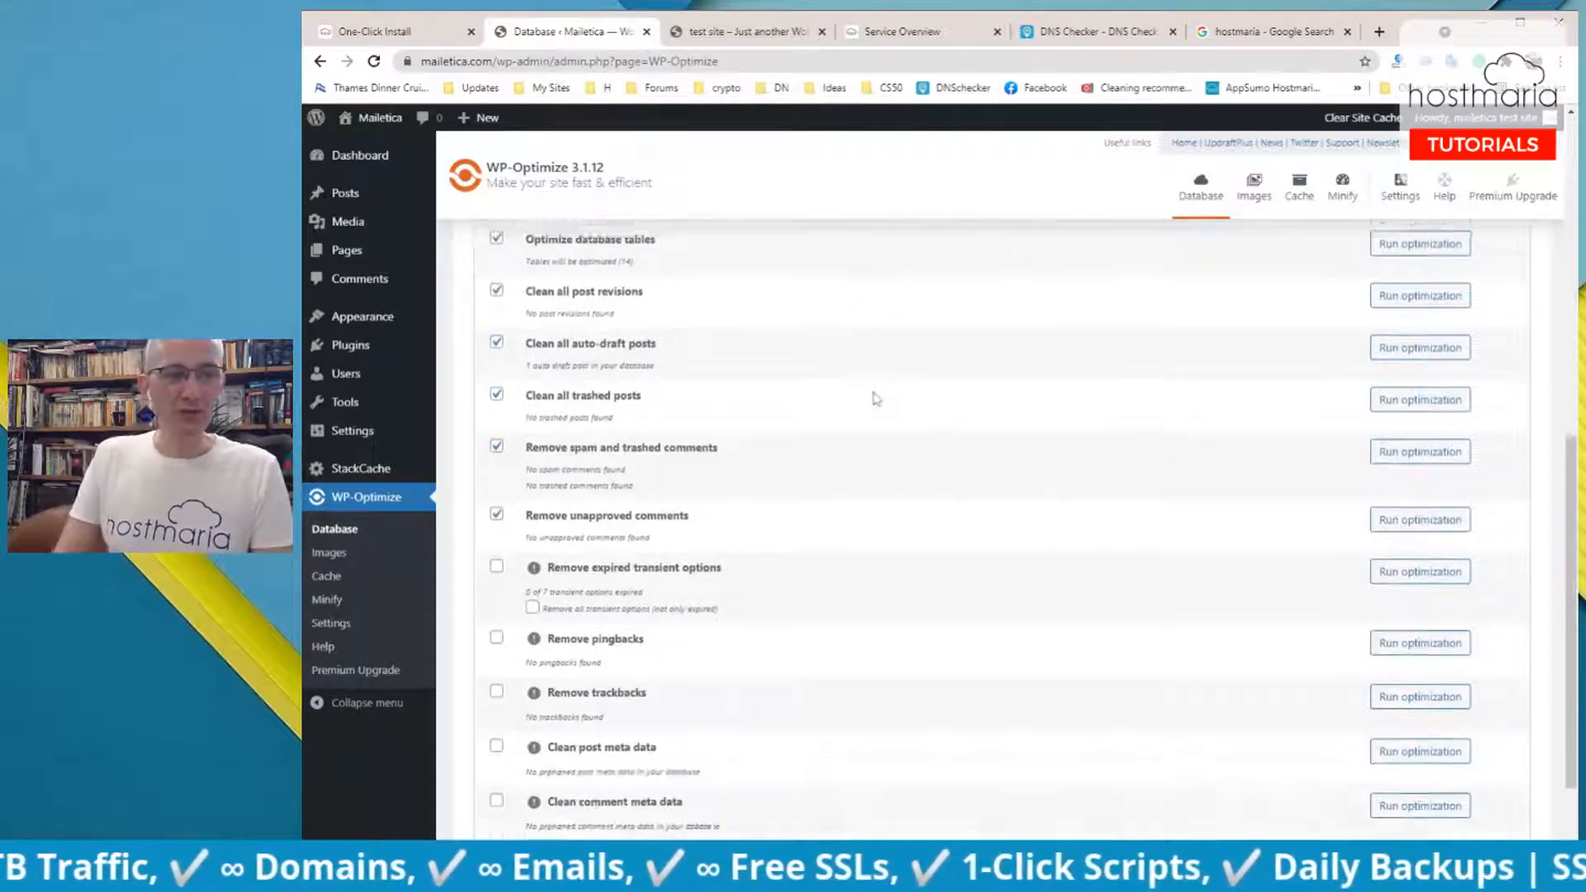
pyautogui.scroll(-2, 879, 383)
pyautogui.scroll(1, 915, 421)
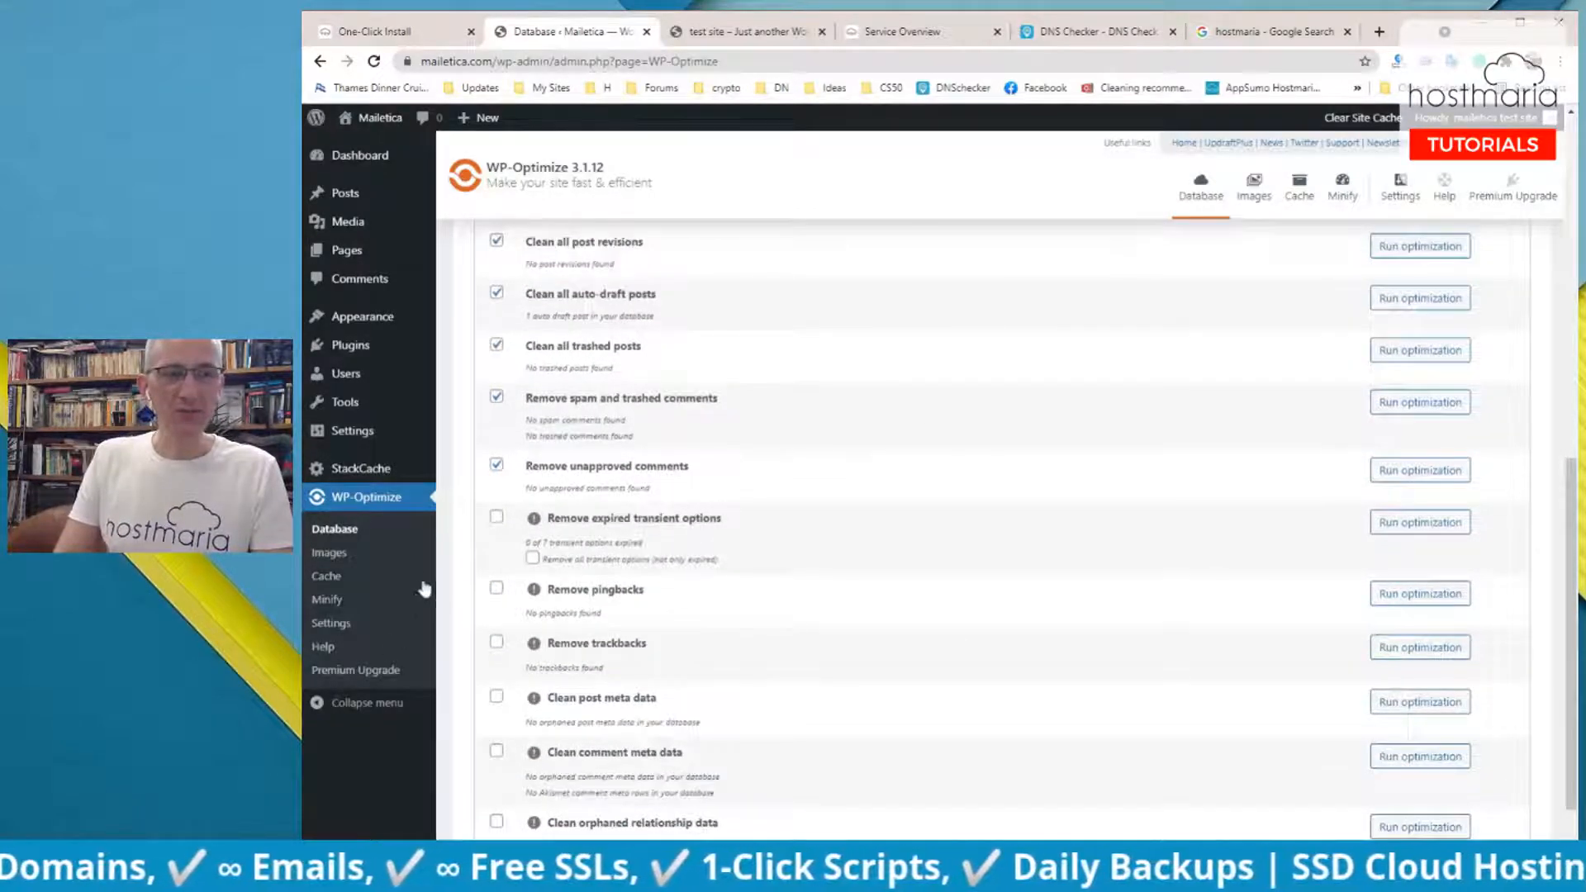
pyautogui.click(496, 518)
pyautogui.scroll(4, 762, 535)
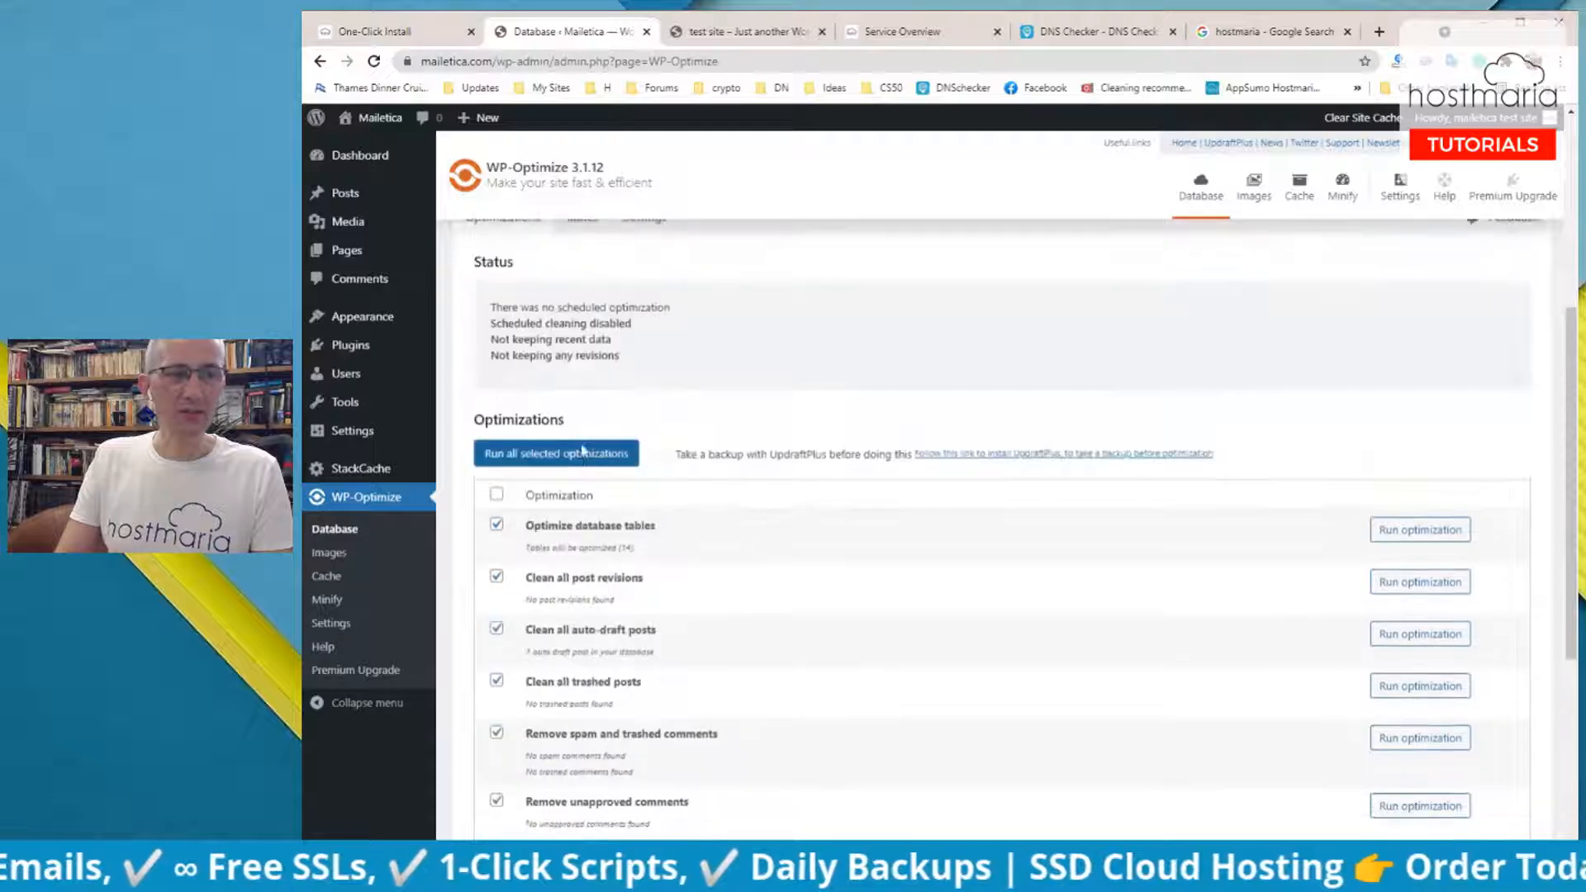
pyautogui.click(582, 453)
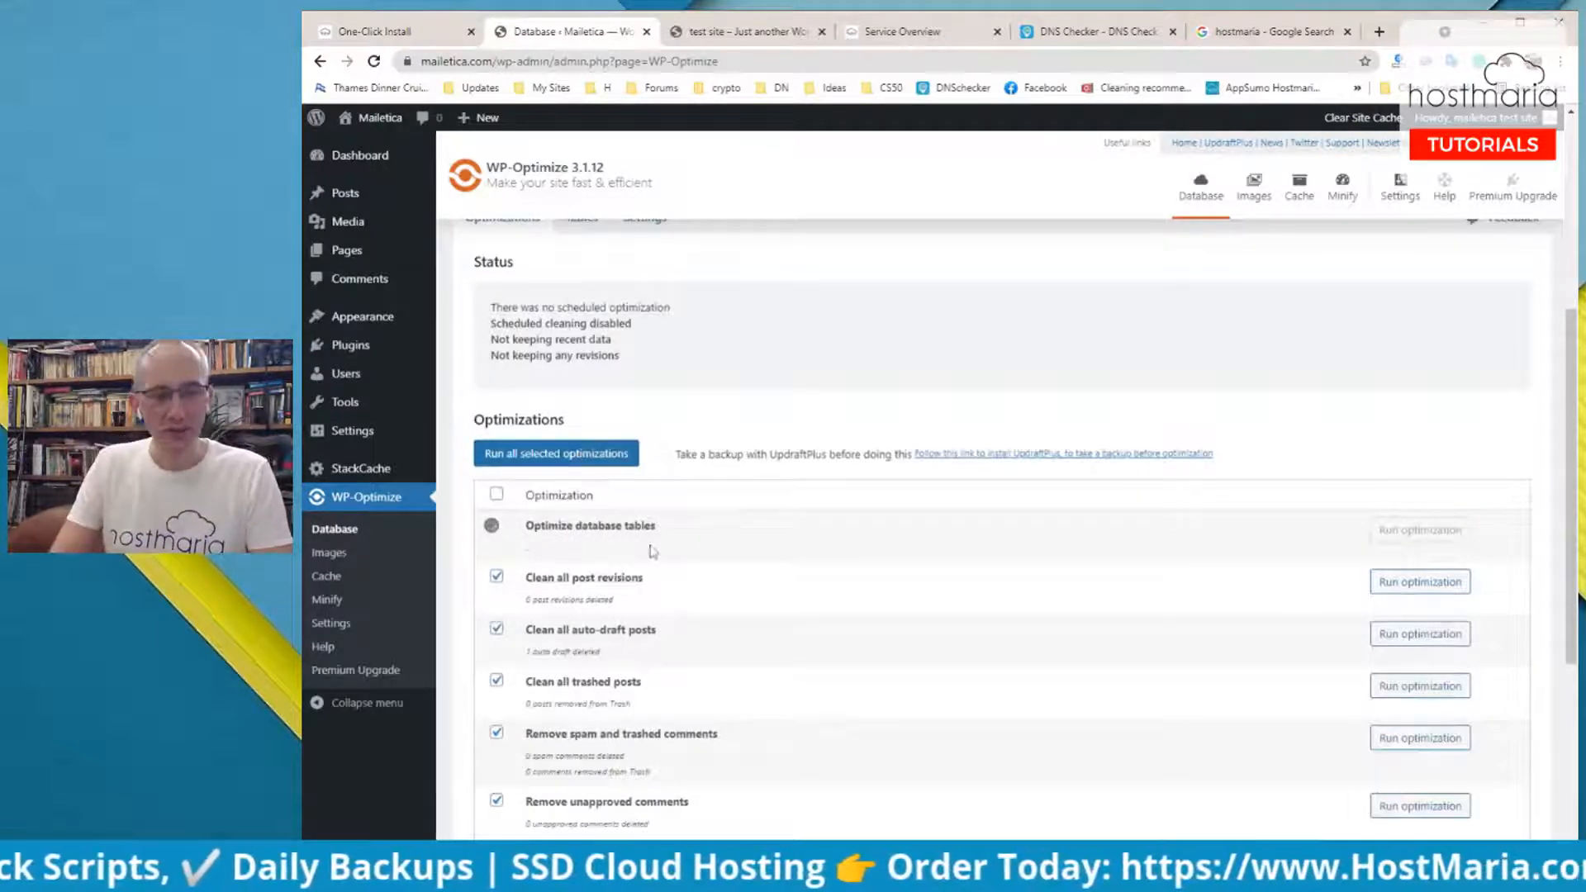
# Review the Tables list: 14 tables totalling 2.19 MB, with 4.00 MB overhead on 72_options.
pyautogui.scroll(-1, 653, 551)
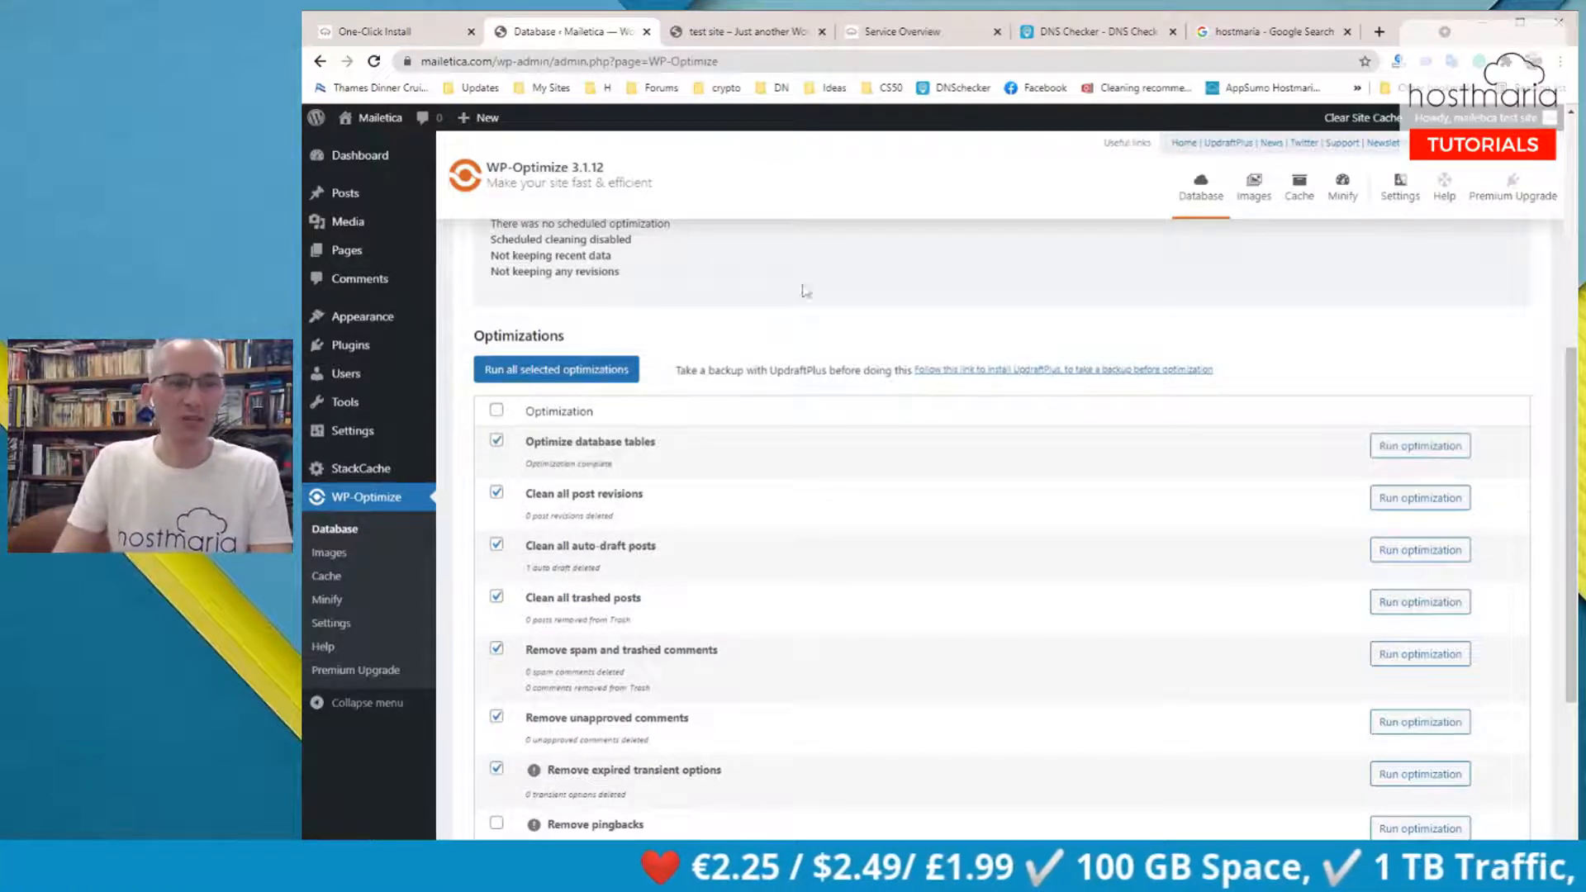
pyautogui.scroll(4, 800, 330)
pyautogui.scroll(-3, 826, 463)
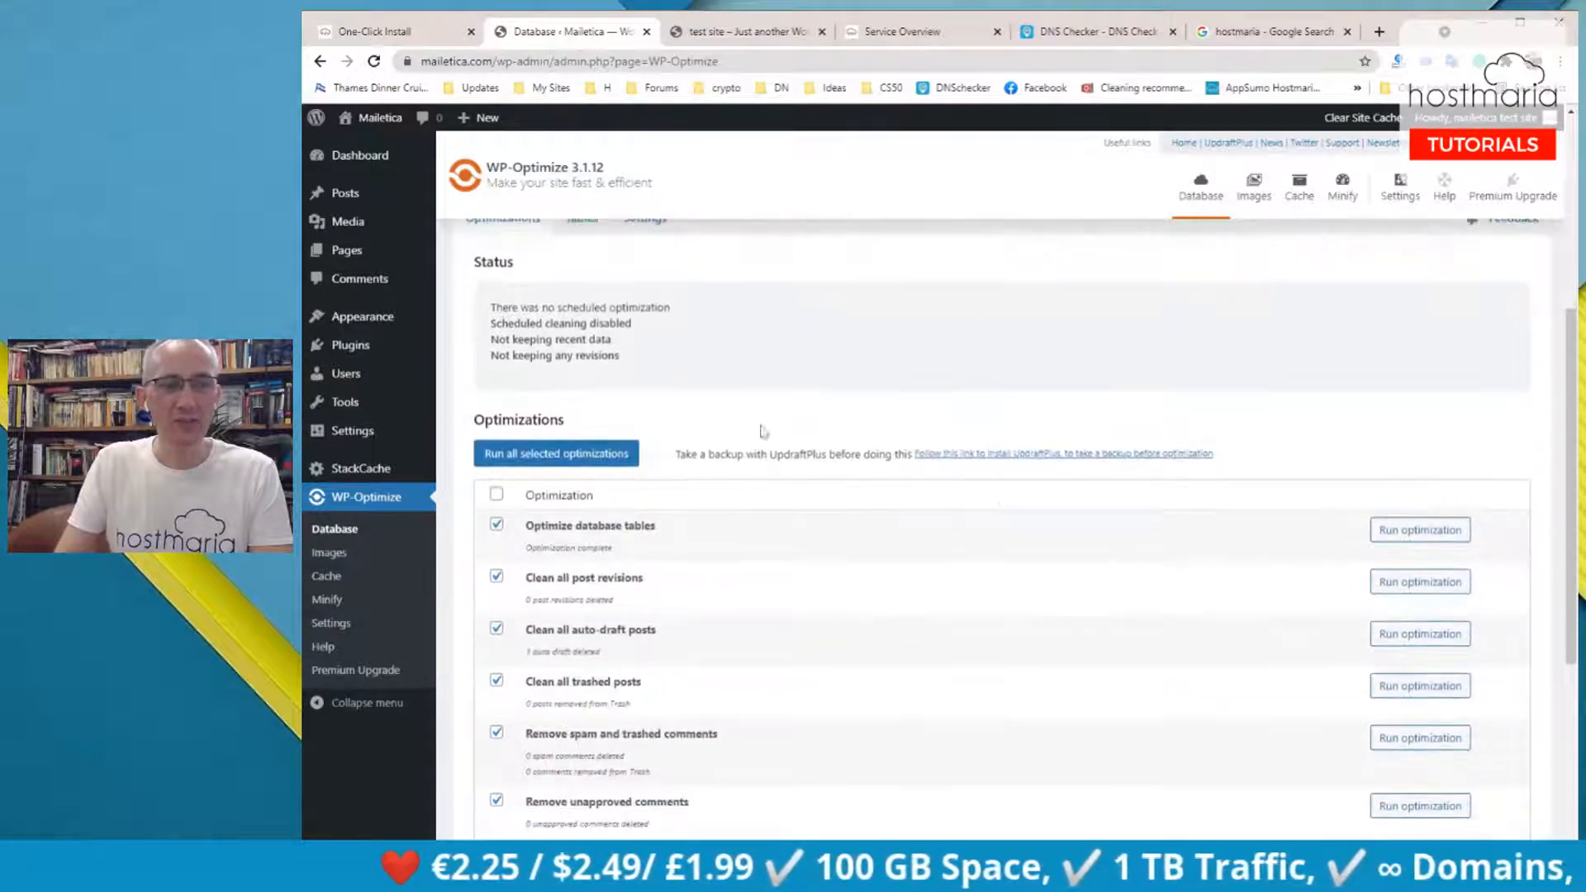
pyautogui.scroll(2, 653, 277)
pyautogui.click(586, 386)
pyautogui.scroll(-4, 1017, 401)
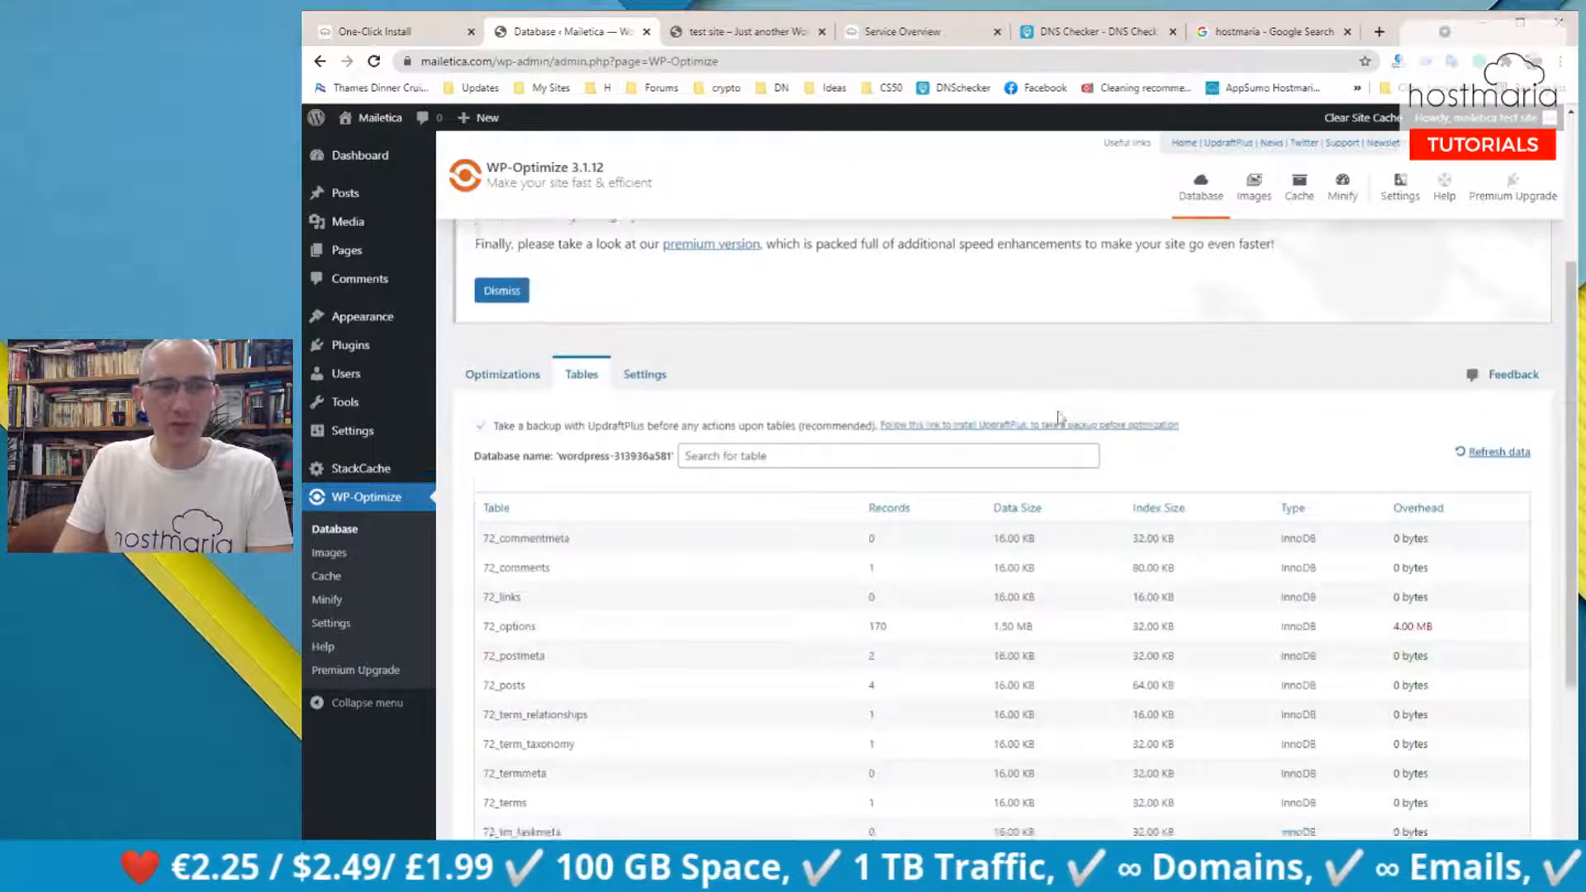
pyautogui.scroll(-1, 1353, 400)
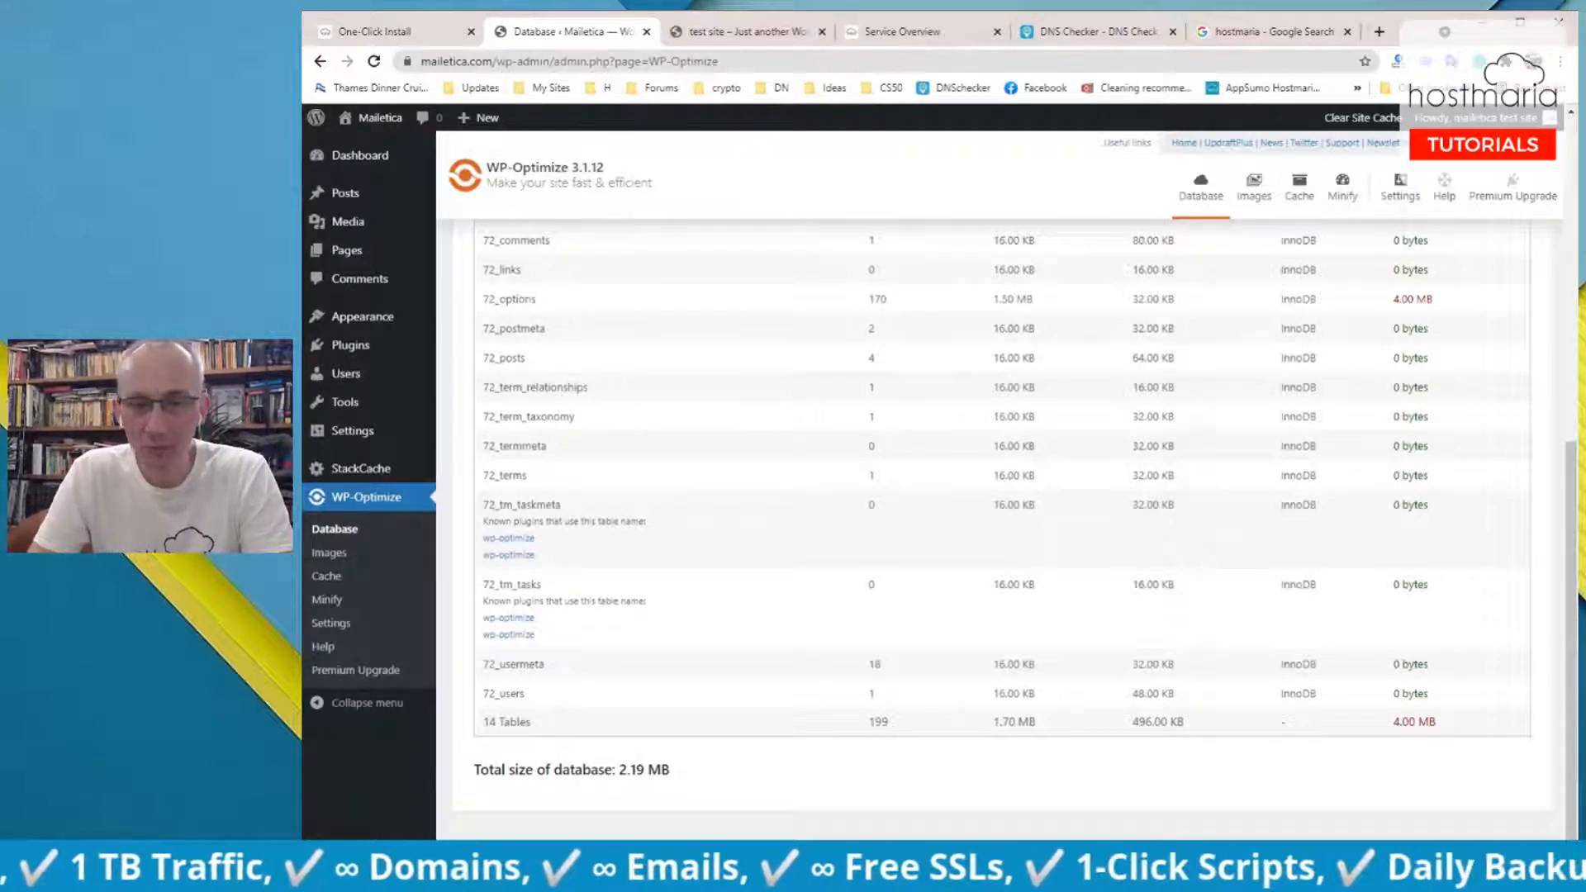
pyautogui.scroll(5, 1420, 566)
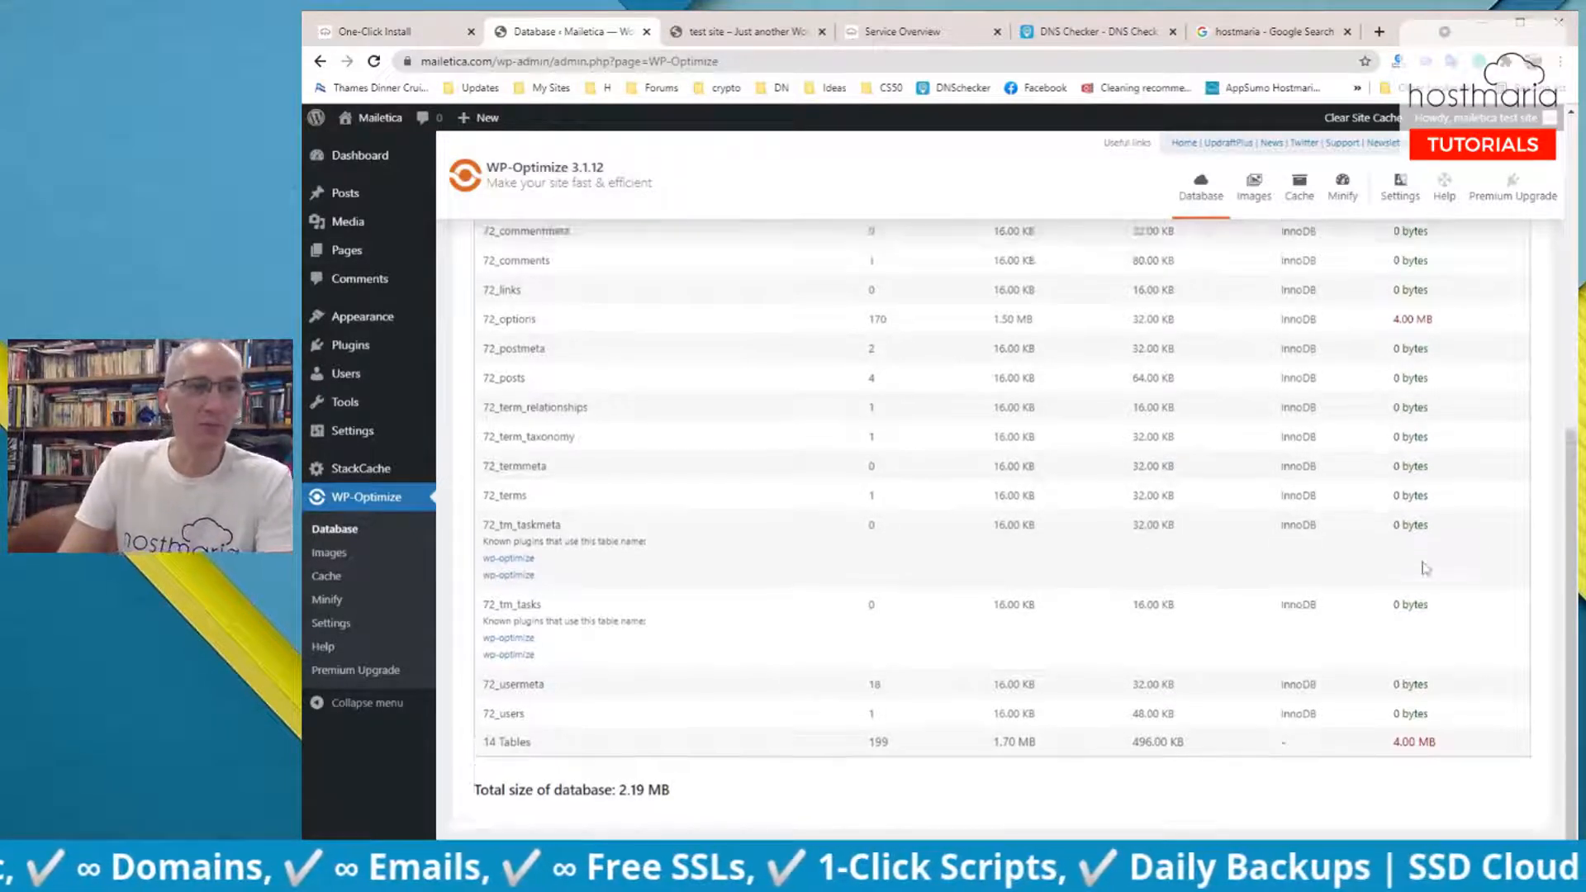
# In StackCP, open Timeline Backups and take a snapshot of the mailetica.com webspace.
pyautogui.click(376, 31)
pyautogui.tripleClick(1027, 331)
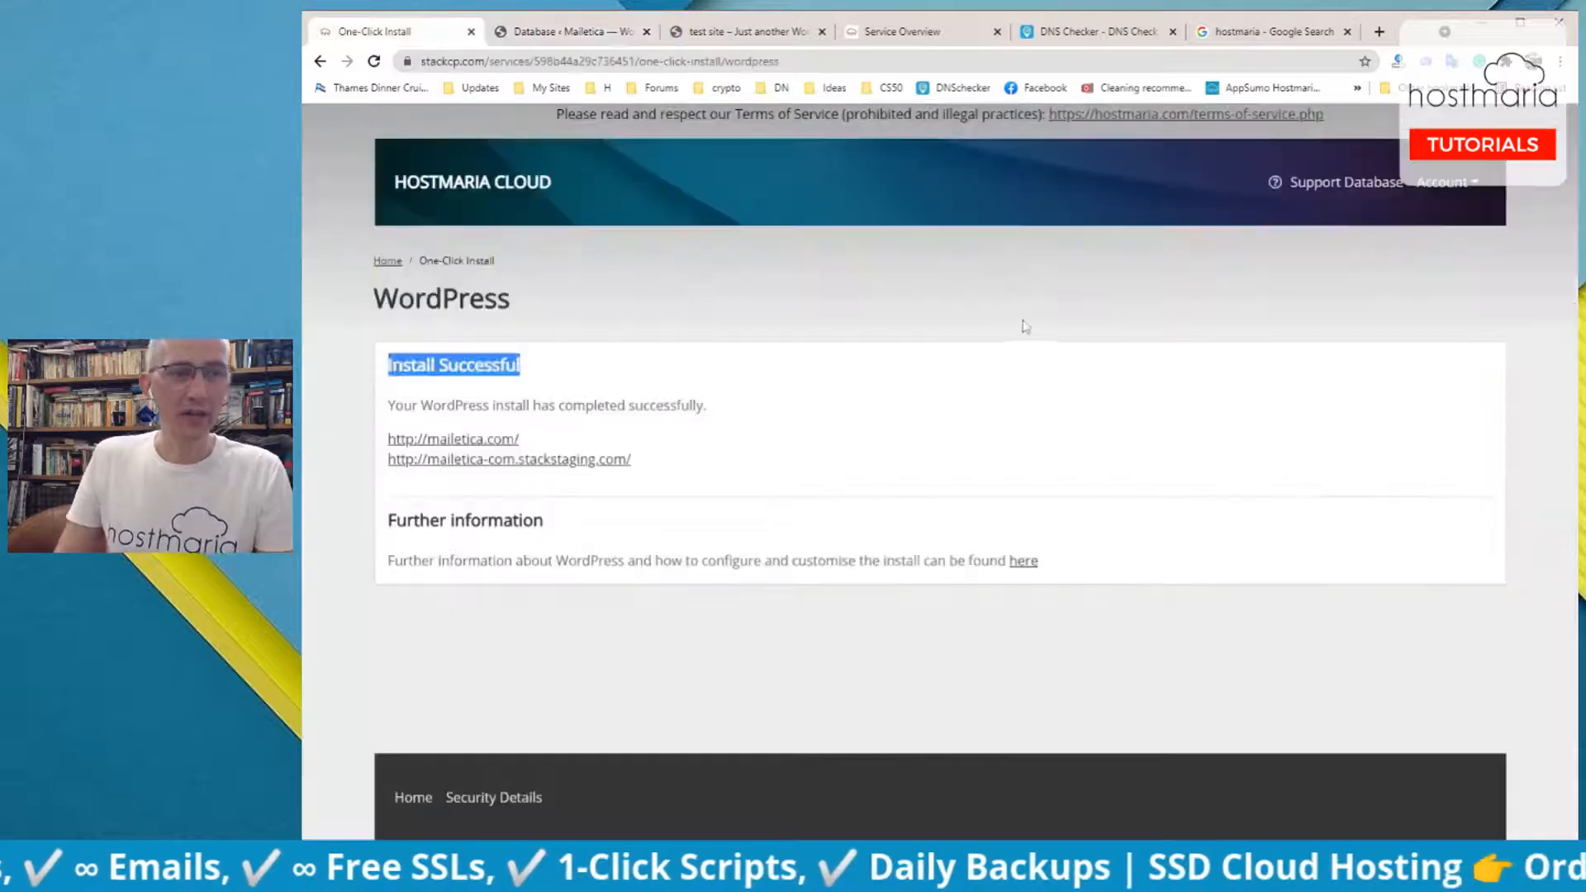
pyautogui.click(388, 262)
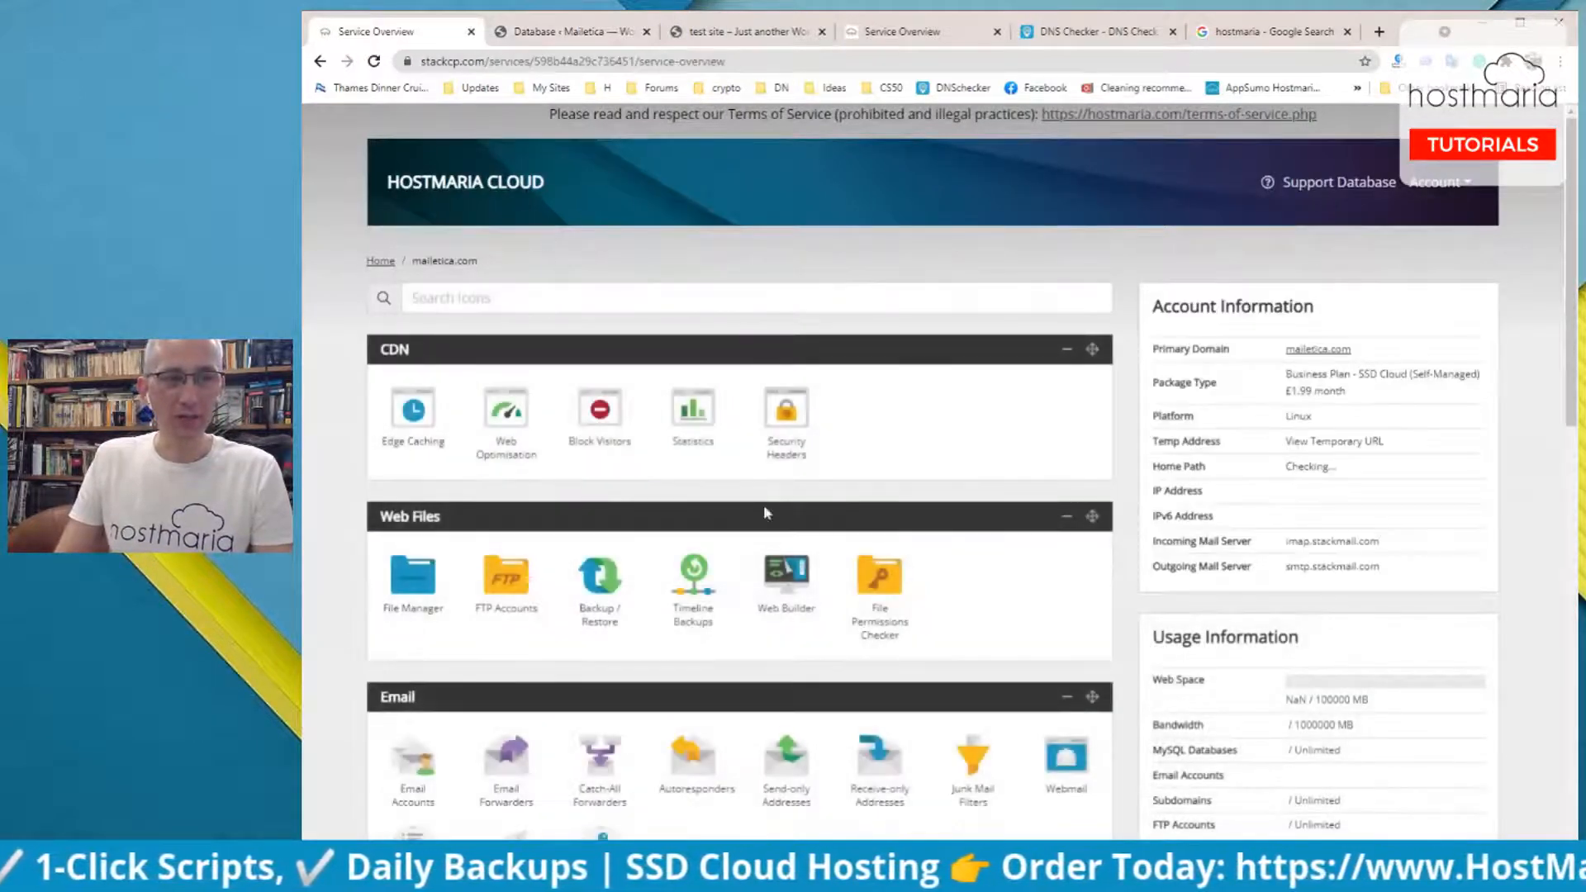
pyautogui.scroll(-1, 915, 503)
pyautogui.click(692, 501)
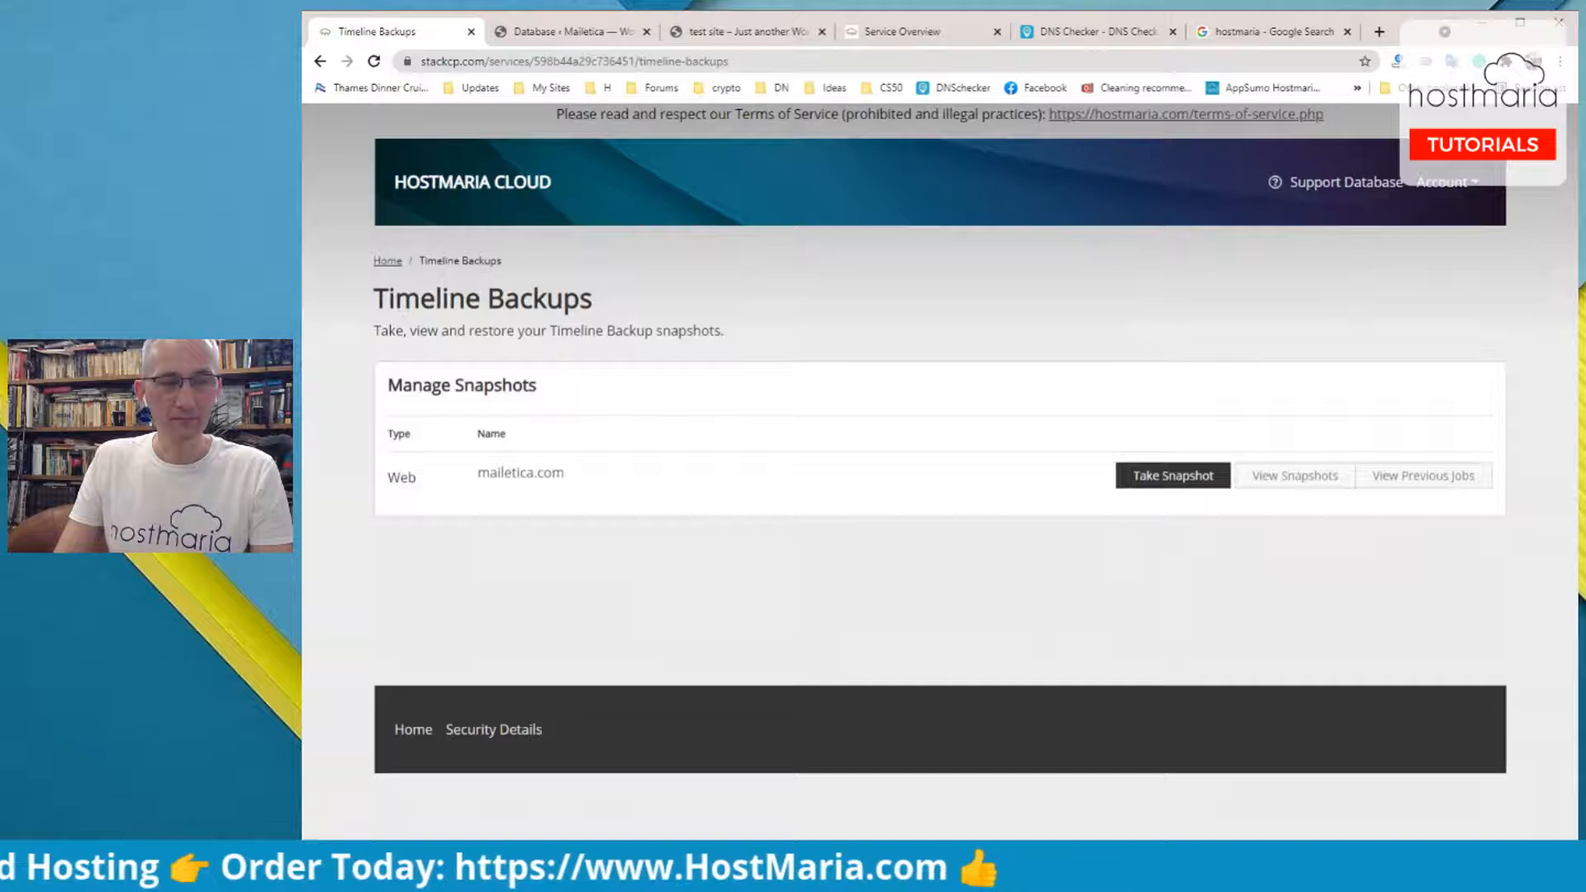
pyautogui.click(1168, 481)
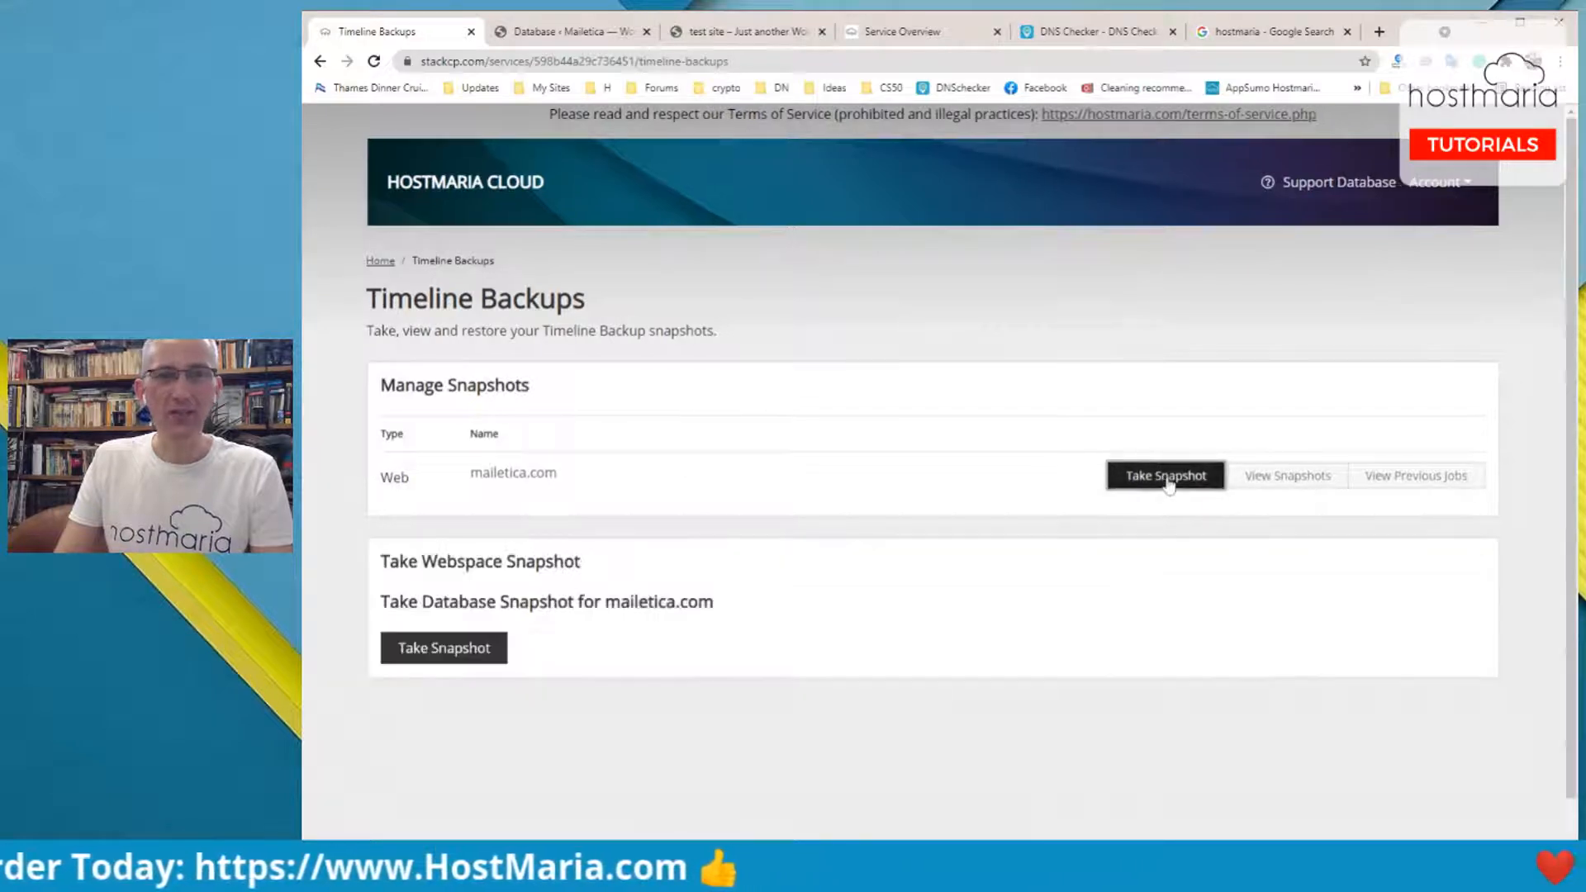
pyautogui.click(462, 649)
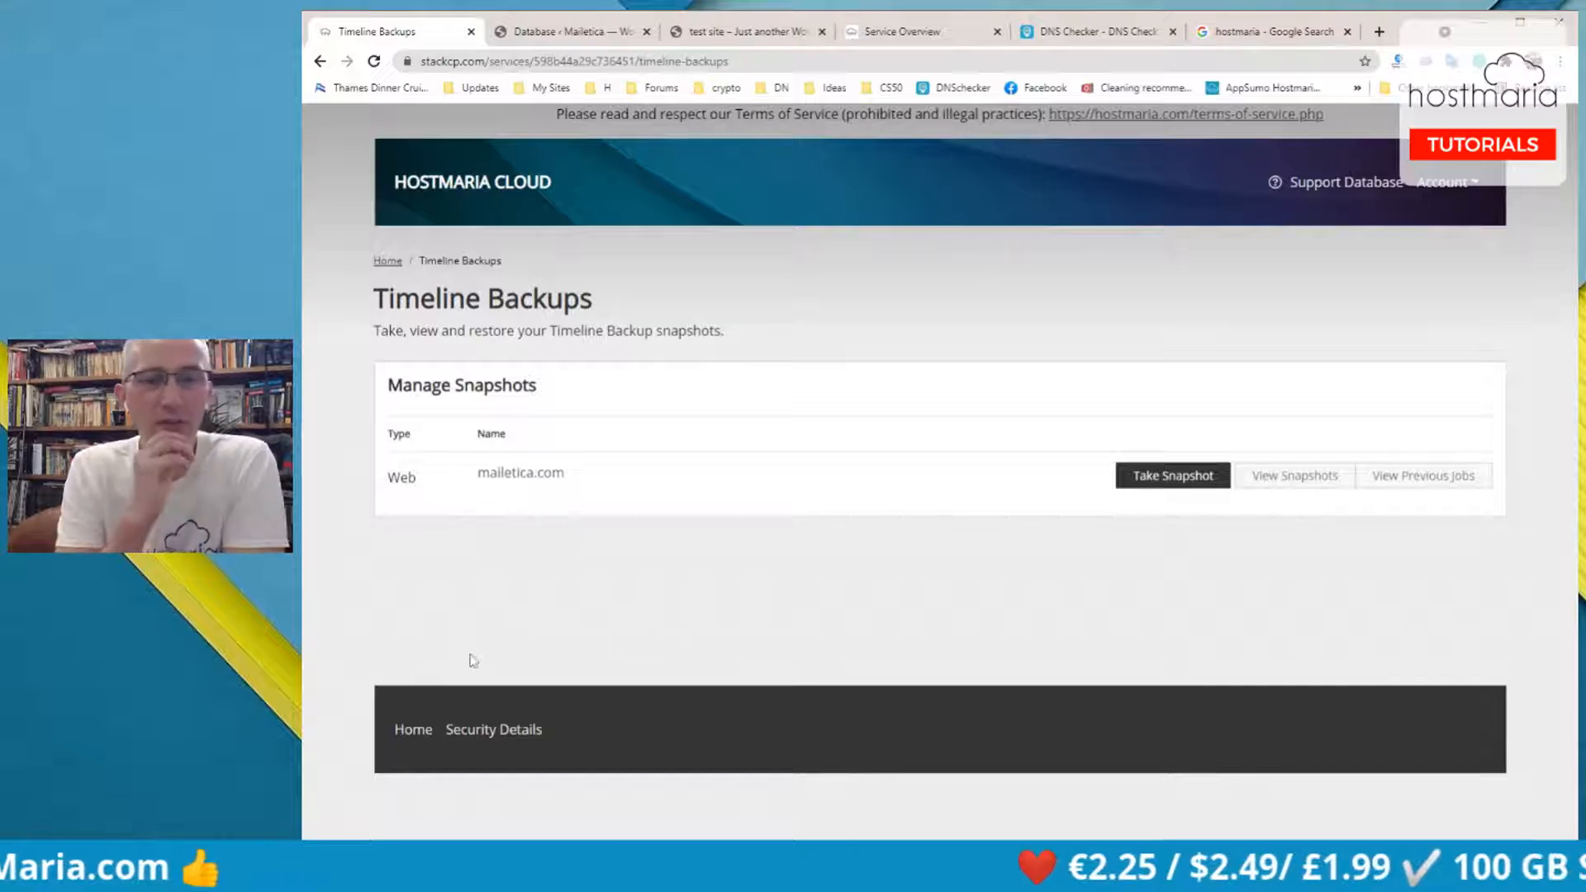
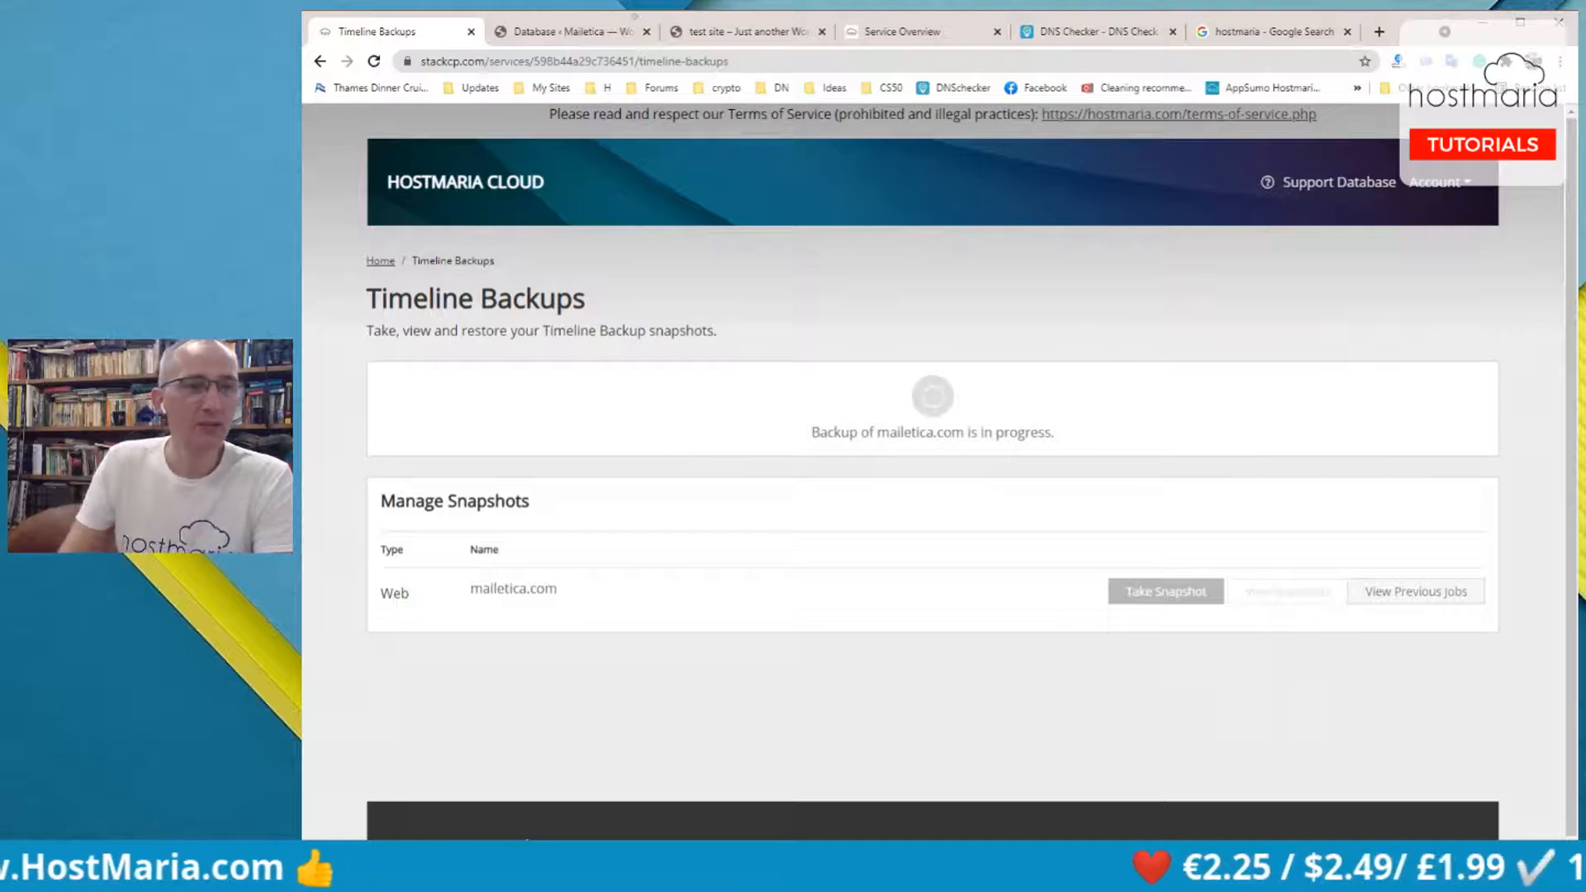
# Glance at the WordPress test site, then scroll the mailetica.com service overview down to Web Tools.
pyautogui.click(583, 33)
pyautogui.click(748, 31)
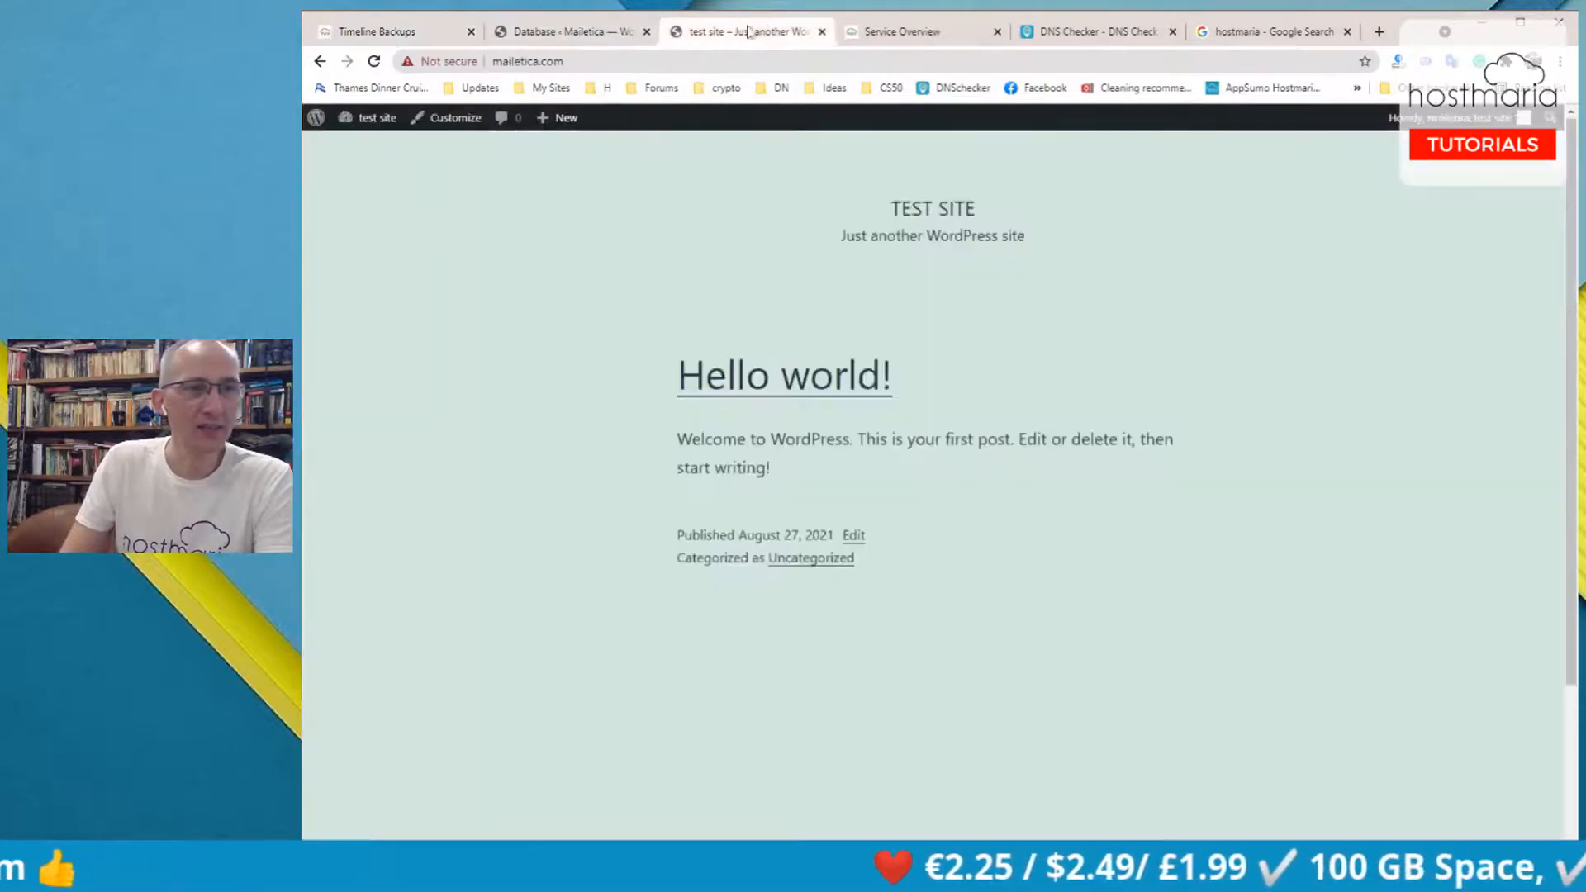
pyautogui.click(871, 34)
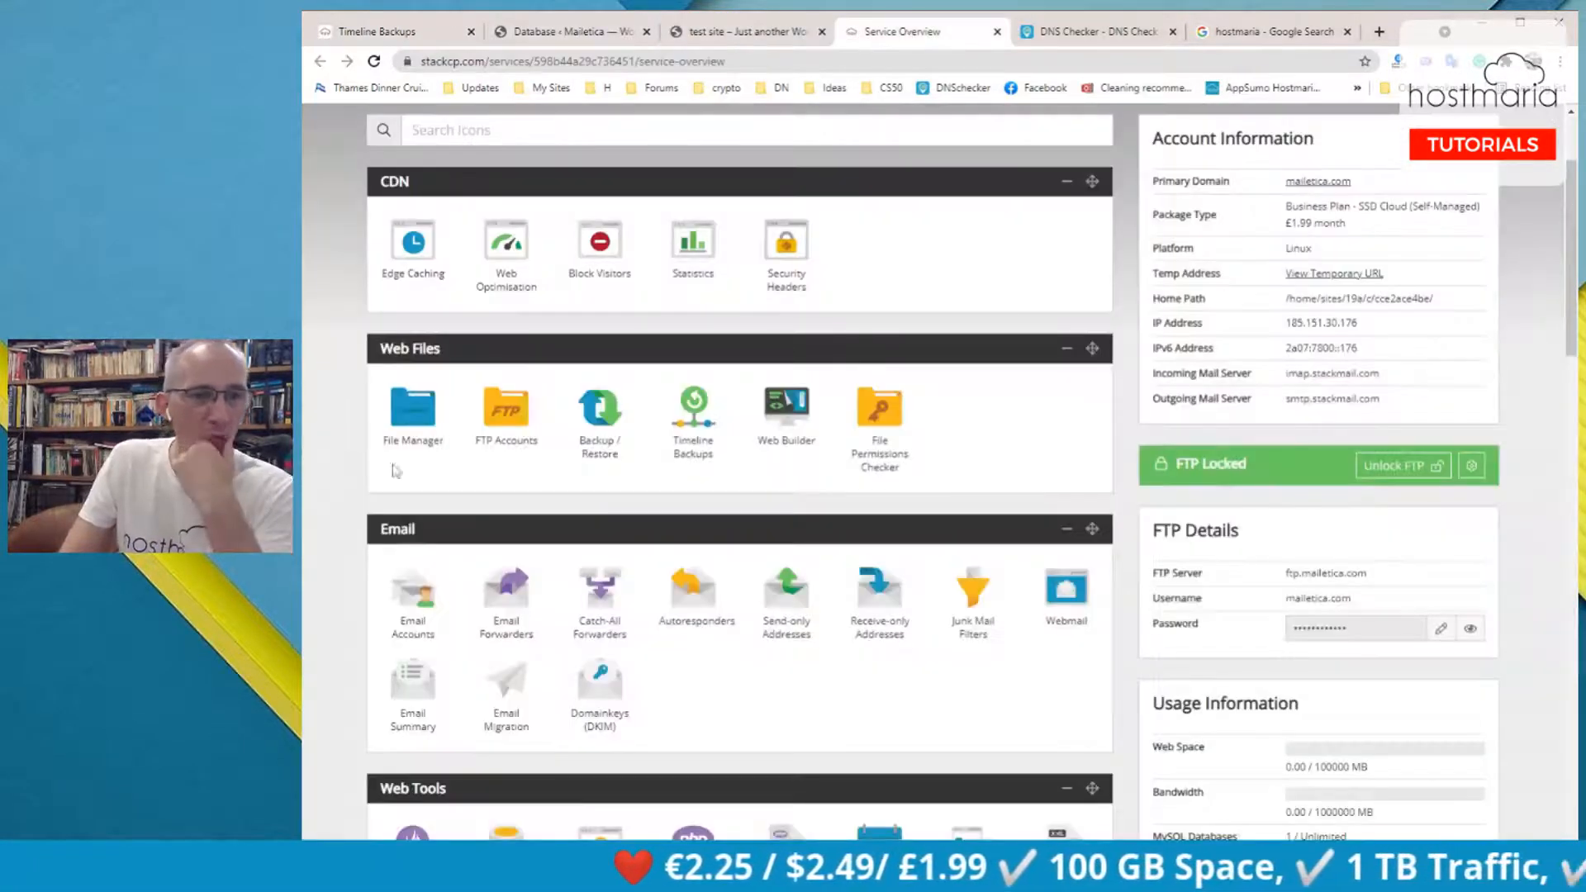
pyautogui.scroll(1, 350, 475)
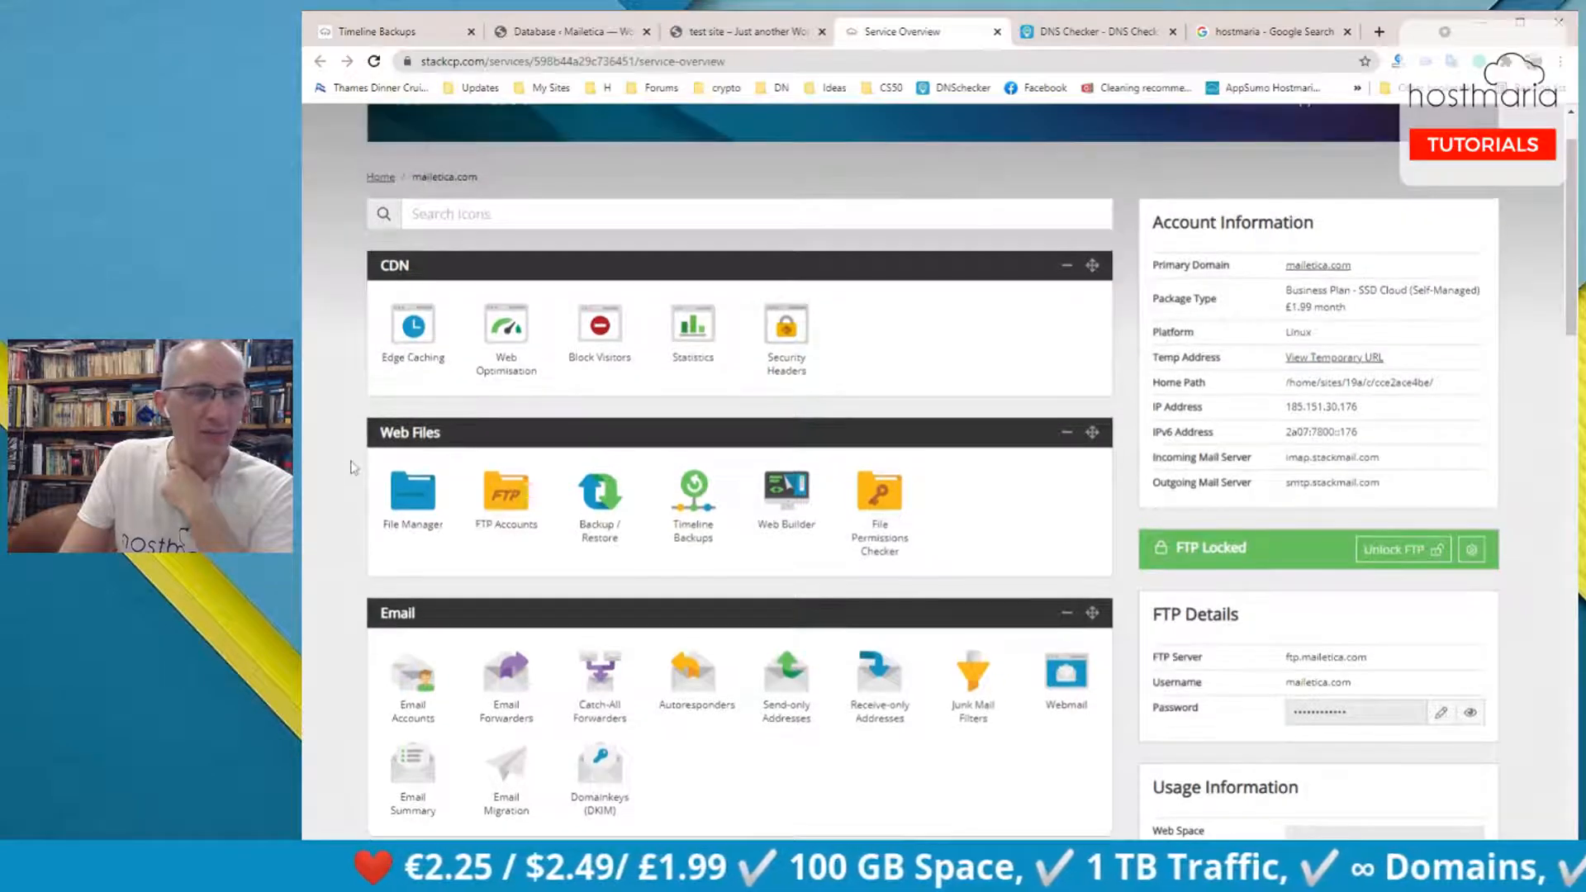
pyautogui.scroll(-1, 357, 474)
pyautogui.scroll(-4, 369, 464)
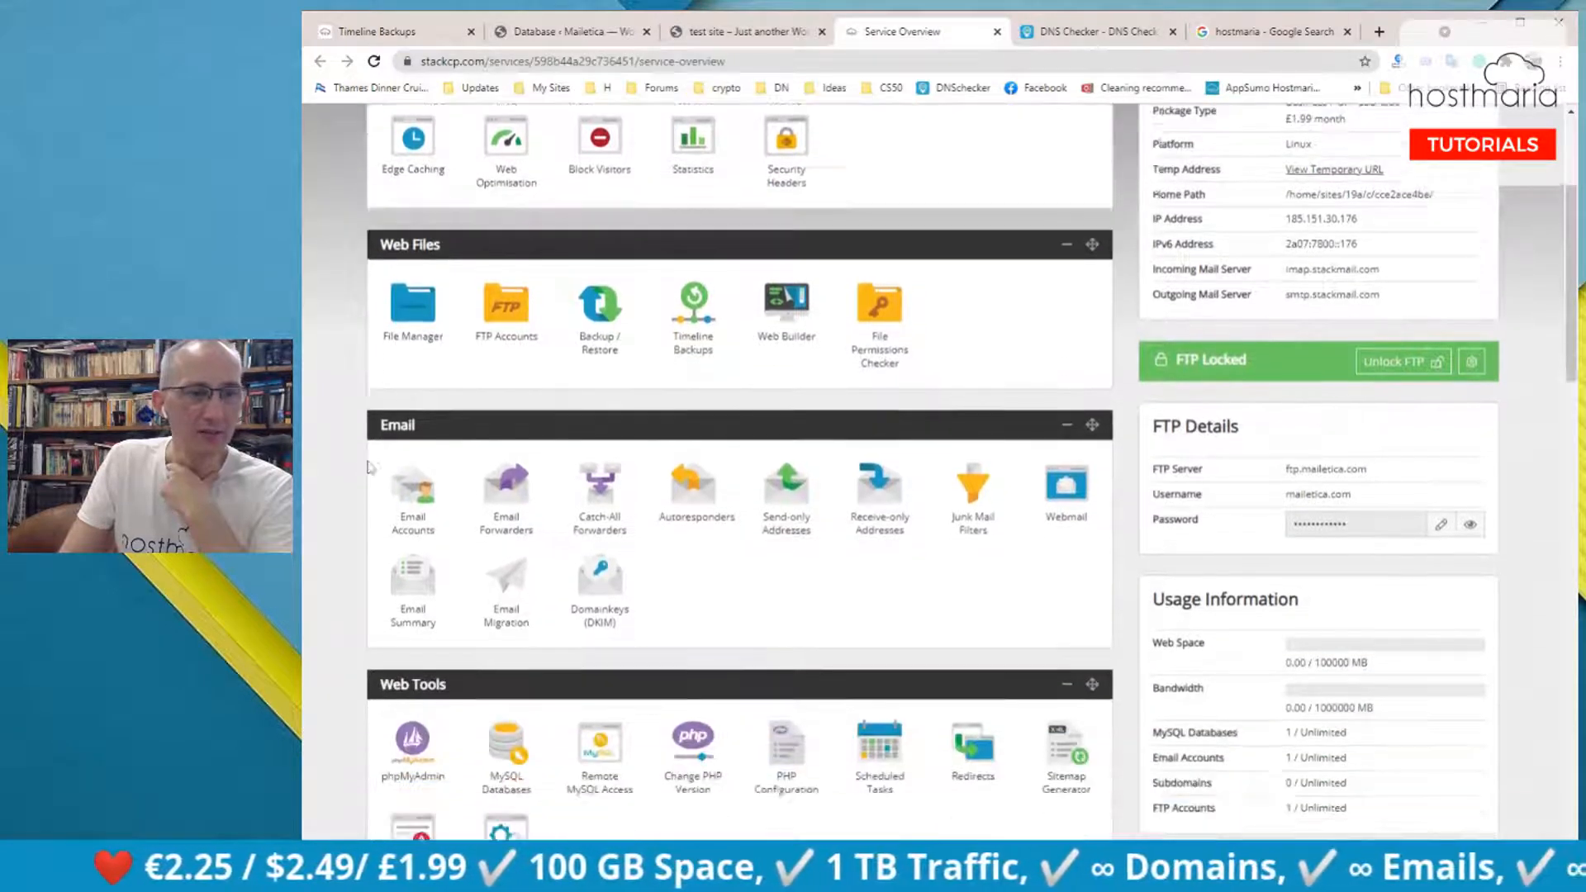
pyautogui.scroll(-1, 369, 458)
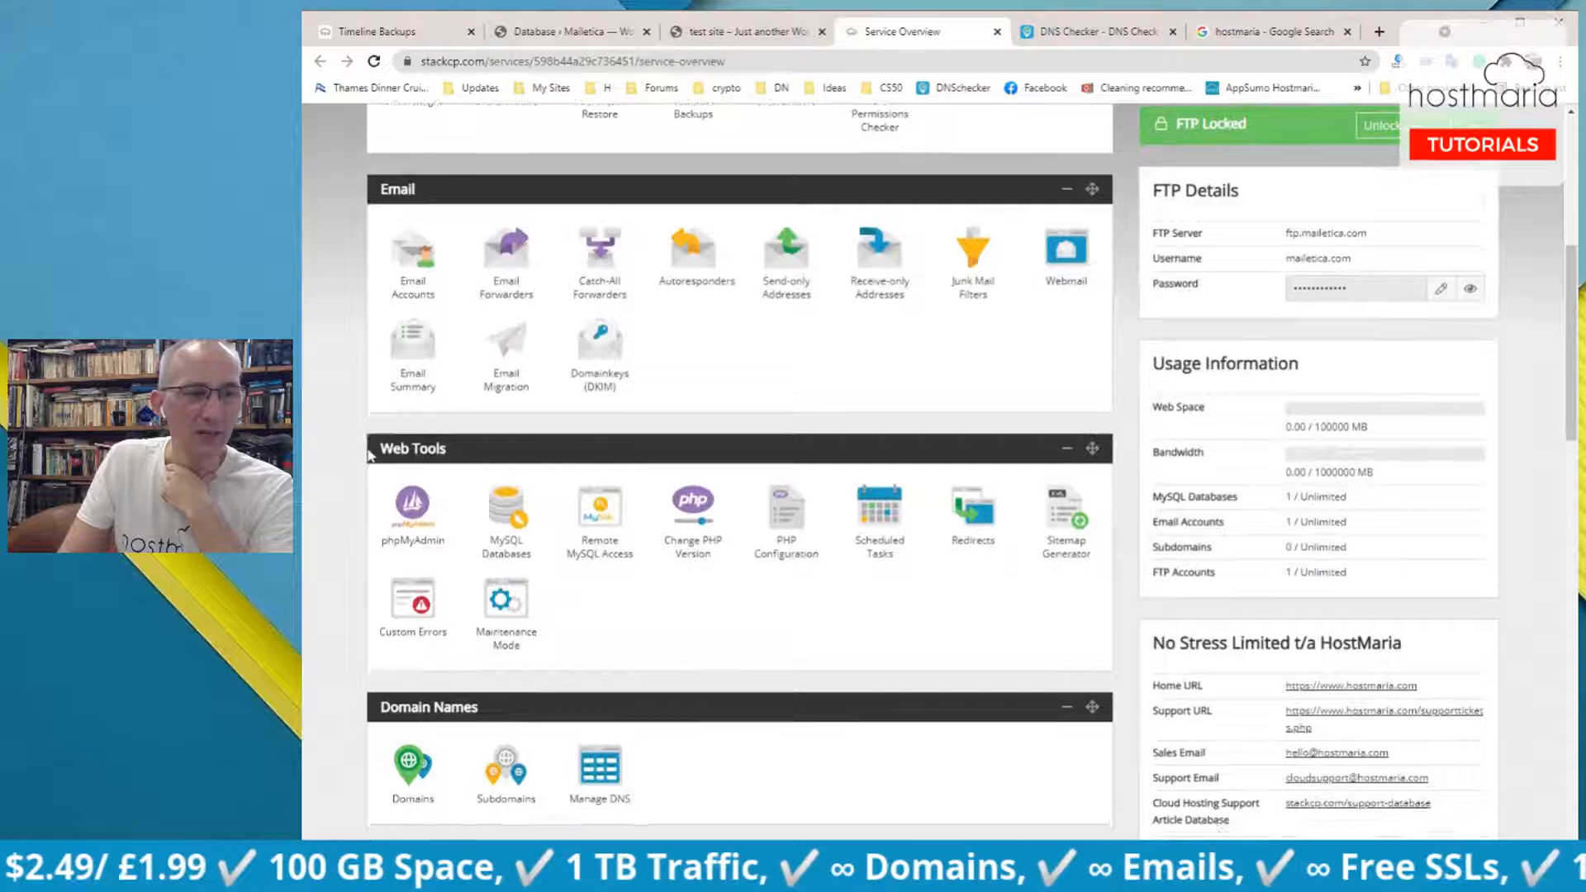
pyautogui.scroll(-1, 369, 450)
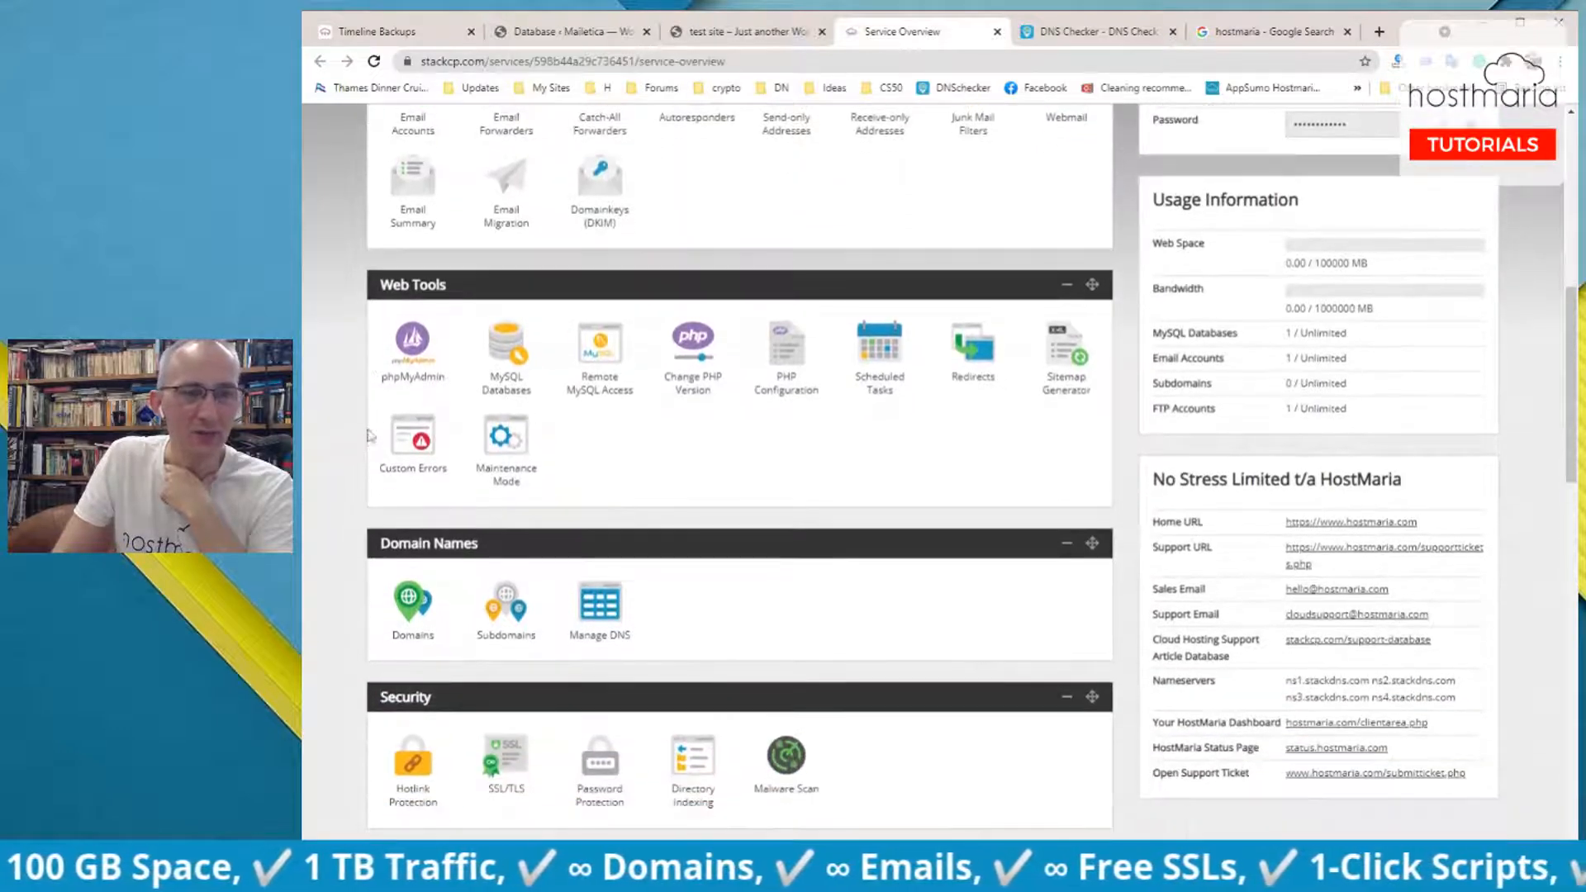
pyautogui.click(715, 33)
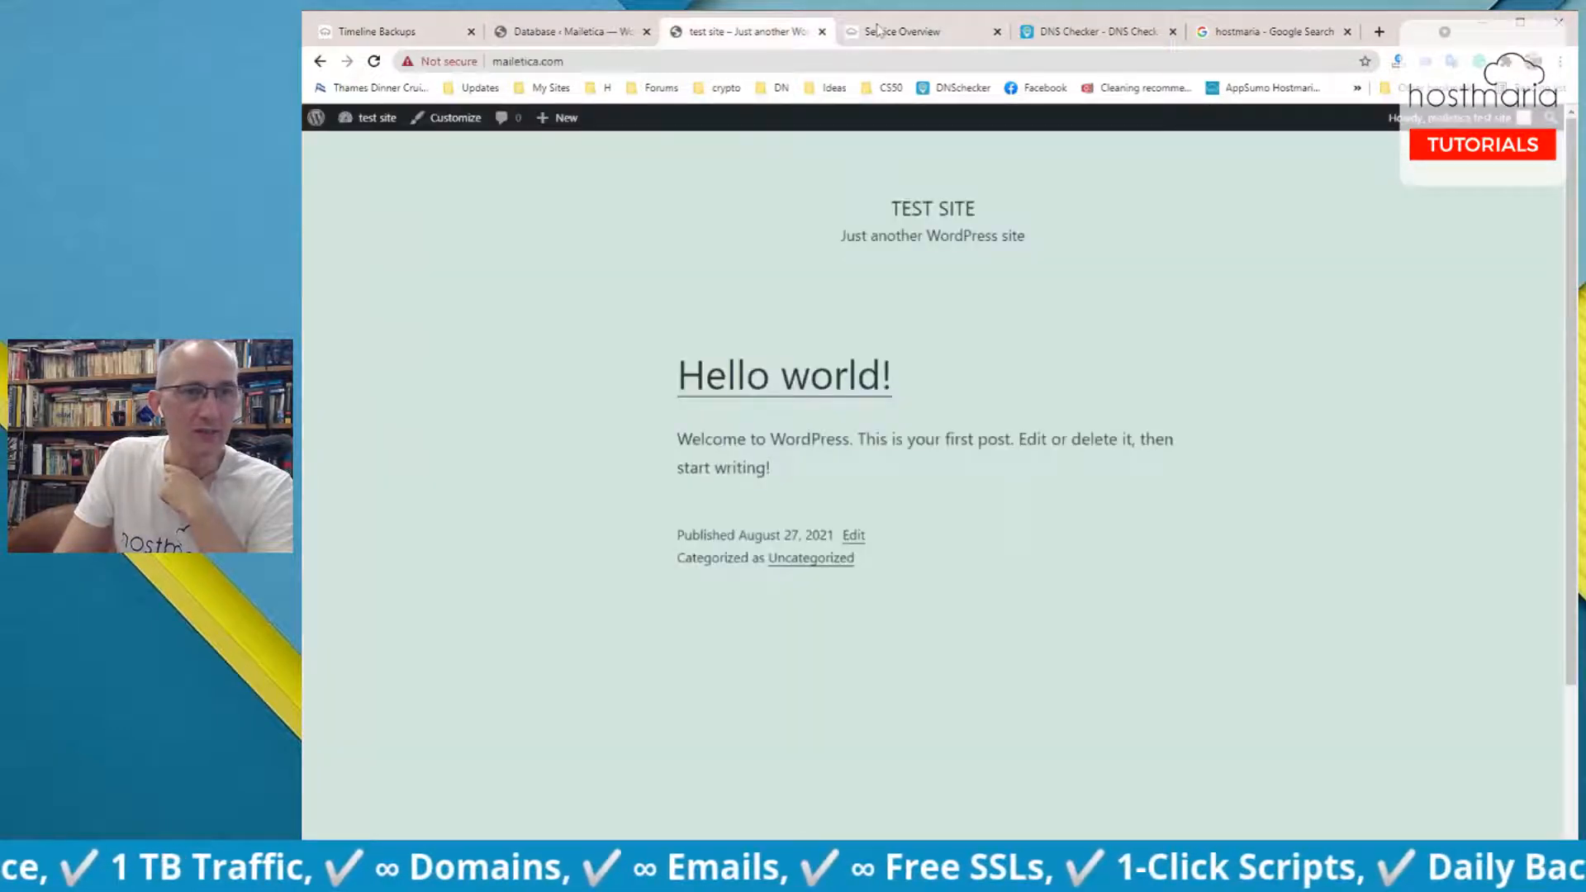
pyautogui.click(409, 31)
pyautogui.click(931, 31)
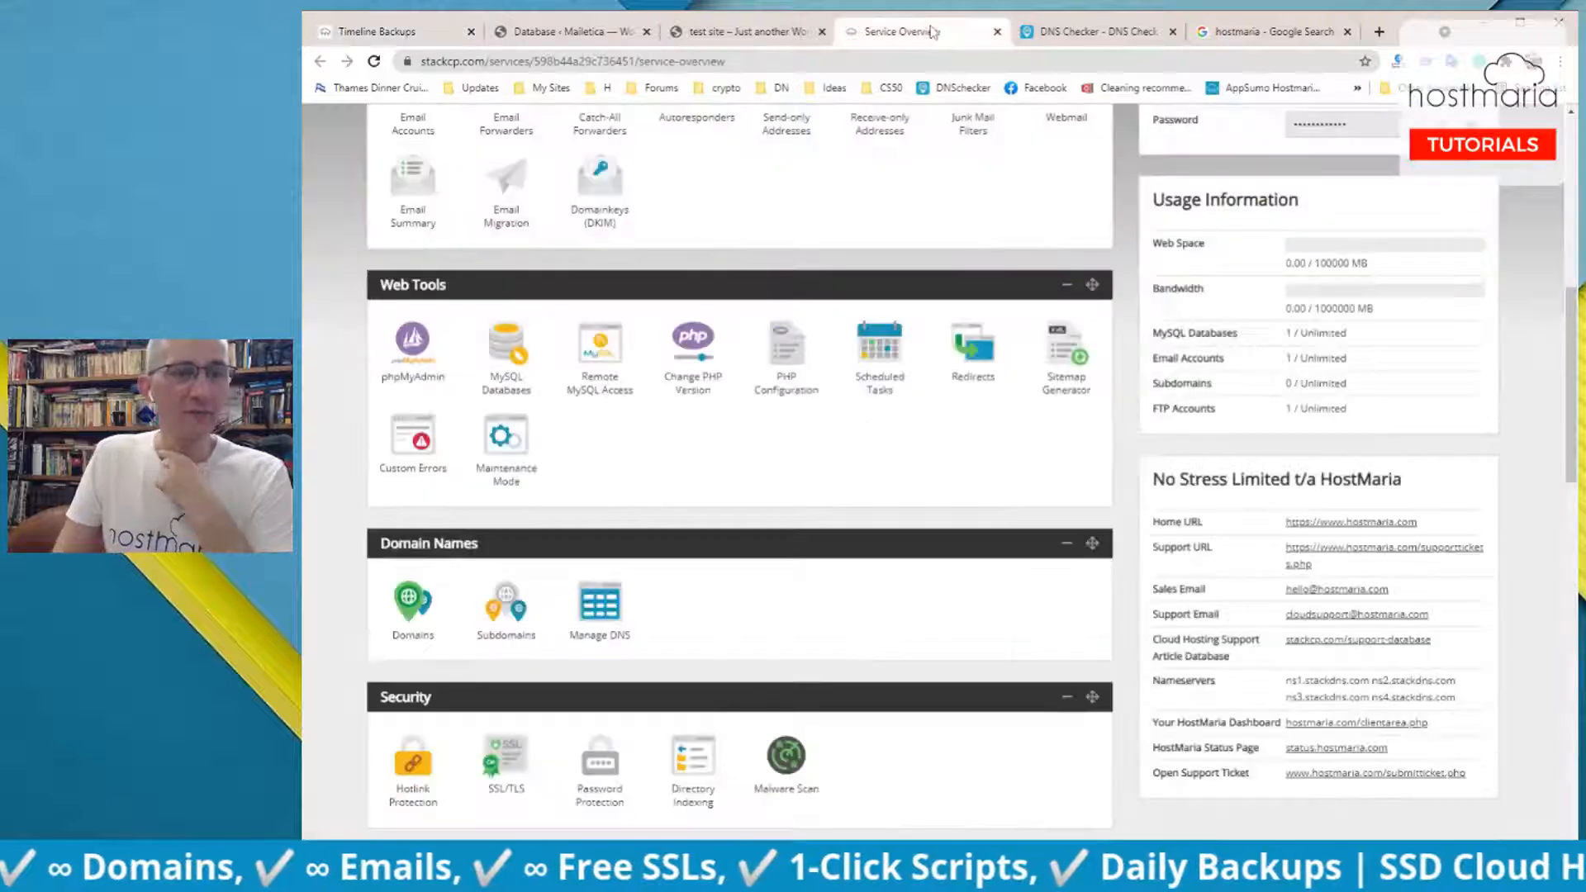
pyautogui.click(985, 354)
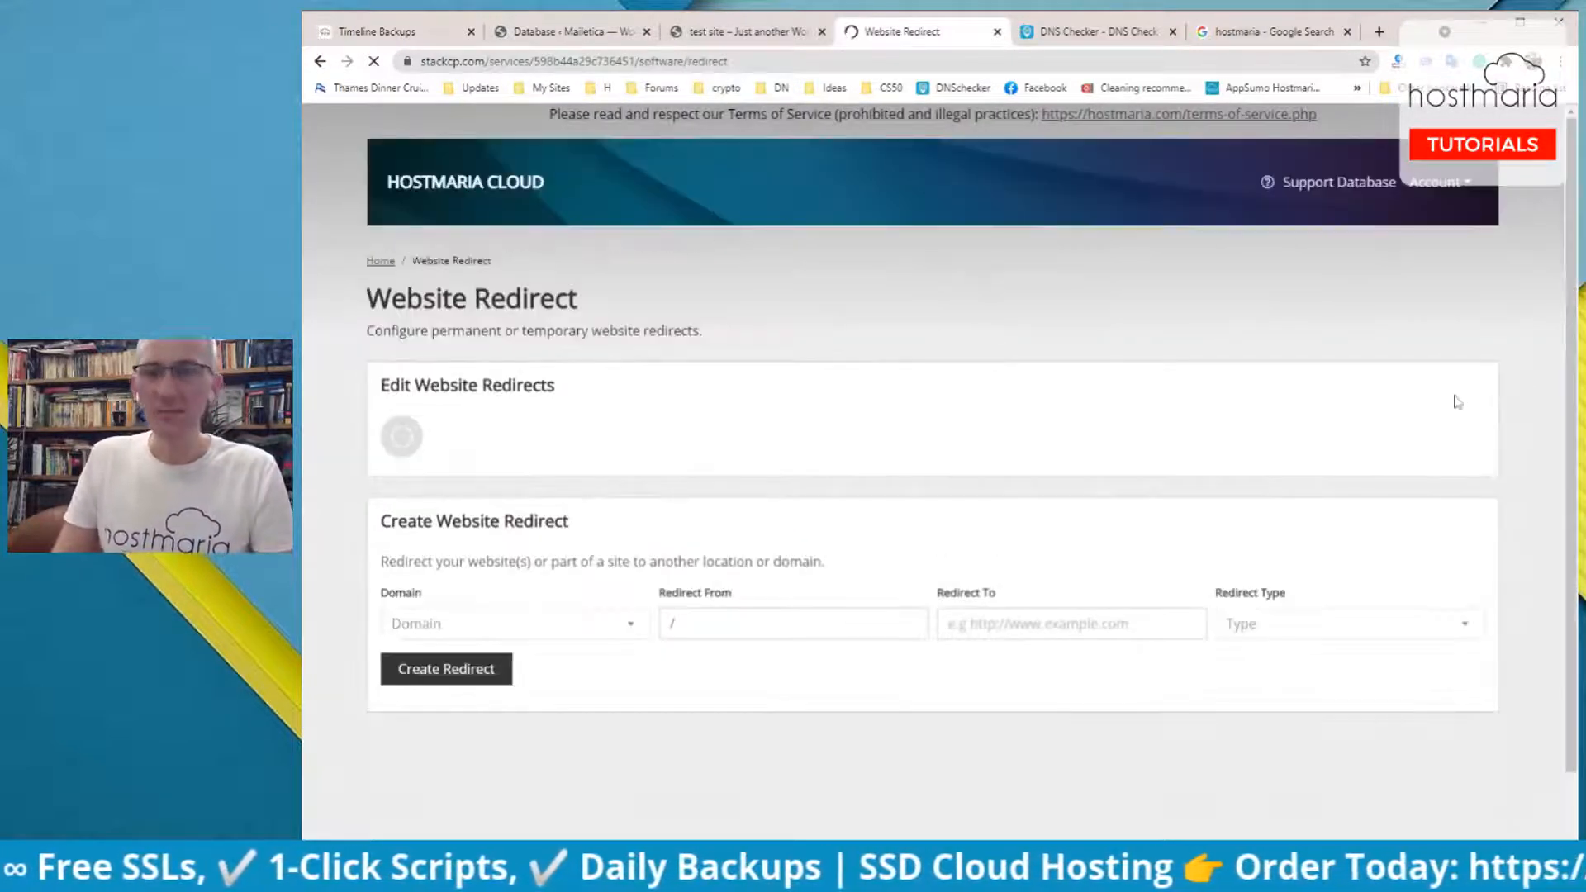
pyautogui.scroll(-1, 1512, 345)
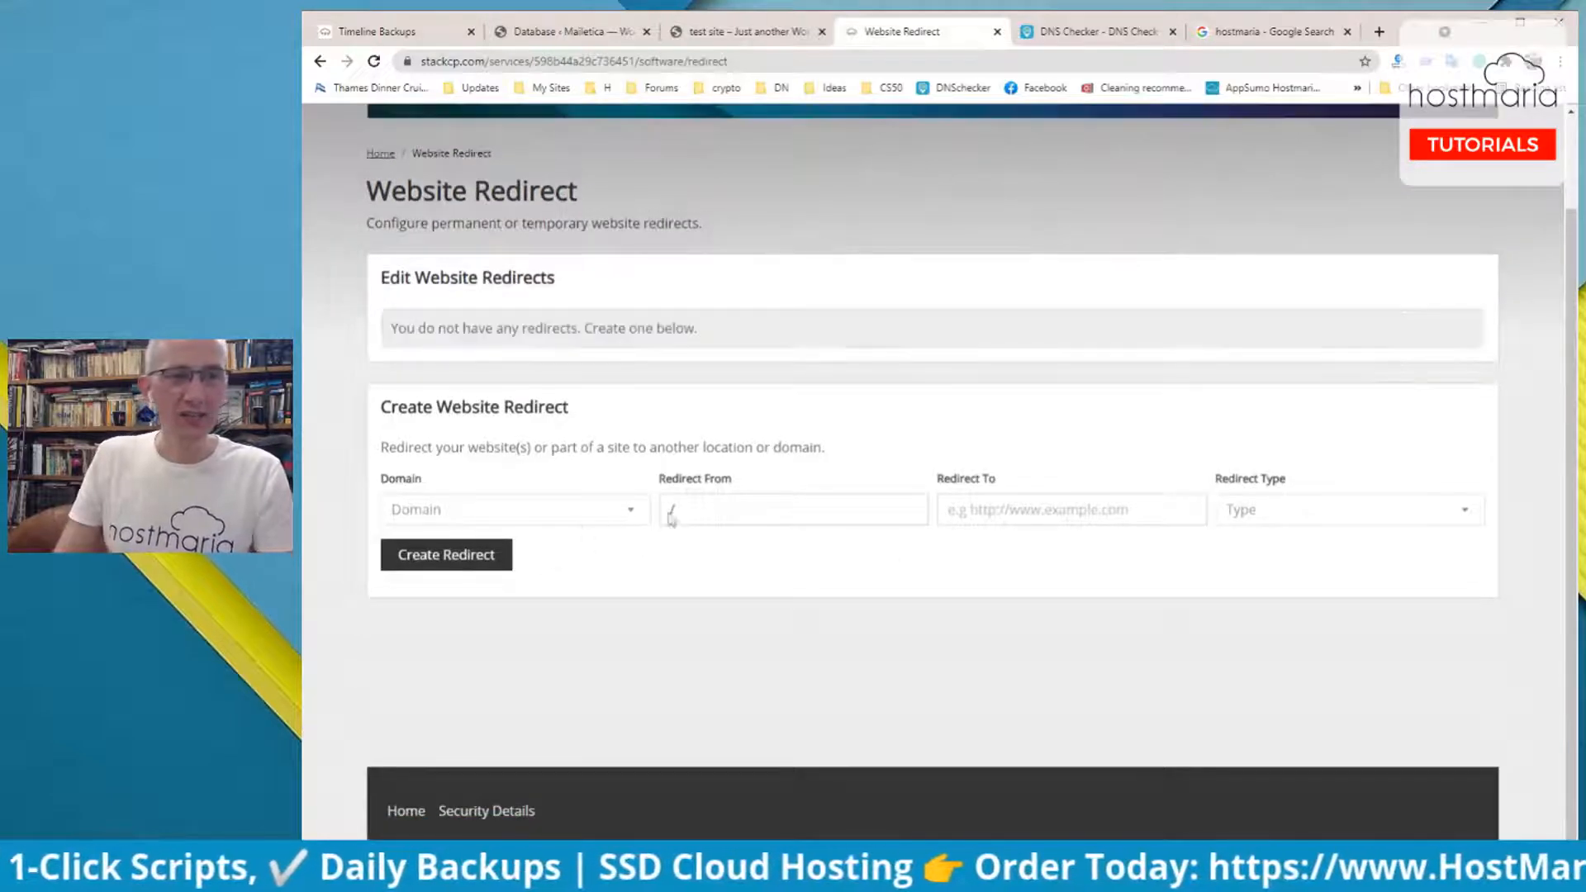
pyautogui.click(605, 519)
pyautogui.click(461, 607)
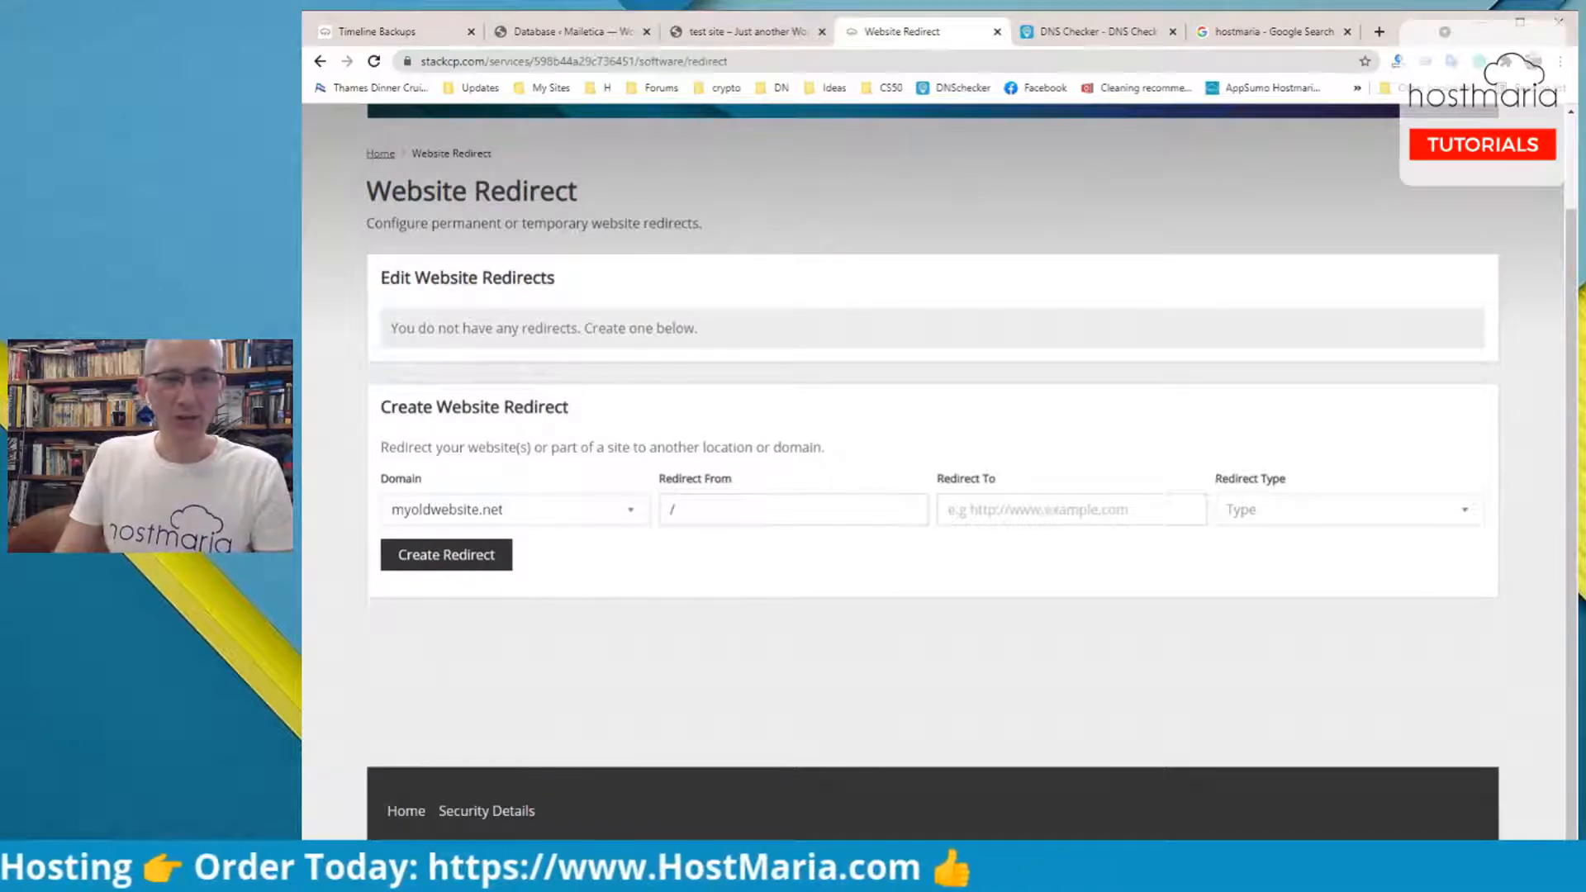
pyautogui.click(949, 508)
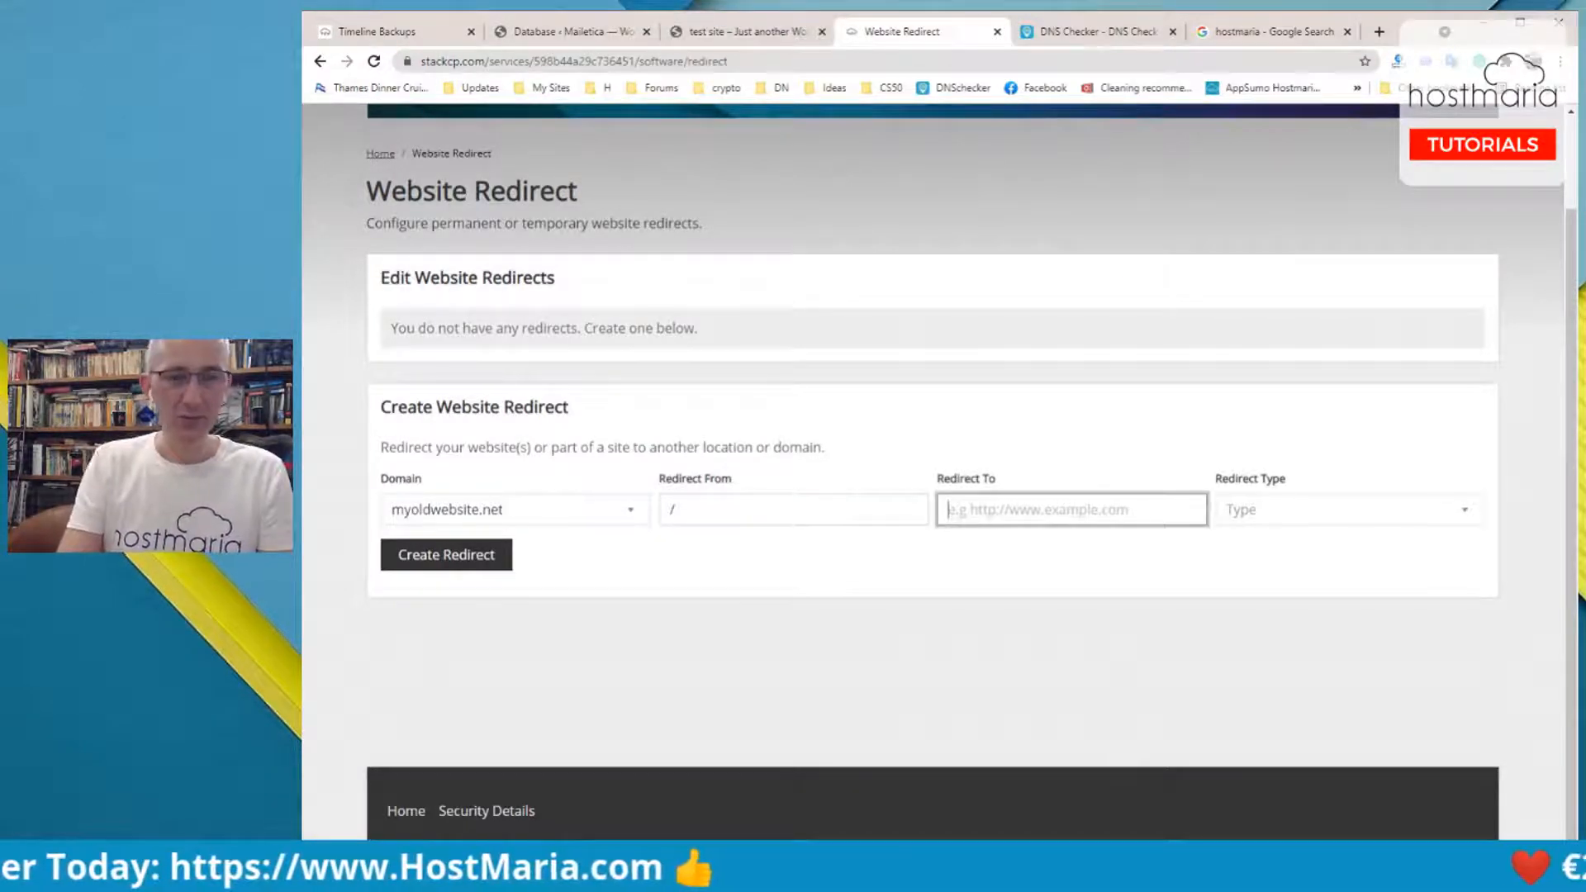
pyautogui.write('https')
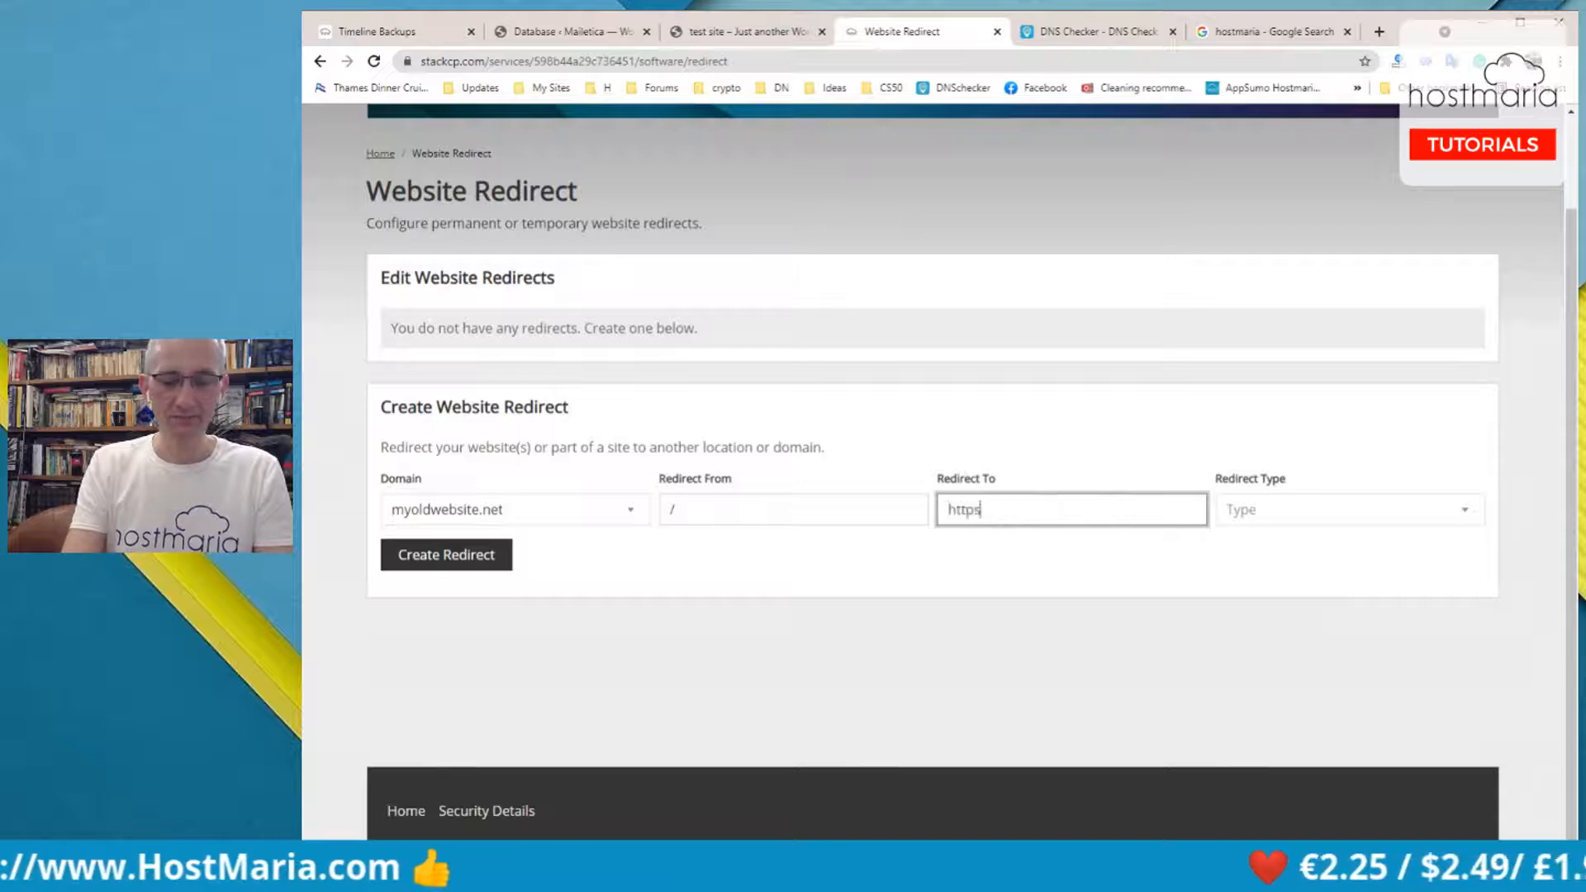
pyautogui.write('://www.')
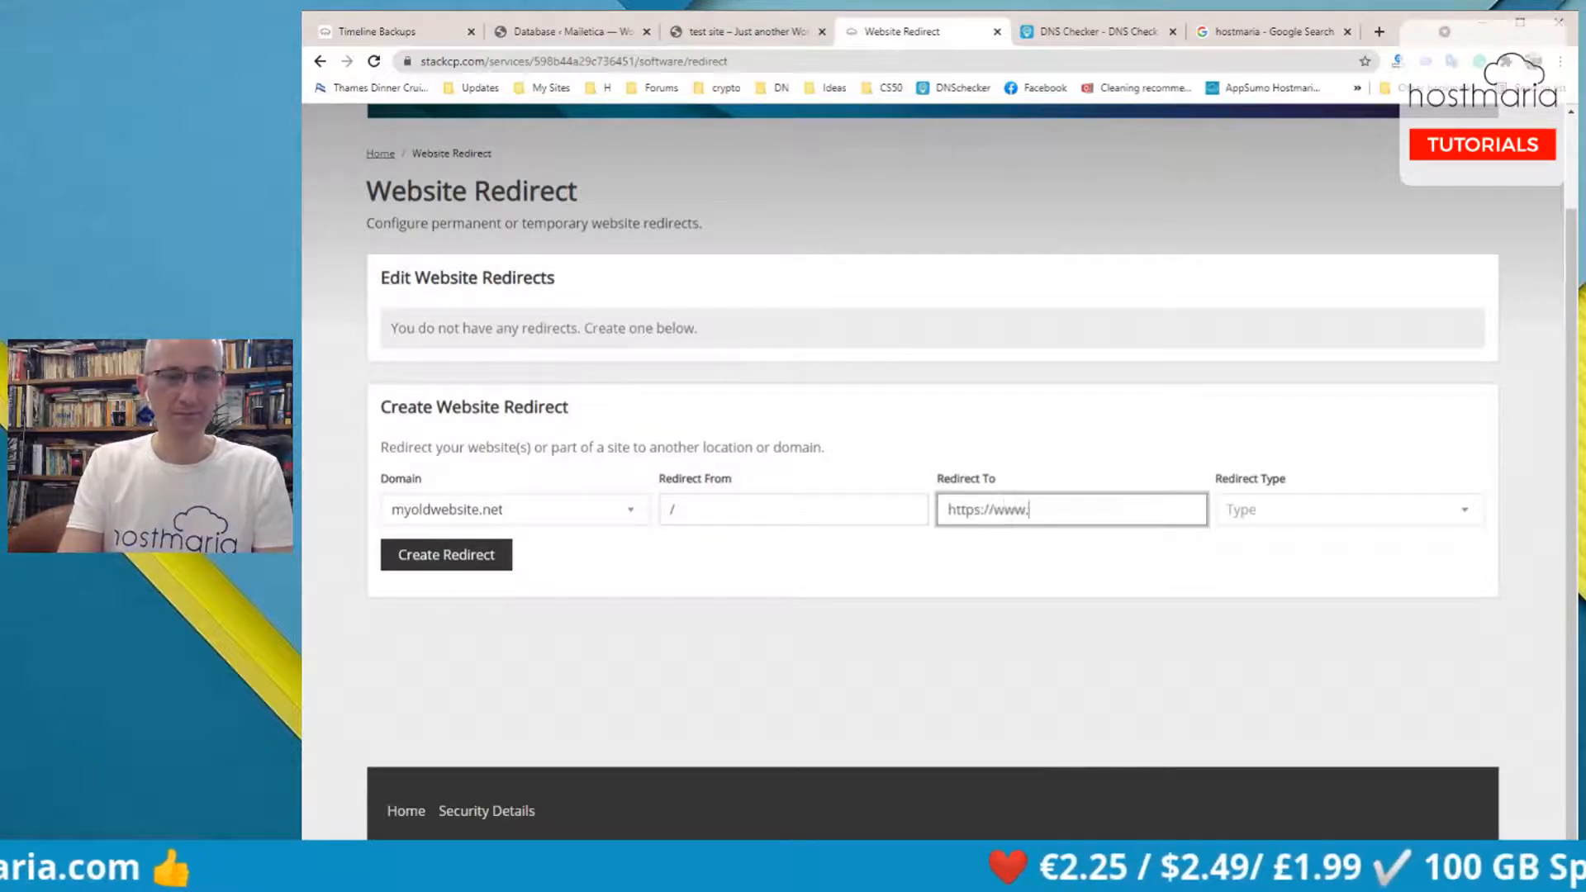
pyautogui.write('hostmar')
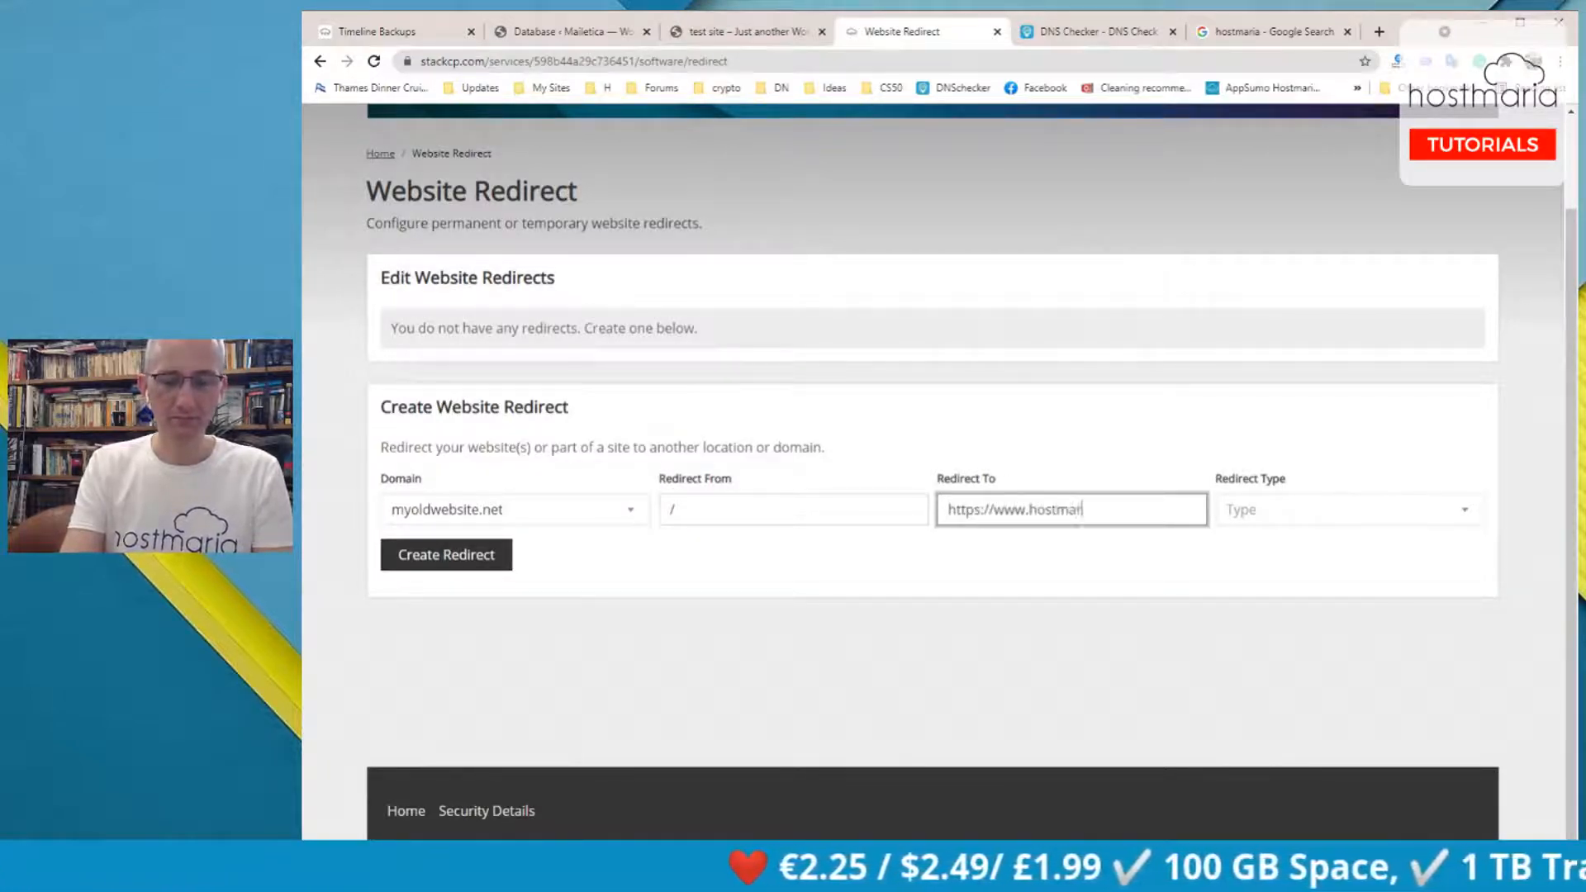
pyautogui.write('ia.com')
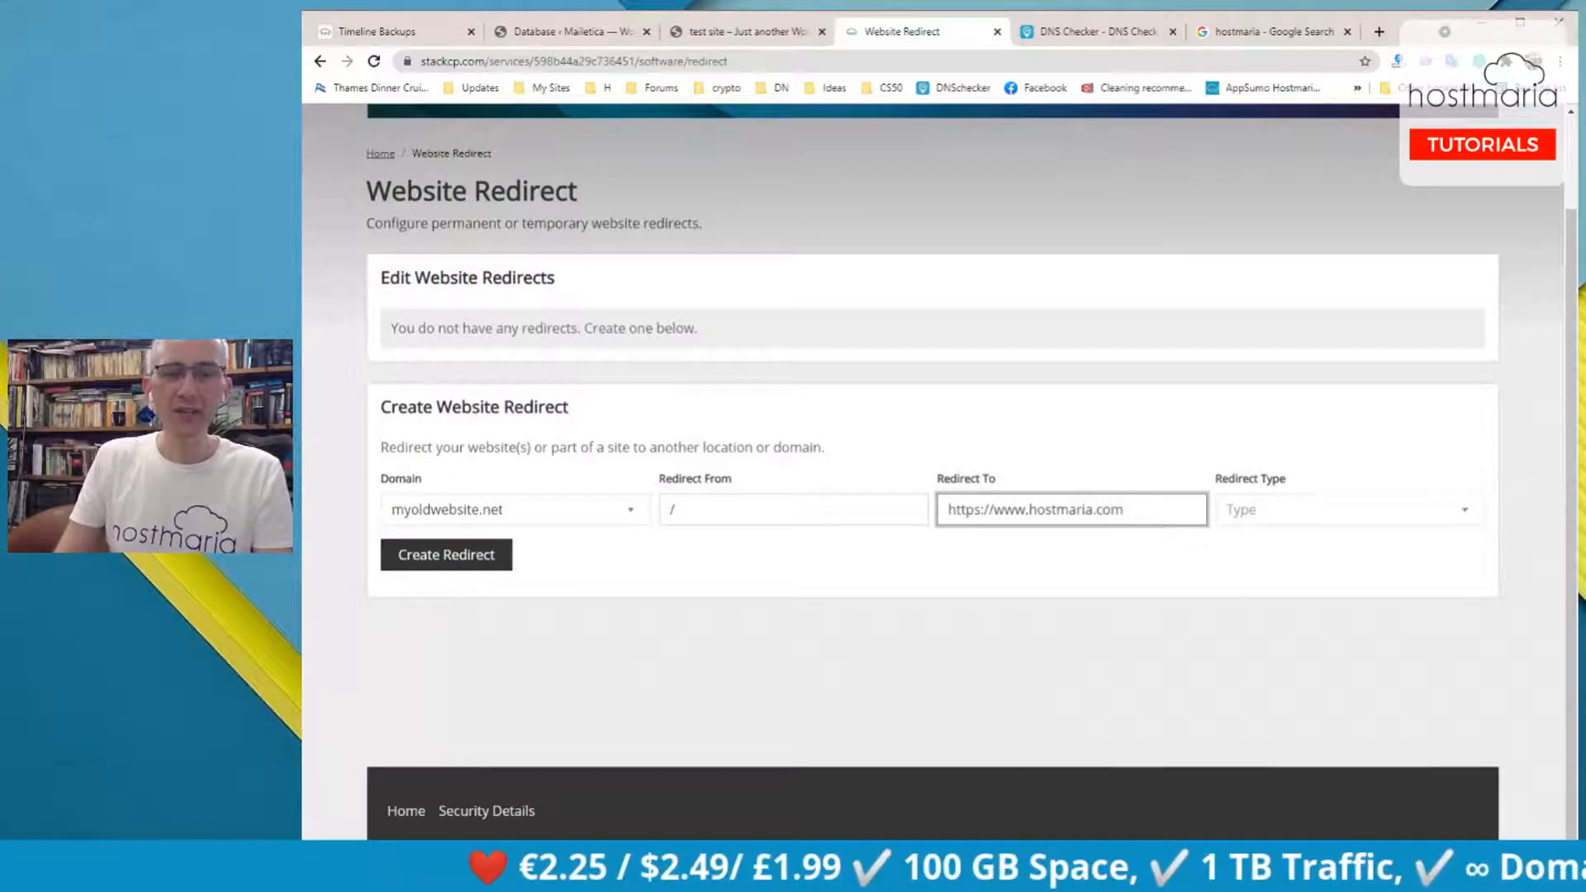
pyautogui.click(1148, 583)
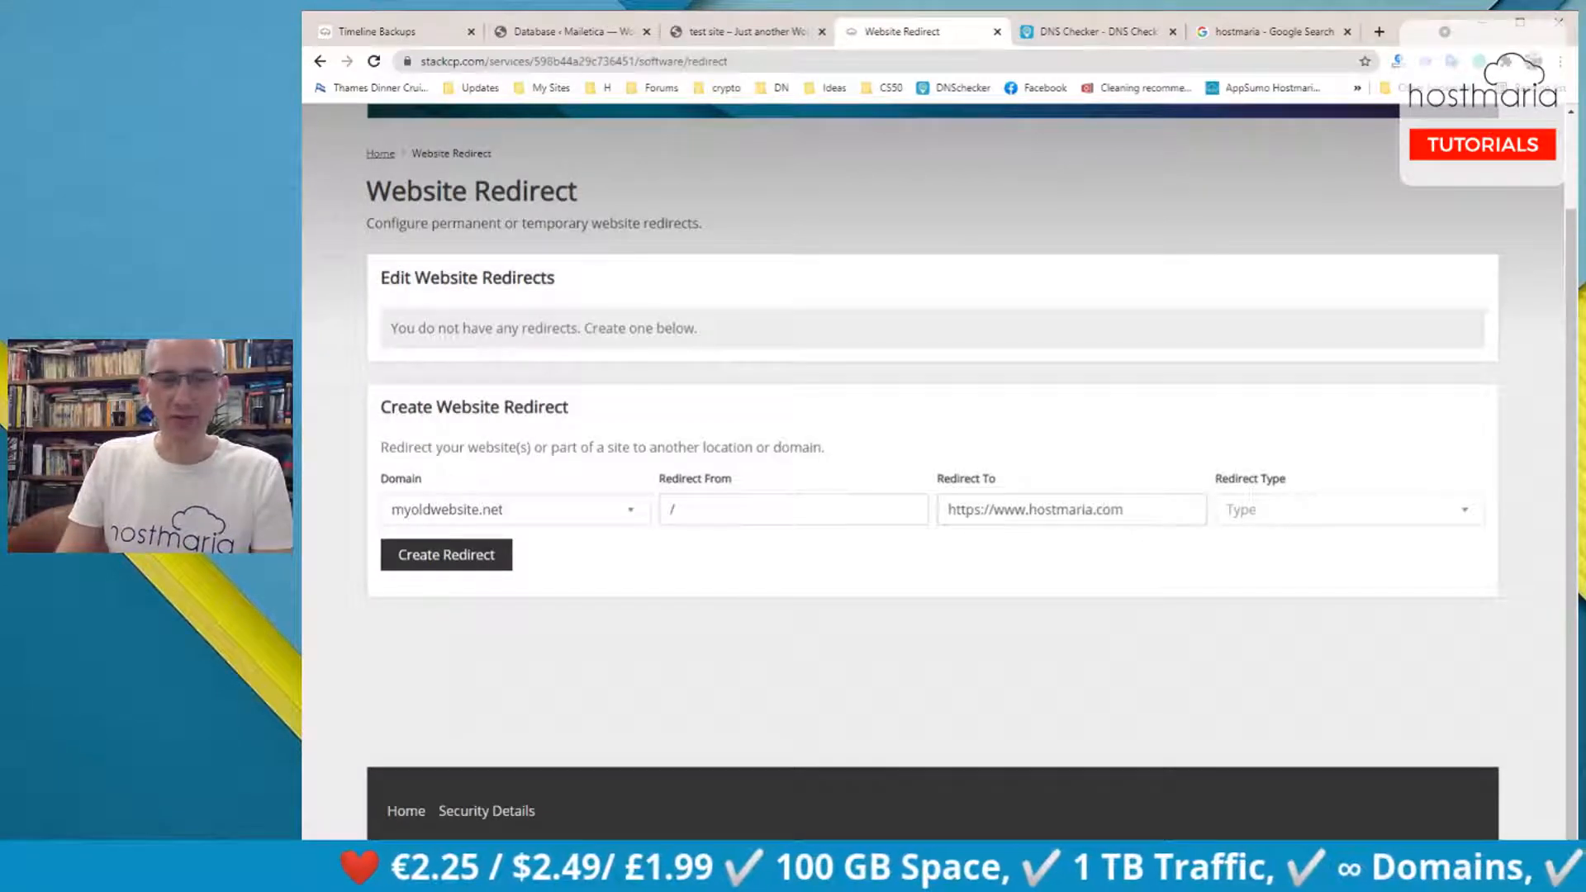
pyautogui.click(1370, 520)
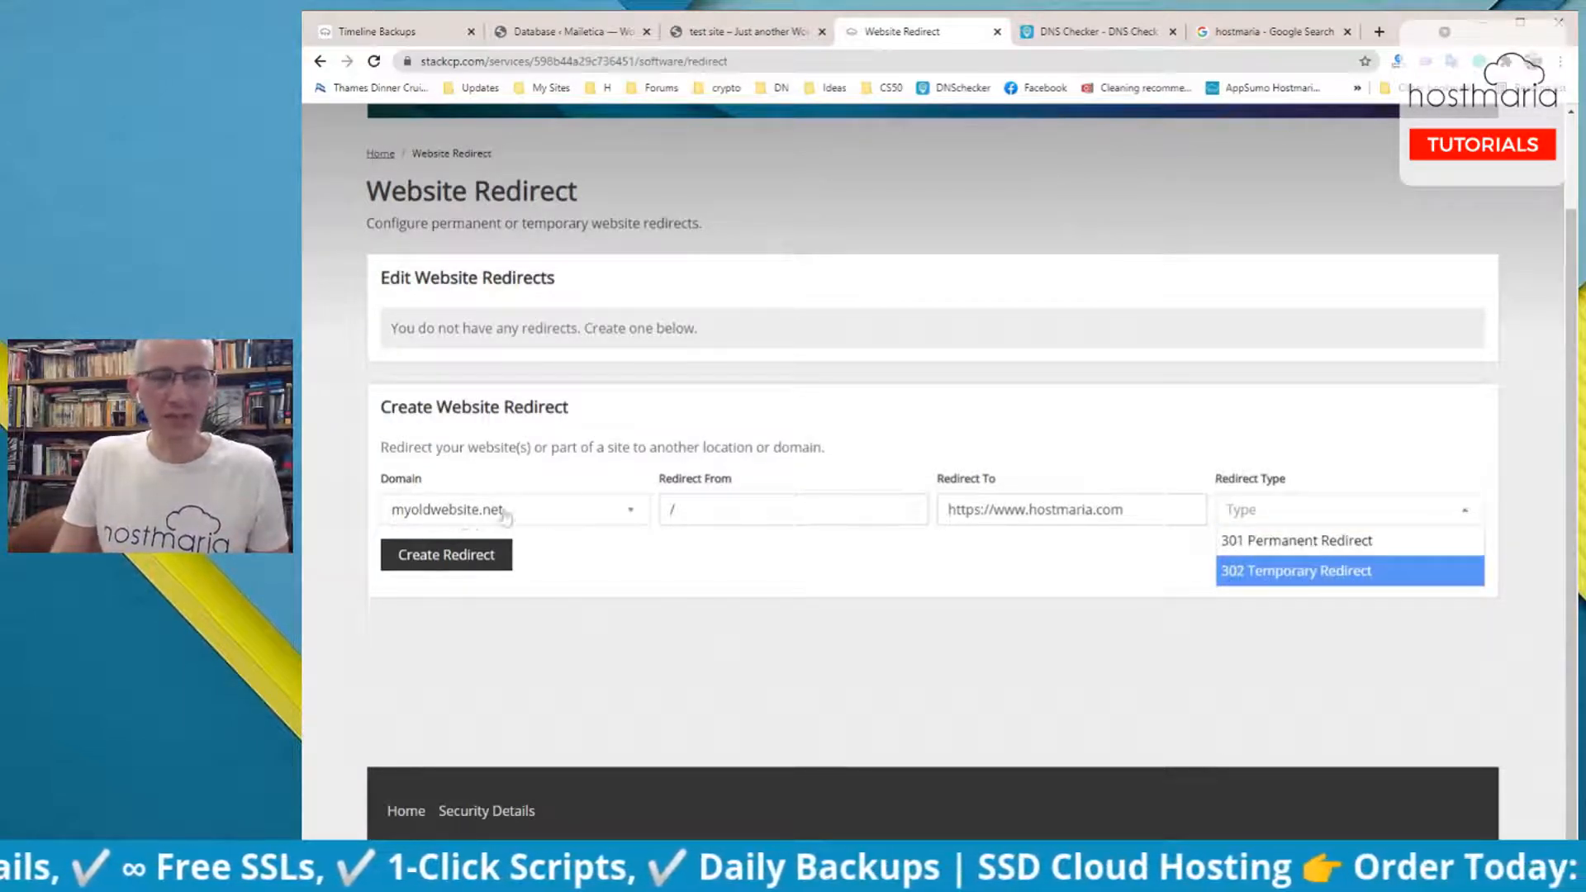
# Create the myoldwebsite.net redirect as a 301 Permanent Redirect, then return to Timeline Backups.
pyautogui.click(1278, 549)
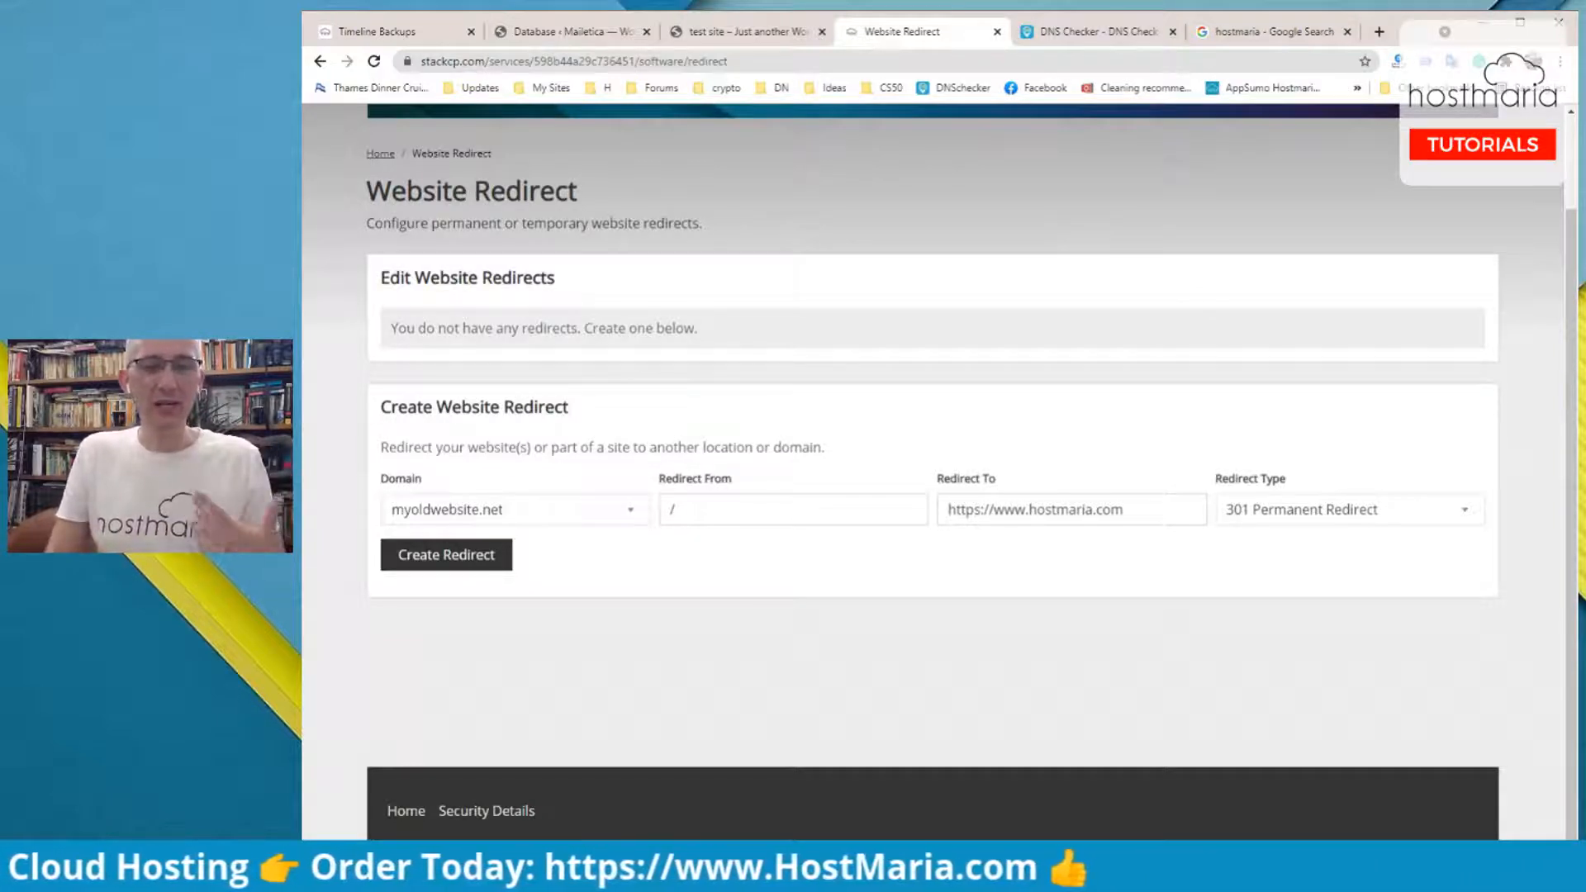
pyautogui.click(1319, 526)
pyautogui.click(1267, 573)
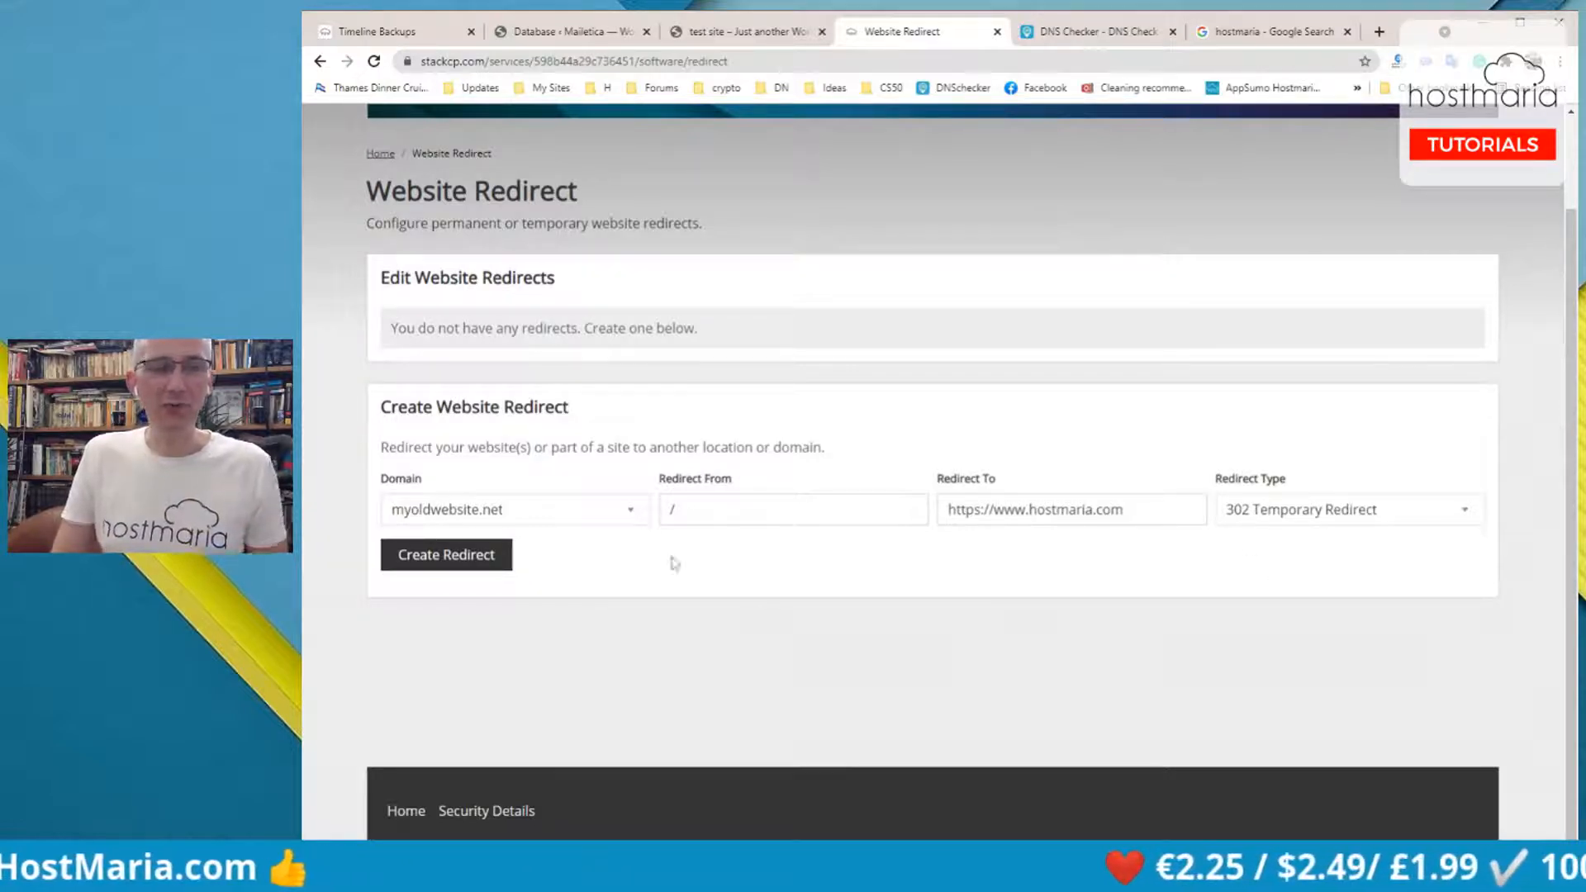
pyautogui.click(1296, 518)
pyautogui.click(1273, 576)
pyautogui.click(1296, 516)
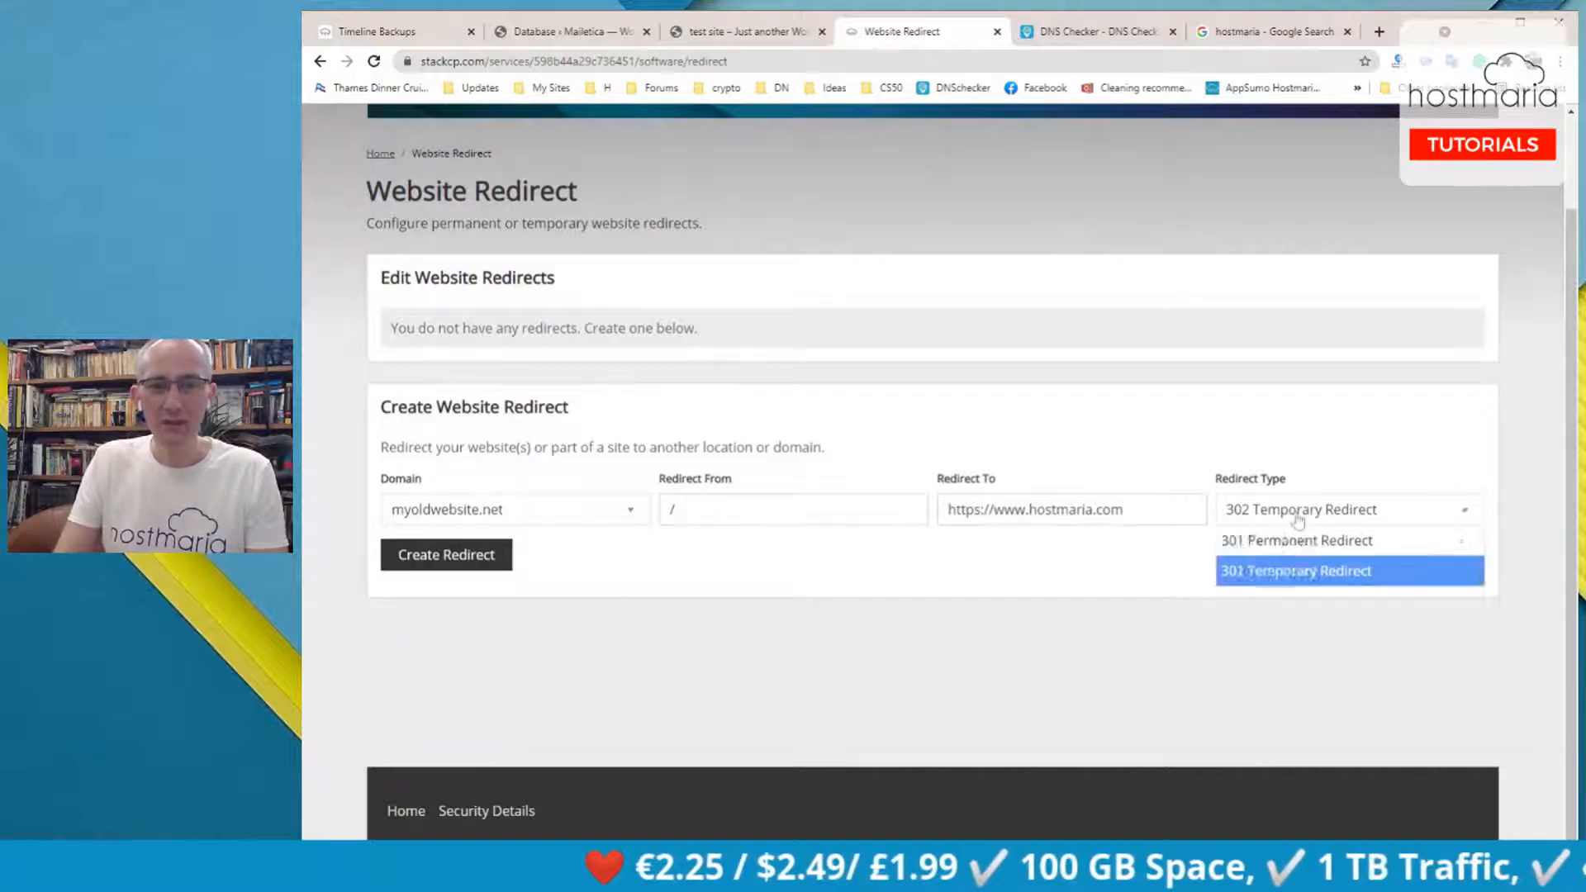
pyautogui.click(1288, 541)
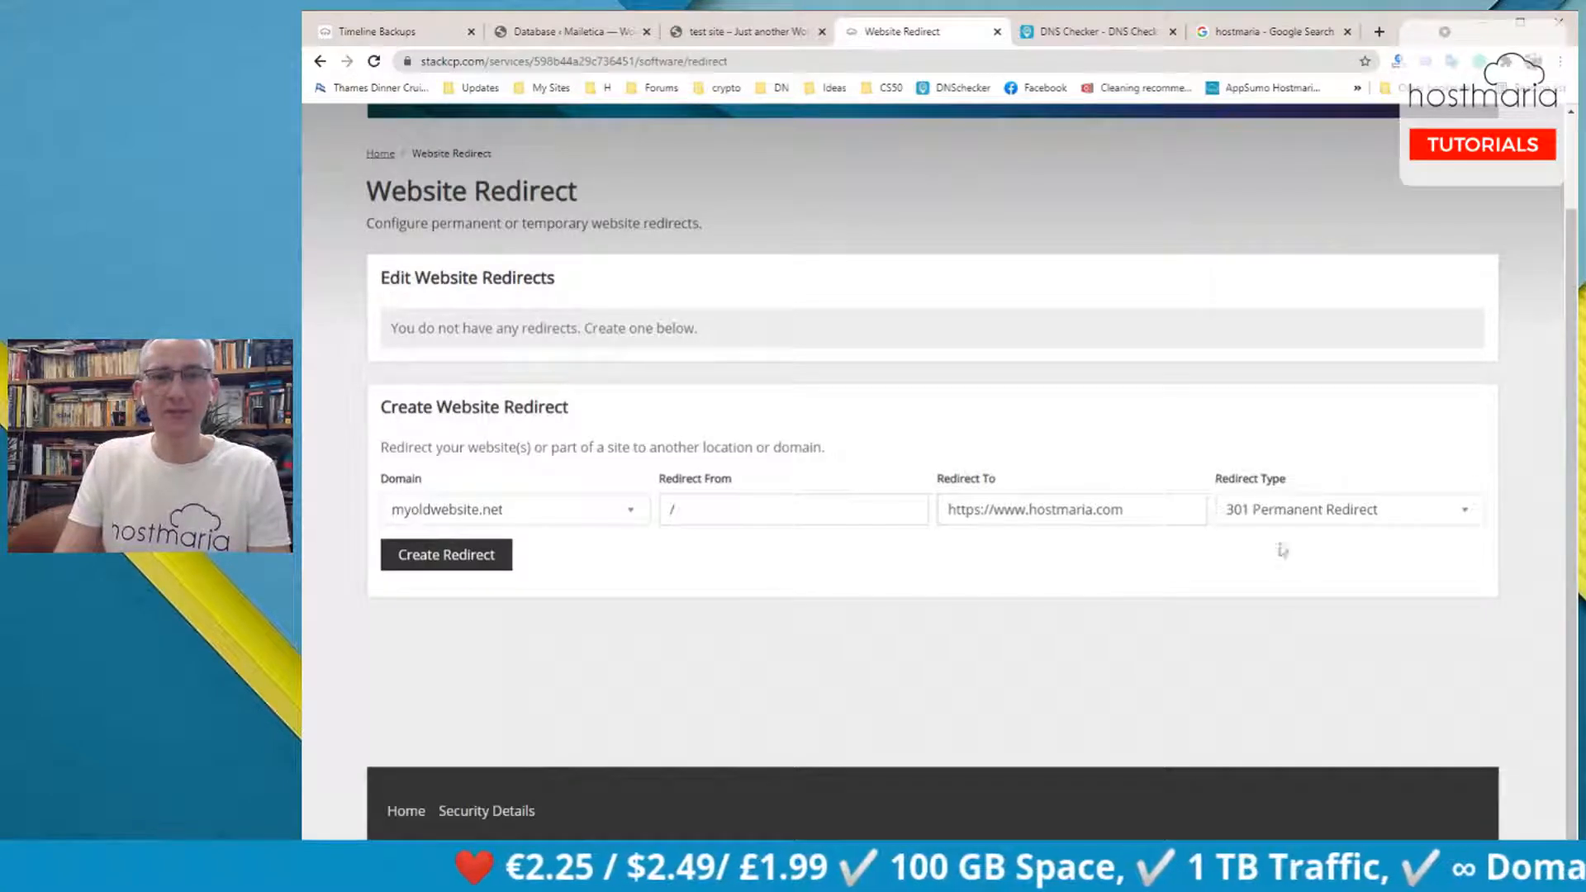
pyautogui.click(472, 565)
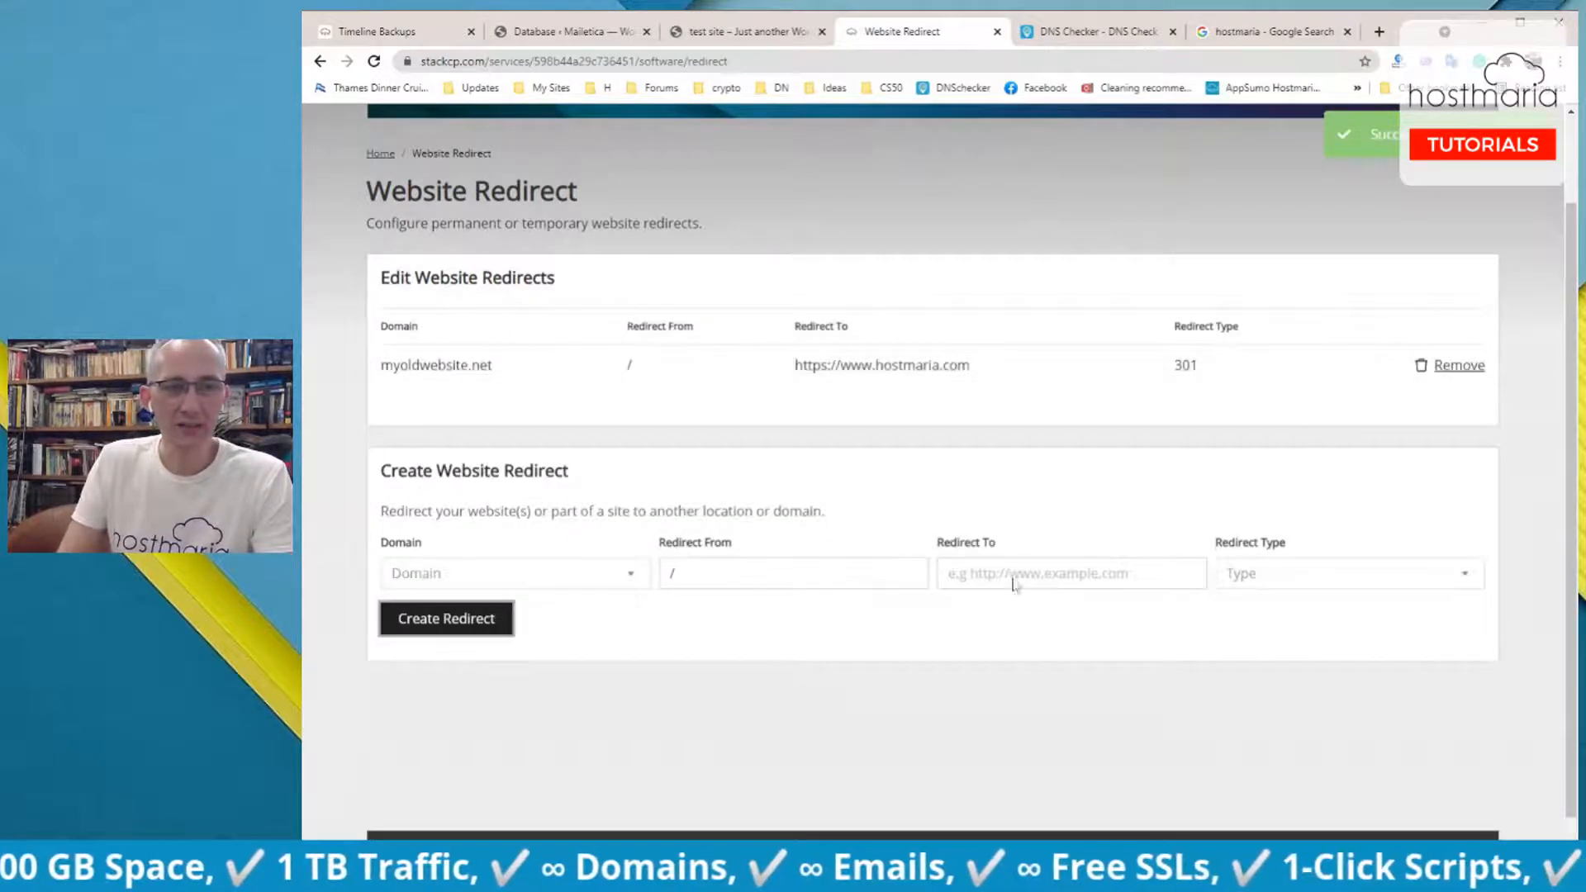
pyautogui.scroll(1, 1322, 561)
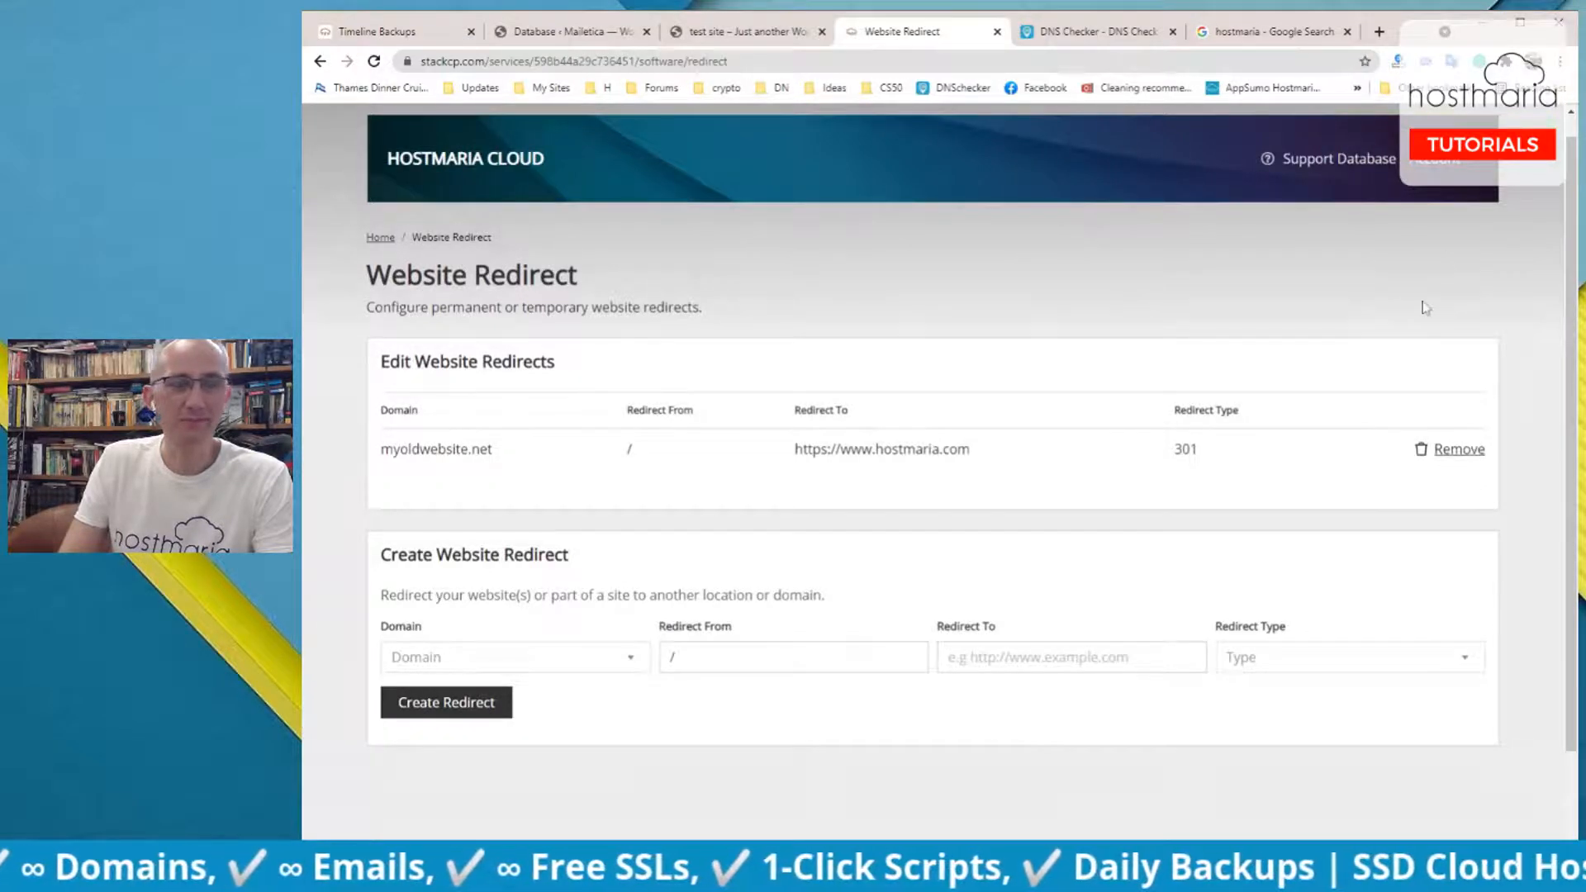
pyautogui.click(482, 35)
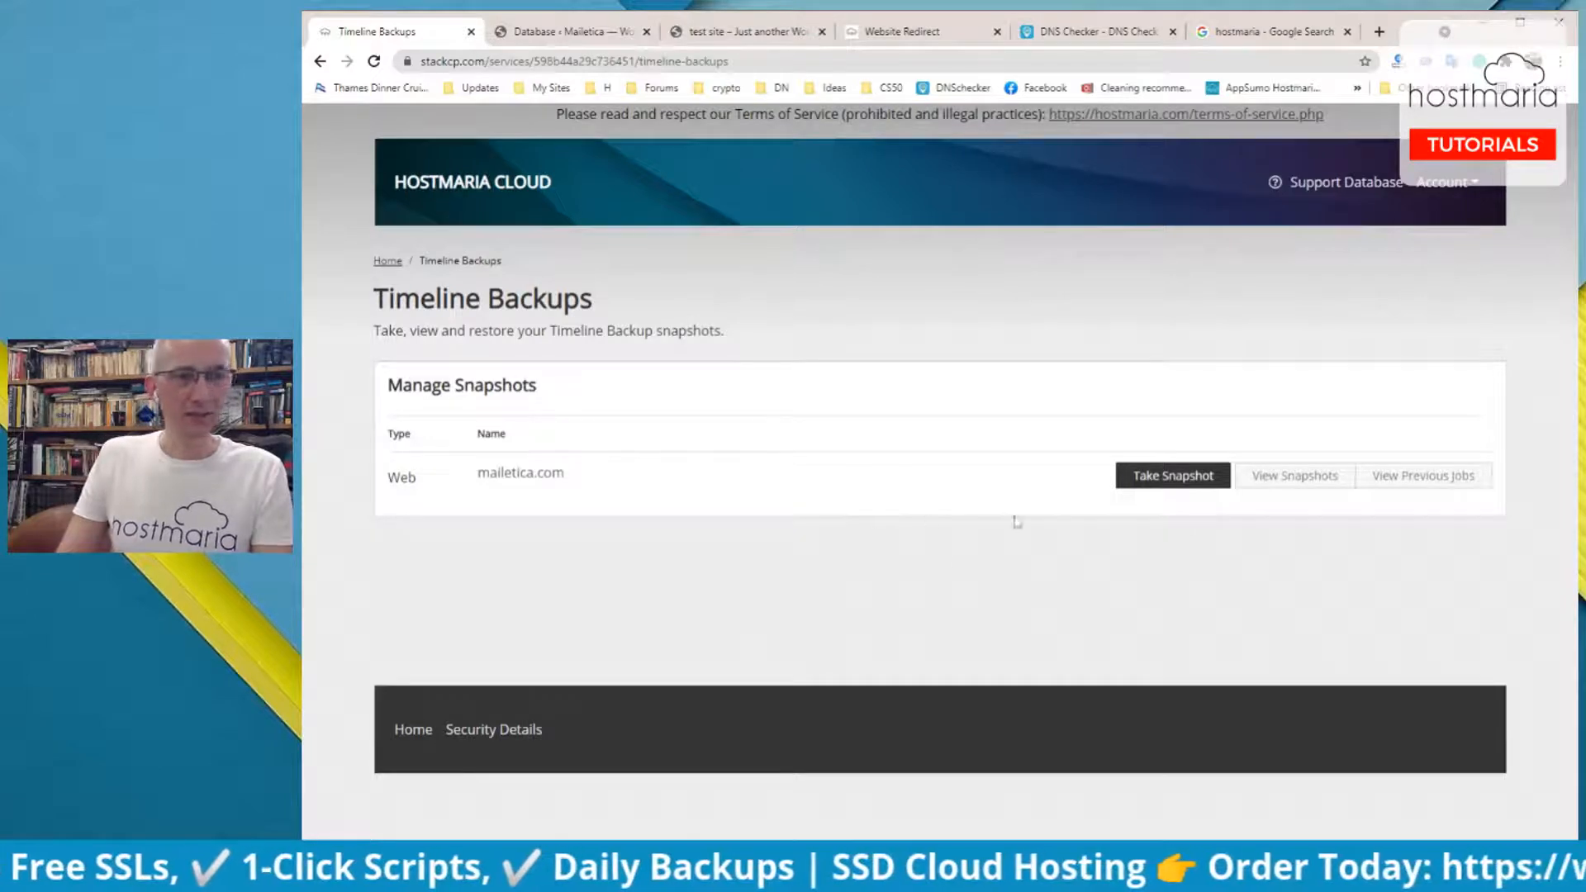
# Browse the available snapshot times and select the 26/08/2021 1:00:00 am snapshot.
pyautogui.click(1300, 489)
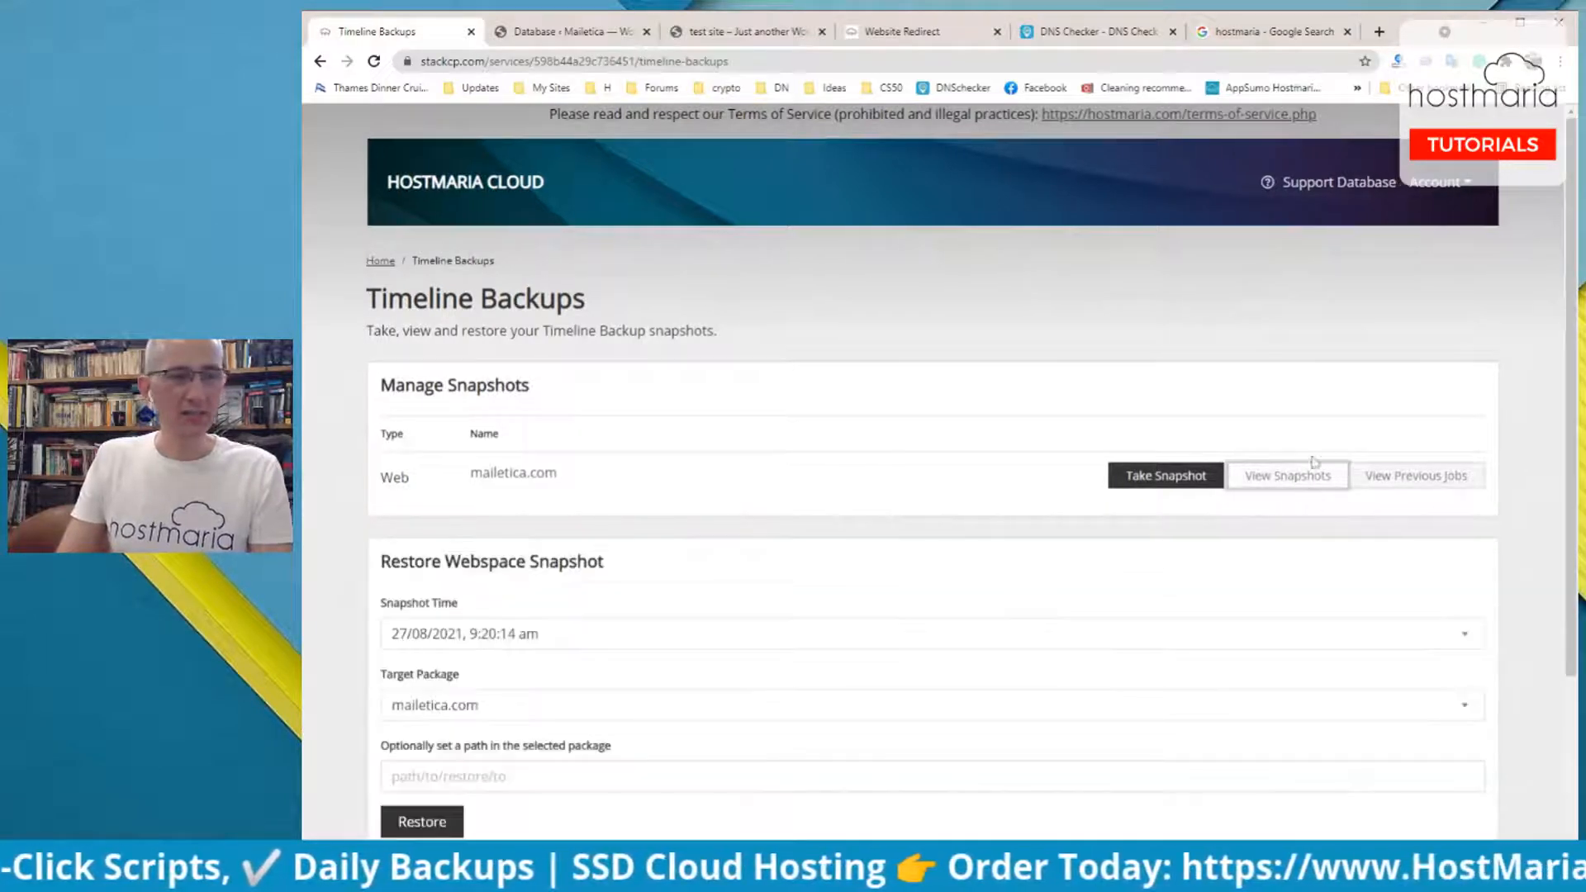
pyautogui.scroll(-3, 1314, 461)
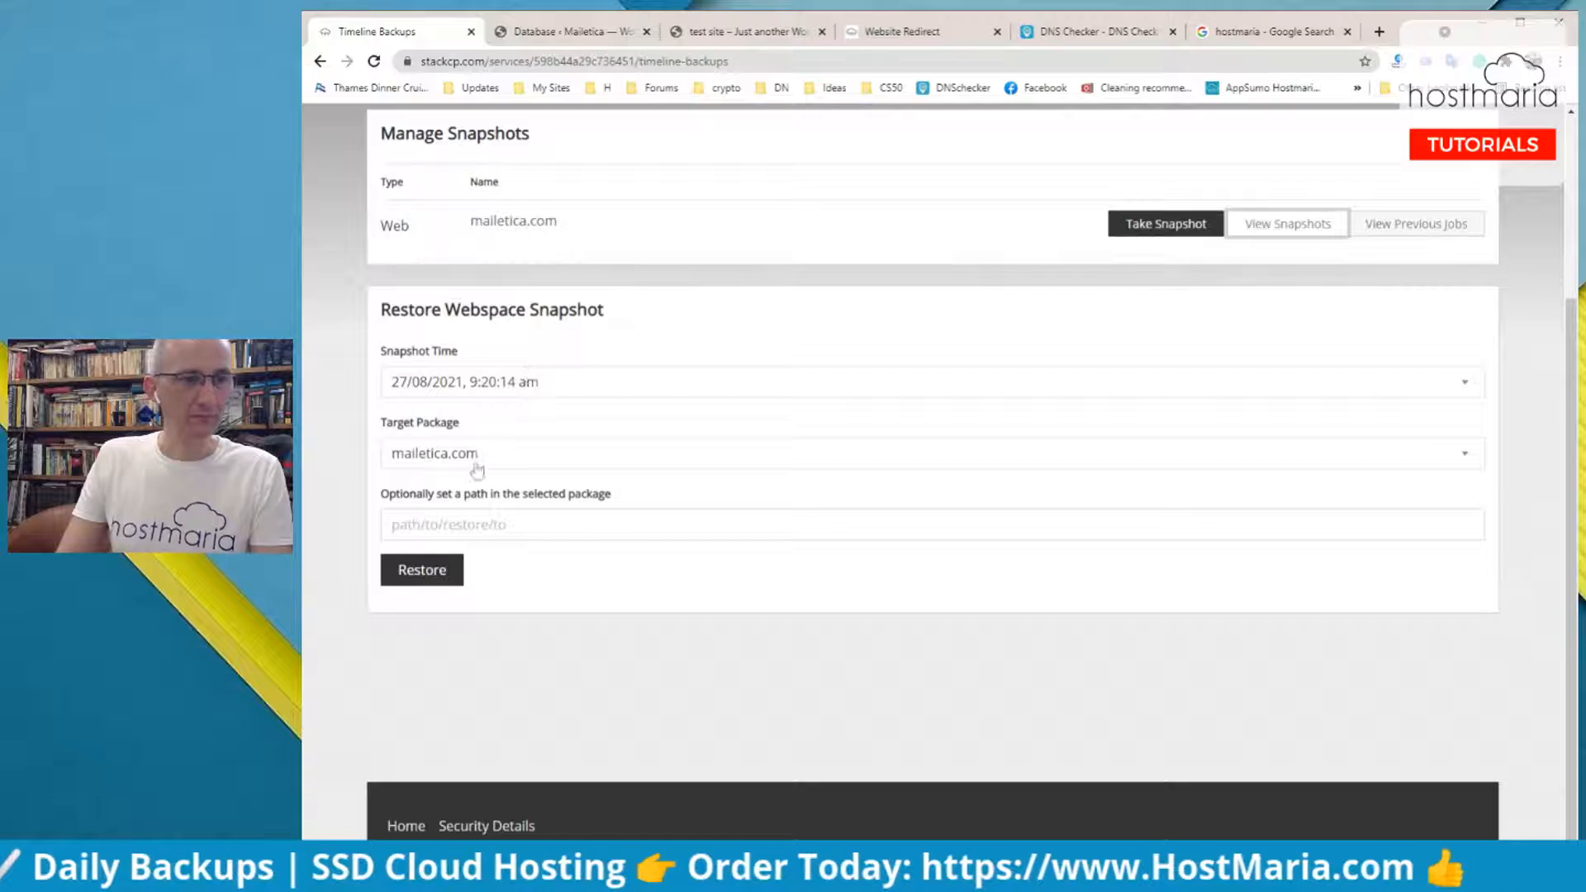
pyautogui.click(478, 454)
pyautogui.click(498, 433)
pyautogui.click(513, 383)
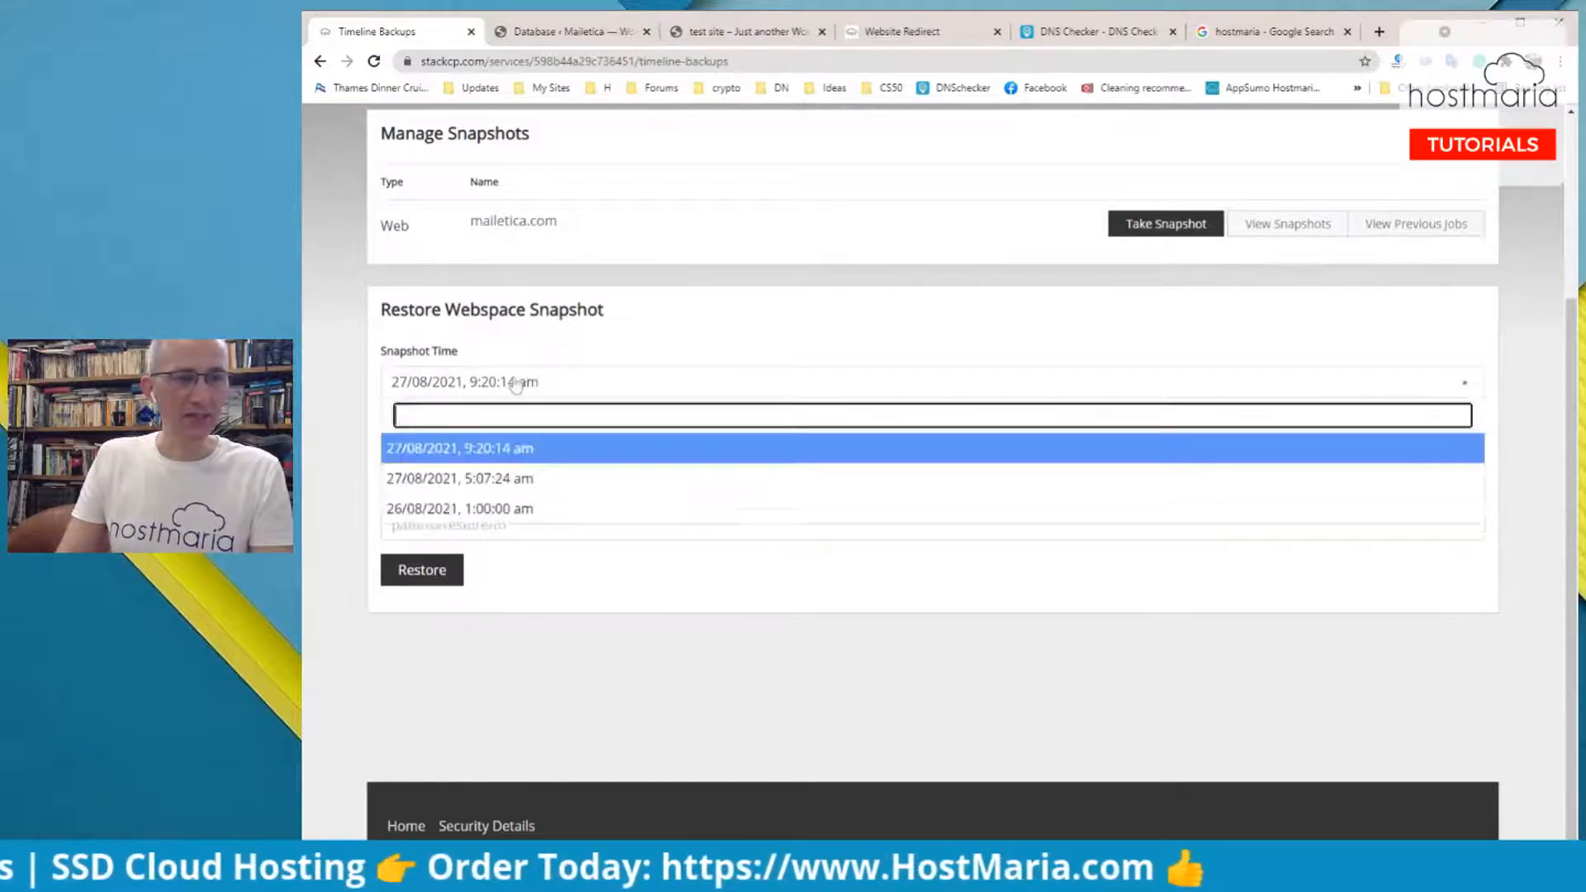
pyautogui.click(515, 383)
pyautogui.click(515, 384)
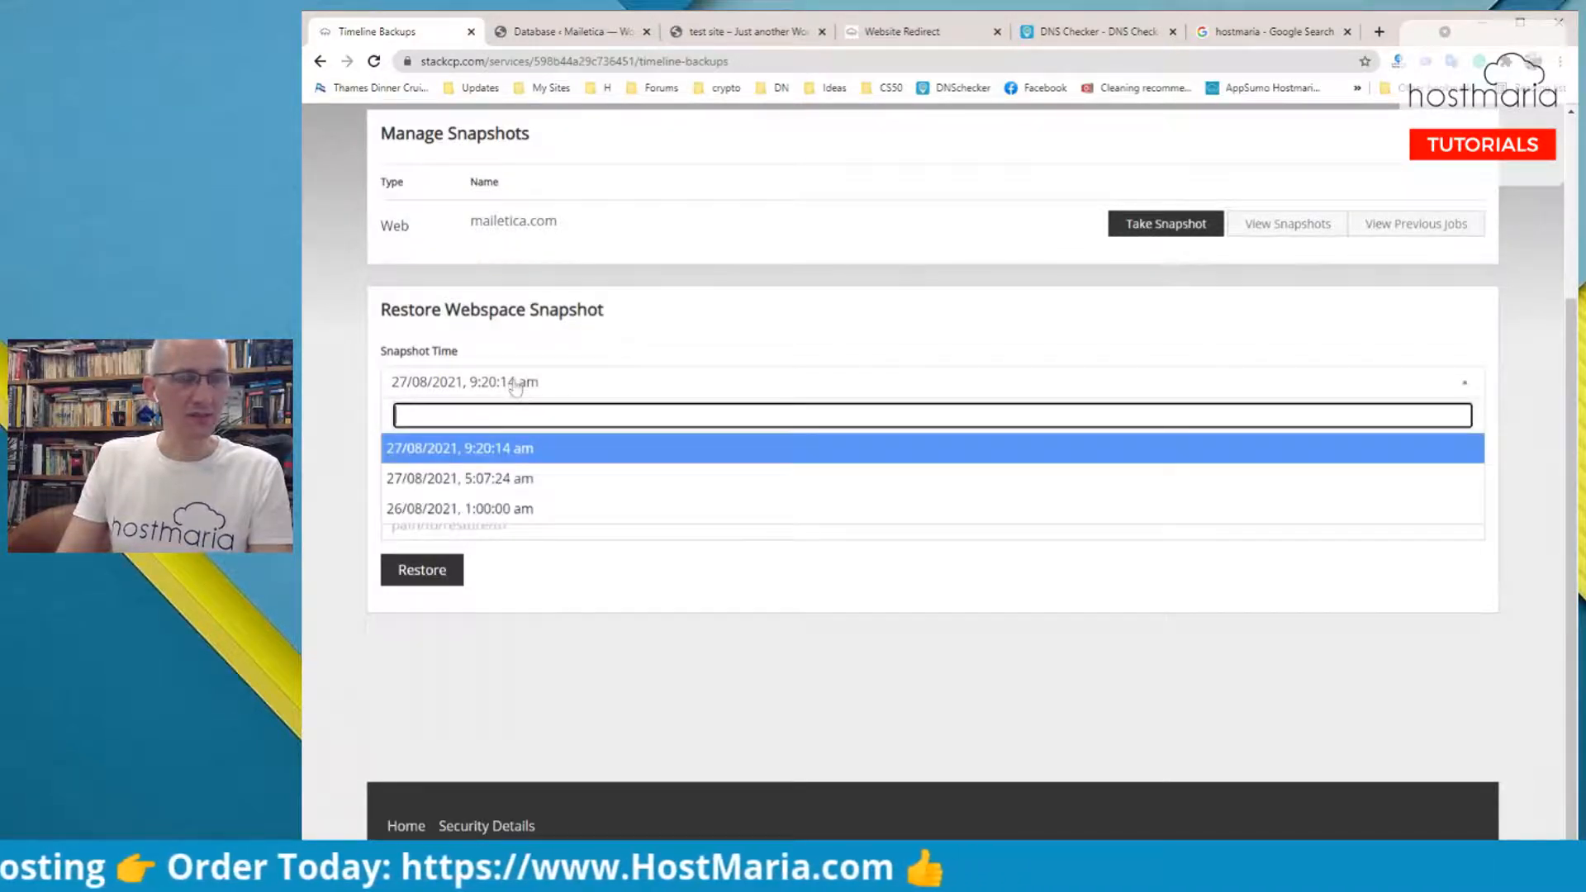
pyautogui.click(506, 478)
pyautogui.click(549, 385)
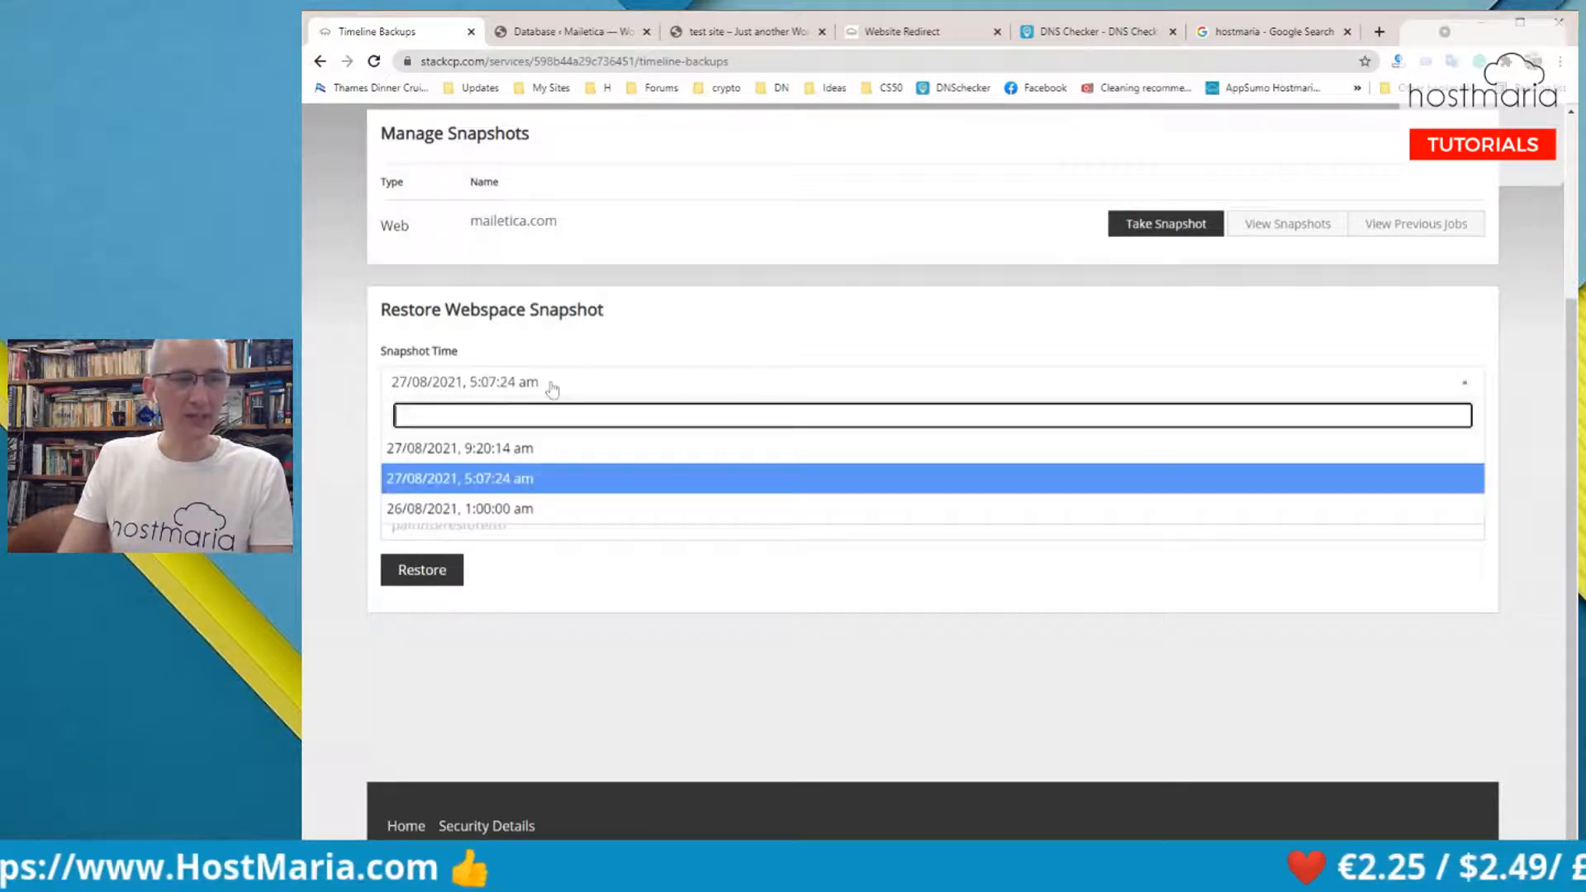
pyautogui.click(519, 507)
# Leave the backups page without restoring and go back to the mailetica.com Service Overview.
pyautogui.scroll(3, 748, 359)
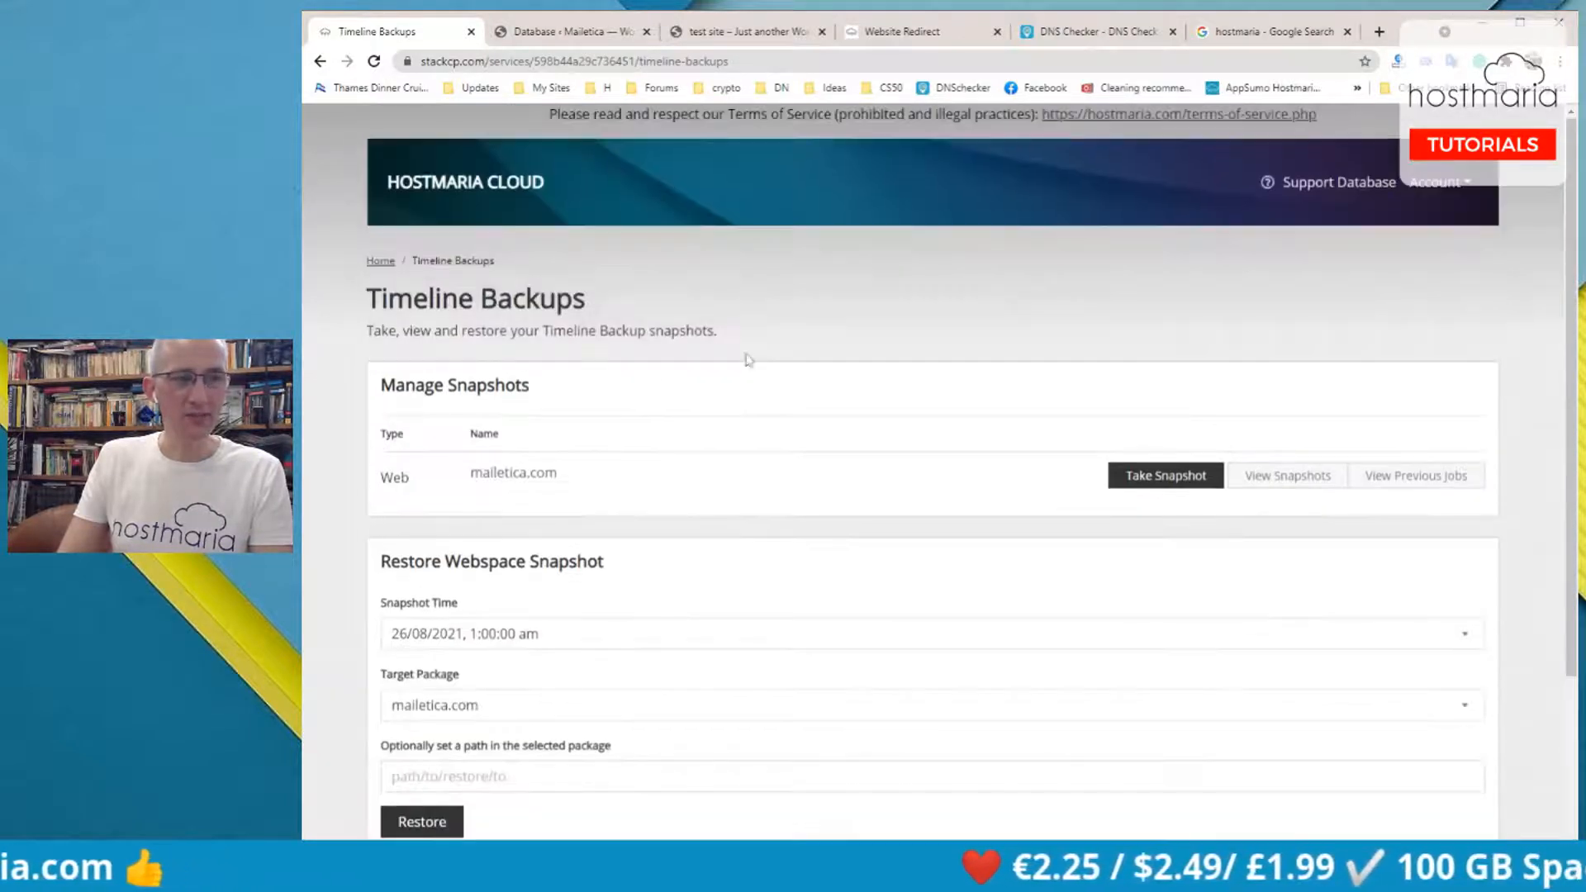
pyautogui.scroll(-3, 1150, 318)
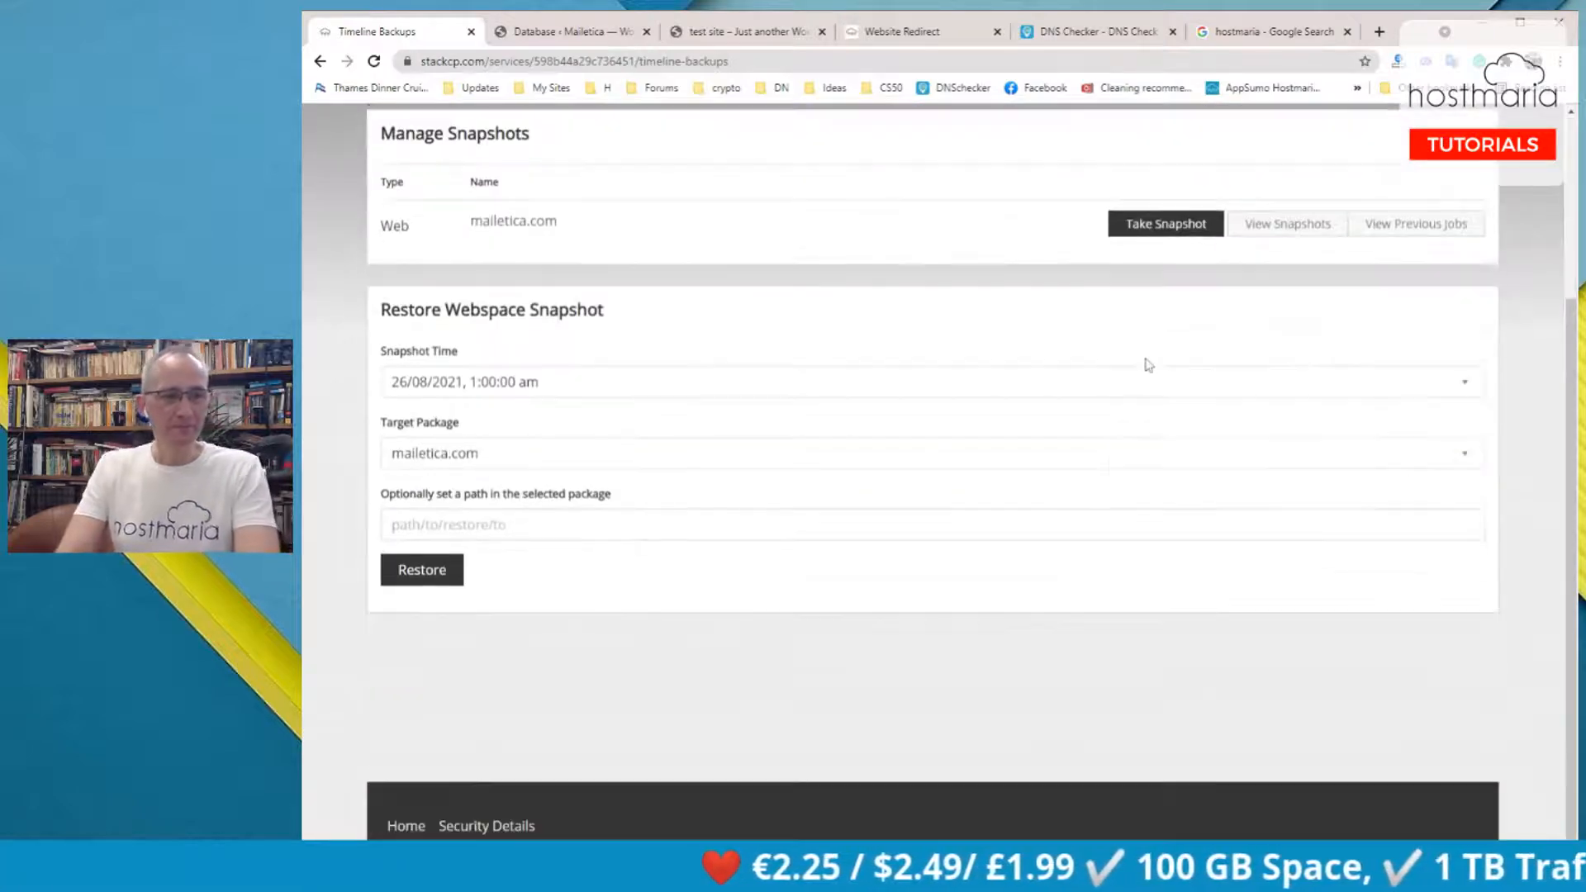
pyautogui.scroll(1, 1143, 361)
pyautogui.scroll(1, 1146, 364)
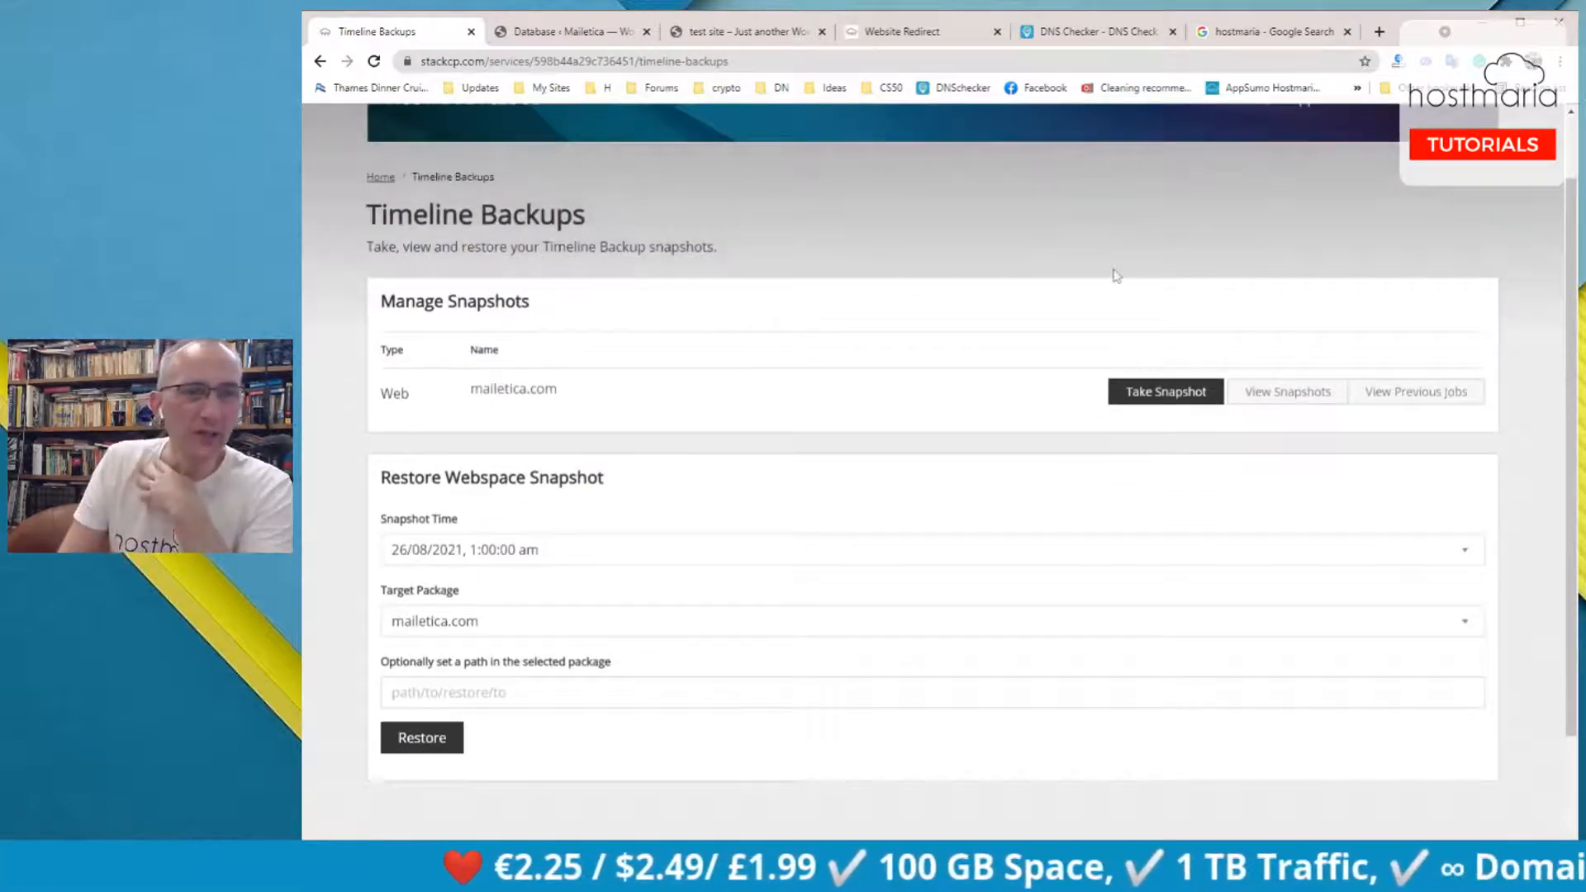
pyautogui.scroll(1, 932, 450)
pyautogui.click(380, 264)
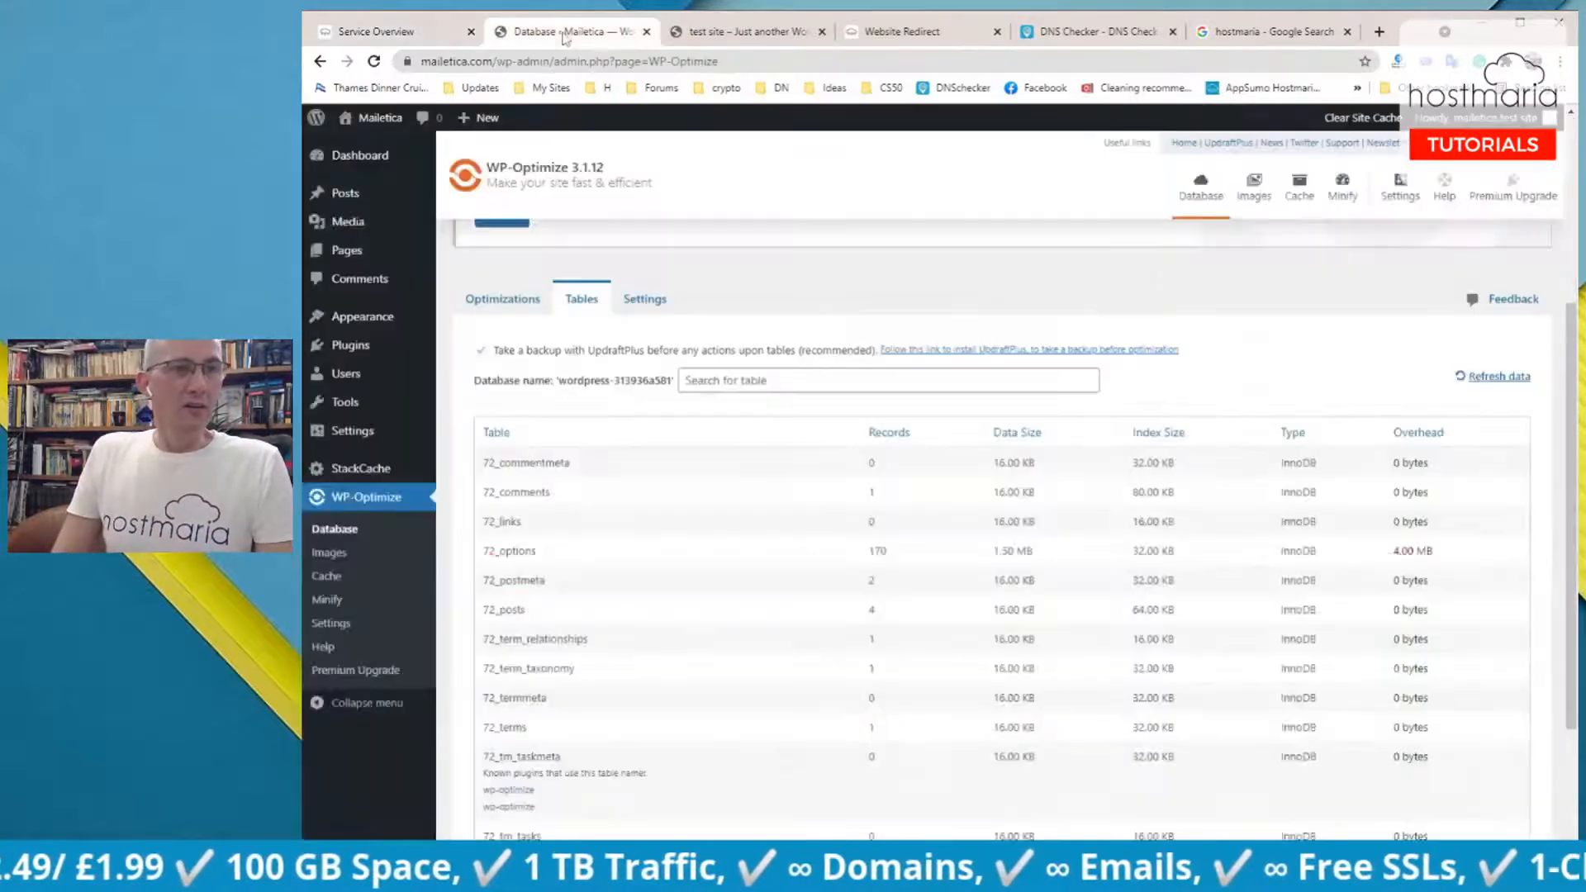
# In WP-Optimize's image compression settings, select Prioritize maximum compression.
pyautogui.click(567, 33)
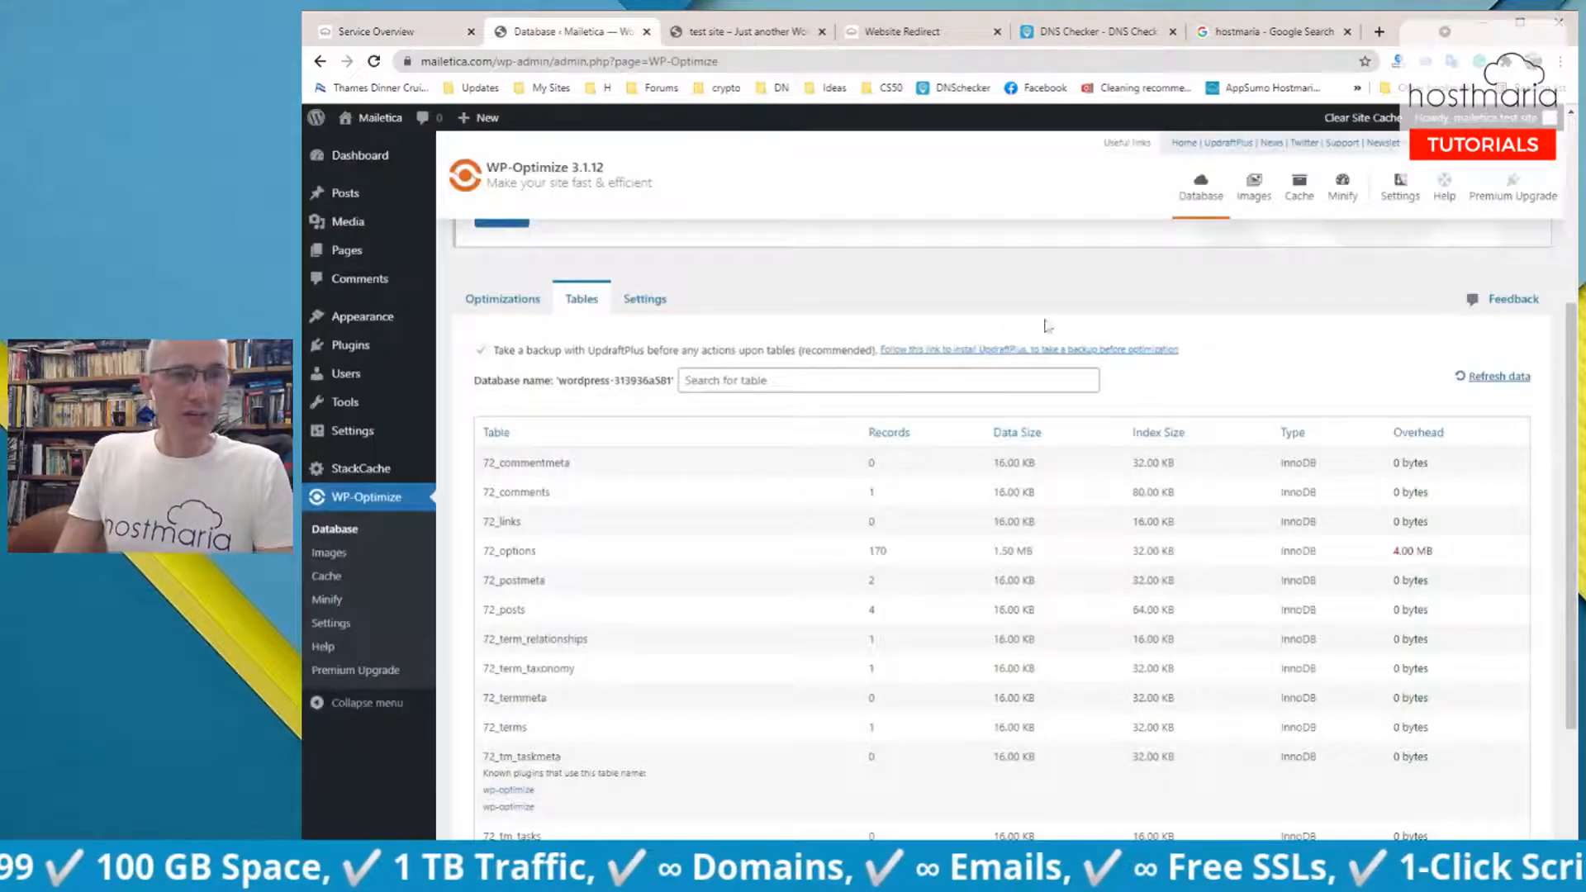
pyautogui.click(1258, 193)
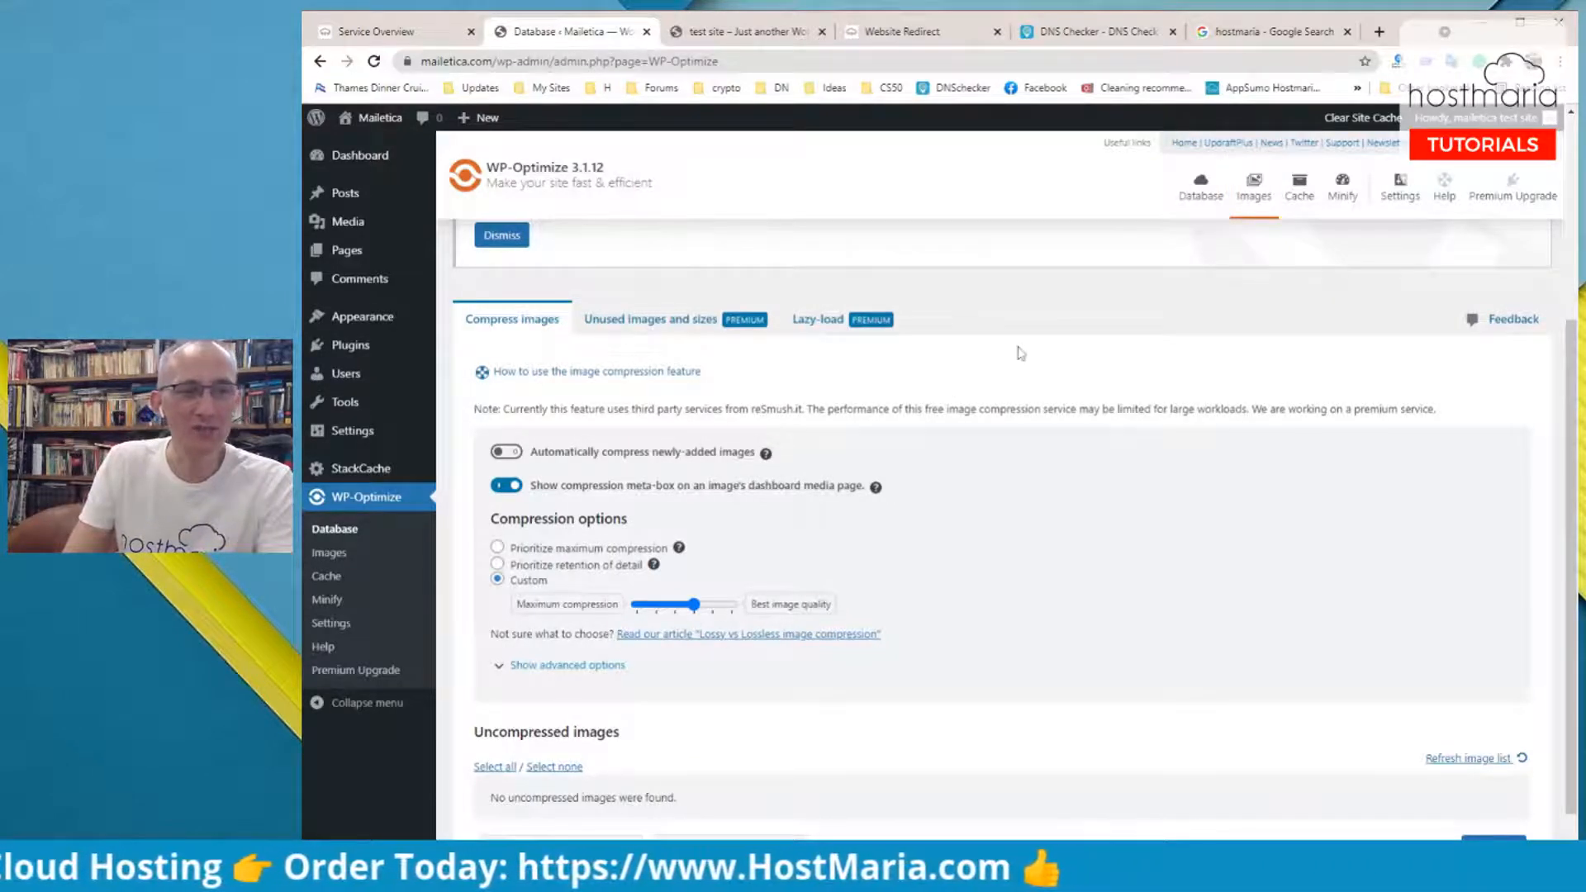
pyautogui.scroll(-1, 1382, 491)
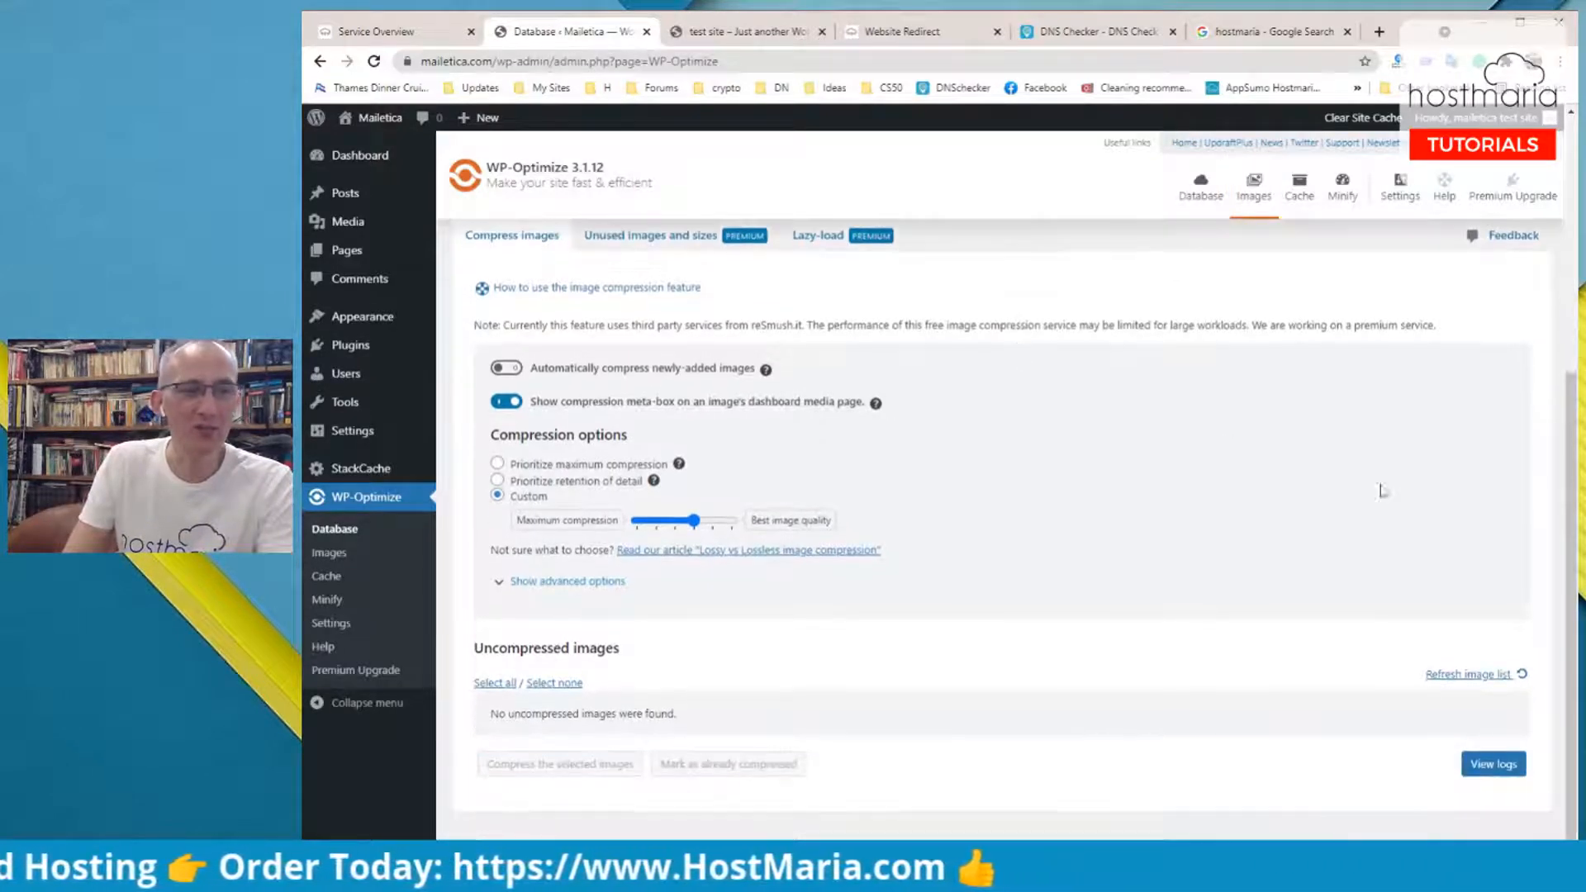
pyautogui.click(498, 464)
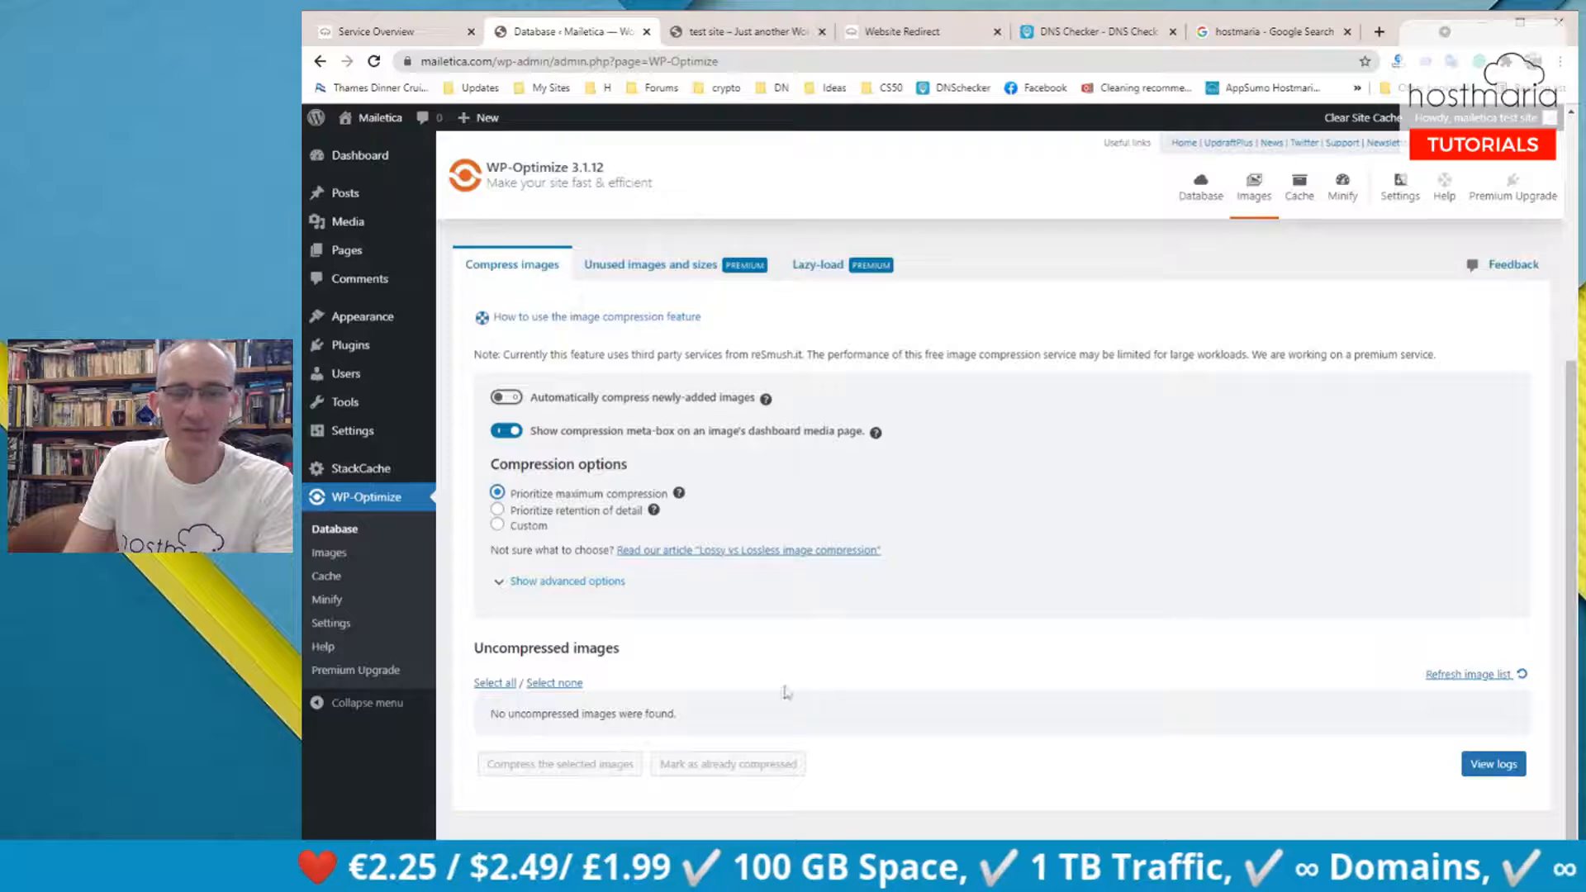
# Check the hosting overview, then reload the live mailetica.com homepage.
pyautogui.click(417, 33)
pyautogui.scroll(-3, 851, 407)
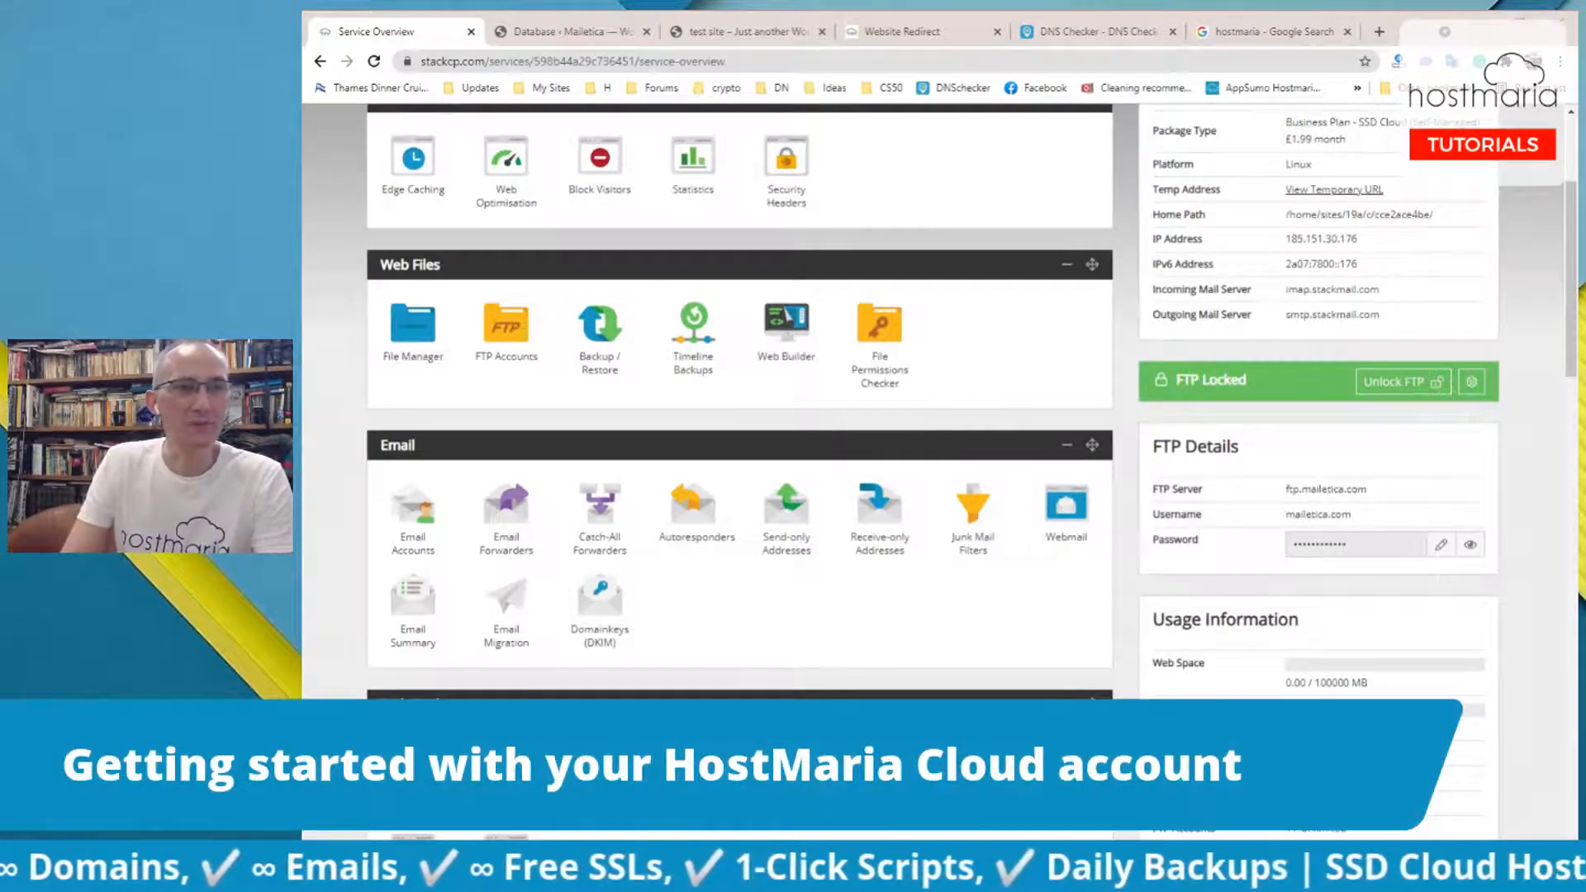
pyautogui.click(740, 32)
pyautogui.click(373, 61)
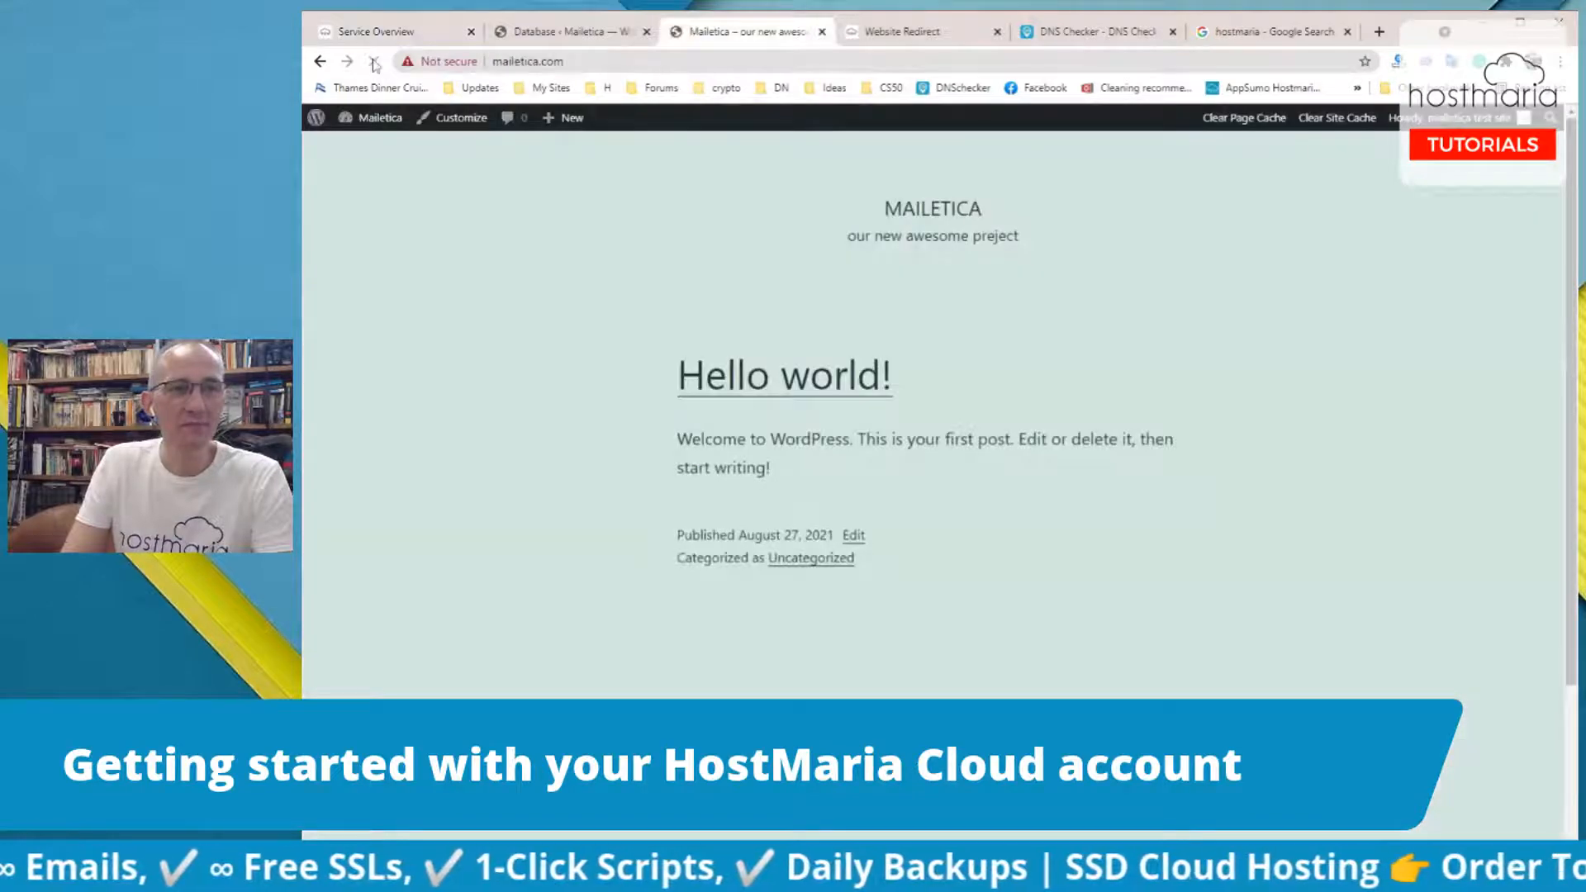
pyautogui.scroll(-3, 1132, 350)
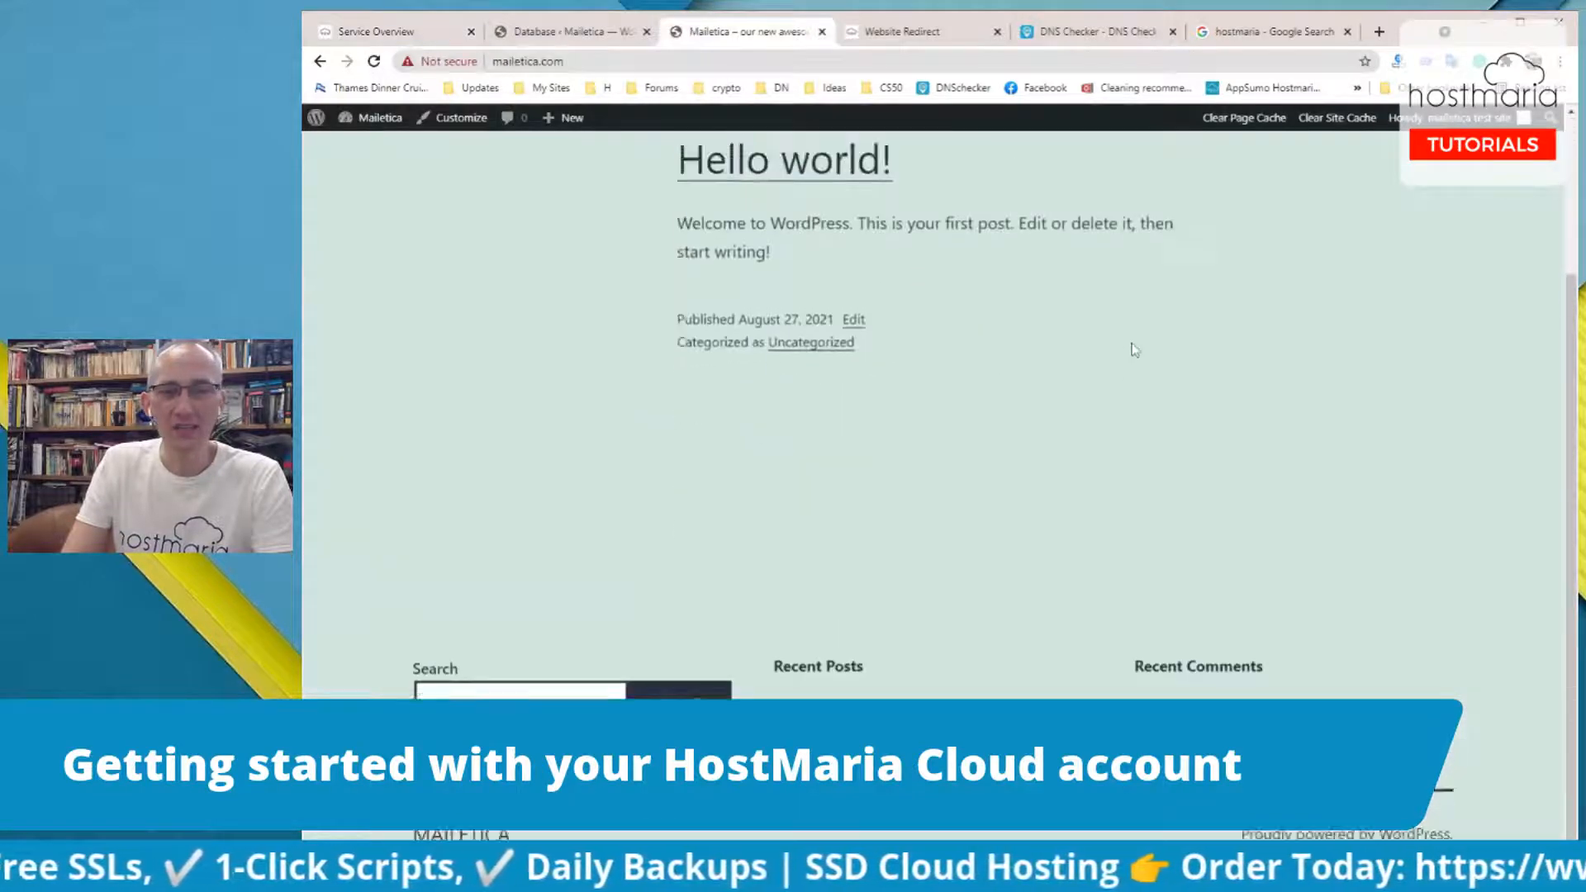
pyautogui.scroll(3, 1135, 350)
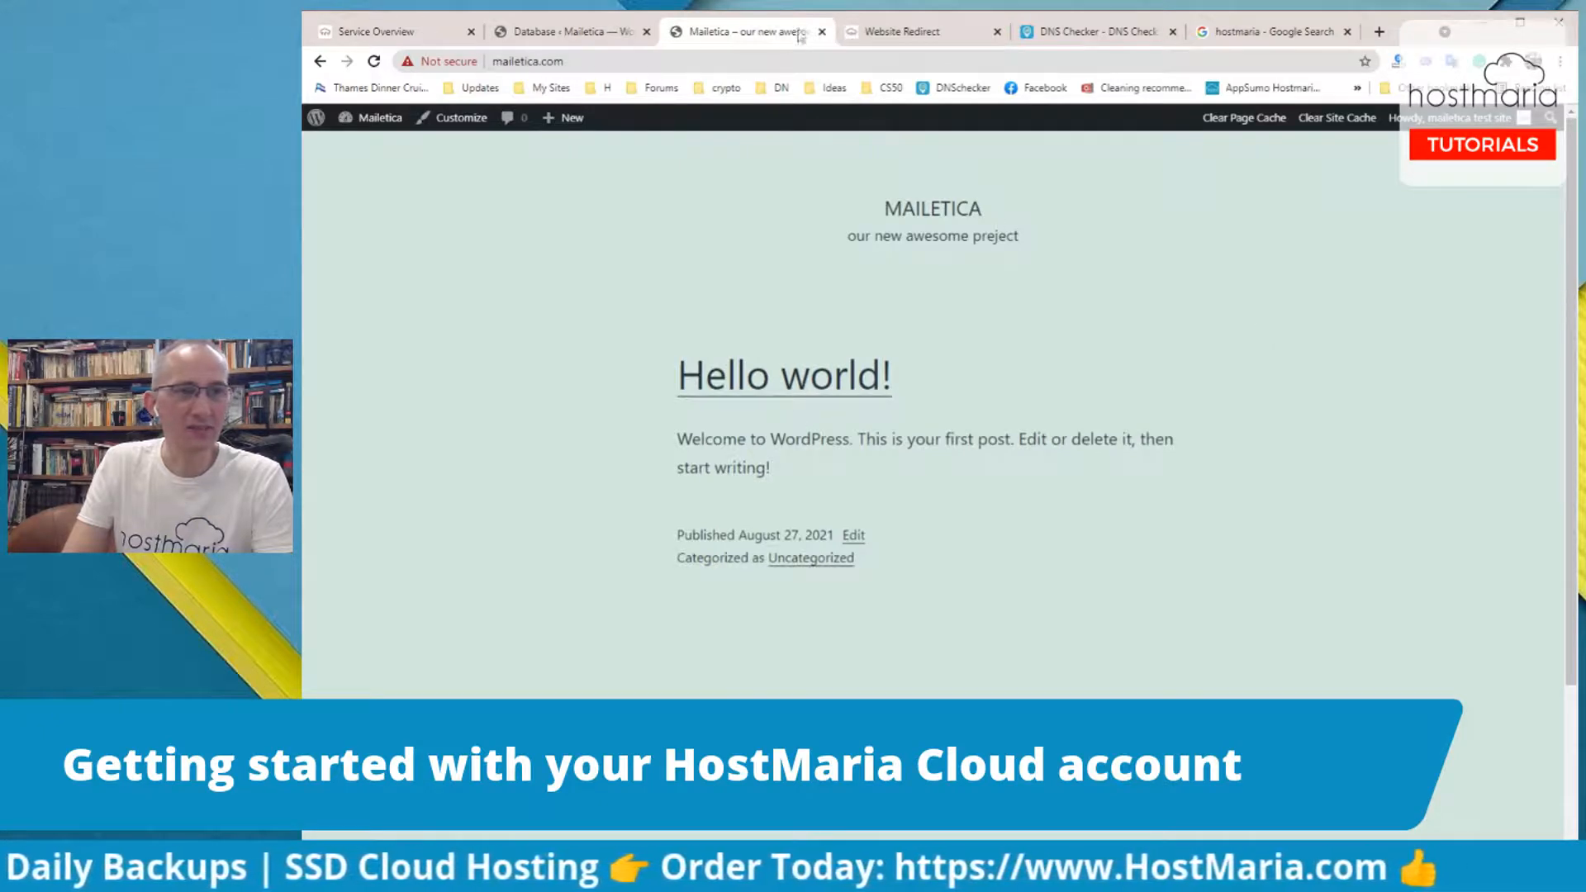
# Reopen the live site from Visit Site in a new tab and open the Hello world! post.
pyautogui.click(822, 31)
pyautogui.click(579, 33)
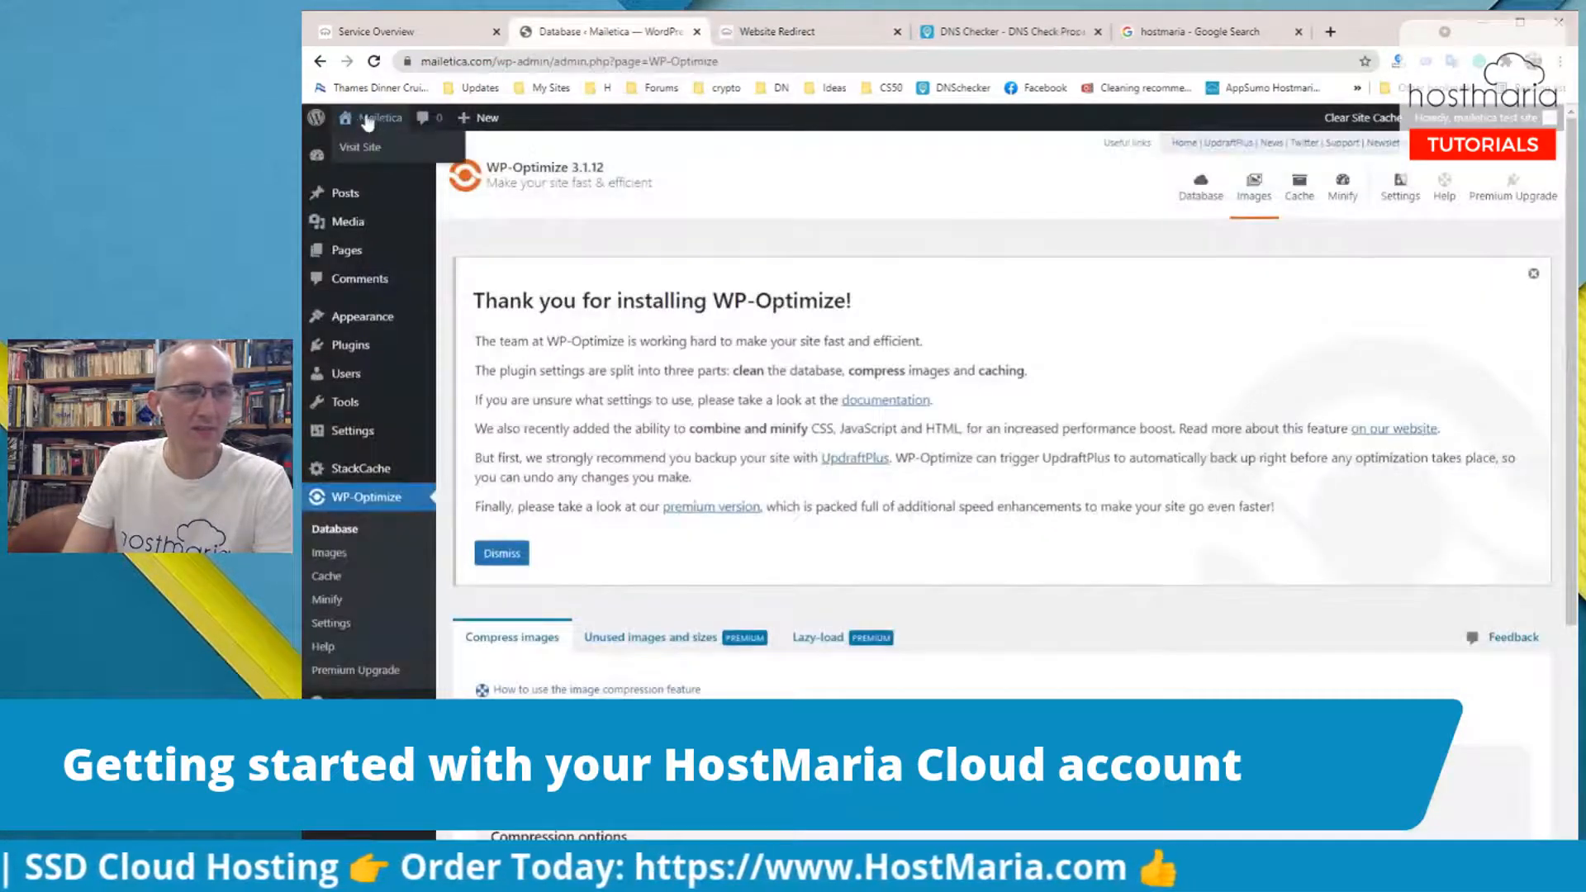
pyautogui.middleClick(364, 142)
pyautogui.click(723, 31)
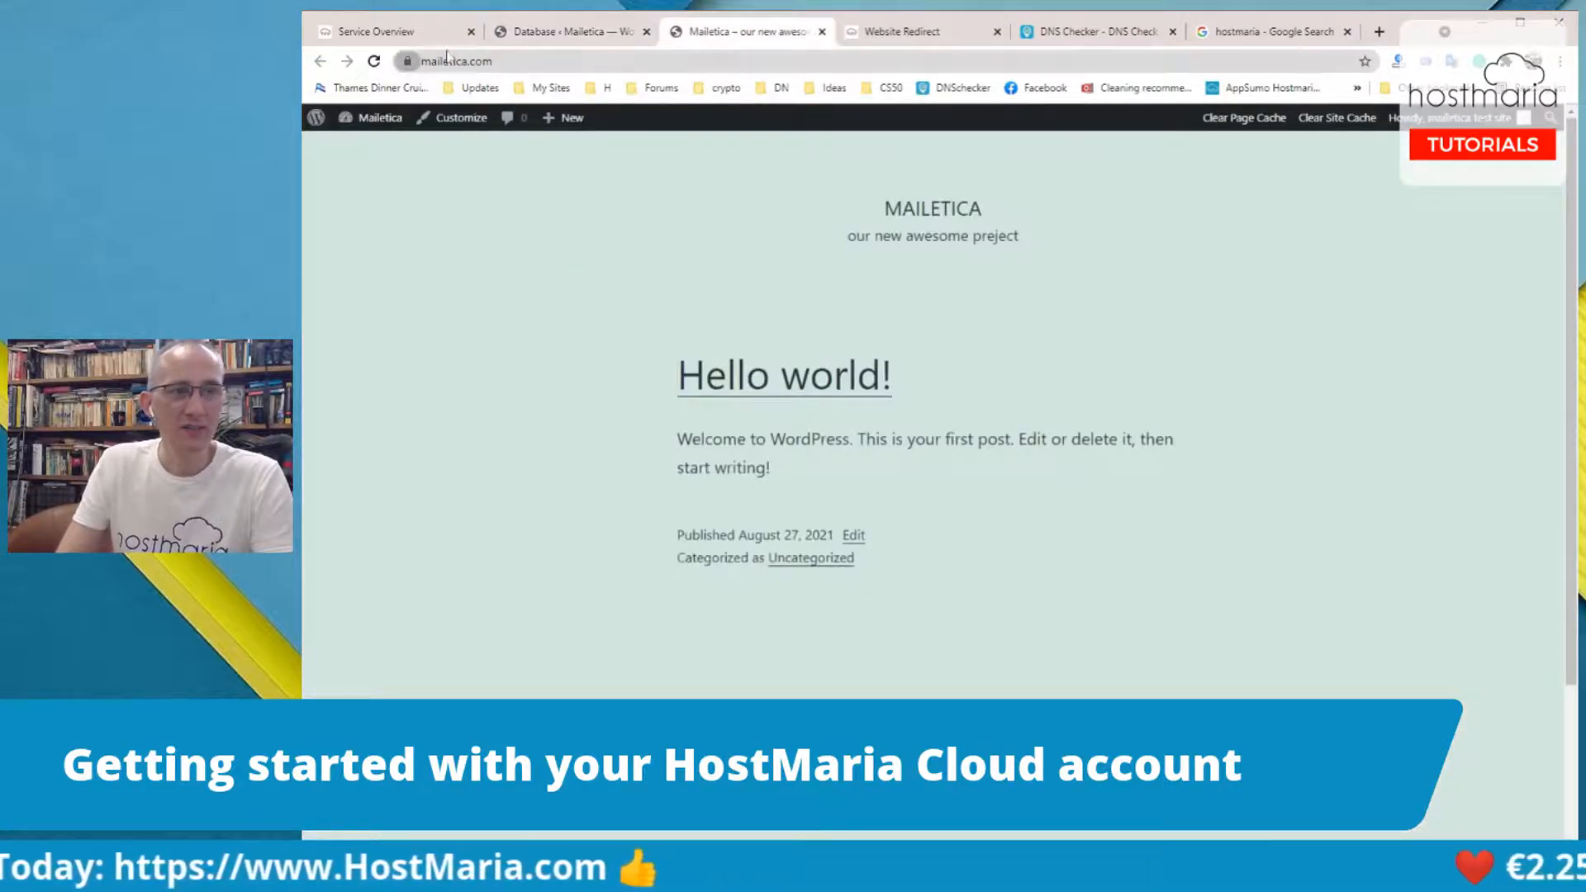
pyautogui.click(823, 380)
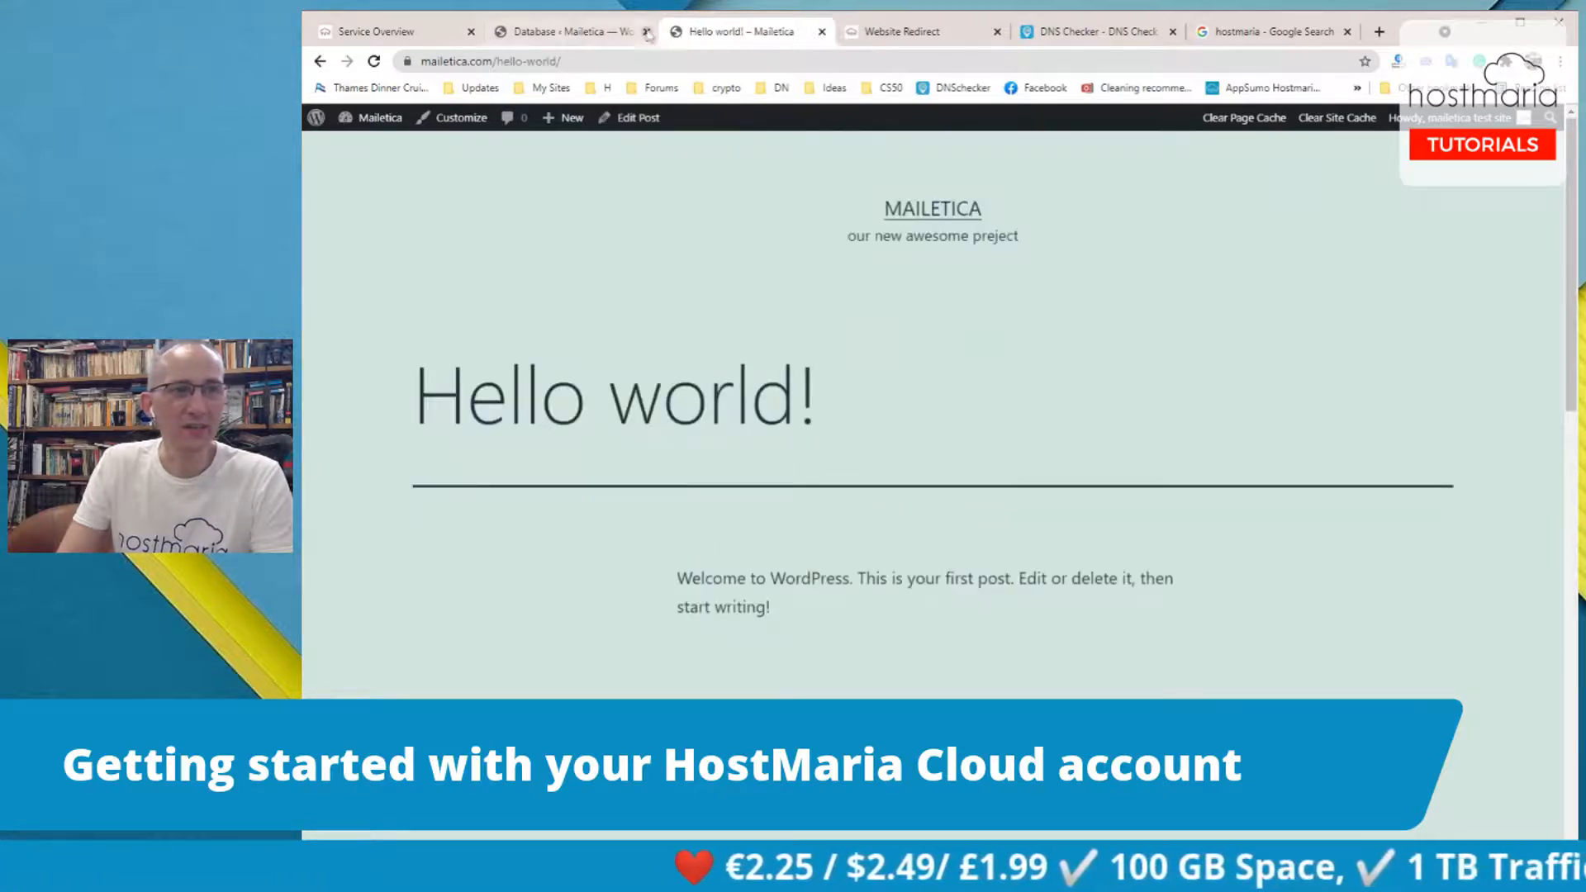
# Look at the hosting overview, then come back to the WP-Optimize admin page.
pyautogui.click(570, 31)
pyautogui.click(422, 33)
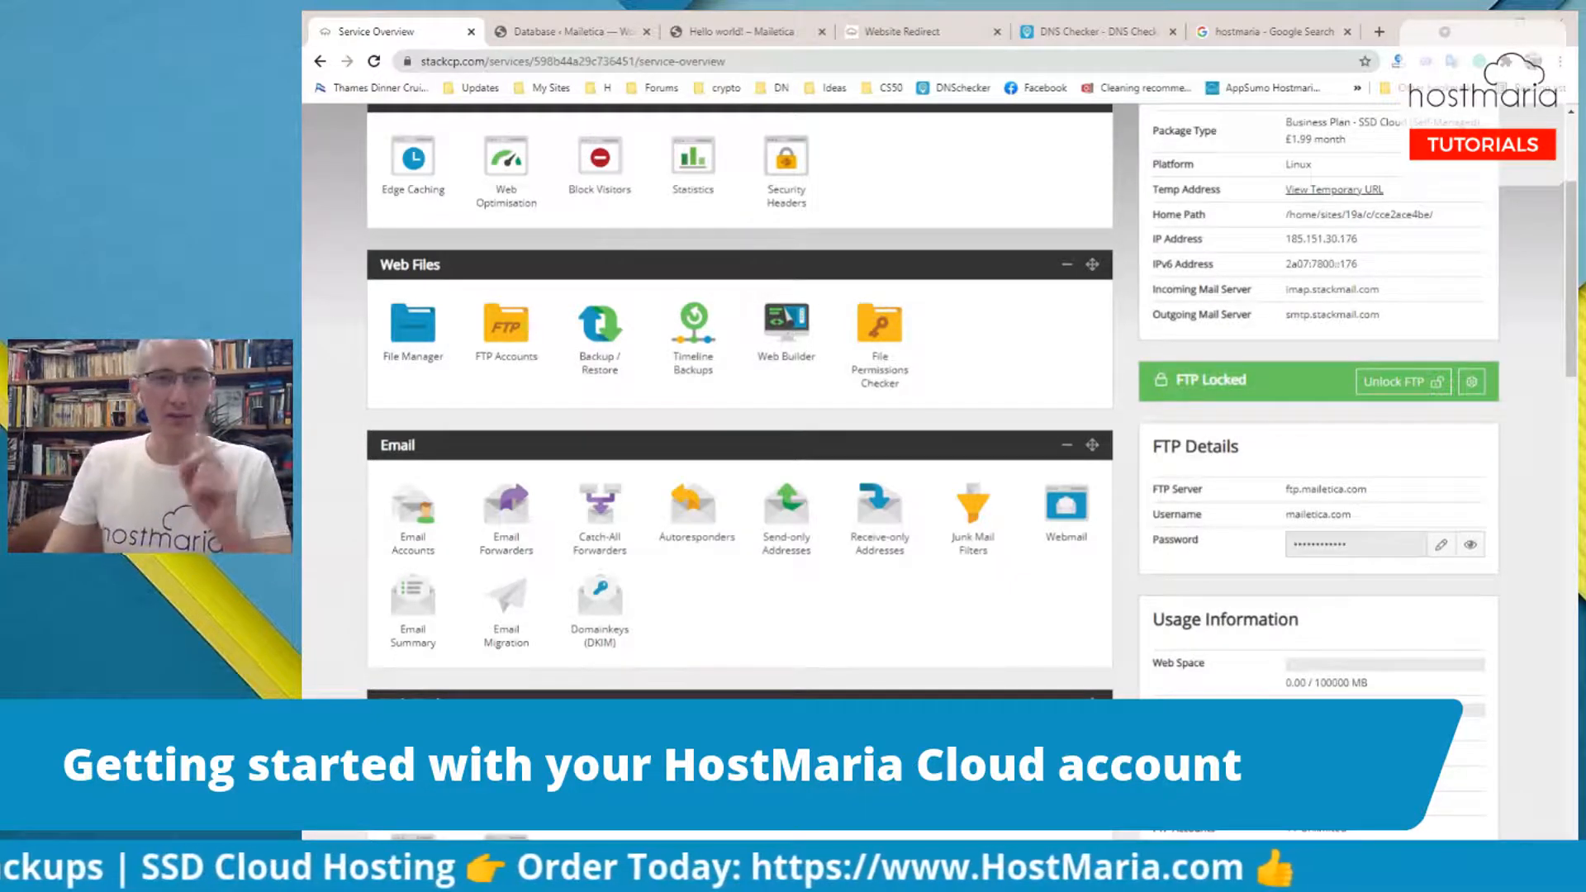
pyautogui.click(563, 33)
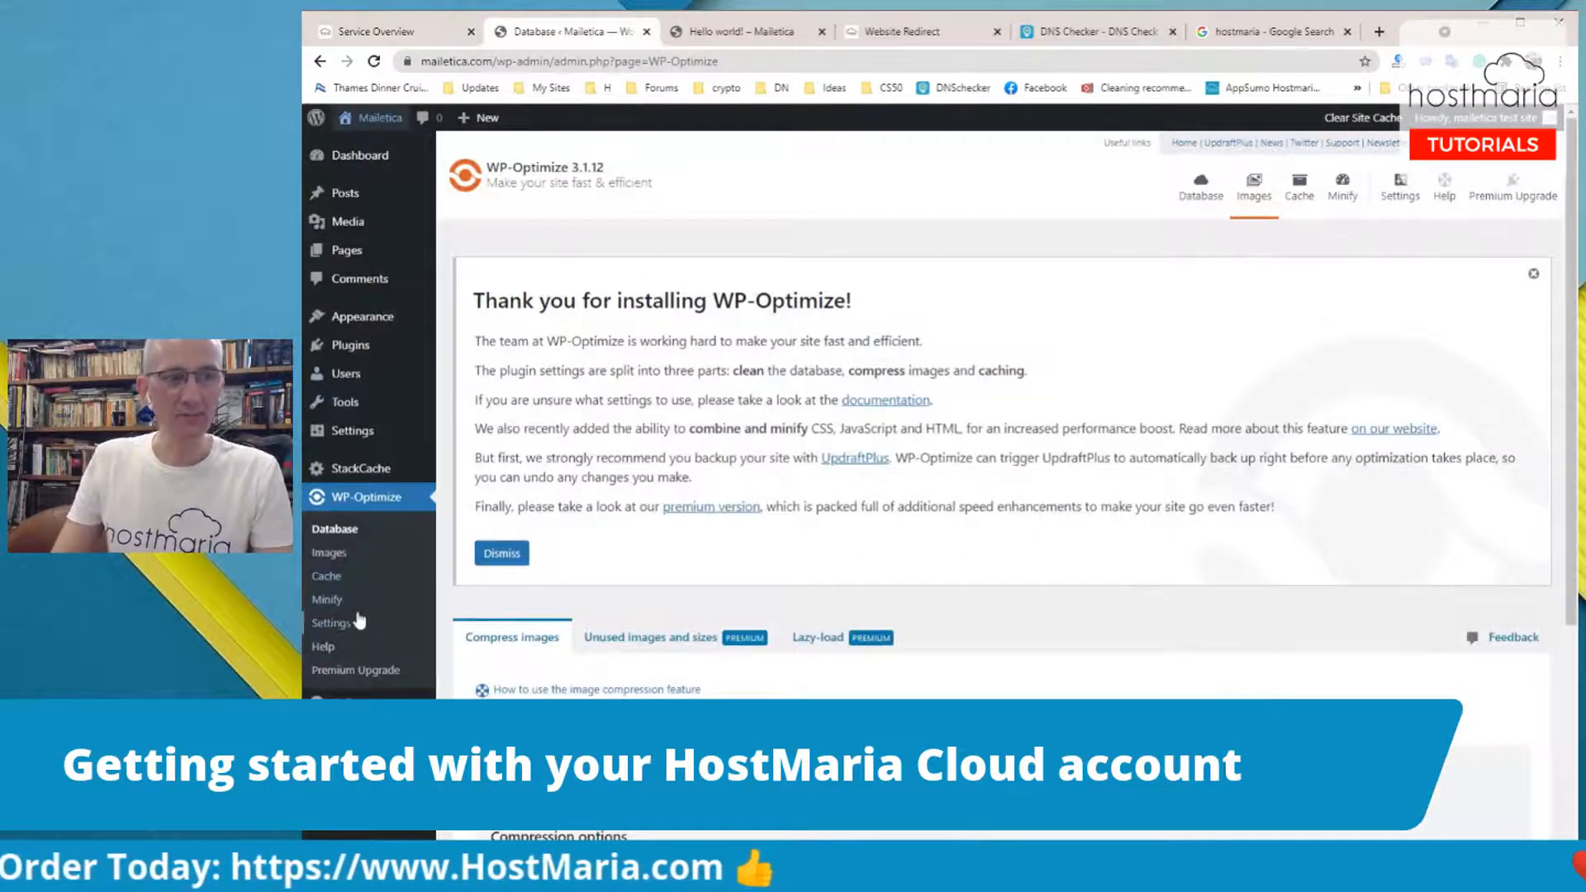
# Search the plugin directory for 'elementor', then install and activate Elementor Website Builder.
pyautogui.click(363, 351)
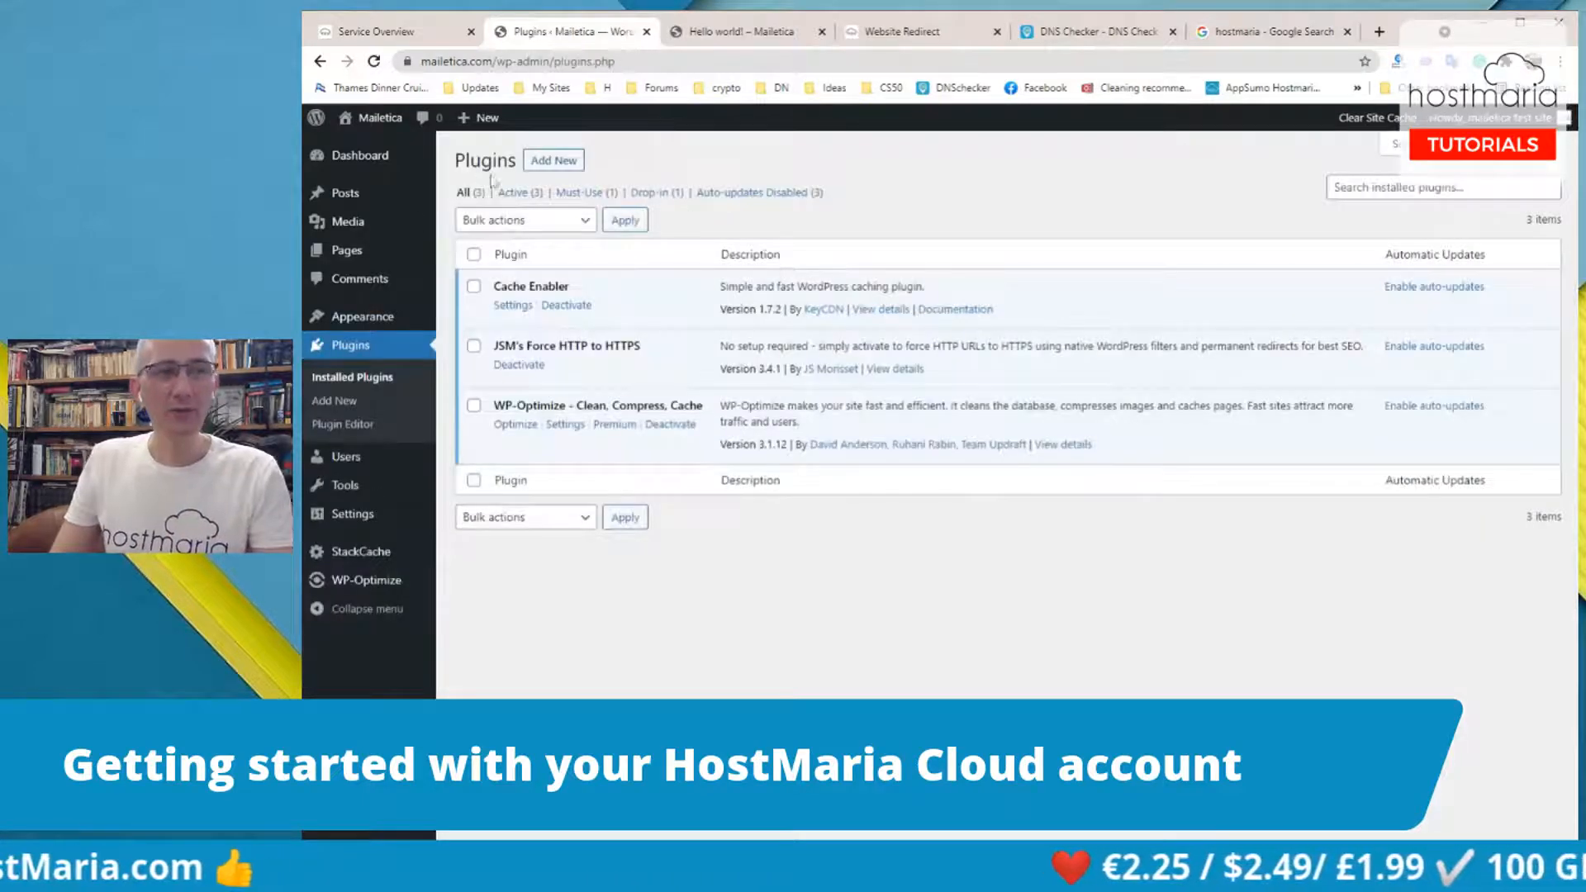
pyautogui.click(554, 165)
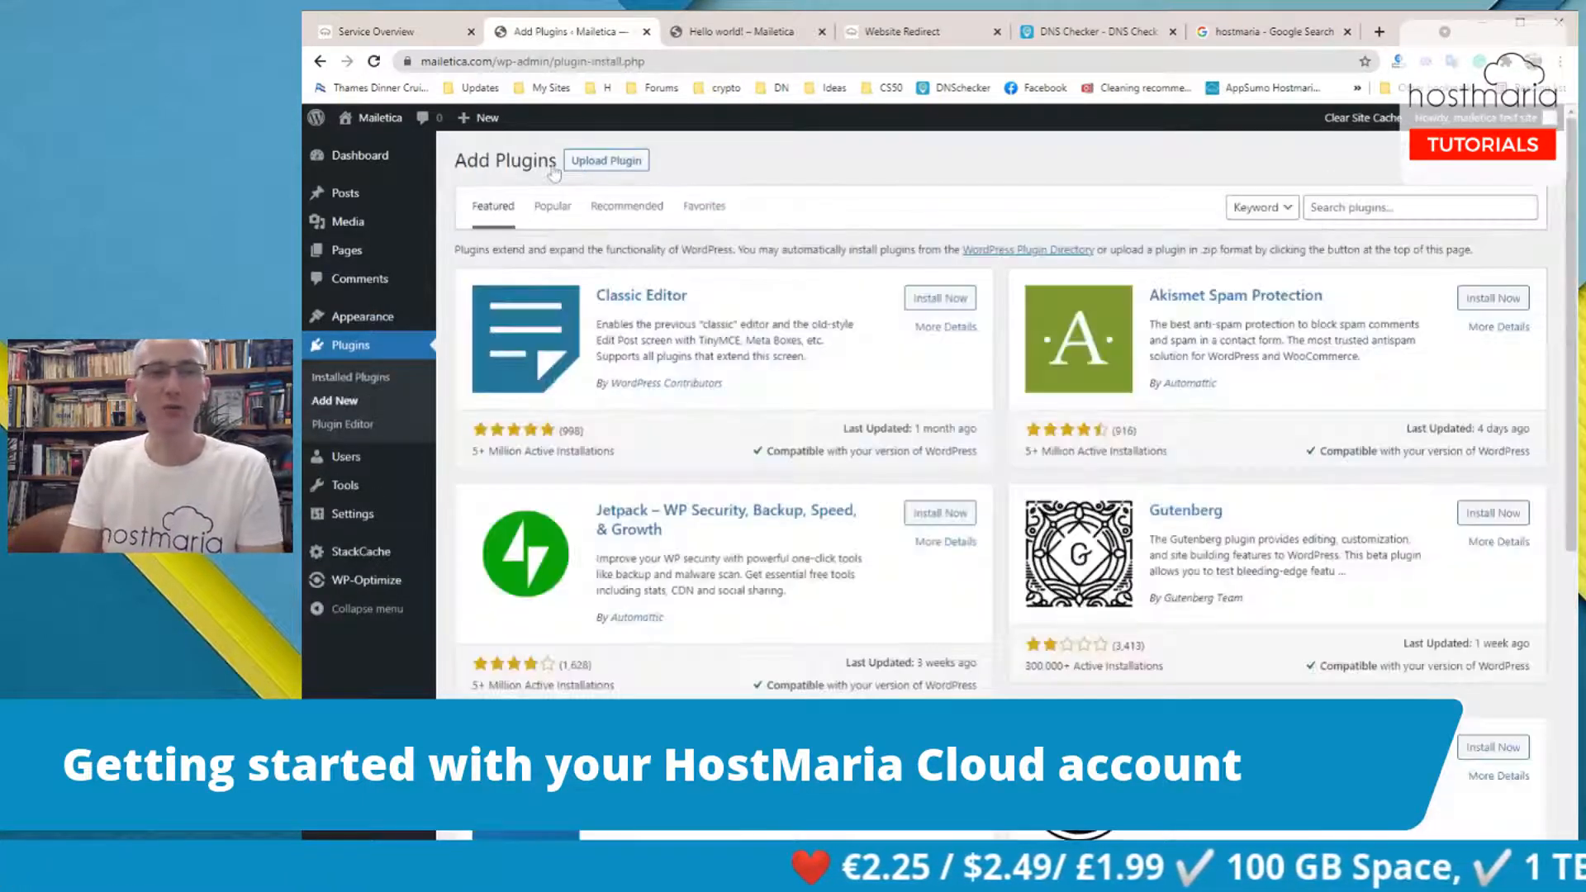
pyautogui.click(1419, 207)
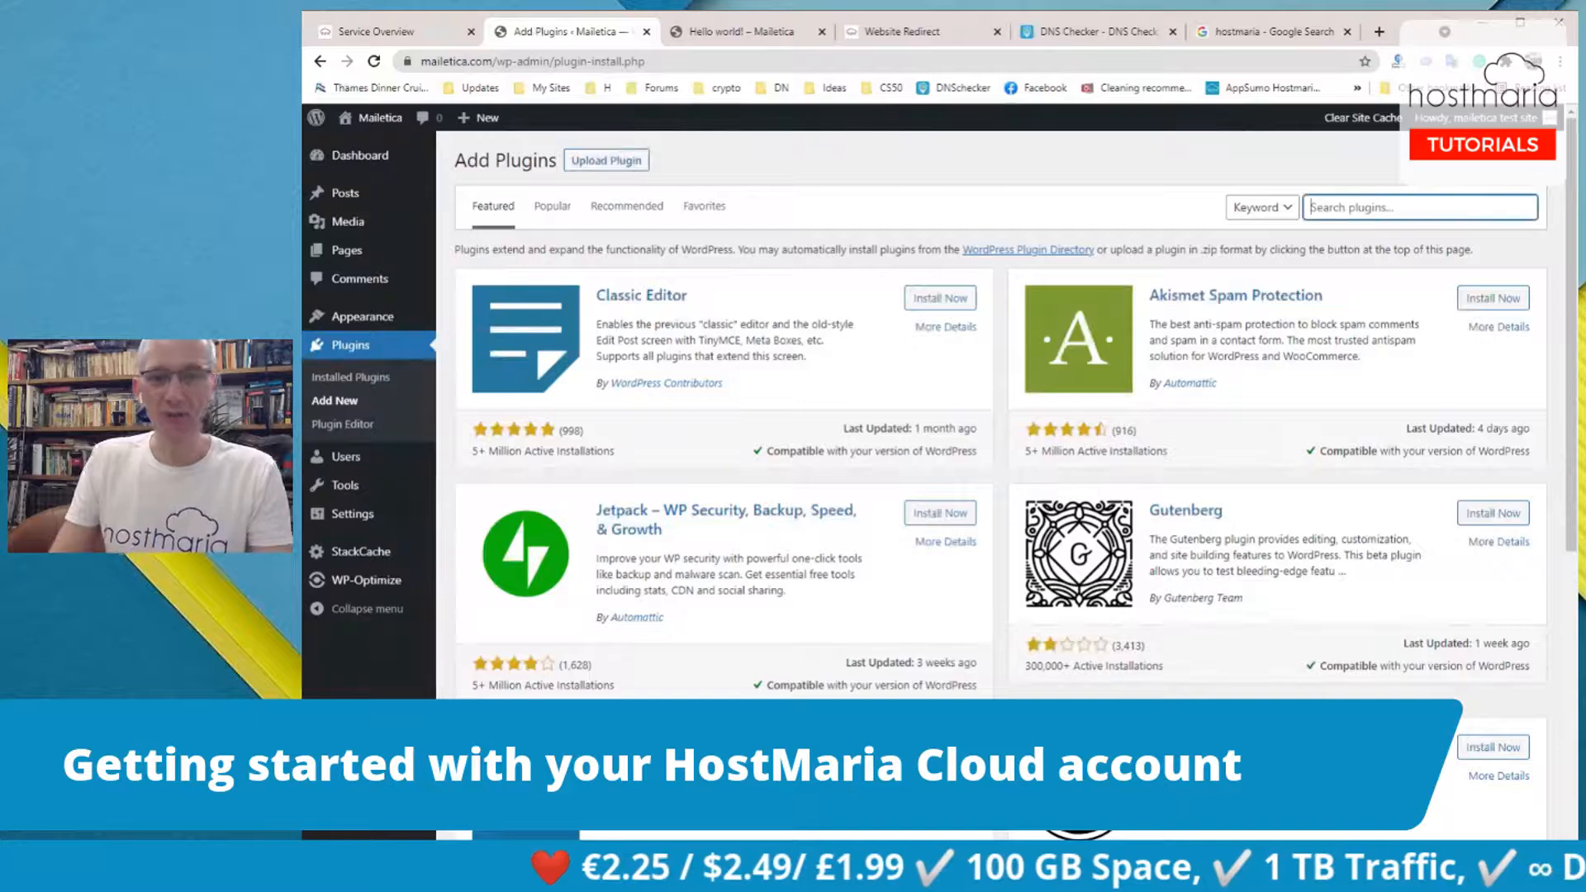
pyautogui.write('elementor')
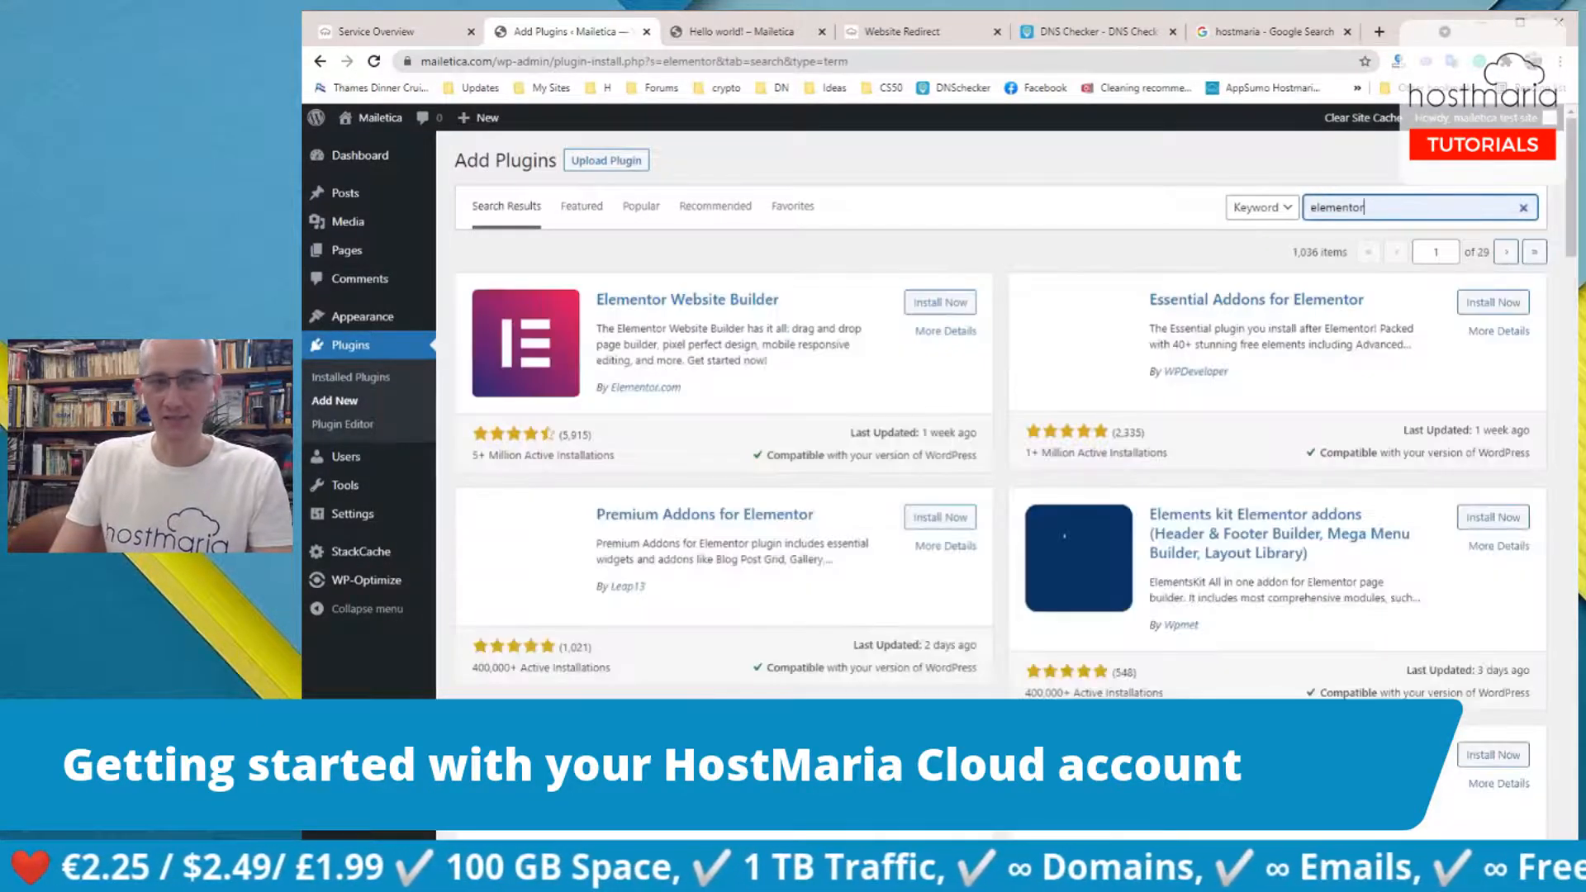
pyautogui.click(956, 304)
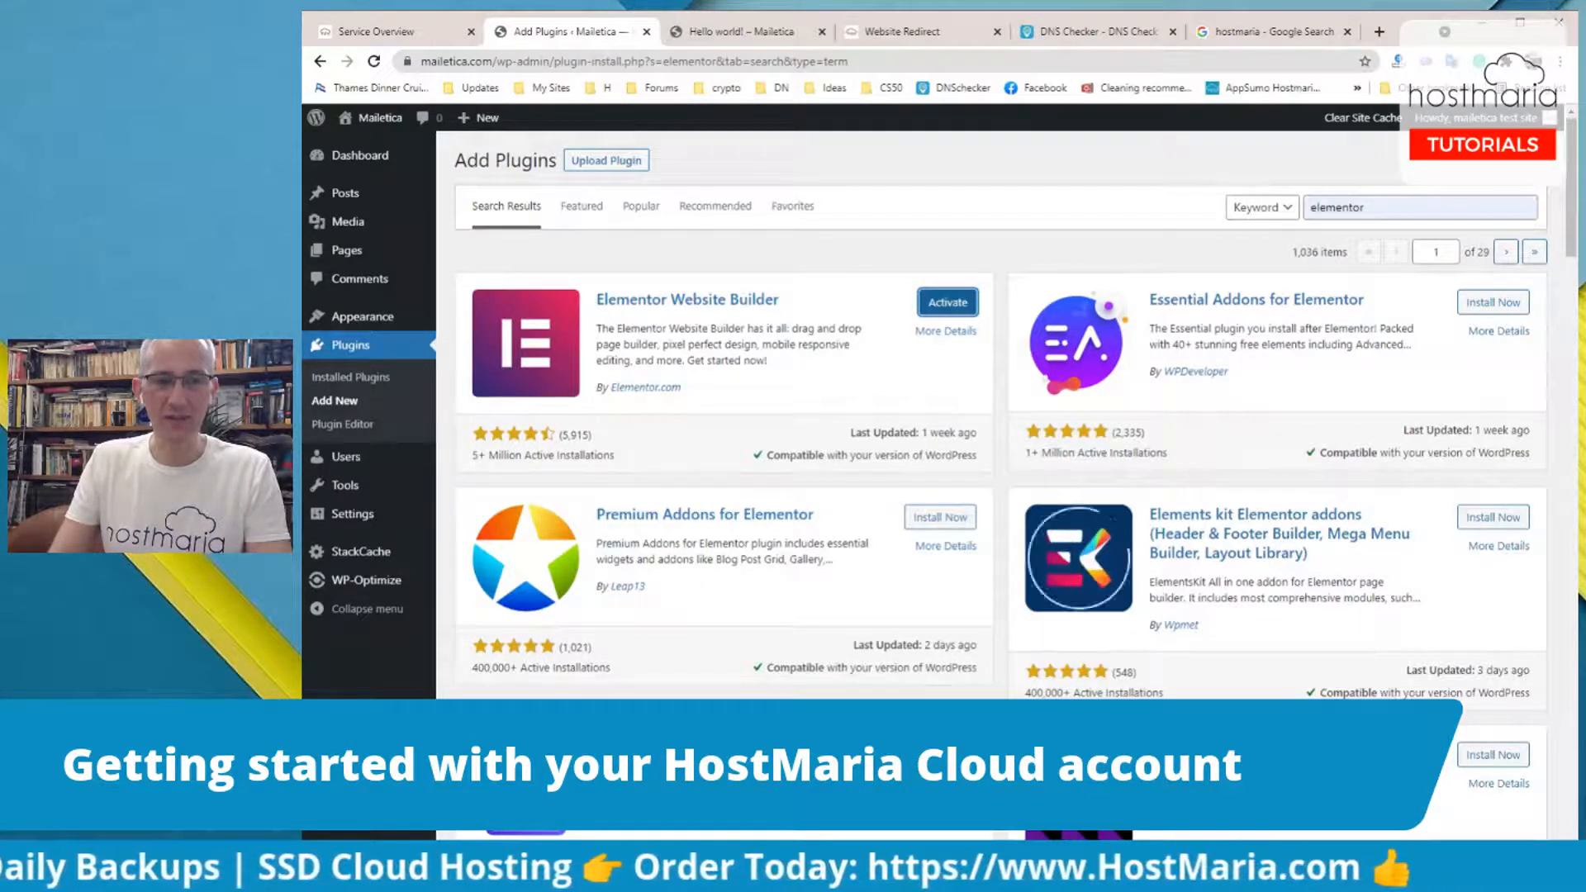
pyautogui.click(950, 303)
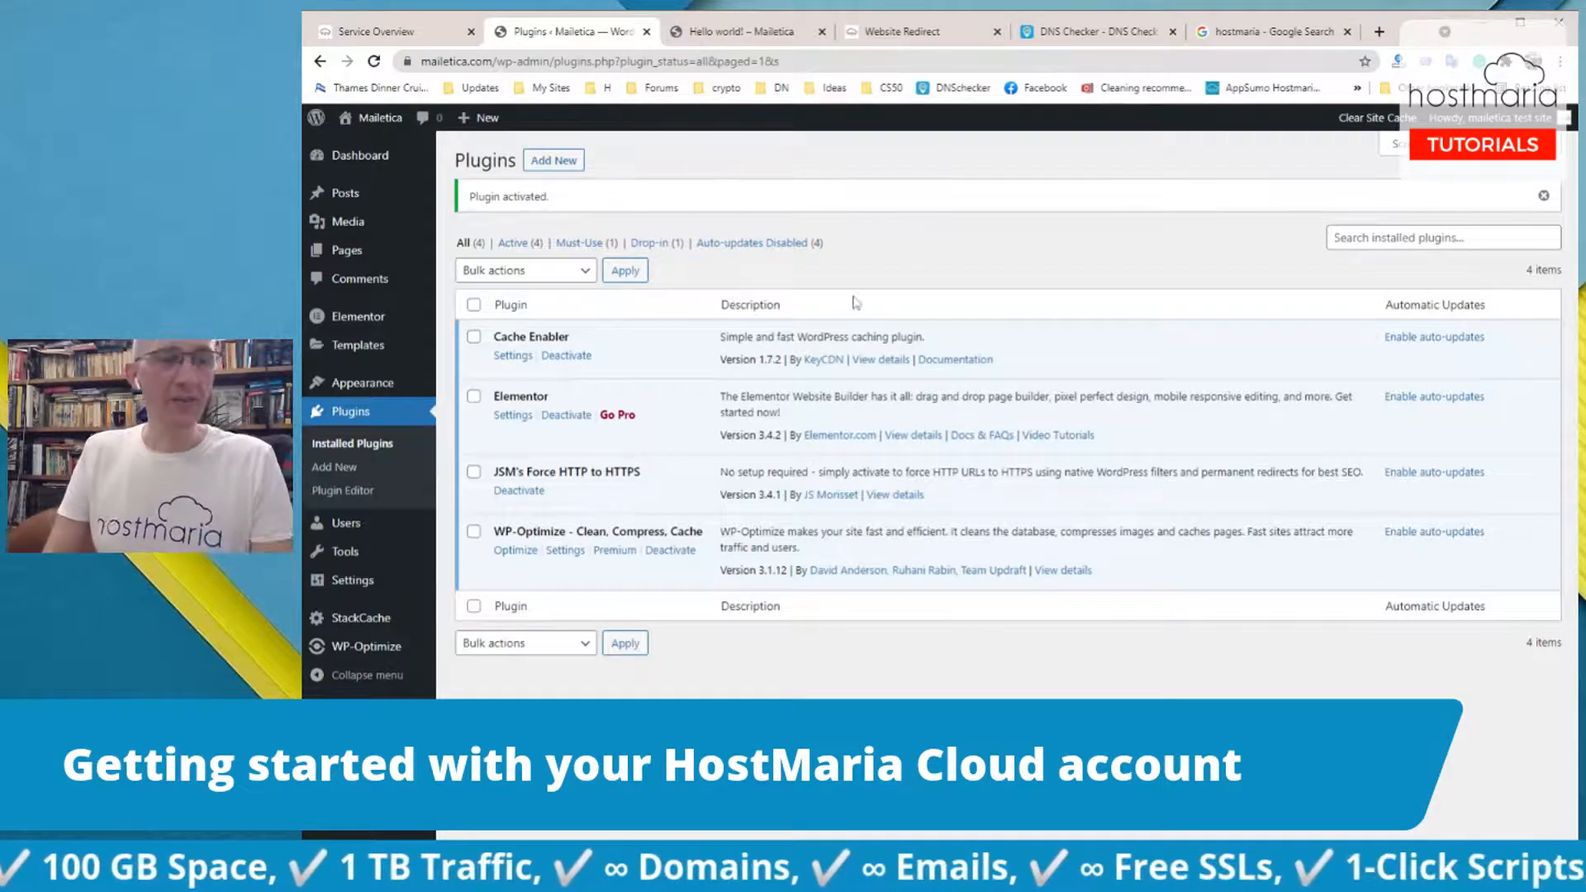
pyautogui.moveTo(373, 394)
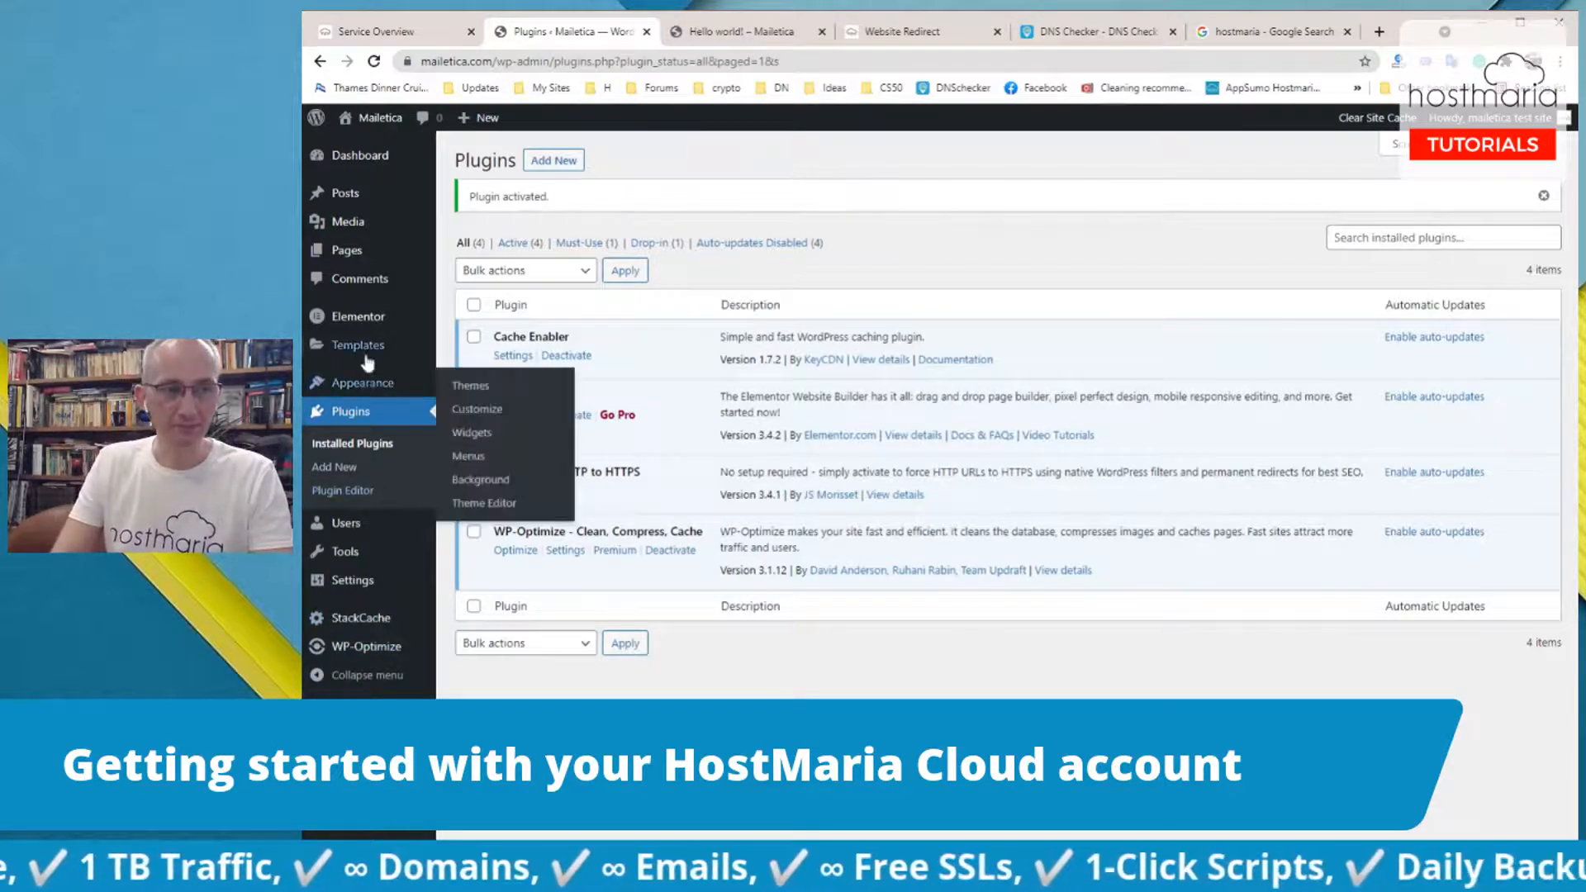
pyautogui.click(471, 391)
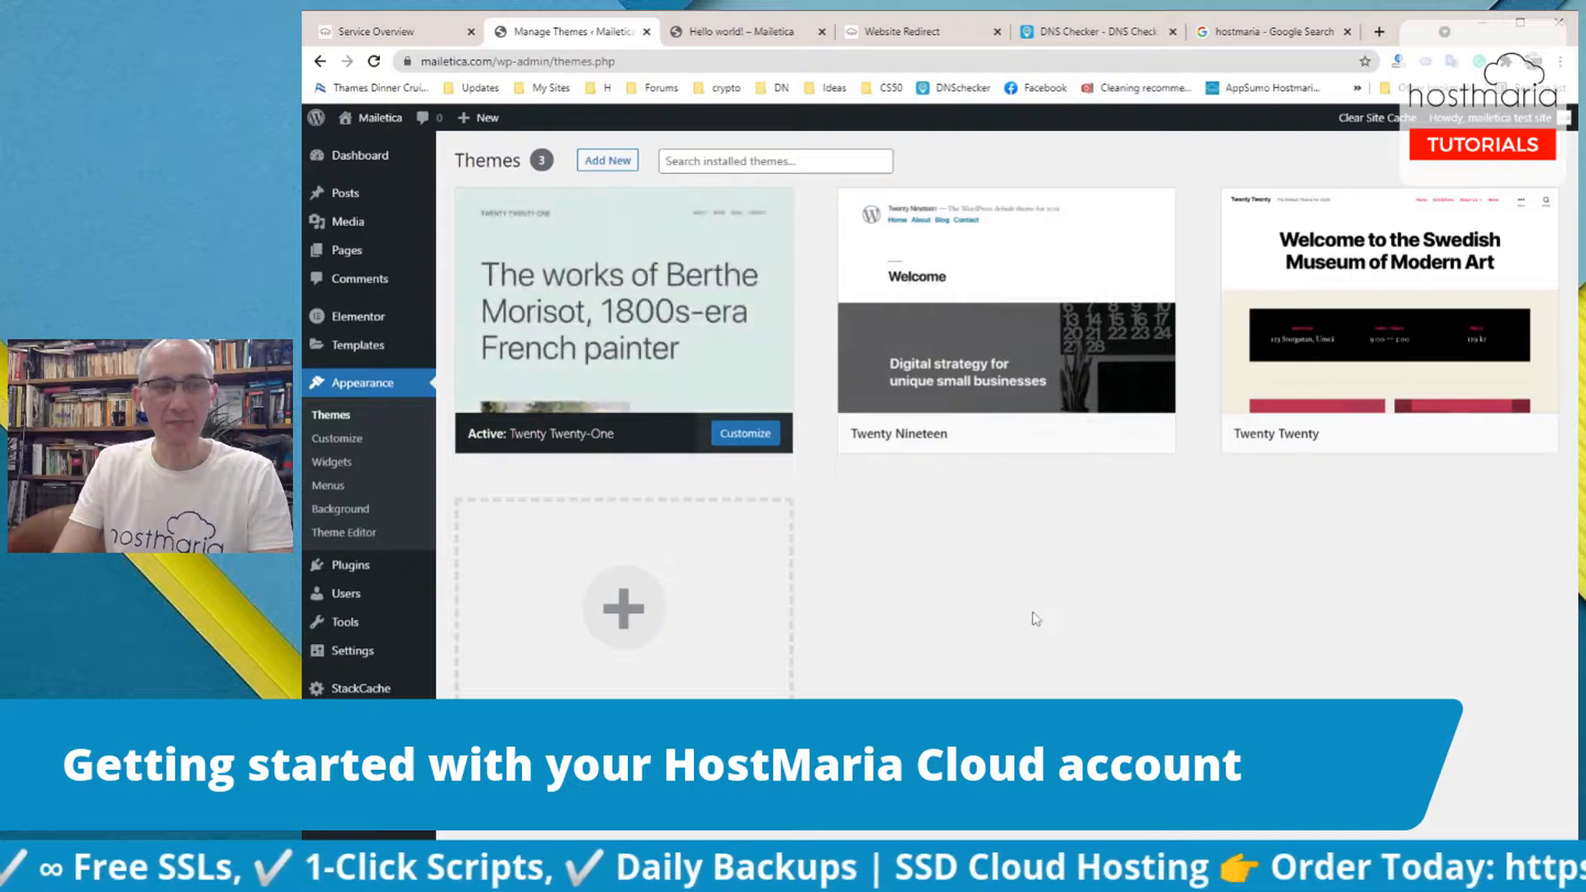
pyautogui.click(616, 162)
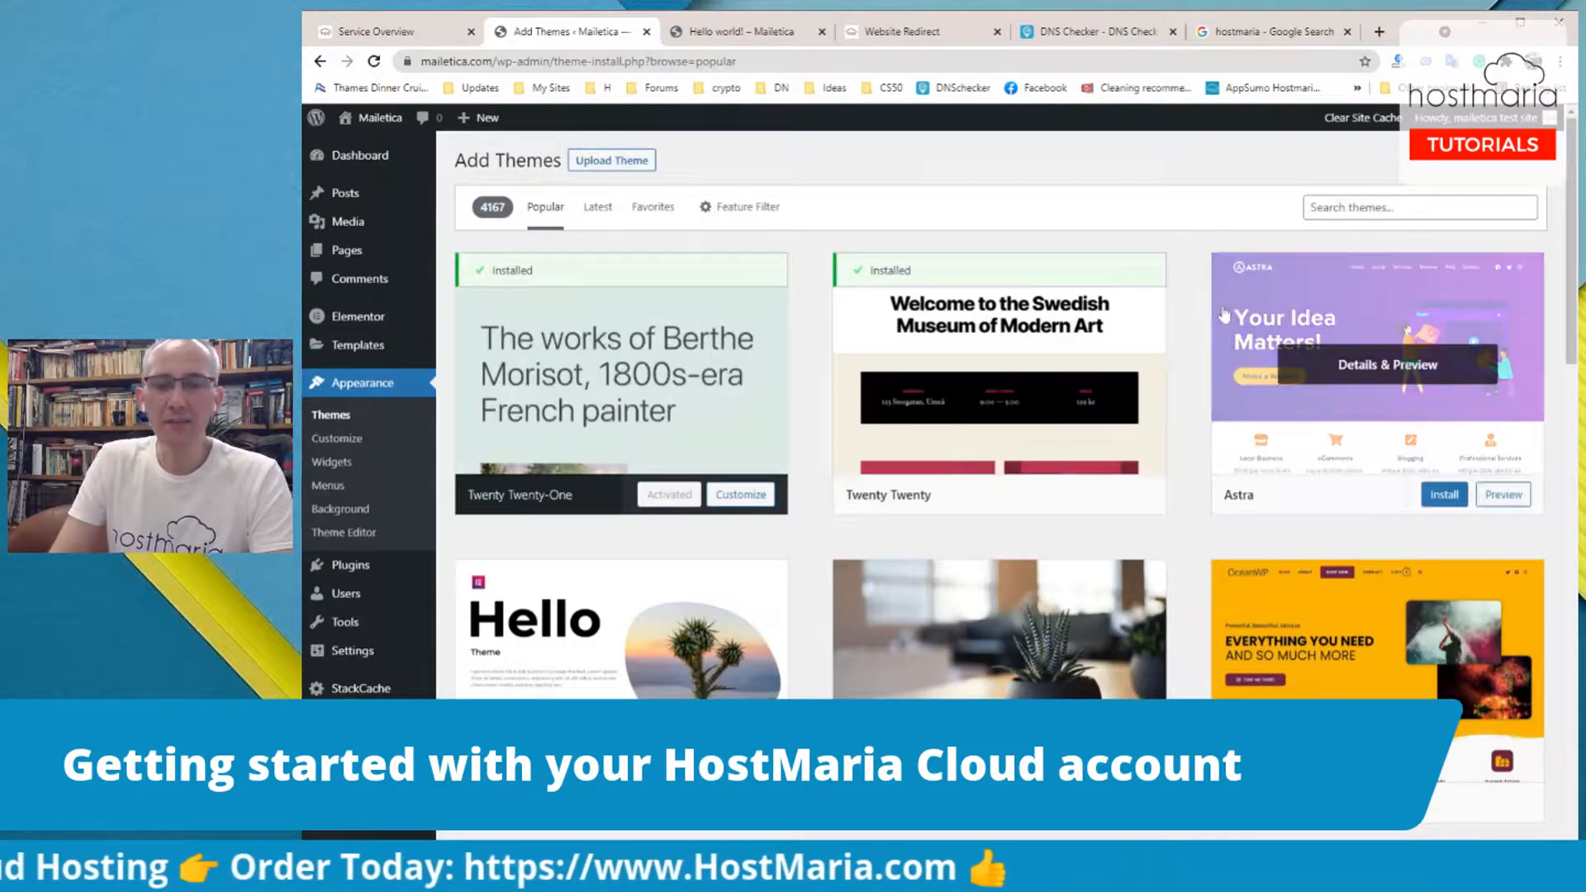
pyautogui.moveTo(1264, 500)
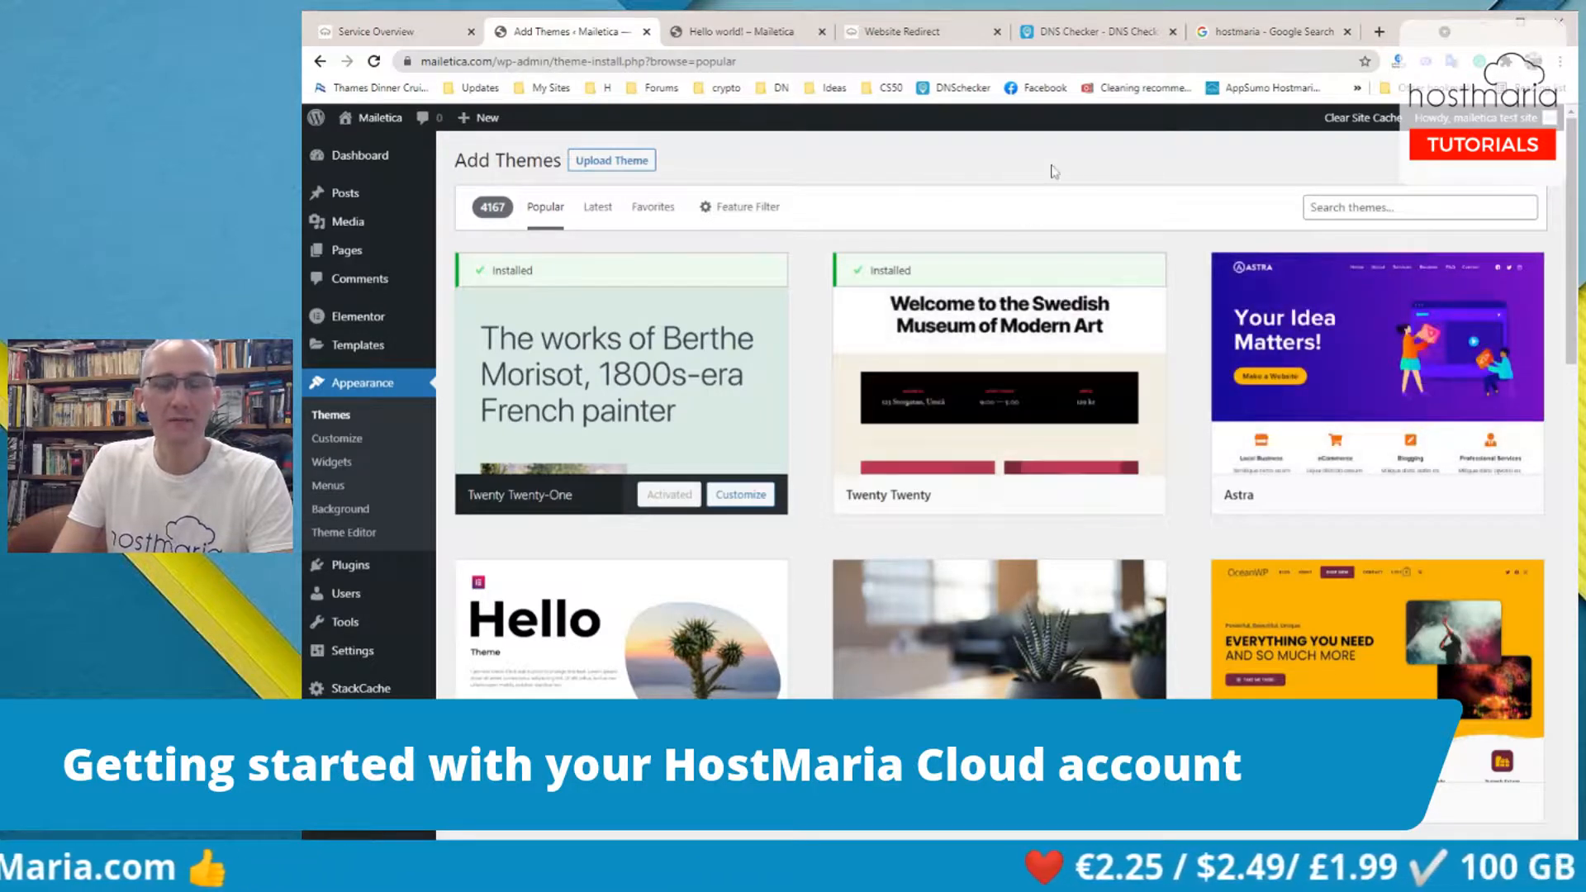
pyautogui.moveTo(1324, 348)
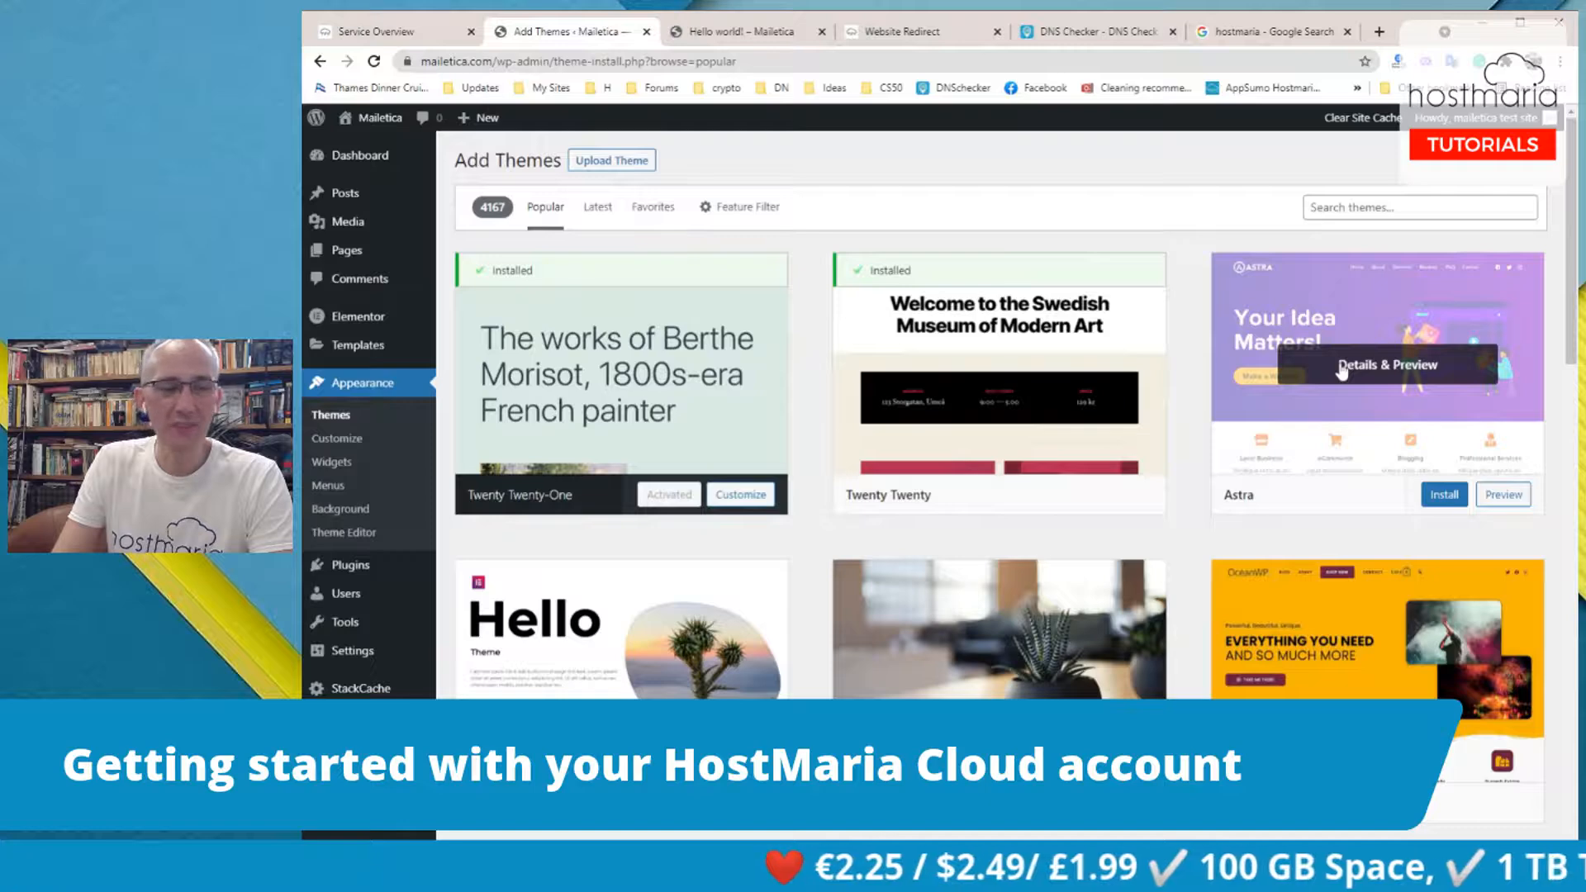
pyautogui.click(1342, 371)
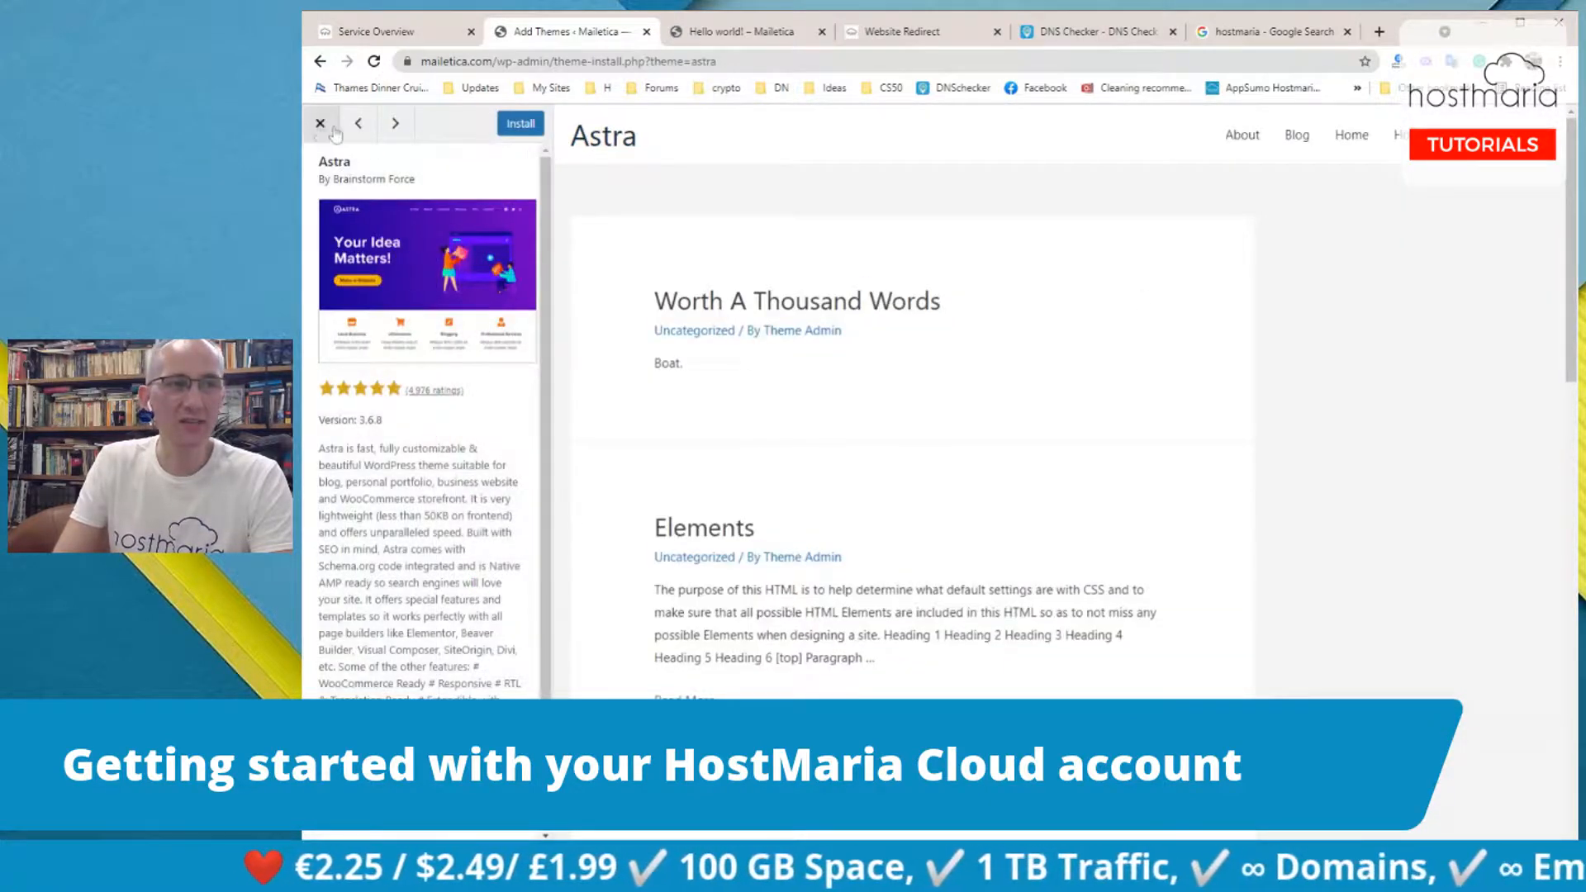
pyautogui.click(319, 123)
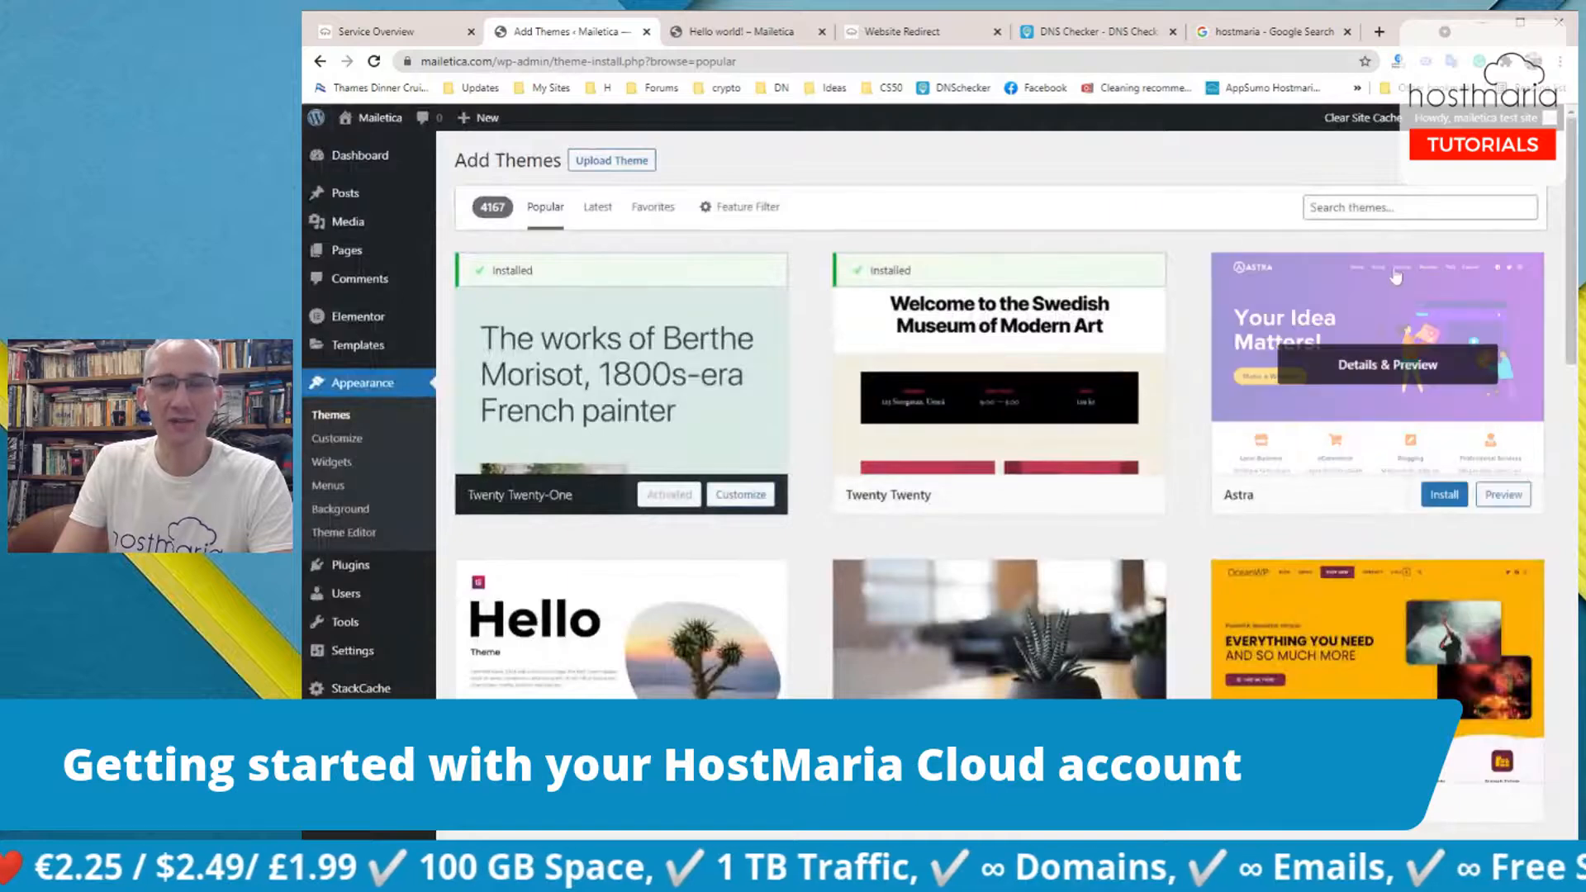
pyautogui.click(1390, 207)
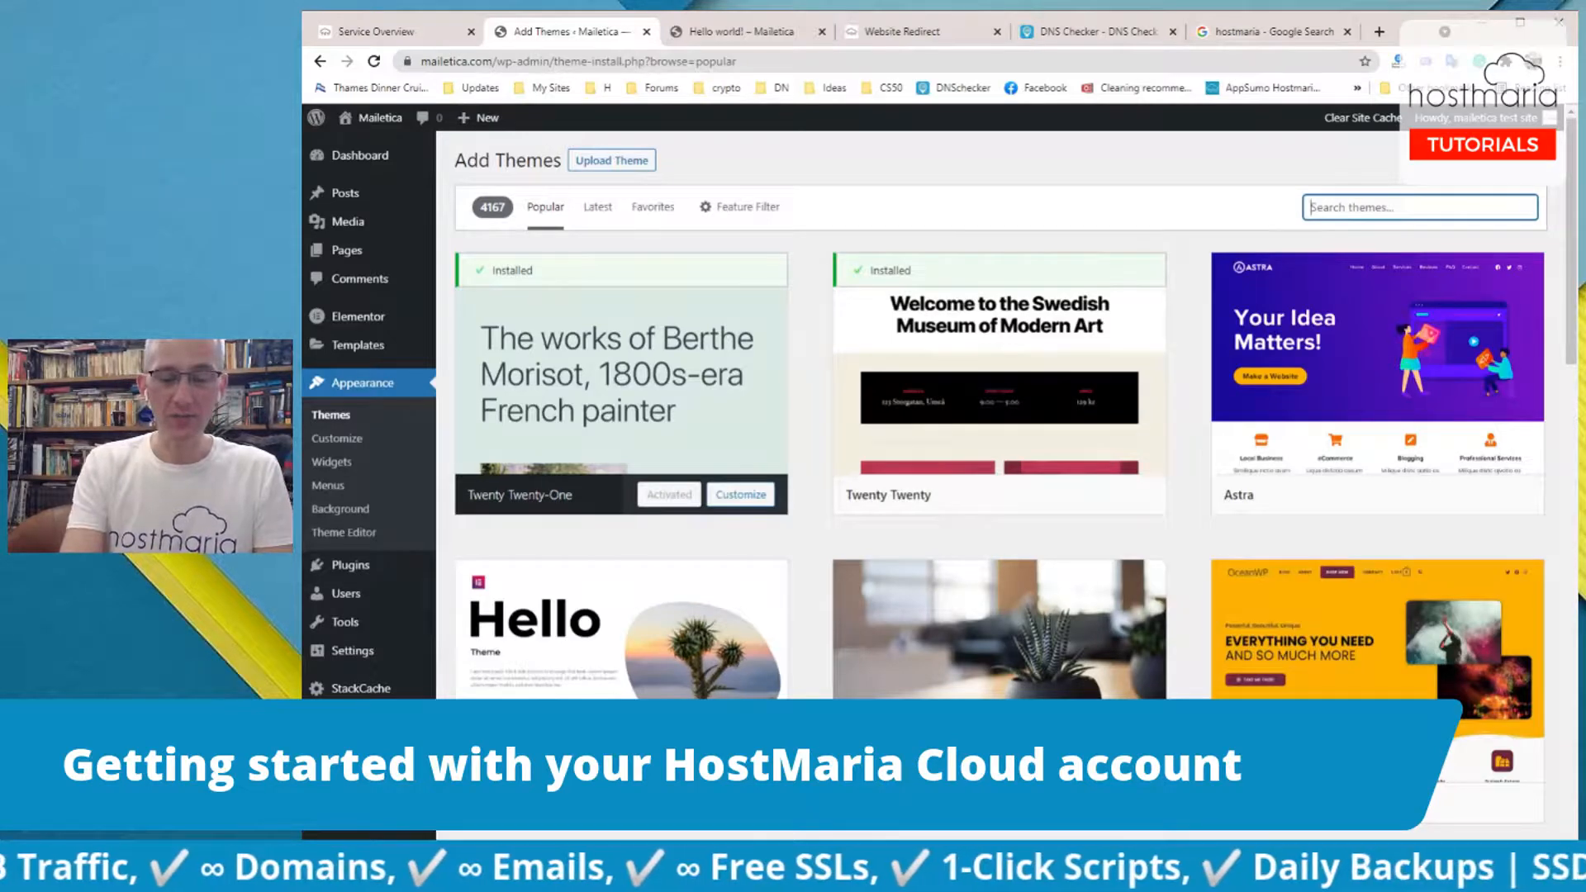
# Search themes for 'storefront' and preview the Storefront theme.
pyautogui.write('storefront')
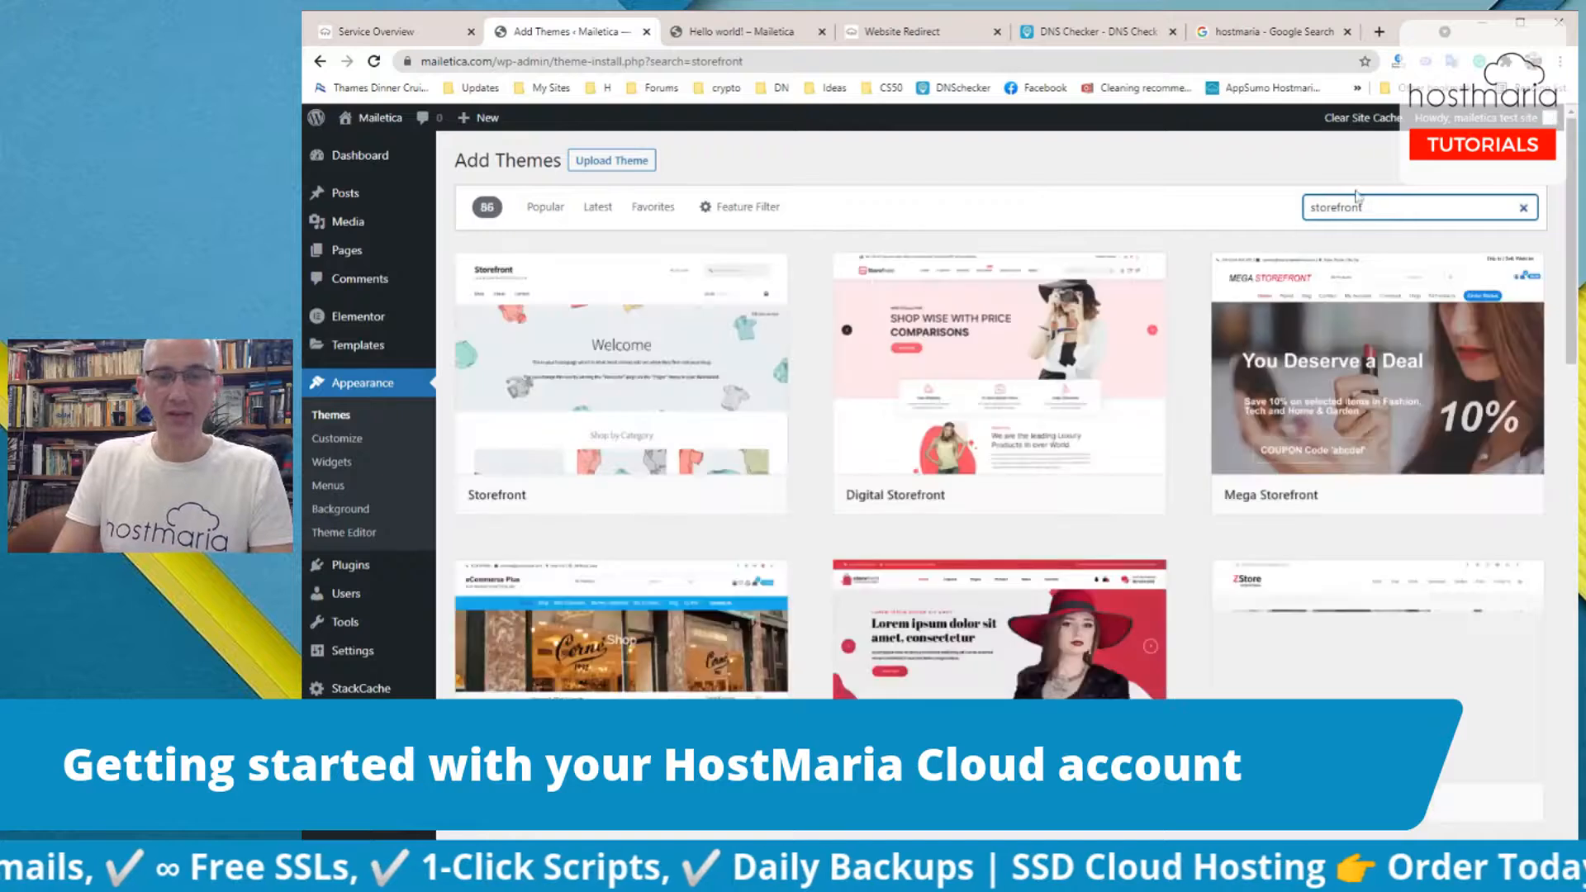
pyautogui.moveTo(777, 303)
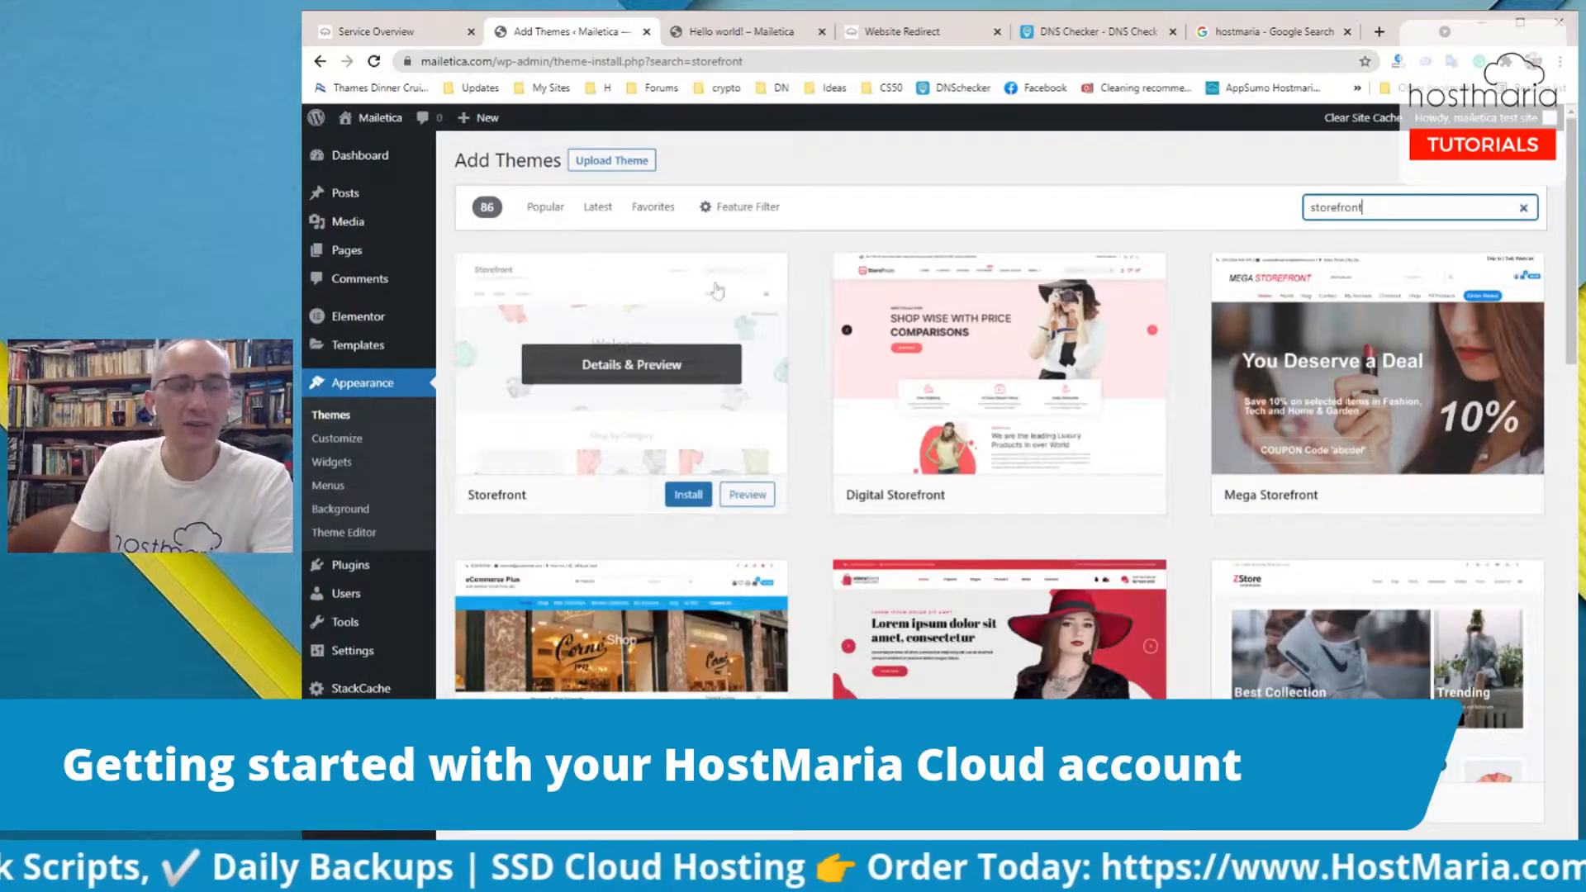
pyautogui.click(718, 376)
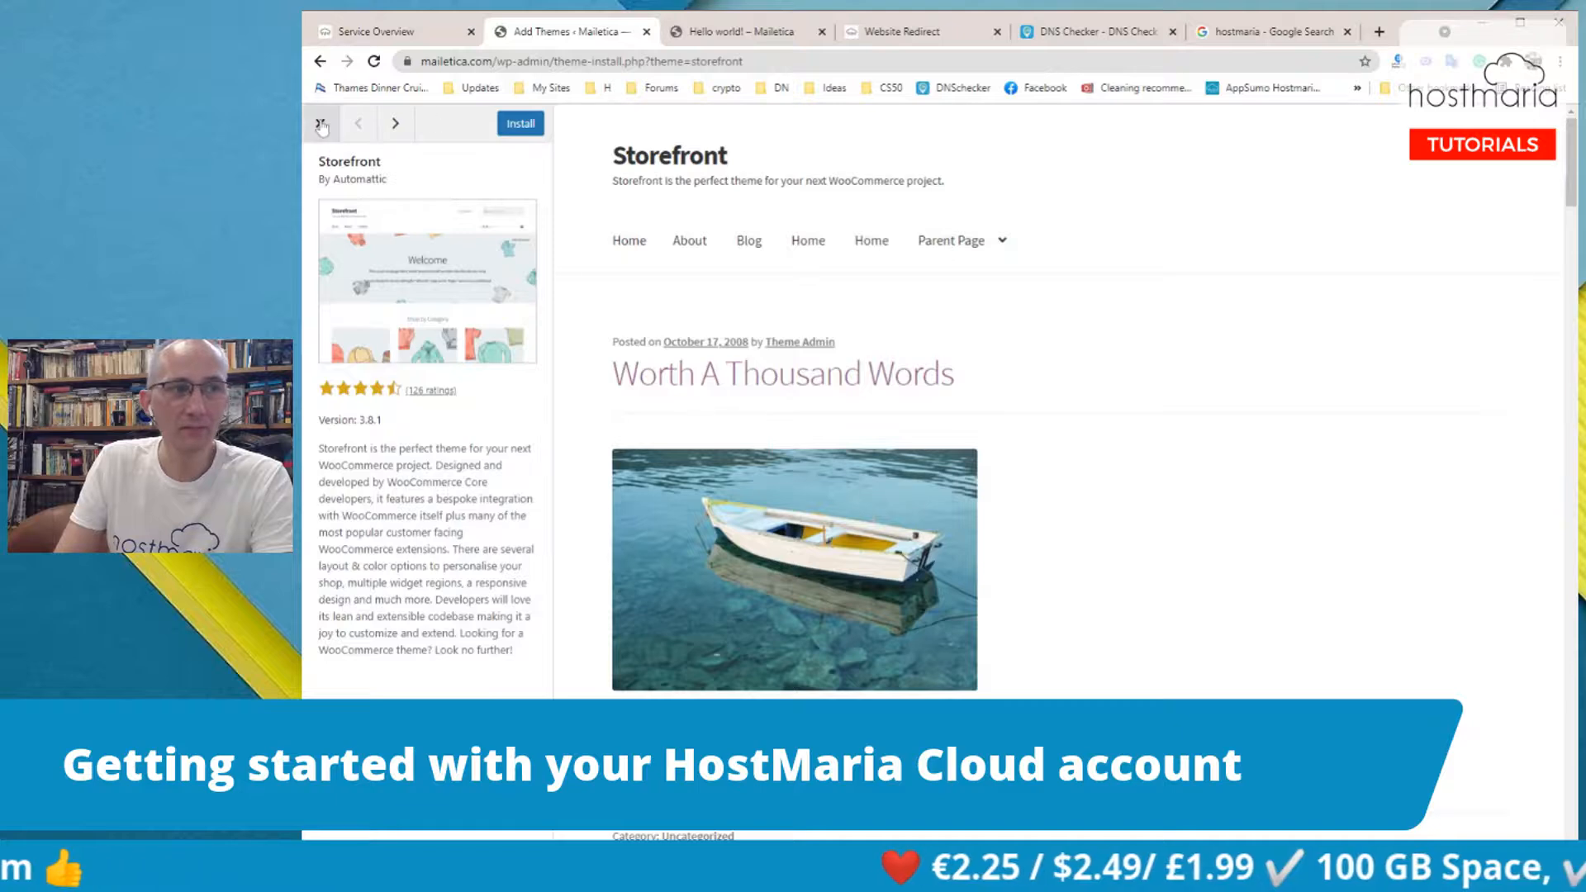
pyautogui.click(320, 123)
# Replace the search with 'astra' and install the Astra theme.
pyautogui.click(1412, 214)
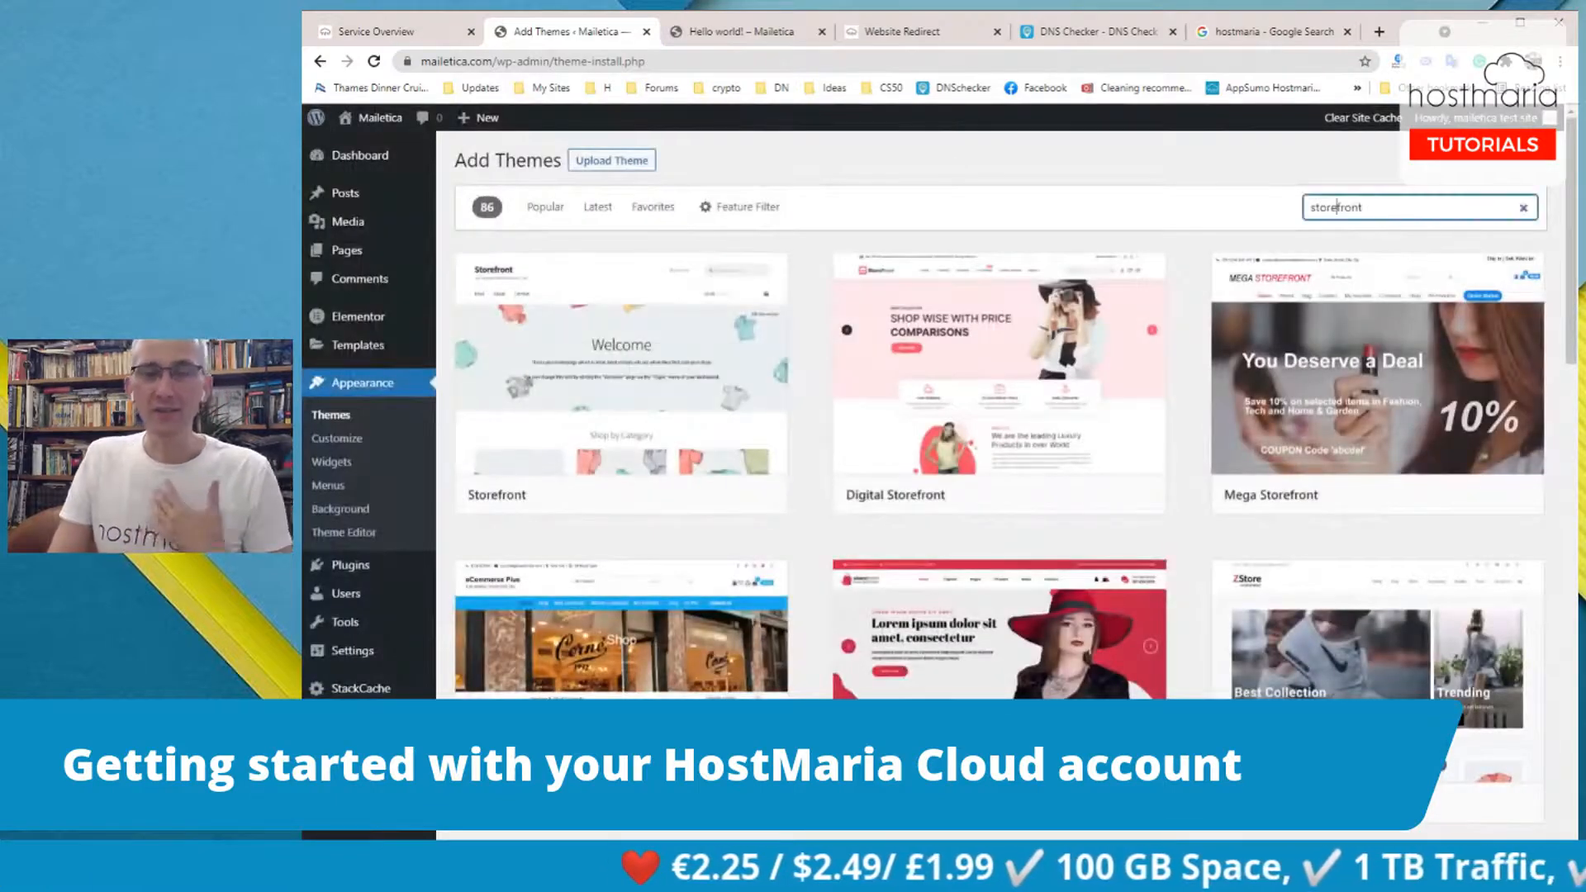
pyautogui.hotkey('ctrl', 'a')
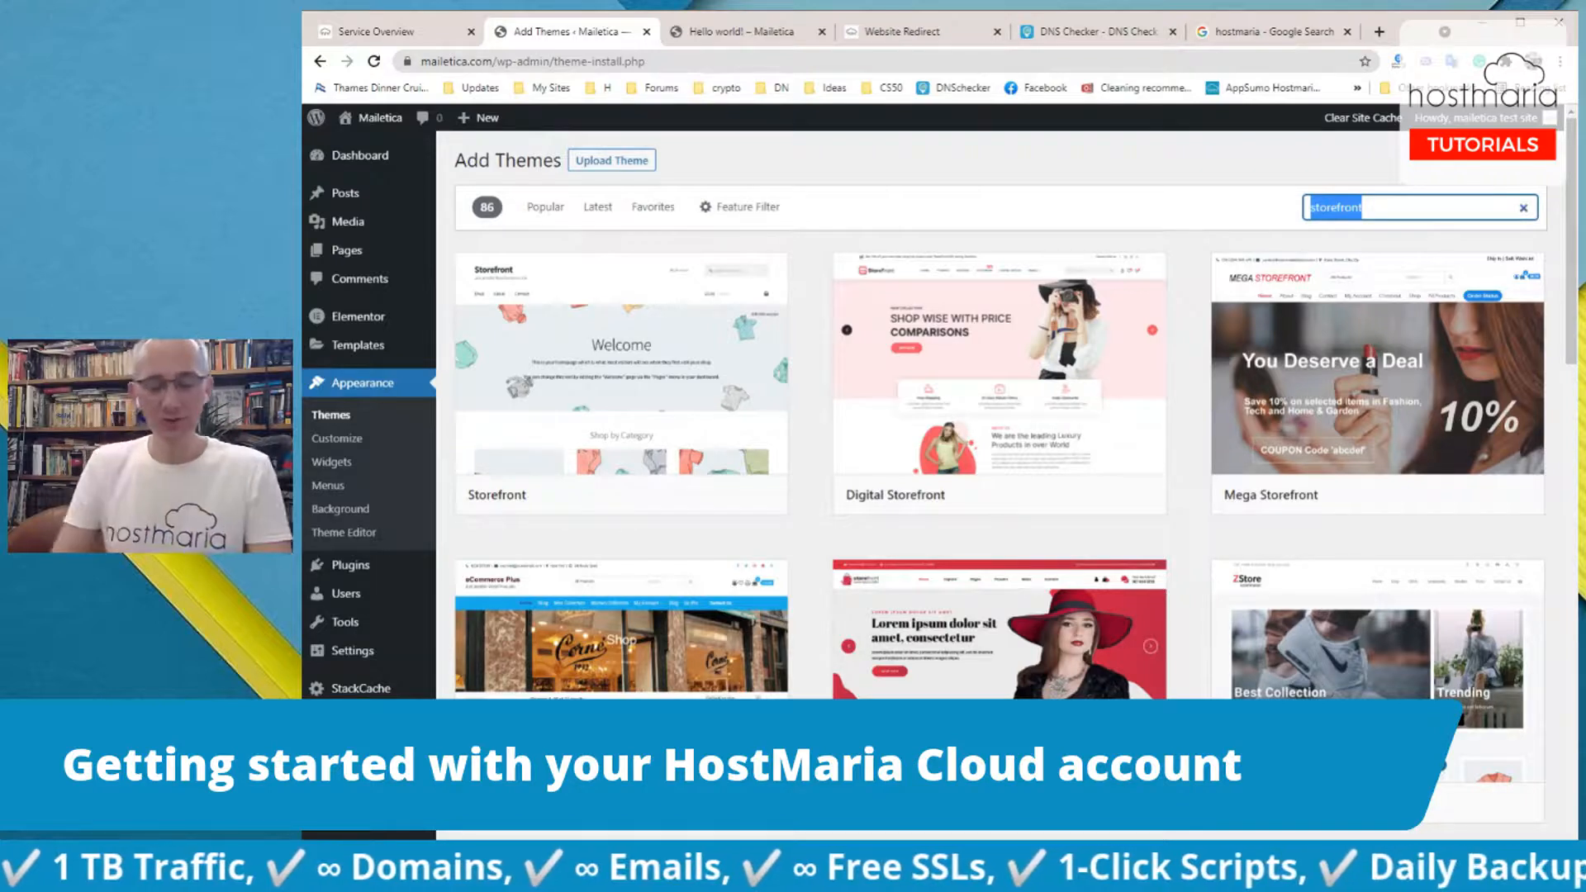
pyautogui.write('astra')
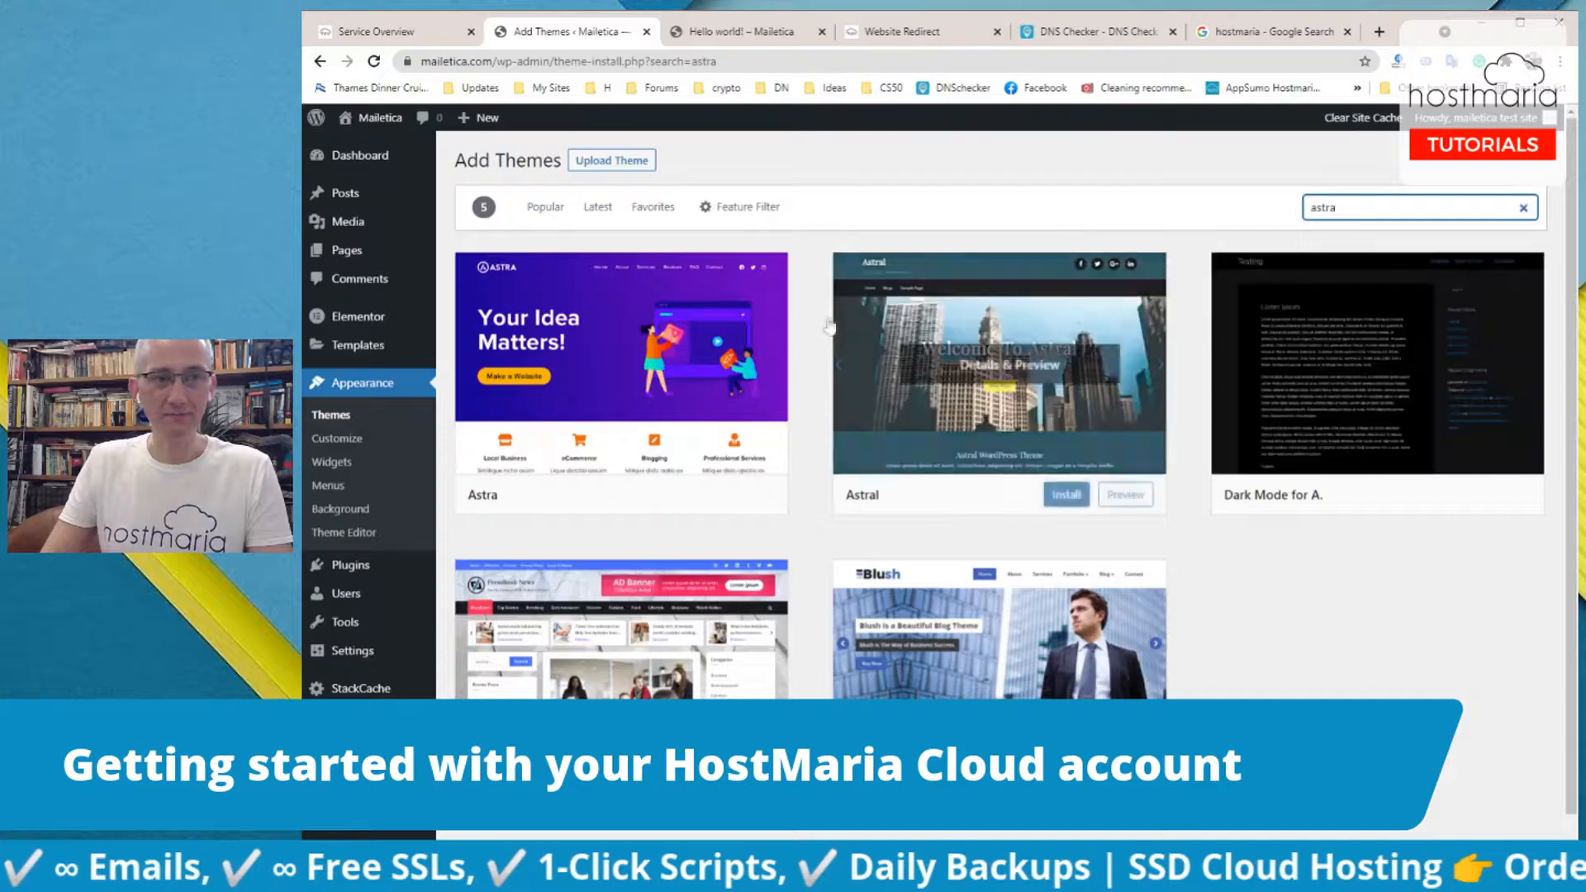
pyautogui.click(685, 497)
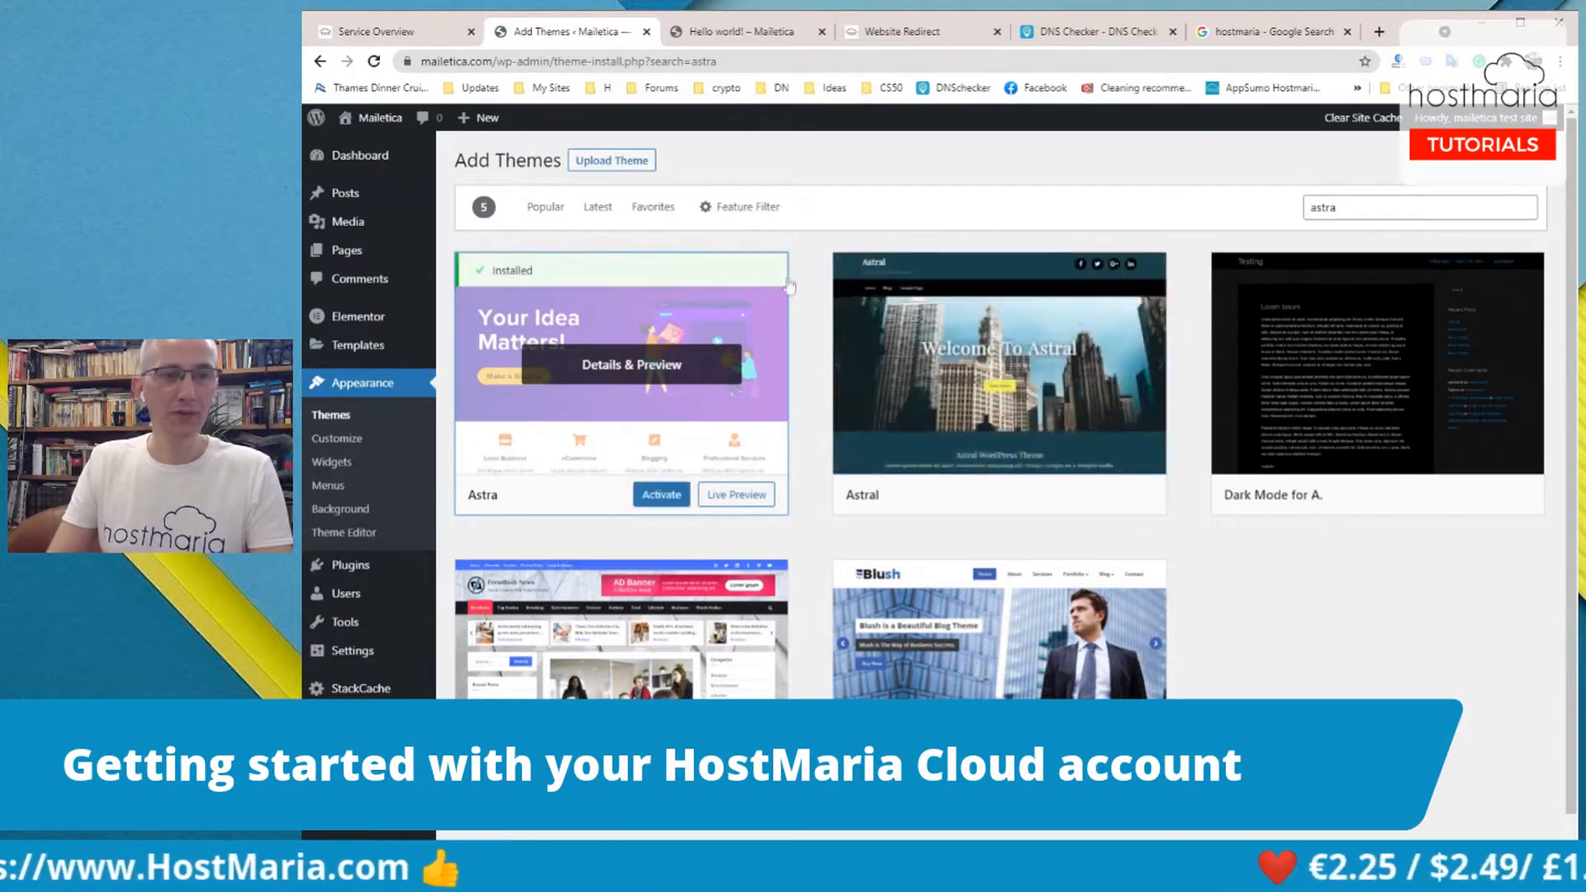
# Activate Astra and delete the Twenty Twenty-One theme.
pyautogui.click(654, 501)
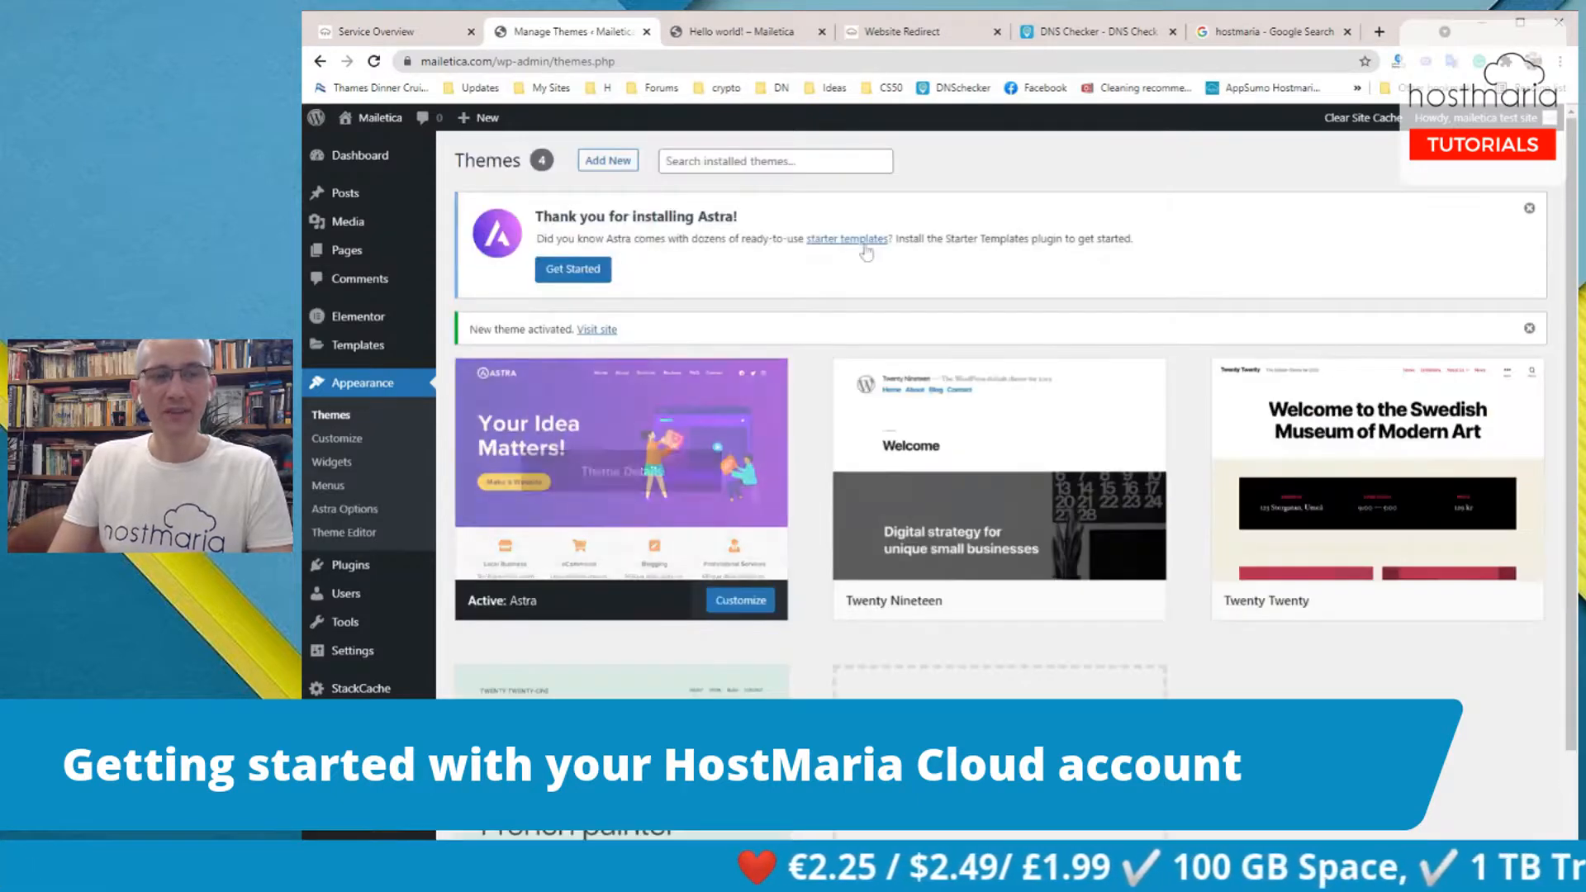
pyautogui.scroll(-2, 950, 372)
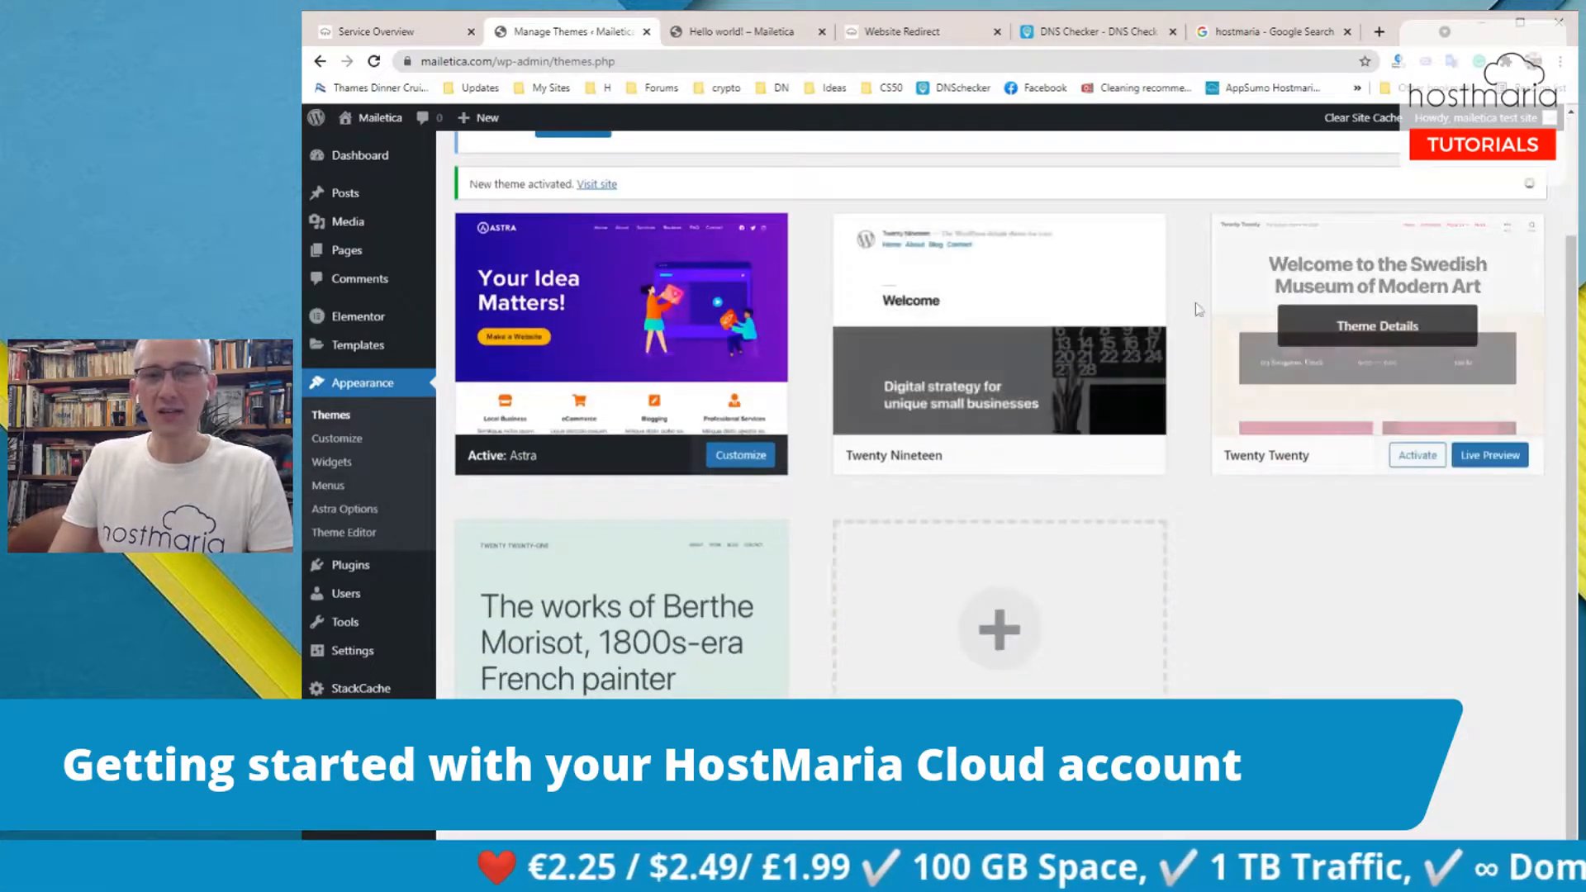
pyautogui.click(679, 582)
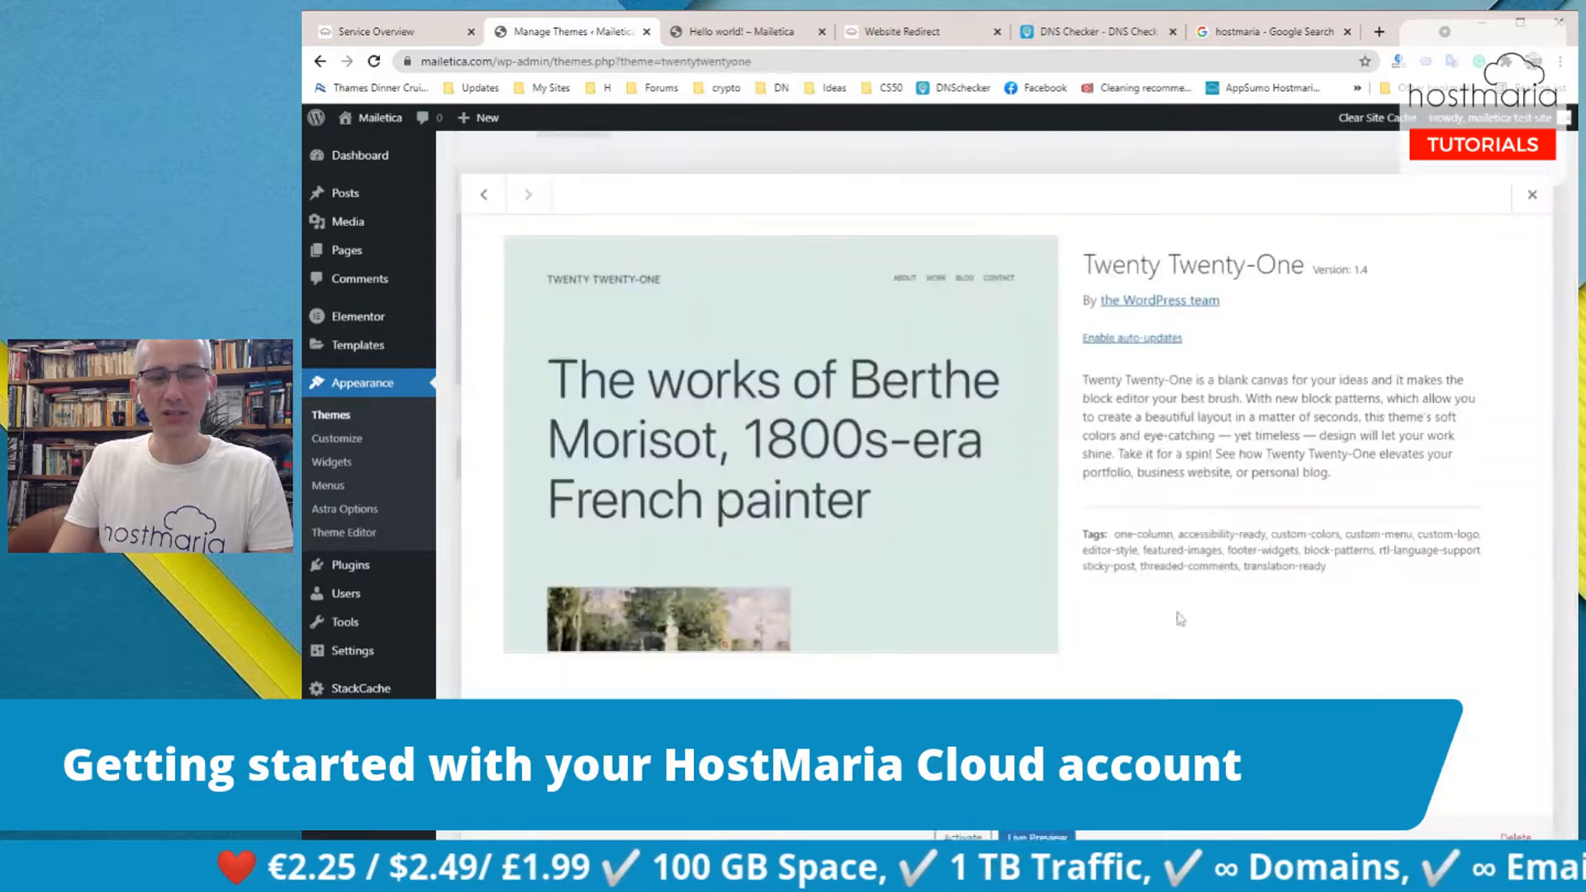
pyautogui.click(1515, 836)
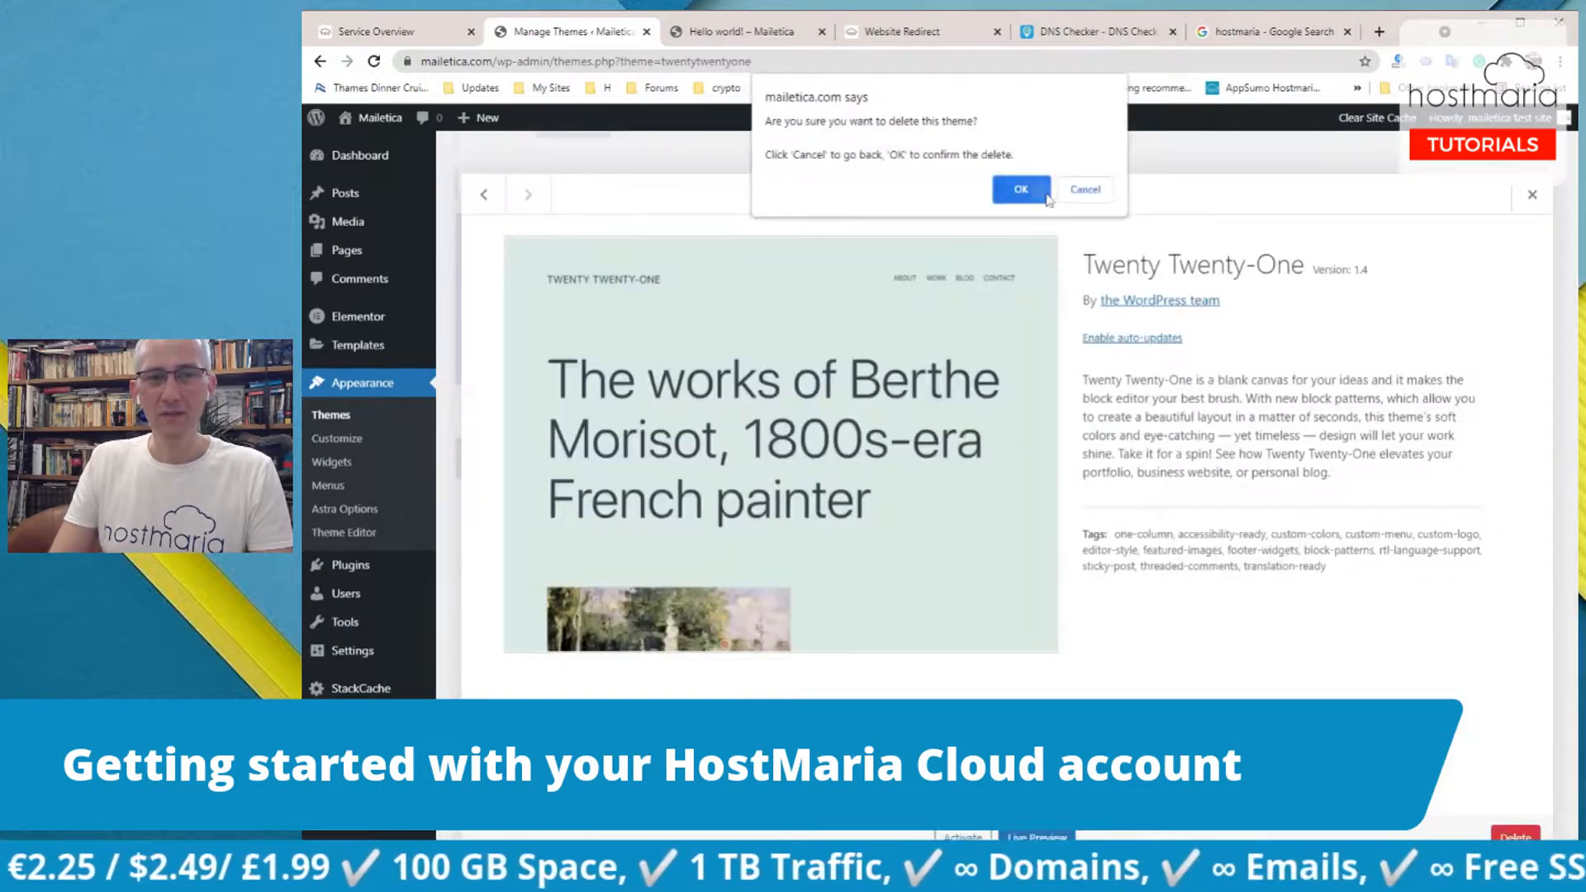
pyautogui.click(1021, 189)
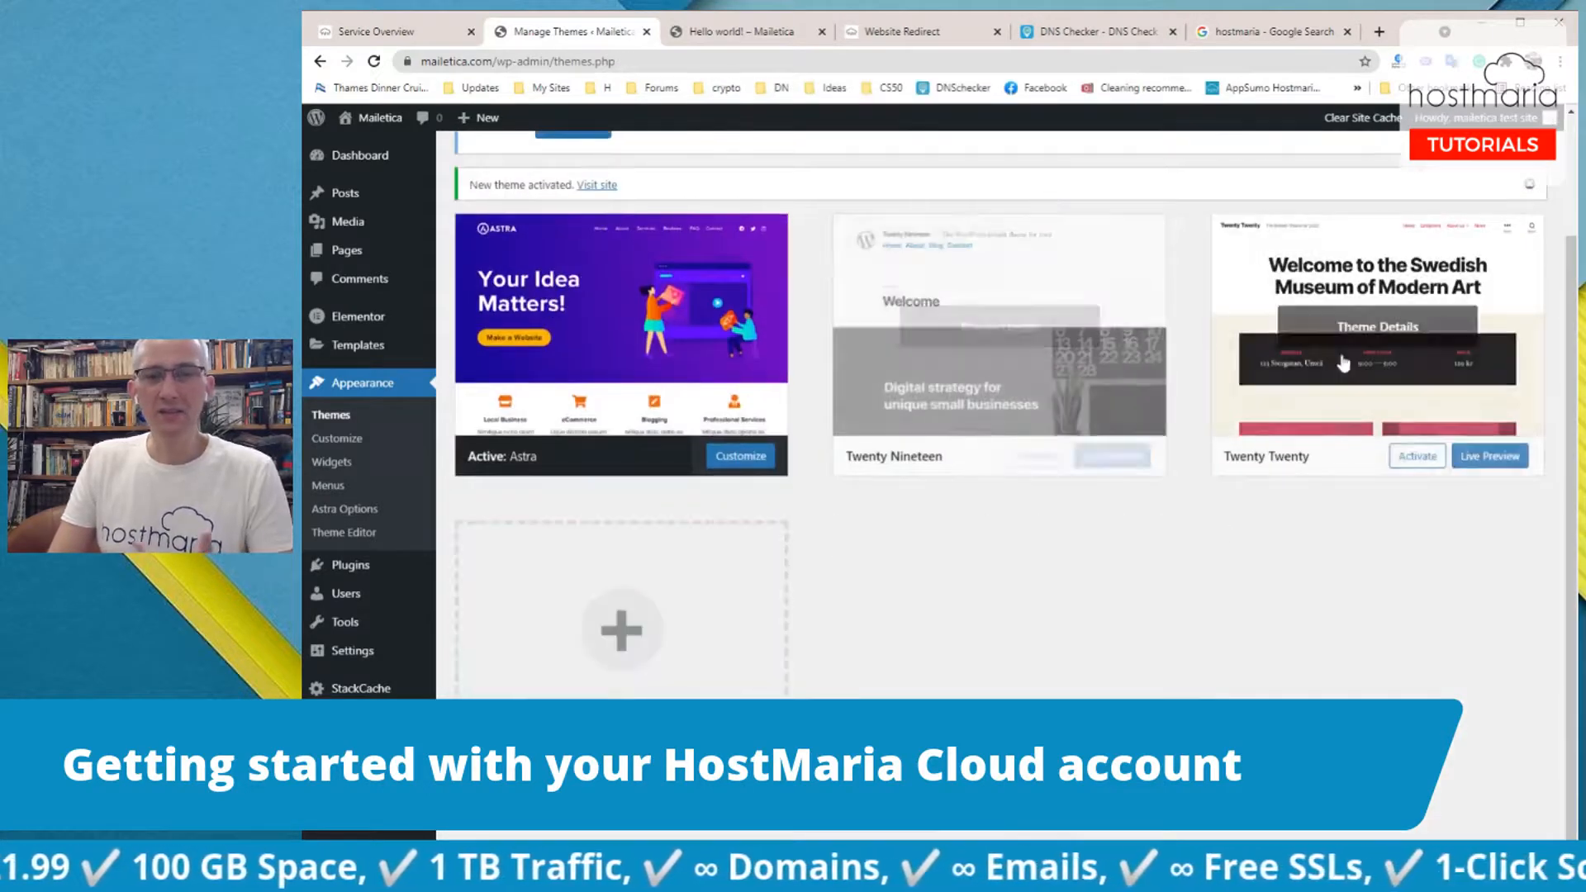
# Delete the Twenty Twenty and Twenty Nineteen themes.
pyautogui.click(1344, 363)
pyautogui.click(1515, 836)
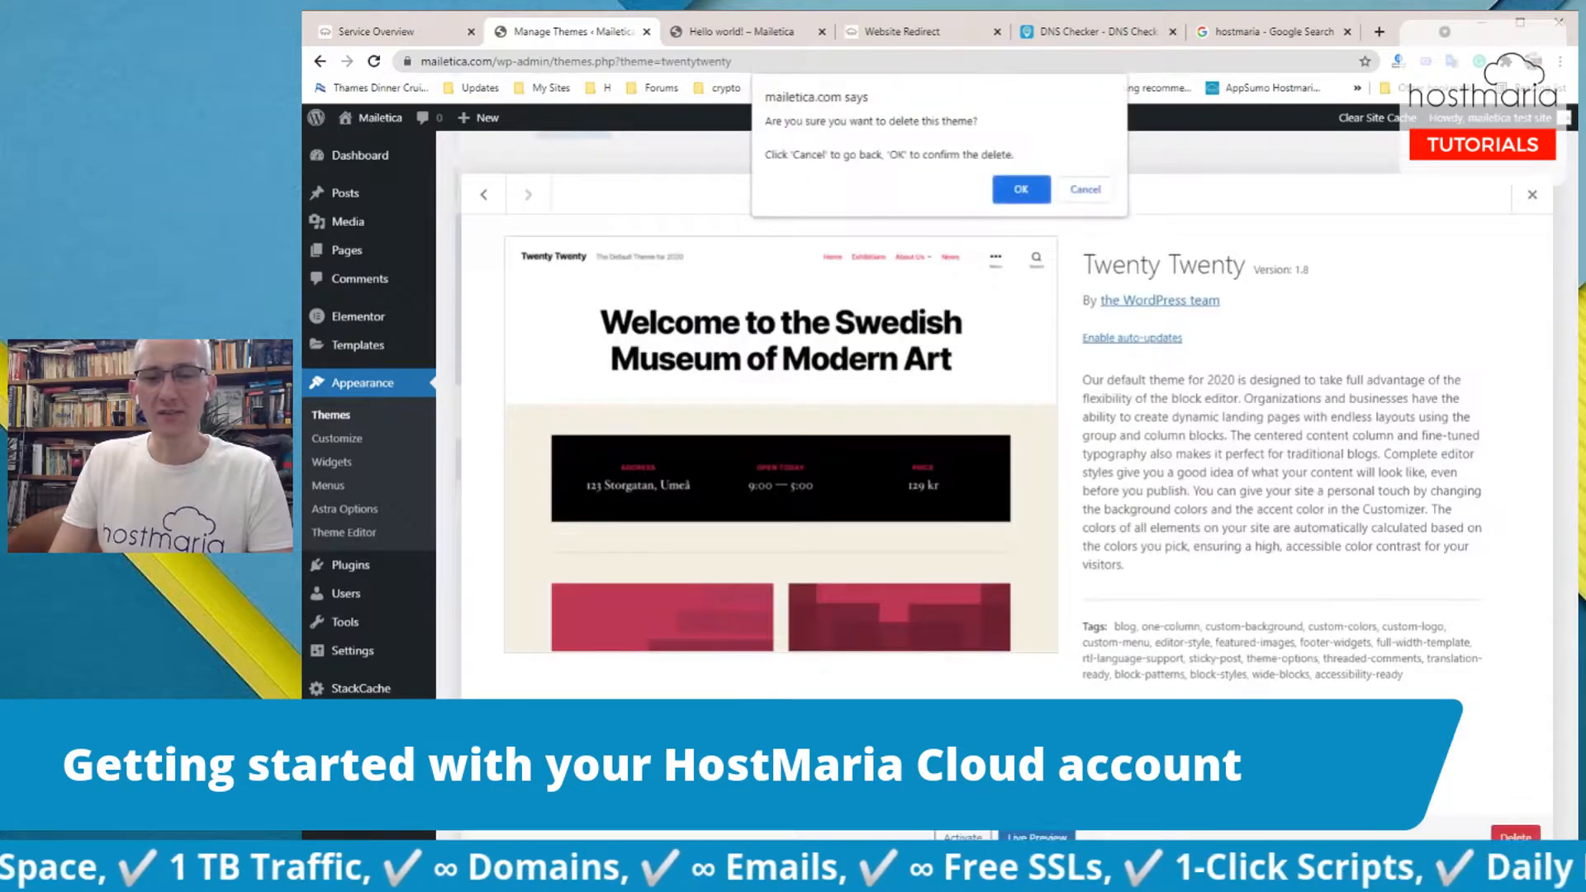
pyautogui.click(1021, 189)
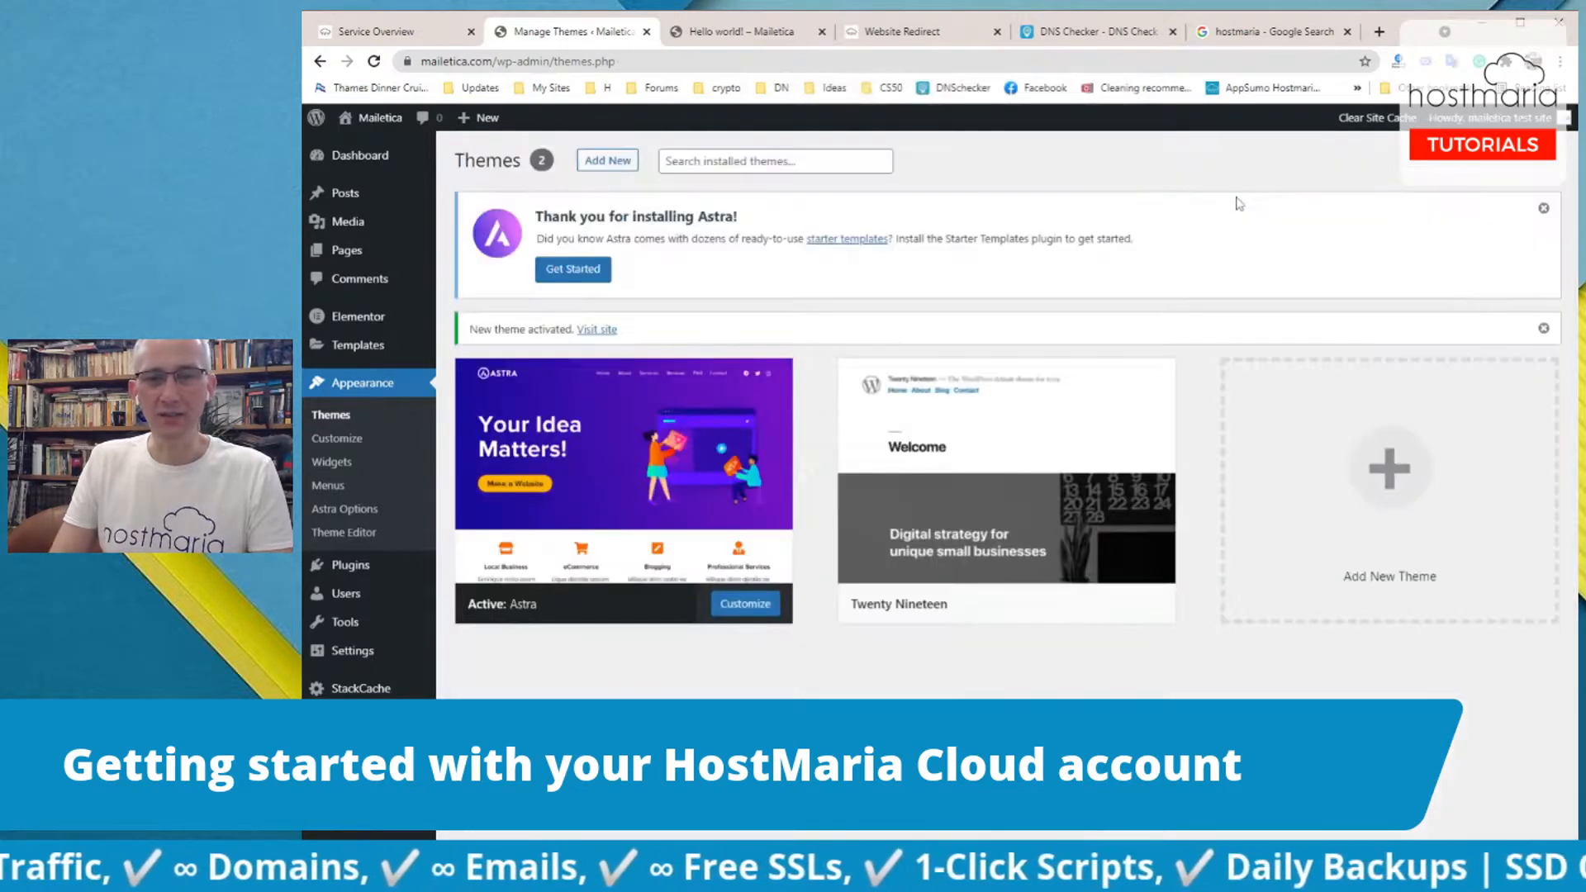
pyautogui.click(981, 420)
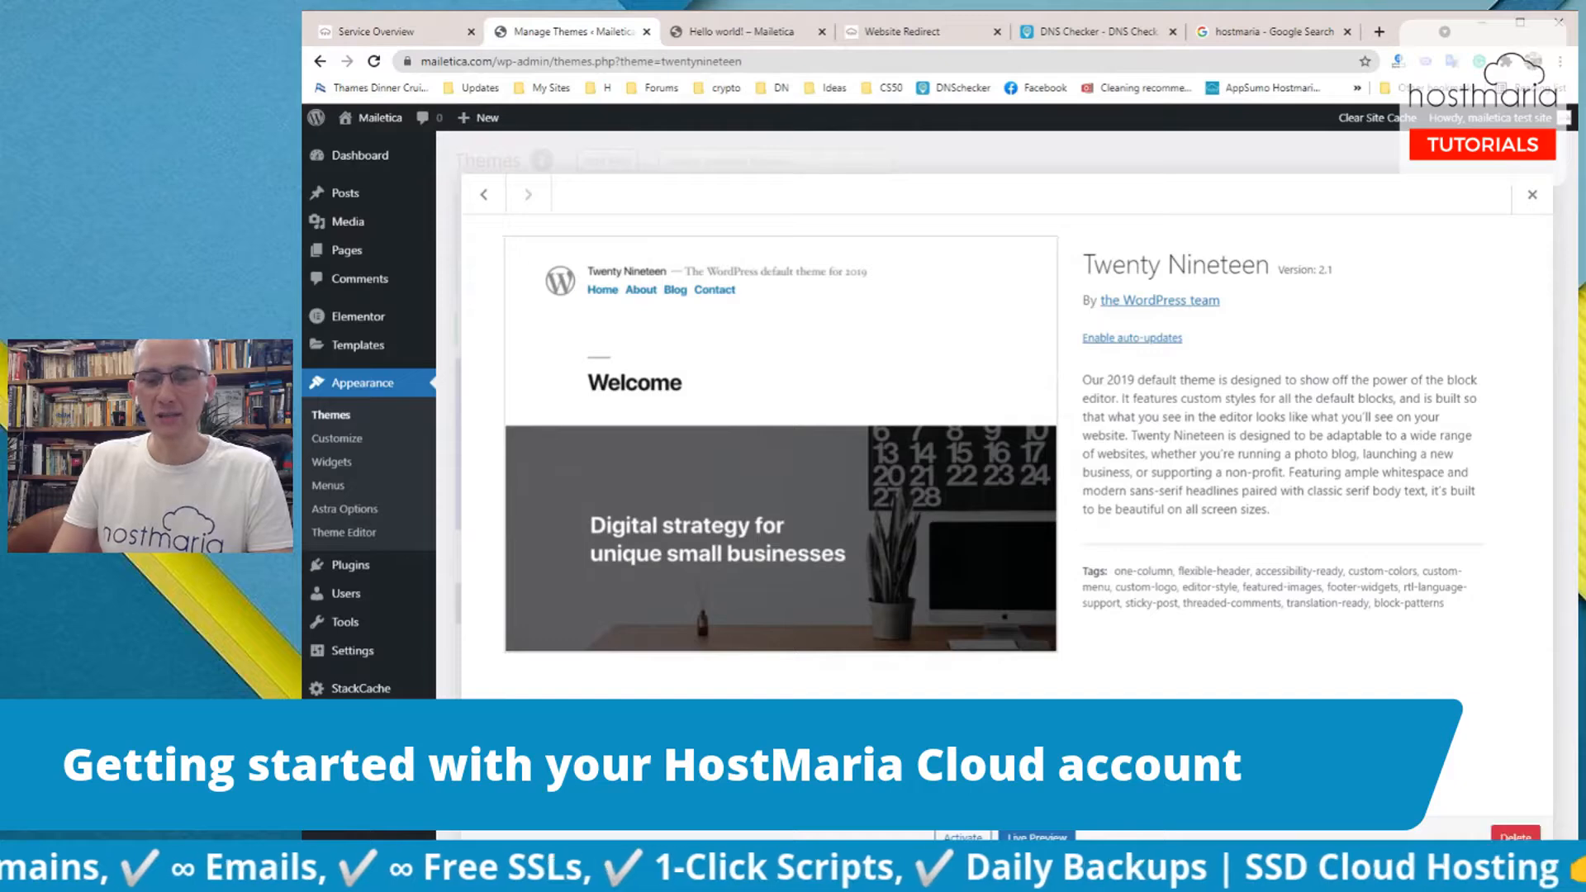
pyautogui.click(1516, 836)
pyautogui.click(1021, 189)
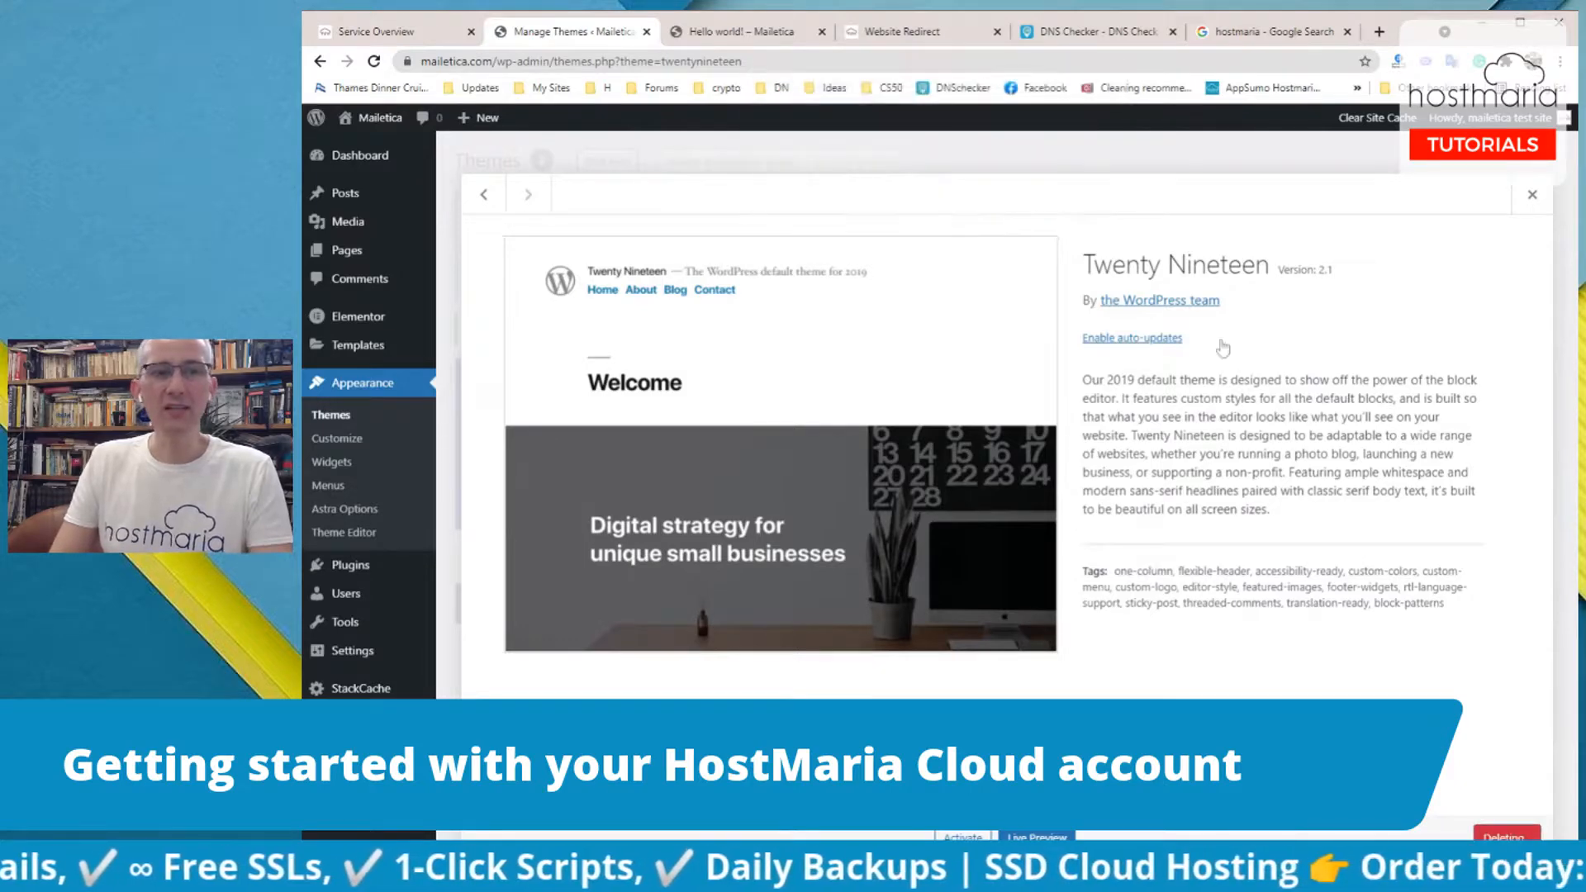
# Open the live Mailetica site in a new tab, close the old Hello world! tab, and scroll the site.
pyautogui.middleClick(395, 120)
pyautogui.click(746, 32)
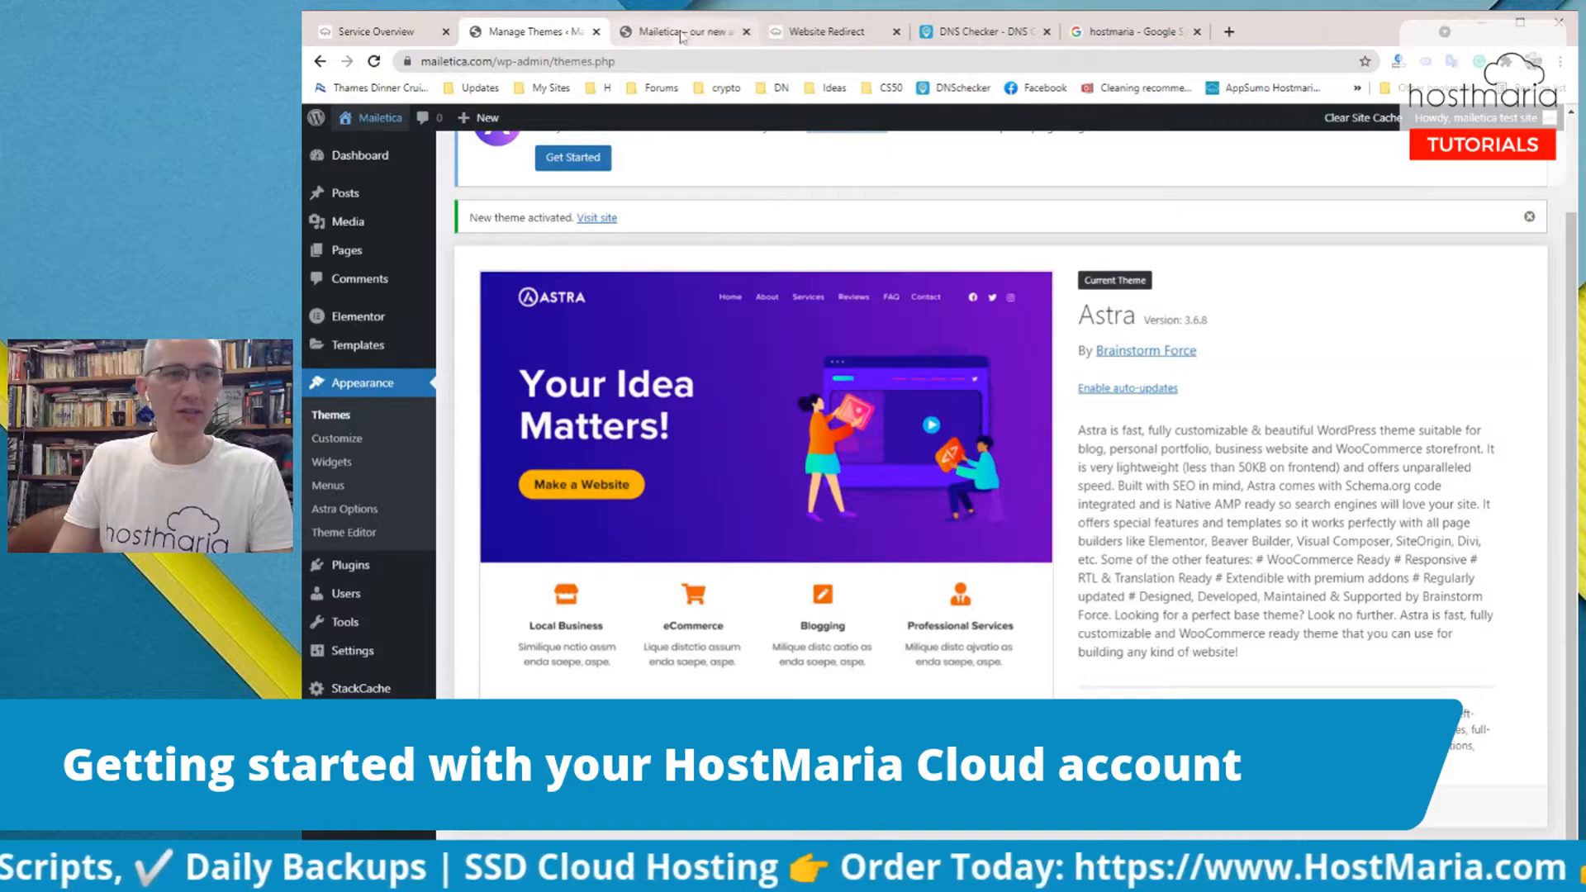
pyautogui.click(681, 33)
pyautogui.scroll(-3, 1499, 496)
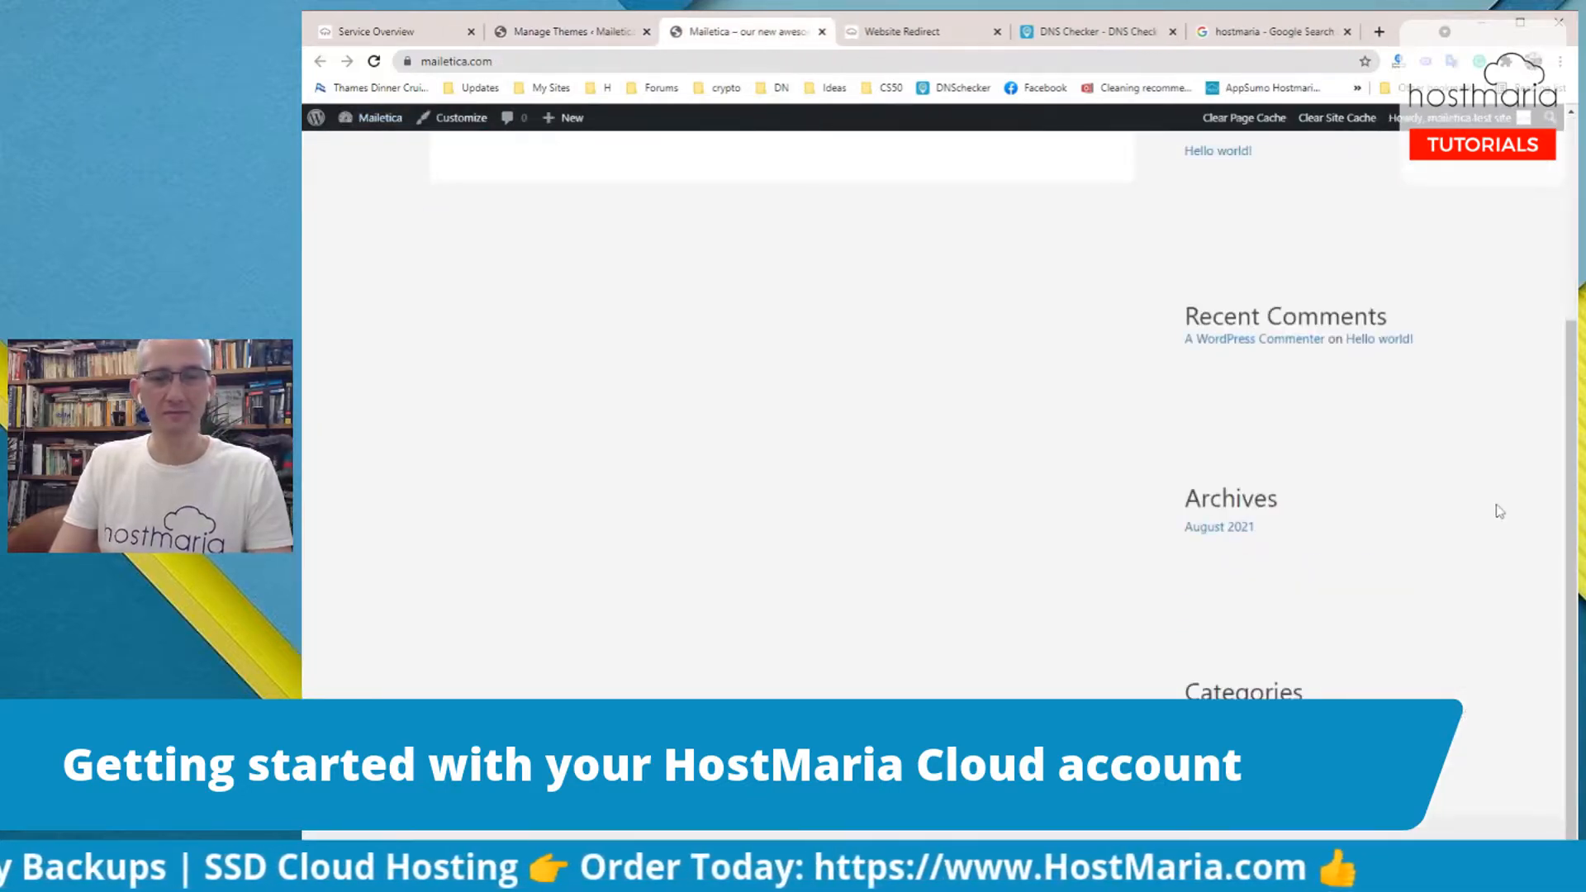
pyautogui.scroll(5, 1497, 512)
# Go back through the themes page to the HostMaria Cloud Service Overview.
pyautogui.click(568, 33)
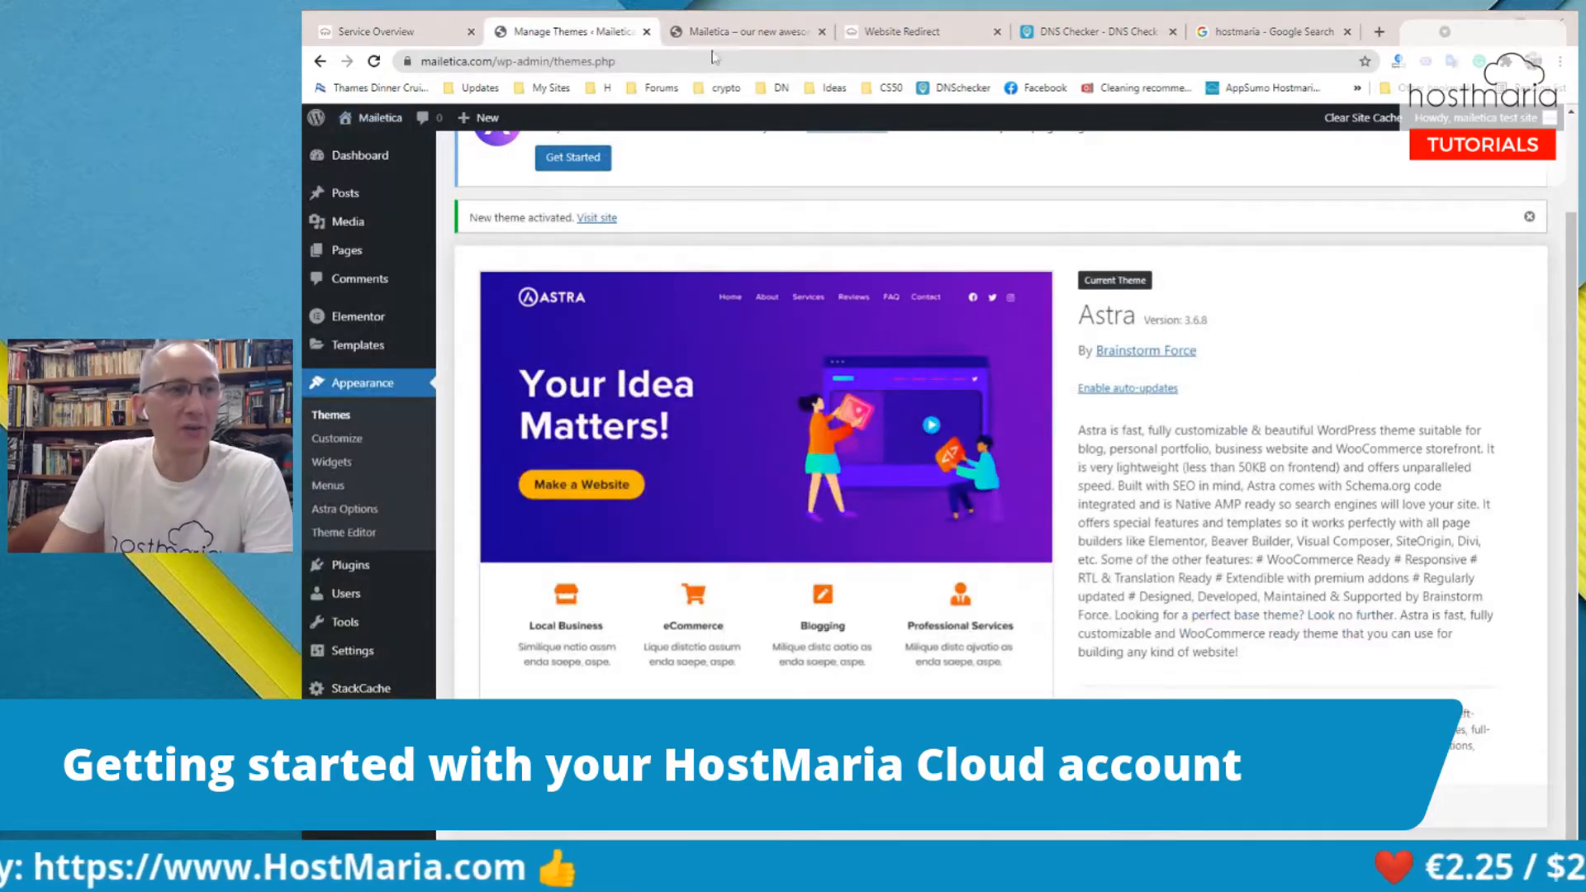
pyautogui.click(376, 31)
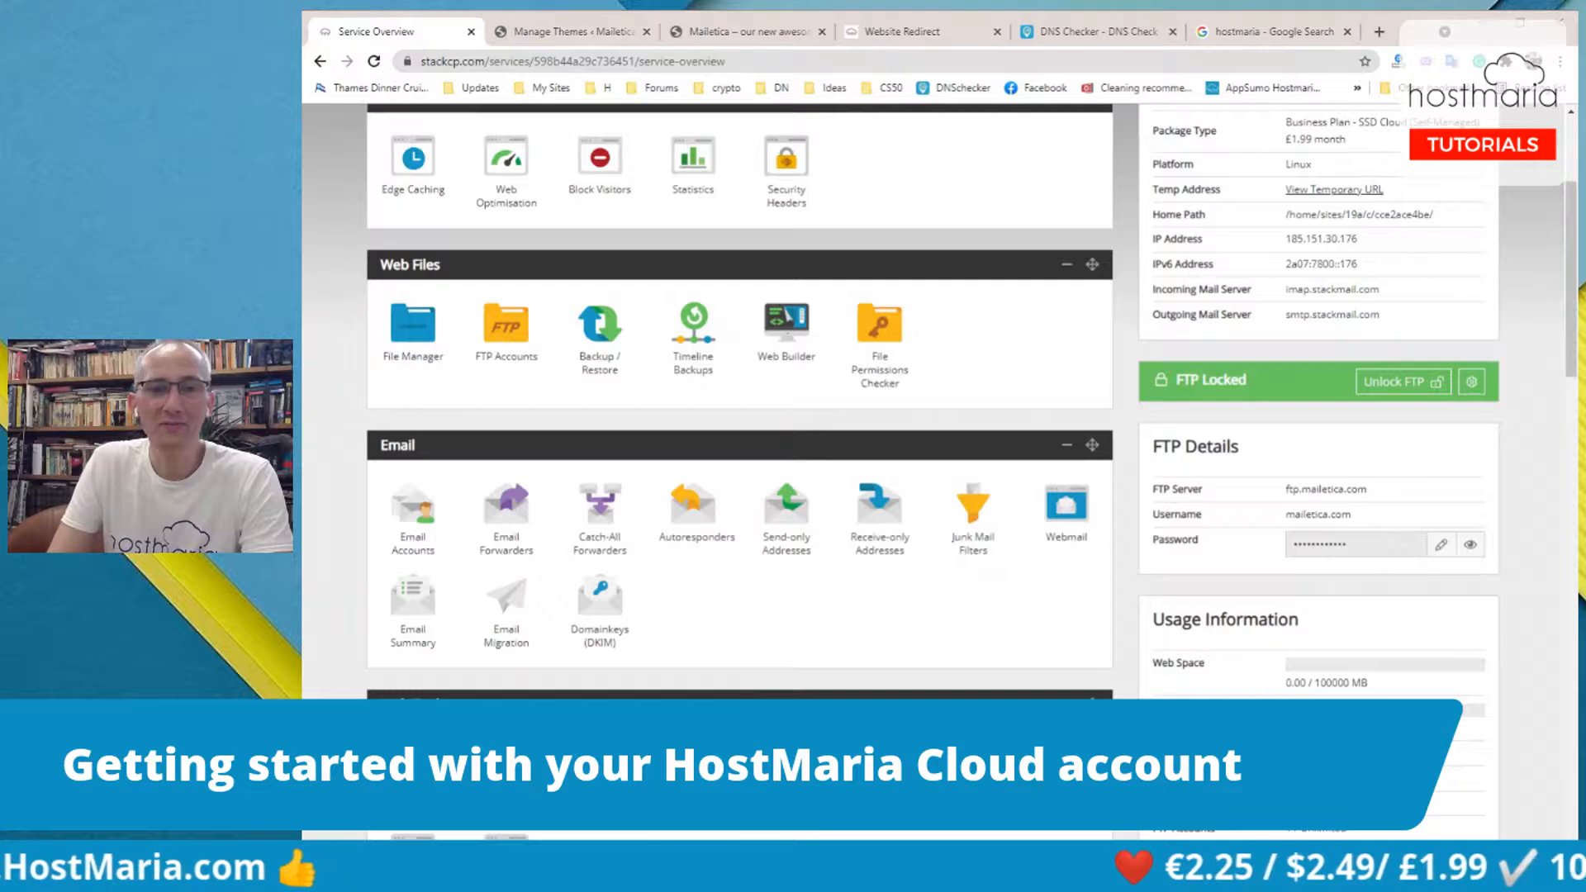
pyautogui.scroll(3, 1168, 241)
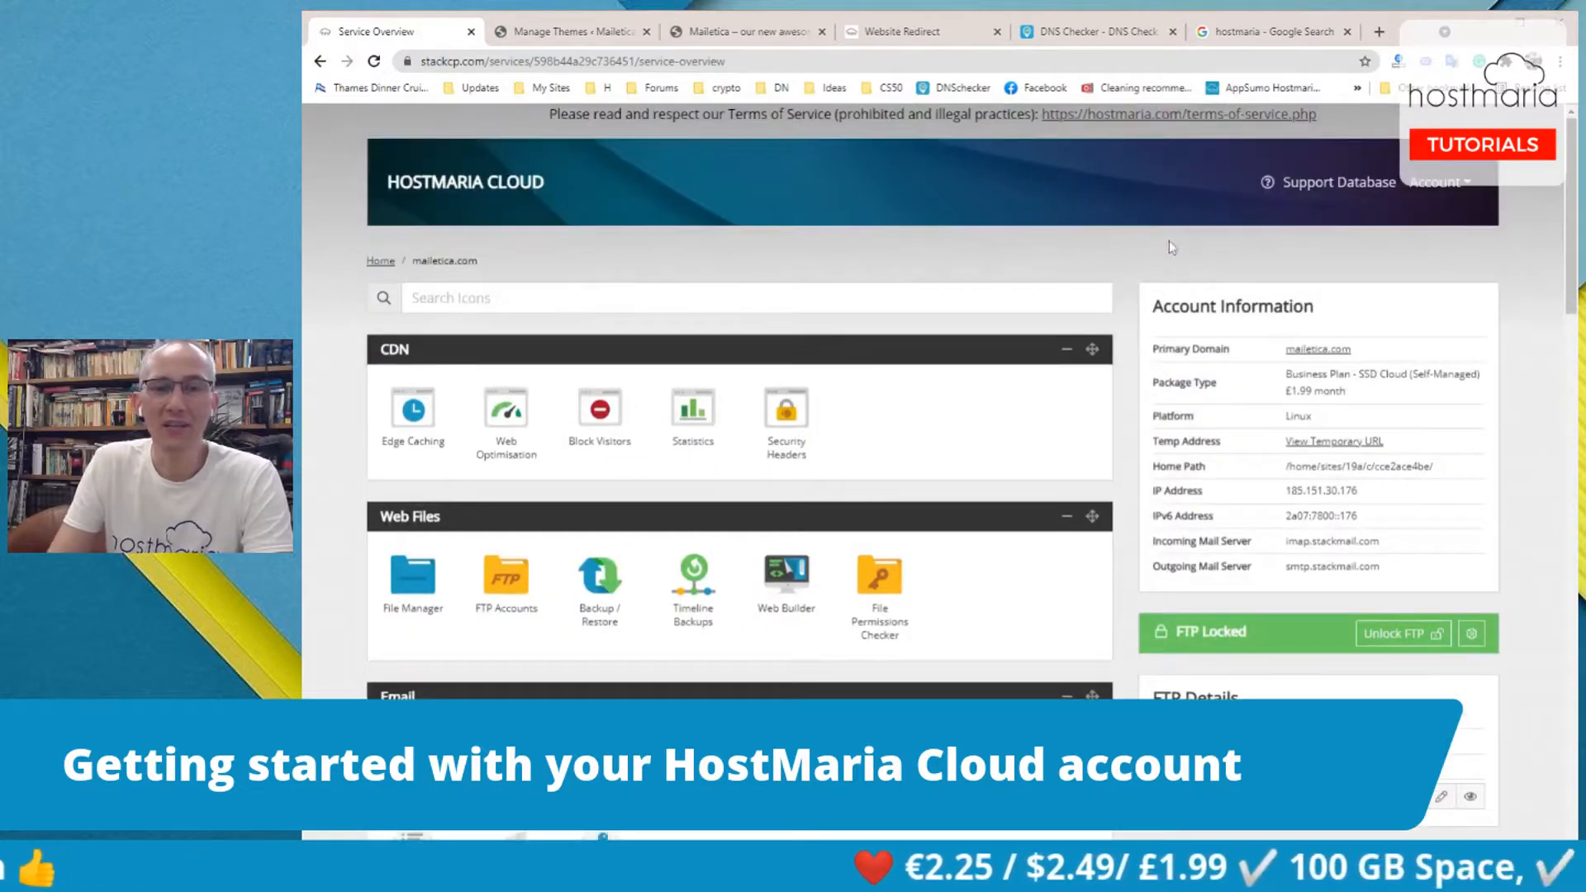